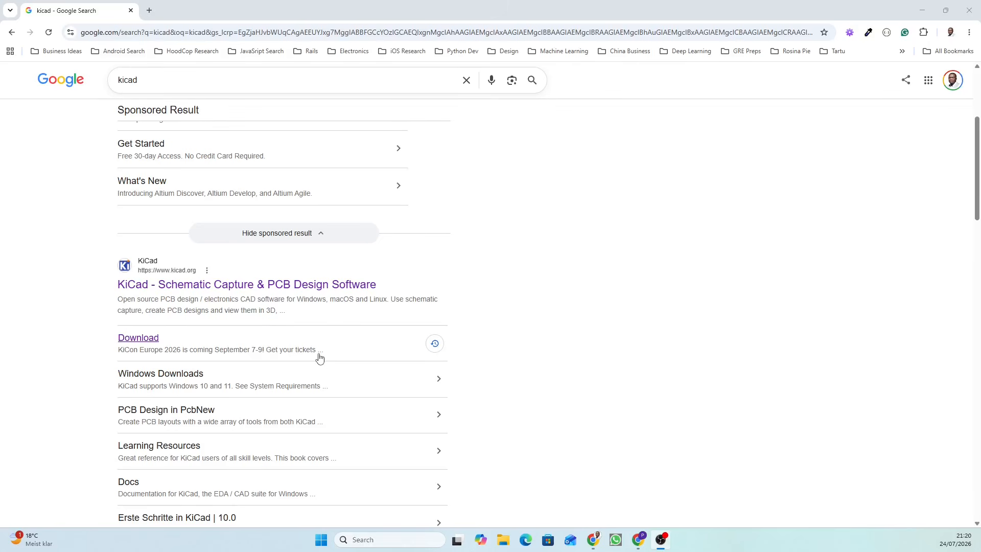
# - Open the official KiCad website from the Google search results
pyautogui.scroll(3, 318, 355)
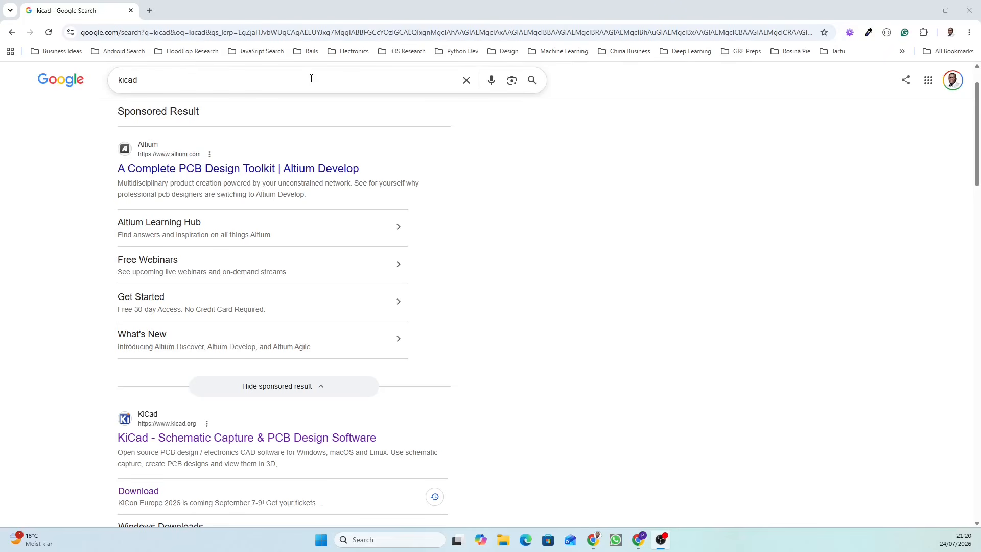
pyautogui.scroll(-1, 379, 234)
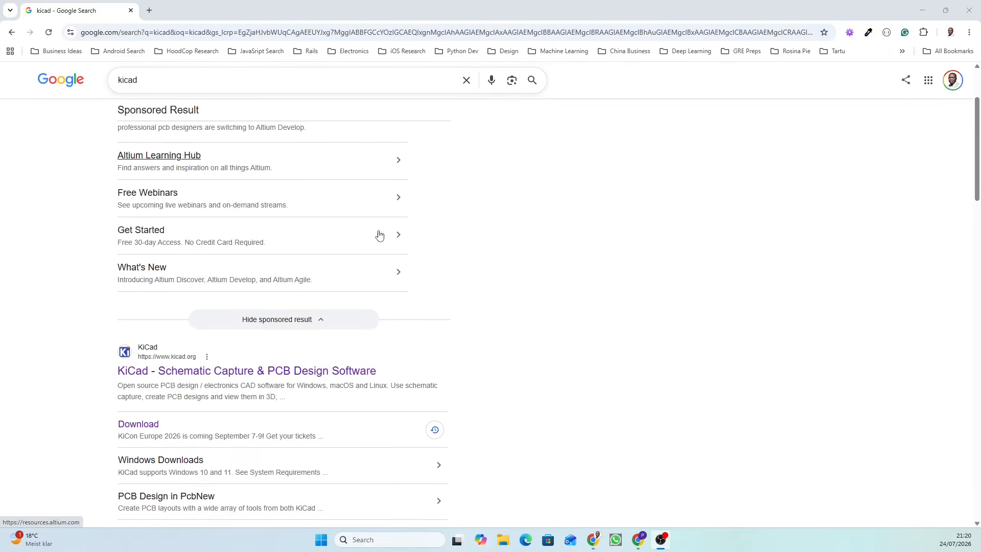
pyautogui.scroll(2, 379, 235)
pyautogui.scroll(-5, 248, 156)
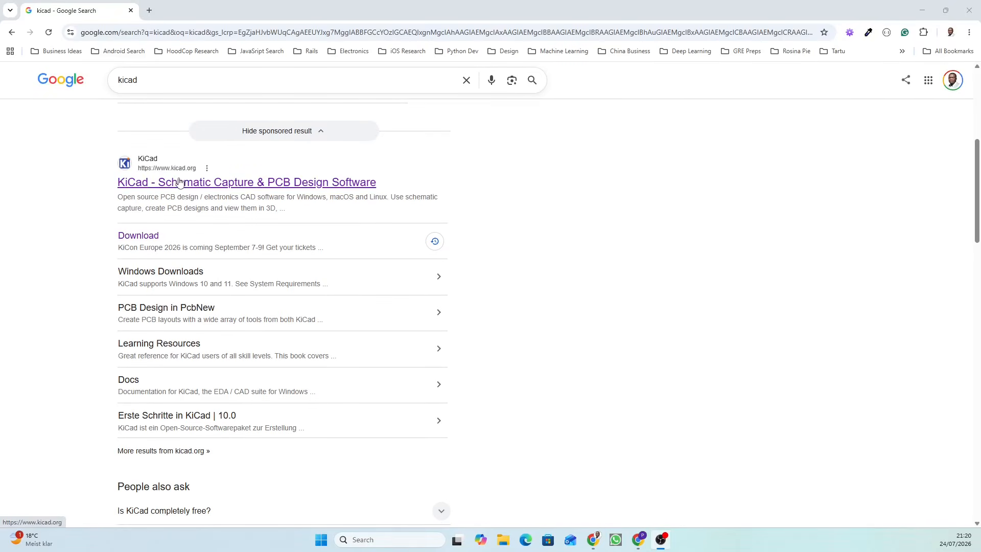
pyautogui.click(222, 184)
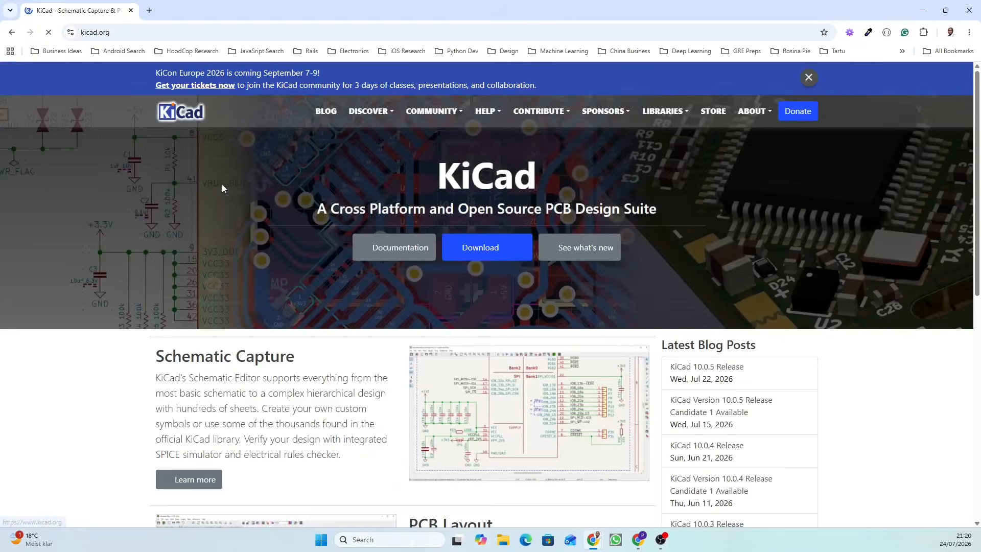
# - Open the KiCad download page for the Windows operating system
pyautogui.scroll(-1, 354, 201)
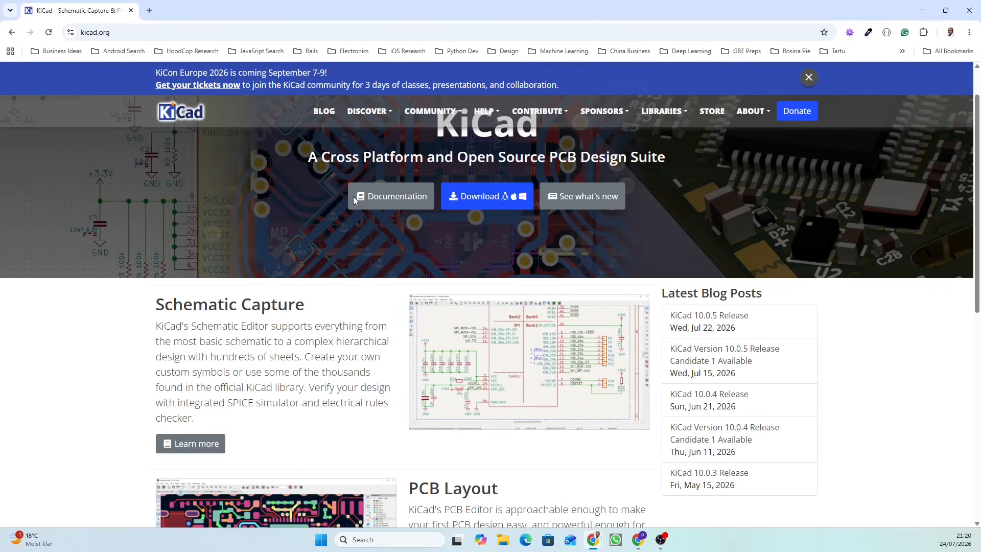
pyautogui.scroll(1, 353, 201)
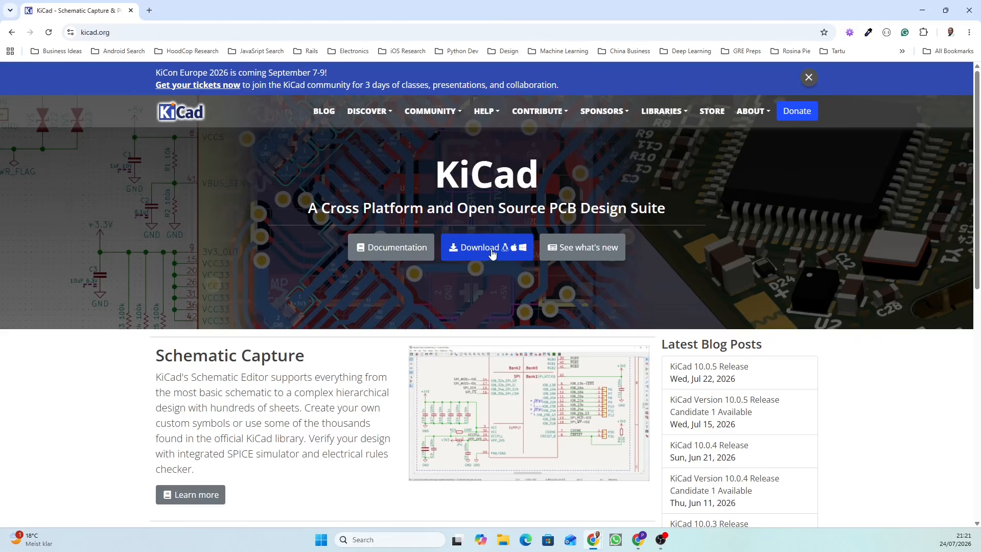
pyautogui.click(474, 248)
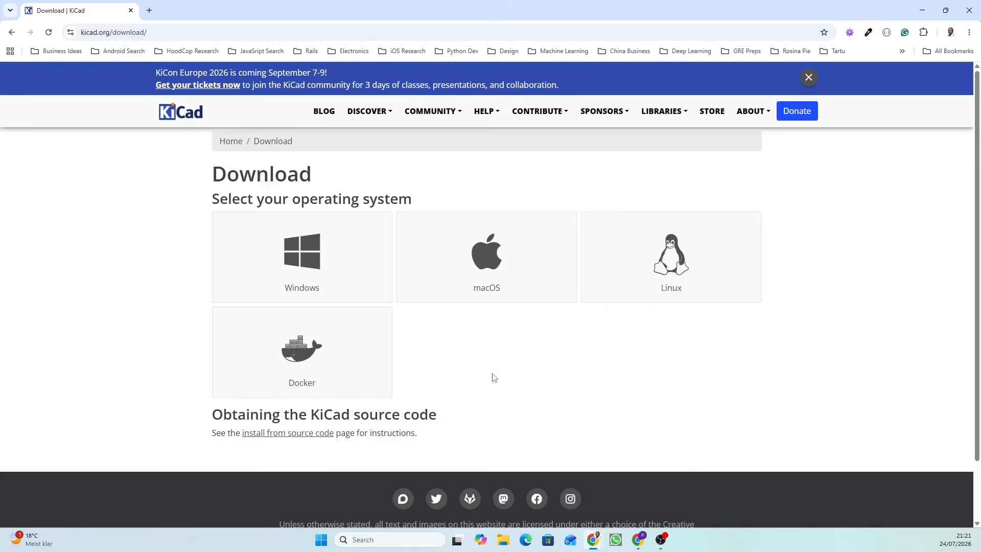
pyautogui.click(300, 273)
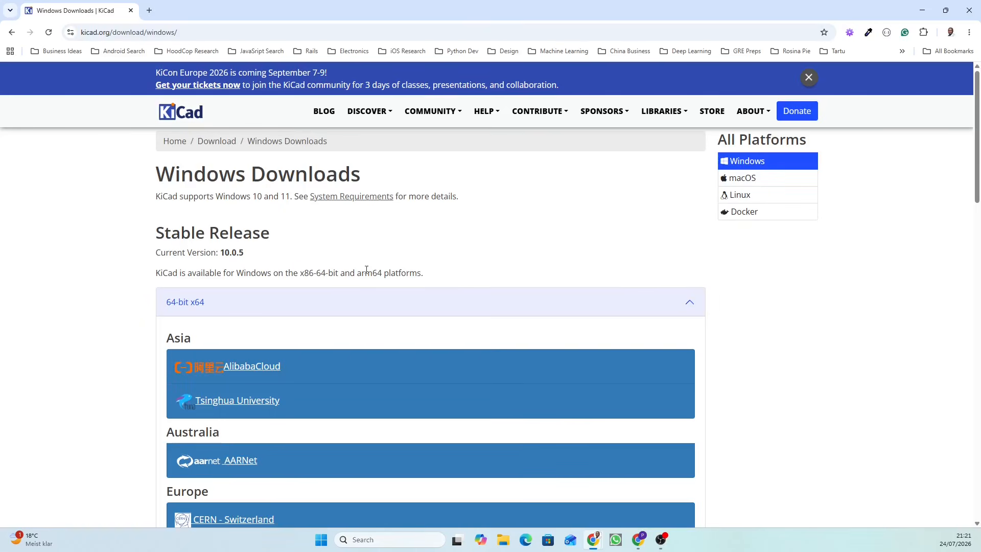
# - Download the stable 64-bit x64 KiCad installer from the CERN - Switzerland mirror and check the browser's downloads
pyautogui.scroll(-1, 446, 280)
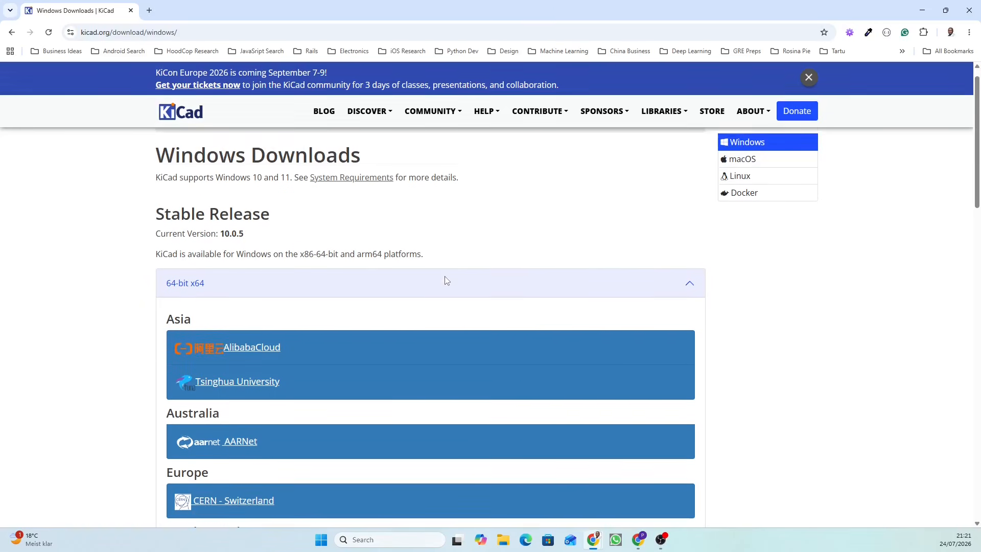
pyautogui.scroll(-1, 446, 279)
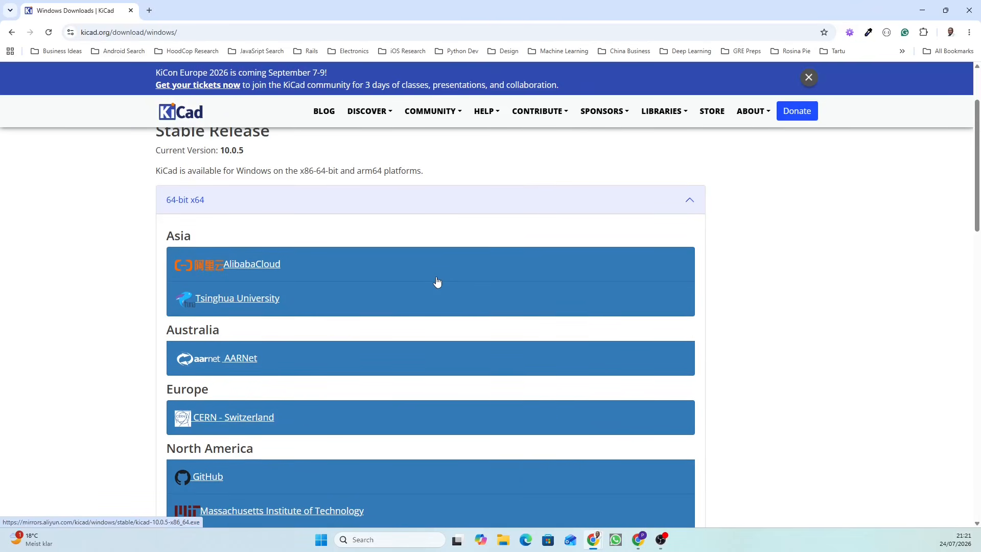
pyautogui.scroll(-2, 437, 281)
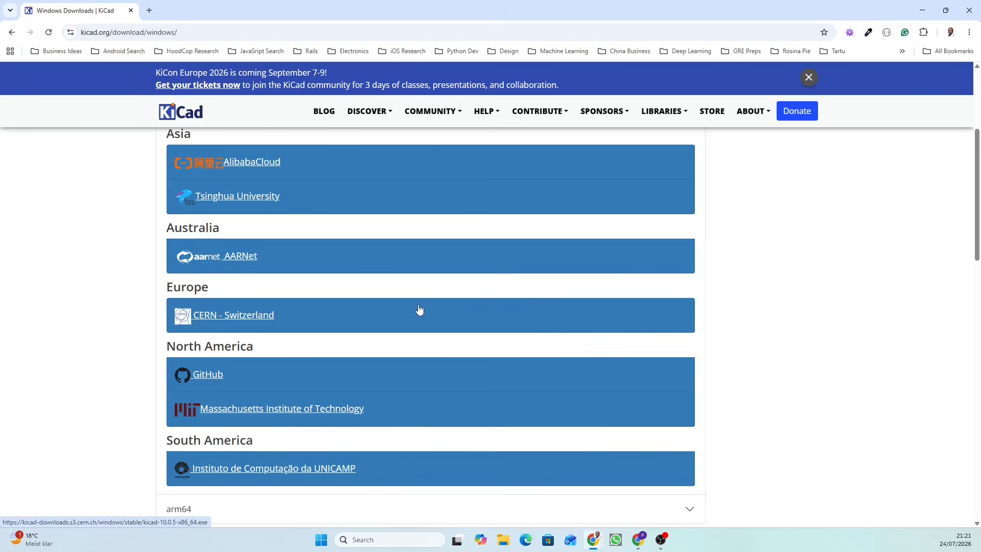
pyautogui.click(233, 318)
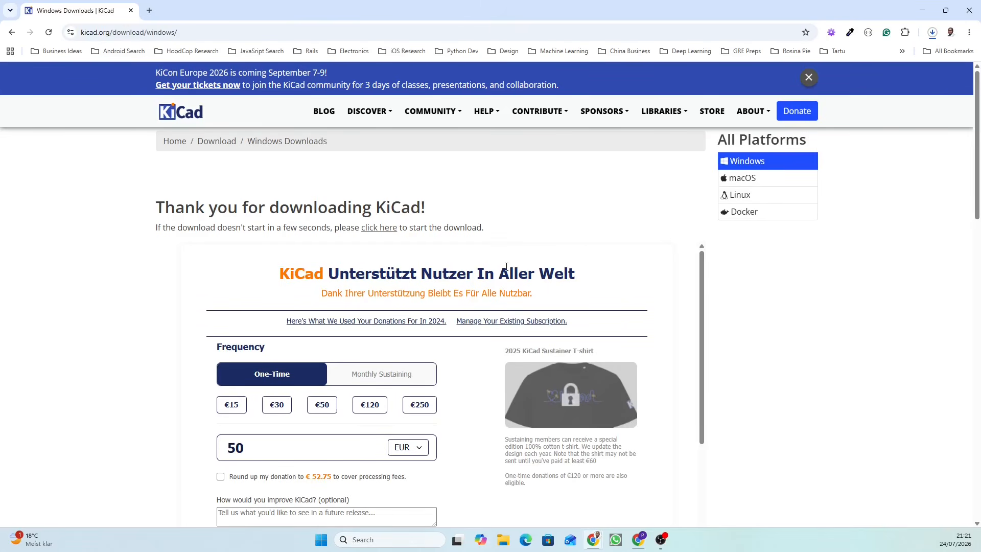
pyautogui.scroll(-2, 506, 266)
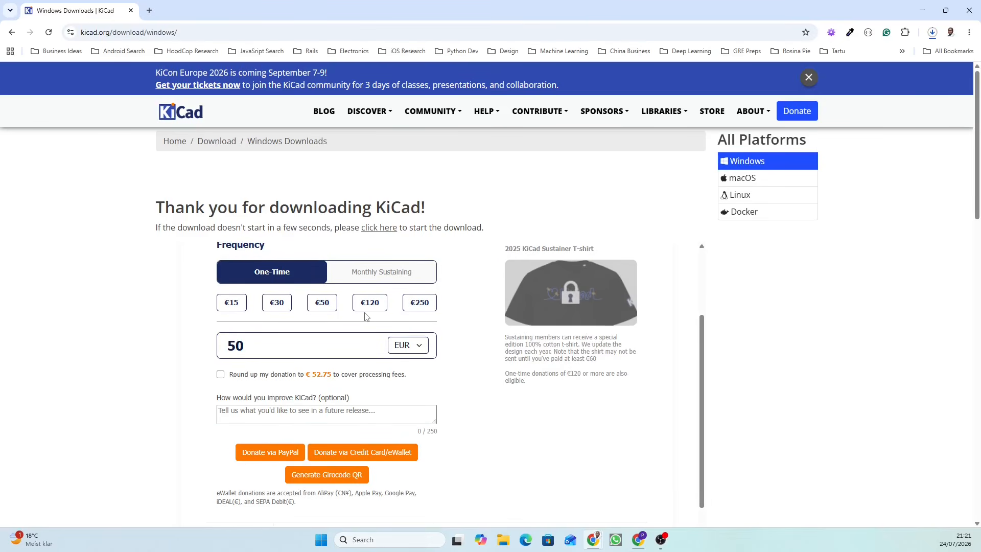
pyautogui.click(427, 343)
pyautogui.click(932, 33)
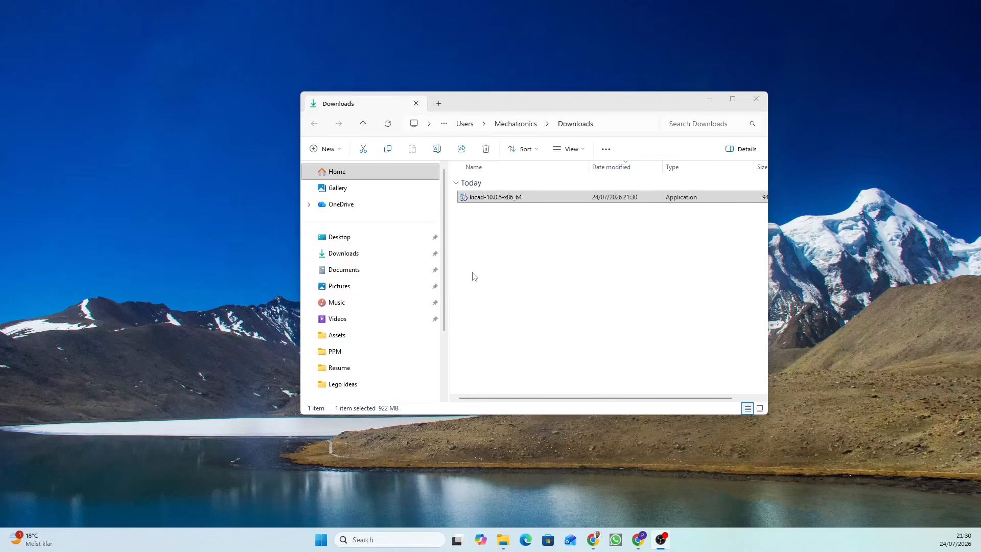
# - Run the downloaded kicad-10.0.5-x86_64 installer and choose to install KiCad for the current user only
pyautogui.doubleClick(521, 203)
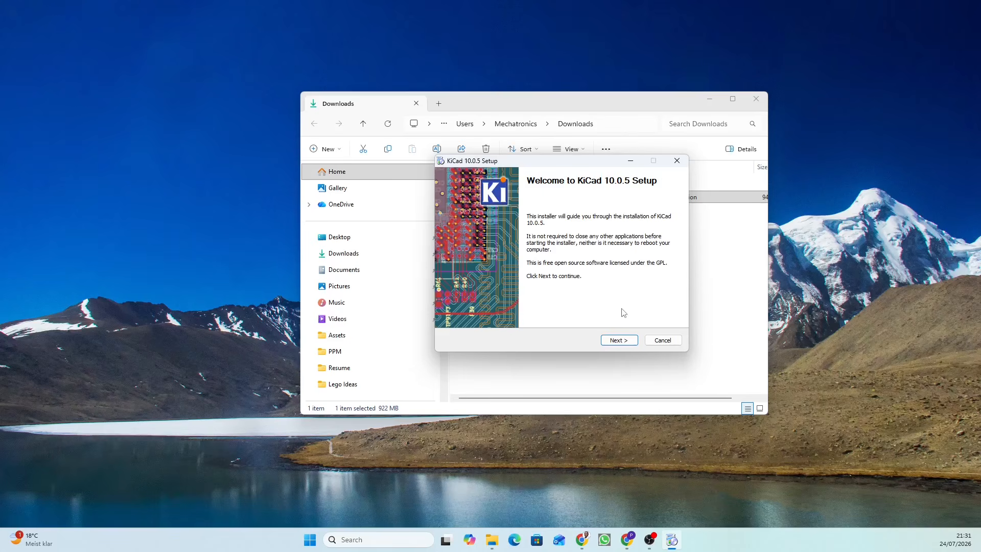
pyautogui.click(624, 341)
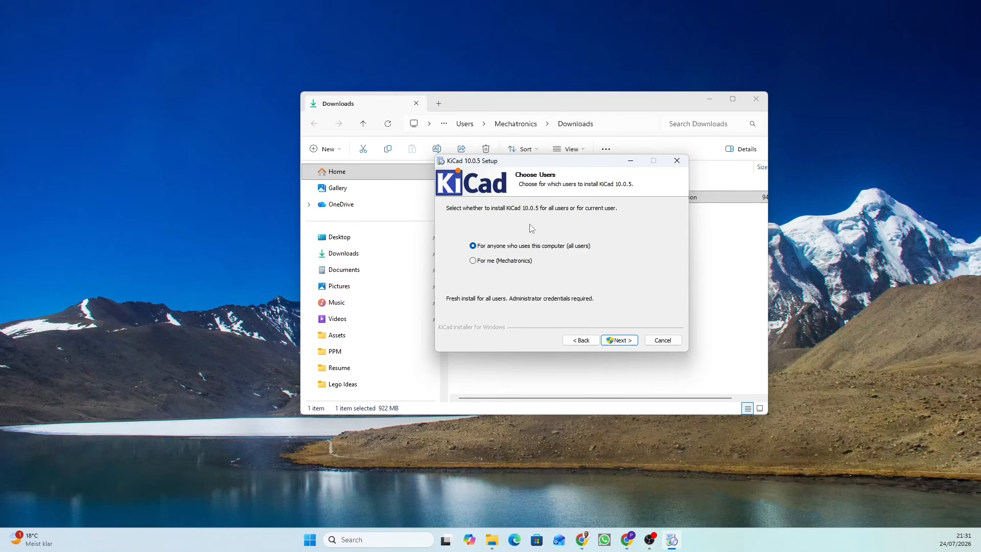
pyautogui.click(481, 262)
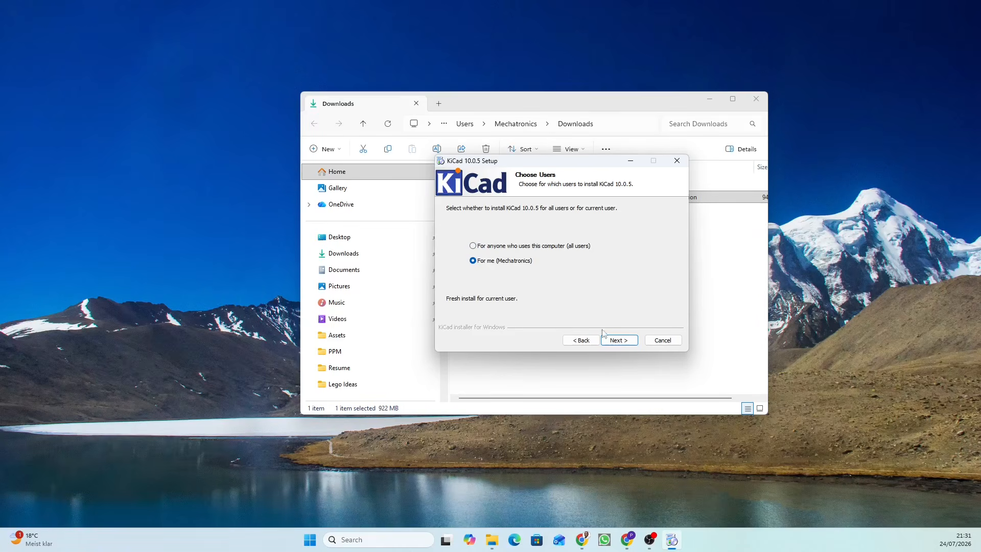
pyautogui.click(621, 341)
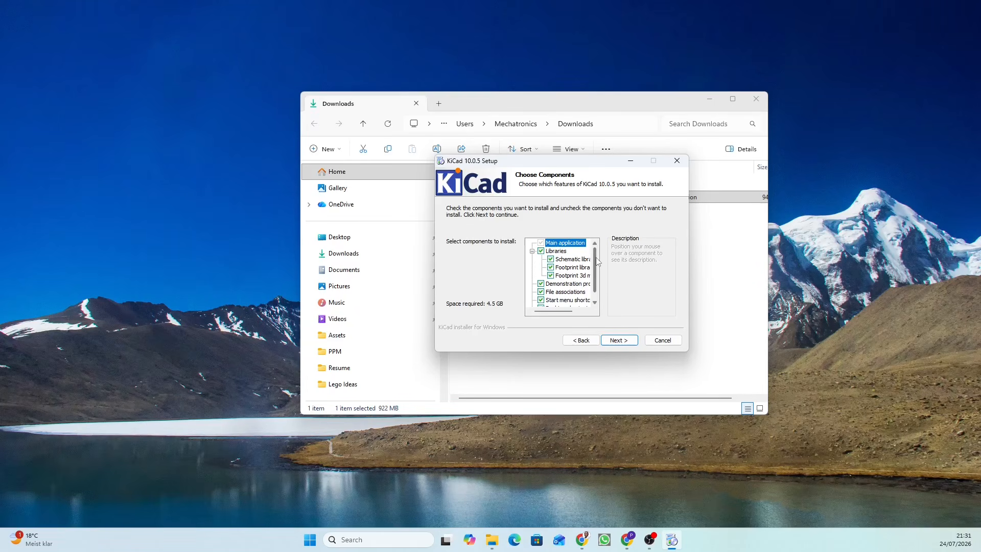
# - Accept the default components and destination folder and start the KiCad 10.0.5 installation
pyautogui.moveTo(596, 257)
pyautogui.mouseDown()
pyautogui.moveTo(594, 277)
pyautogui.moveTo(597, 259)
pyautogui.mouseUp()
pyautogui.click(618, 340)
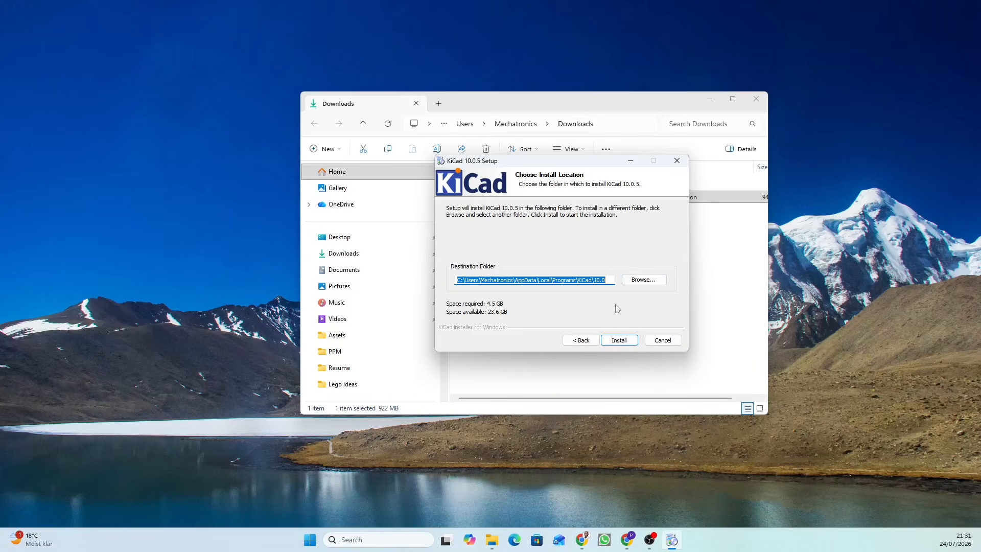
pyautogui.click(628, 341)
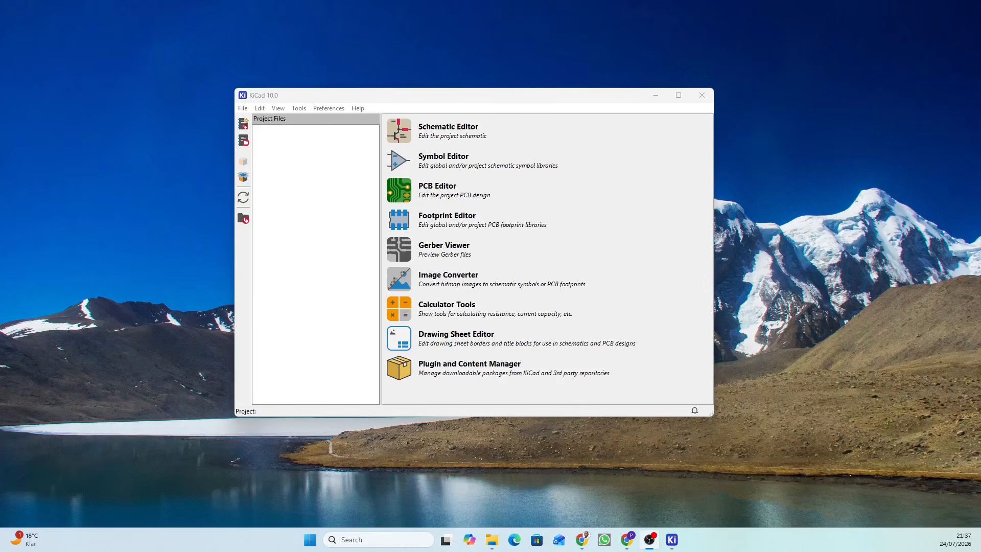
pyautogui.moveTo(466, 96); pyautogui.dragTo(483, 90)
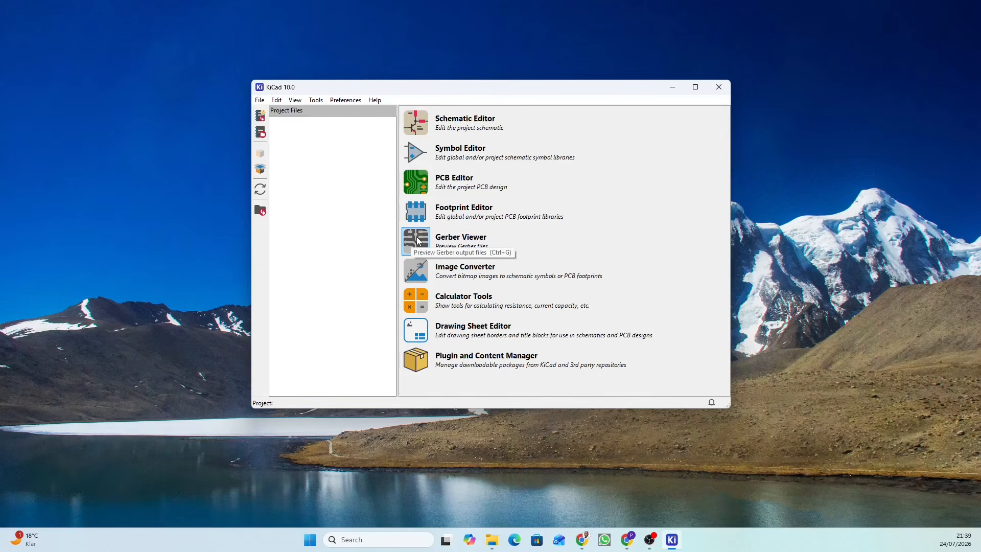
pyautogui.click(417, 268)
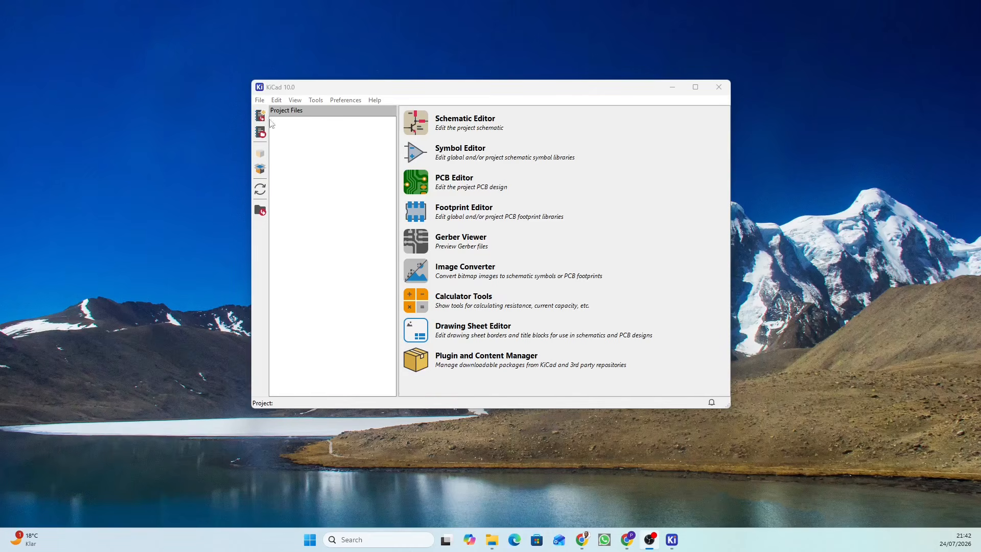
# - Start a new KiCad project and look through the available project templates
pyautogui.click(260, 100)
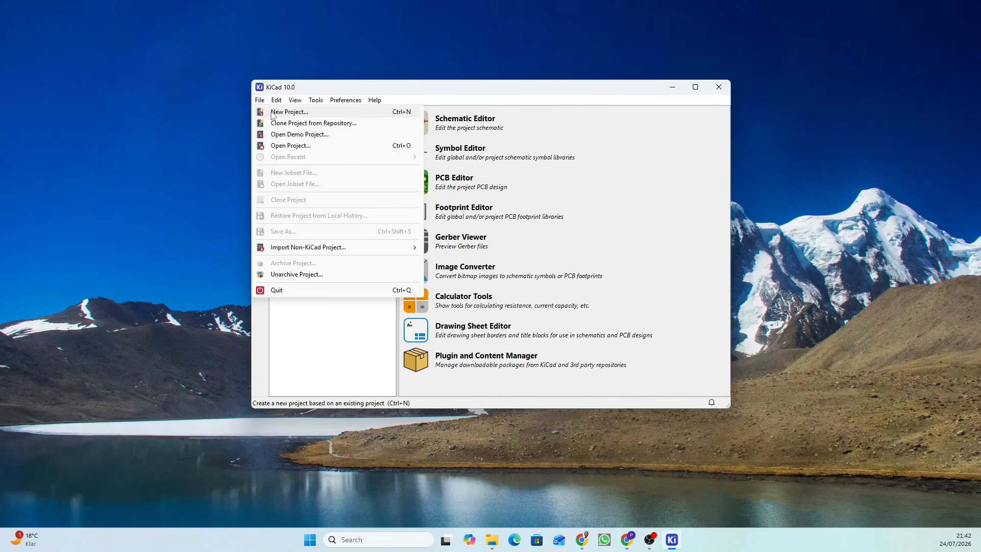
pyautogui.click(303, 114)
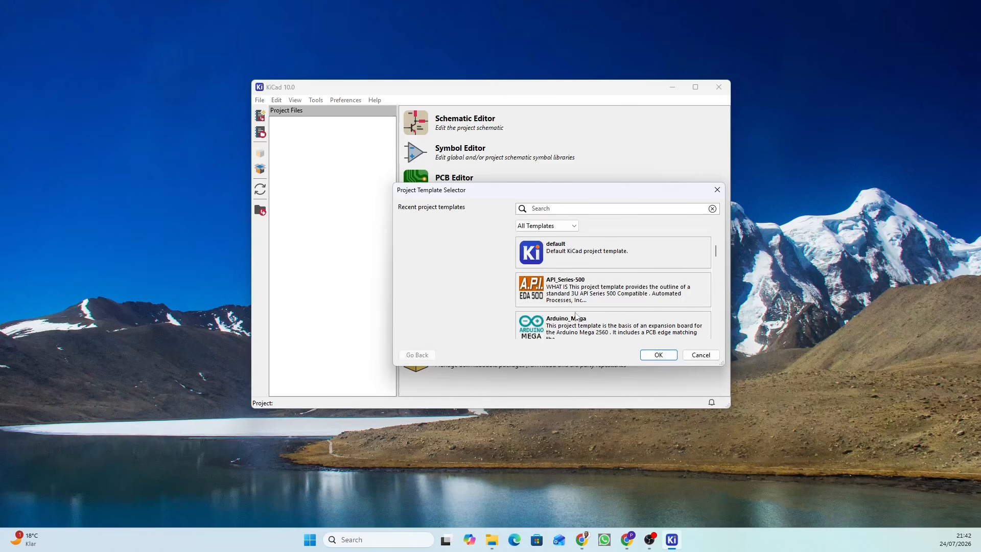
pyautogui.scroll(-5, 596, 326)
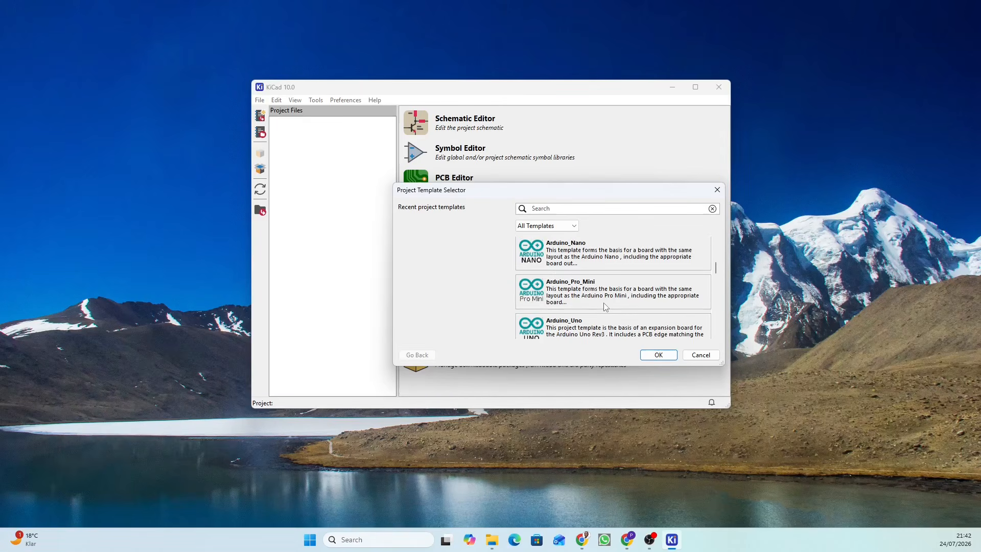
pyautogui.scroll(-5, 603, 304)
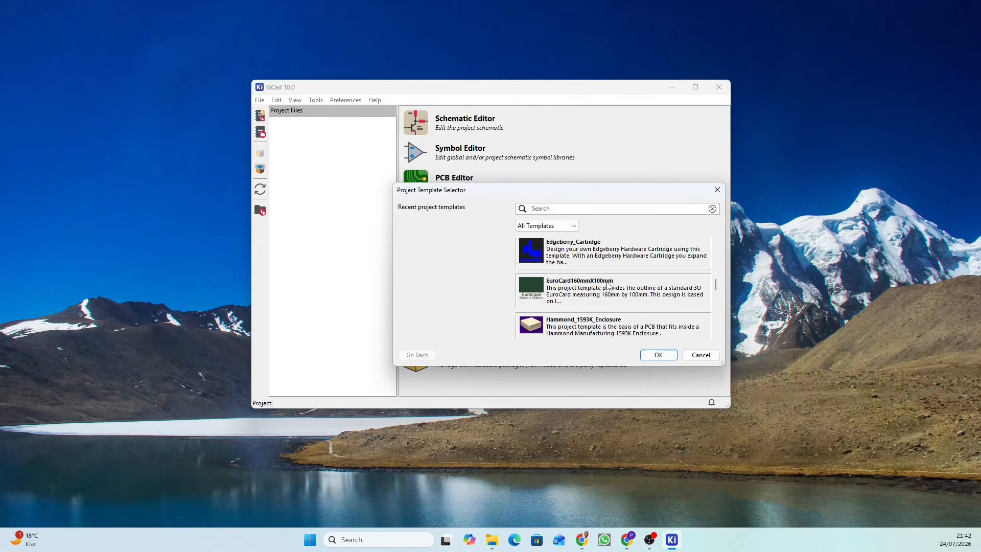
pyautogui.scroll(4, 606, 305)
pyautogui.scroll(2, 606, 306)
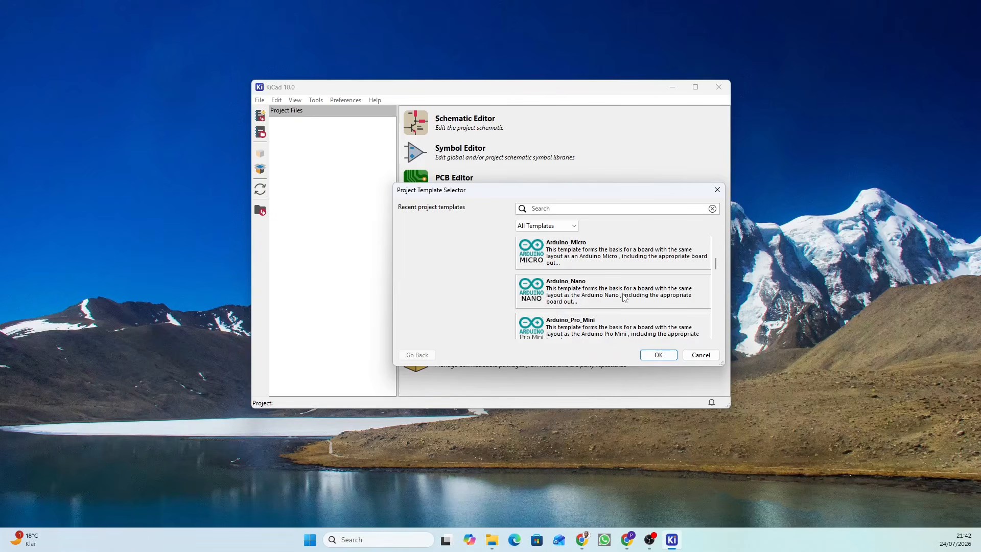
pyautogui.scroll(3, 624, 299)
pyautogui.scroll(-5, 624, 298)
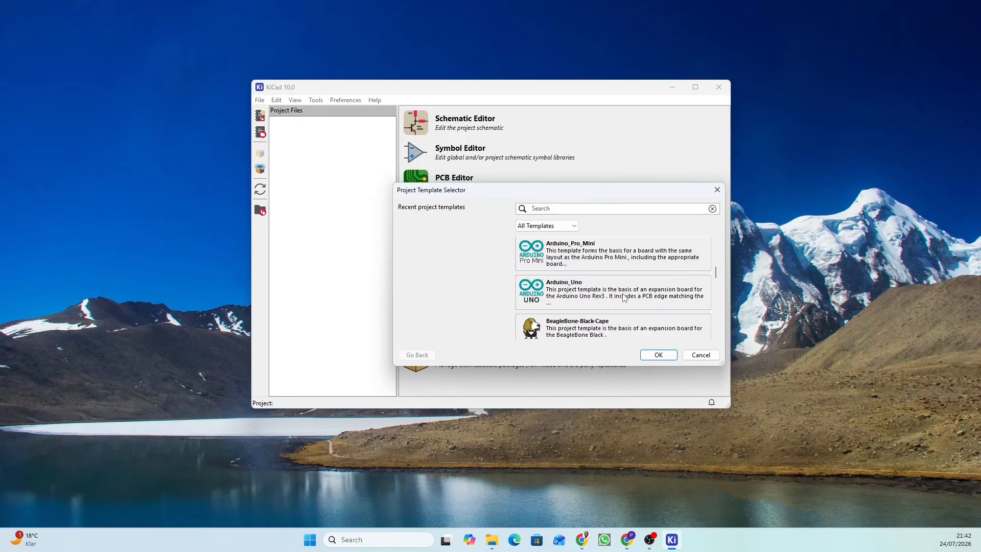
pyautogui.scroll(-3, 624, 298)
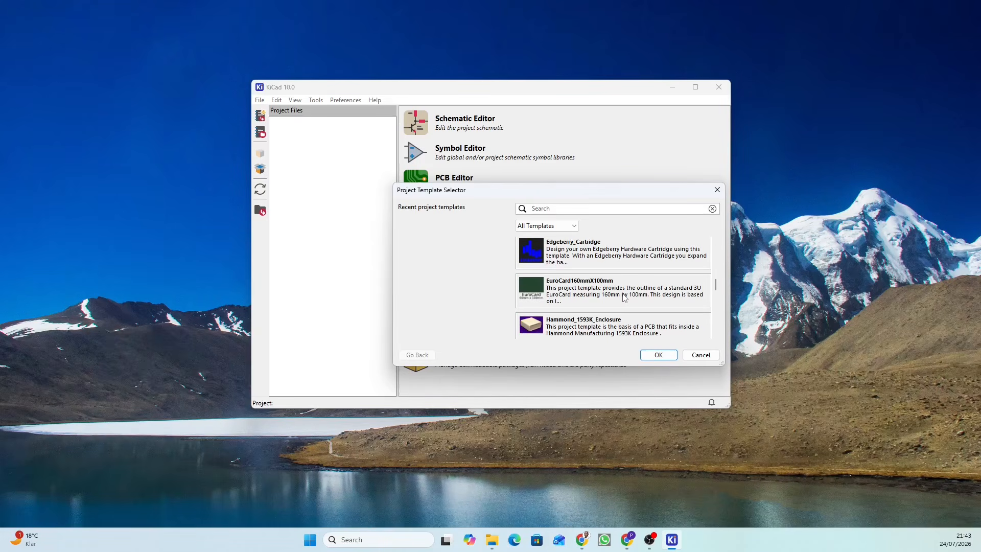
pyautogui.scroll(-4, 624, 298)
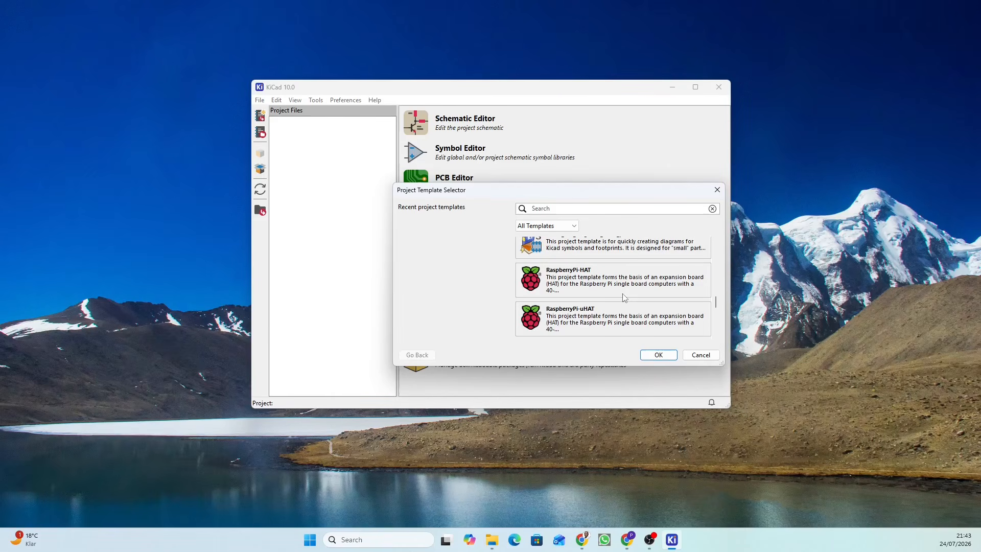
pyautogui.scroll(-3, 625, 299)
pyautogui.scroll(12, 624, 298)
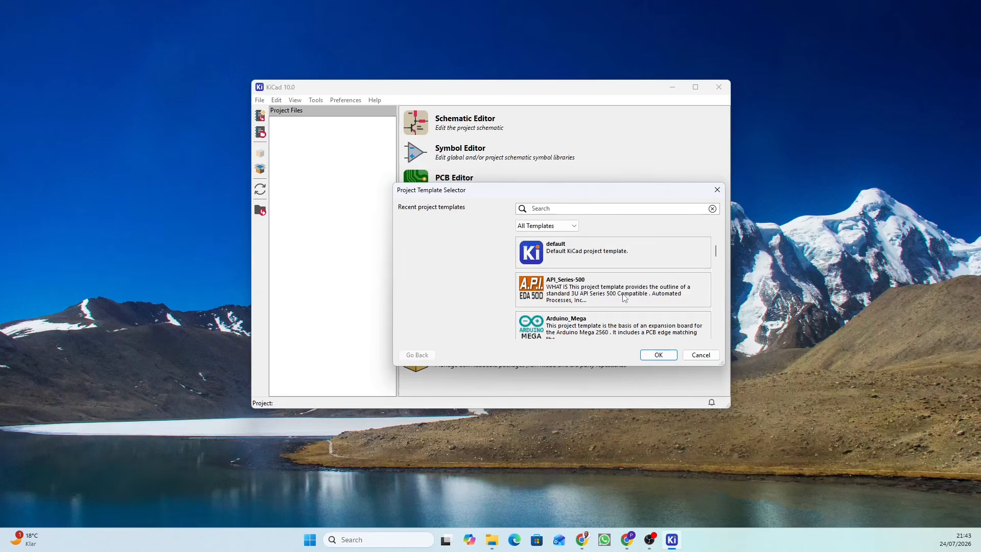
# - Create the project from the default template as HelloPCB in the KiCad 9.0 projects folder, in its own new folder
pyautogui.click(576, 252)
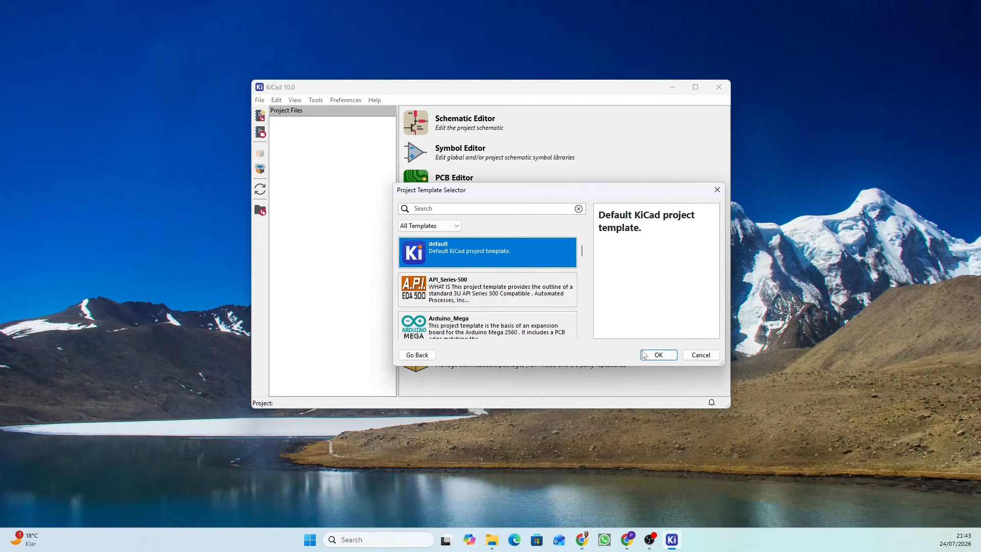
pyautogui.click(658, 355)
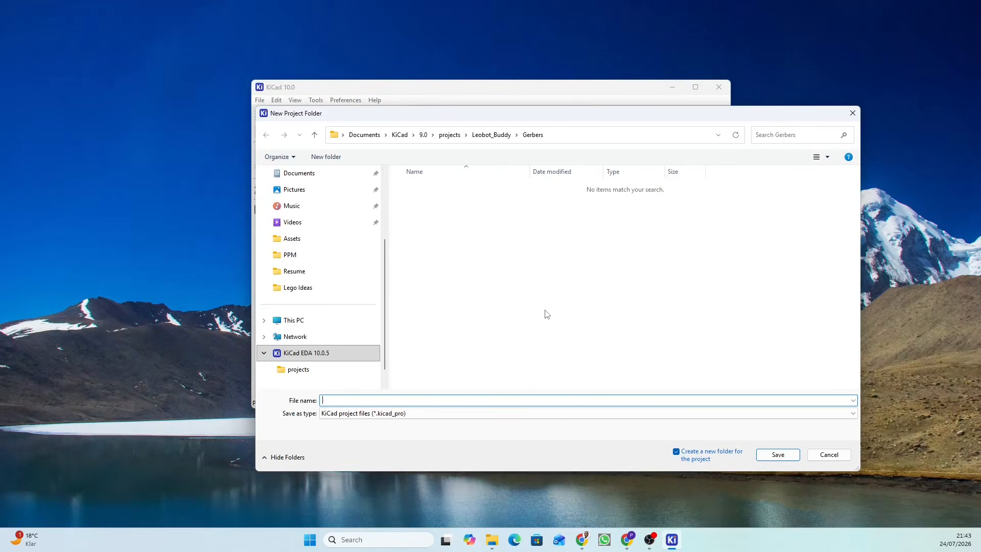
pyautogui.click(444, 135)
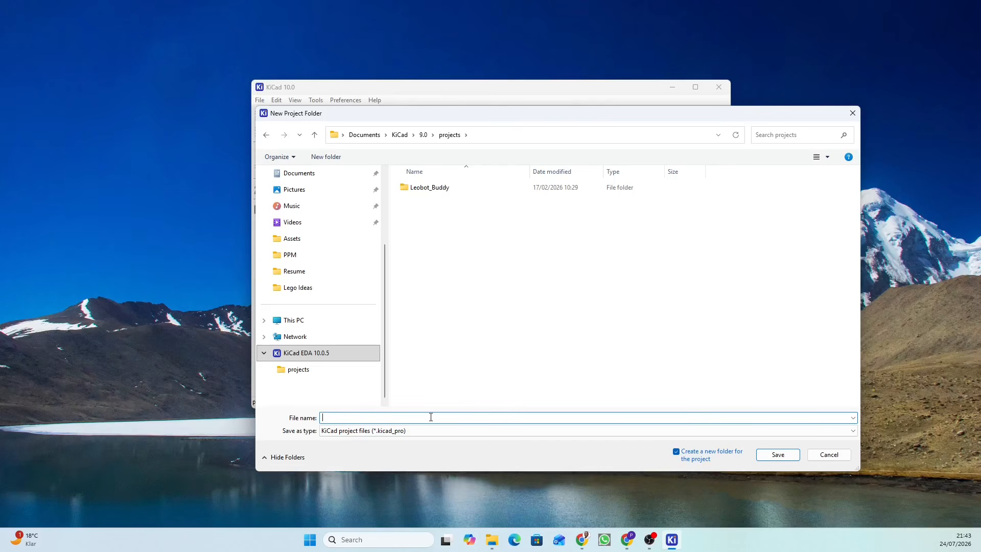
pyautogui.write('HelloPCB')
pyautogui.click(778, 454)
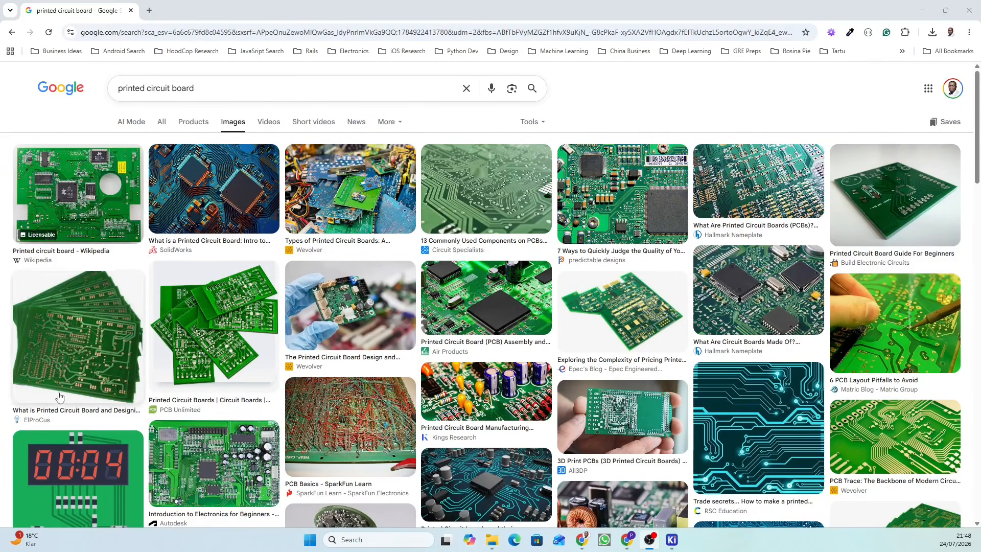
# - Look through the printed circuit board image results and view the Wikipedia circuit board picture enlarged
pyautogui.scroll(-5, 349, 354)
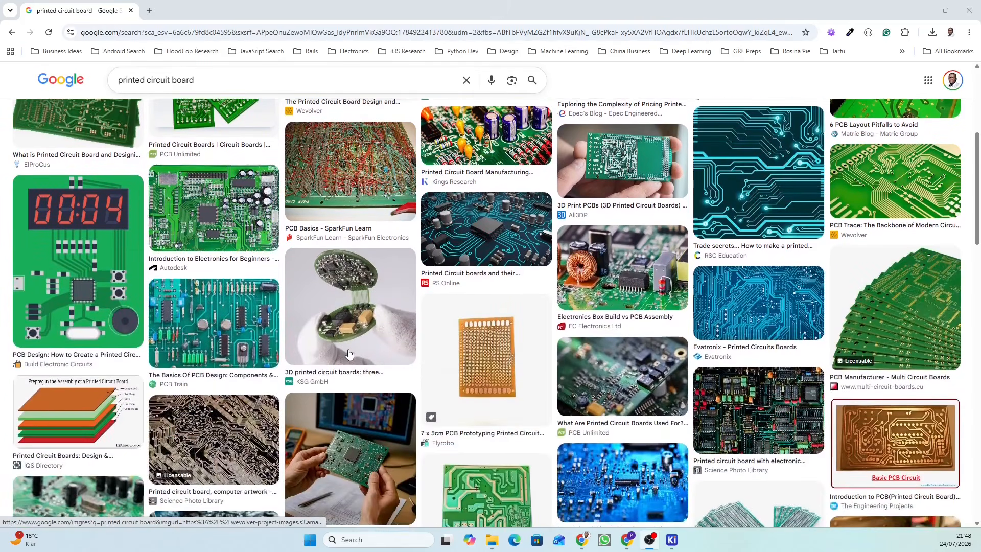
pyautogui.scroll(5, 349, 354)
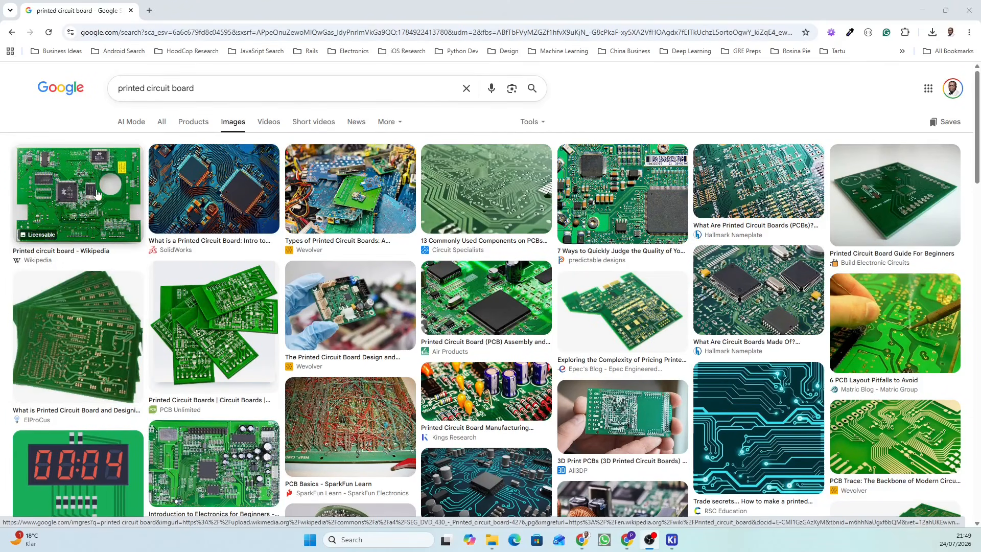
pyautogui.click(75, 203)
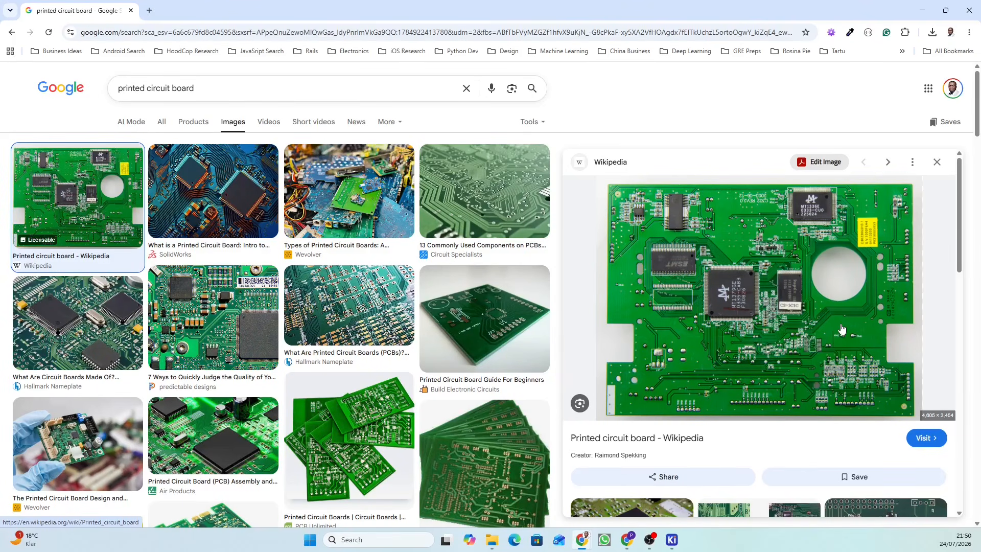
pyautogui.scroll(-1, 805, 327)
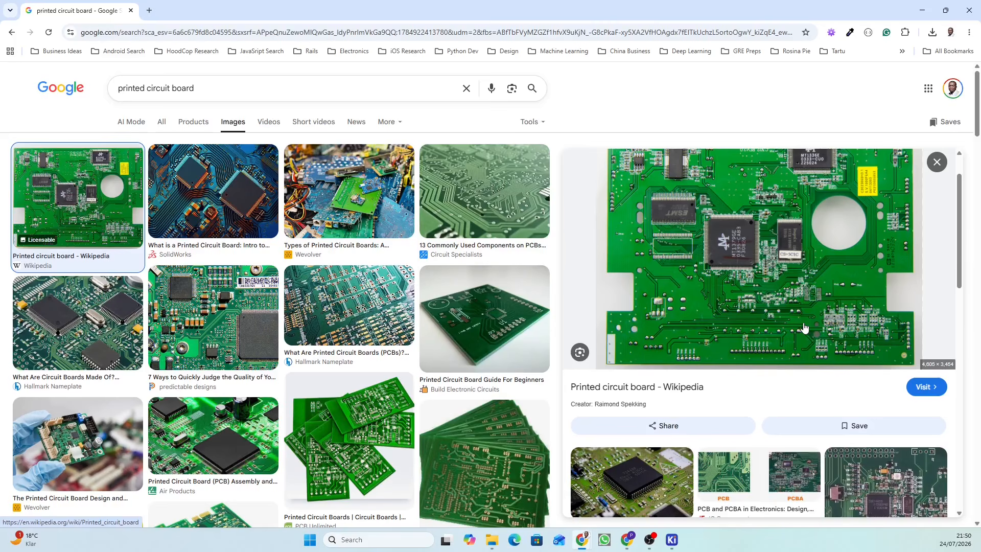
pyautogui.scroll(1, 804, 327)
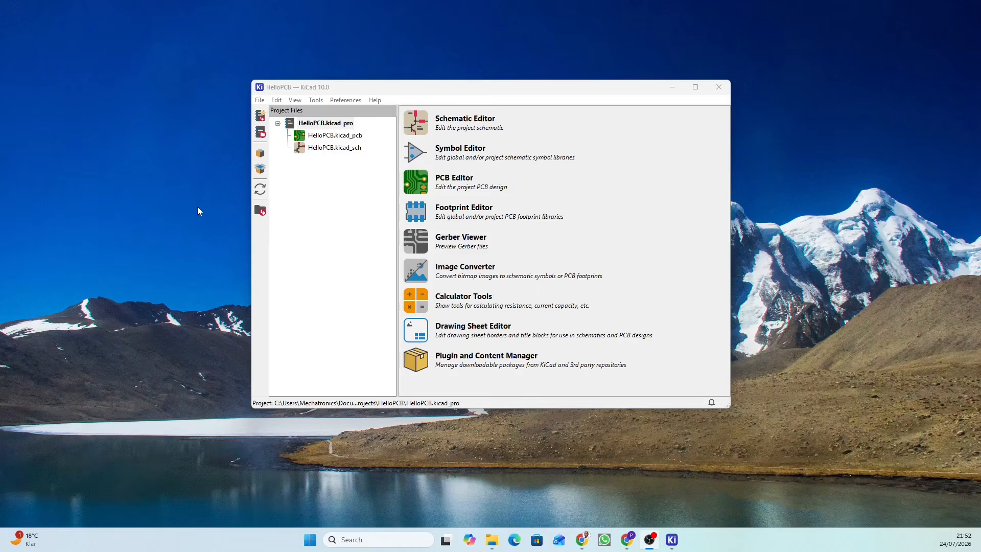
# - Open the HelloPCB.kicad_sch schematic from the KiCad project files and maximize the Schematic Editor window
pyautogui.moveTo(476, 94); pyautogui.dragTo(504, 87)
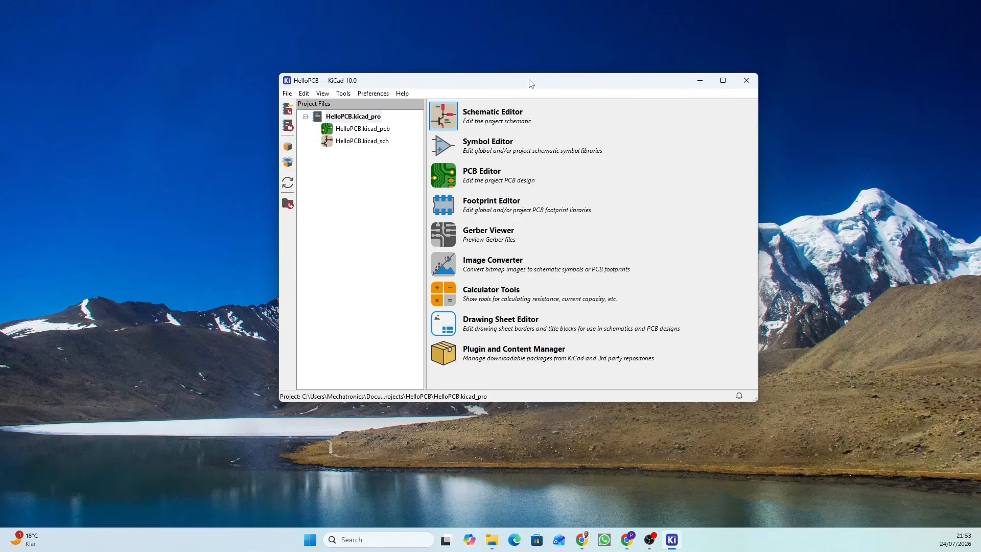
pyautogui.moveTo(528, 83); pyautogui.dragTo(517, 84)
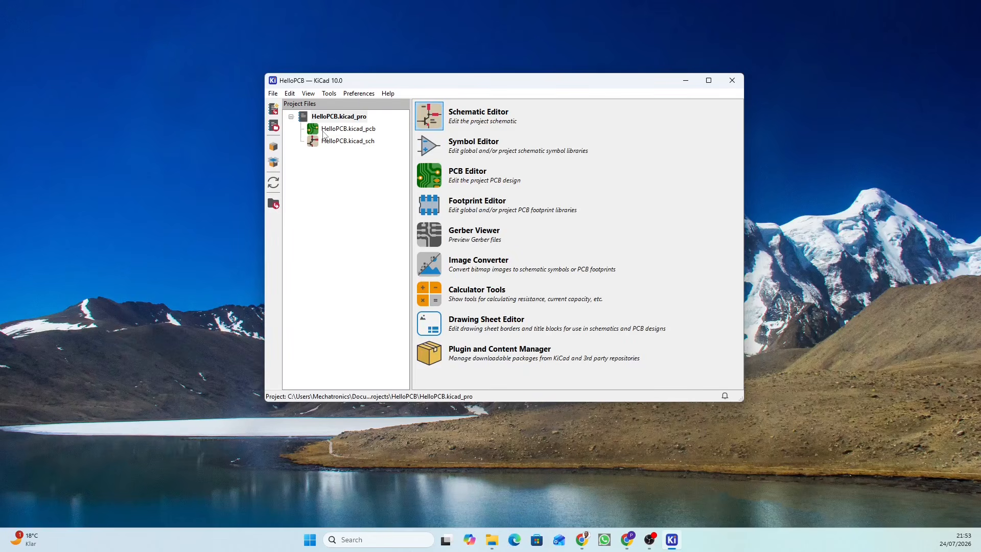
pyautogui.click(353, 142)
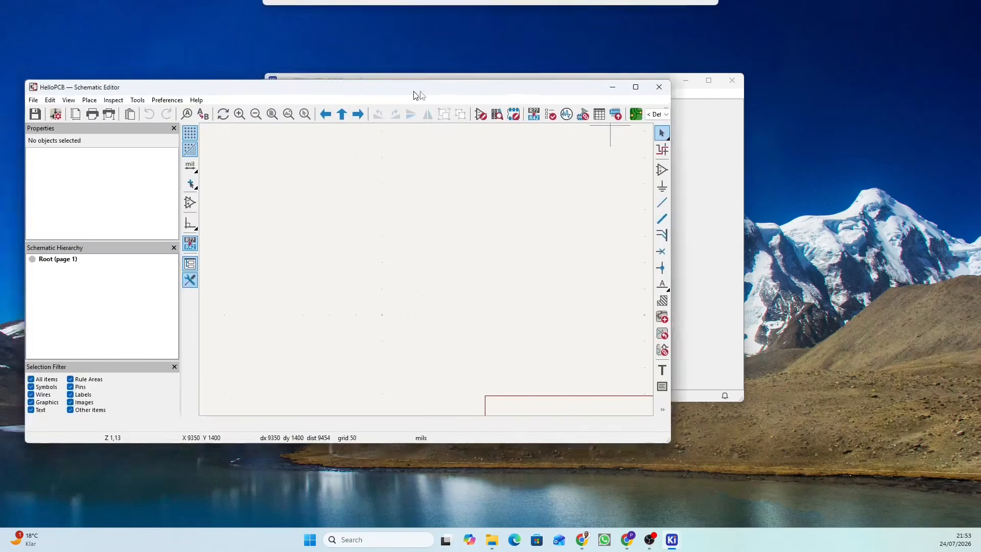
pyautogui.moveTo(417, 91); pyautogui.dragTo(513, 87)
pyautogui.click(740, 79)
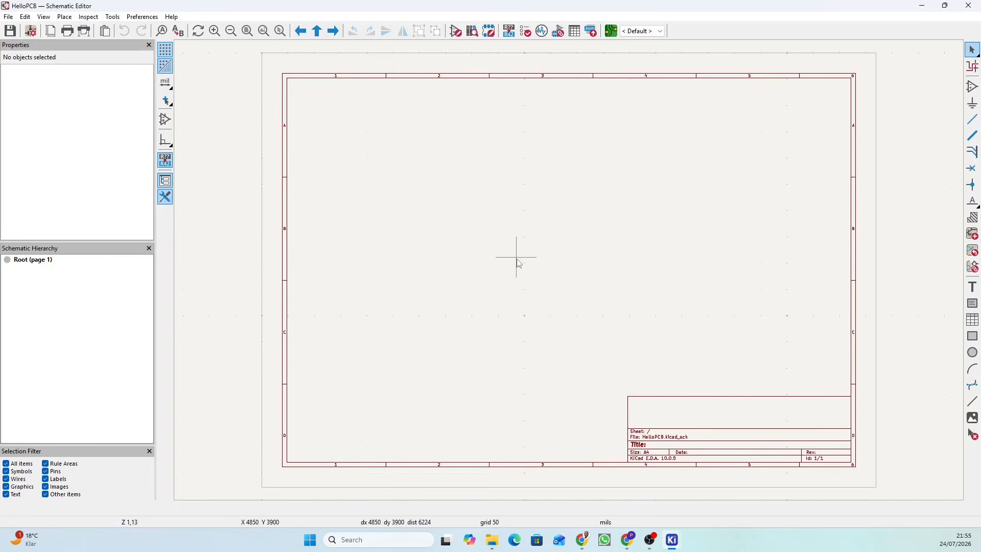
# - Practise zooming in and out and panning around the blank A4 schematic sheet
pyautogui.scroll(-2, 568, 274)
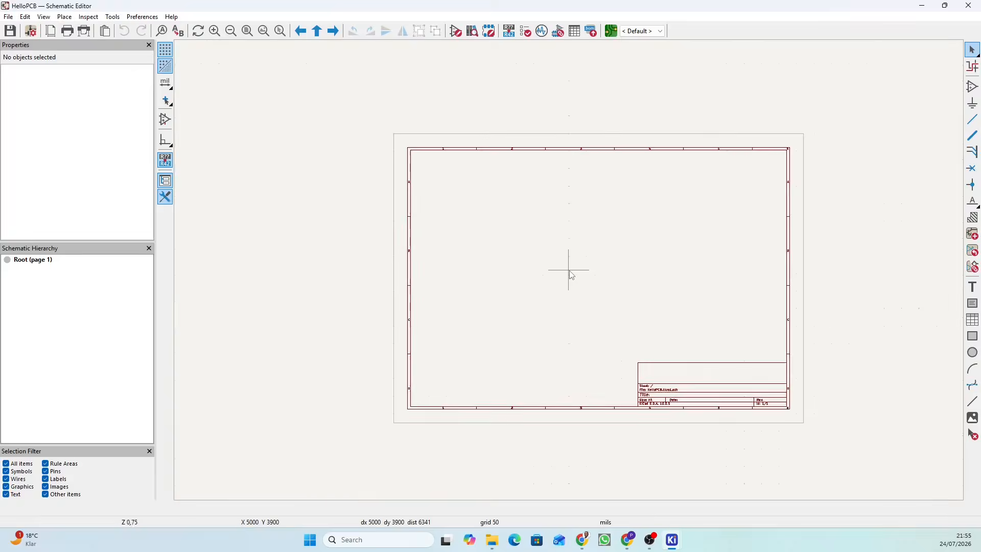
pyautogui.scroll(-1, 569, 270)
pyautogui.scroll(4, 569, 271)
pyautogui.scroll(-6, 569, 270)
pyautogui.scroll(5, 569, 270)
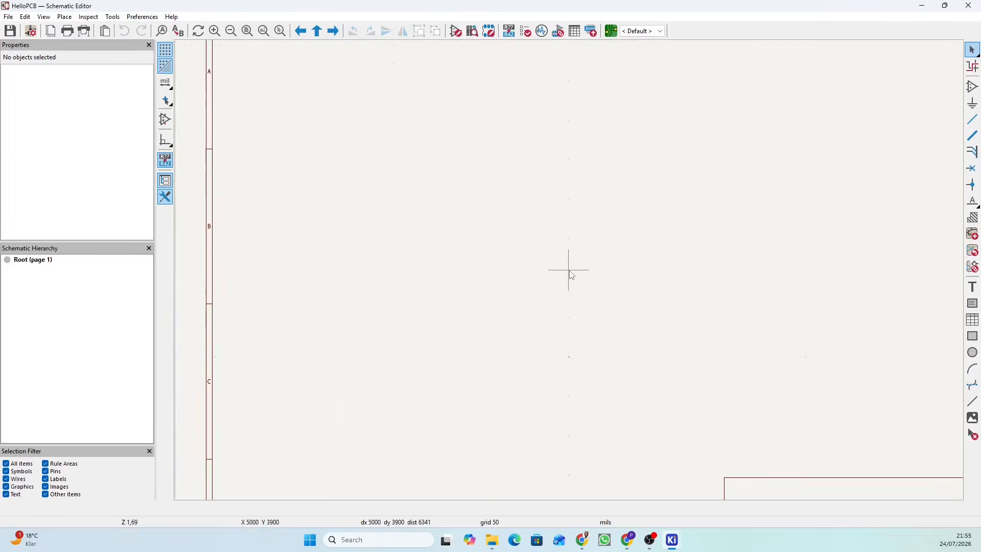
pyautogui.scroll(-10, 570, 270)
pyautogui.scroll(10, 569, 271)
pyautogui.scroll(-10, 569, 270)
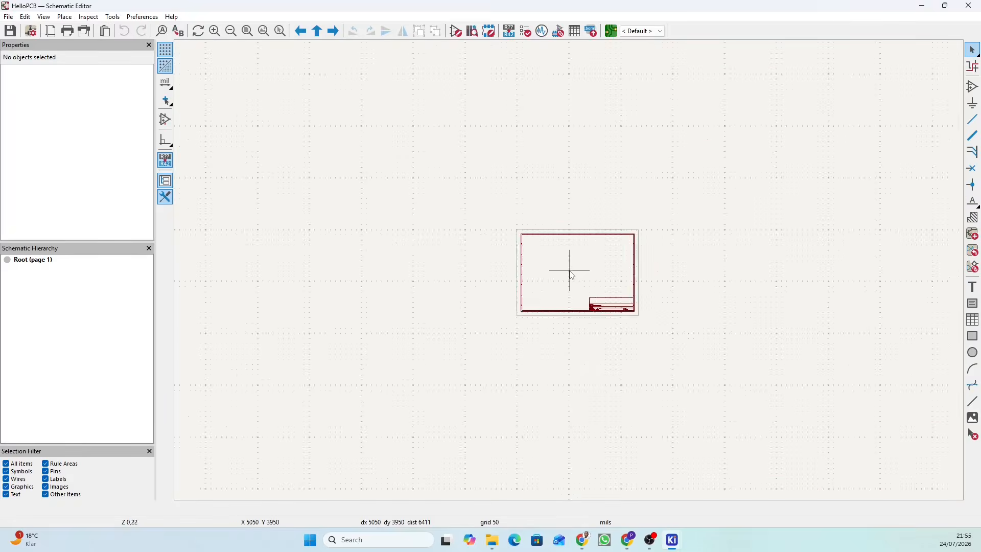
pyautogui.scroll(10, 573, 275)
pyautogui.scroll(-8, 572, 275)
pyautogui.scroll(9, 572, 275)
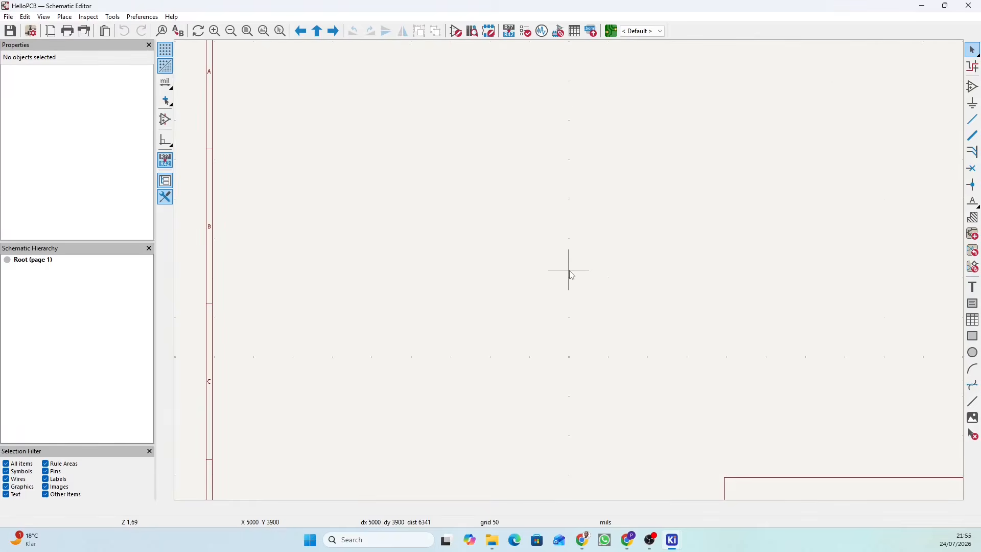
pyautogui.scroll(-10, 572, 275)
pyautogui.scroll(10, 572, 275)
pyautogui.scroll(-8, 572, 275)
pyautogui.scroll(2, 573, 275)
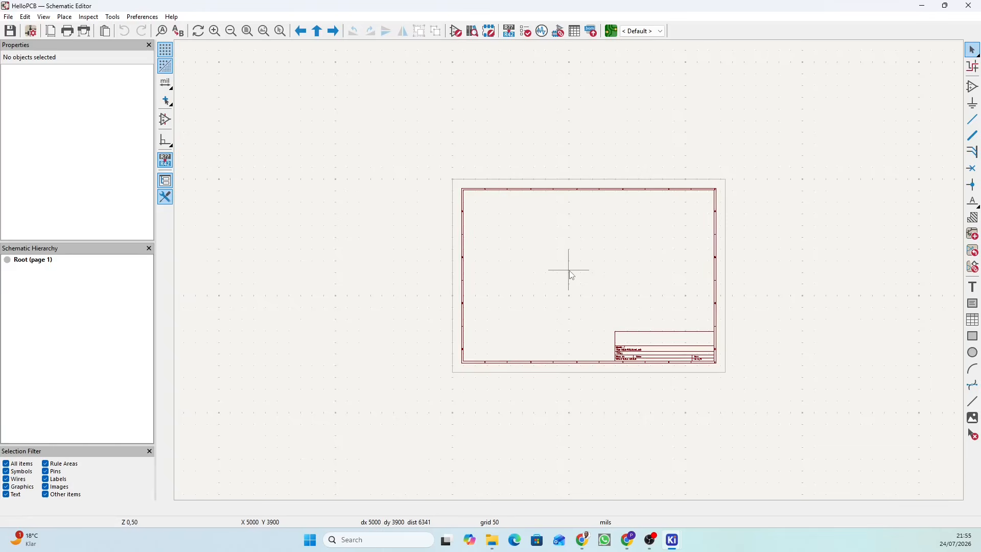
pyautogui.moveTo(587, 252); pyautogui.dragTo(570, 269, button='middle')
pyautogui.scroll(2, 569, 270)
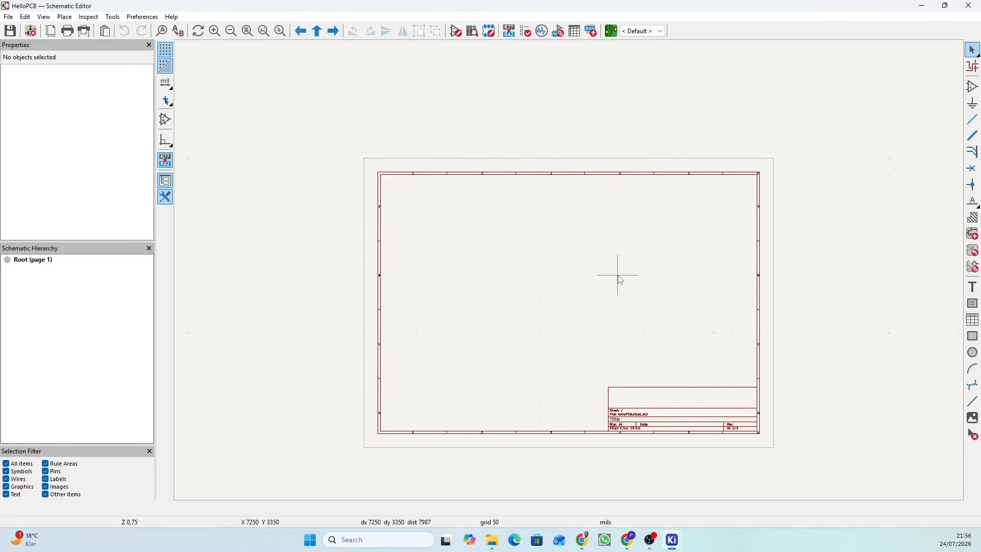
pyautogui.moveTo(621, 280); pyautogui.dragTo(640, 241, button='middle')
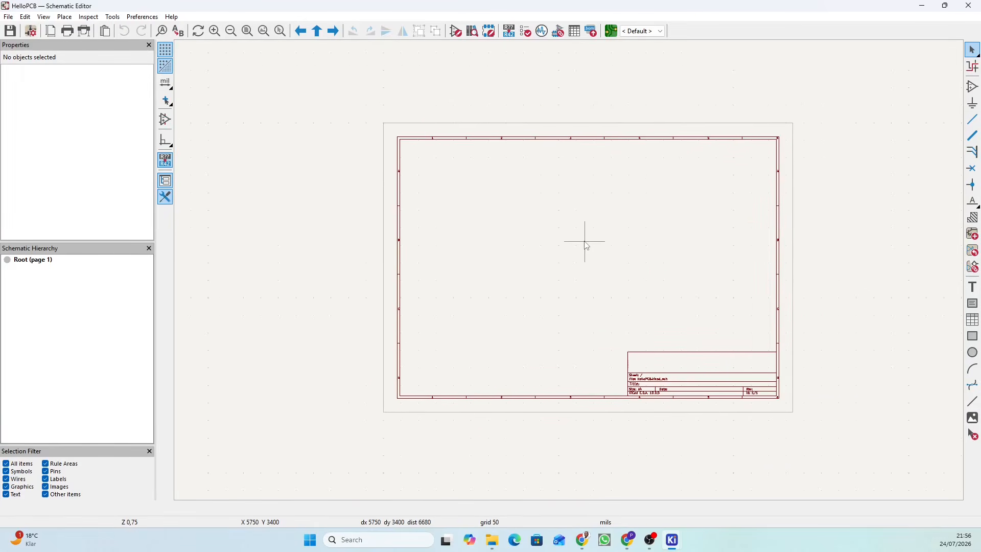
pyautogui.scroll(2, 569, 270)
pyautogui.scroll(3, 568, 270)
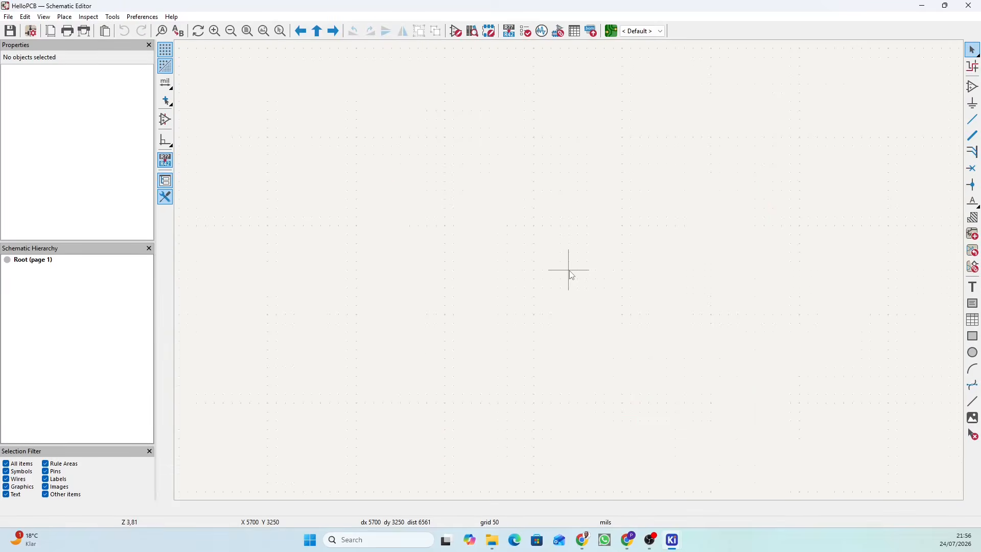
pyautogui.scroll(-5, 569, 270)
pyautogui.scroll(5, 569, 270)
pyautogui.scroll(-5, 568, 270)
pyautogui.scroll(3, 568, 270)
pyautogui.scroll(2, 569, 270)
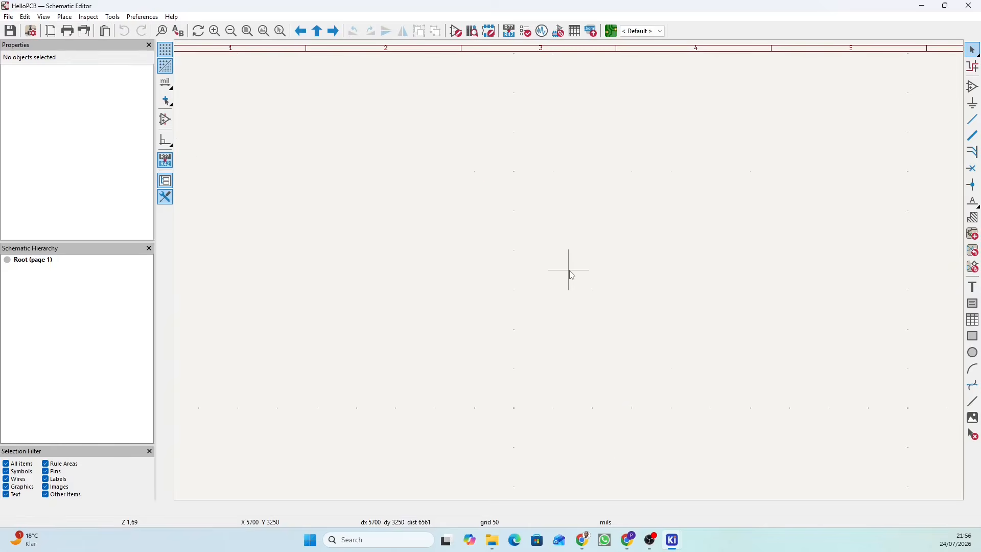
pyautogui.scroll(-4, 568, 270)
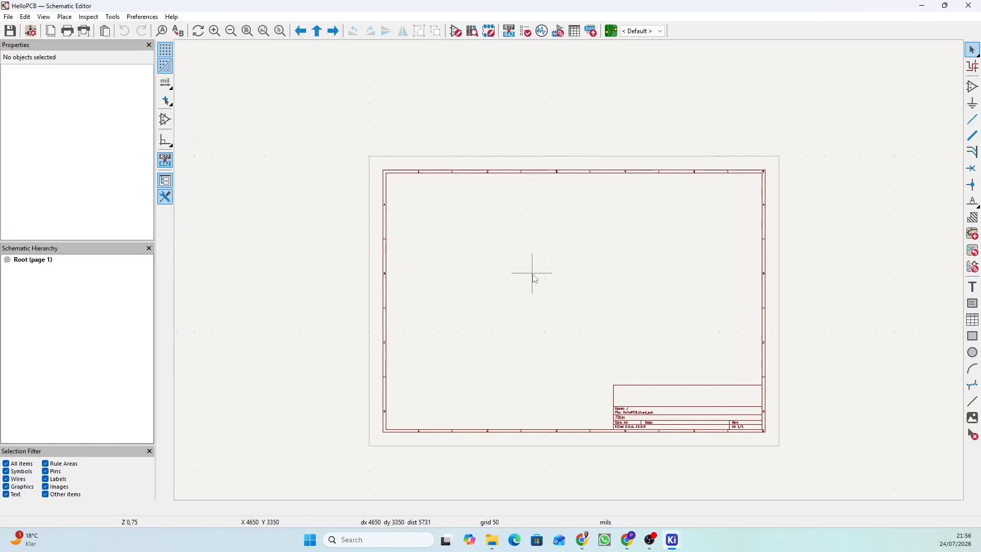
pyautogui.moveTo(568, 251)
pyautogui.mouseDown(button='middle')
pyautogui.moveTo(622, 240)
pyautogui.moveTo(501, 204)
pyautogui.moveTo(580, 235)
pyautogui.moveTo(556, 236)
pyautogui.mouseUp(button='middle')
pyautogui.scroll(2, 296, 172)
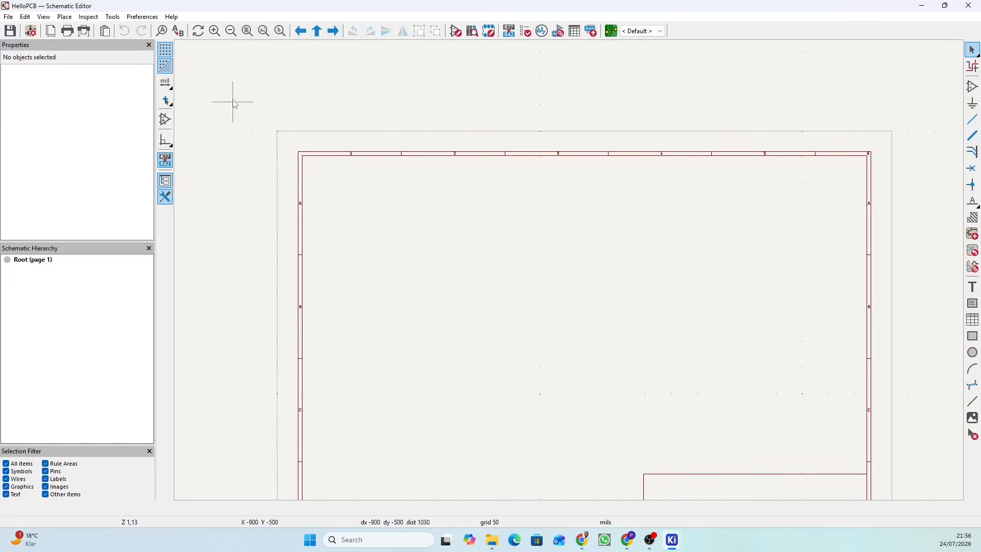
# - Zoom the schematic in and out with the zoom commands, and fit the whole sheet in the view
pyautogui.click(215, 31)
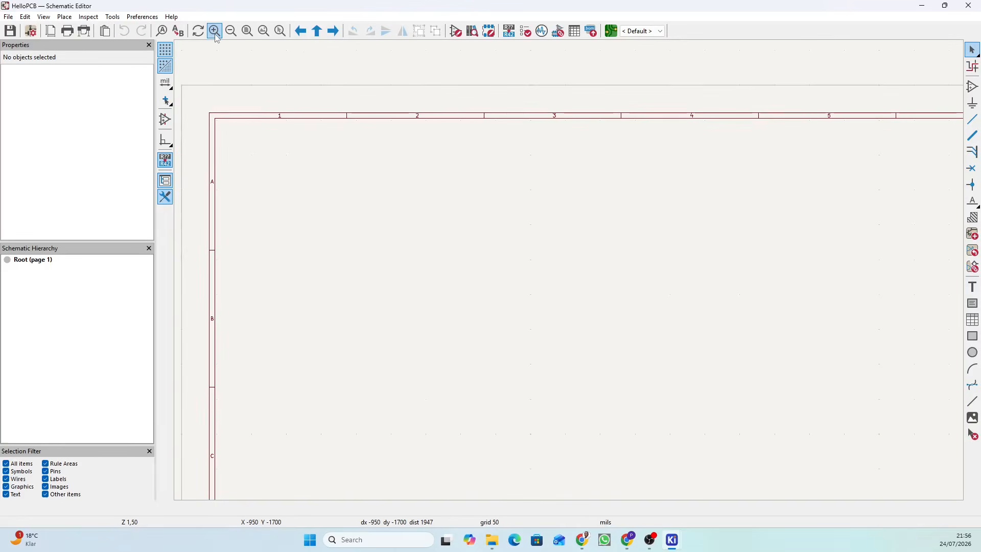
pyautogui.click(216, 31)
pyautogui.click(232, 32)
pyautogui.click(231, 31)
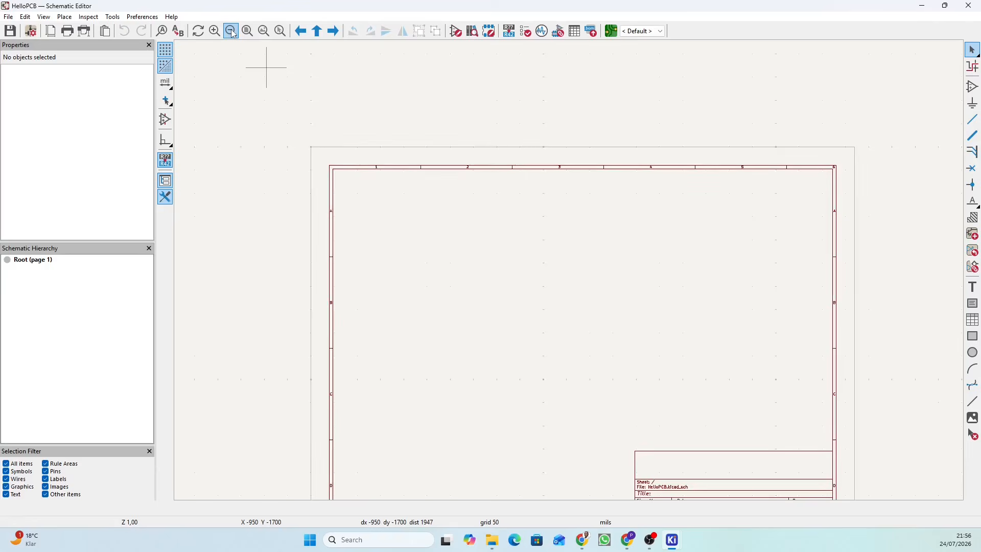
pyautogui.click(231, 31)
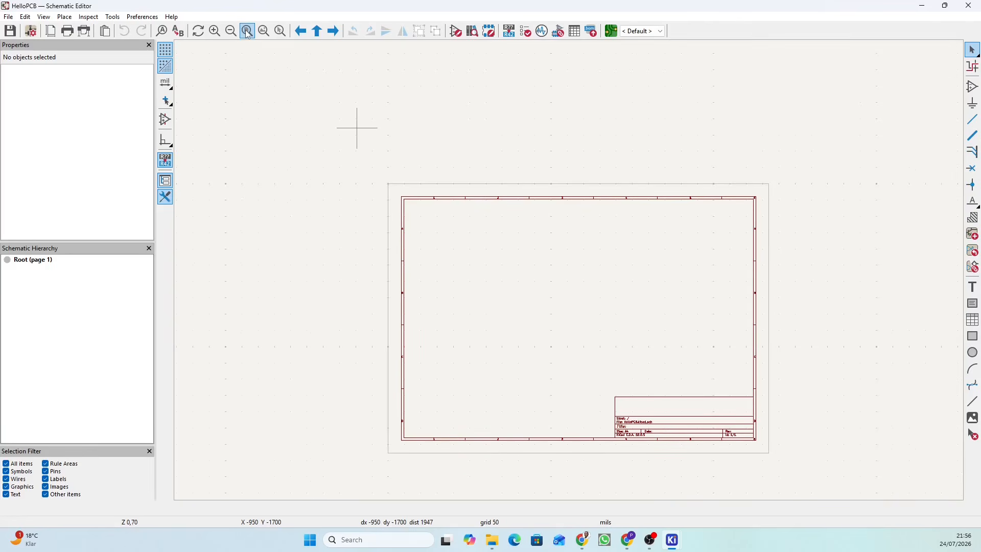
pyautogui.click(247, 31)
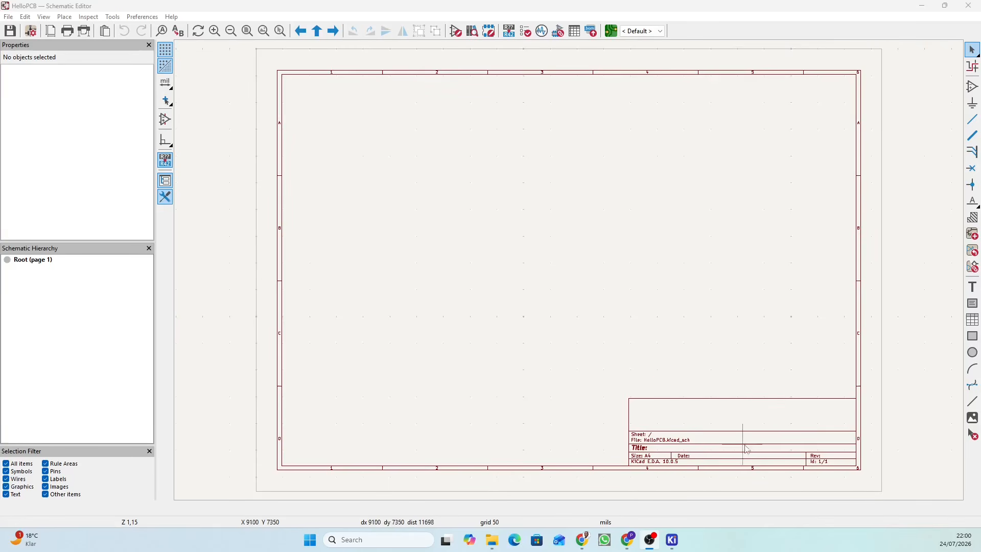
# - Examine the sheet's title block up close, including its file, title, size, date and revision fields
pyautogui.scroll(5, 746, 440)
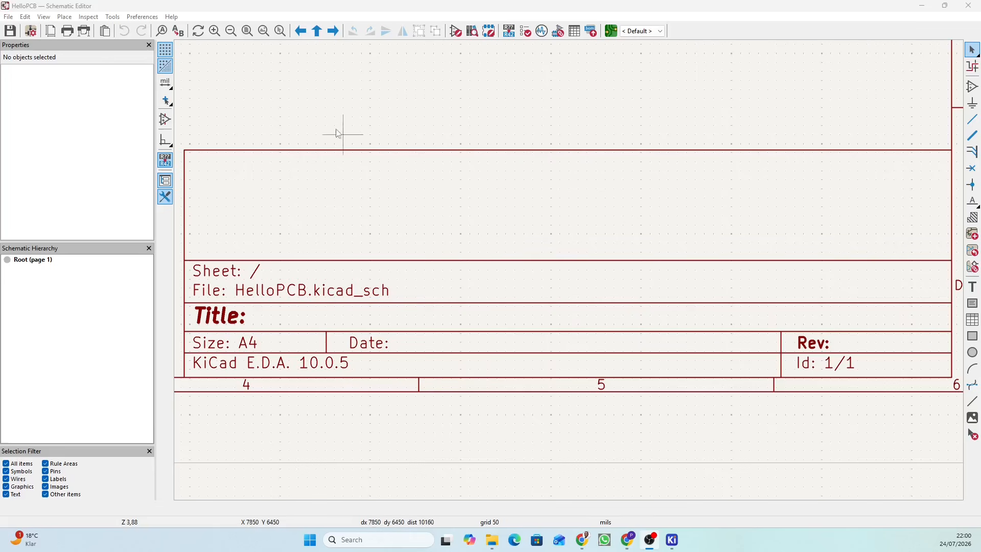
pyautogui.click(248, 31)
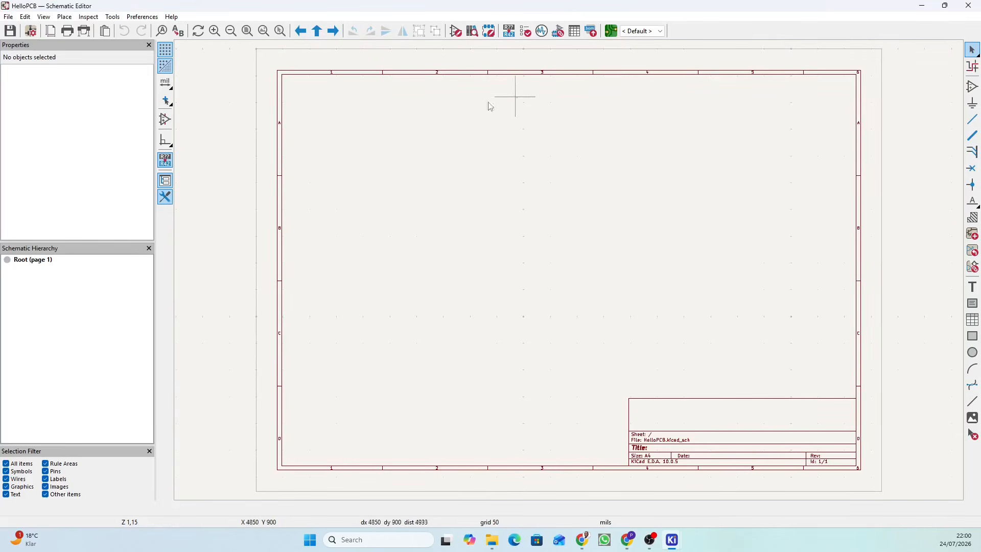
pyautogui.scroll(2, 754, 445)
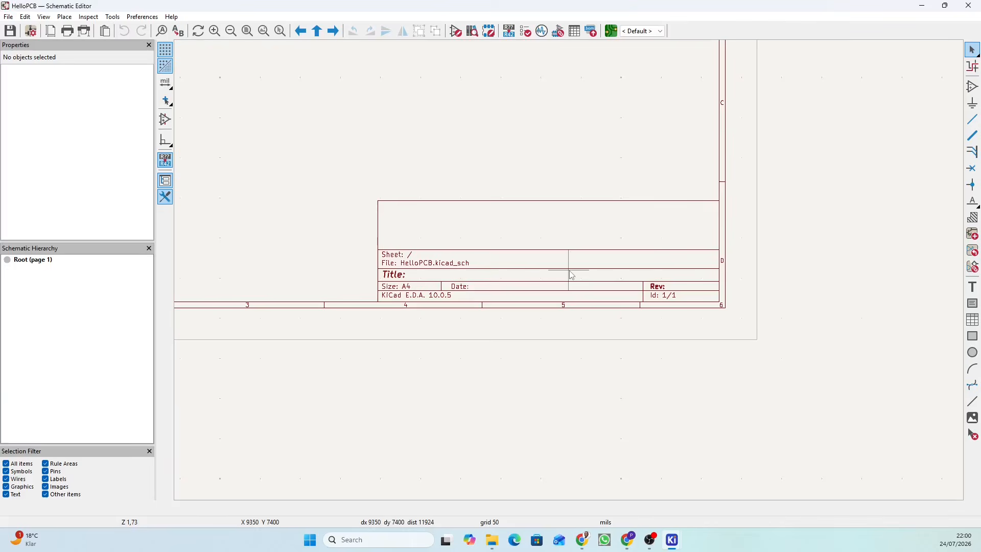
pyautogui.scroll(4, 573, 275)
pyautogui.moveTo(572, 275); pyautogui.dragTo(618, 311, button='middle')
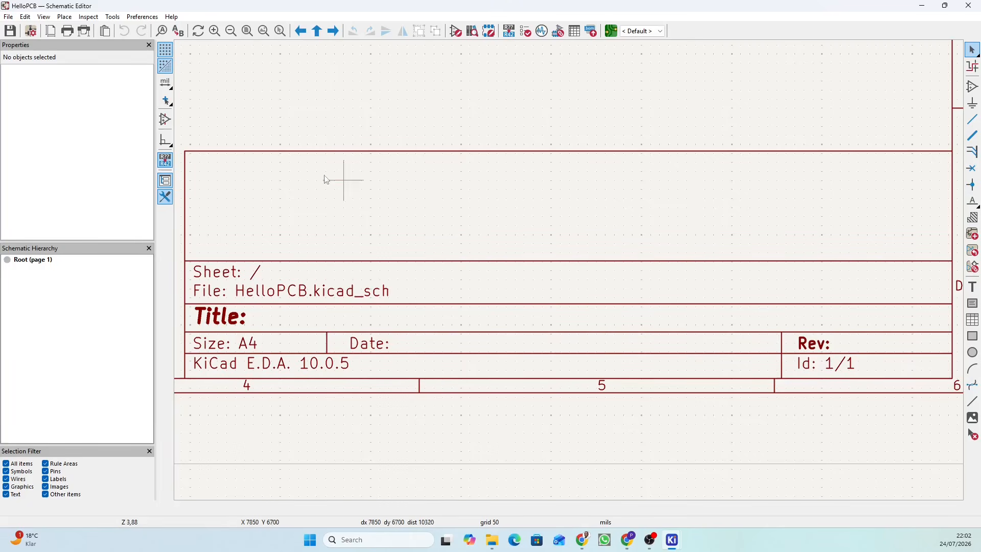
pyautogui.click(9, 20)
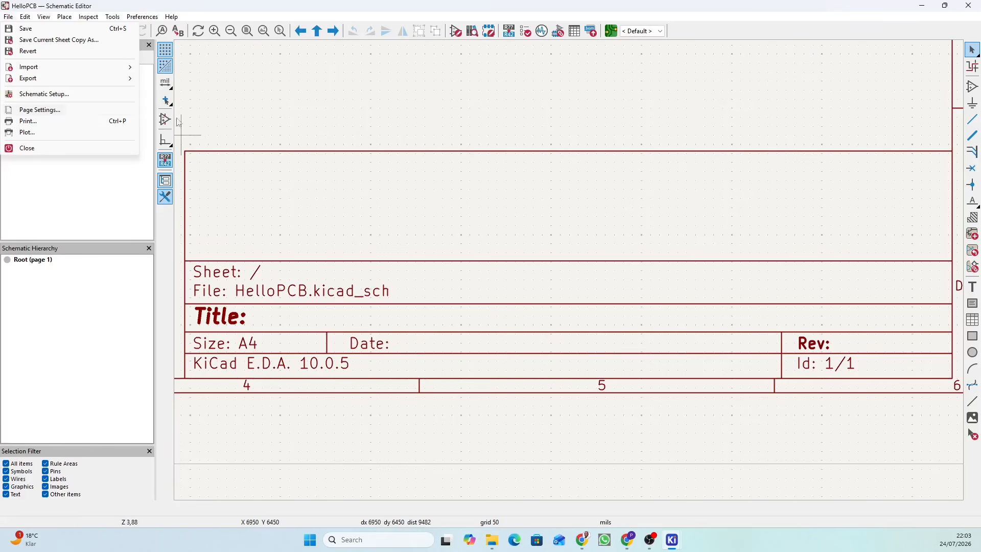
pyautogui.click(247, 123)
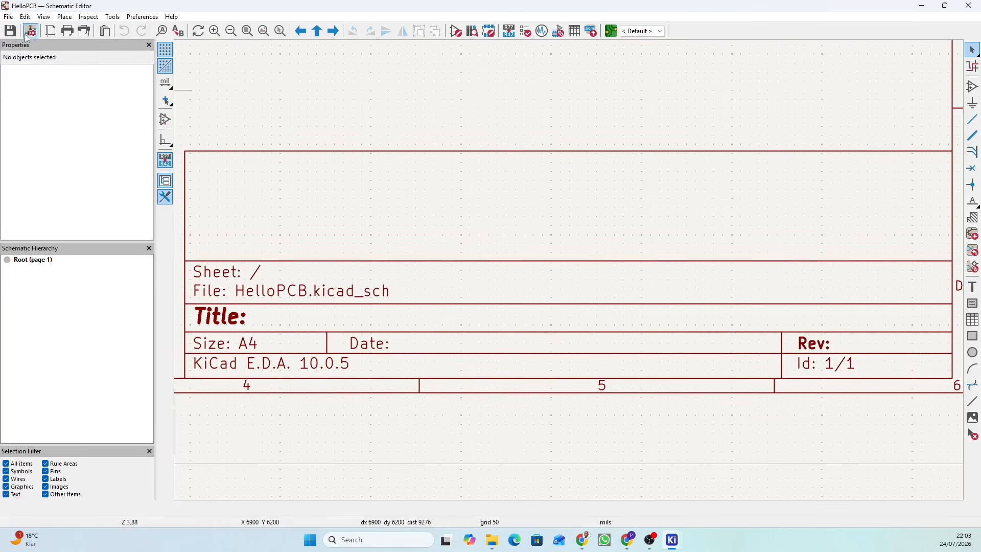
pyautogui.click(9, 17)
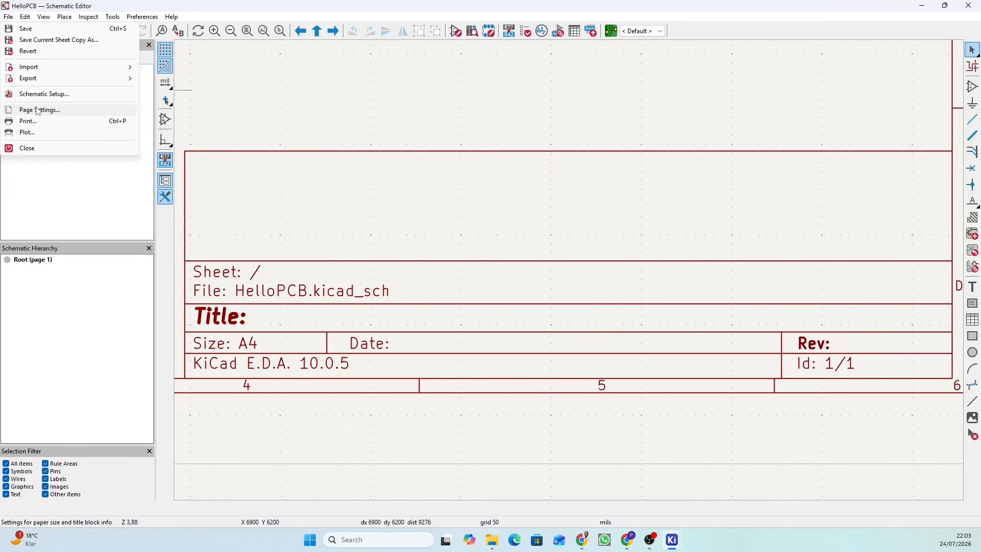
pyautogui.click(326, 117)
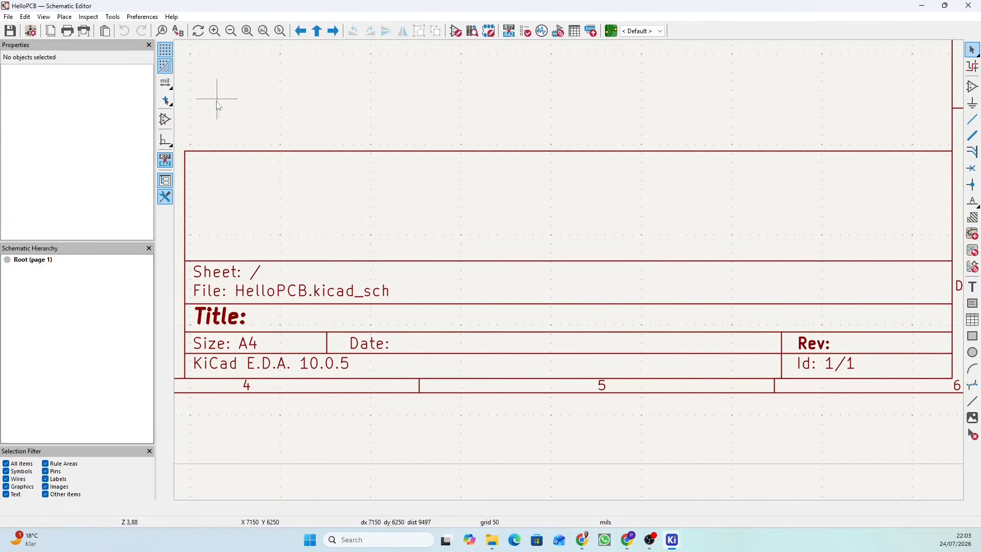
# - Open the schematic's page settings and set the title block's issue date to 2026-07-24
pyautogui.click(50, 34)
pyautogui.moveTo(409, 121); pyautogui.dragTo(597, 57)
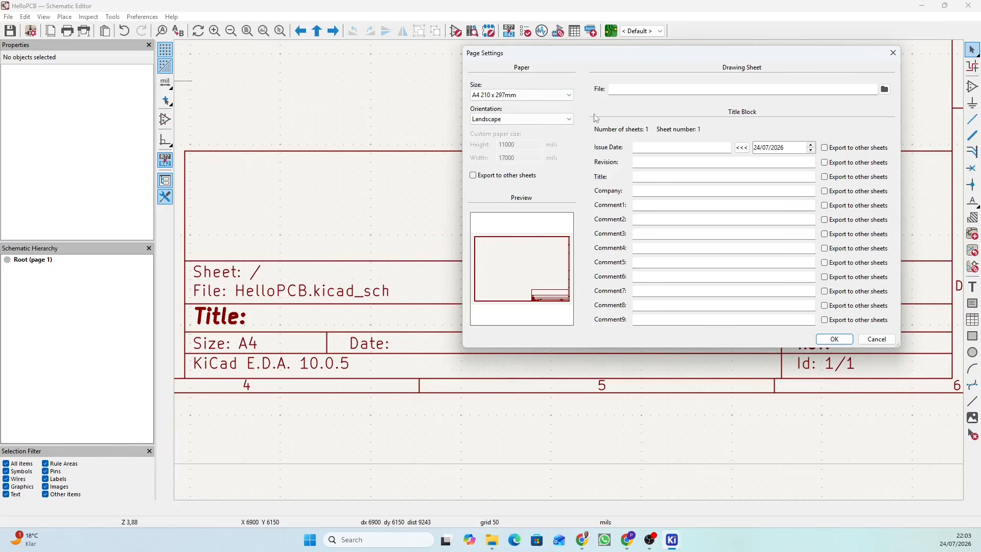
pyautogui.moveTo(651, 57); pyautogui.dragTo(643, 114)
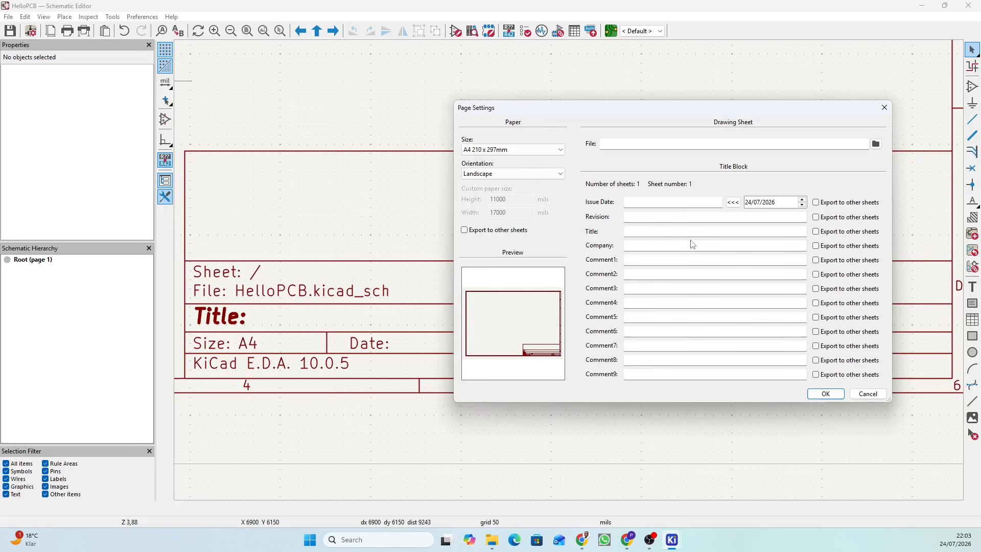
pyautogui.click(663, 205)
pyautogui.click(734, 202)
# - Fill in the title block with revision "Rev A", title "Hello PCB" and company "Mechatronics With Pie"
pyautogui.click(653, 217)
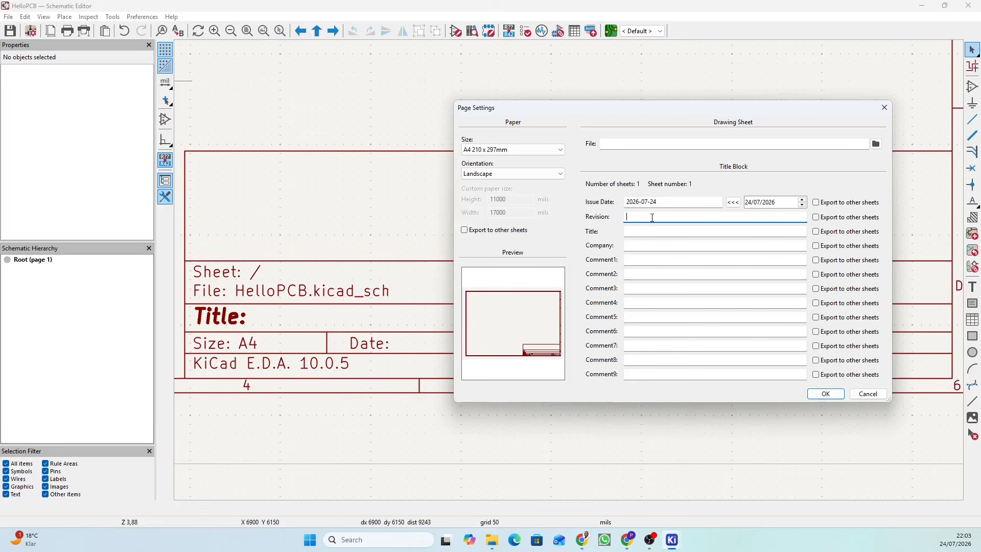
pyautogui.write('Rev A')
pyautogui.click(647, 234)
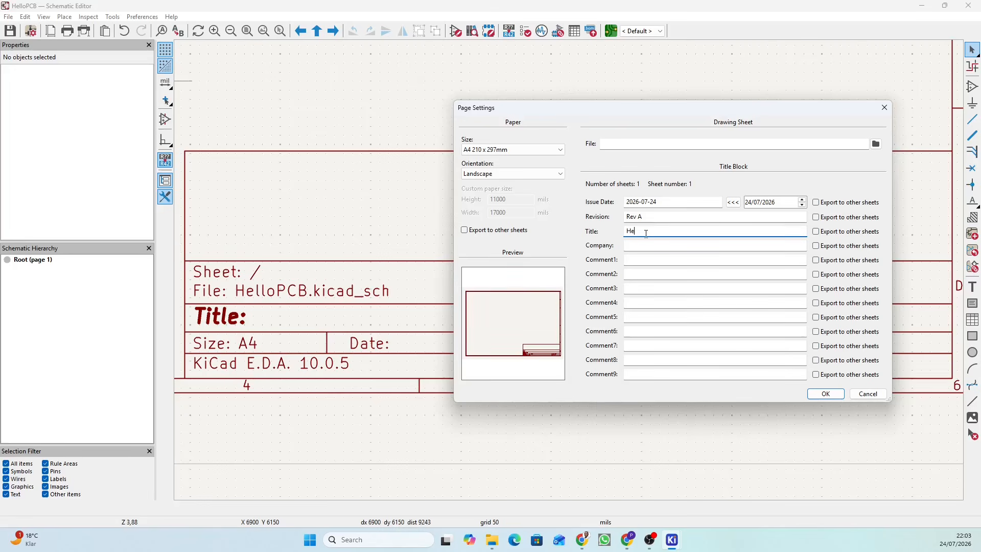
pyautogui.write('Hello PCB')
pyautogui.click(657, 246)
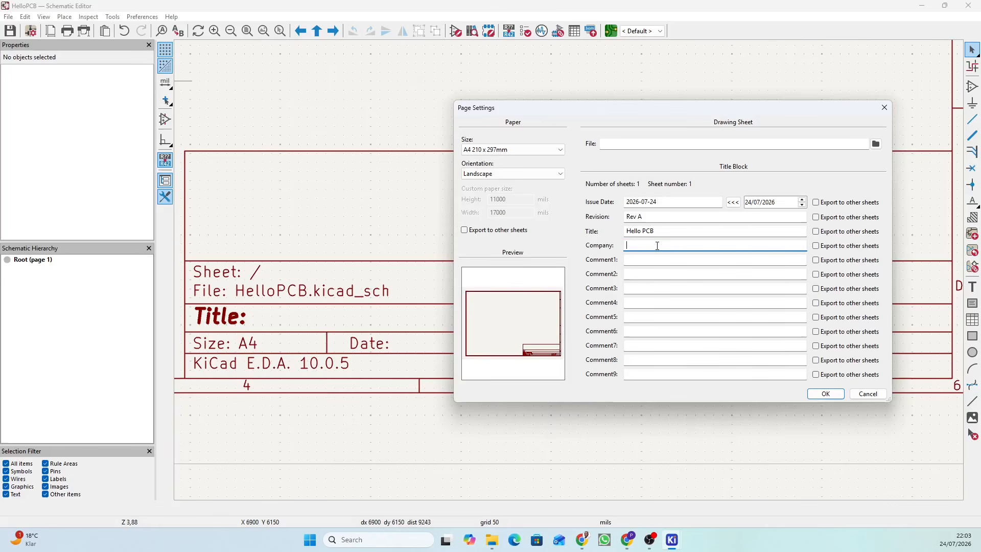
pyautogui.write('Mechatronics With Pie')
# - Review the available paper sizes and orientations, keep A4 Landscape, and apply the page settings to the schematic
pyautogui.click(560, 150)
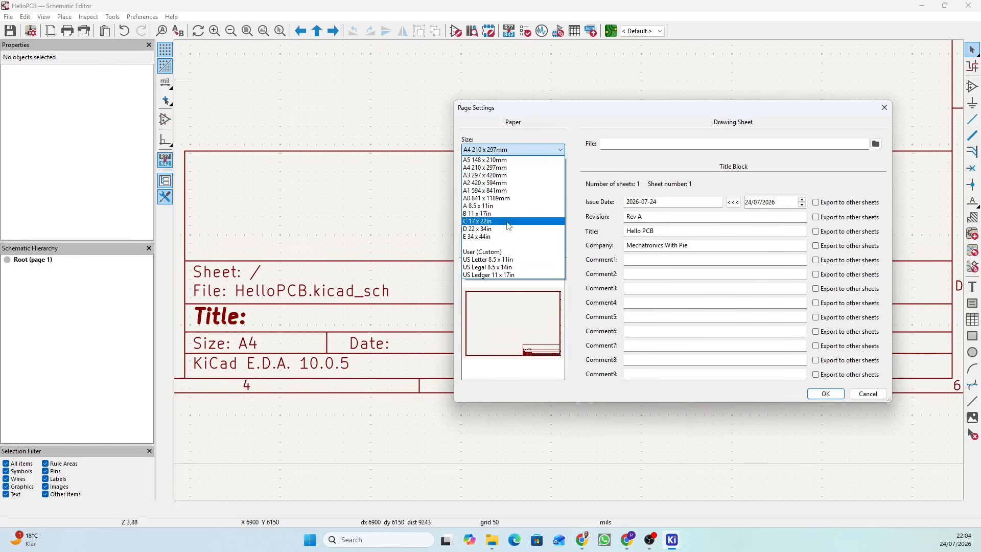
pyautogui.click(592, 162)
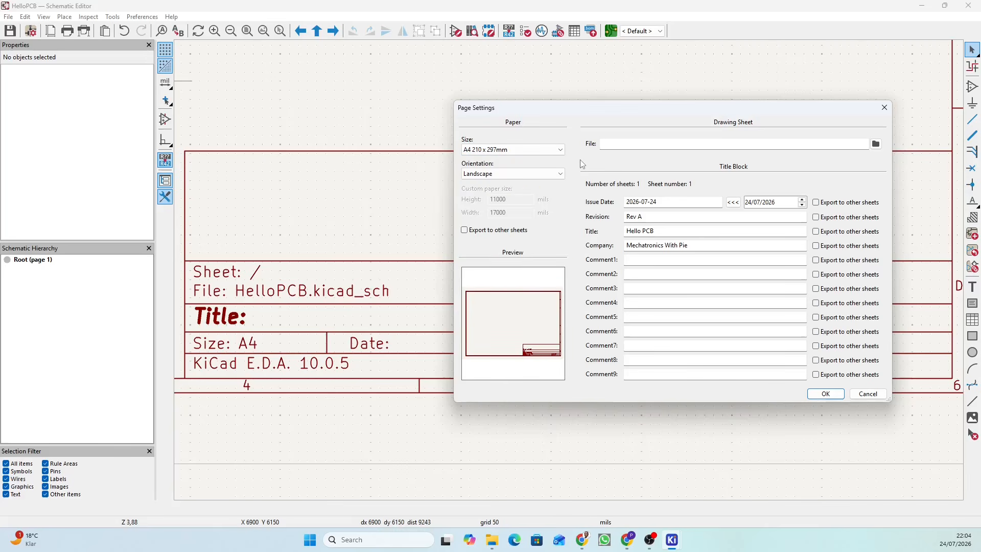
pyautogui.click(557, 176)
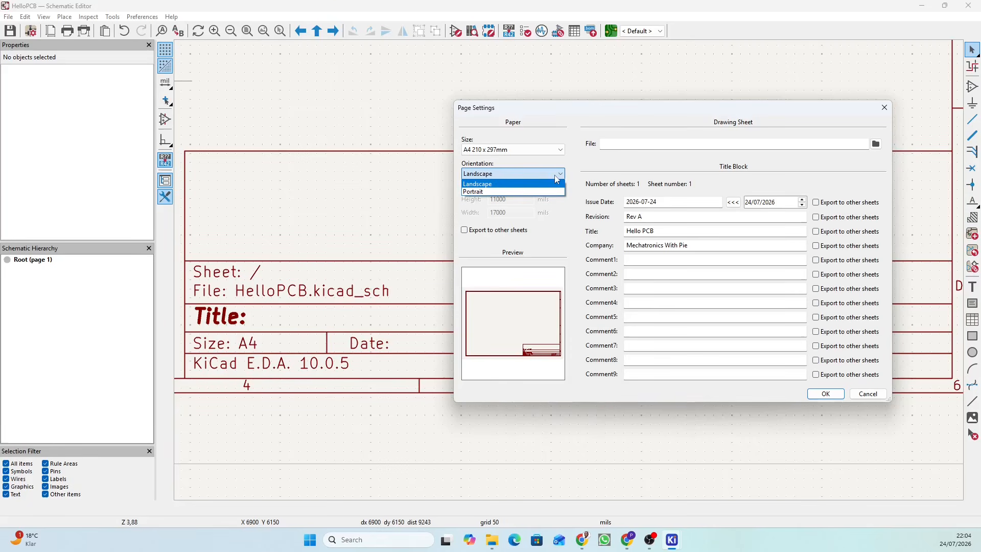
pyautogui.click(602, 176)
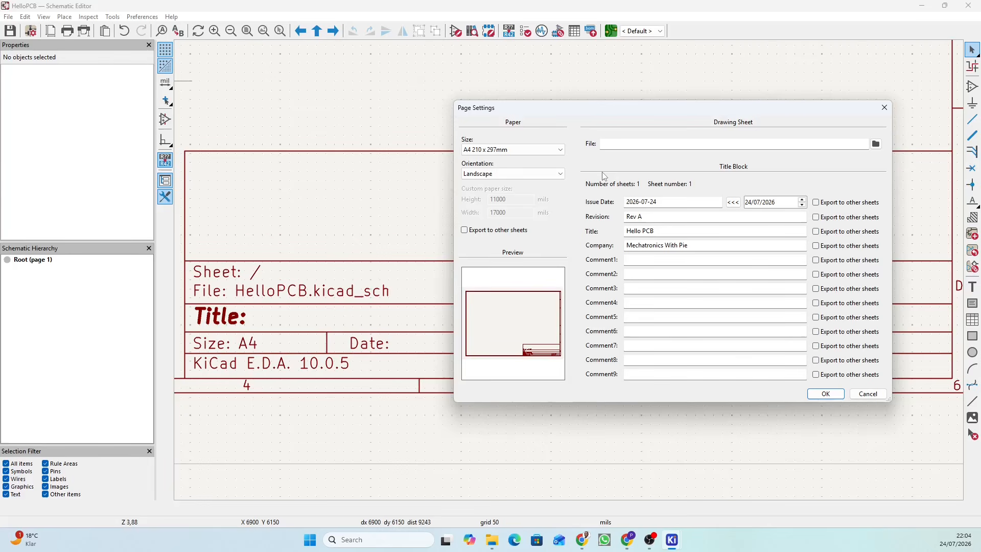
pyautogui.click(826, 393)
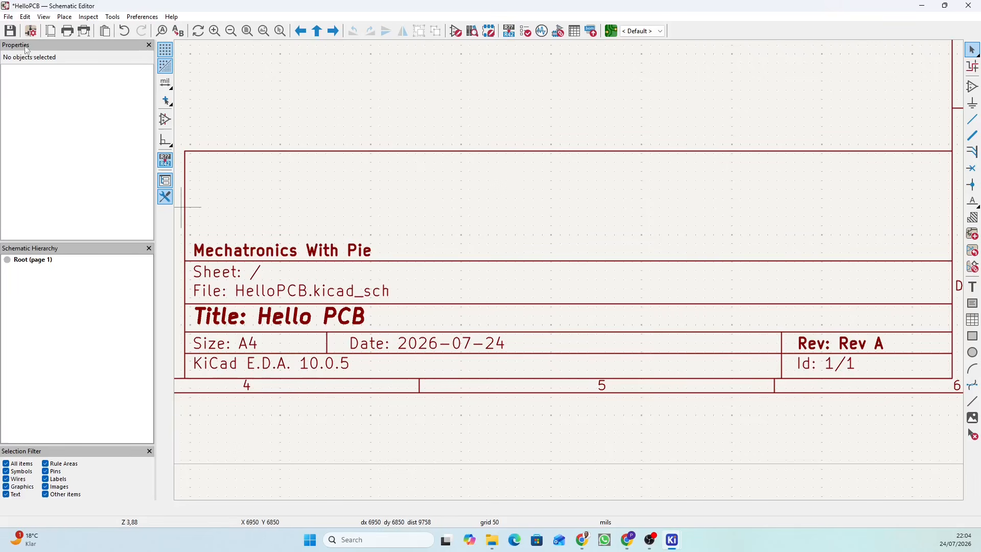
# - Reopen the schematic's page settings twice to review the title block entries, closing them each time
pyautogui.click(9, 16)
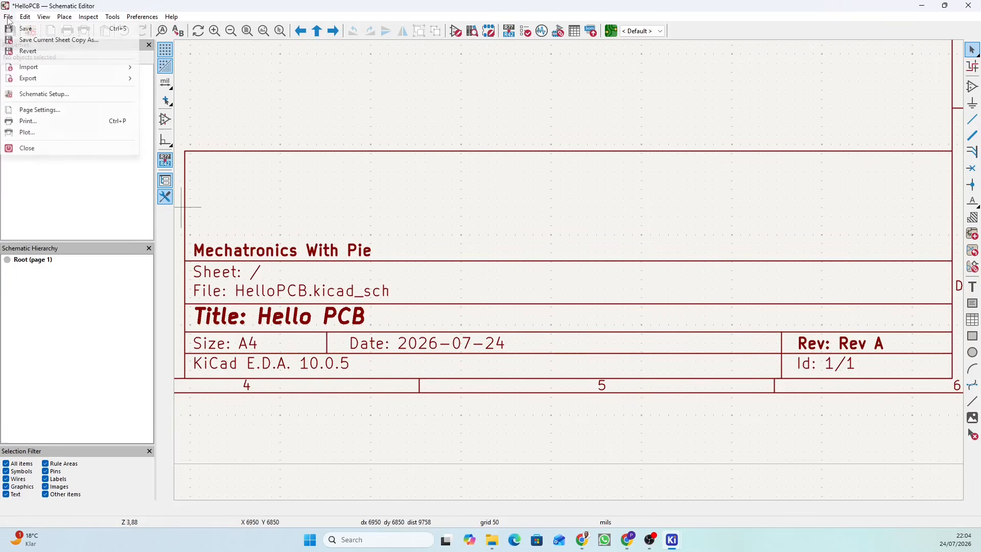
pyautogui.click(34, 110)
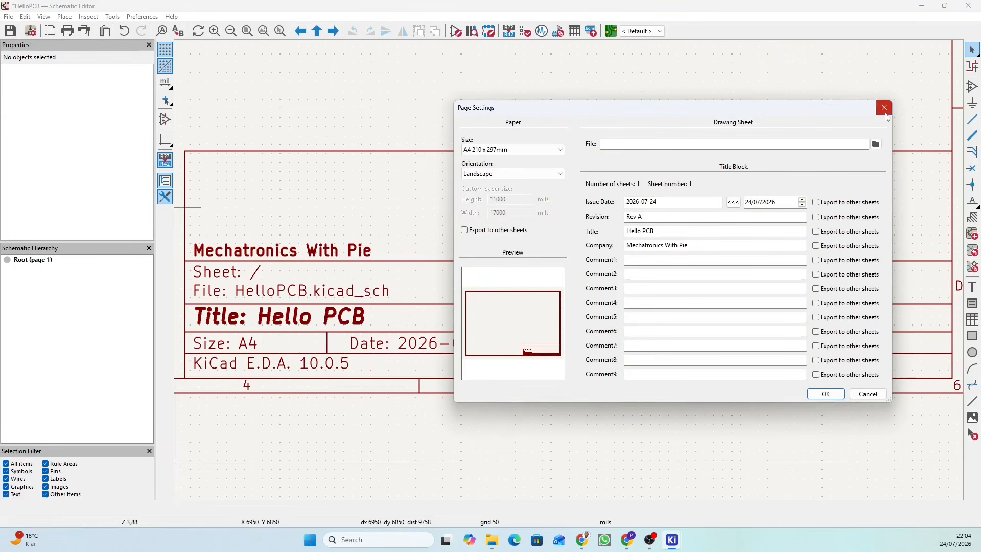
pyautogui.click(884, 108)
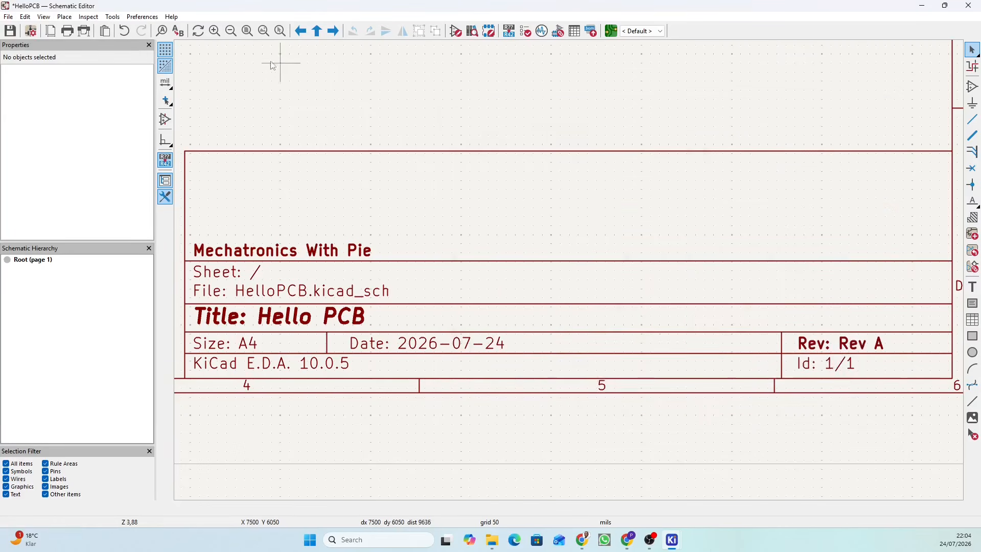
pyautogui.click(50, 31)
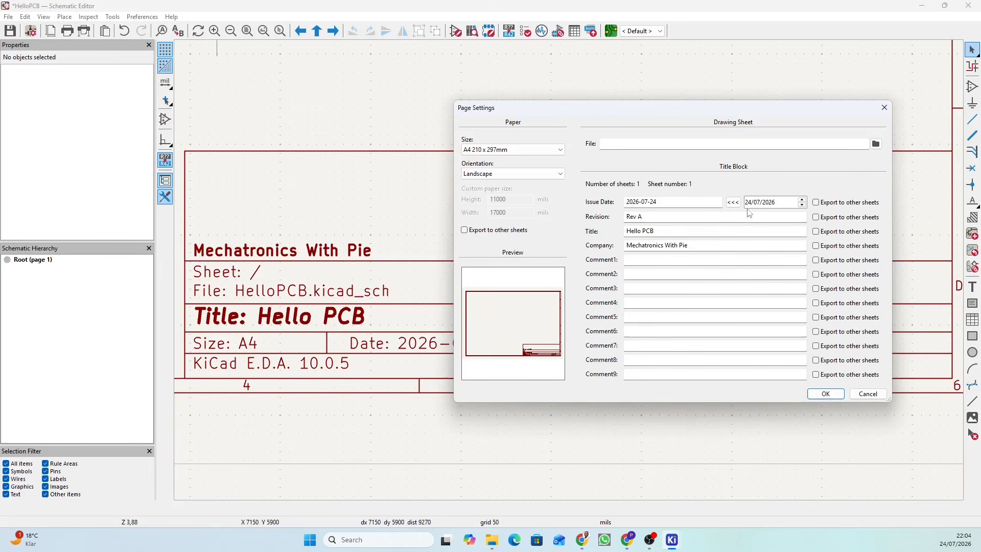
pyautogui.click(885, 108)
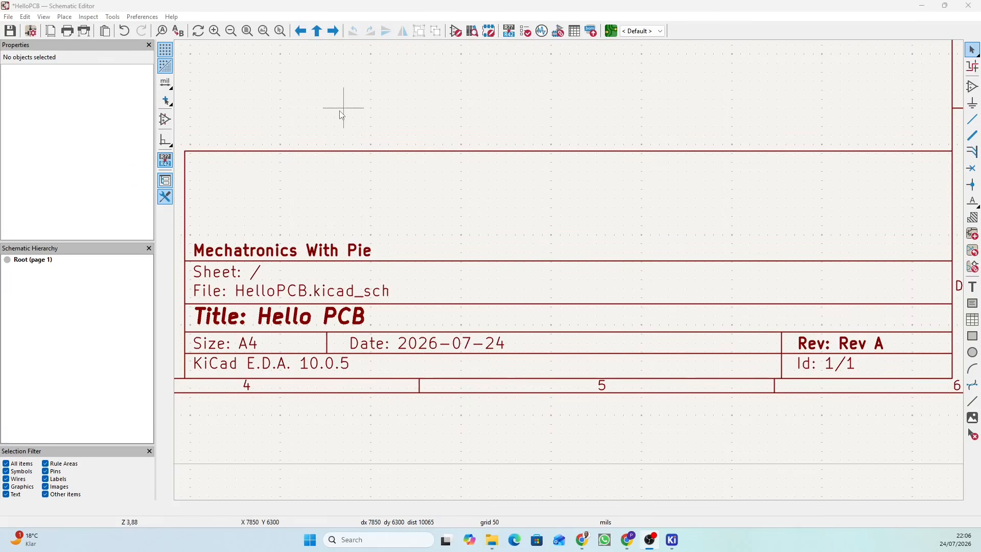
# - Start Place Symbols on the fully fitted sheet, move the symbol chooser over the sheet's middle and close it
pyautogui.click(250, 33)
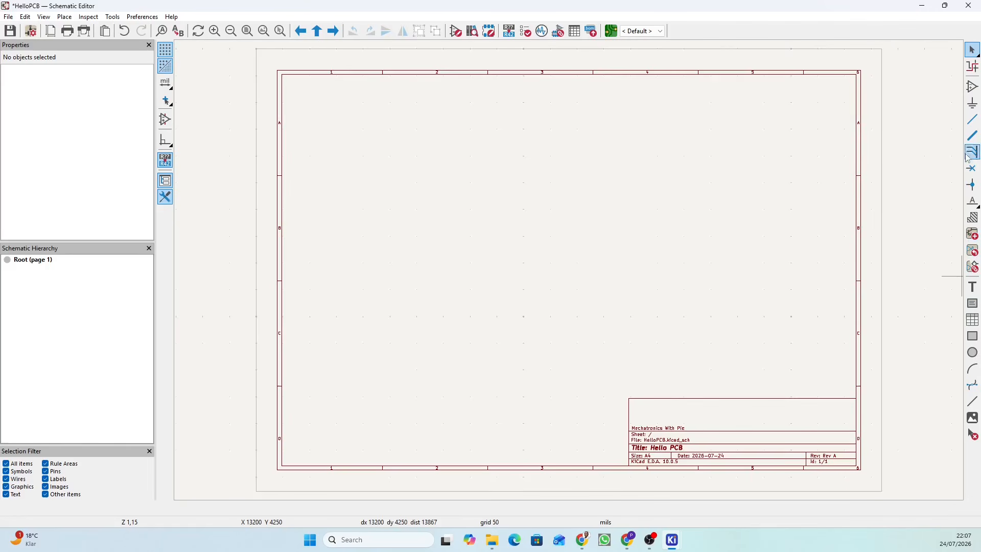
pyautogui.click(971, 92)
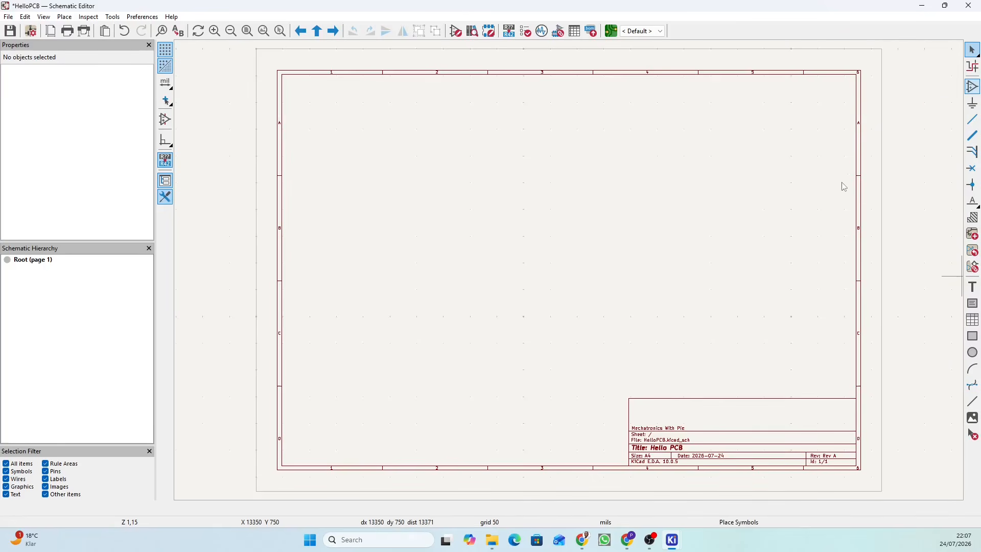
pyautogui.click(796, 198)
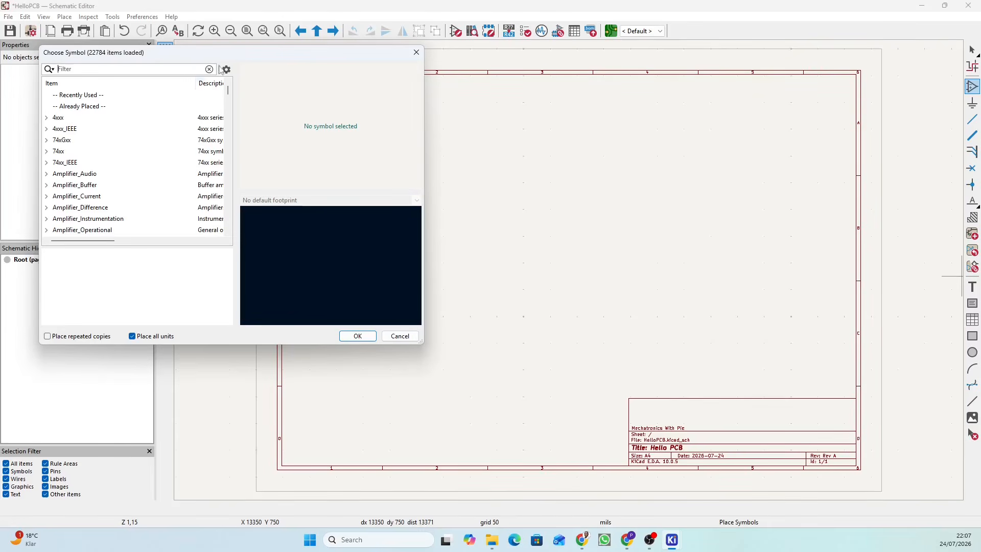
pyautogui.moveTo(230, 55); pyautogui.dragTo(544, 139)
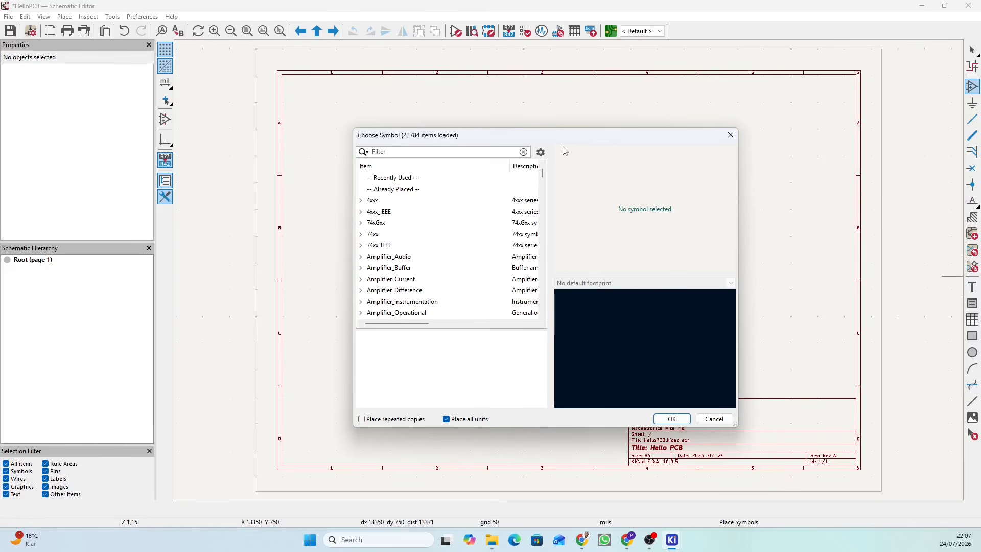
pyautogui.click(730, 135)
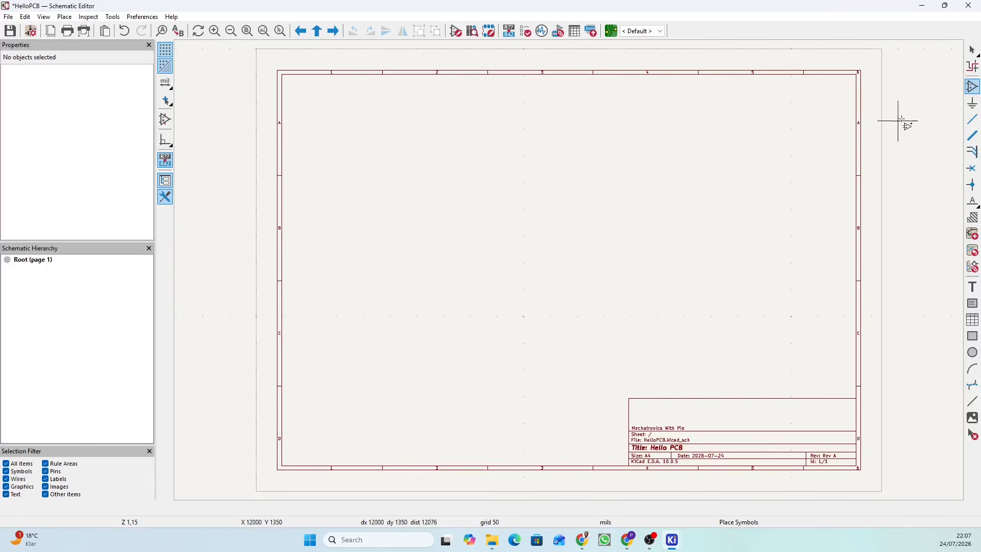
# - Bring up the symbol chooser two more times, dismiss it each time, and leave symbol placement
pyautogui.click(973, 87)
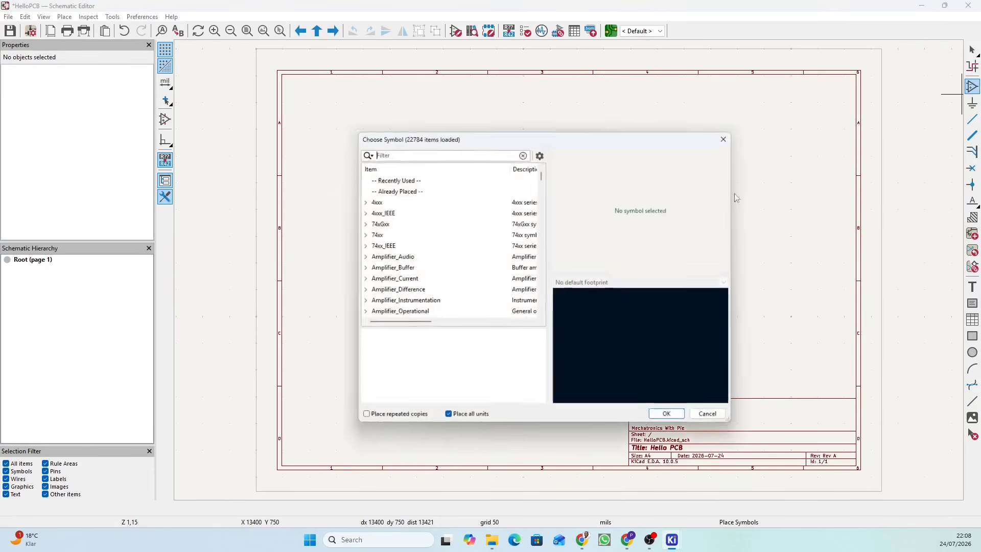
pyautogui.click(730, 136)
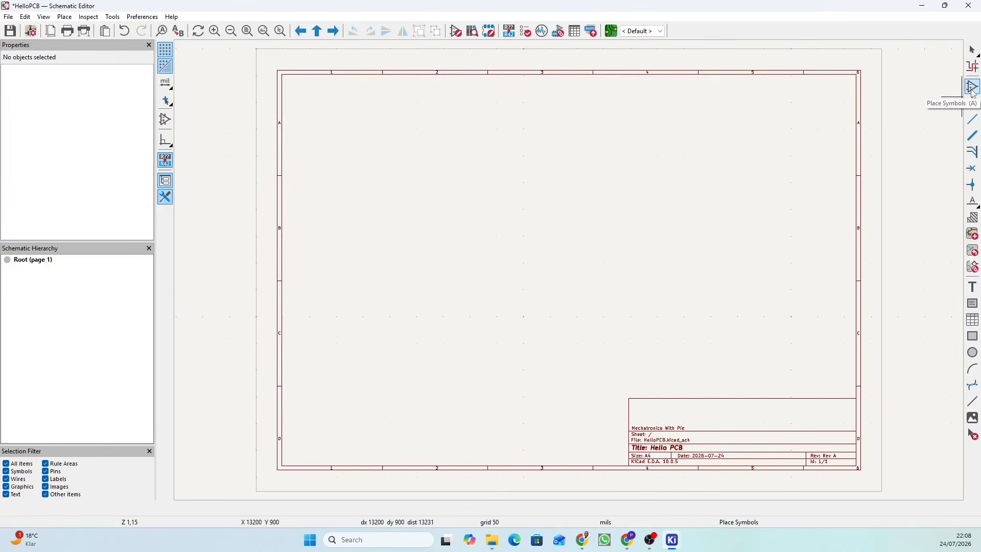
pyautogui.click(972, 89)
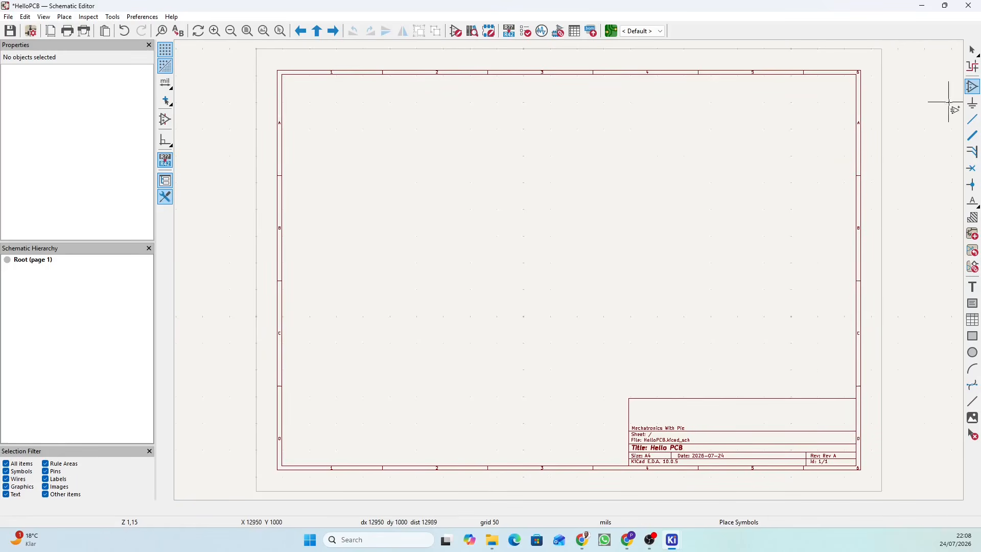
pyautogui.click(523, 222)
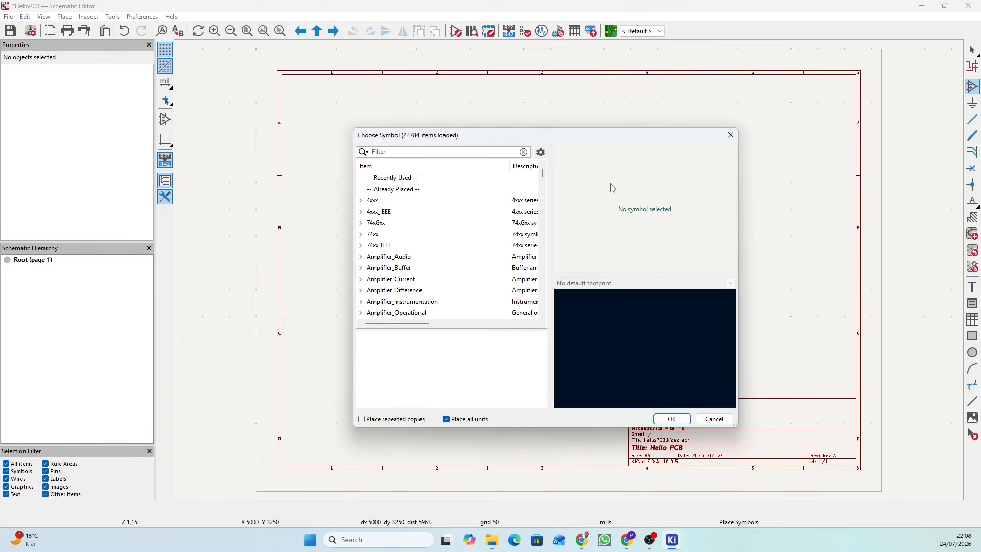
pyautogui.click(731, 135)
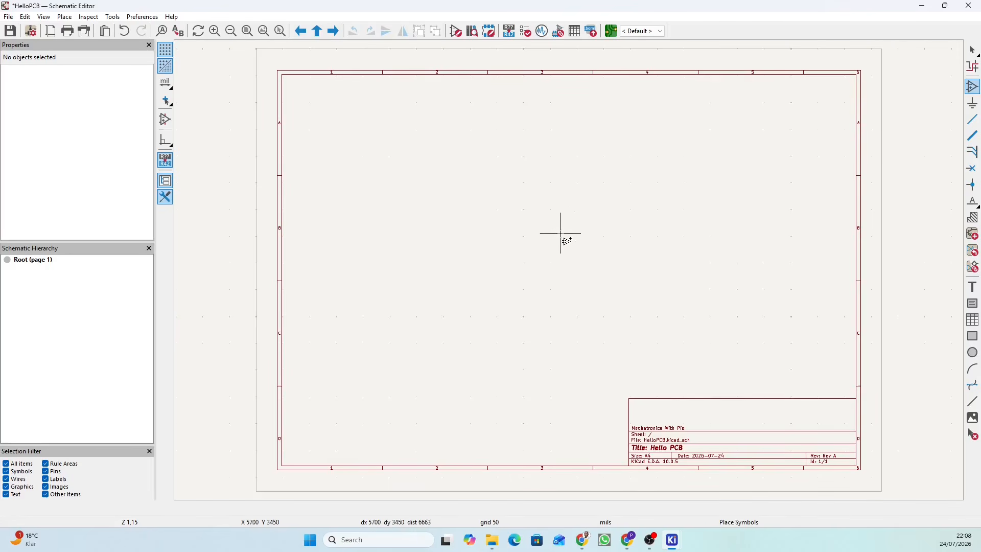
pyautogui.scroll(2, 568, 256)
pyautogui.scroll(2, 568, 270)
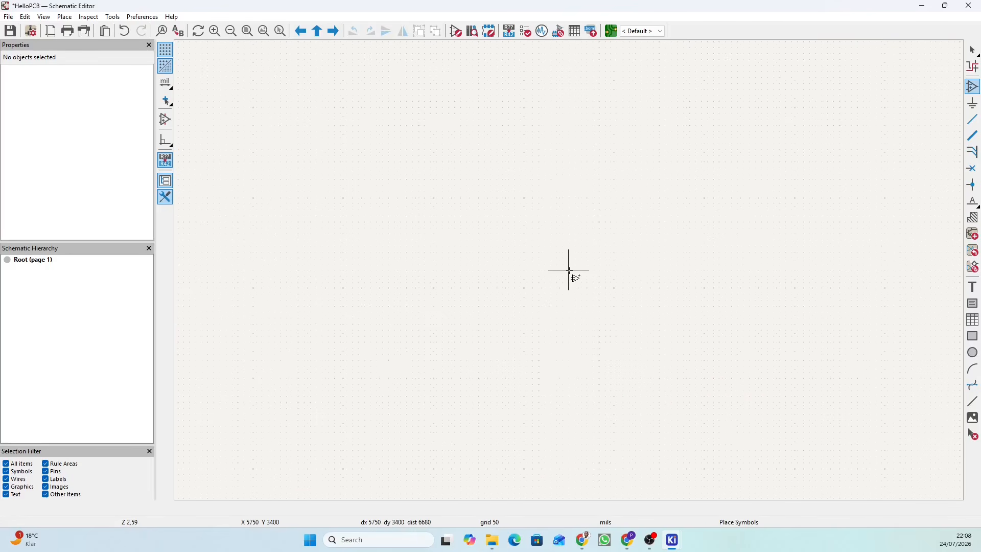
pyautogui.scroll(2, 569, 270)
pyautogui.press('Escape')
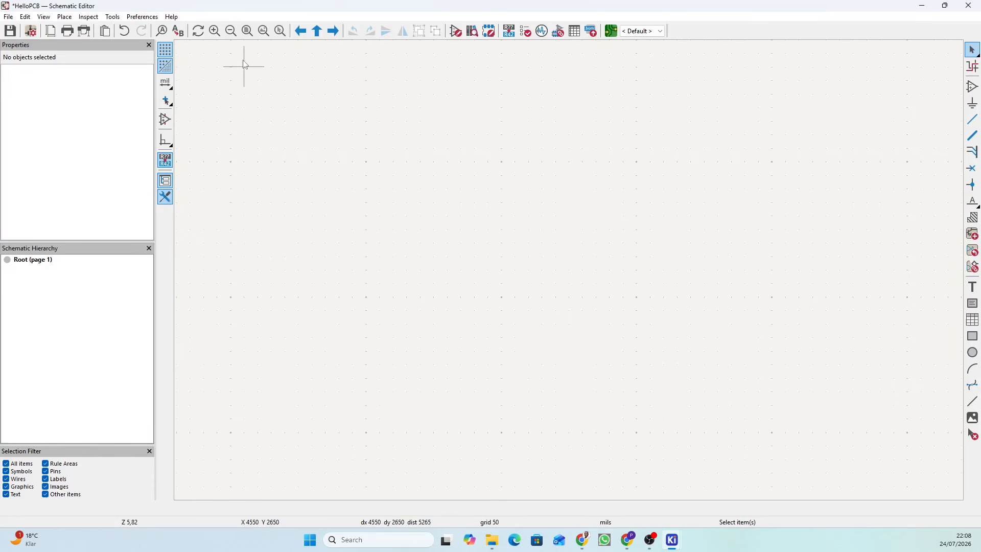
# - Fit the sheet in view, open the symbol chooser and browse the Amplifier_Audio library's parts
pyautogui.click(248, 31)
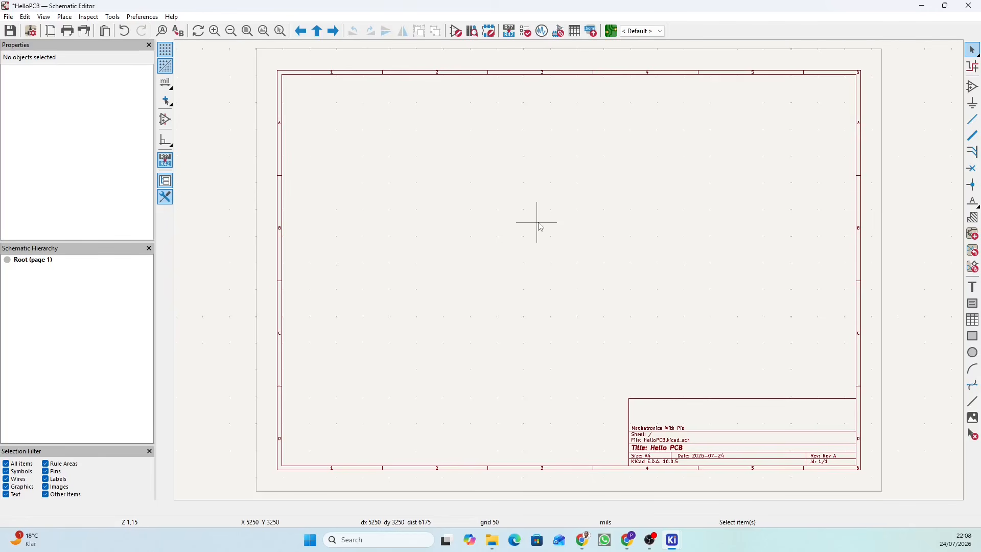
pyautogui.press('a')
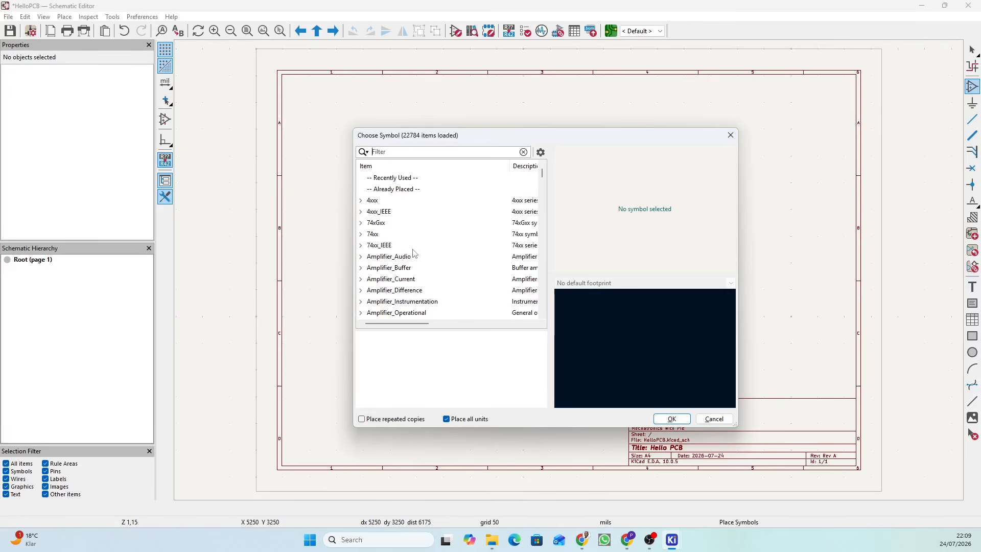
pyautogui.click(360, 256)
pyautogui.scroll(-2, 393, 287)
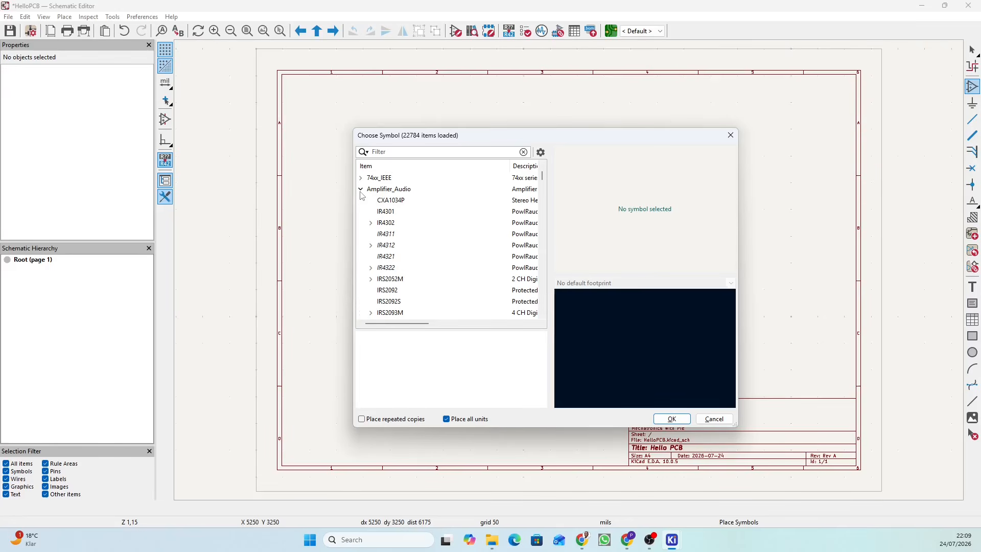
pyautogui.click(361, 189)
# - Browse the Analog library and preview the symbols and footprints of AD637xQ and AD637xRZ
pyautogui.click(361, 268)
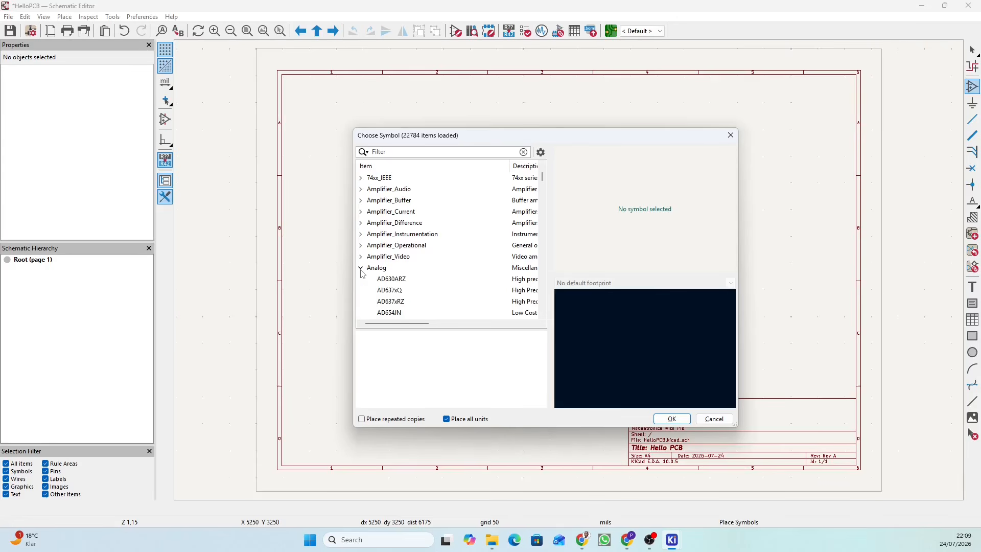
pyautogui.click(393, 291)
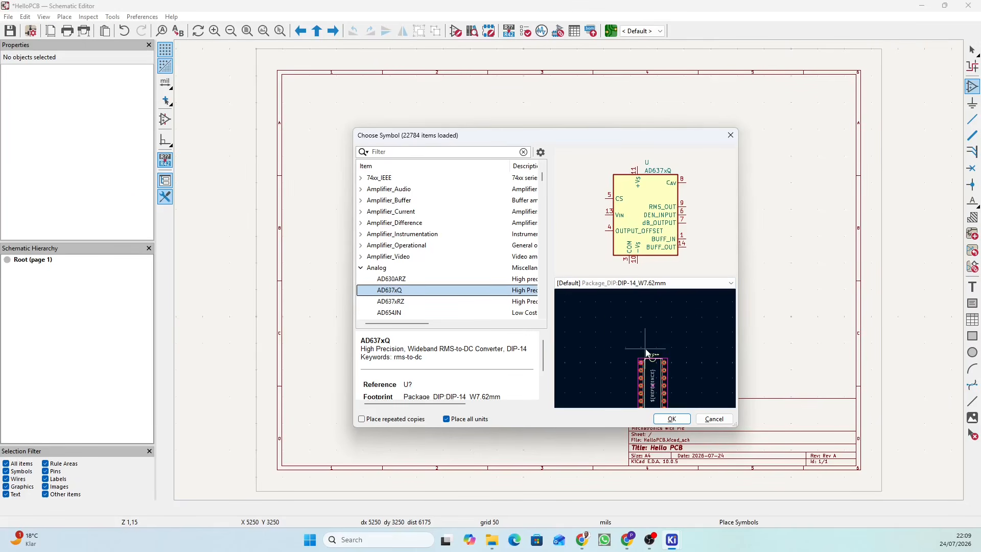
pyautogui.click(398, 303)
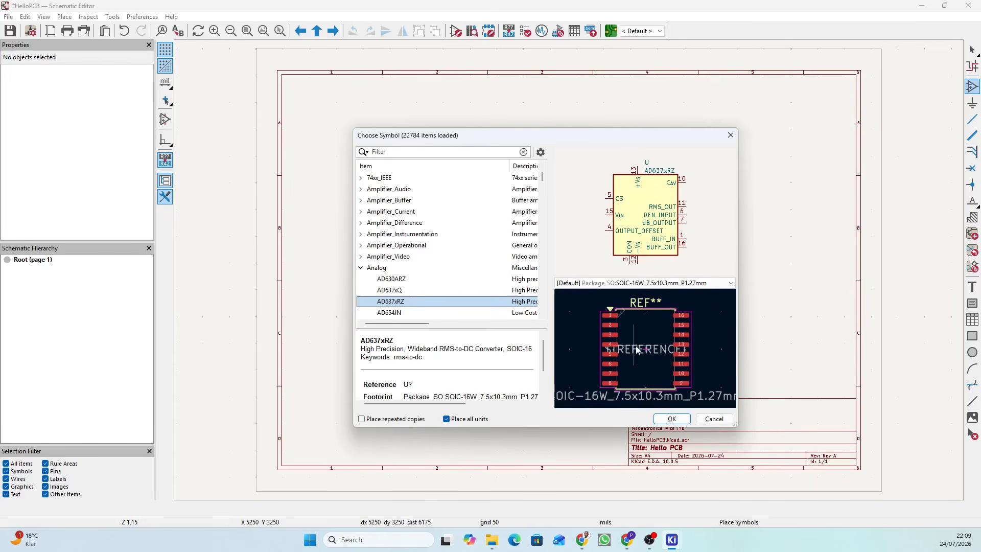
pyautogui.scroll(-2, 404, 277)
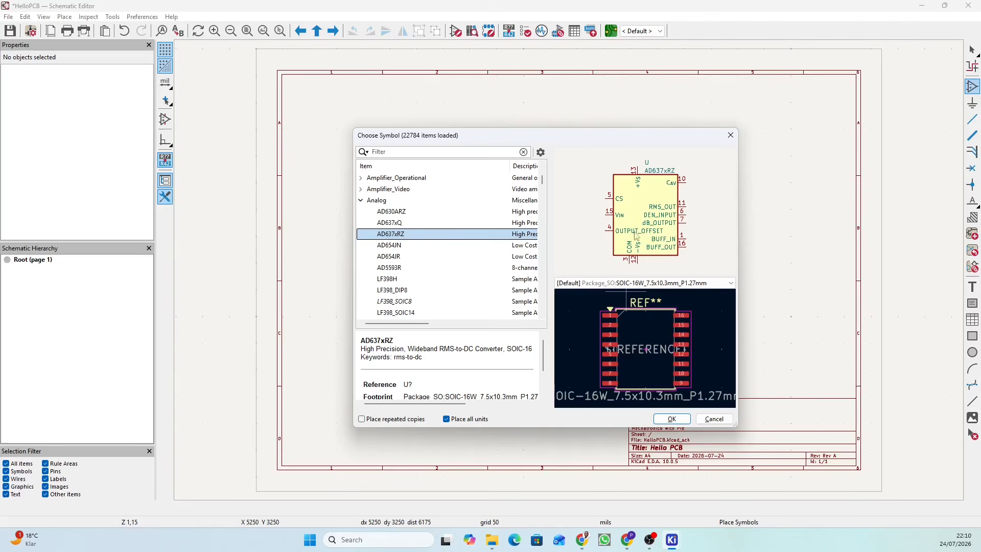
pyautogui.click(360, 200)
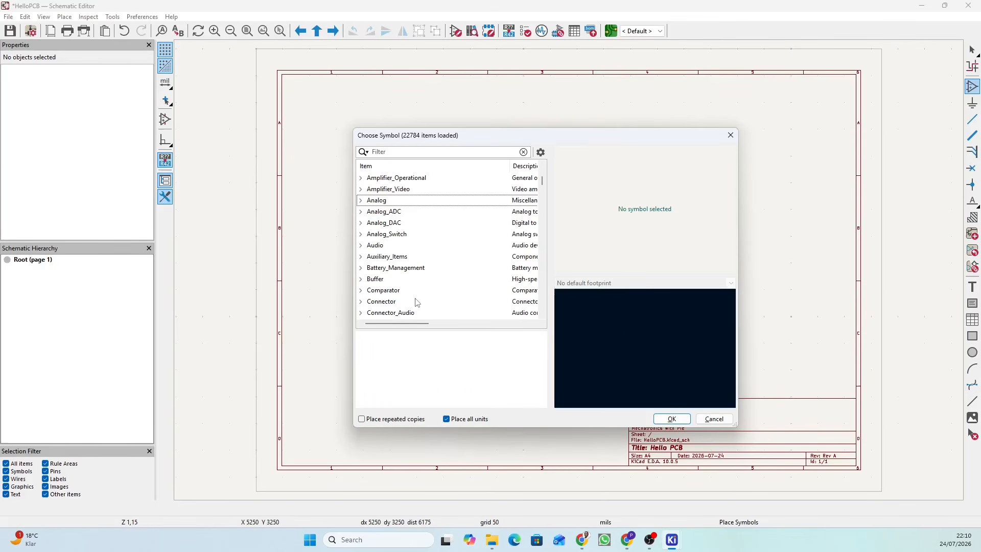
# - Expand the Comparator library in the symbol chooser, look through its parts and collapse it
pyautogui.click(368, 293)
pyautogui.scroll(-3, 420, 282)
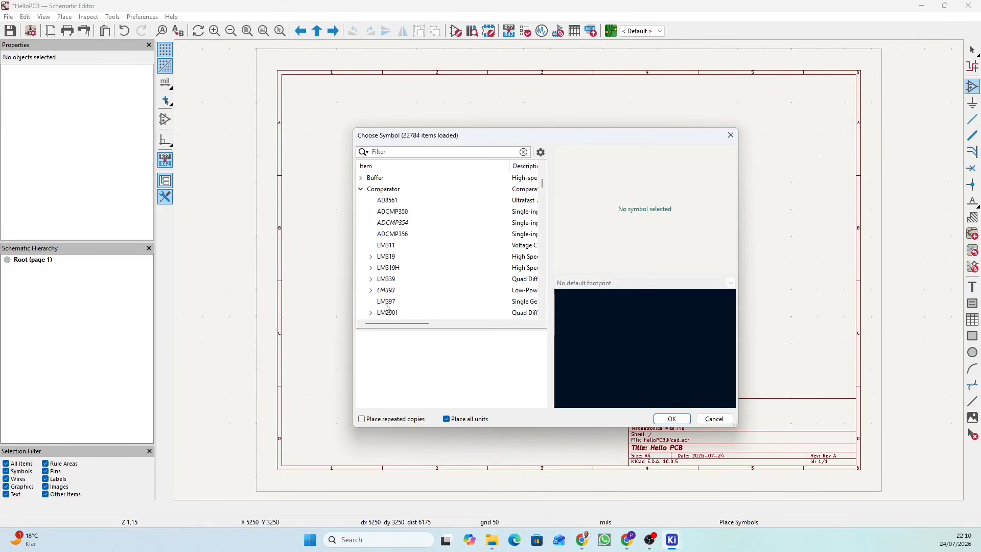
pyautogui.click(361, 189)
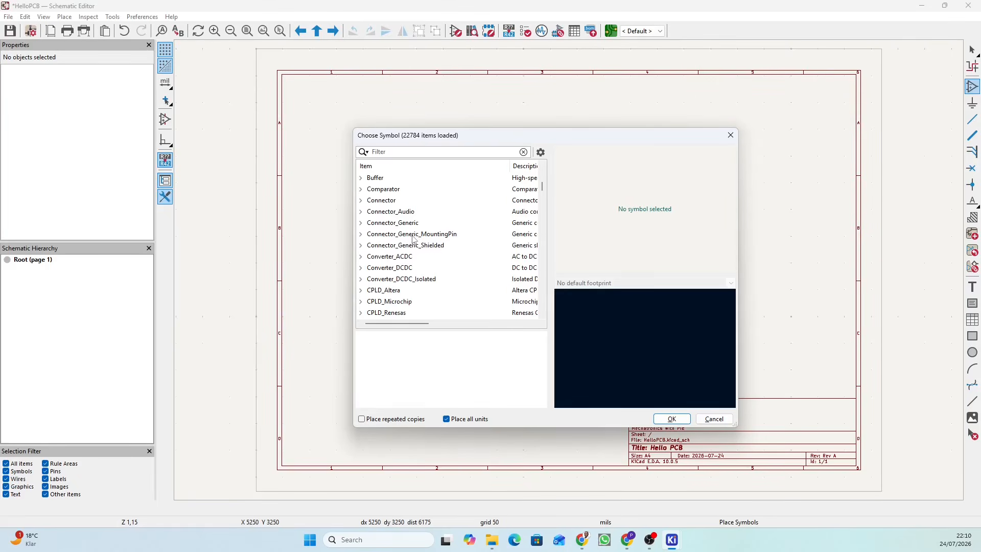
# - Browse the symbol libraries down to the Microchip microcontrollers, expand MCU_Microchip_PIC16 to view its parts and collapse it
pyautogui.scroll(-8, 434, 205)
pyautogui.scroll(-12, 449, 226)
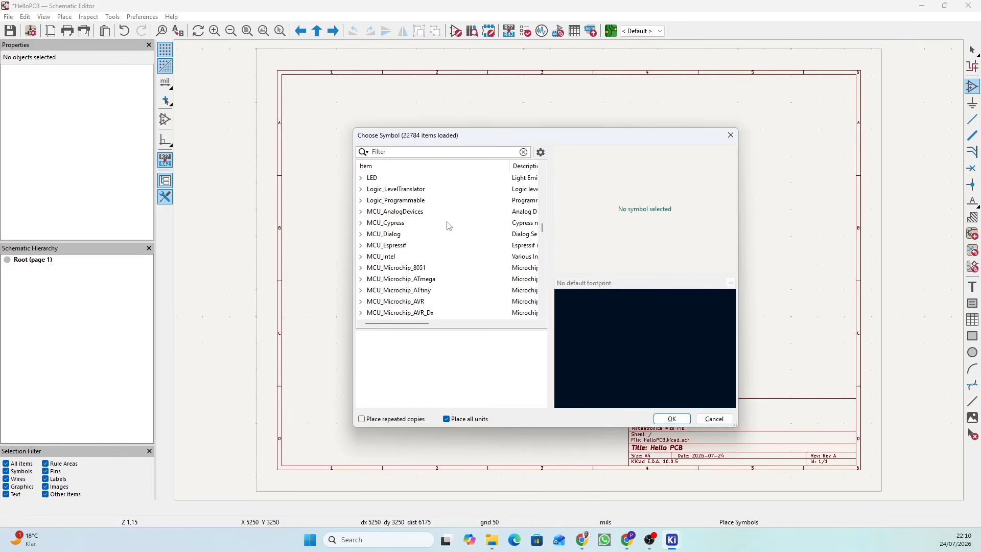
pyautogui.scroll(-3, 446, 249)
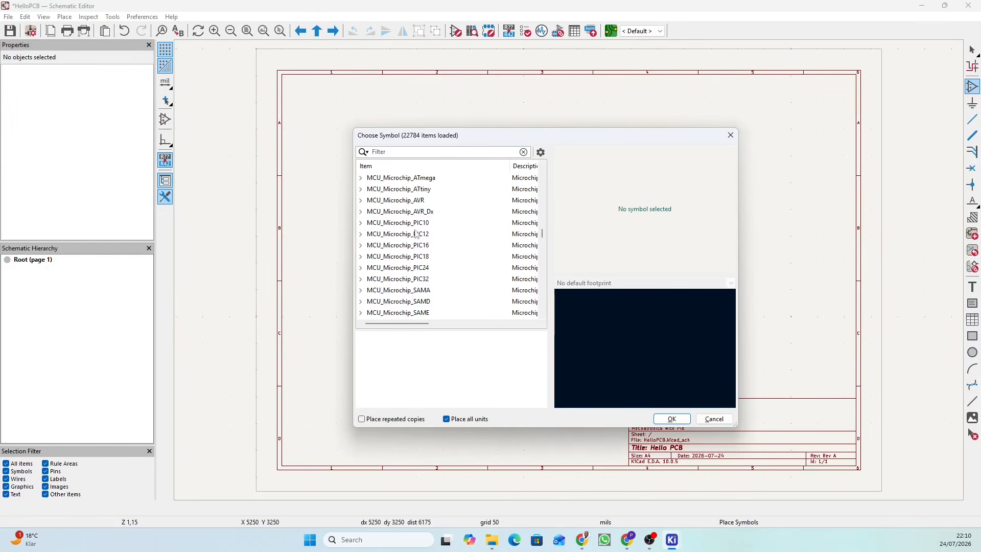
pyautogui.click(361, 245)
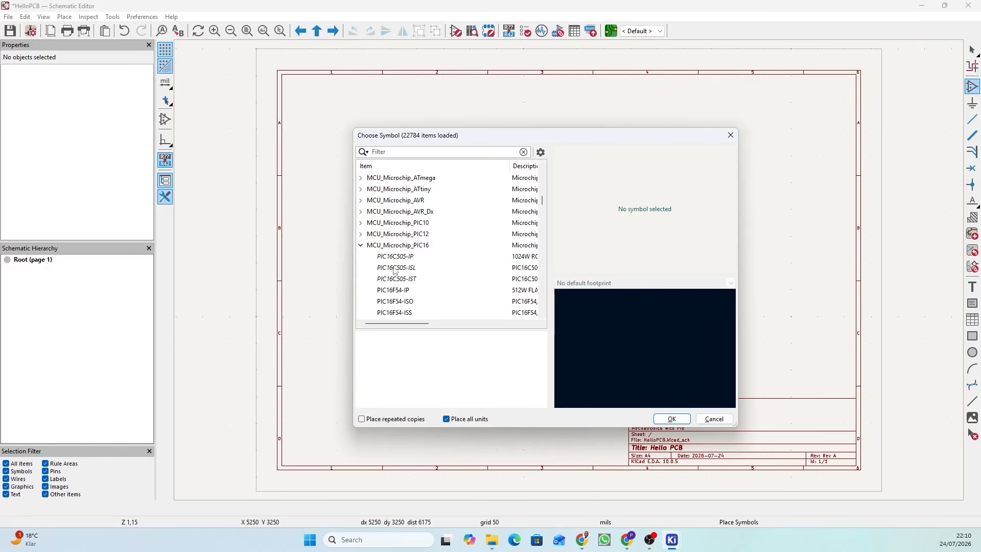
pyautogui.click(362, 246)
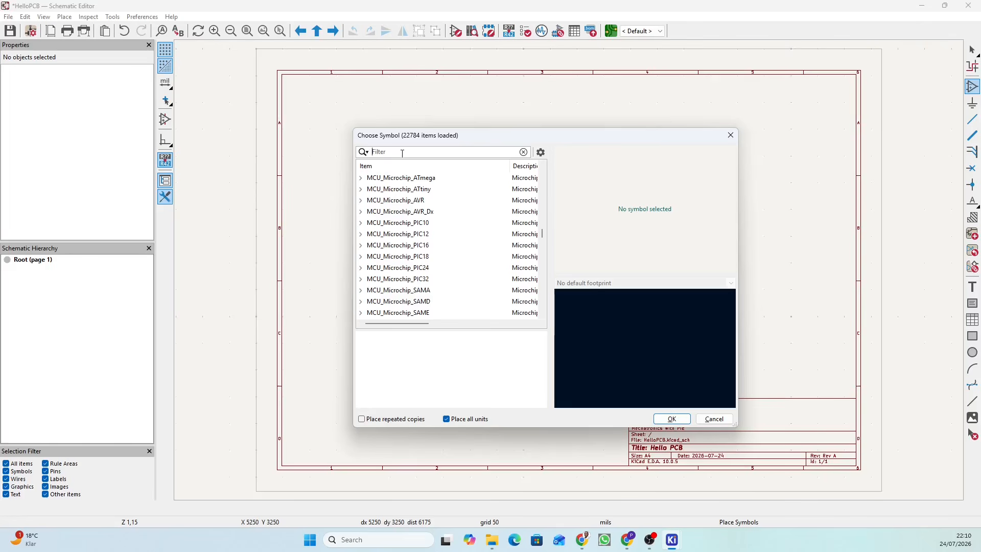
# - Filter the symbol chooser by "resistor" and preview the R_US symbol
pyautogui.write('resisto')
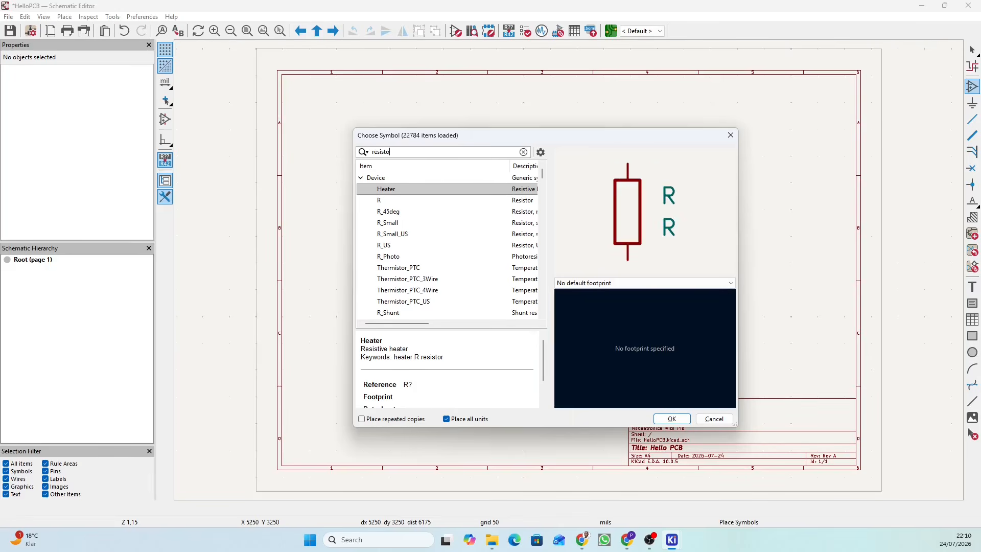
pyautogui.write('r')
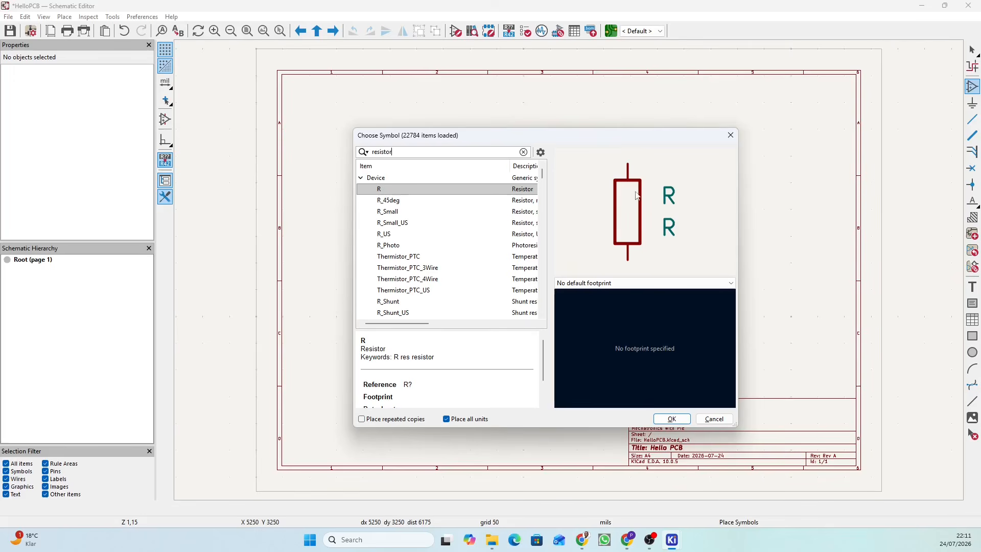
pyautogui.click(383, 235)
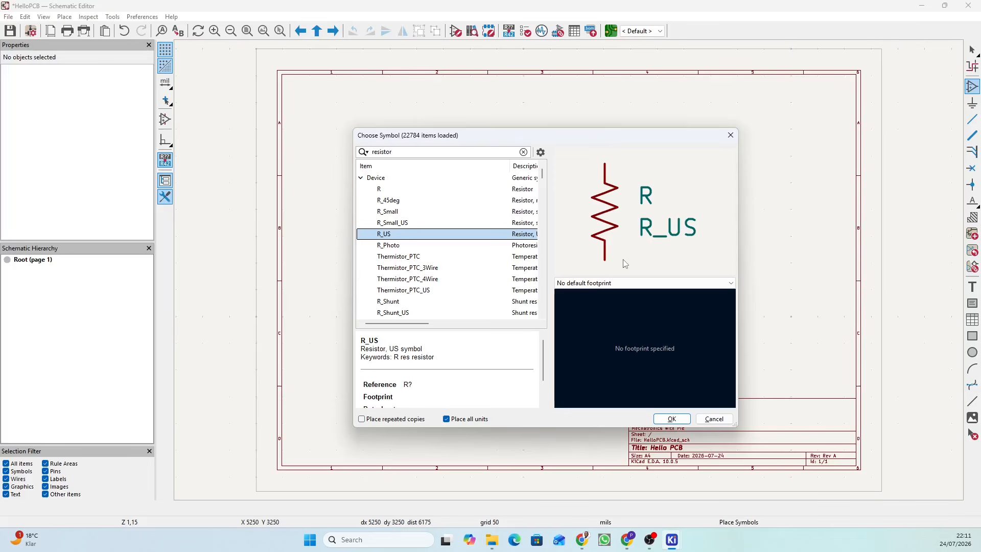
# - Filter the symbols by "cap" and preview the C_US, C and C_Polarized capacitor symbols
pyautogui.click(396, 151)
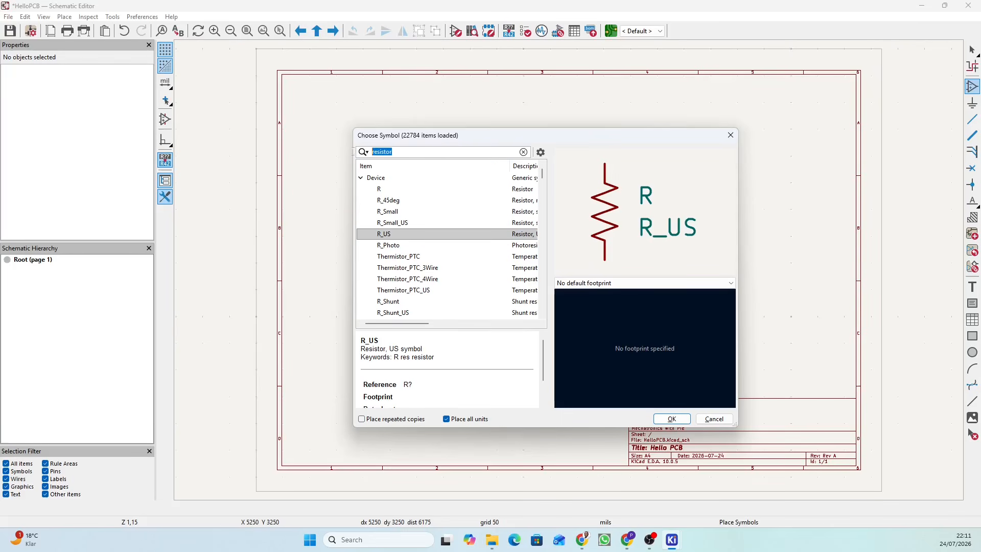
pyautogui.write('cap')
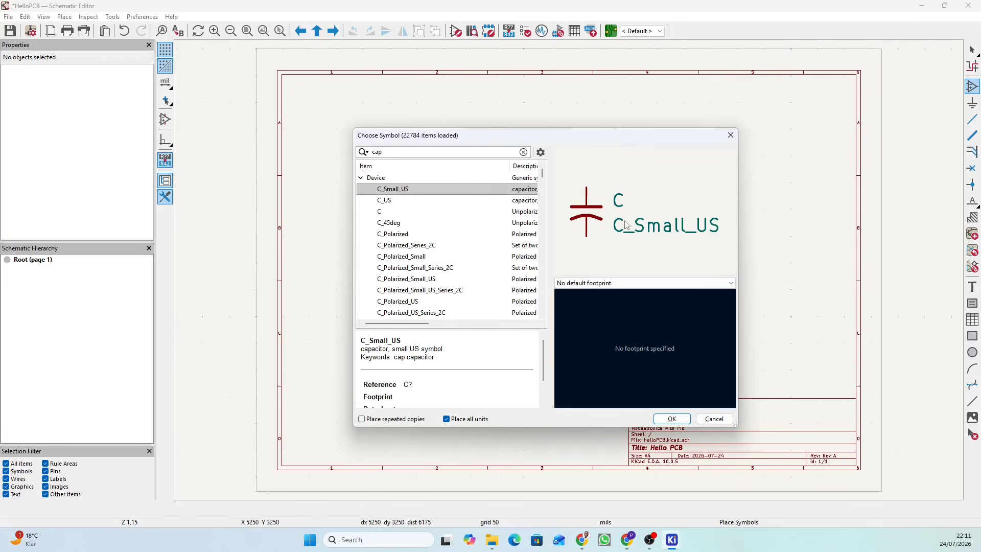
pyautogui.click(392, 203)
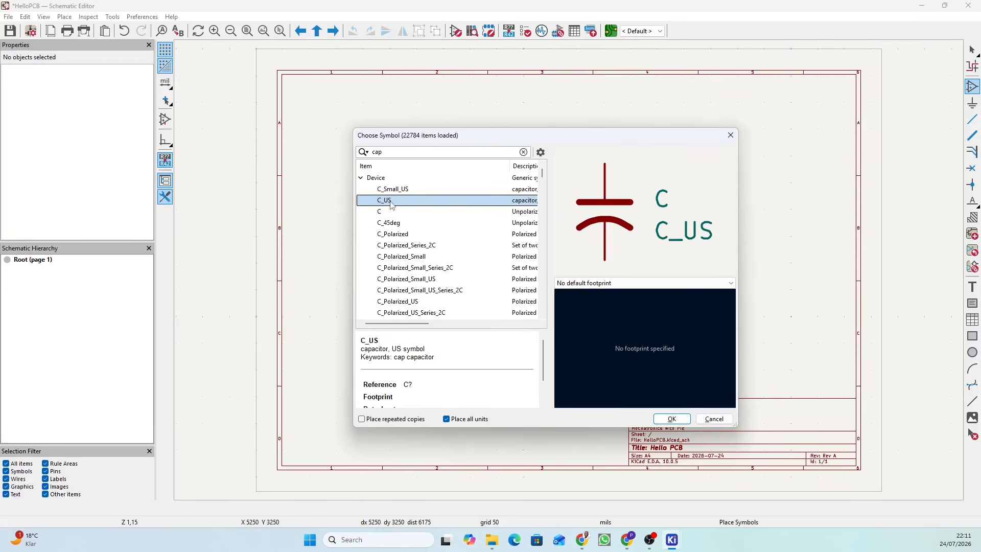
pyautogui.click(381, 213)
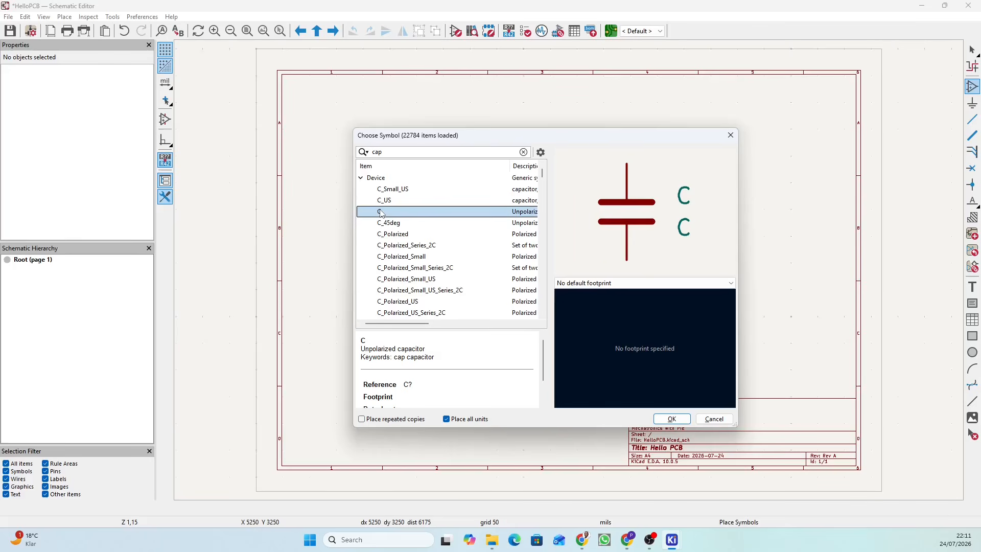
pyautogui.click(389, 235)
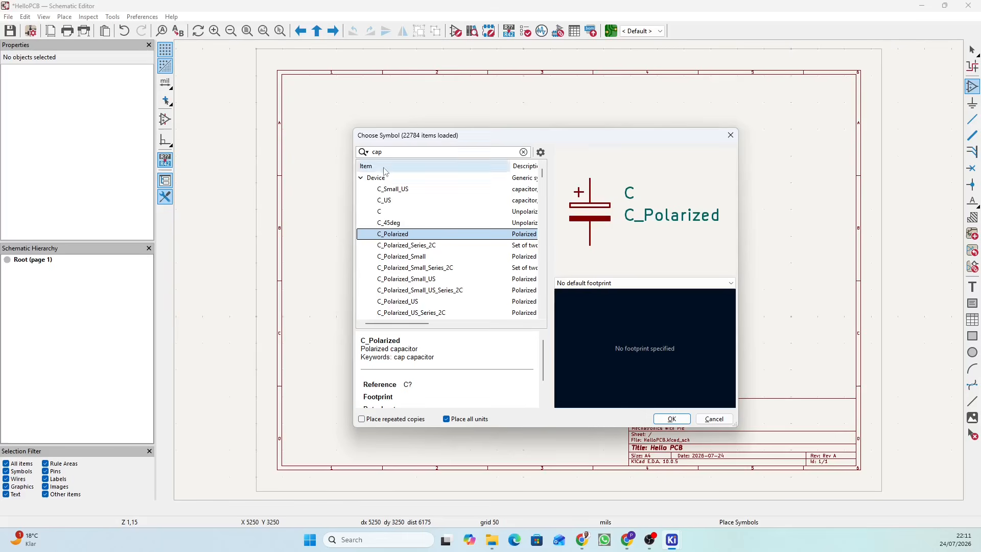
# - Filter the symbols by "battery" and choose Battery_Cell from the Device library for placement
pyautogui.doubleClick(379, 151)
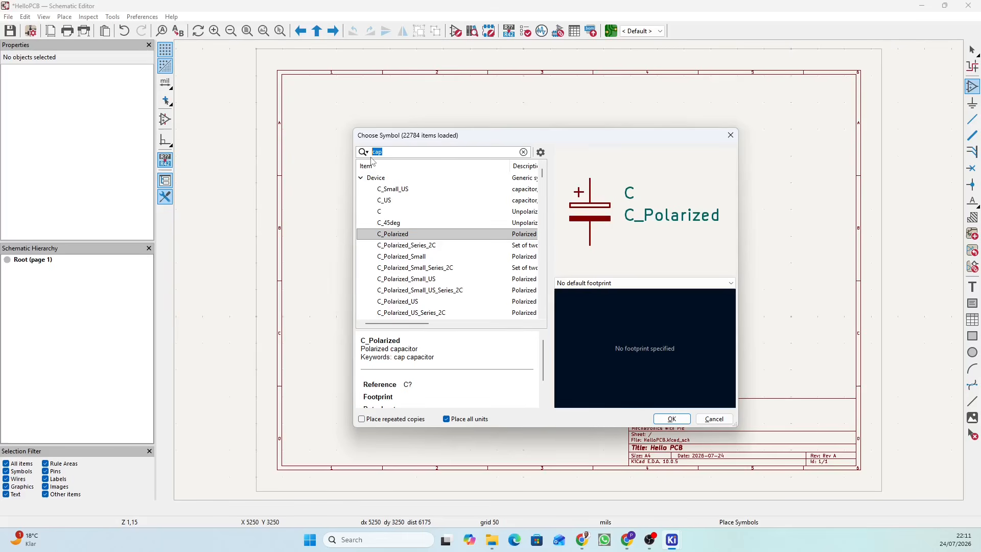
pyautogui.press('BackSpace')
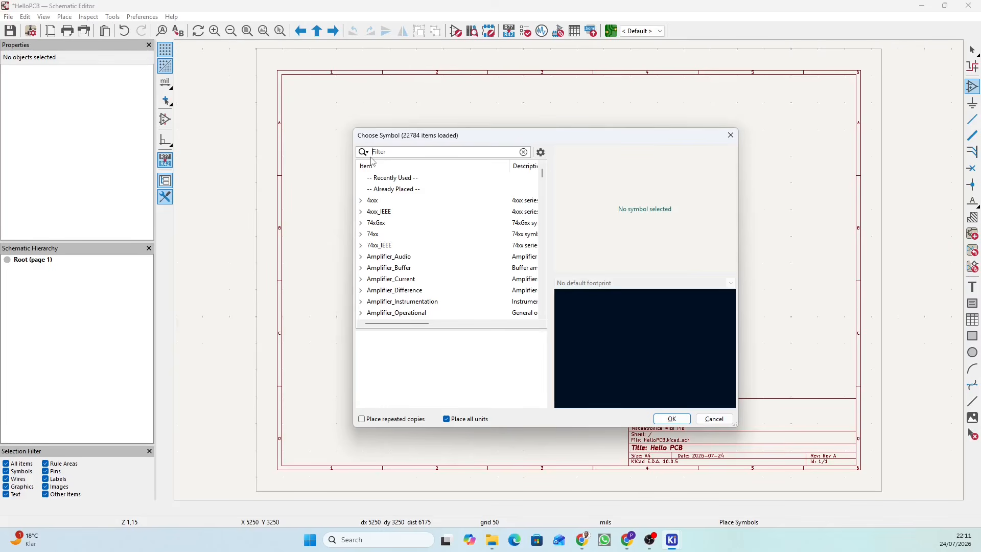
pyautogui.write('battery')
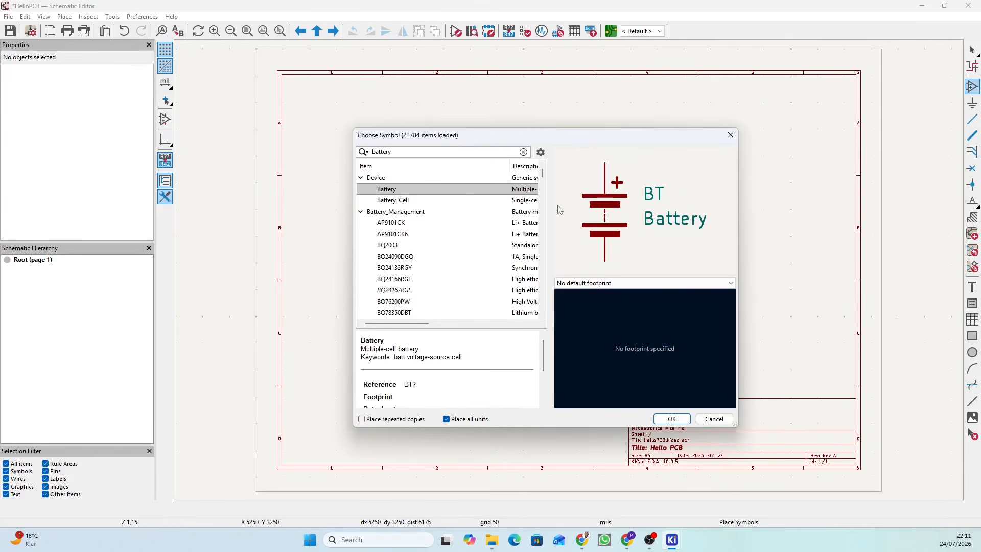
pyautogui.click(401, 200)
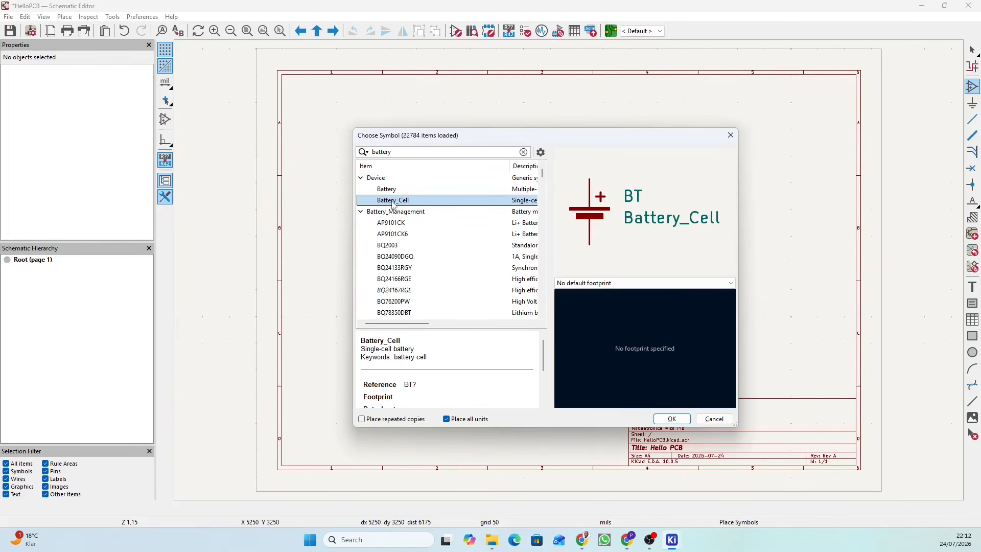
pyautogui.click(684, 419)
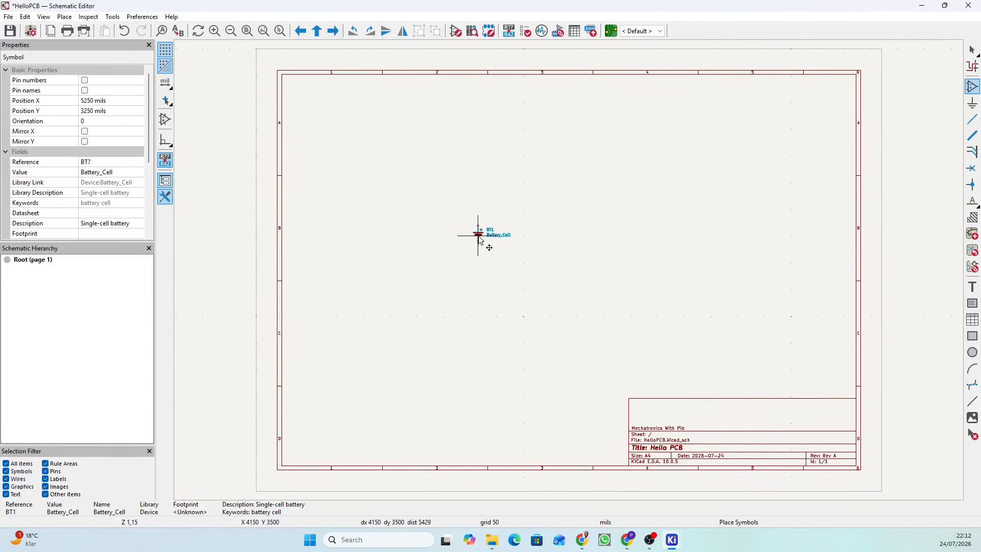
# - Place the battery cell symbol in the upper-left area of the sheet, at about X 3600, Y 3050 mils
pyautogui.scroll(8, 480, 238)
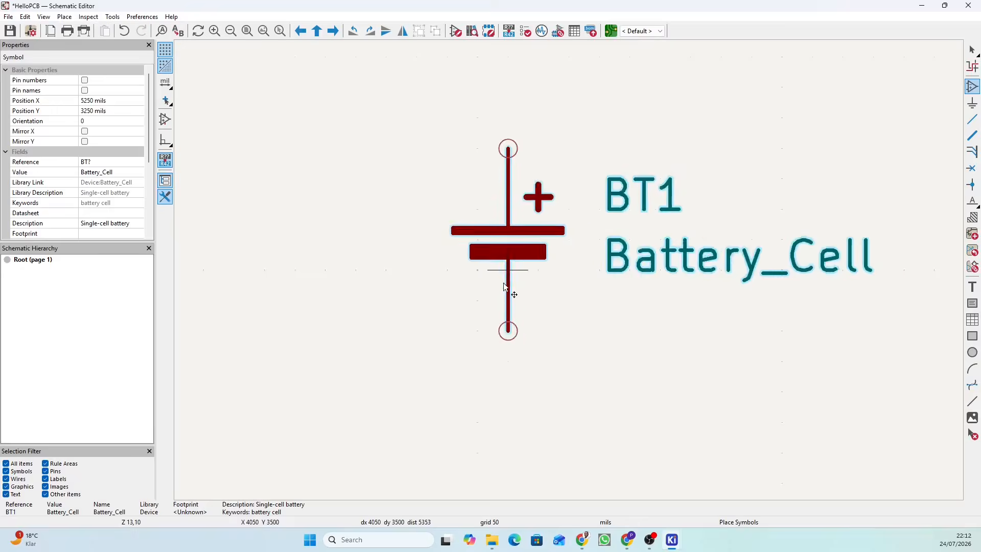
pyautogui.scroll(-9, 445, 285)
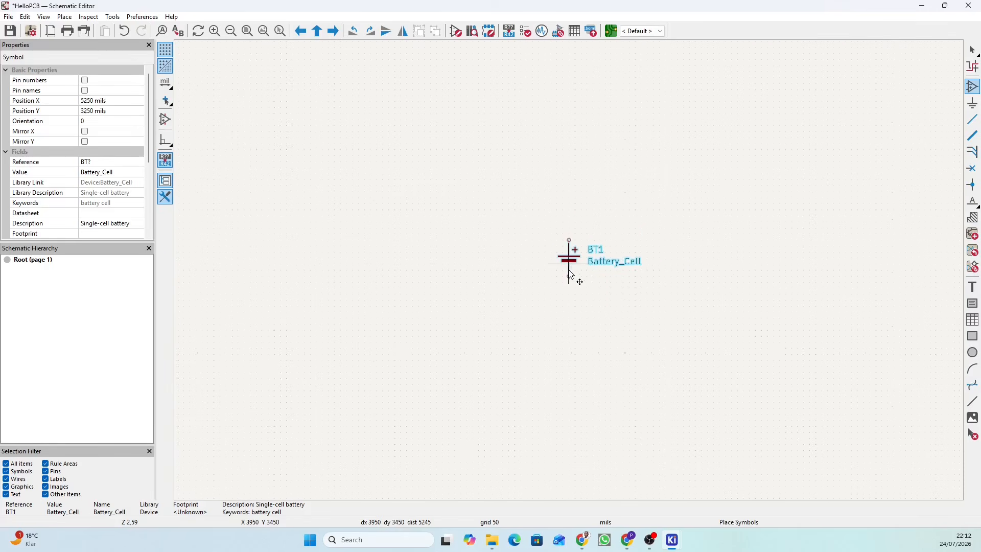
pyautogui.scroll(3, 576, 273)
pyautogui.scroll(-5, 568, 265)
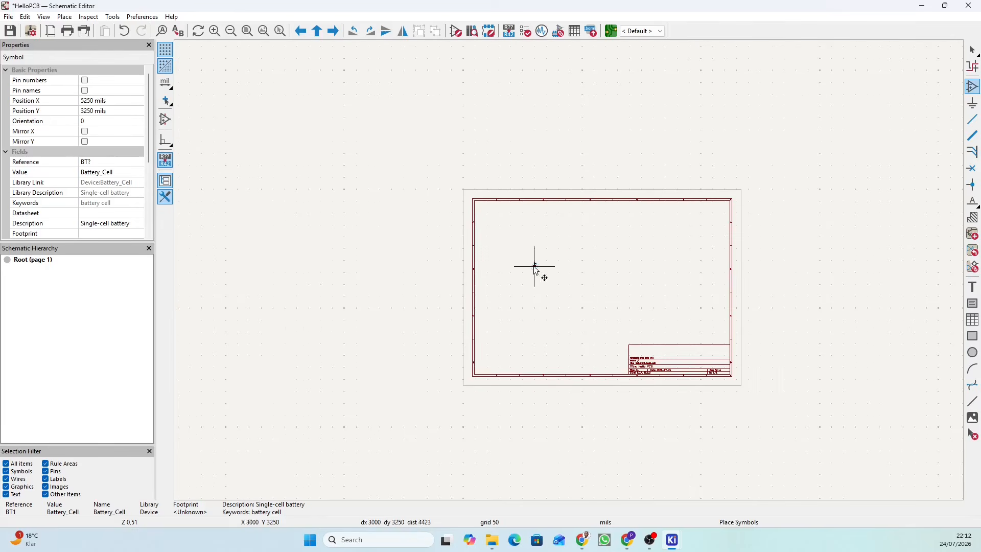
pyautogui.scroll(-2, 588, 281)
pyautogui.scroll(8, 572, 271)
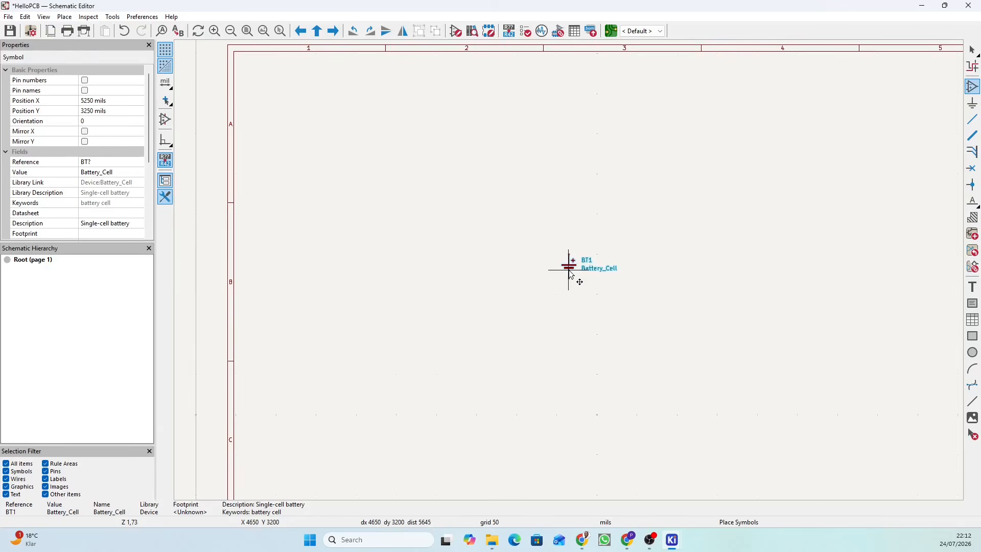
pyautogui.moveTo(576, 271); pyautogui.dragTo(504, 236, button='middle')
pyautogui.scroll(2, 486, 219)
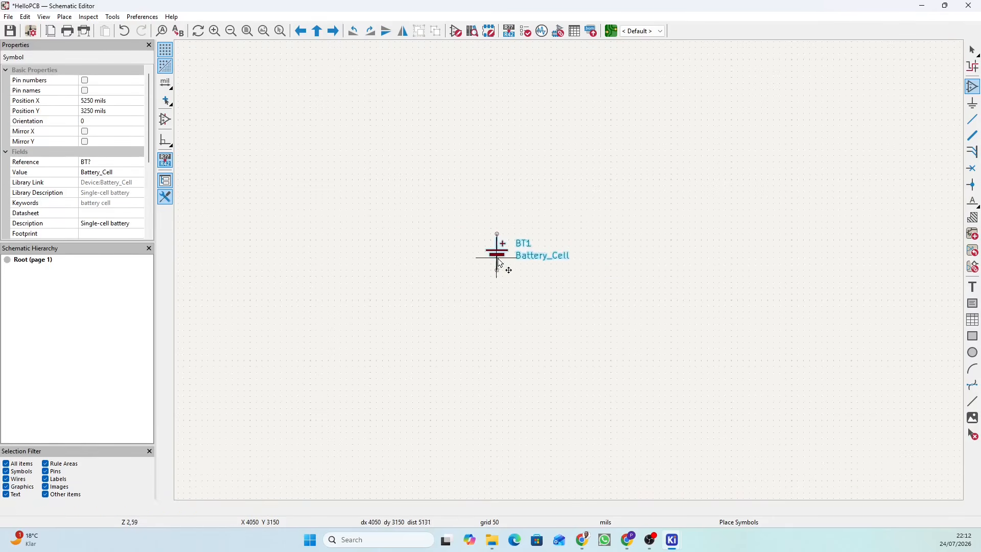
pyautogui.click(443, 249)
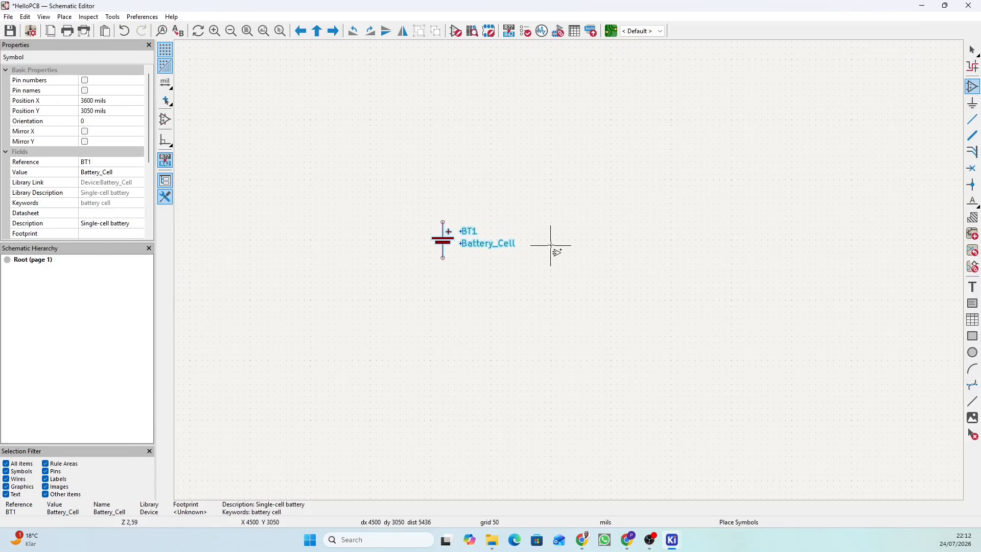
# - Start another symbol placement, filter by "led" and choose LED from the Device library
pyautogui.scroll(-5, 557, 256)
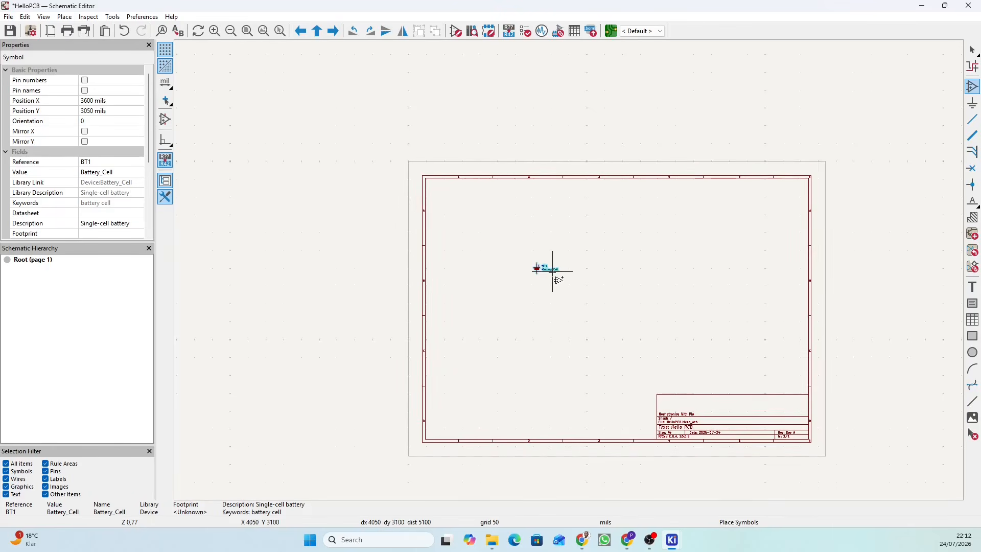
pyautogui.scroll(6, 553, 278)
pyautogui.scroll(3, 569, 270)
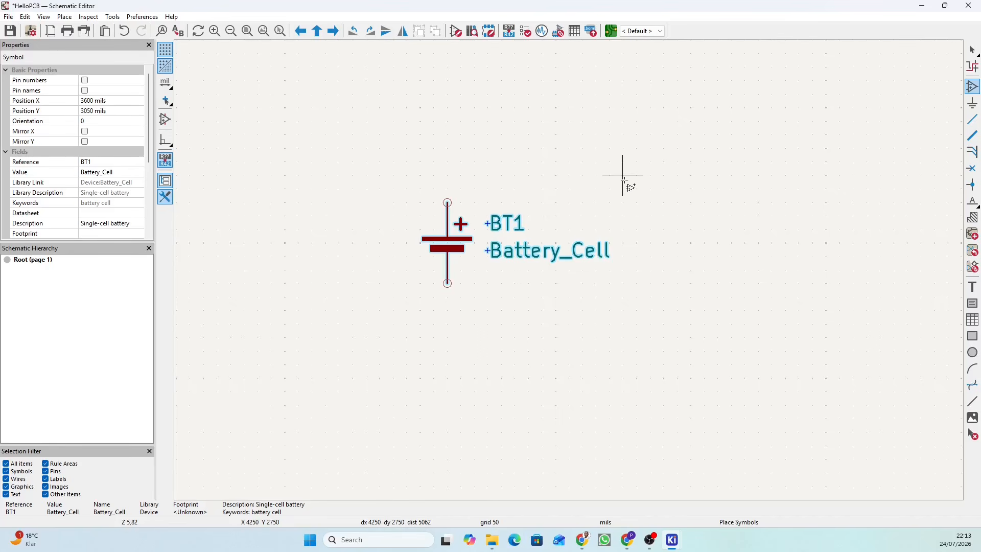
pyautogui.scroll(3, 624, 176)
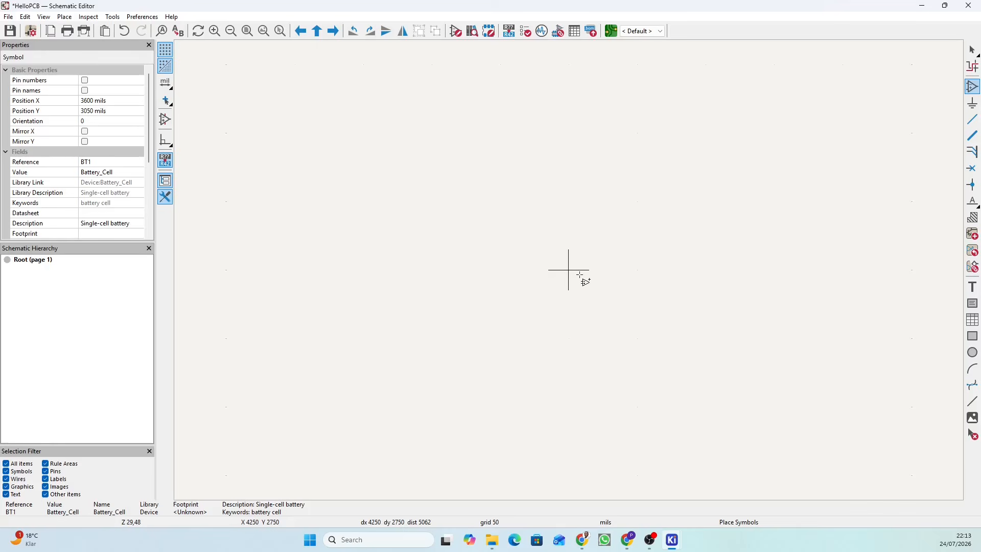
pyautogui.scroll(-5, 568, 270)
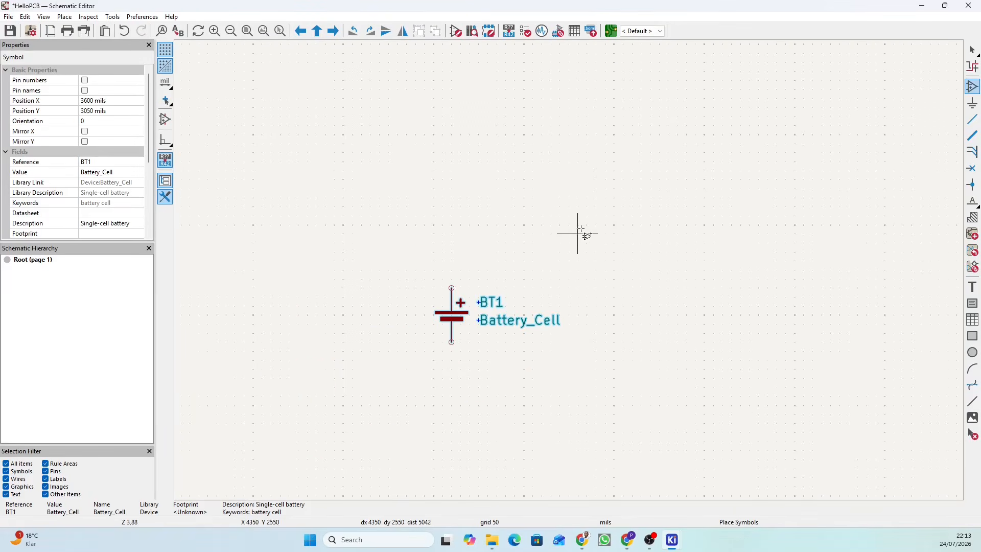
pyautogui.click(582, 230)
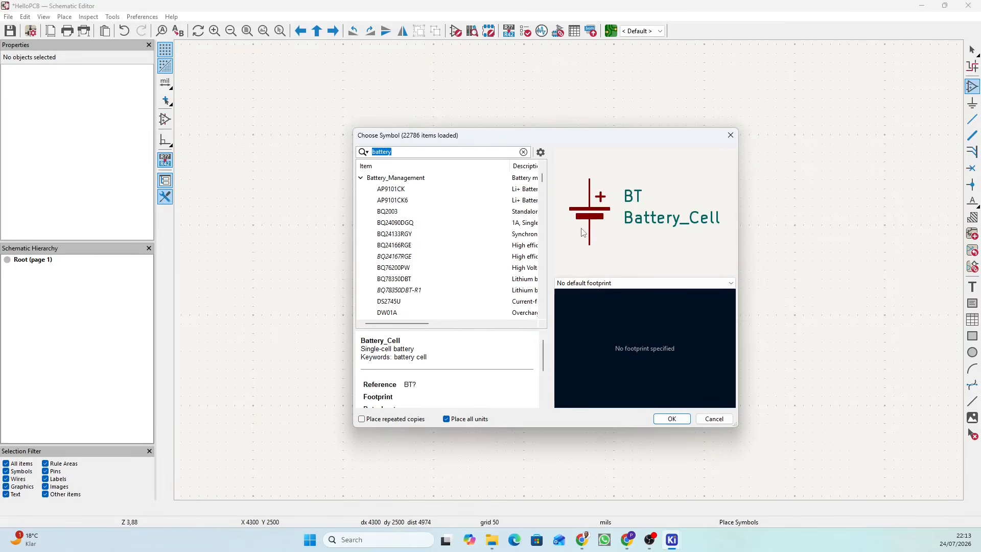
pyautogui.write('led')
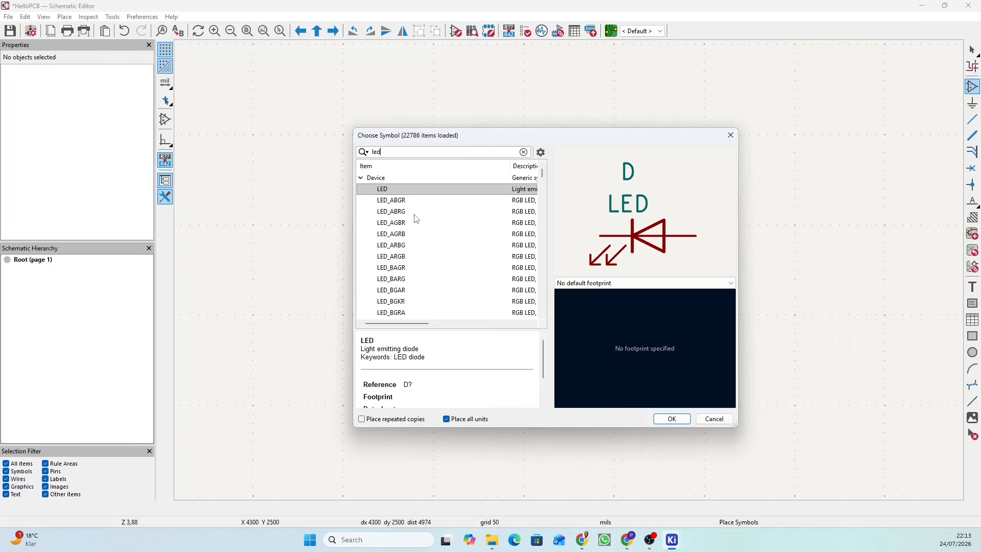
pyautogui.click(392, 193)
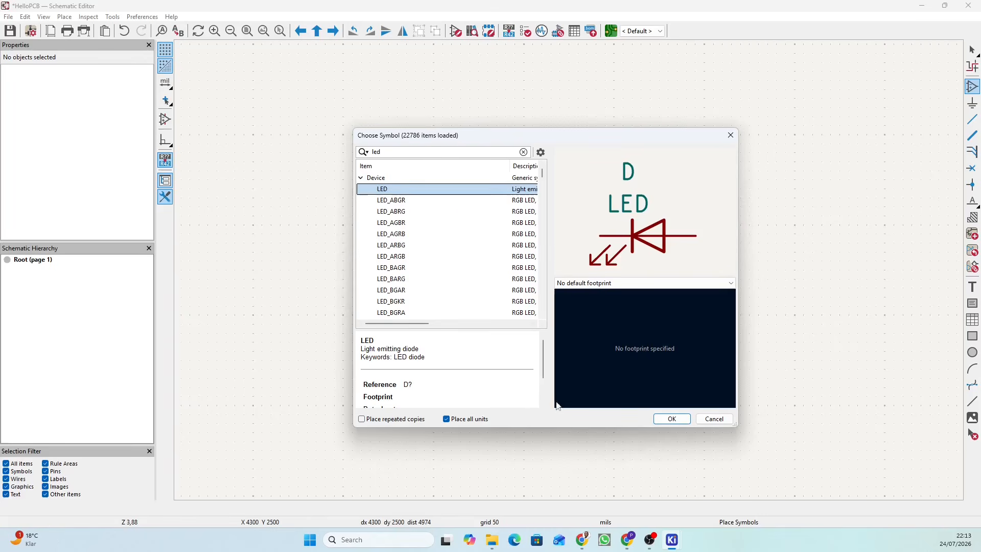
pyautogui.click(672, 418)
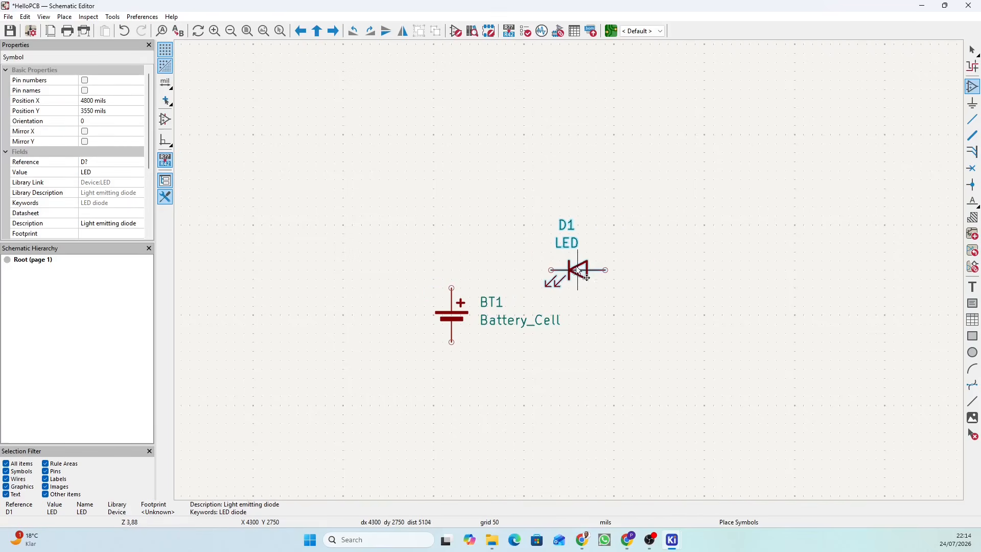
# - Rotate the unplaced LED symbol repeatedly in 90° increments through its four orientations
pyautogui.scroll(3, 573, 276)
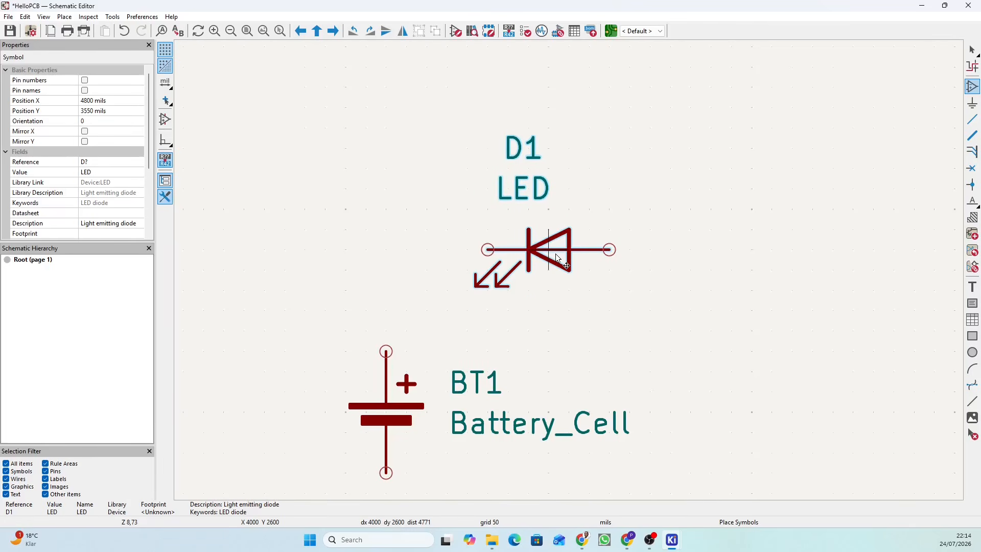
pyautogui.press('r')
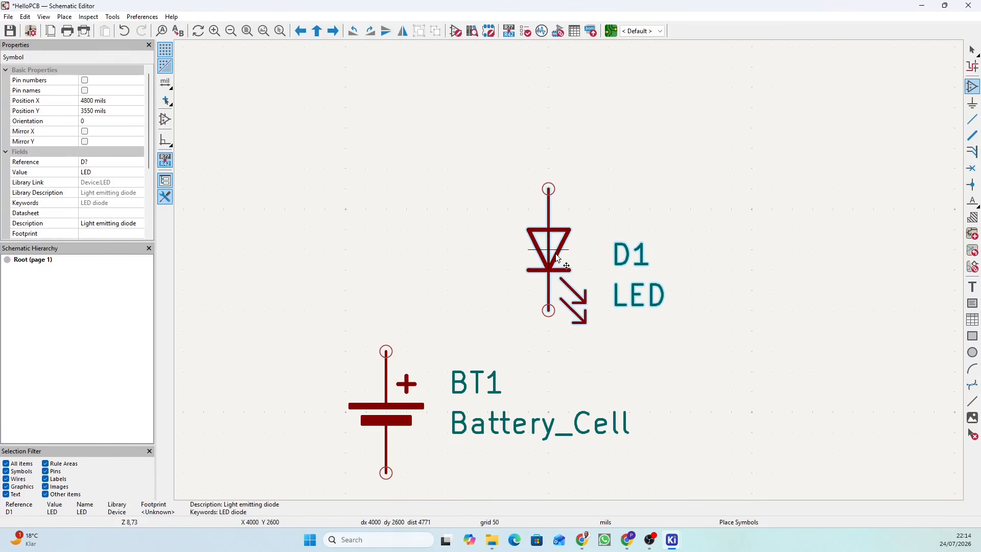
pyautogui.press('r')
pyautogui.press('r')
pyautogui.press('r')
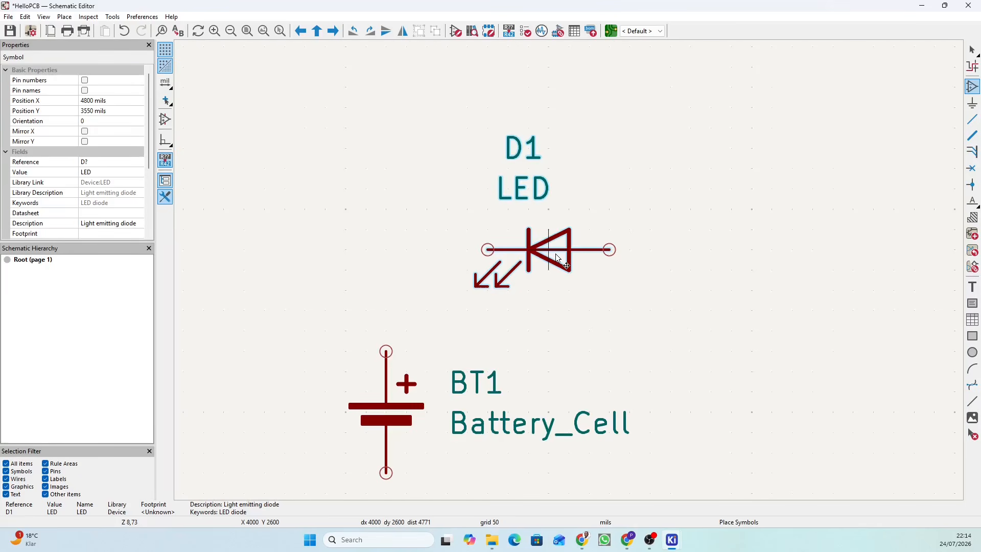
pyautogui.press('r')
pyautogui.press('r')
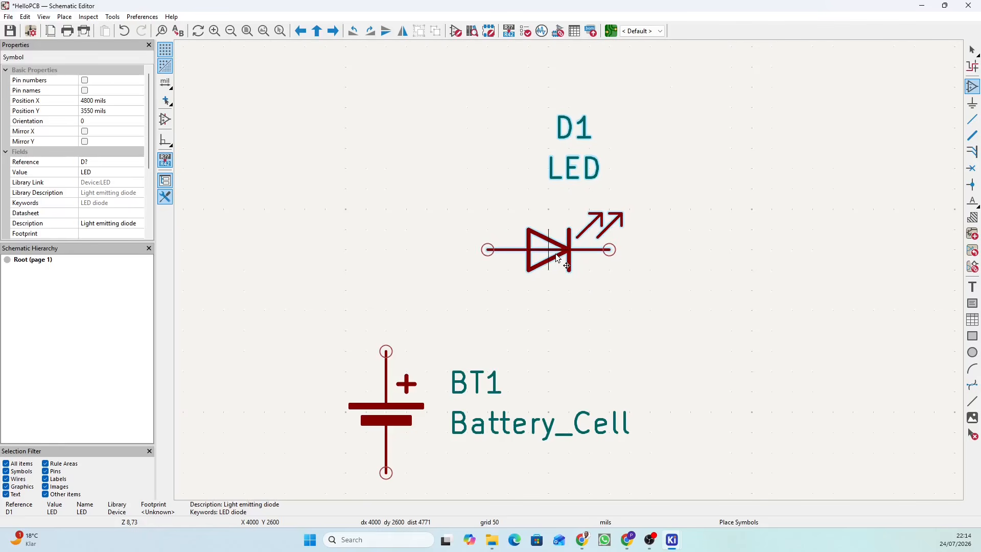
pyautogui.press('r')
pyautogui.press('r')
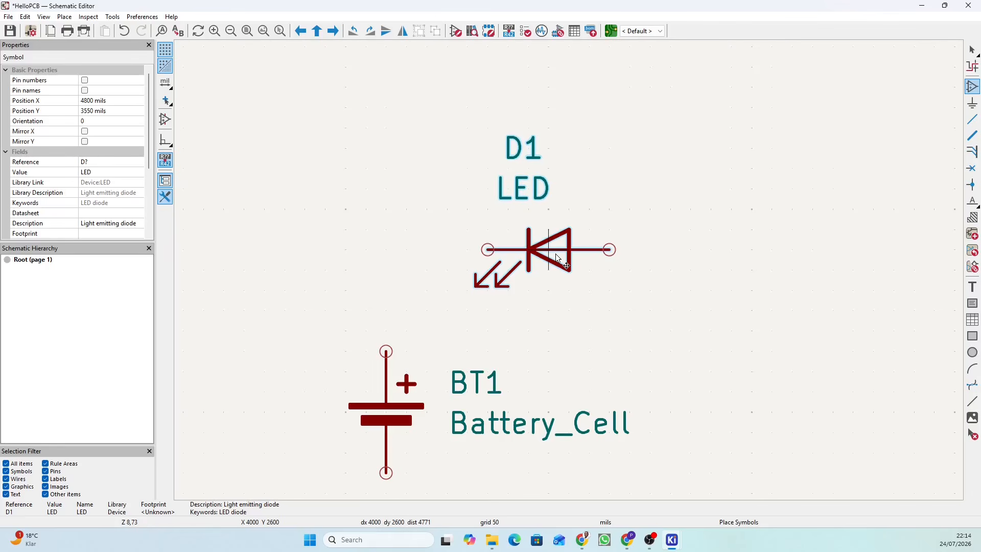
pyautogui.press('r')
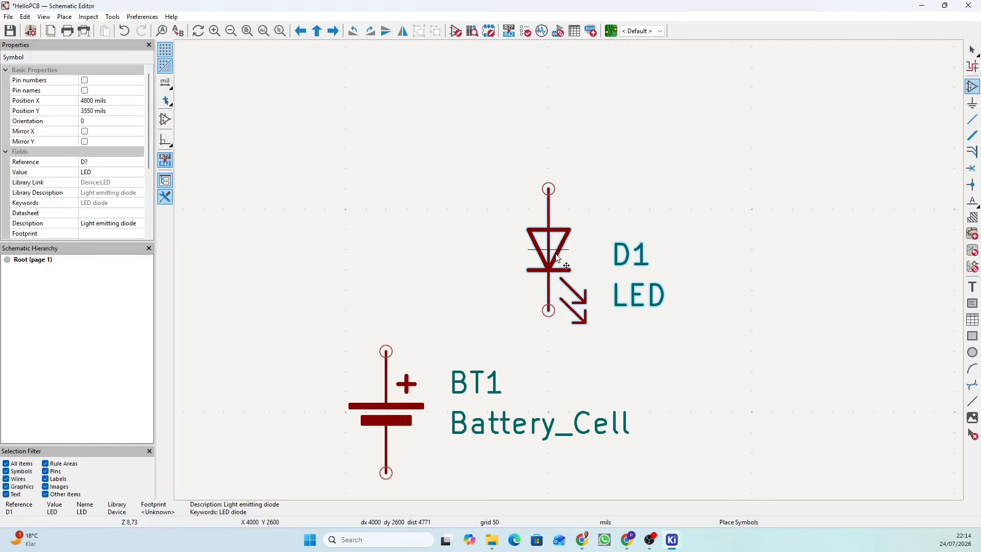
pyautogui.press('r')
pyautogui.press('r')
pyautogui.press('r')
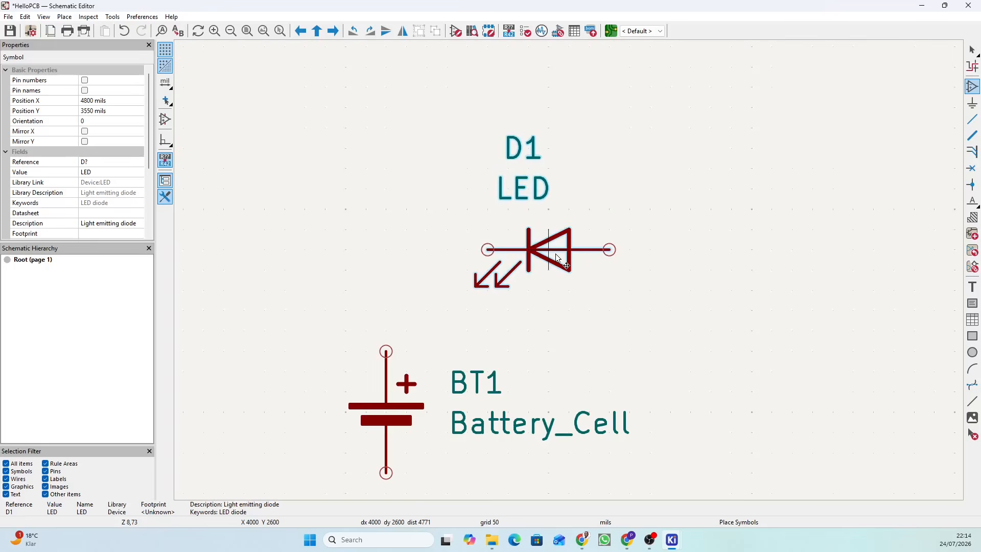
# - Rotate the LED to 180° and place it above and to the right of the battery cell, at X 4550, Y 2550 mils
pyautogui.press('r')
pyautogui.press('r')
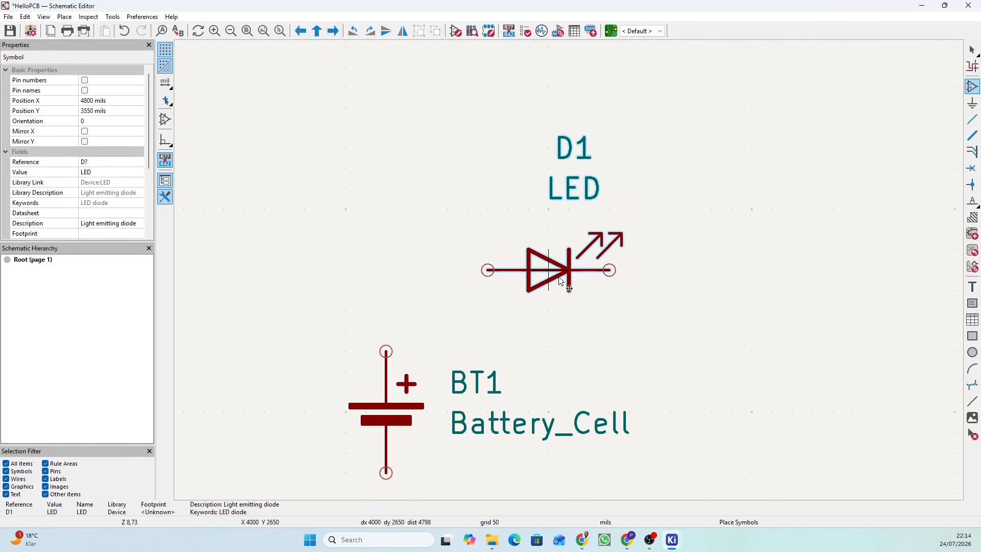
pyautogui.scroll(-4, 565, 272)
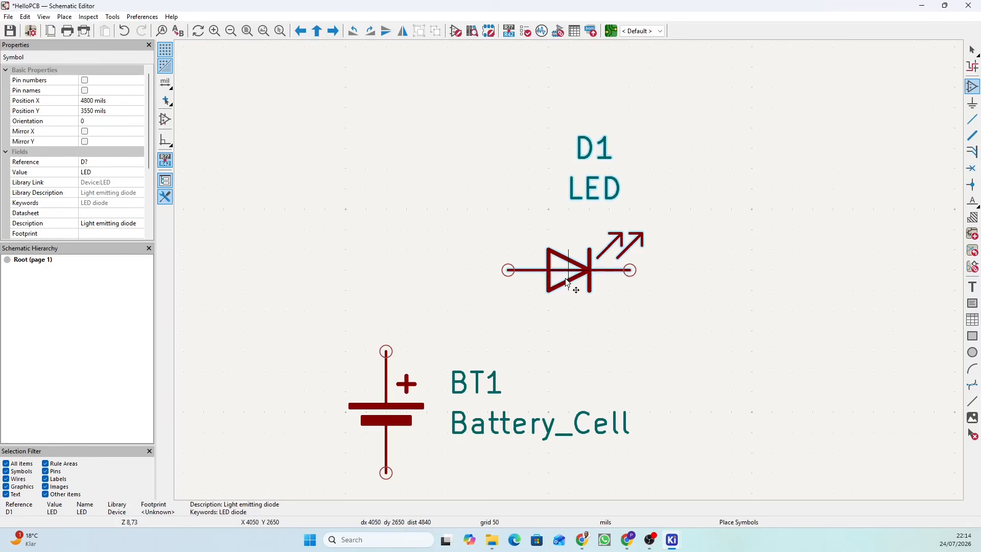
pyautogui.scroll(-2, 572, 273)
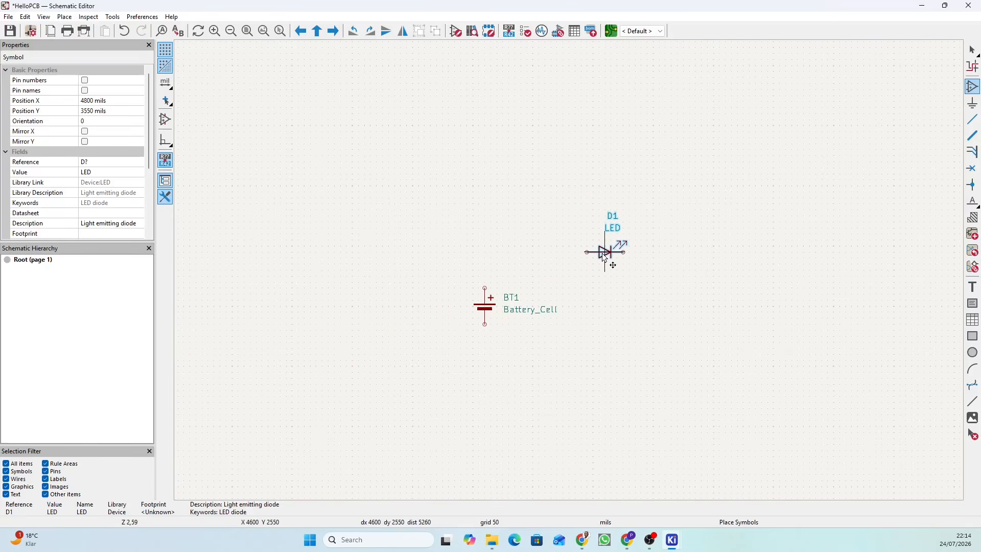
pyautogui.click(602, 254)
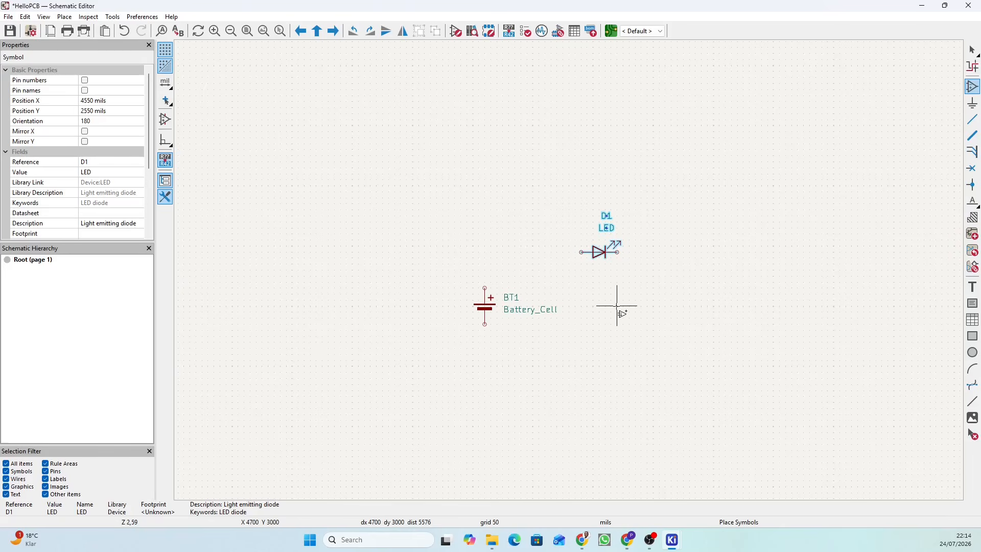
# - Find R_US in the Device library with the filter "r" and place it rotated 90° beside the LED, at X 3900, Y 2550 mils
pyautogui.click(528, 252)
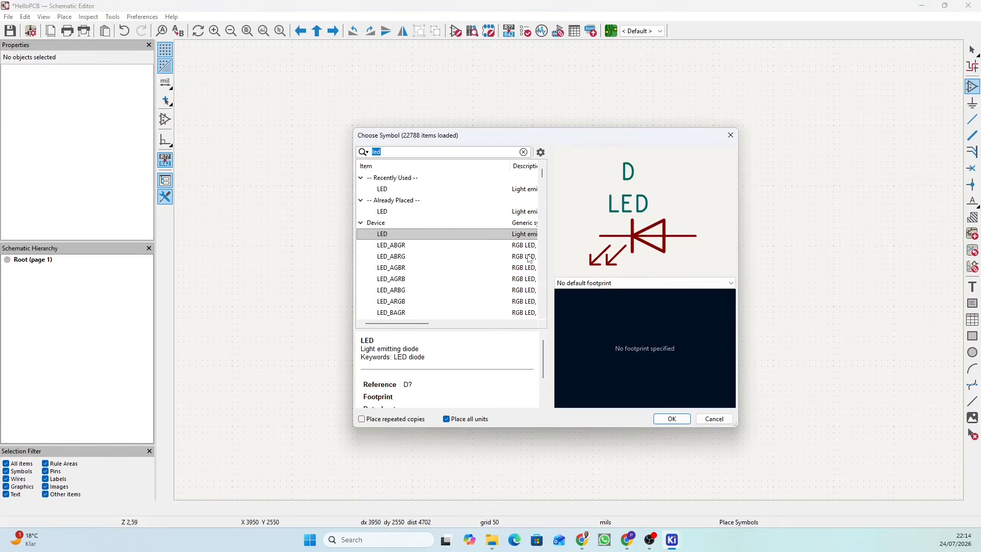
pyautogui.write('r')
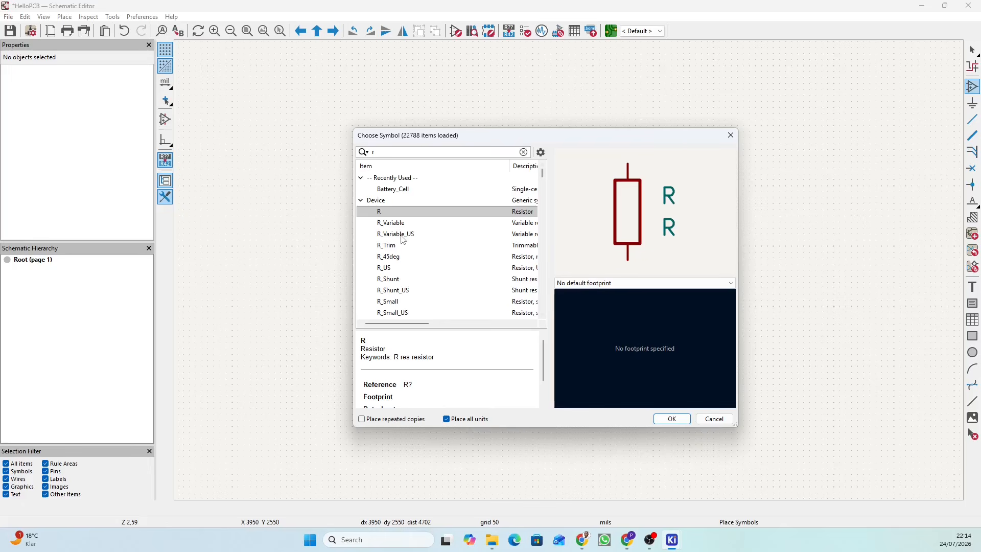
pyautogui.click(387, 269)
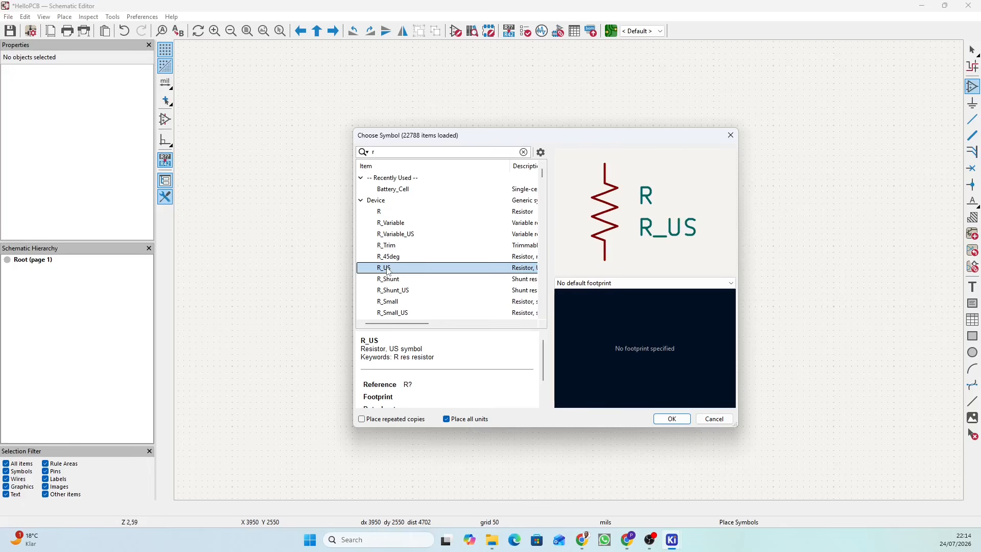
pyautogui.click(386, 212)
pyautogui.click(395, 268)
pyautogui.click(672, 418)
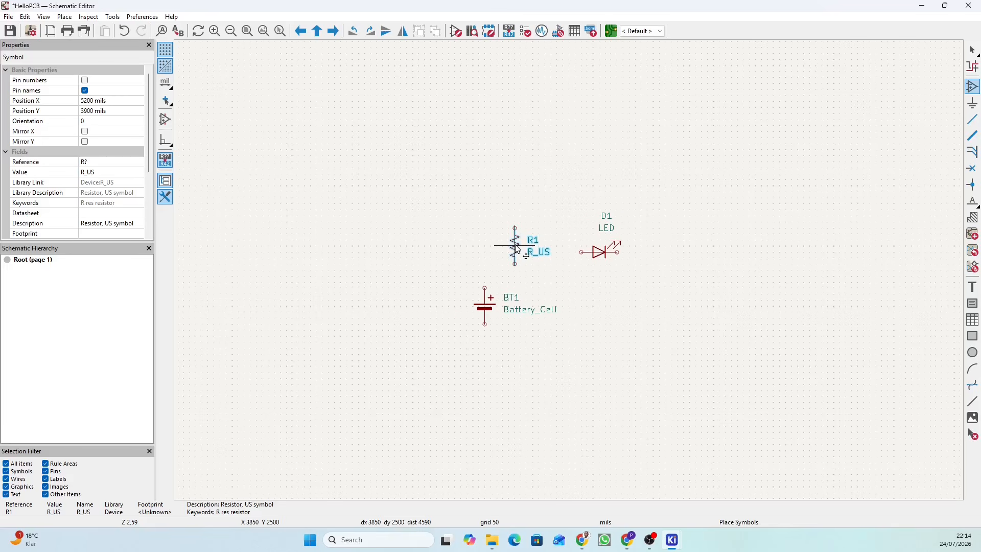
pyautogui.press('r')
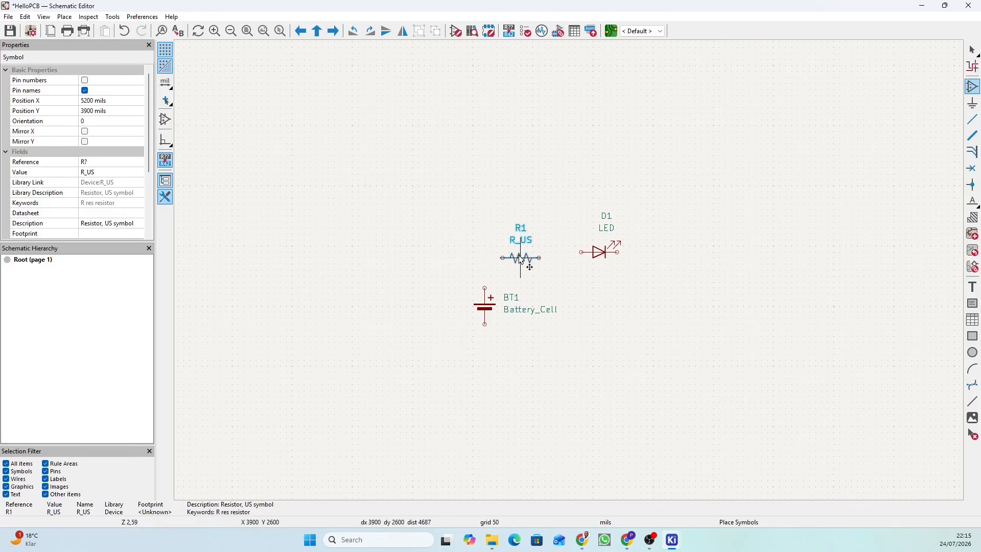
pyautogui.click(520, 253)
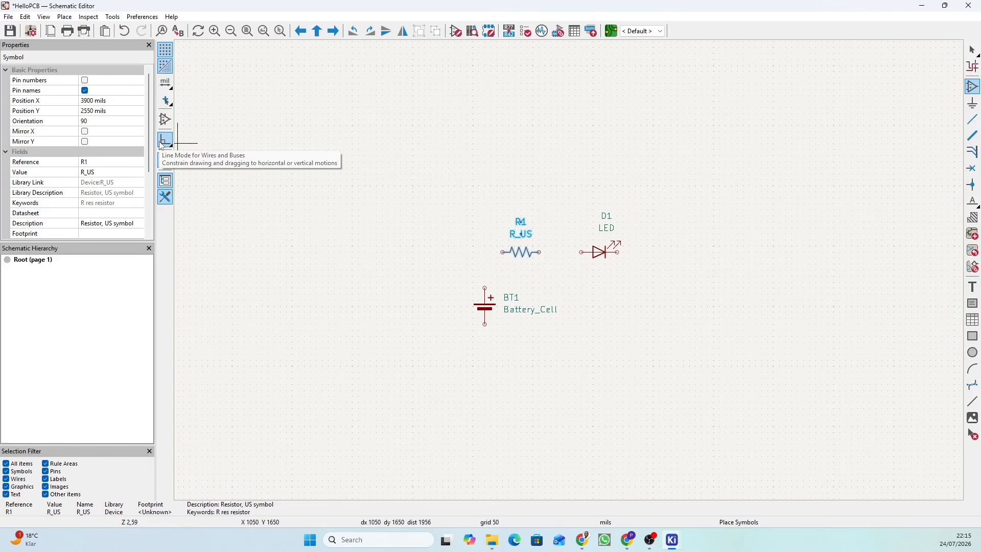
# - Cycle the crosshair cursor style through full-window, 45-degree and small crosshairs, ending on the small one
pyautogui.click(166, 104)
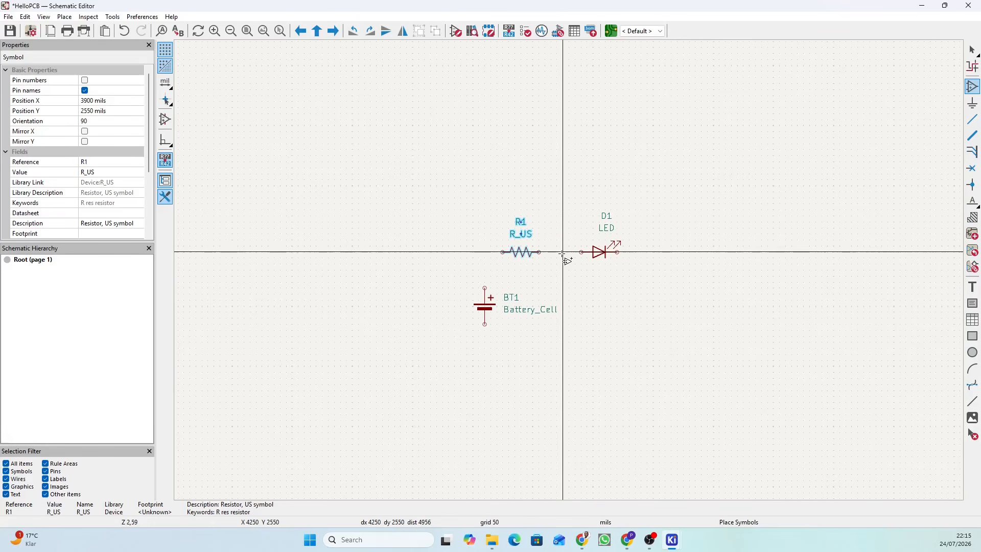
pyautogui.click(165, 100)
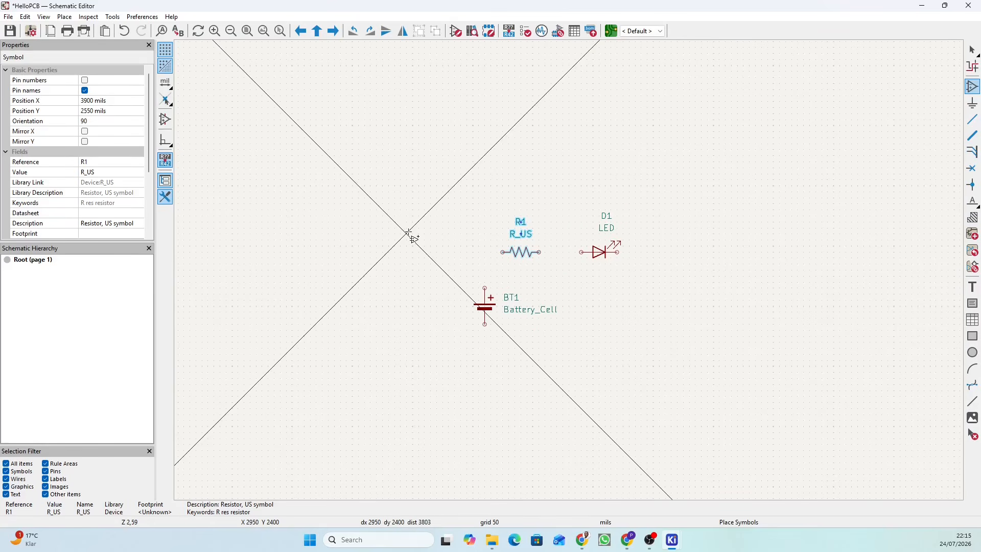
pyautogui.click(165, 100)
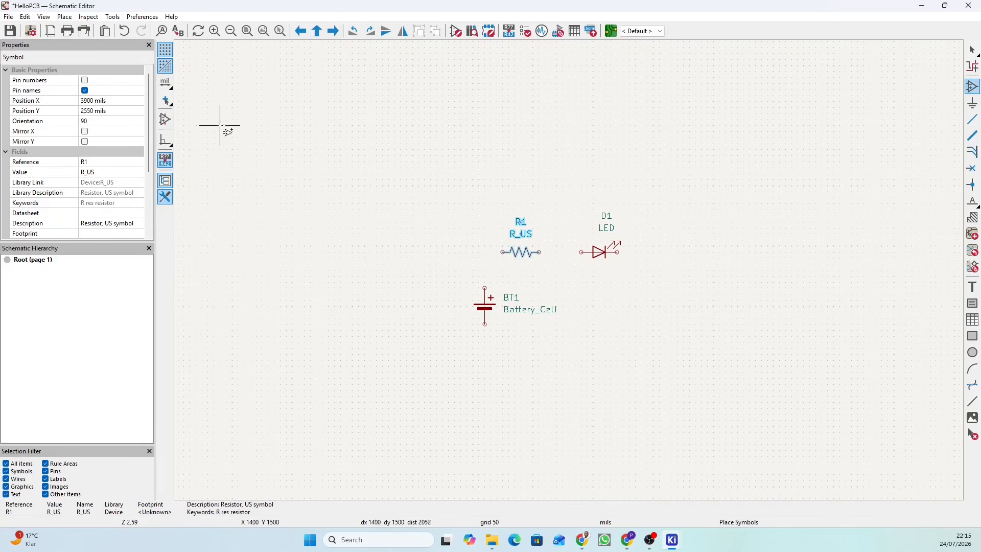
pyautogui.click(164, 101)
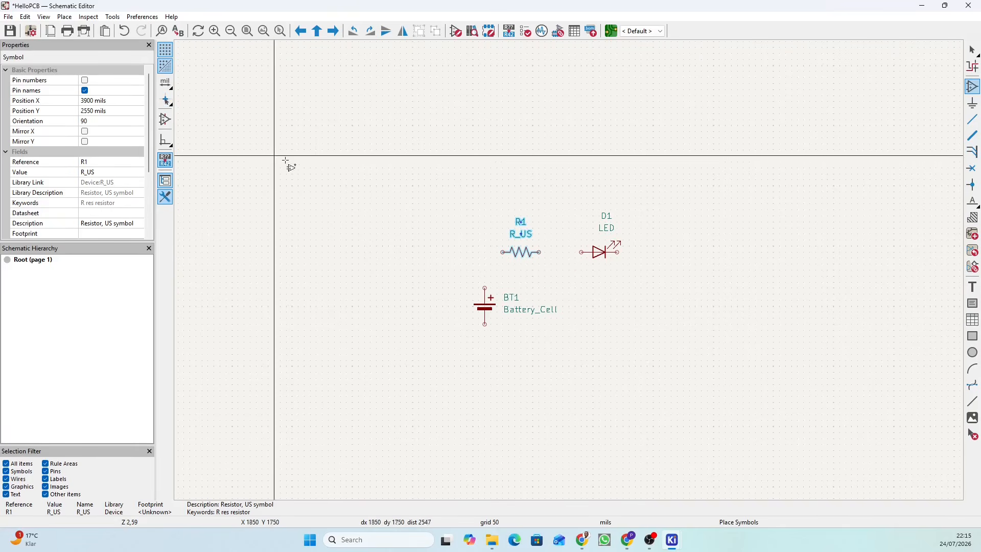
pyautogui.click(170, 104)
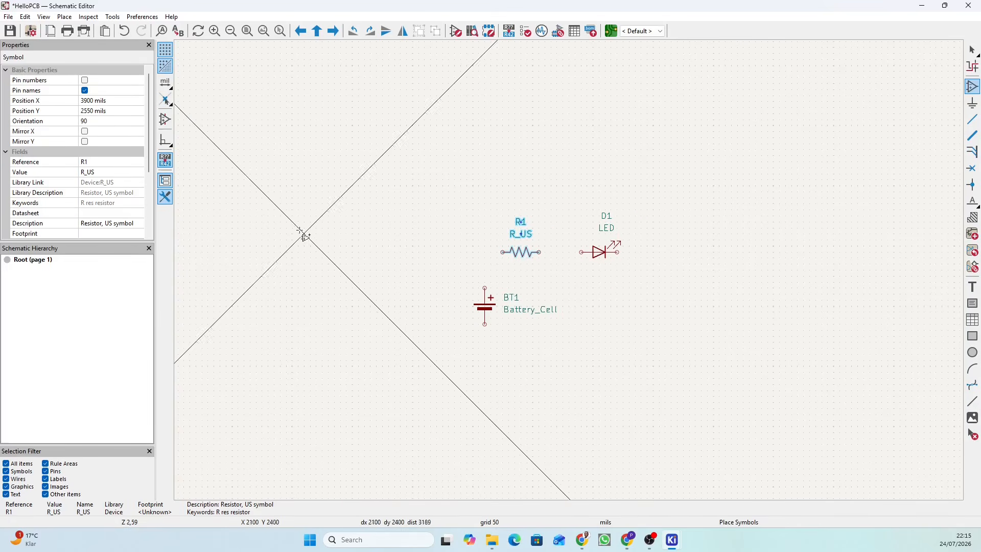
pyautogui.click(165, 101)
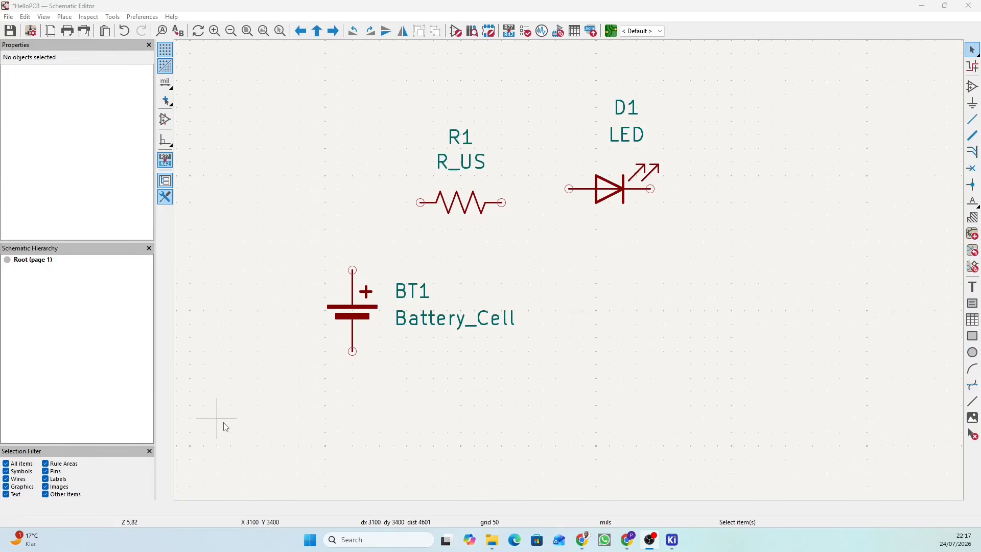
# - Try the resistor's R1 reference label at different spots on either side of the resistor
pyautogui.click(459, 142)
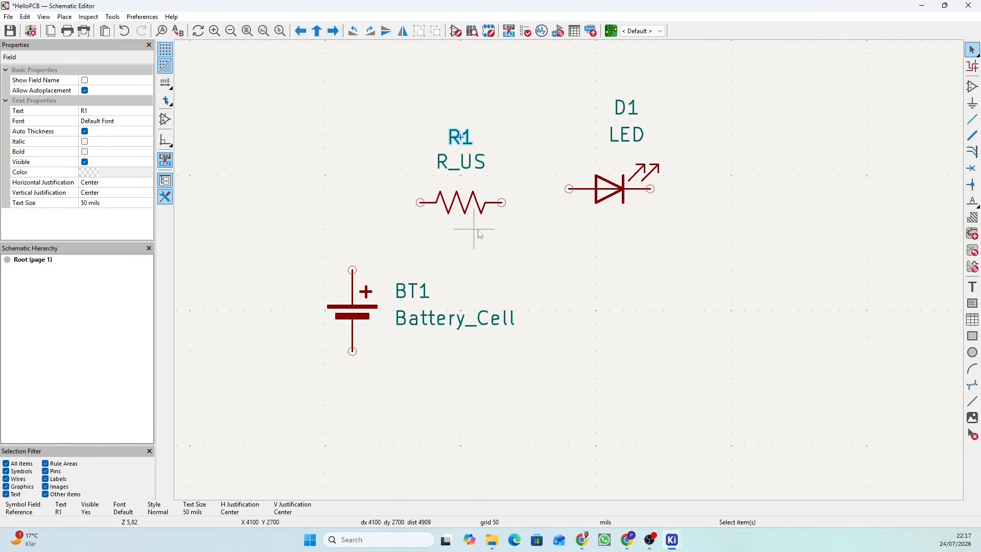
pyautogui.moveTo(463, 139); pyautogui.dragTo(393, 180)
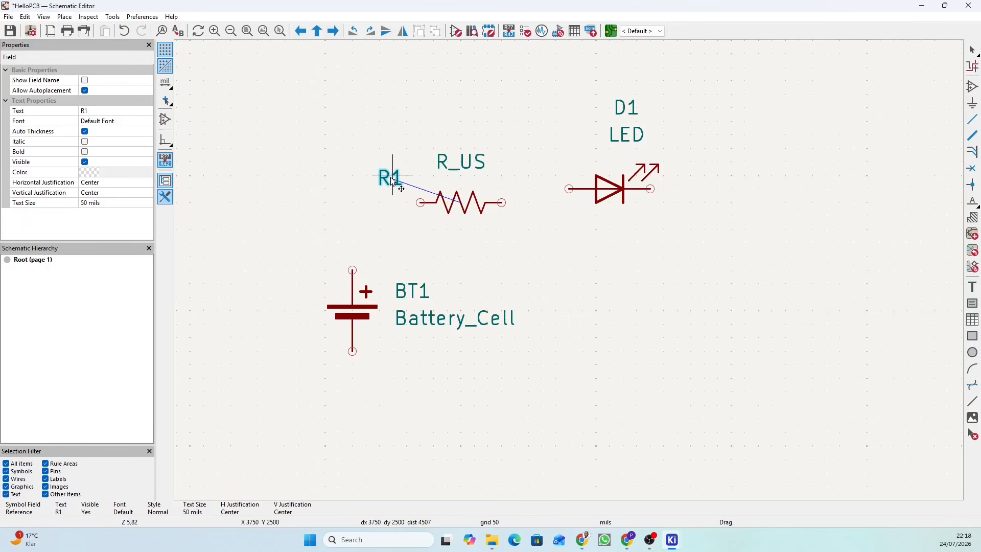
pyautogui.moveTo(391, 179); pyautogui.dragTo(517, 186)
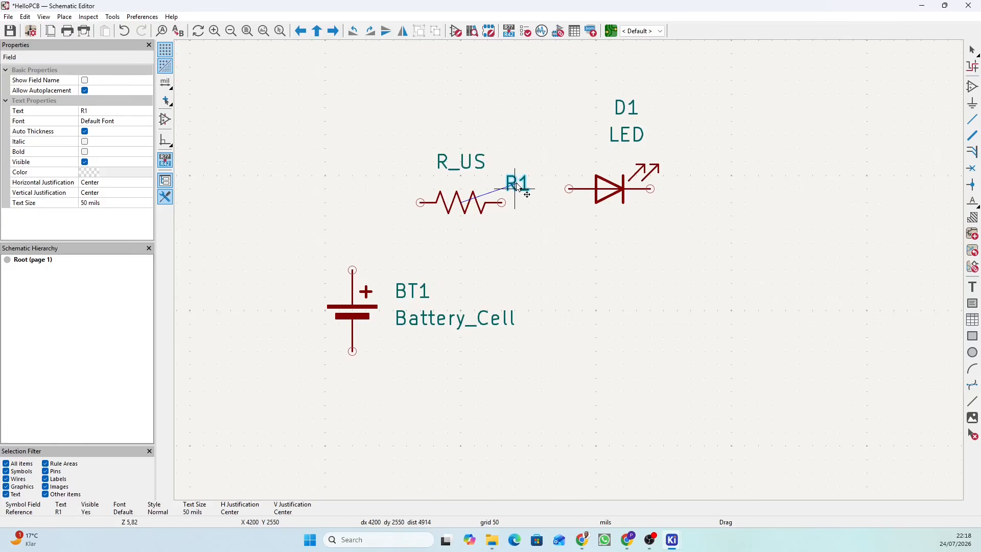
pyautogui.moveTo(518, 187); pyautogui.dragTo(367, 175)
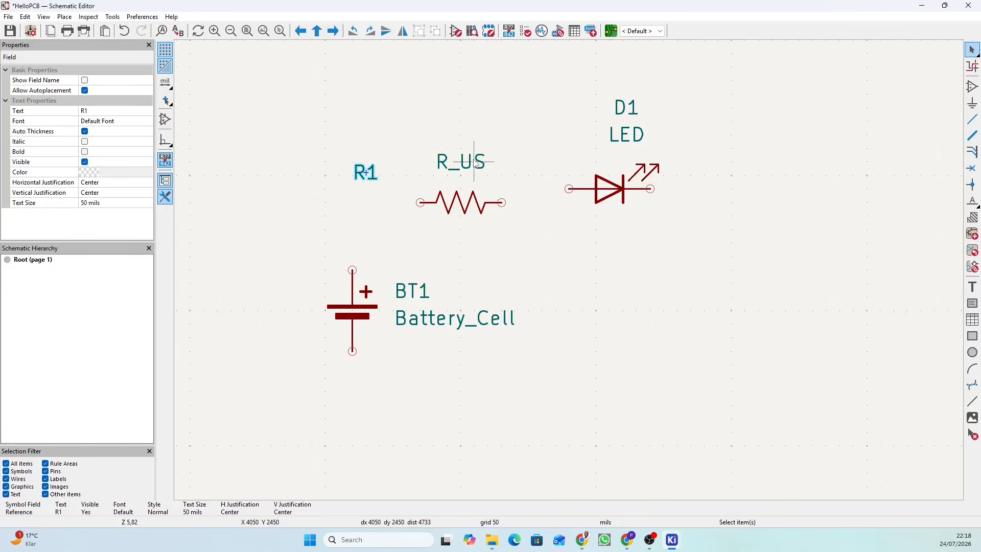
# - Move the R_US value label closer to the resistor and place the R1 reference label directly above it
pyautogui.click(475, 163)
pyautogui.moveTo(474, 162)
pyautogui.mouseDown()
pyautogui.moveTo(395, 200)
pyautogui.moveTo(425, 176)
pyautogui.moveTo(463, 175)
pyautogui.mouseUp()
pyautogui.click(363, 175)
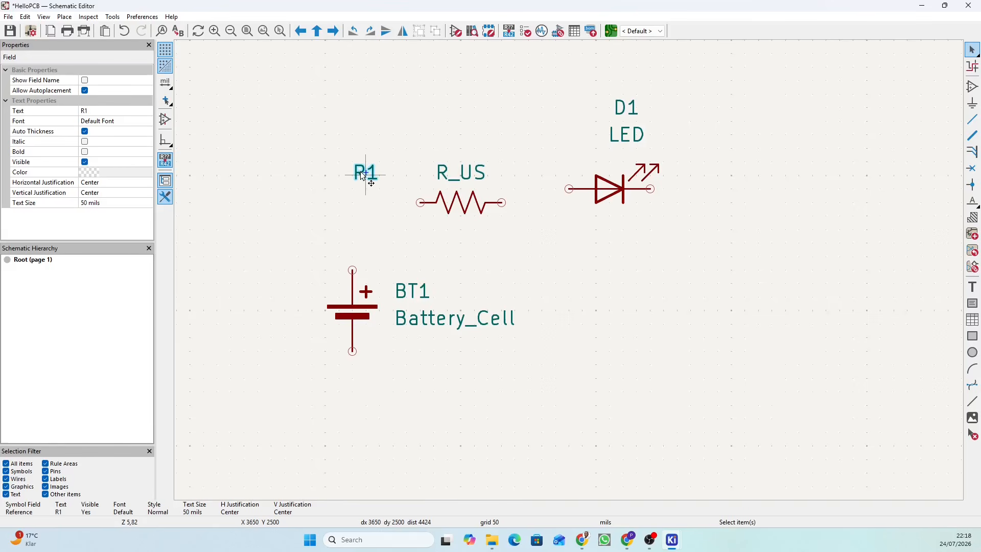
pyautogui.moveTo(364, 175); pyautogui.dragTo(462, 151)
# - Move the resistor with its labels up and to the left, to about X 3900, Y 2500 mils
pyautogui.click(458, 206)
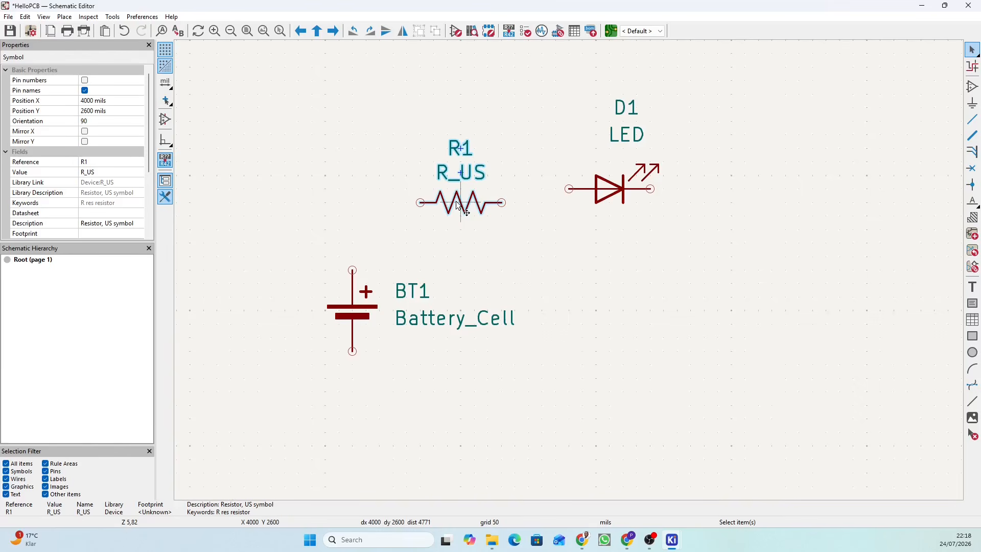
pyautogui.moveTo(459, 206); pyautogui.dragTo(427, 190)
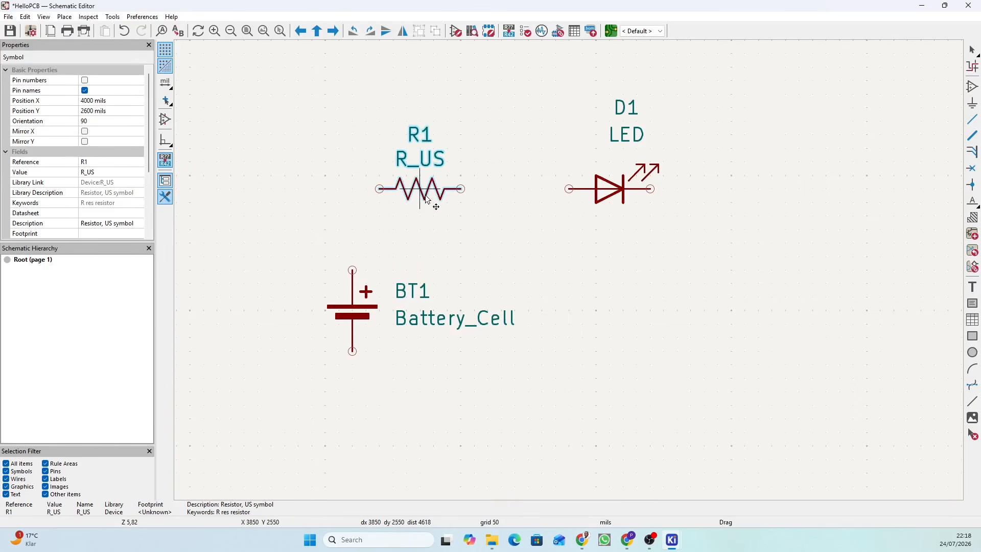
pyautogui.click(454, 225)
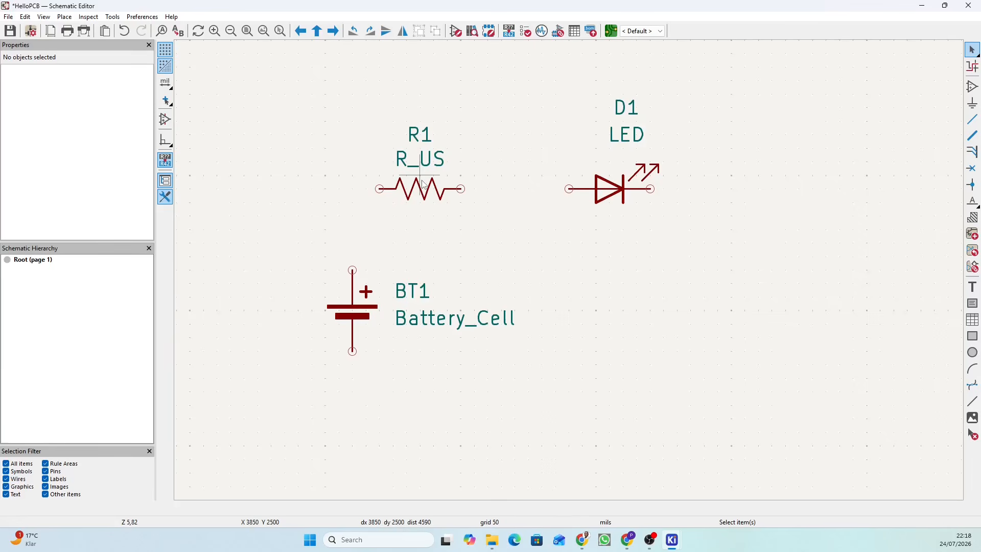
pyautogui.press('m')
pyautogui.click(440, 174)
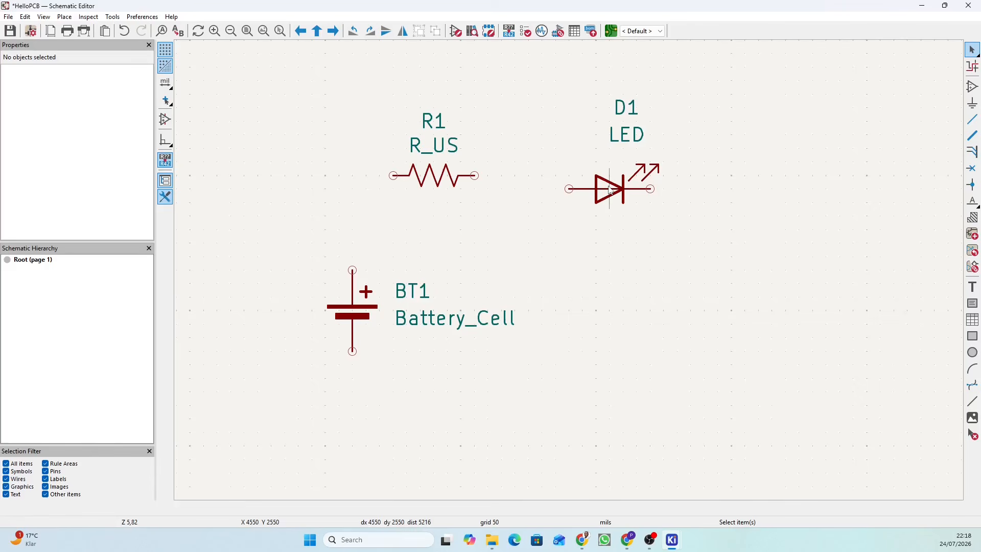
# - Move the LED to X 4600, Y 2500 mils and arrange its D1 and LED labels close together directly above the symbol
pyautogui.press('m')
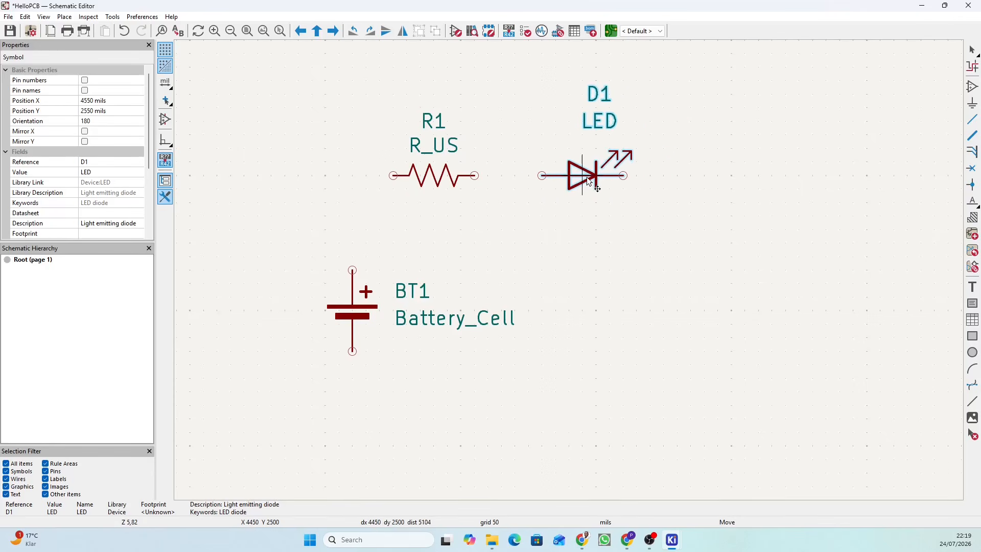
pyautogui.click(630, 182)
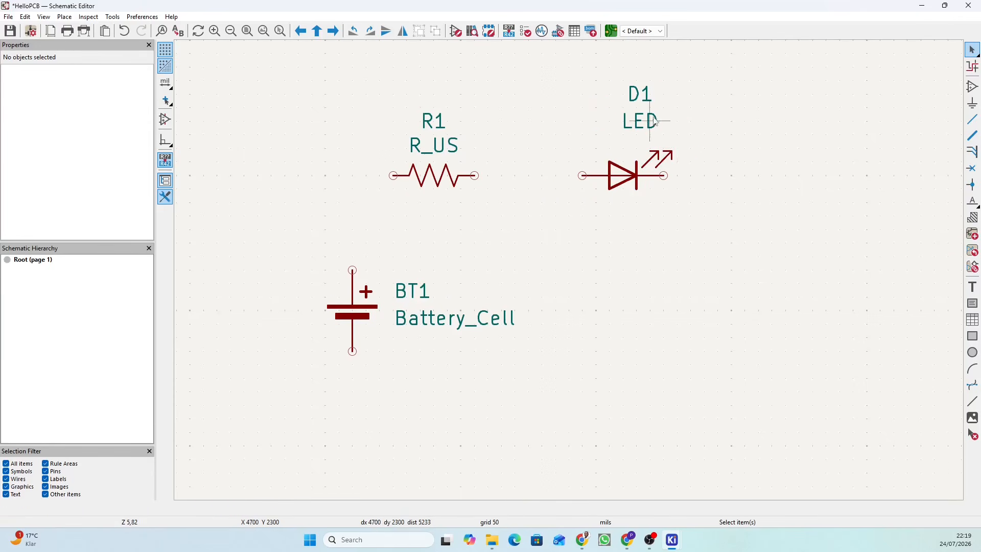
pyautogui.press('m')
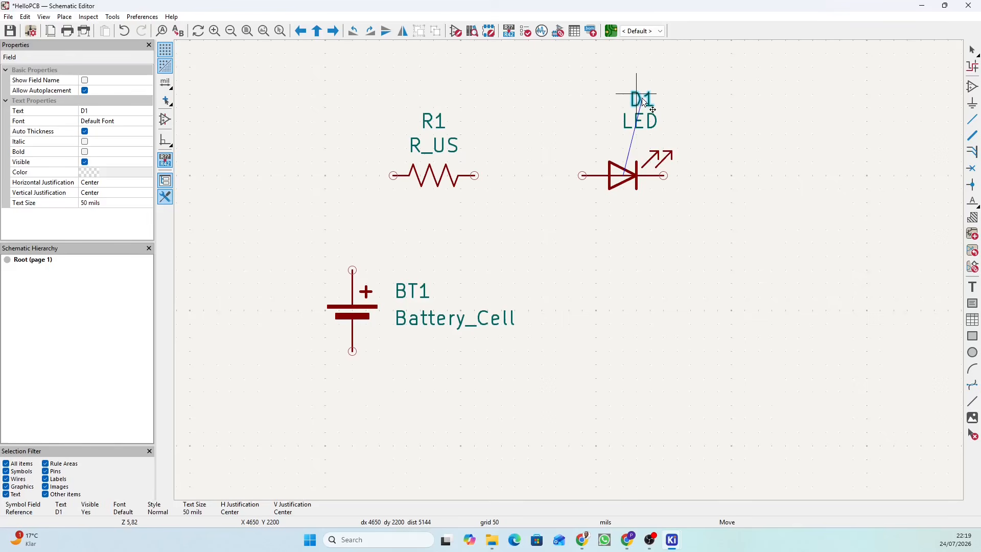
pyautogui.click(638, 100)
pyautogui.click(648, 121)
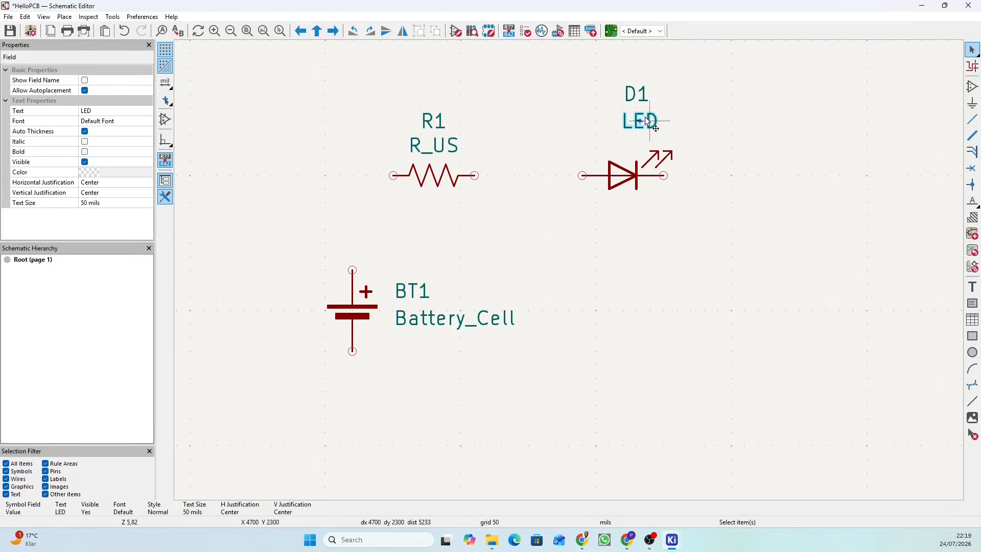
pyautogui.press('m')
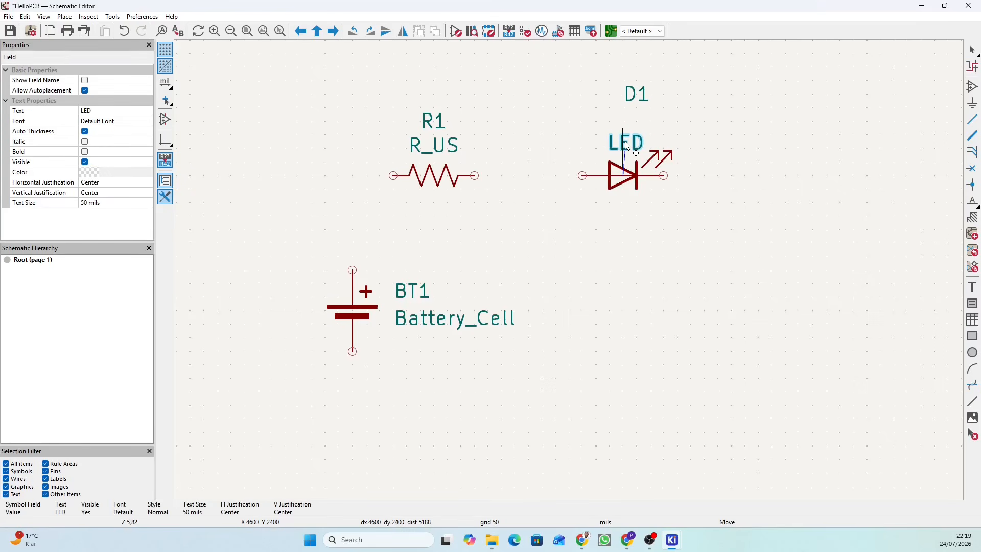
pyautogui.click(628, 147)
pyautogui.click(634, 97)
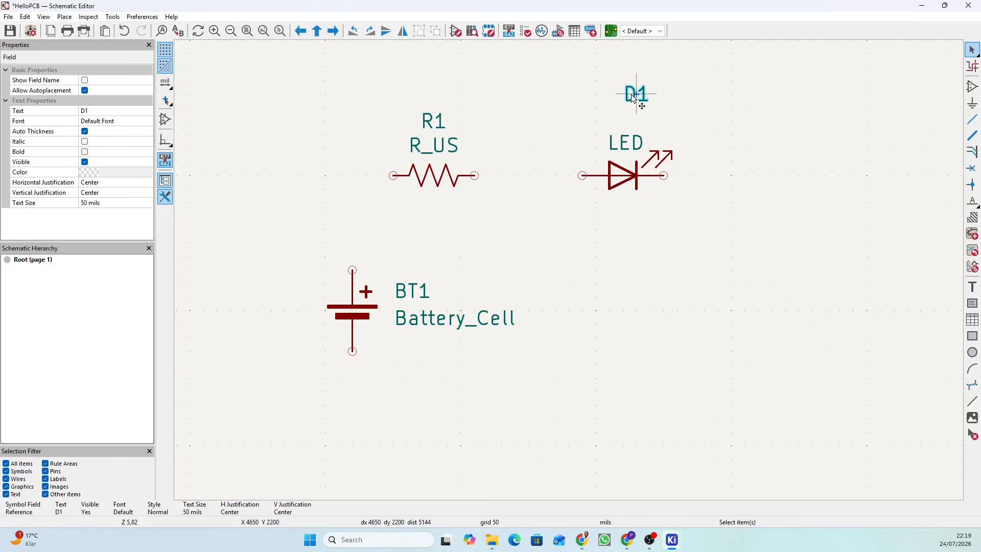
pyautogui.press('m')
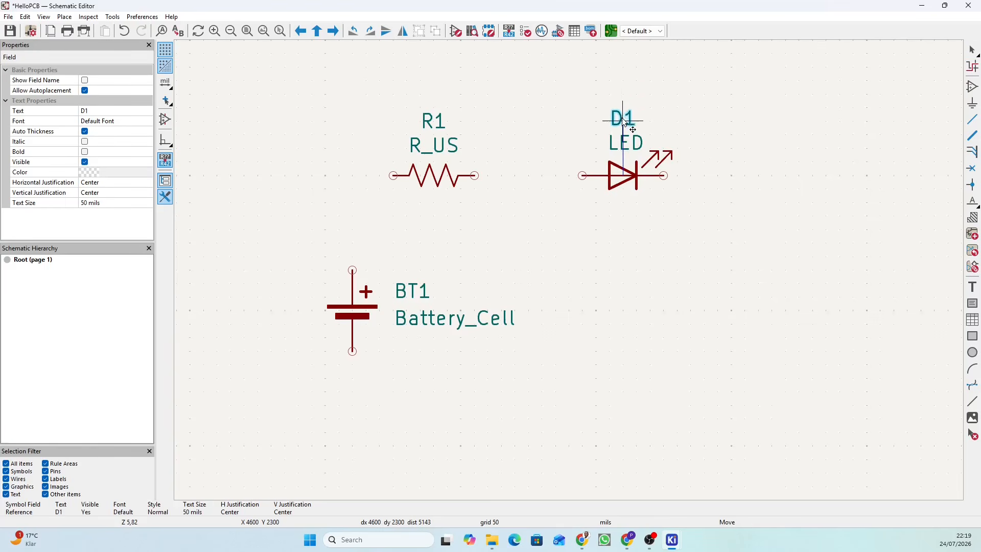
pyautogui.click(623, 118)
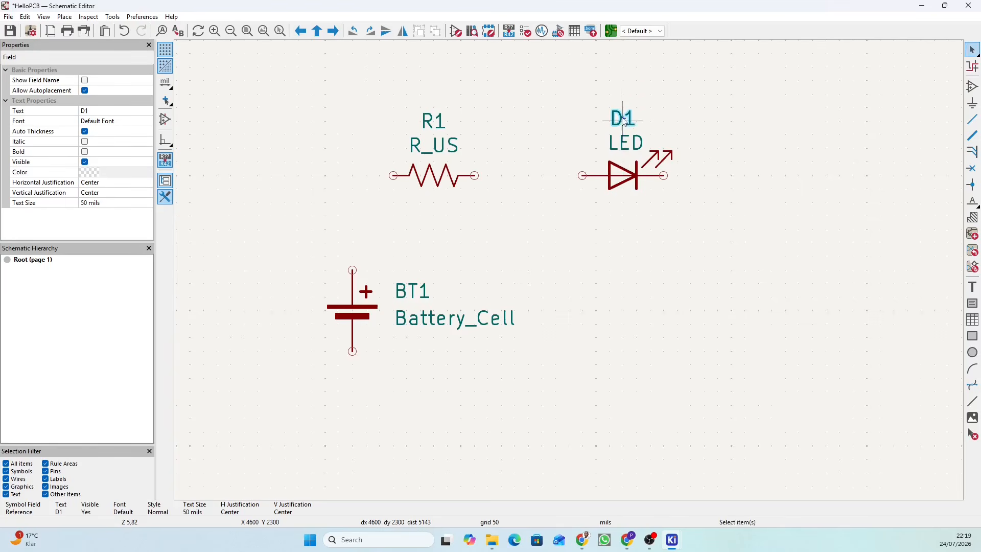
# - Rotate the LED to an orientation of 90 so it points downward and place it at X 4450, Y 2750 mils
pyautogui.click(624, 180)
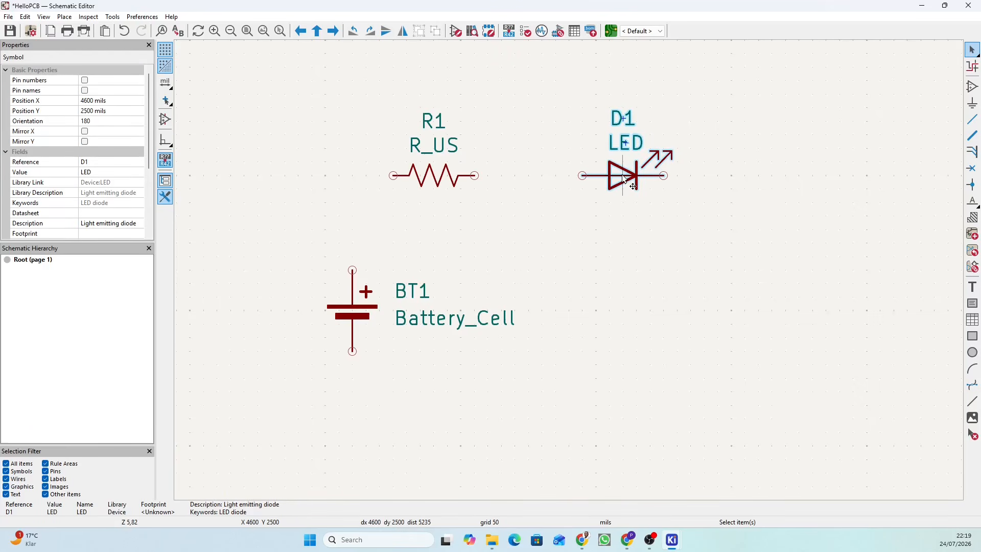
pyautogui.press('m')
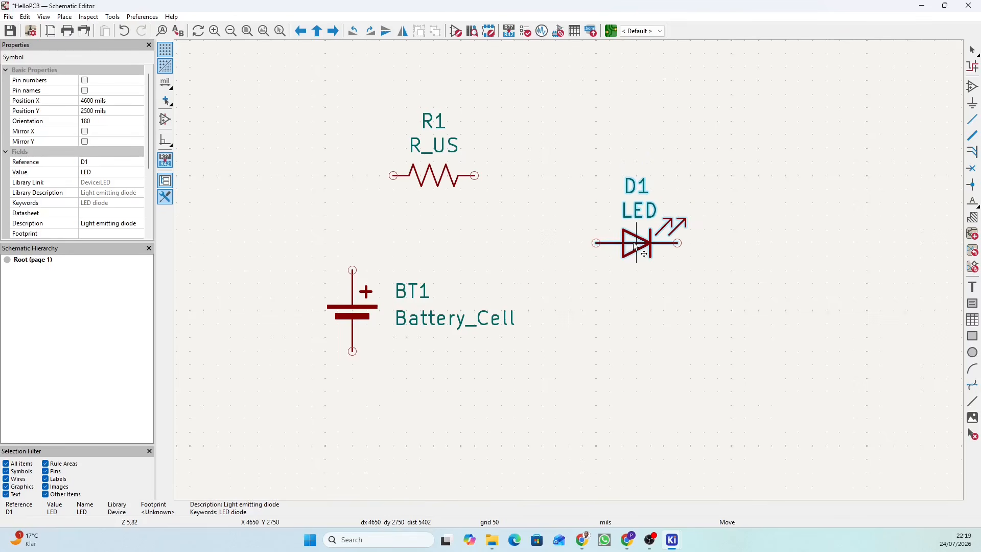
pyautogui.press('r')
pyautogui.press('r')
pyautogui.press('r')
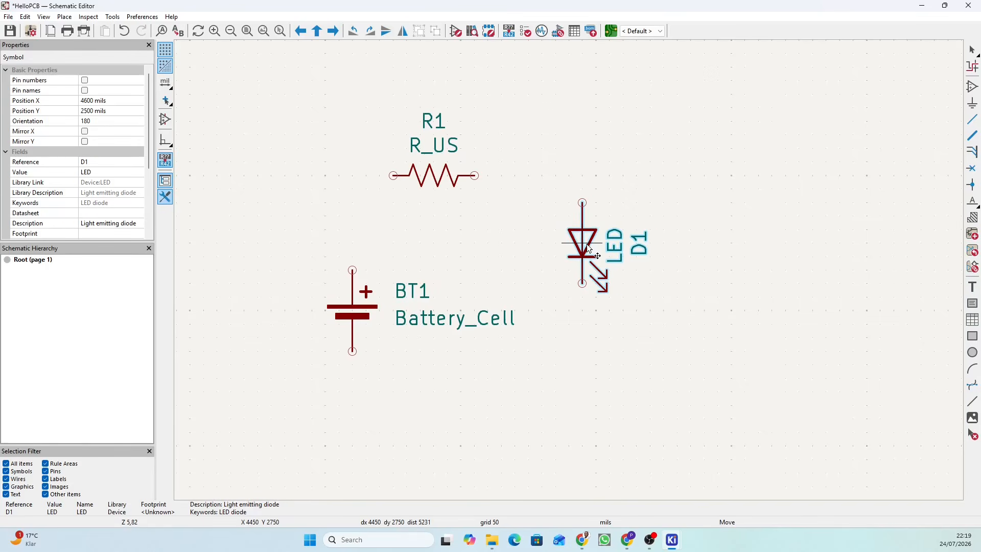
pyautogui.click(589, 249)
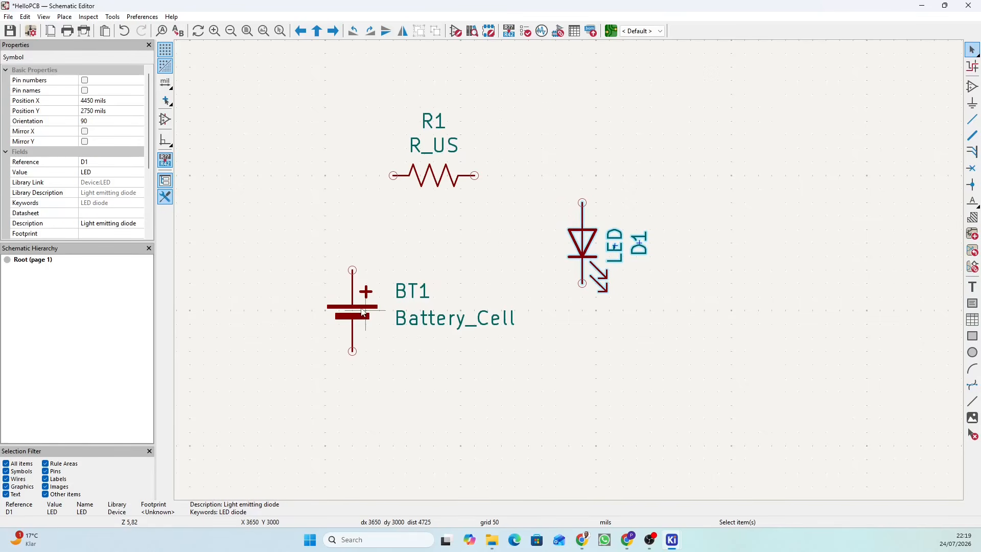
# - Move the battery cell to X 3450, Y 2950 mils and clear the selection
pyautogui.click(362, 312)
pyautogui.press('m')
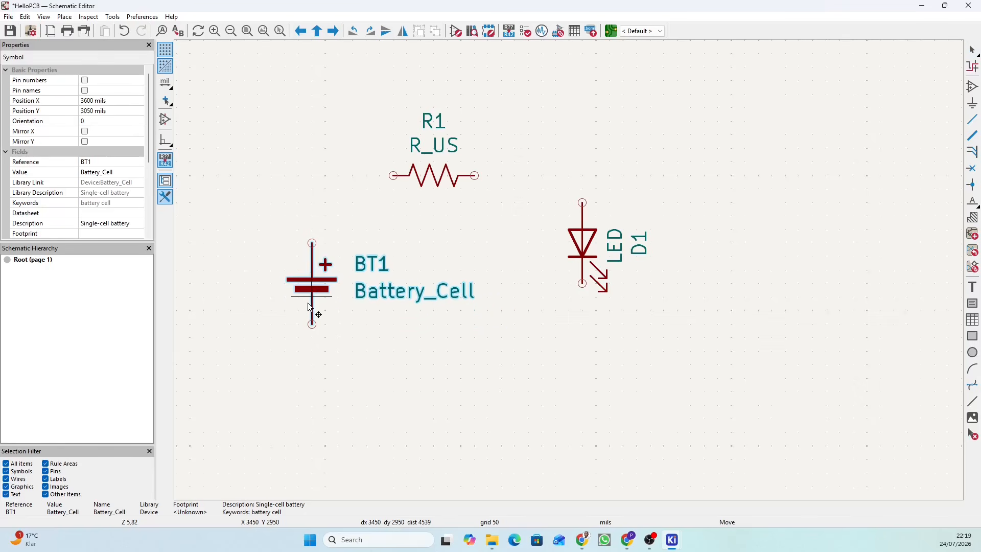
pyautogui.click(308, 305)
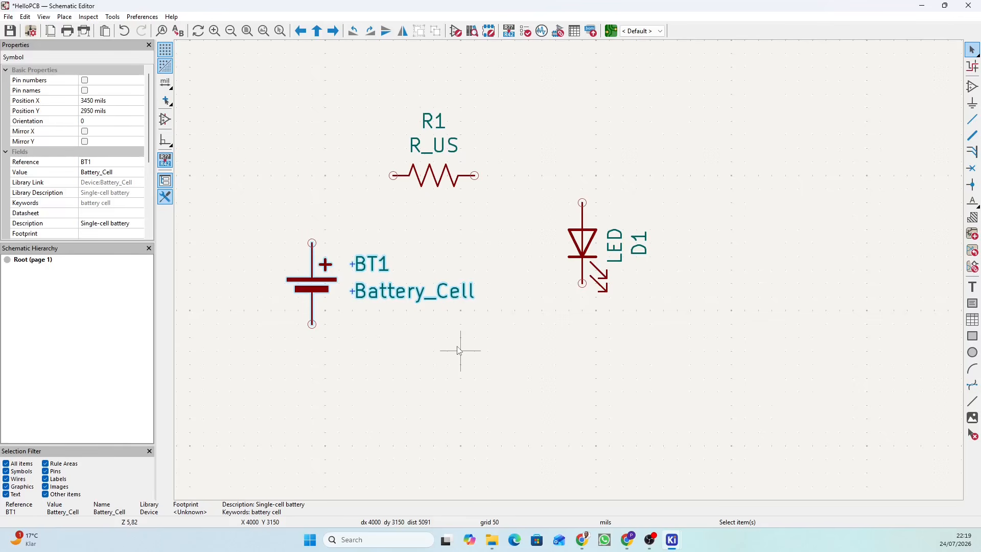
pyautogui.press('Escape')
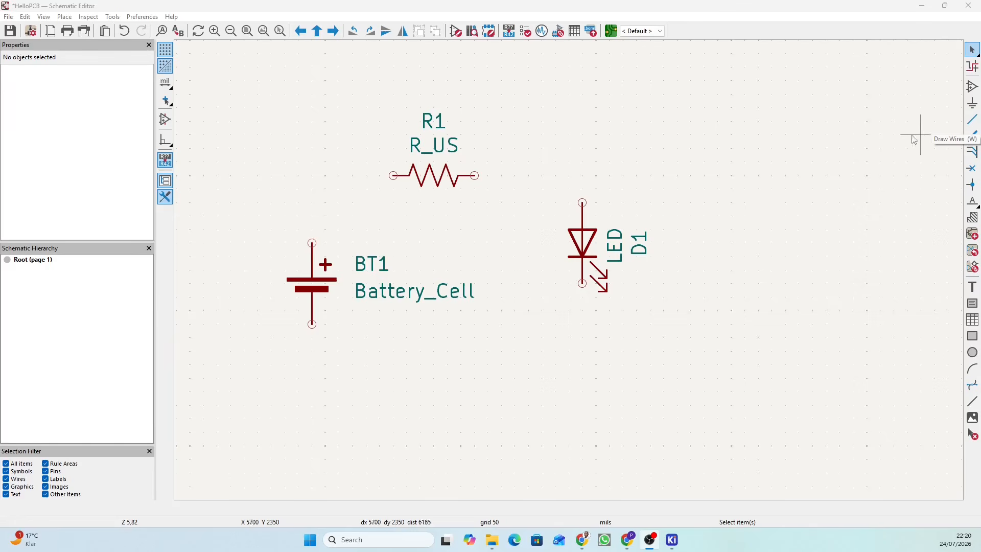
pyautogui.click(973, 121)
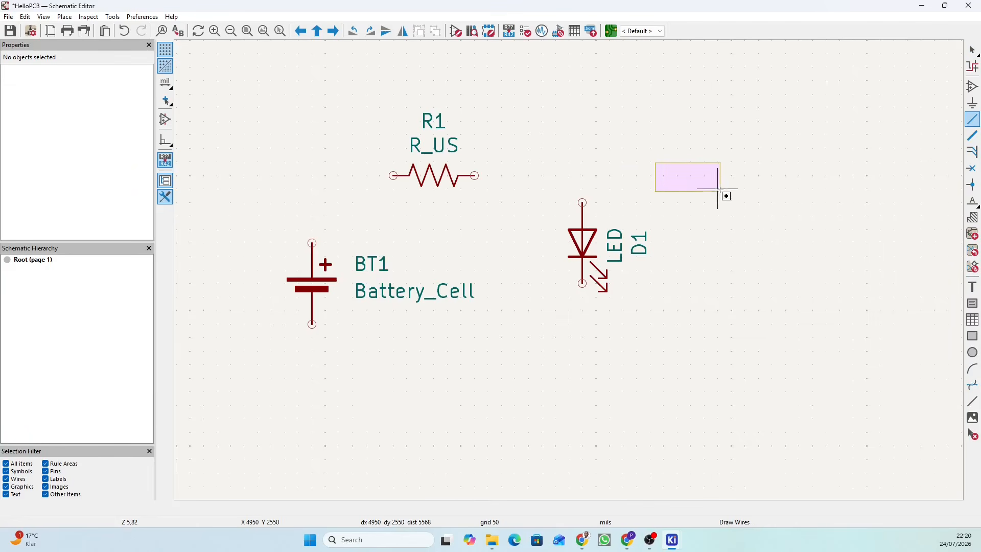
pyautogui.moveTo(720, 189); pyautogui.dragTo(722, 195)
pyautogui.moveTo(720, 161)
pyautogui.mouseDown()
pyautogui.moveTo(745, 153)
pyautogui.moveTo(796, 209)
pyautogui.mouseUp()
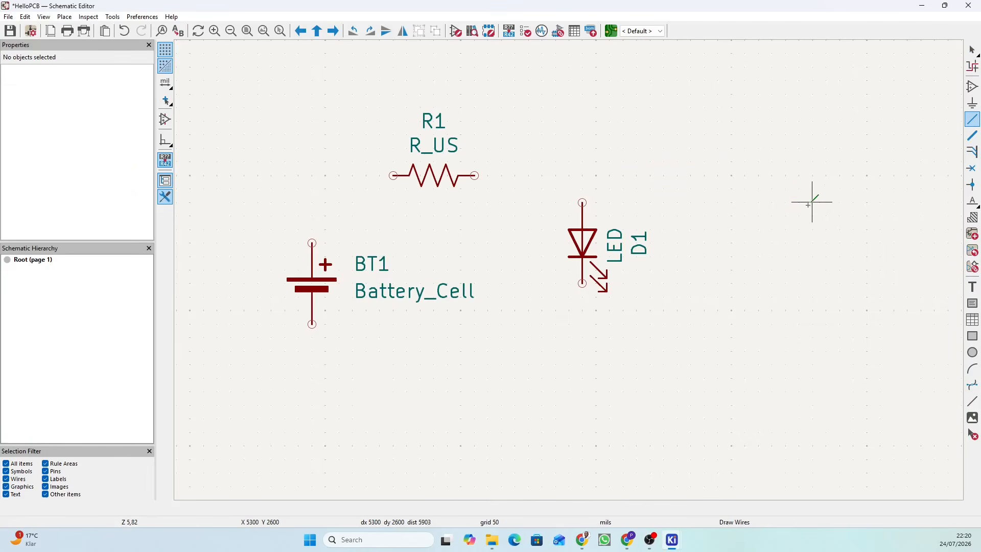
pyautogui.press('Escape')
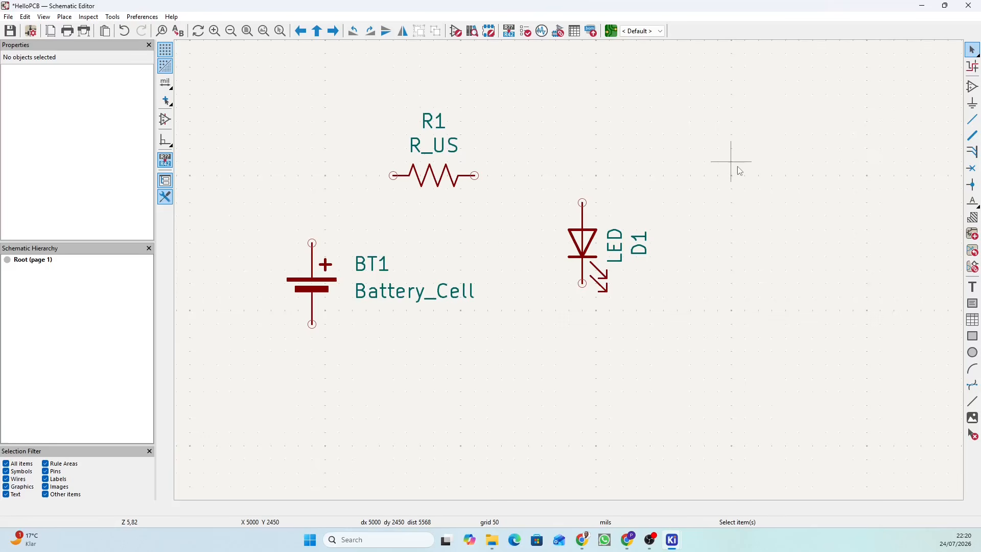
# - Wire one end of the resistor to the LED's upper pin and the other end to the battery's positive terminal
pyautogui.press('w')
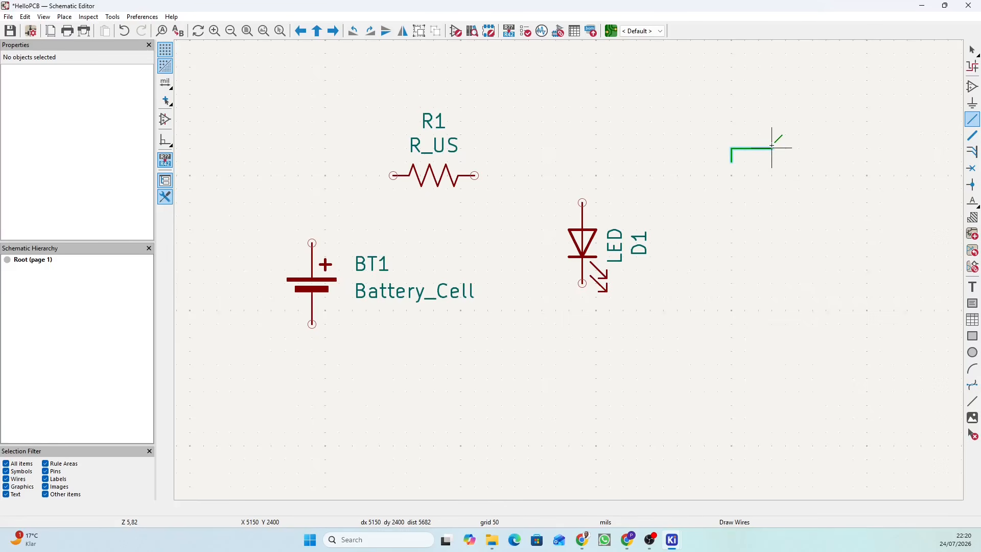
pyautogui.press('Escape')
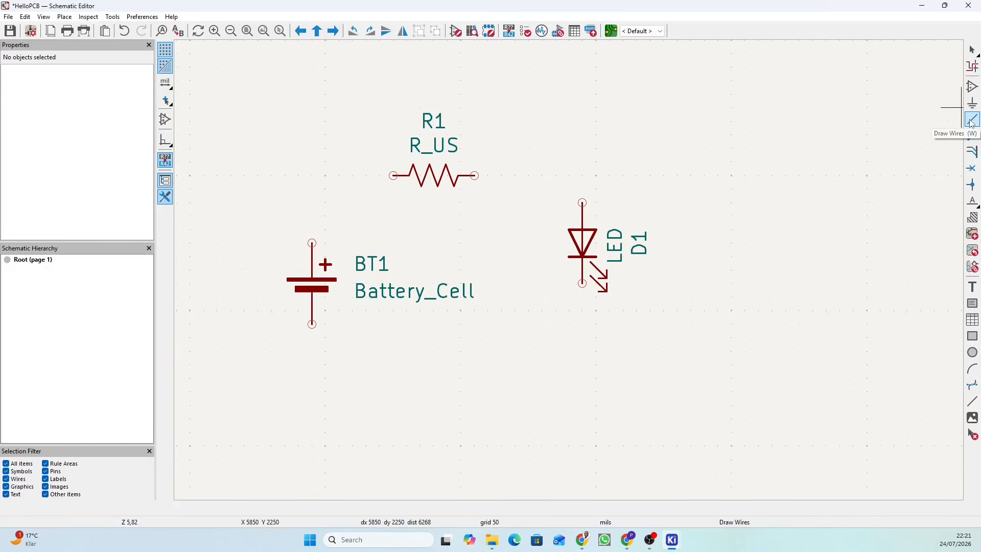
pyautogui.click(474, 176)
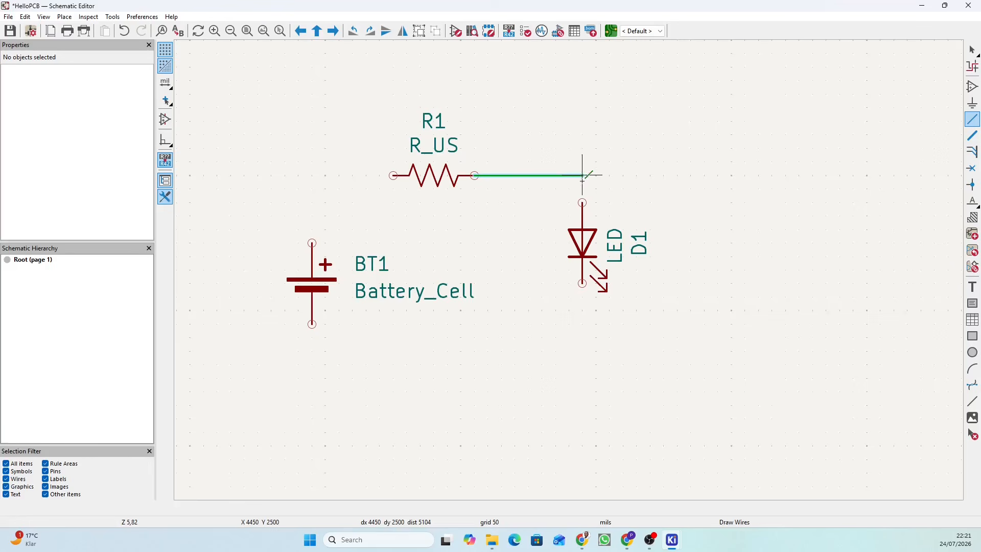
pyautogui.click(582, 203)
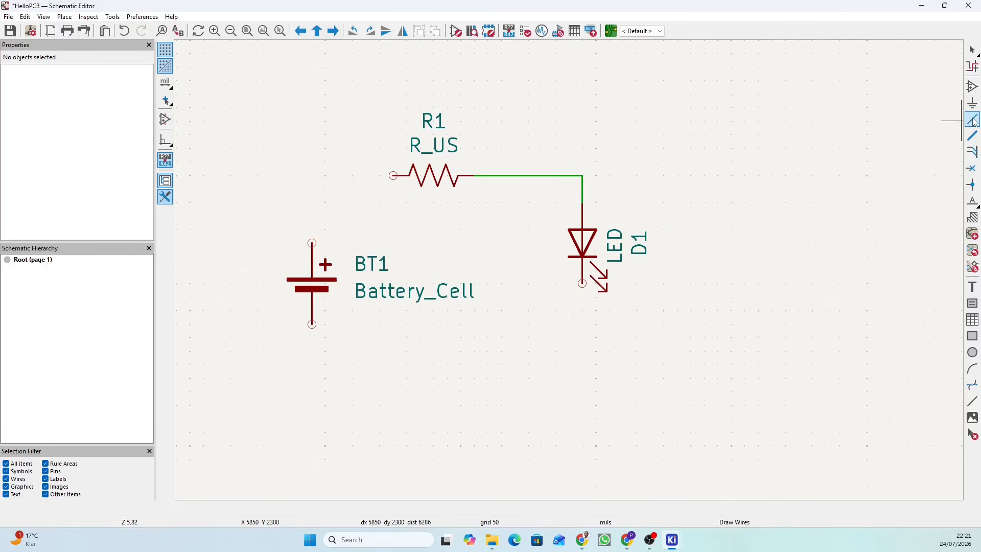
pyautogui.click(393, 175)
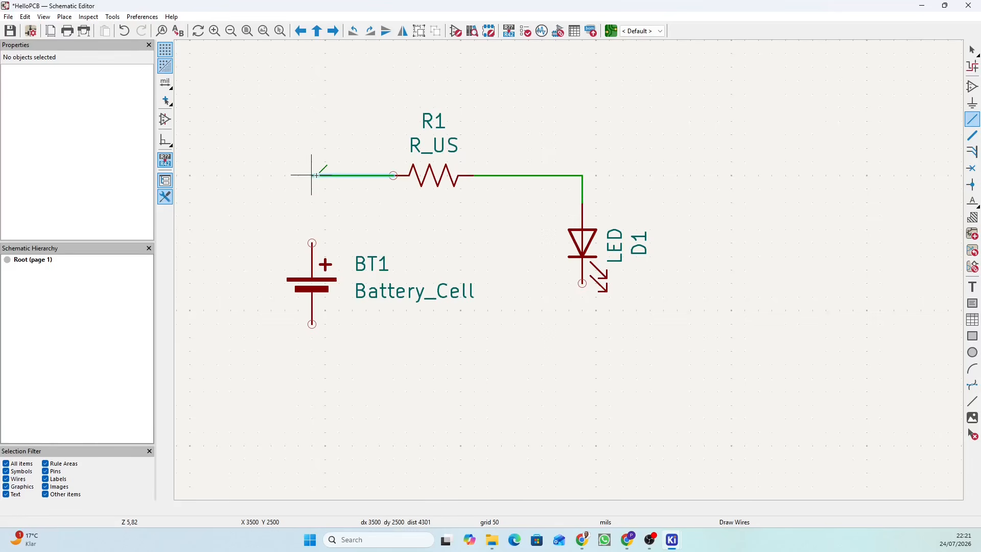
pyautogui.click(312, 242)
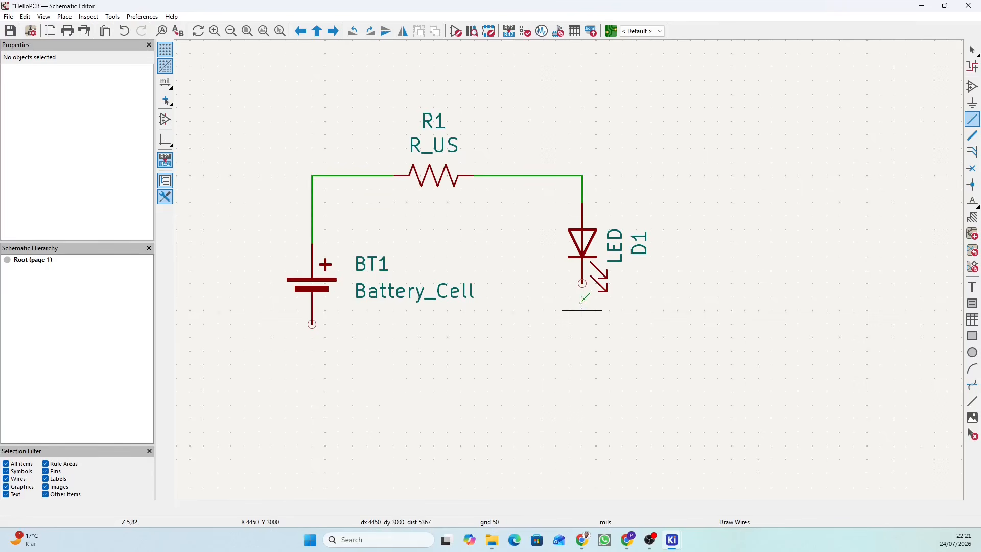
# - Wire the LED's lower pin to the battery's negative terminal, routing the wire horizontally below both symbols
pyautogui.click(582, 283)
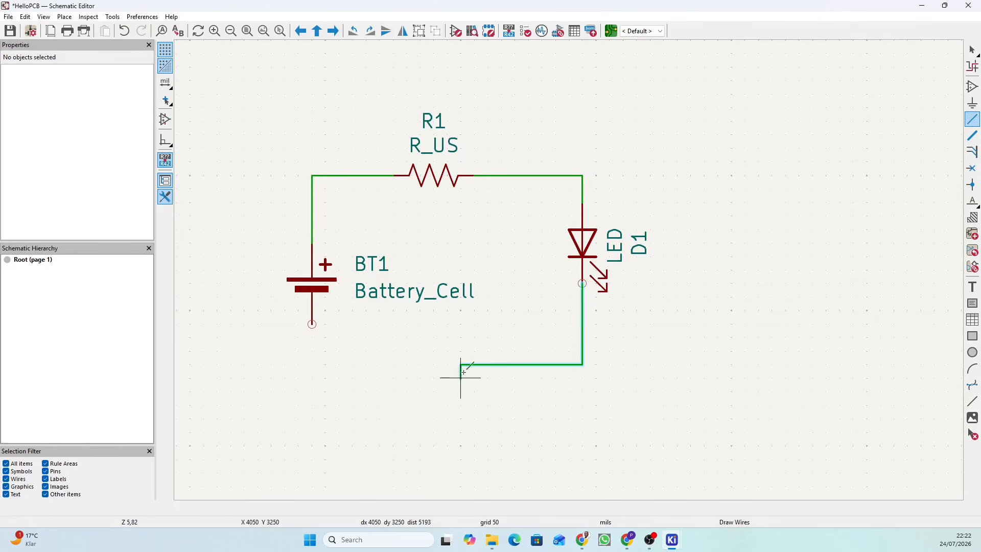
pyautogui.click(312, 365)
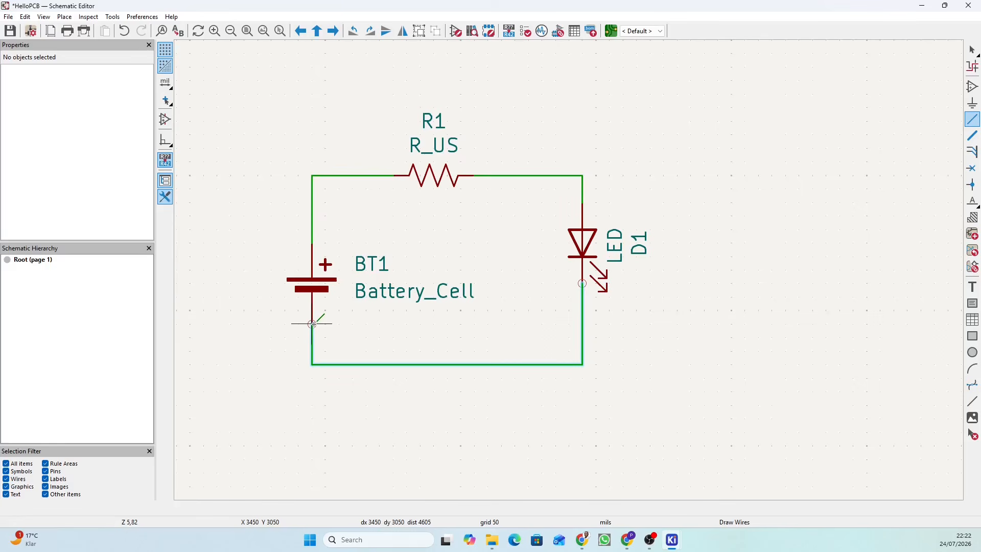
pyautogui.click(312, 323)
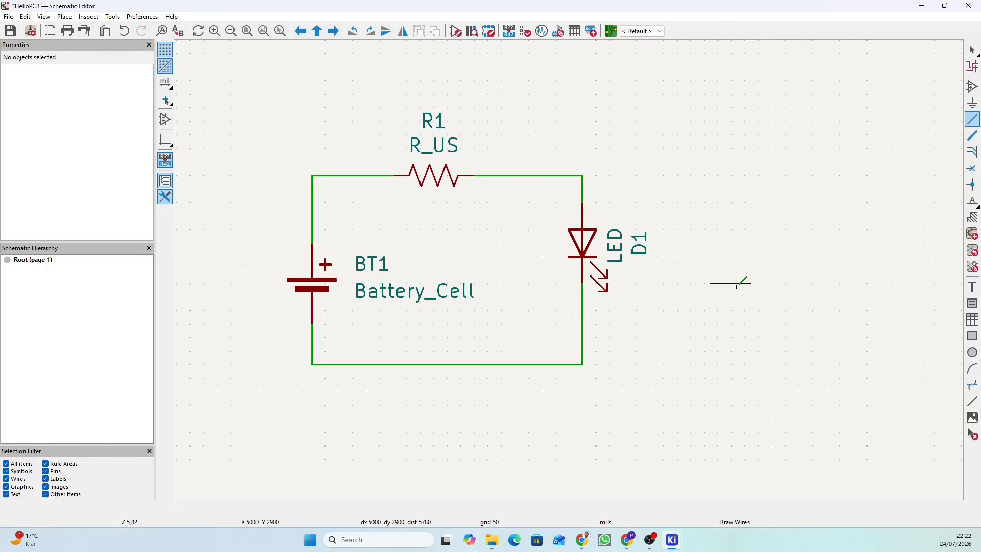
# - Save the schematic and check the wired circuit on the full sheet
pyautogui.click(10, 31)
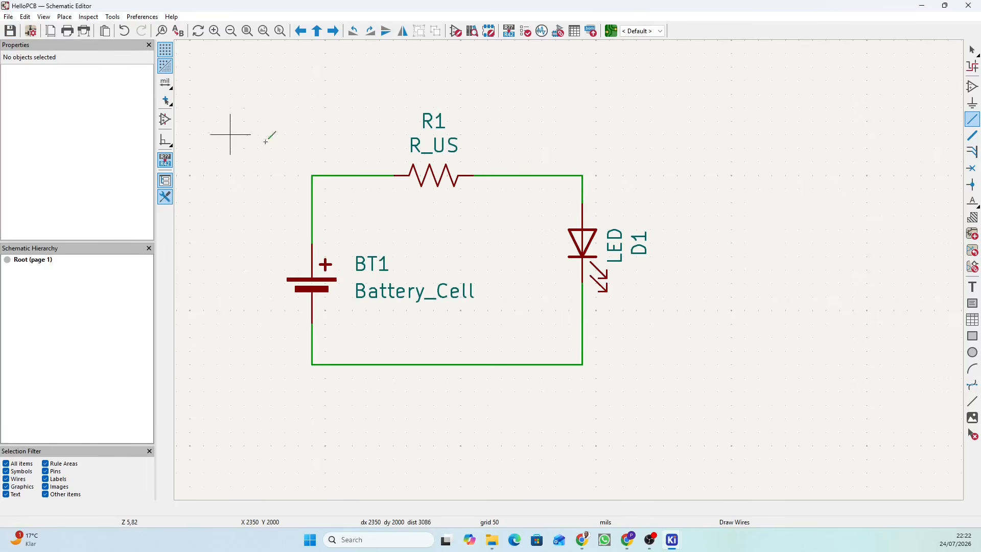
pyautogui.click(247, 30)
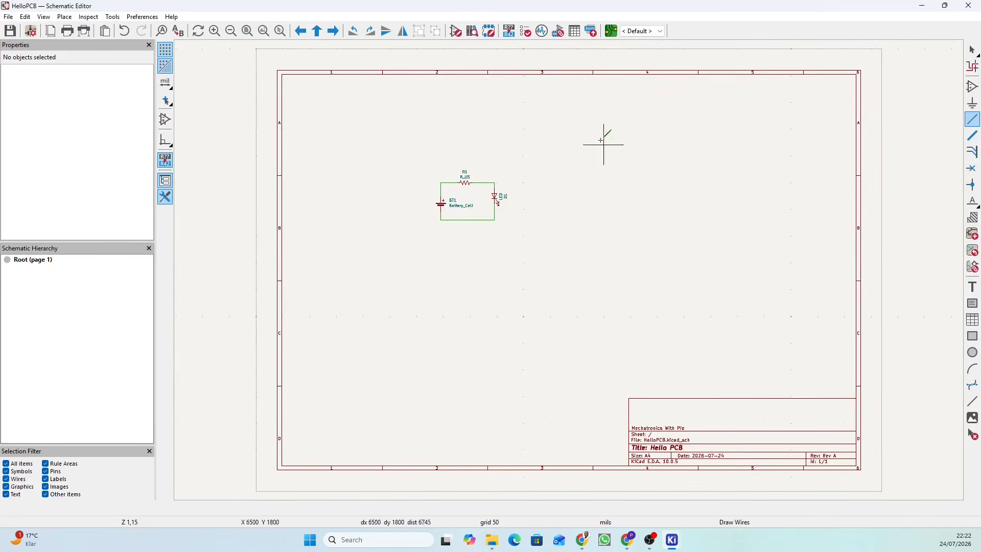
pyautogui.scroll(6, 497, 198)
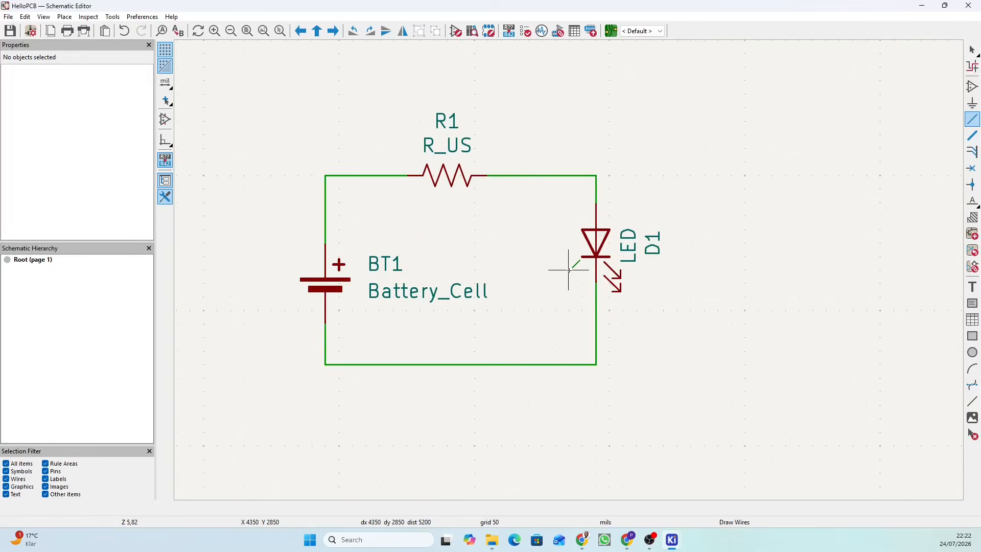
pyautogui.moveTo(536, 267); pyautogui.dragTo(596, 285, button='middle')
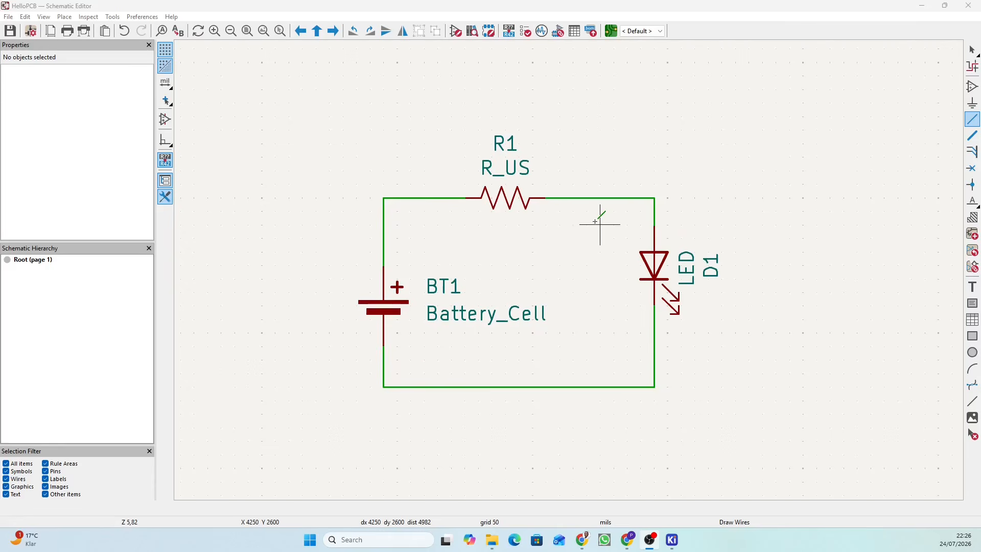
# - Place a +5V power symbol directly above the circuit's upper-left wire corner, at X 3450, Y 2350 mils
pyautogui.click(973, 103)
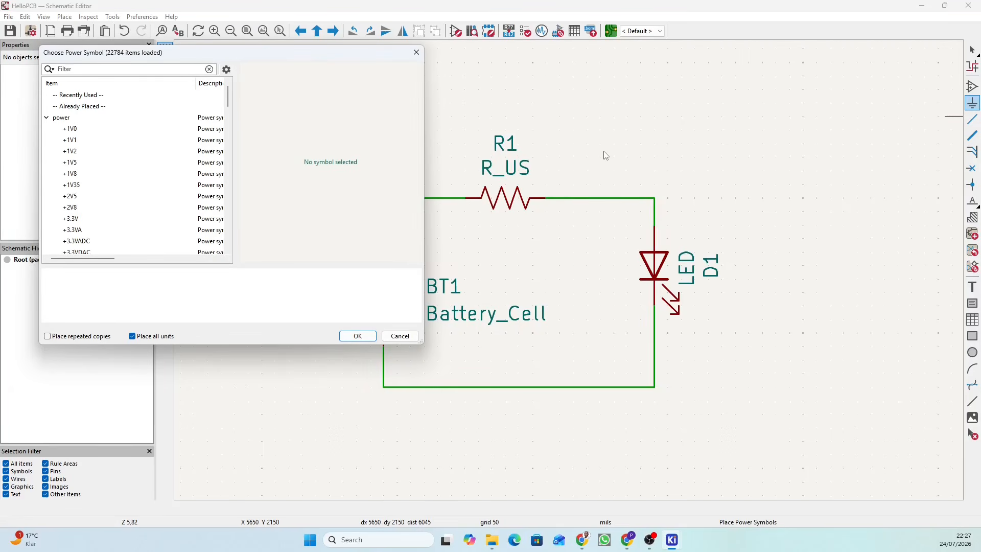
pyautogui.moveTo(229, 59); pyautogui.dragTo(729, 121)
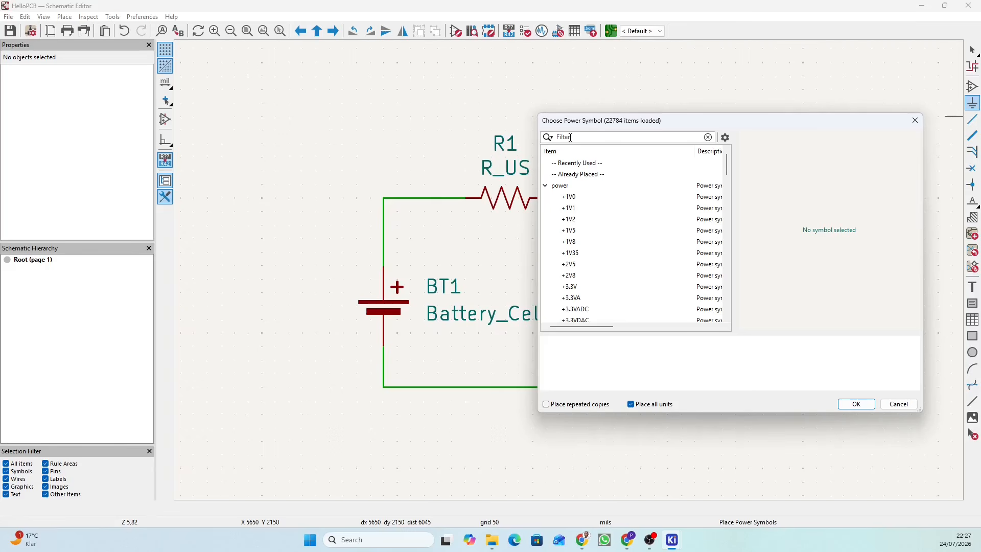
pyautogui.write('5v')
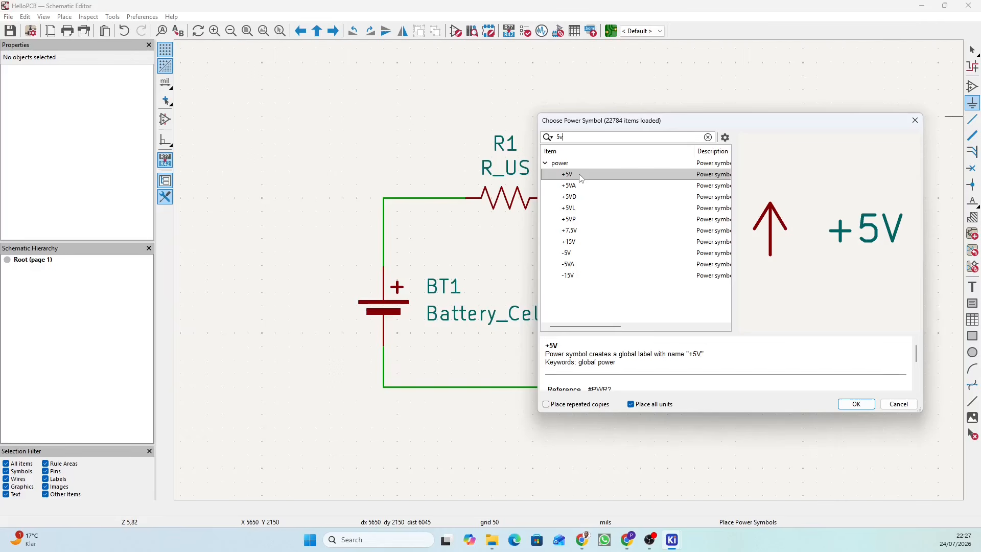
pyautogui.click(579, 176)
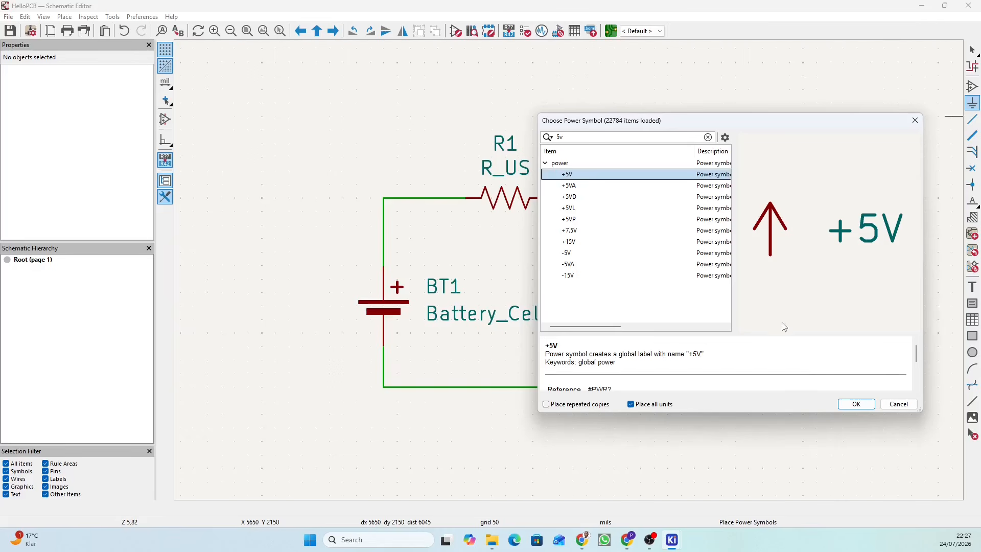
pyautogui.click(856, 405)
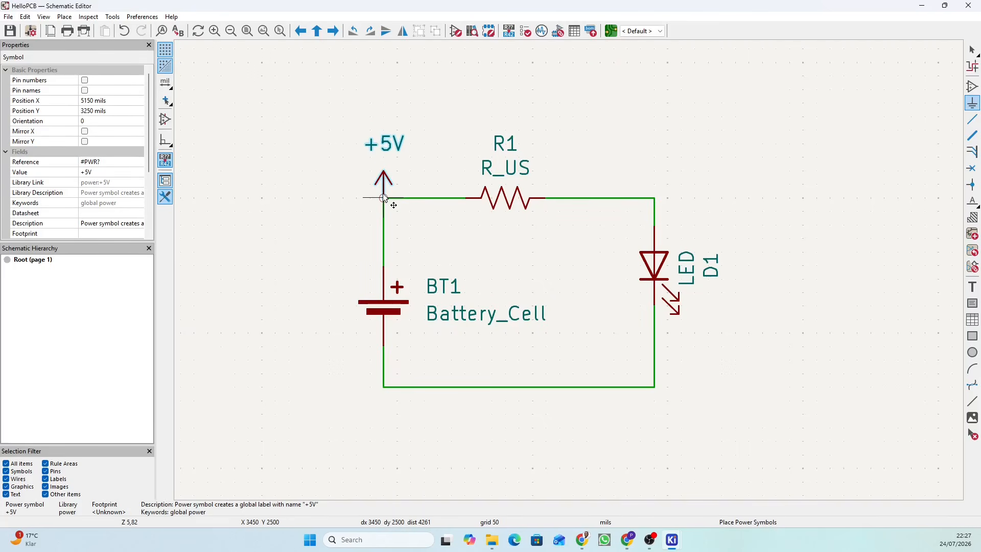
pyautogui.click(384, 157)
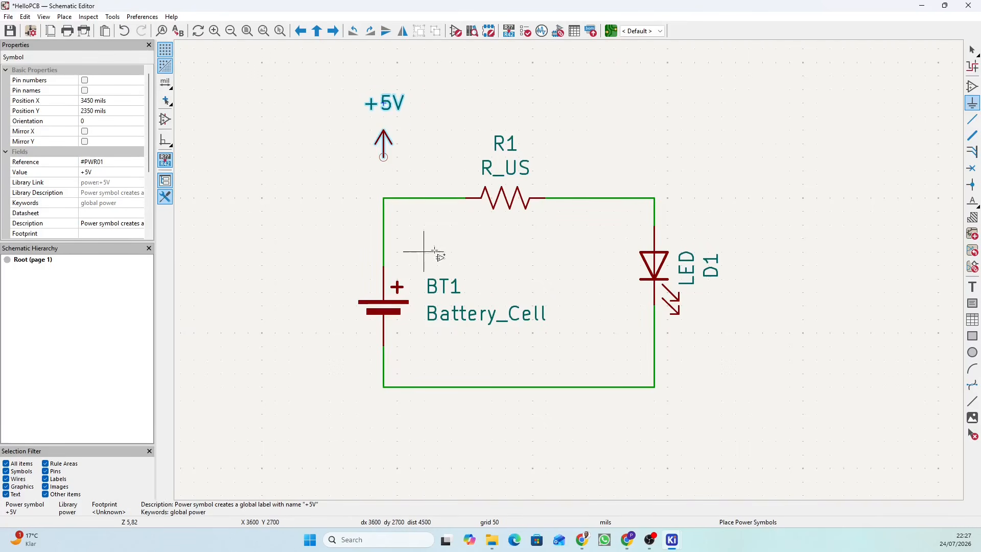
# - Place a GND power symbol directly below the circuit's lower-left wire corner, at X 3450, Y 3300 mils
pyautogui.click(915, 134)
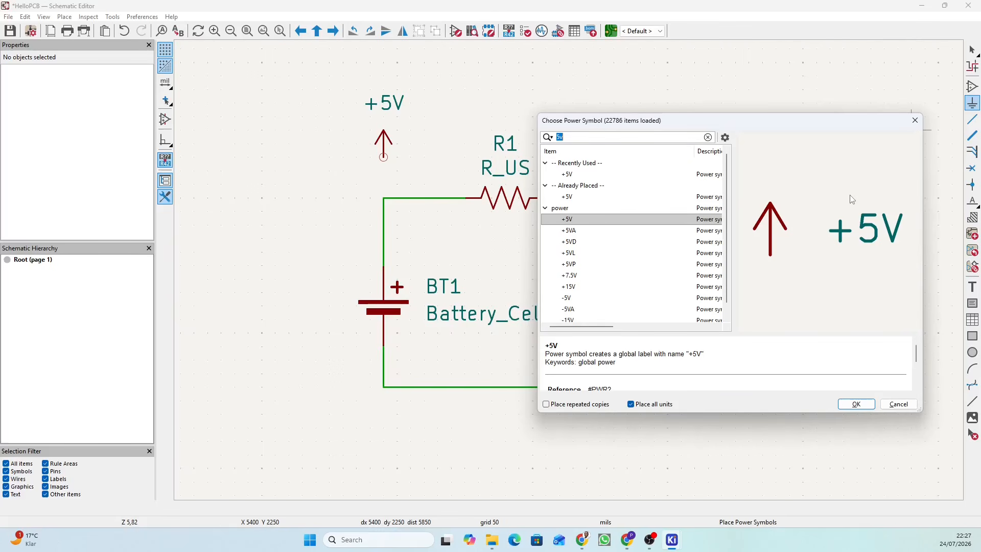
pyautogui.write('gnd')
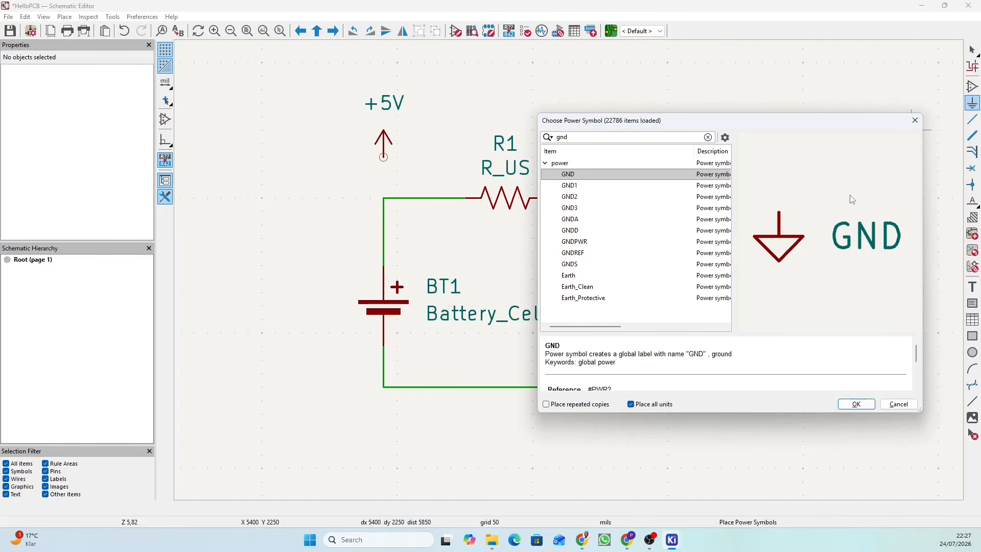
pyautogui.click(577, 178)
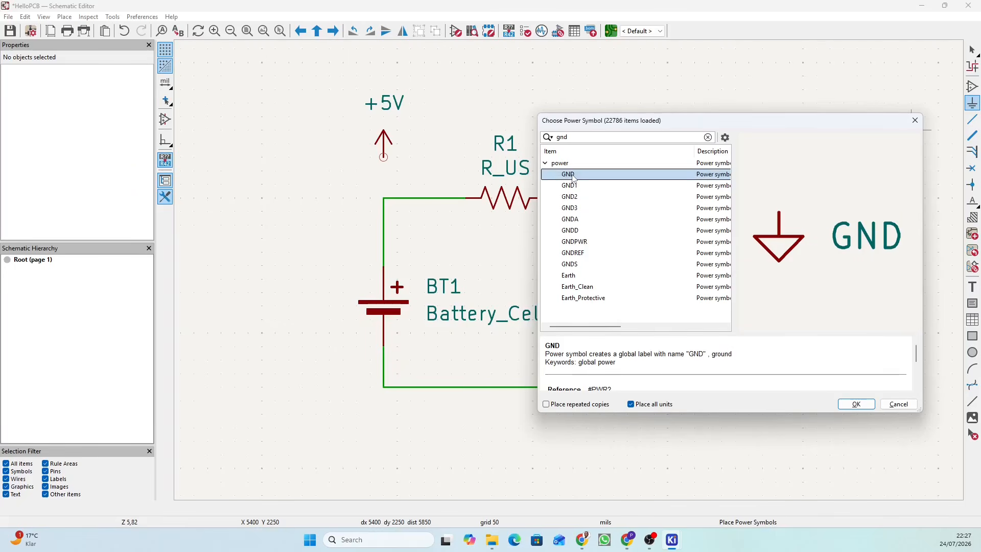
pyautogui.click(856, 404)
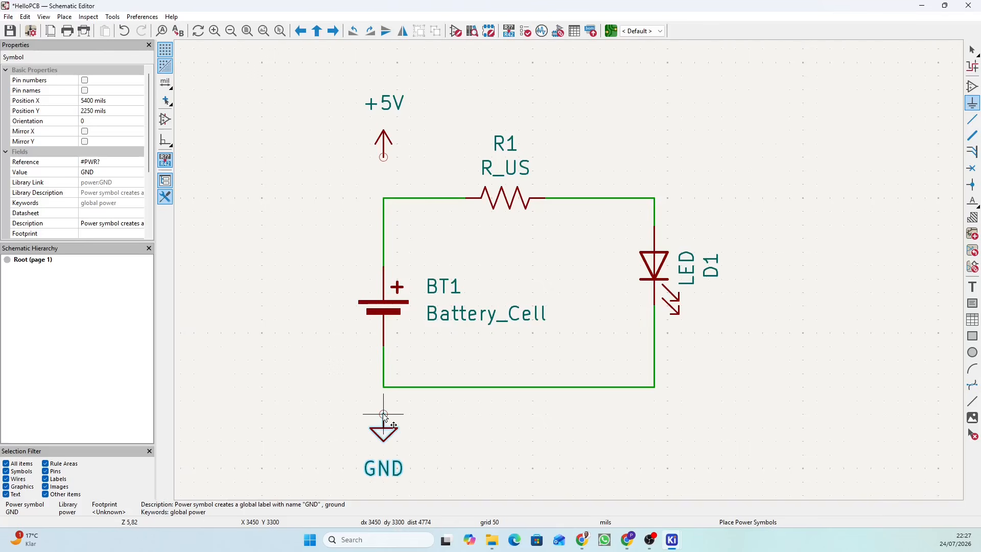
pyautogui.click(384, 415)
# - Wire the +5V and GND symbols to the nearest left-hand corners of the circuit and save the schematic
pyautogui.click(972, 119)
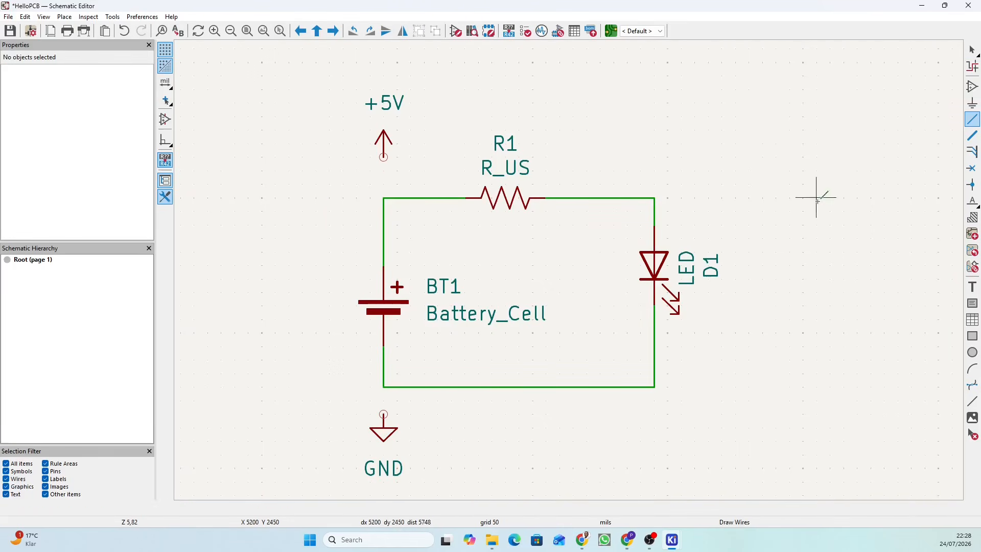
pyautogui.click(384, 157)
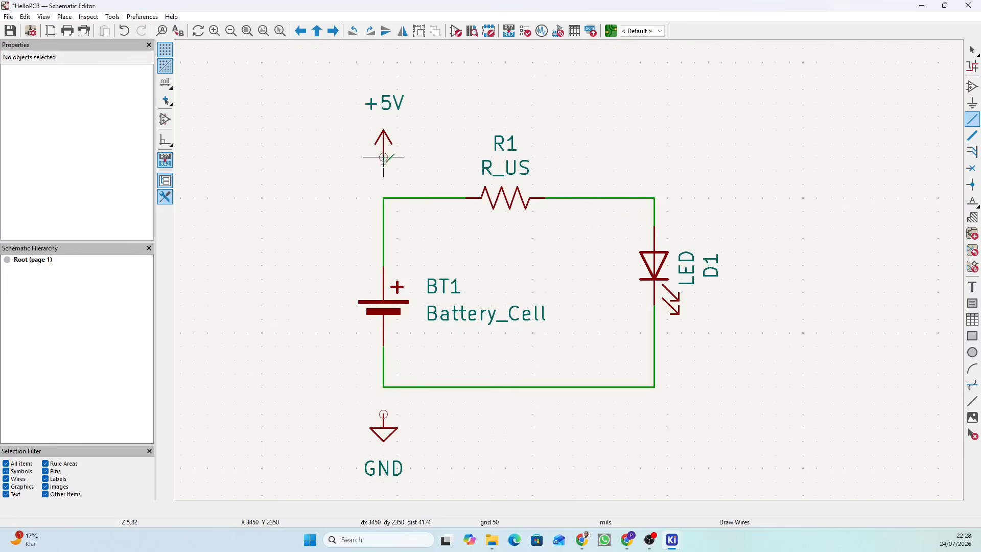
pyautogui.click(384, 198)
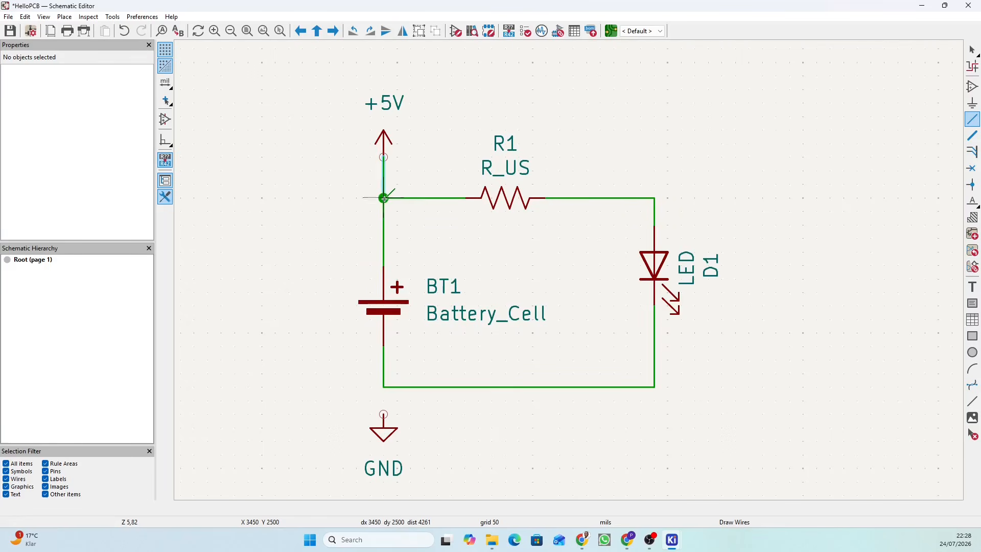
pyautogui.click(383, 414)
pyautogui.click(384, 386)
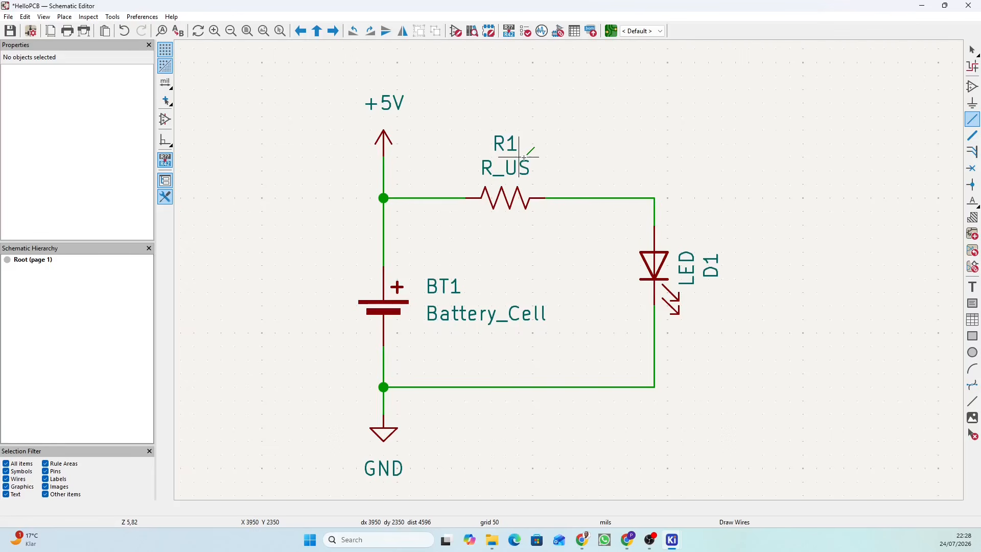
pyautogui.press('Escape')
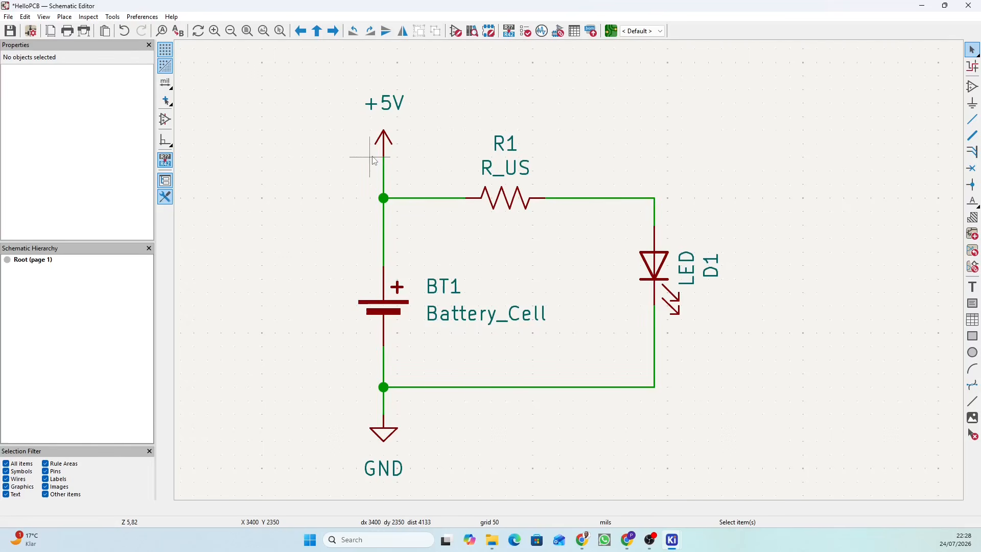
pyautogui.click(10, 31)
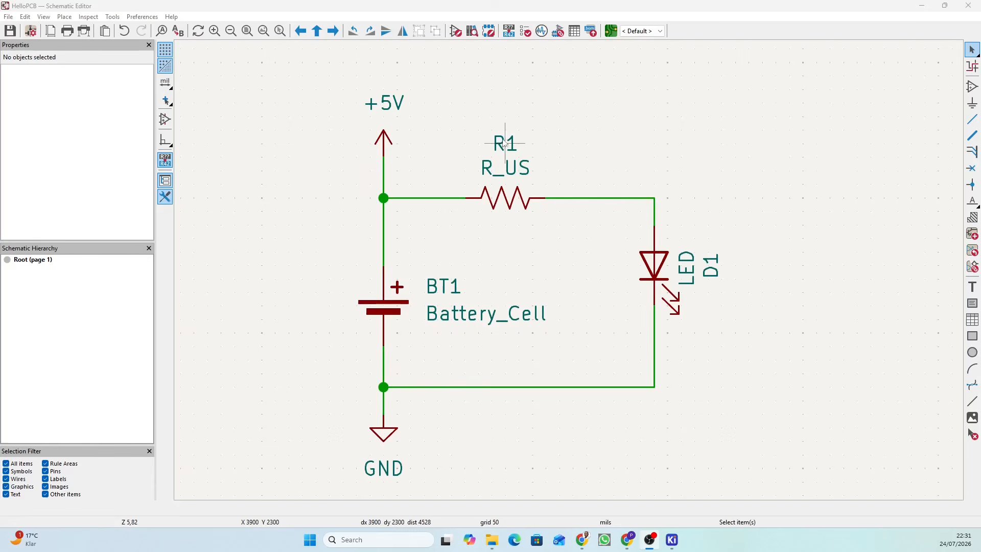
# - Annotate the entire schematic, keeping existing annotations and sorting symbols by X position
pyautogui.click(509, 32)
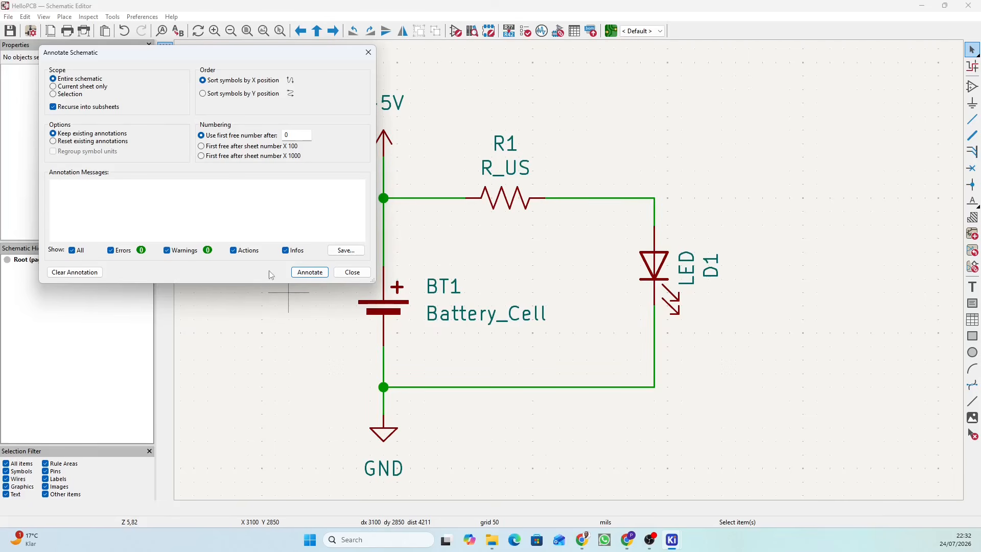
pyautogui.click(310, 272)
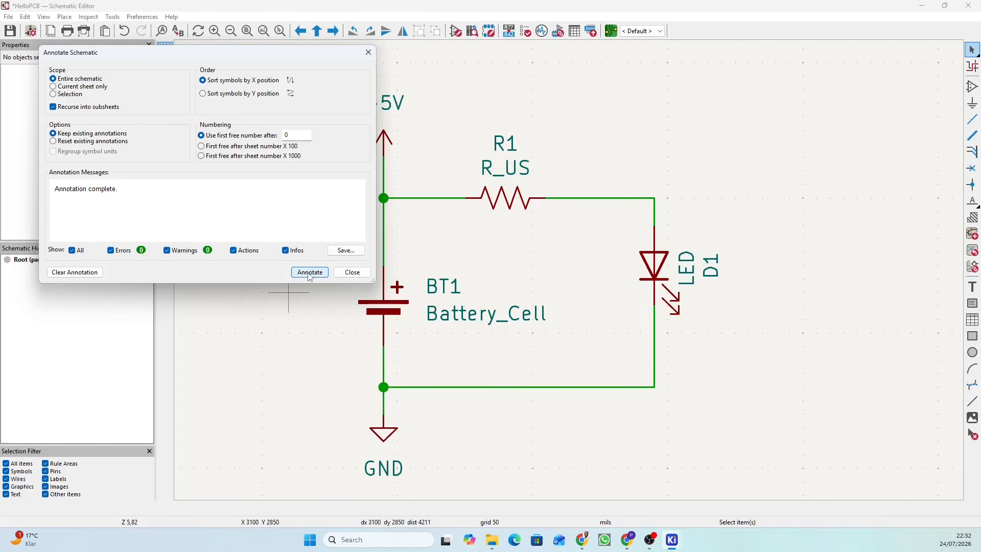
pyautogui.moveTo(54, 189); pyautogui.dragTo(118, 186)
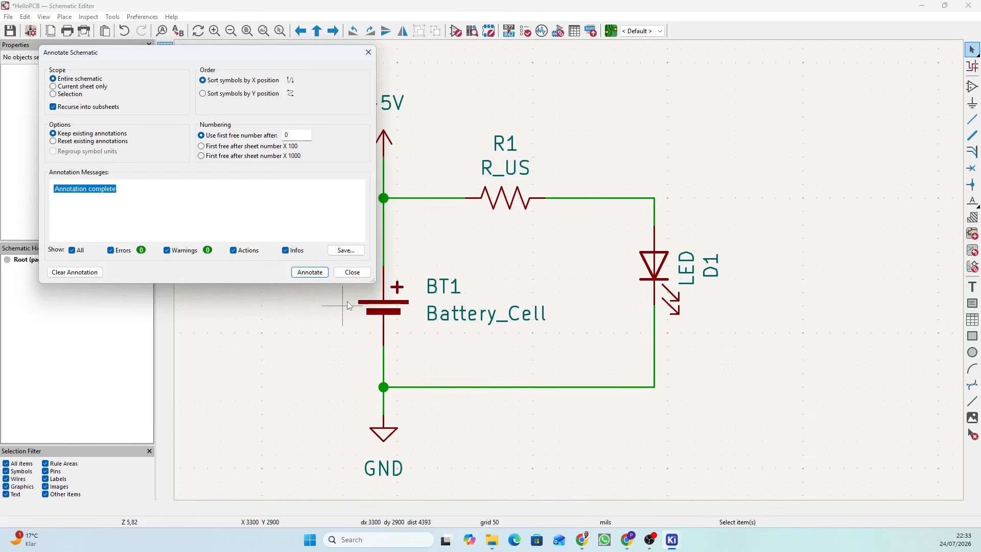
pyautogui.click(353, 273)
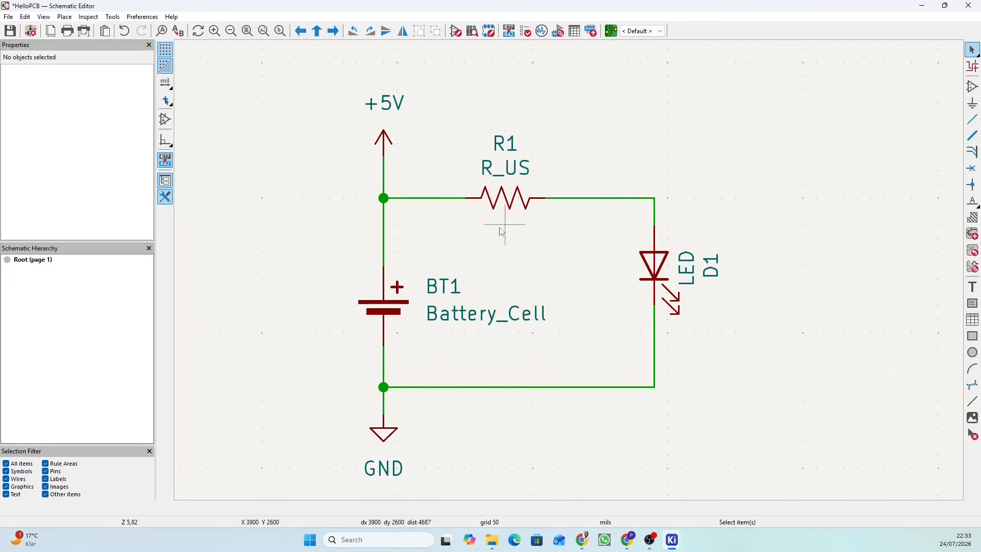
# - Set the value of resistor R1 to 470R in its symbol properties
pyautogui.click(505, 201)
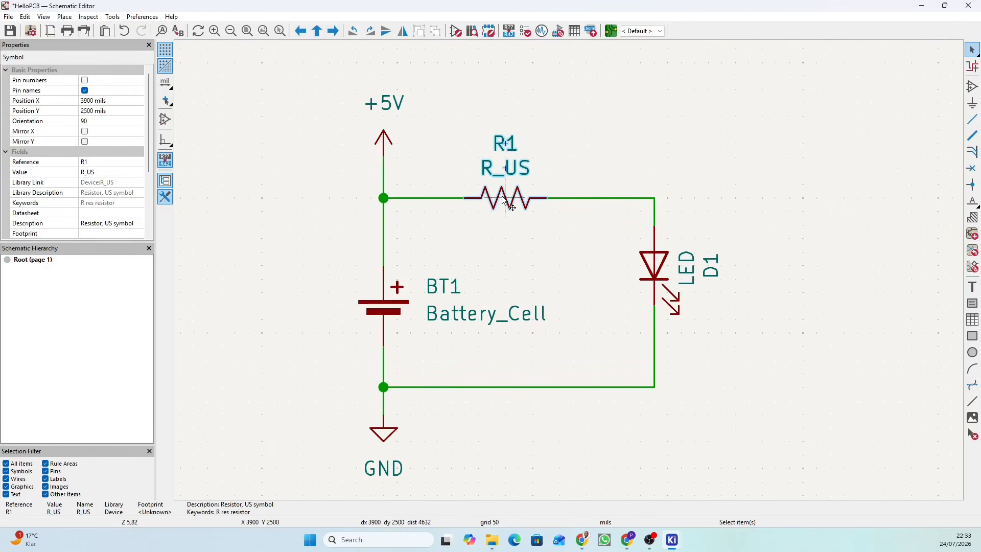
pyautogui.doubleClick(505, 200)
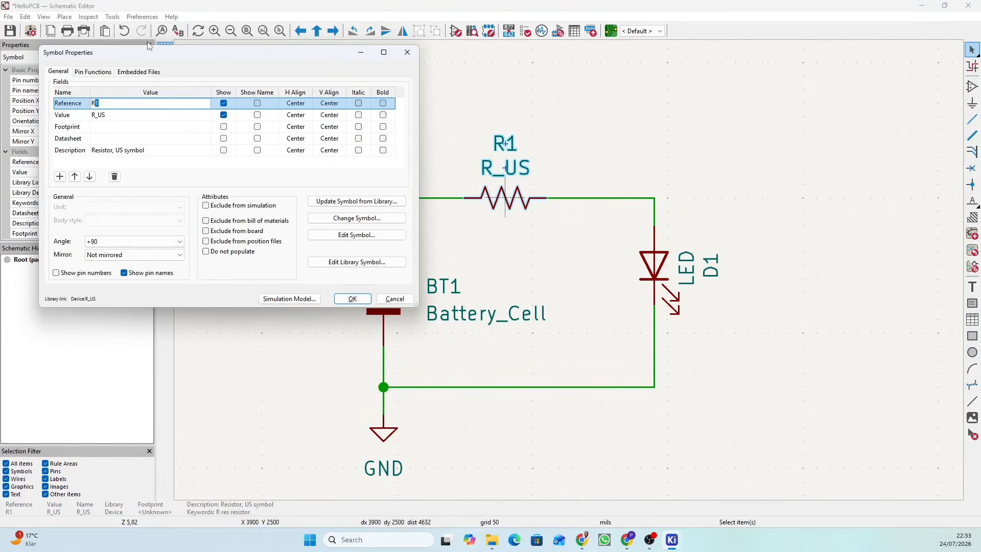
pyautogui.moveTo(153, 55); pyautogui.dragTo(670, 102)
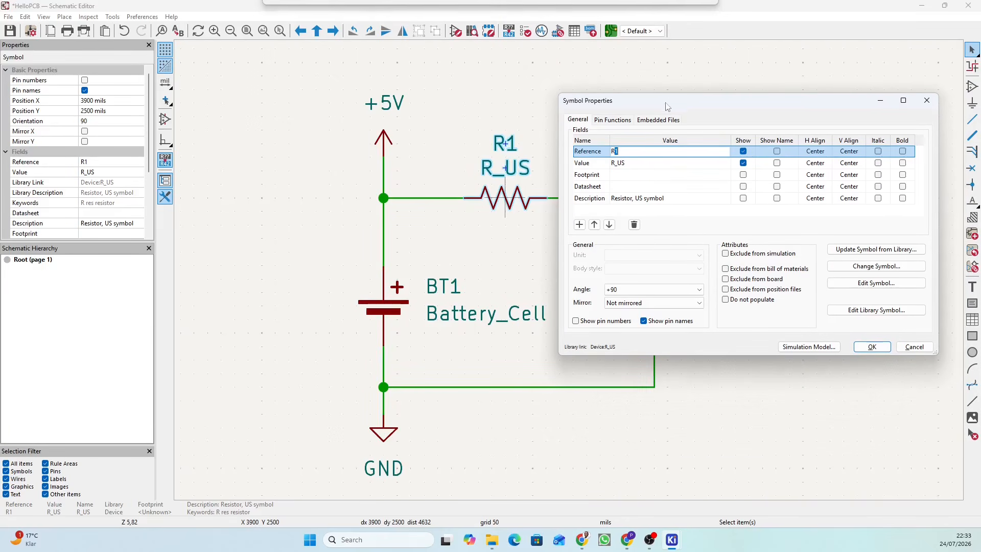
pyautogui.click(626, 165)
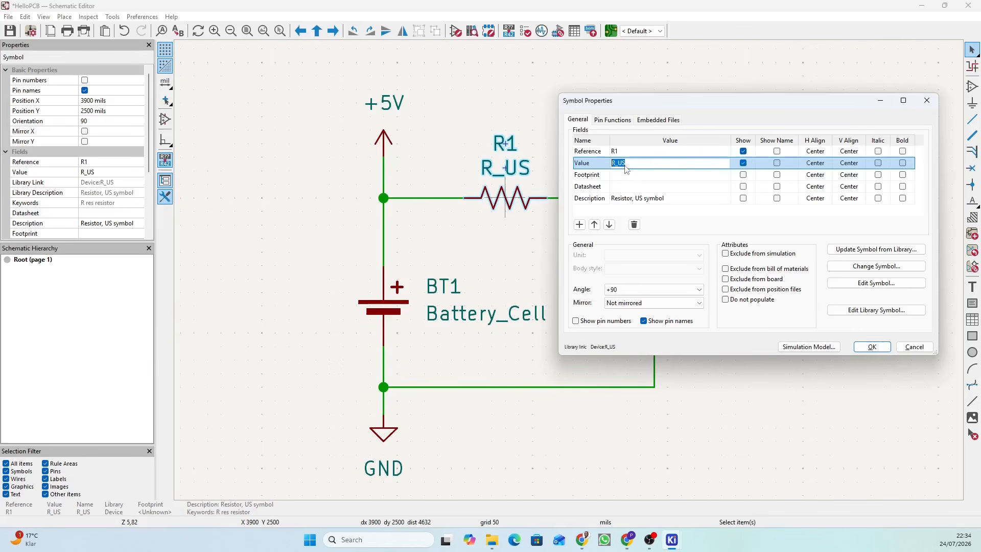
pyautogui.write('470R')
pyautogui.click(868, 348)
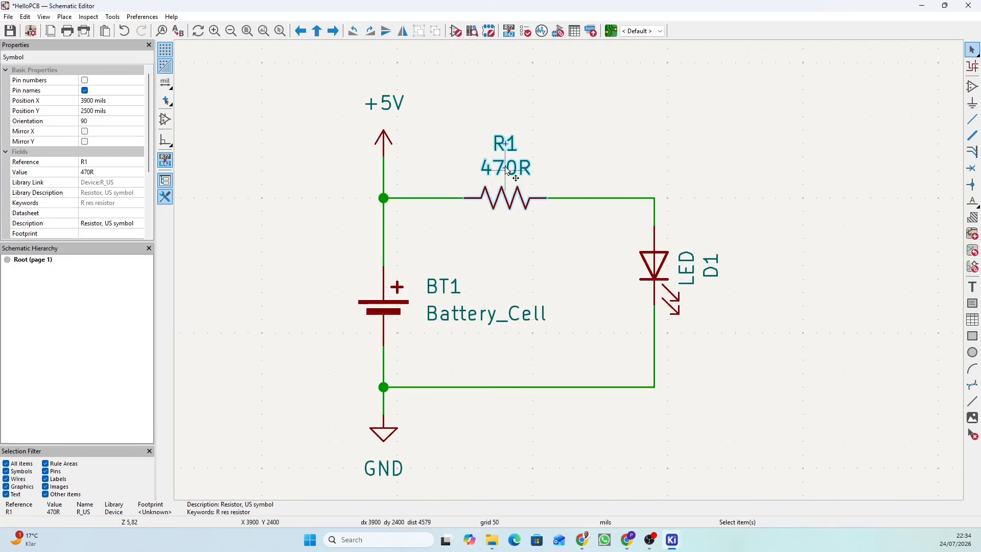
# - Change the value field of LED D1 to RED
pyautogui.click(687, 274)
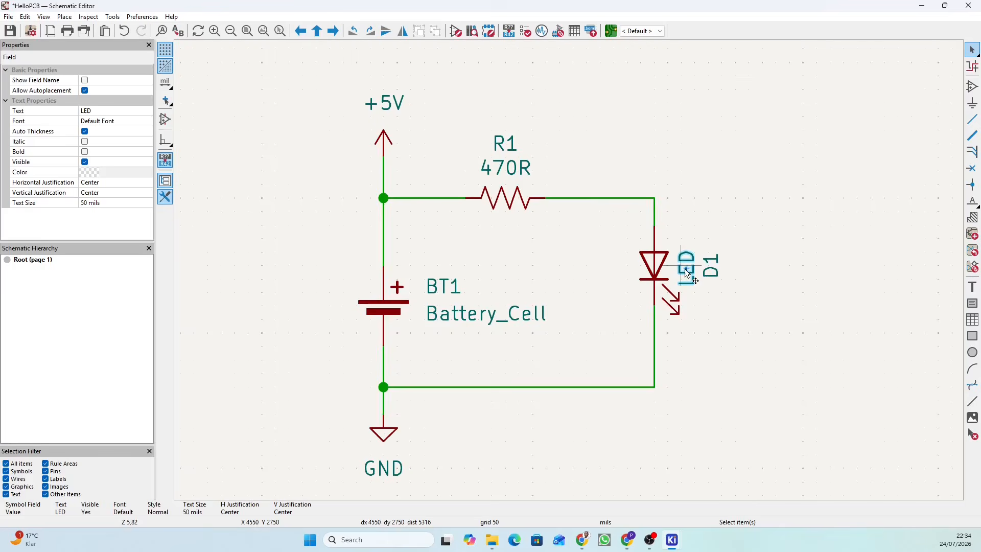
pyautogui.doubleClick(687, 274)
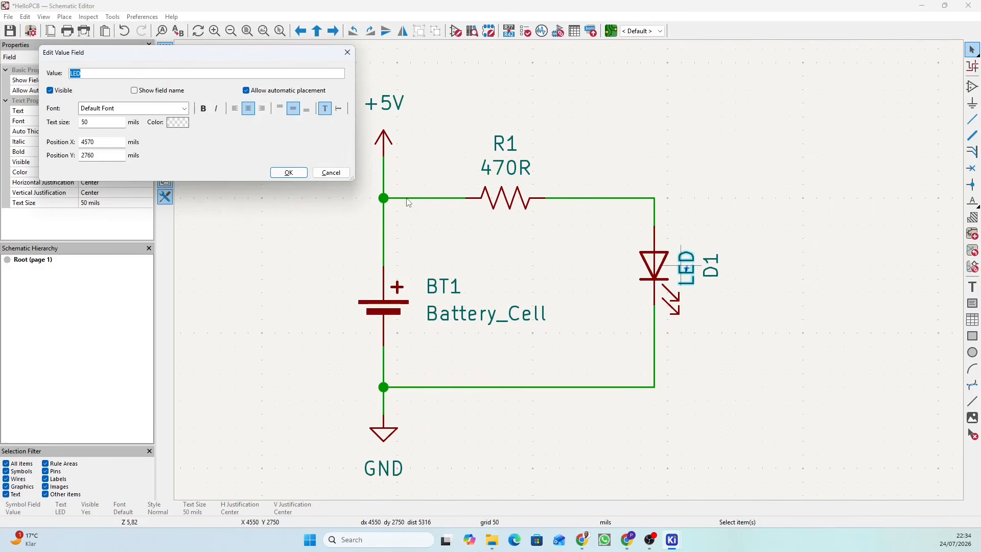
pyautogui.write('RED')
pyautogui.click(289, 172)
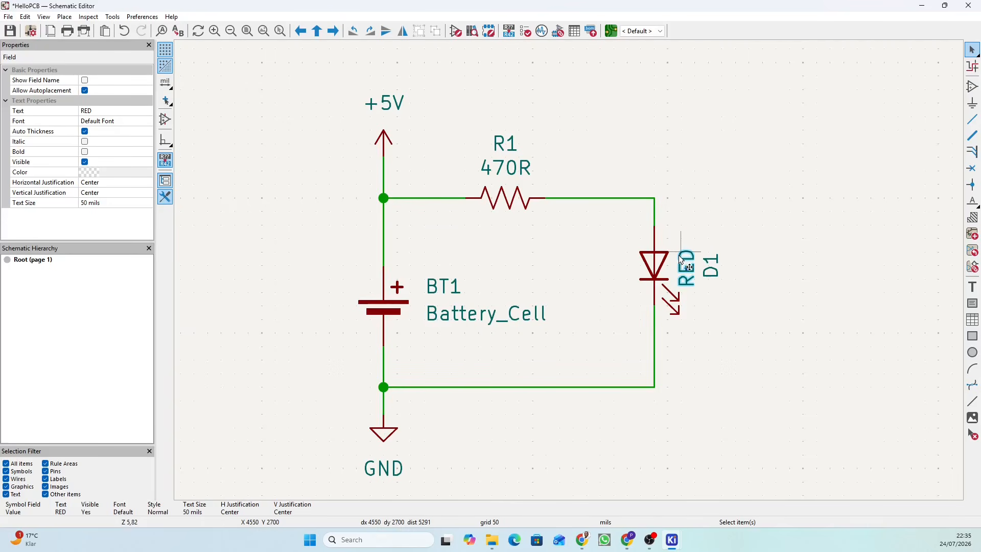
# - Change the value field of battery BT1 to 5V
pyautogui.click(465, 320)
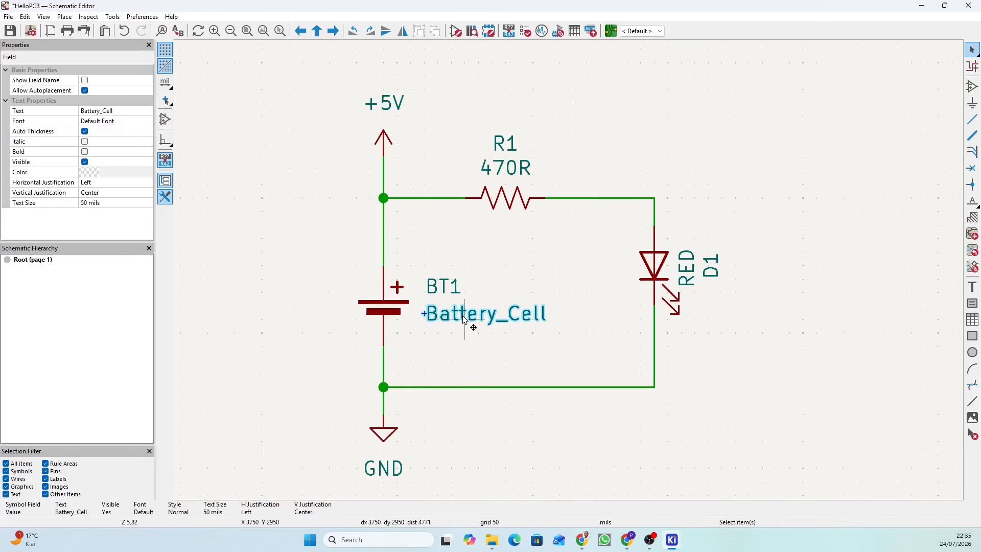
pyautogui.doubleClick(465, 320)
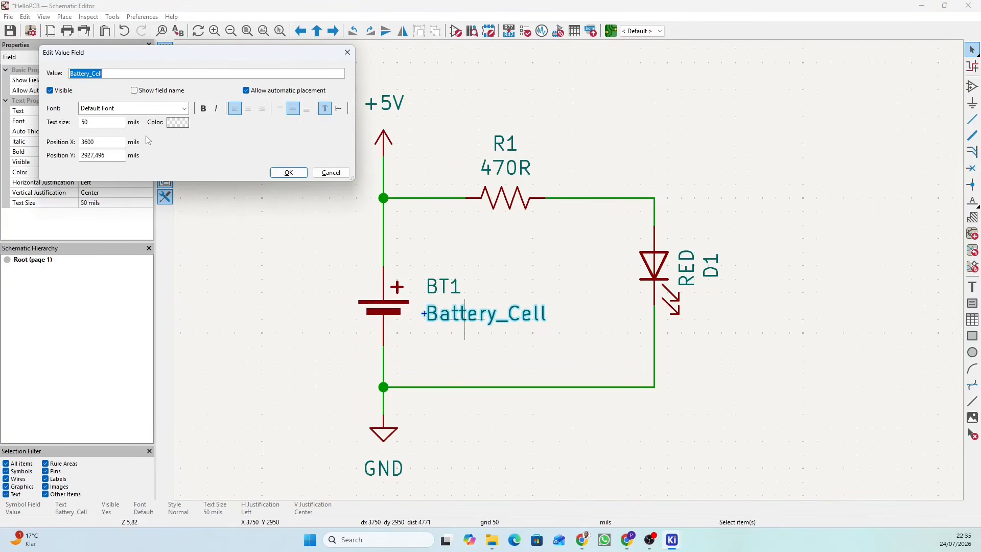
pyautogui.write('5V')
pyautogui.click(289, 173)
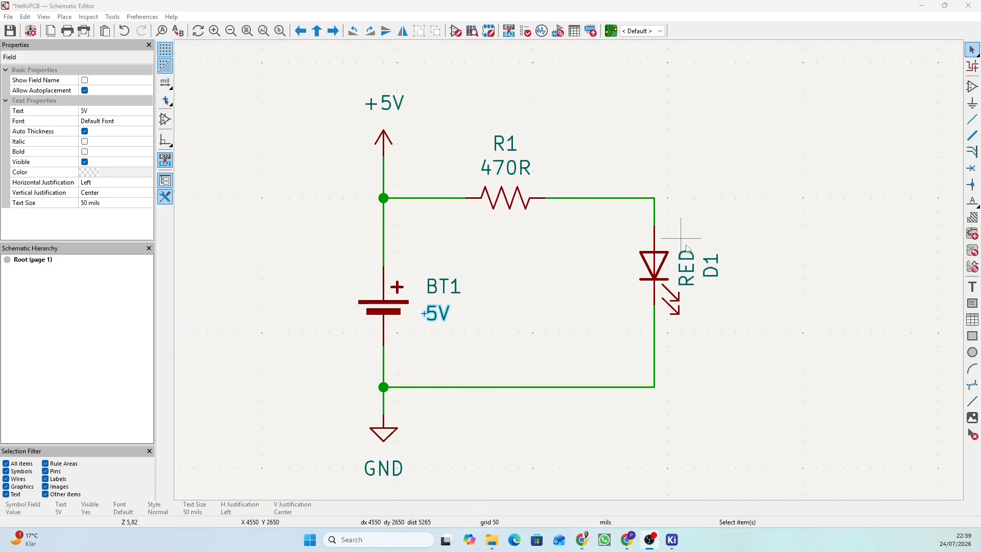
# - Open the footprint assignment tool and browse the Capacitor_SMD and Connector footprint libraries for the schematic symbols
pyautogui.click(558, 34)
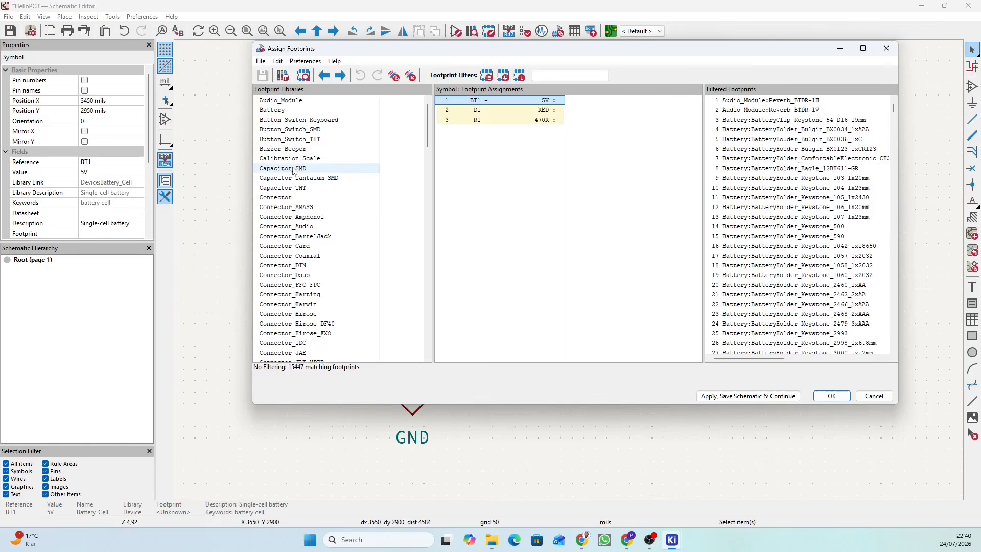
pyautogui.click(294, 170)
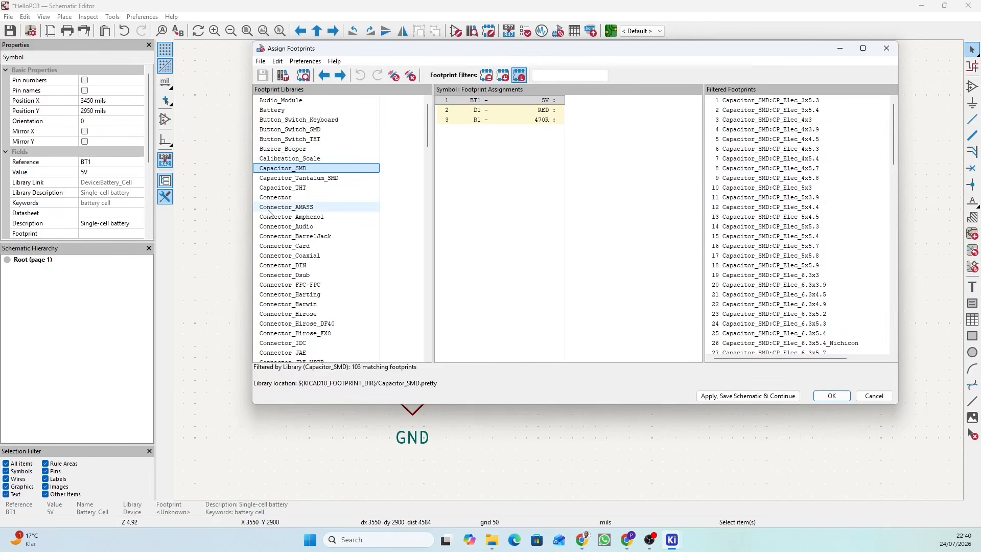
pyautogui.click(283, 199)
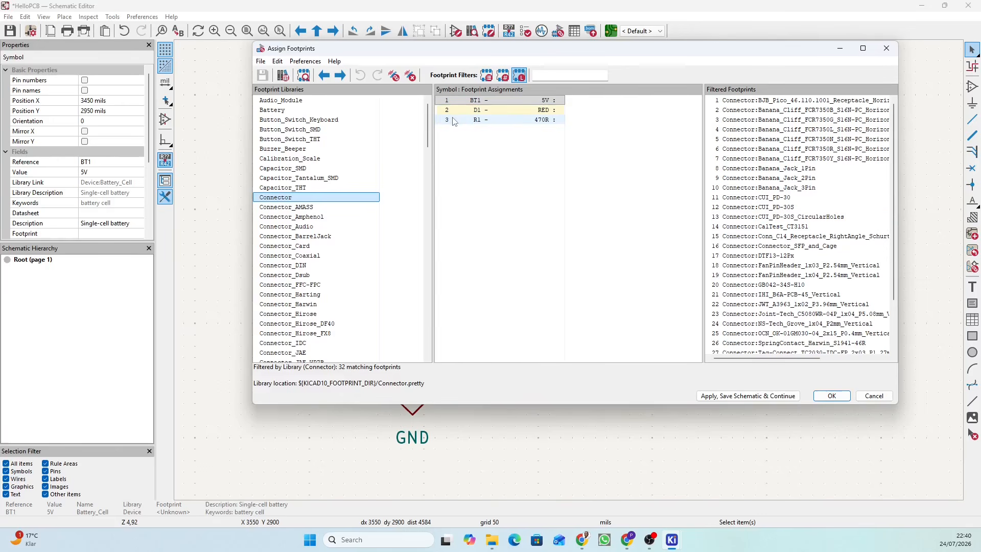
pyautogui.click(453, 102)
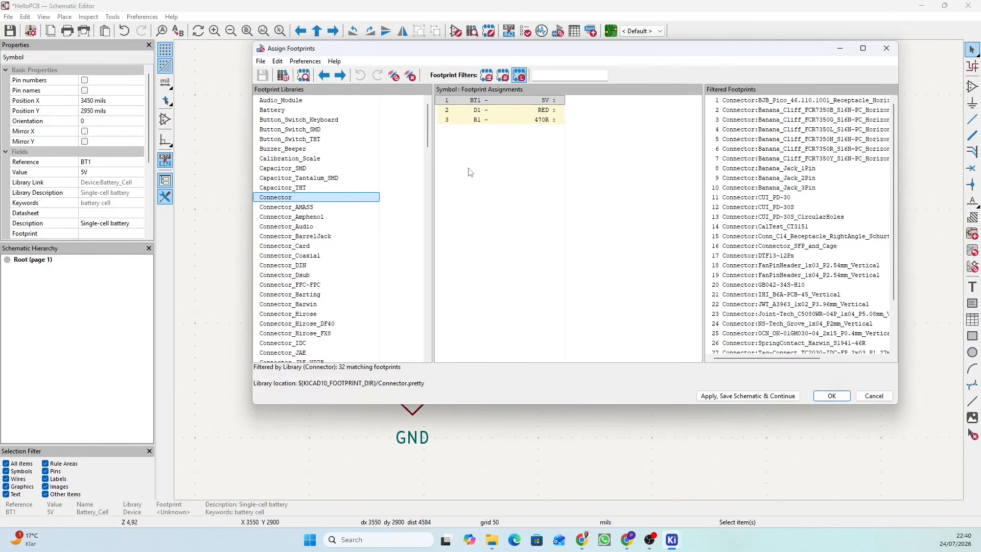
pyautogui.click(490, 110)
pyautogui.click(489, 120)
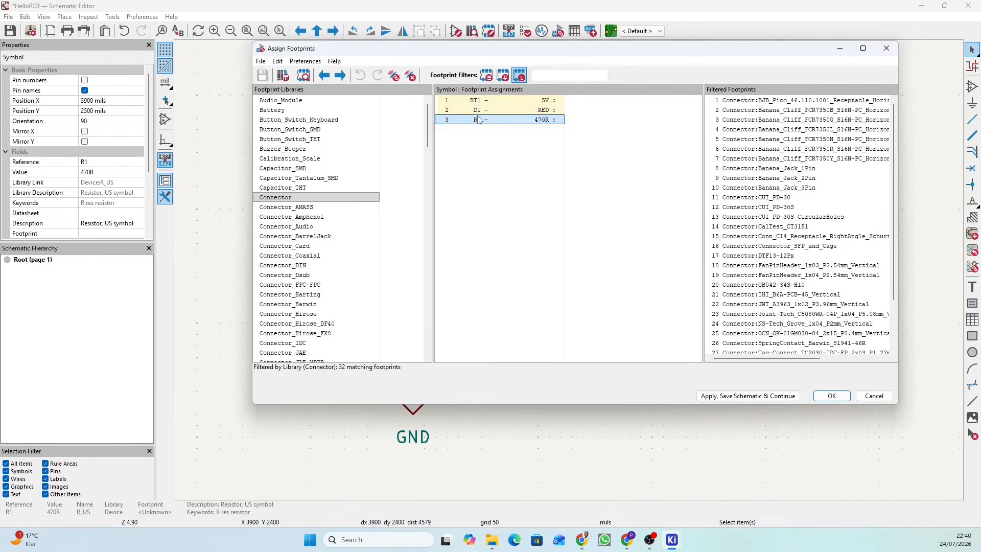
pyautogui.click(478, 102)
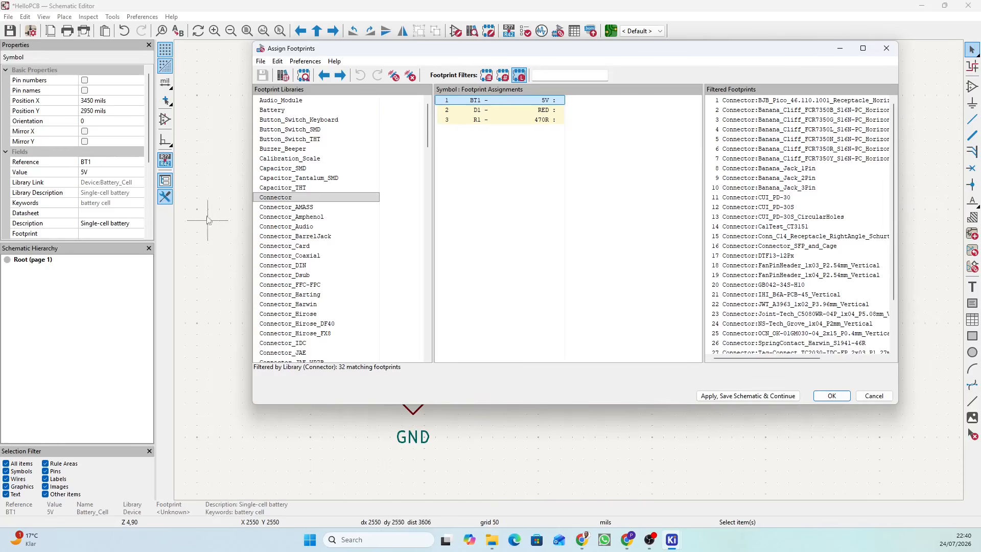
pyautogui.click(268, 198)
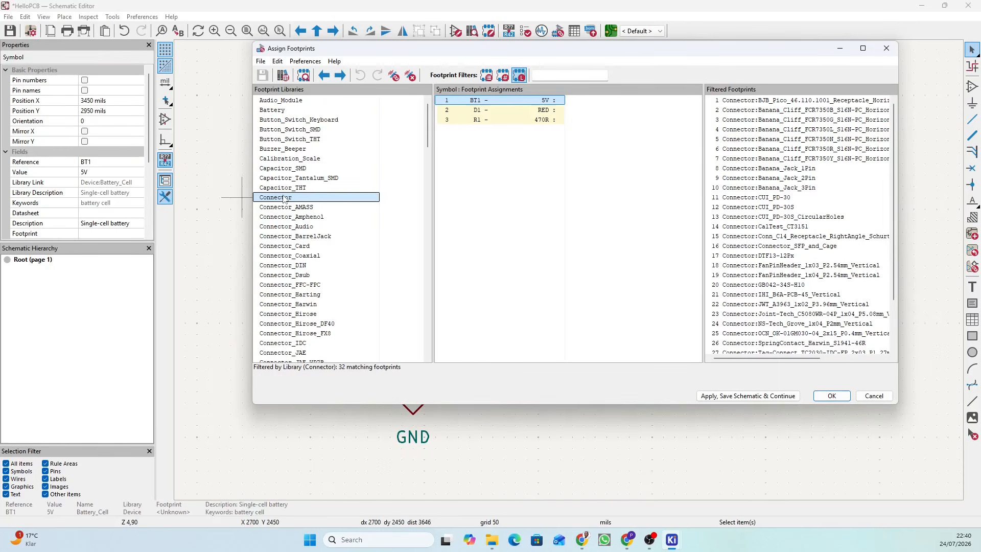
# - Try filtering footprints by symbol keywords for LED D1 and battery BT1, and turn the keyword filter off
pyautogui.click(486, 76)
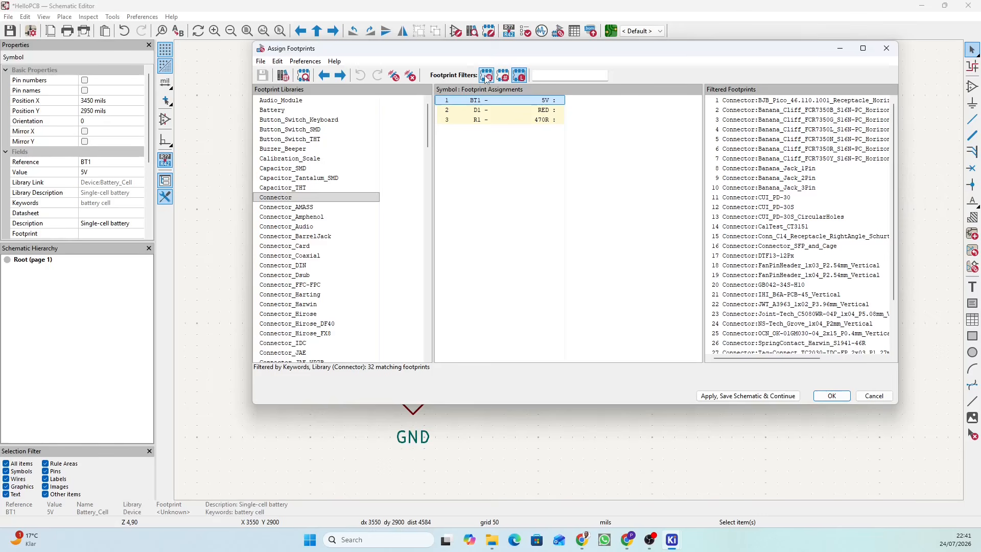
pyautogui.click(487, 110)
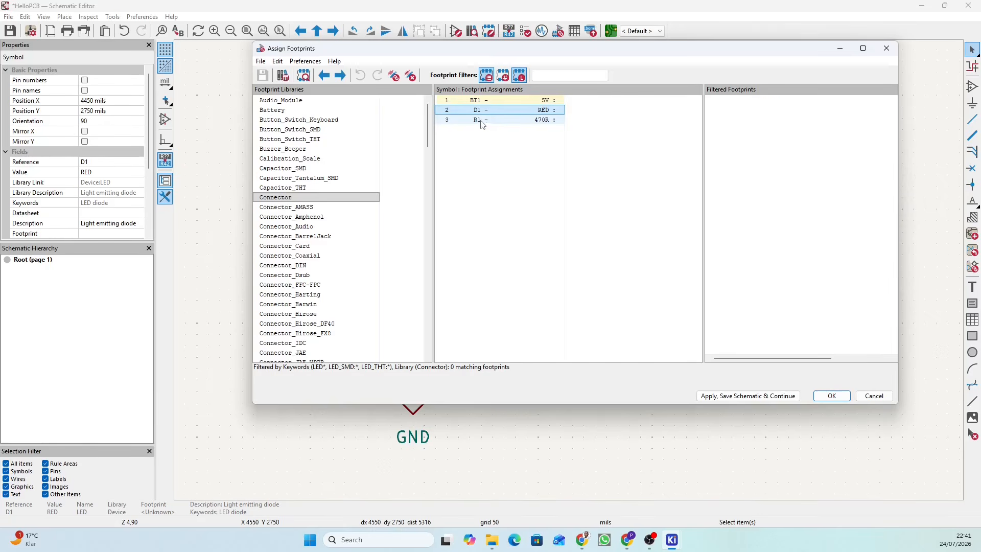
pyautogui.click(492, 104)
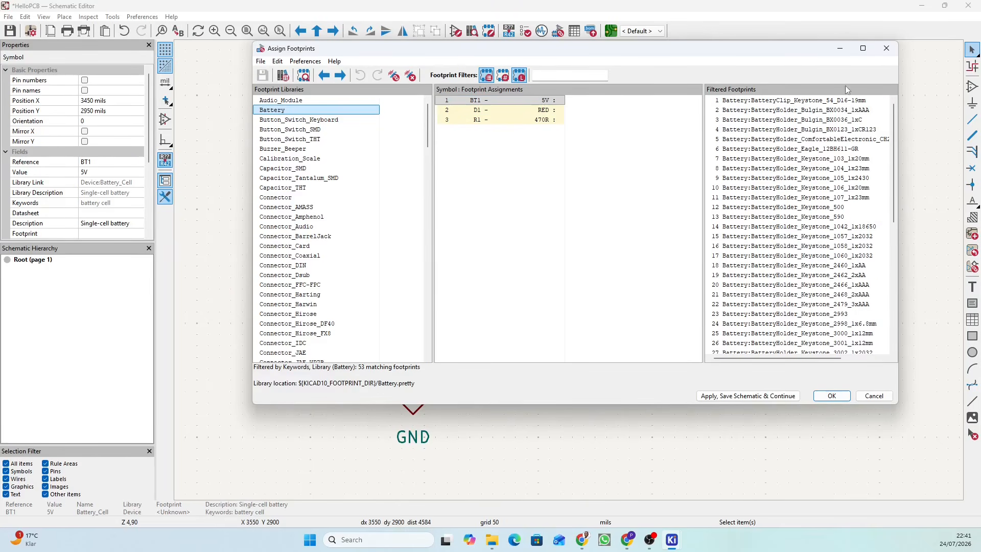
pyautogui.click(486, 75)
# - Filter the Battery library footprints by pin count for symbol BT1
pyautogui.click(503, 78)
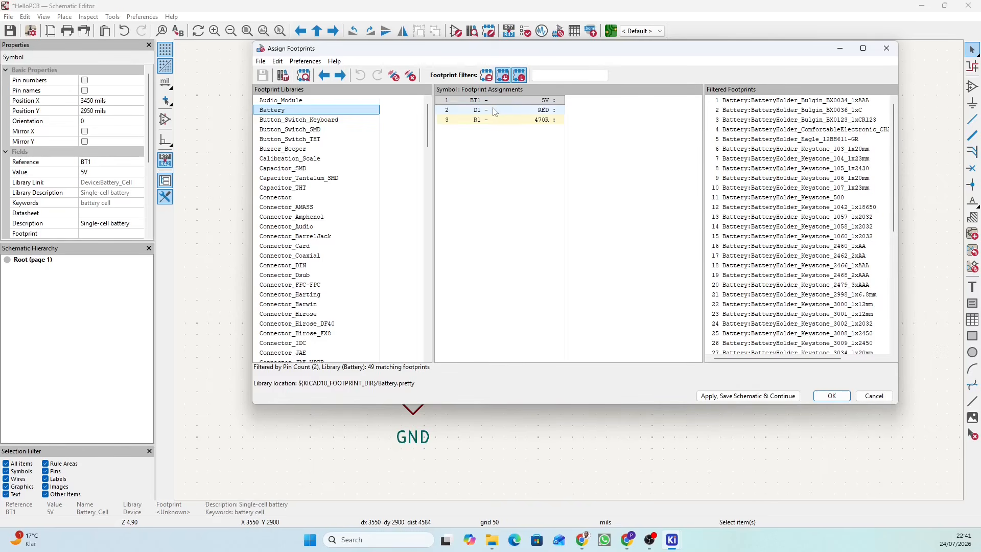
pyautogui.click(485, 110)
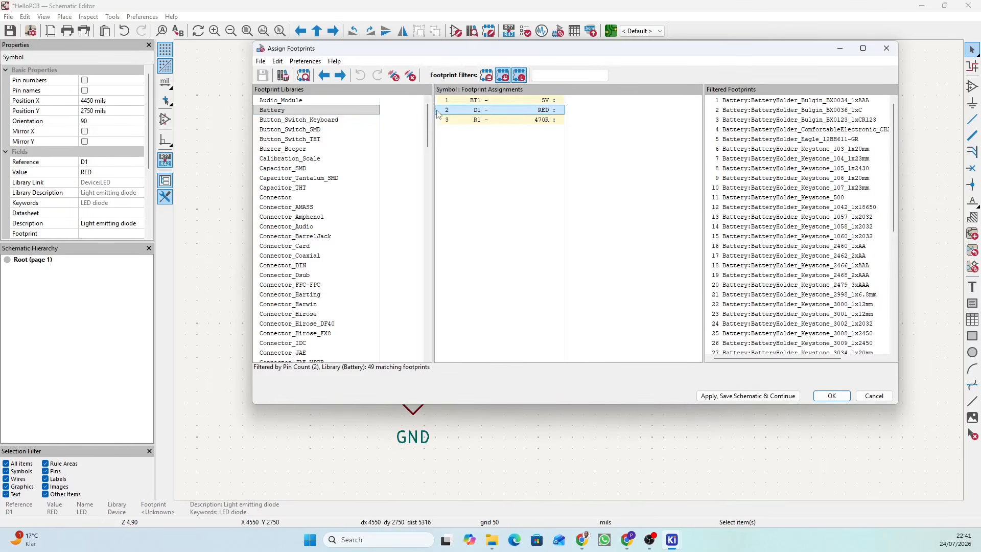
pyautogui.click(481, 101)
pyautogui.click(308, 110)
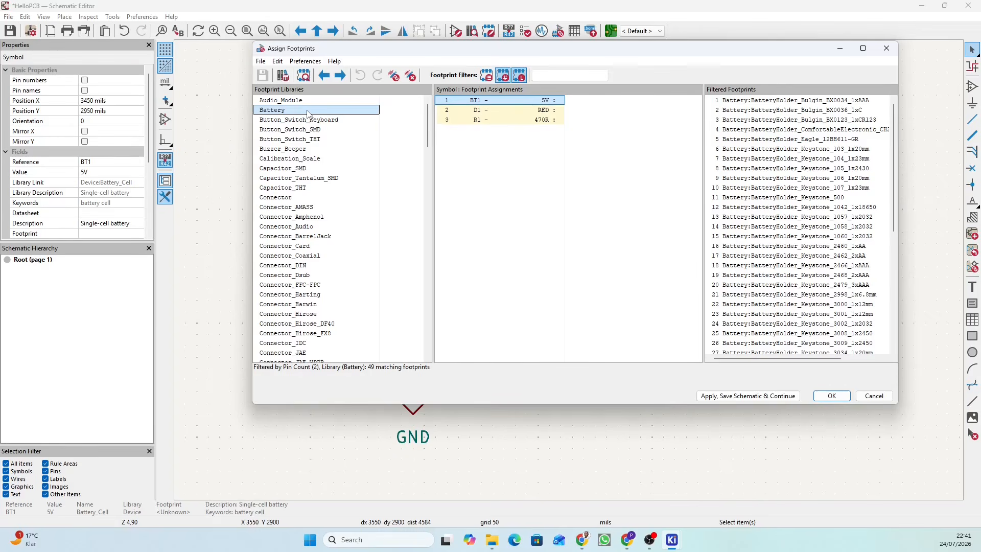
pyautogui.click(503, 77)
pyautogui.click(504, 77)
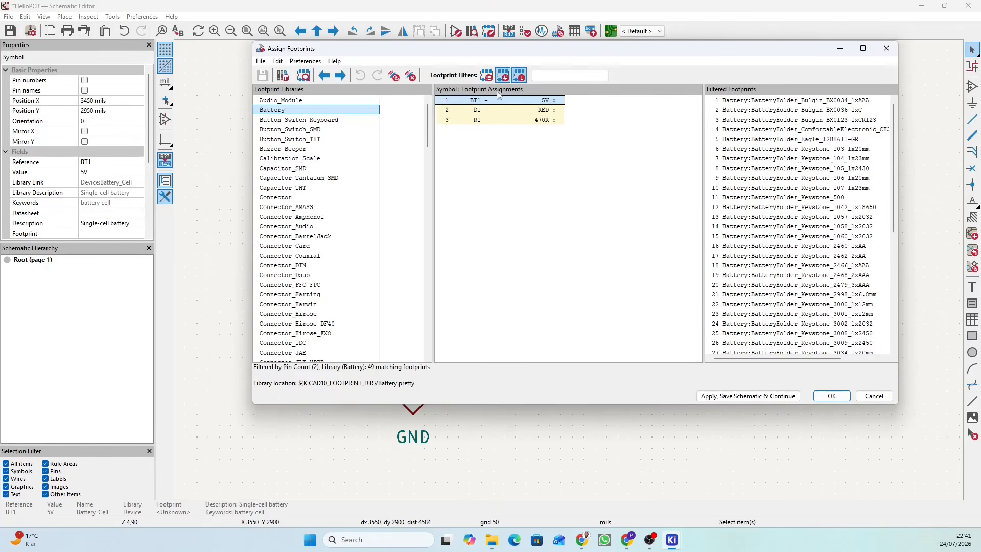
pyautogui.click(507, 75)
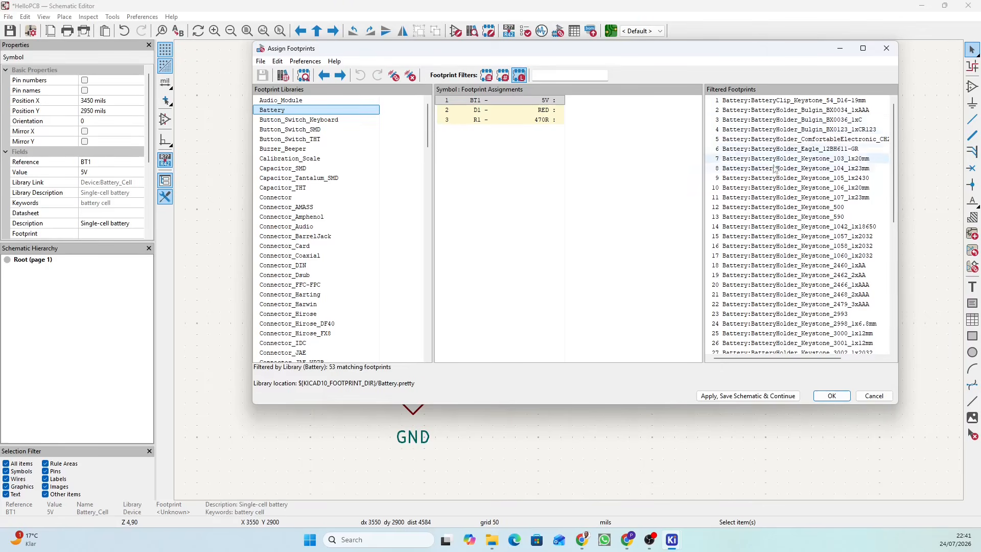
pyautogui.click(503, 75)
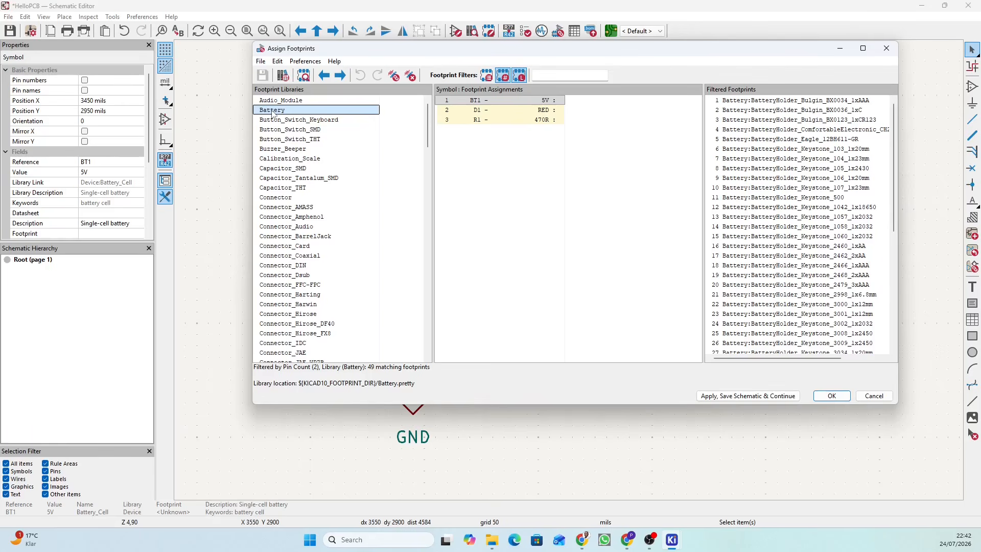
pyautogui.click(485, 104)
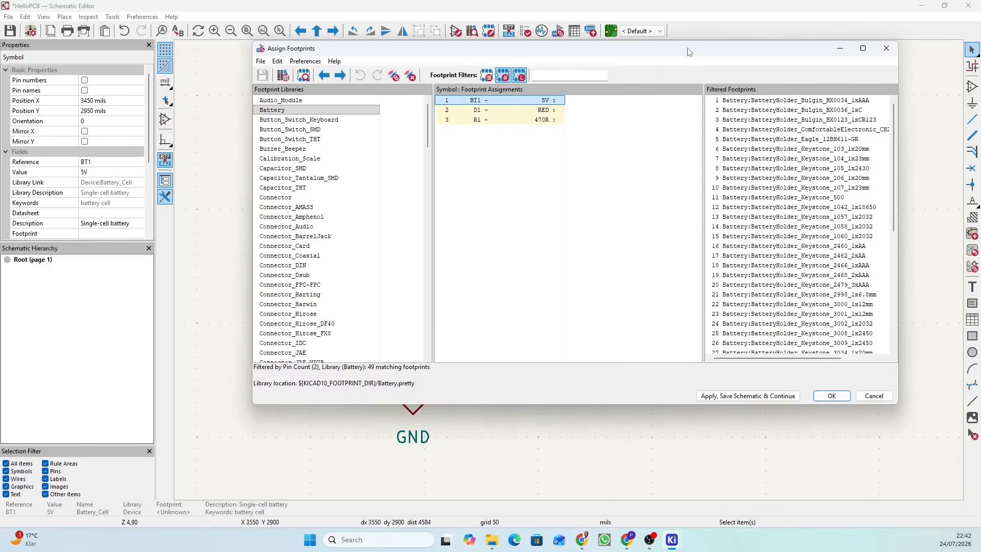
pyautogui.moveTo(690, 52); pyautogui.dragTo(613, 92)
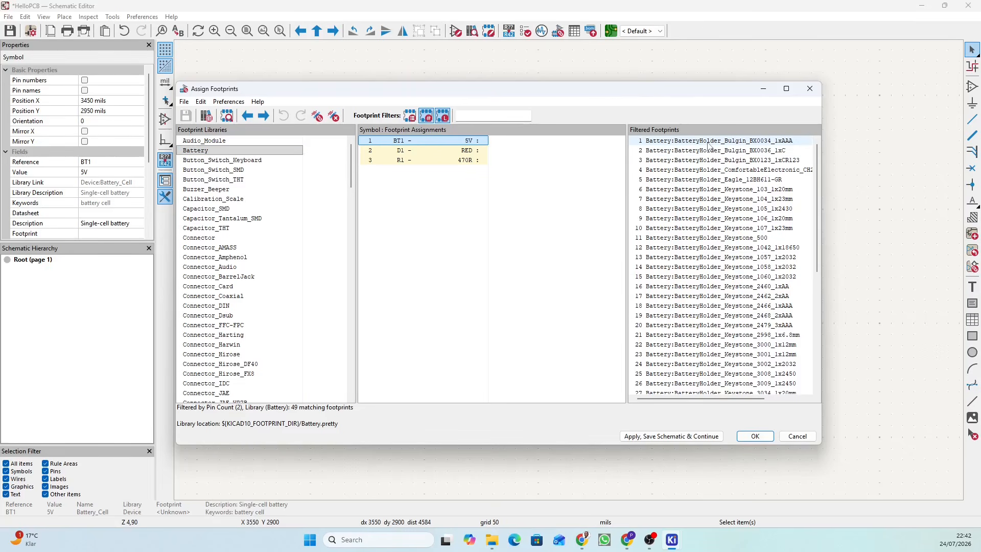
# - Preview the BatteryHolder_Bulgin_BX0034_1xAAA footprint's pad layout and 3D model, and close both views
pyautogui.moveTo(817, 200)
pyautogui.mouseDown()
pyautogui.moveTo(821, 339)
pyautogui.moveTo(818, 194)
pyautogui.mouseUp()
pyautogui.click(710, 141)
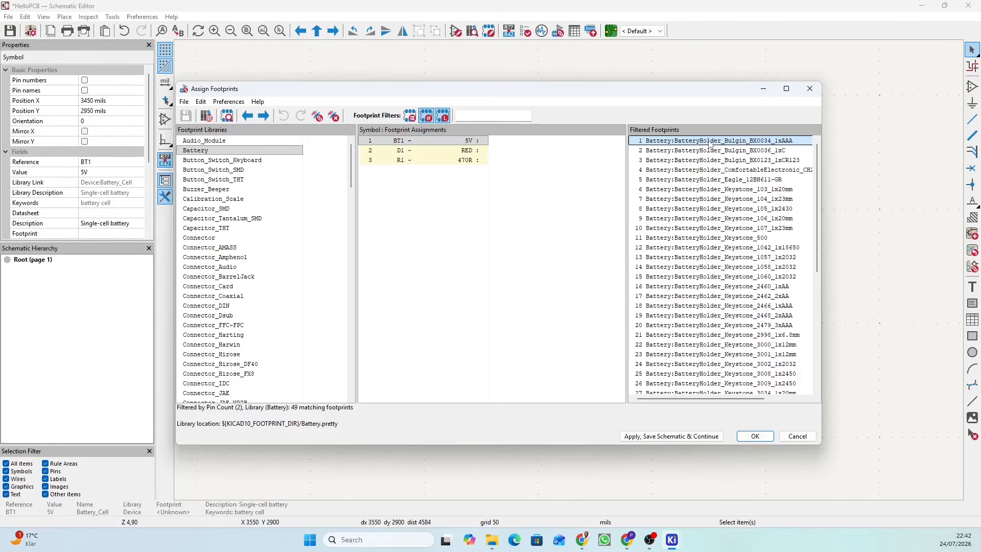
pyautogui.rightClick(710, 145)
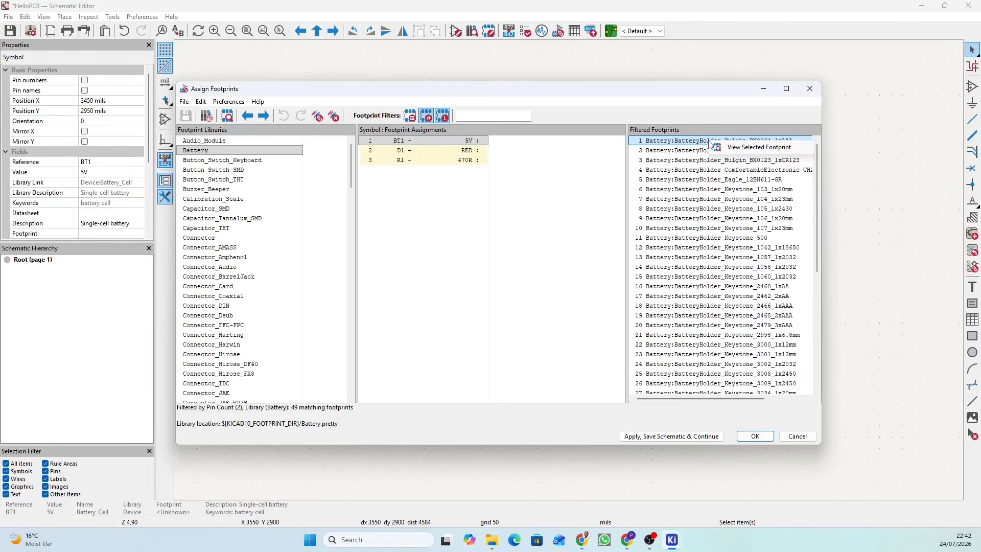
pyautogui.click(739, 148)
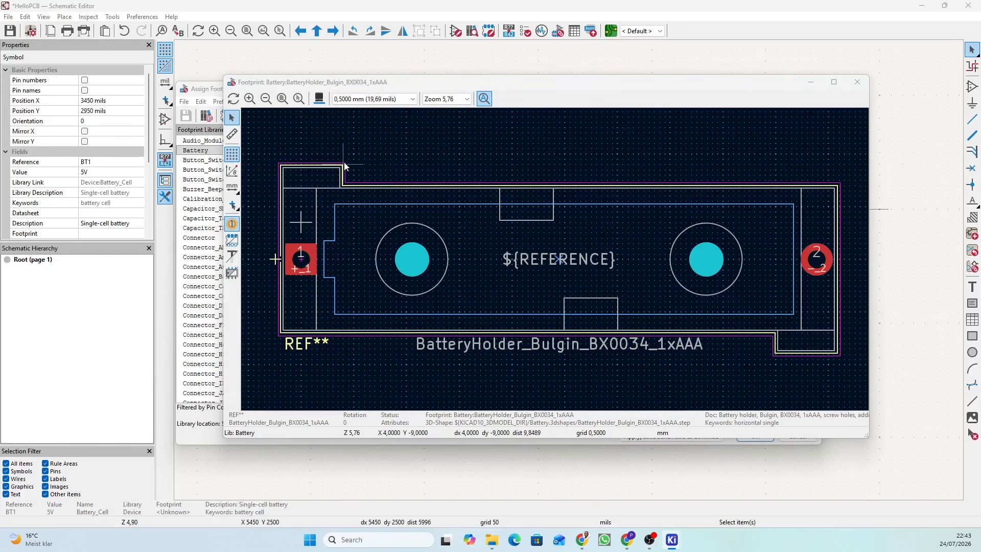
pyautogui.hotkey('alt', '3')
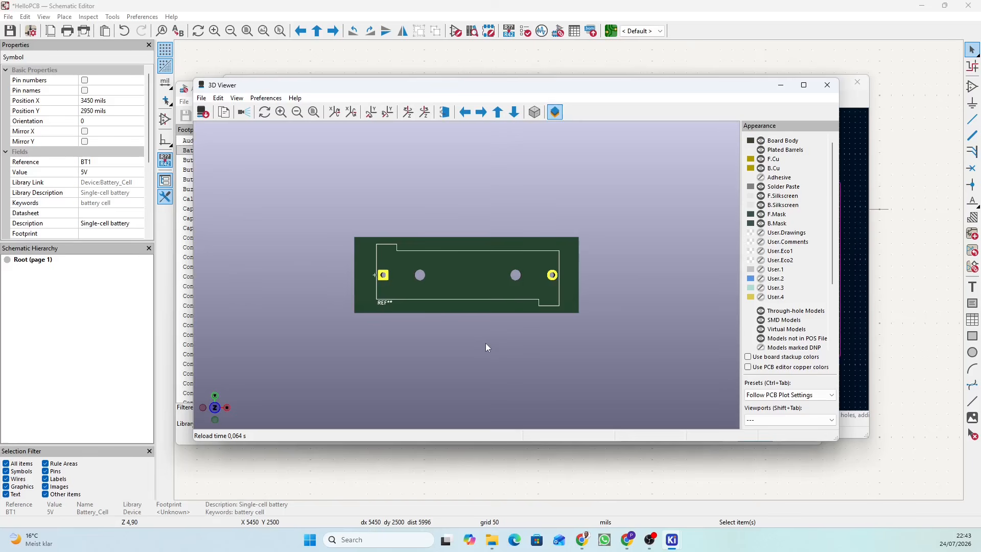
pyautogui.moveTo(469, 350); pyautogui.dragTo(657, 248)
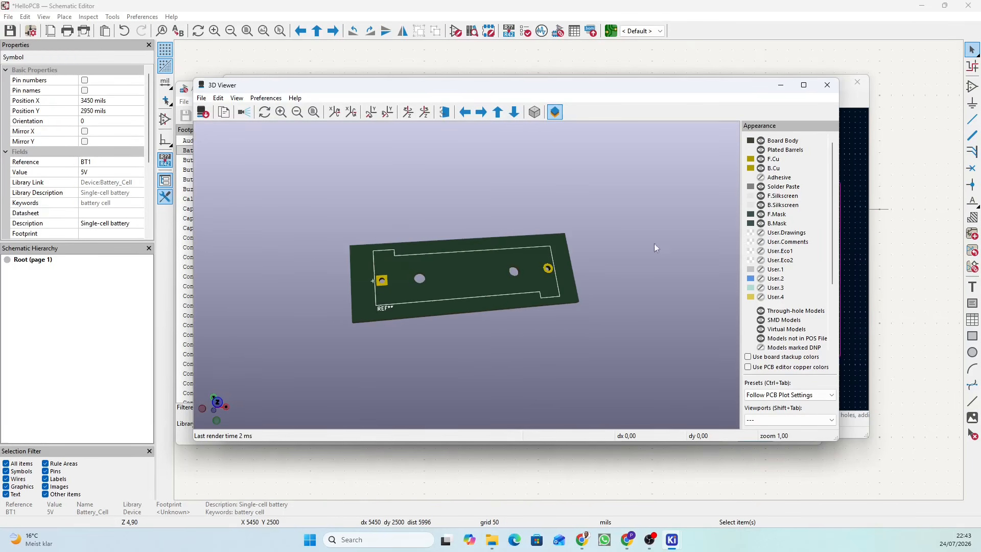
pyautogui.click(827, 88)
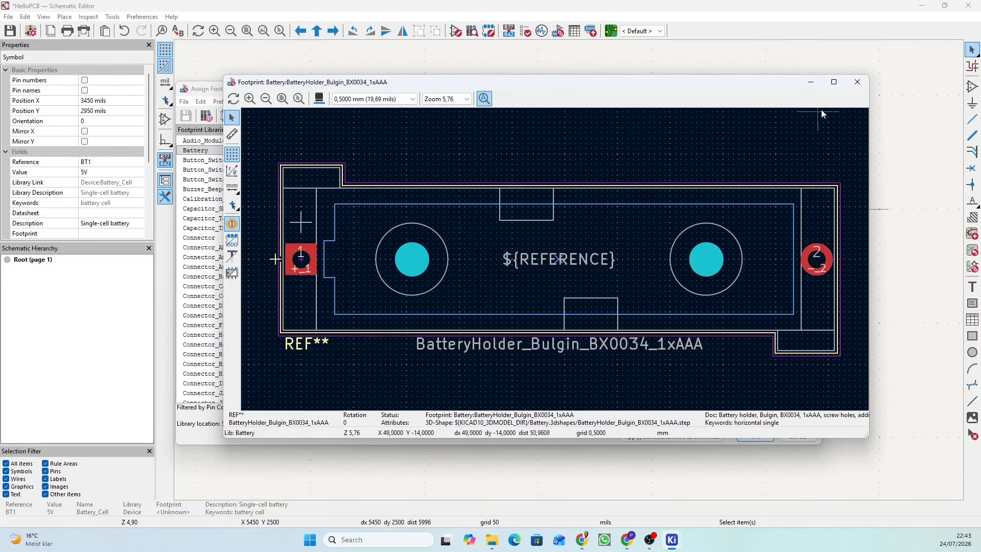
pyautogui.click(857, 82)
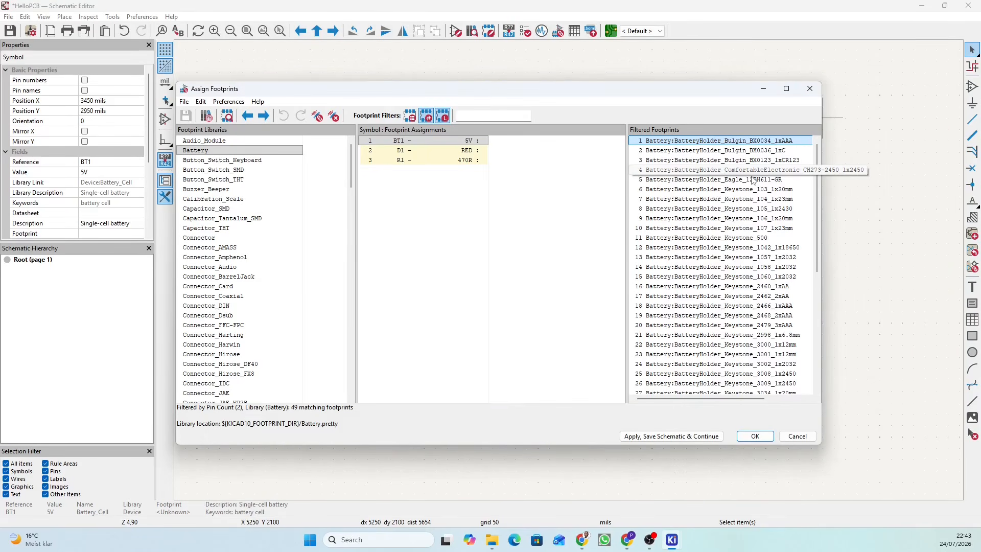
# - Preview the BatteryHolder_Bulgin_BX0036_1xC footprint and close its view
pyautogui.click(708, 151)
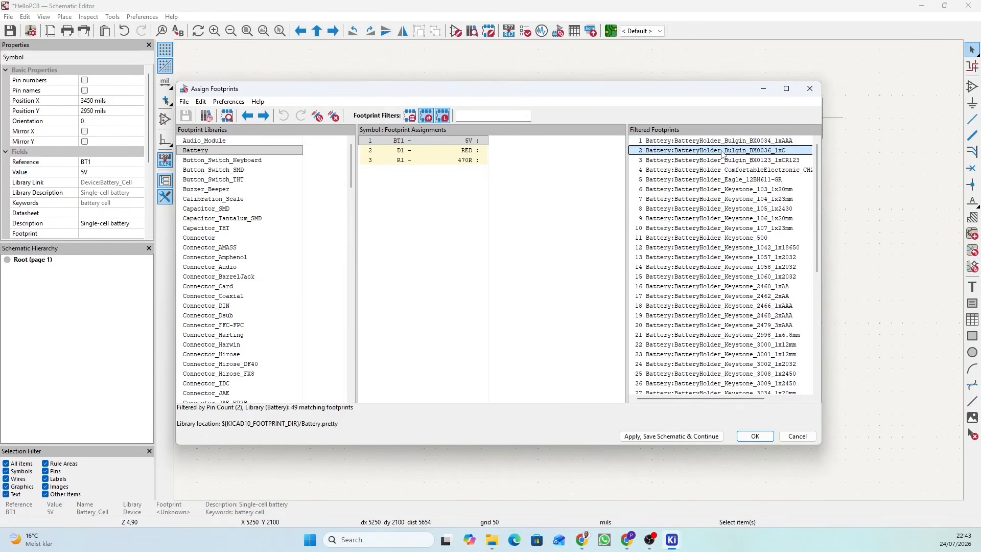
pyautogui.rightClick(707, 151)
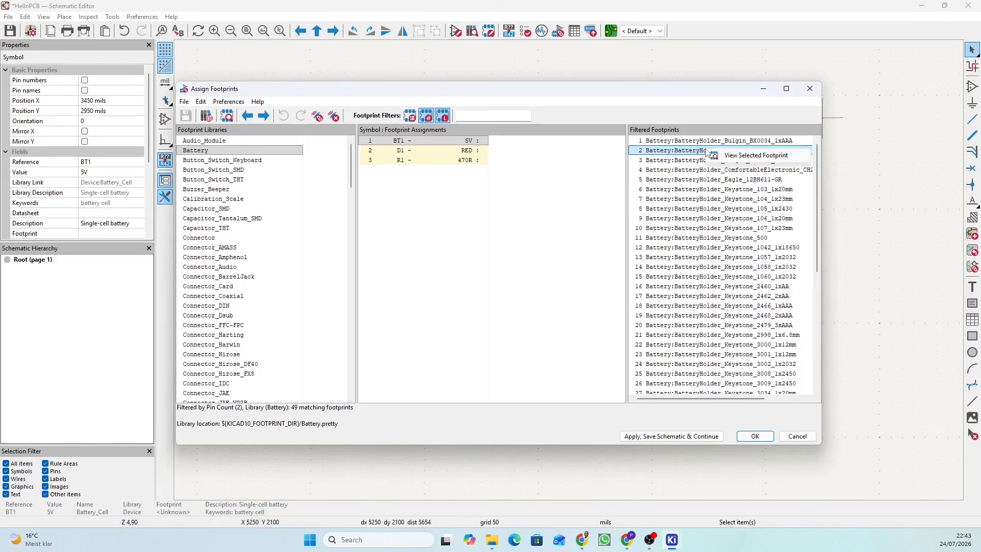
pyautogui.click(746, 156)
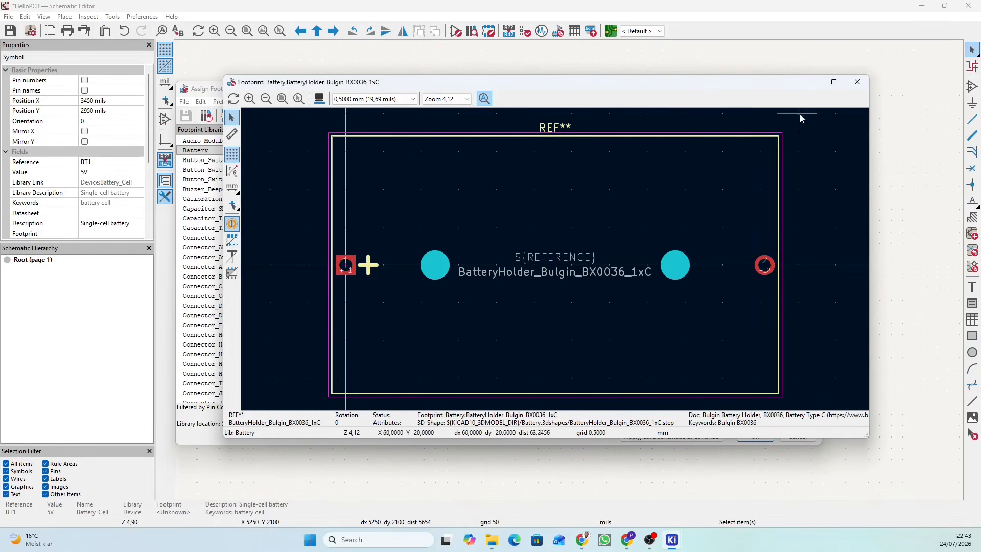
pyautogui.click(857, 82)
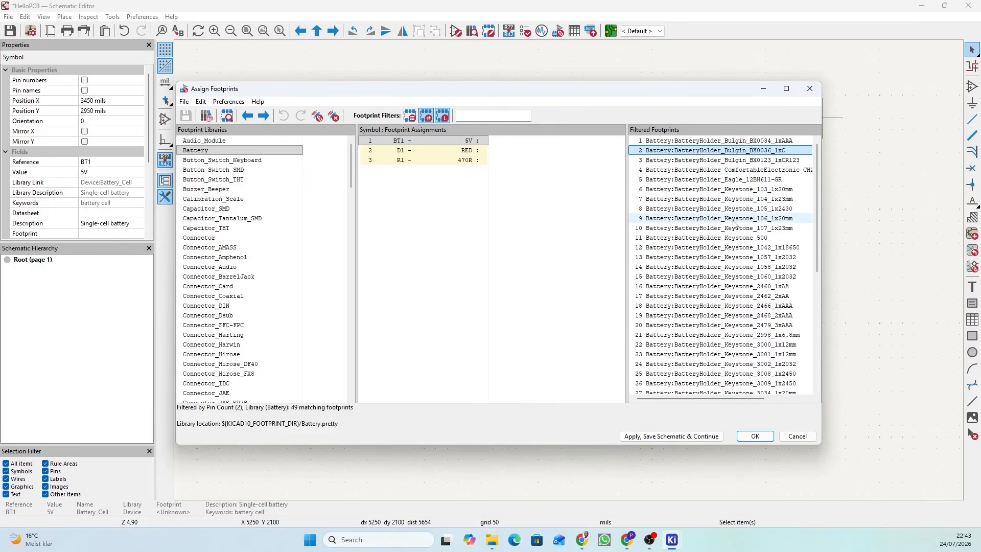
# - Preview the BatteryHolder_Keystone_500 footprint's pads and outline, and close its view
pyautogui.click(724, 239)
pyautogui.rightClick(724, 239)
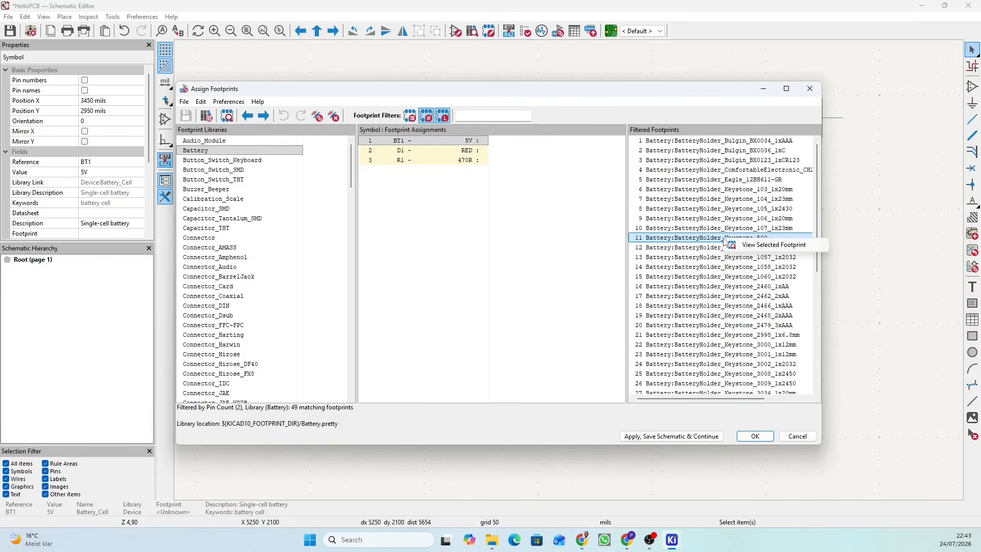
pyautogui.click(765, 246)
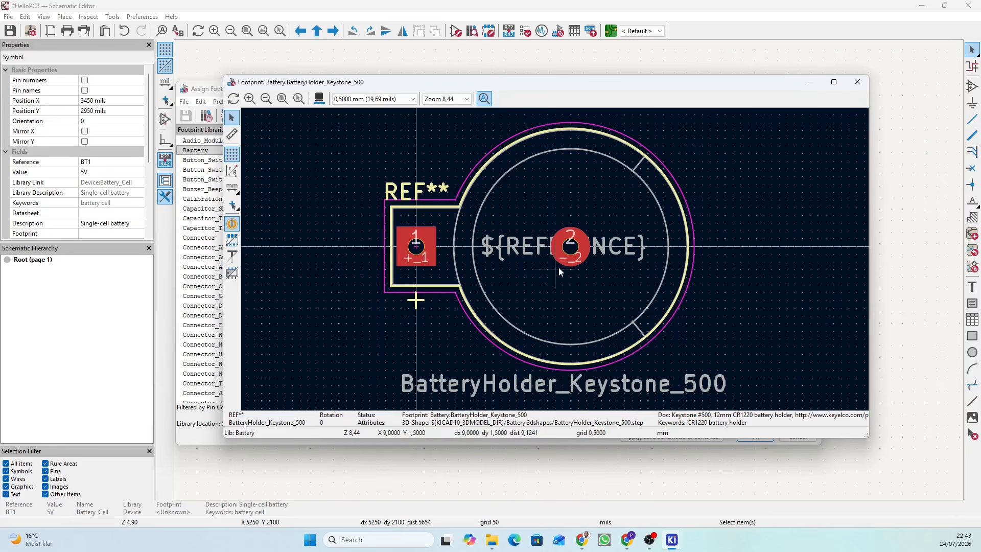
pyautogui.click(857, 83)
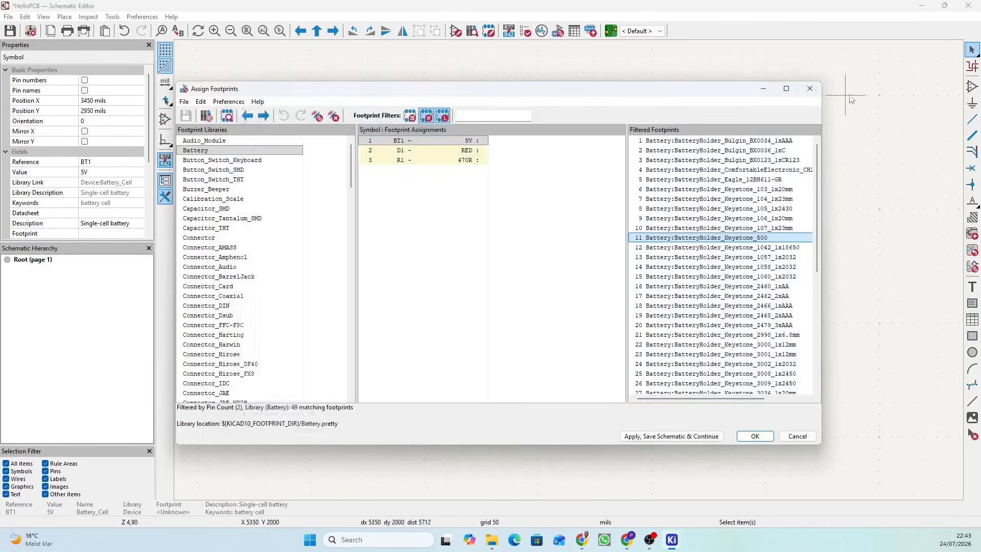
# - Preview the BatteryHolder_Keystone_1042_1x18650 footprint, and select BatteryHolder_Keystone_500 among the battery footprints instead
pyautogui.click(713, 250)
pyautogui.rightClick(714, 250)
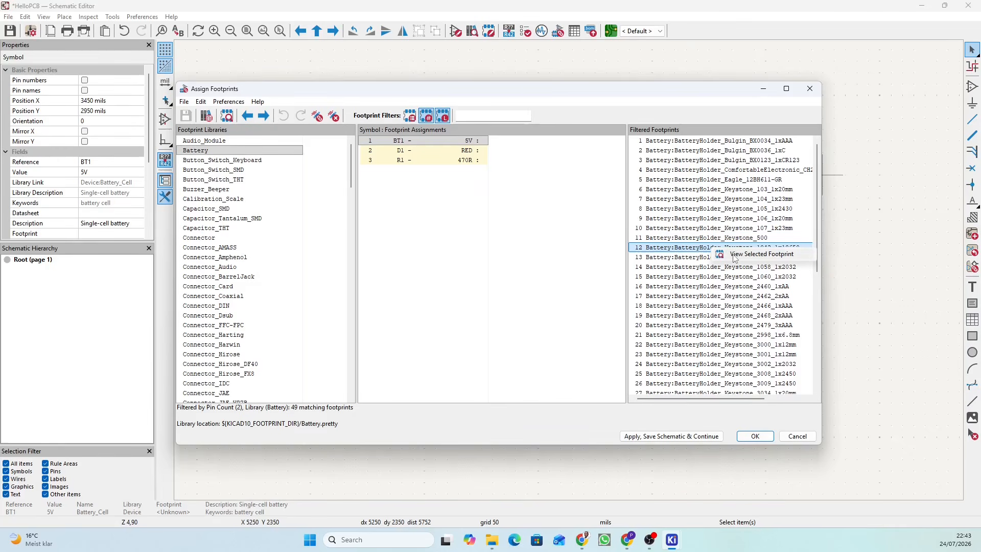
pyautogui.click(731, 257)
pyautogui.click(853, 83)
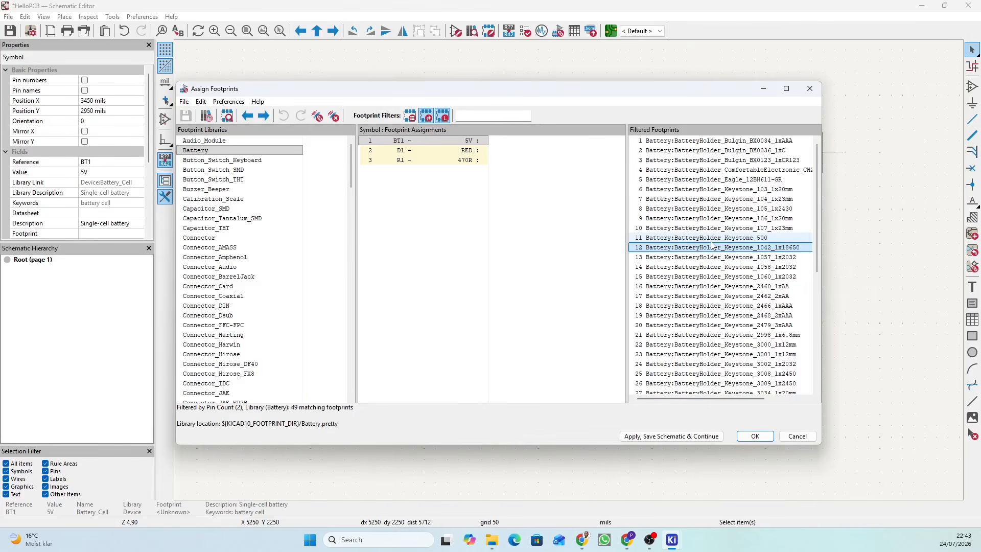
pyautogui.click(737, 239)
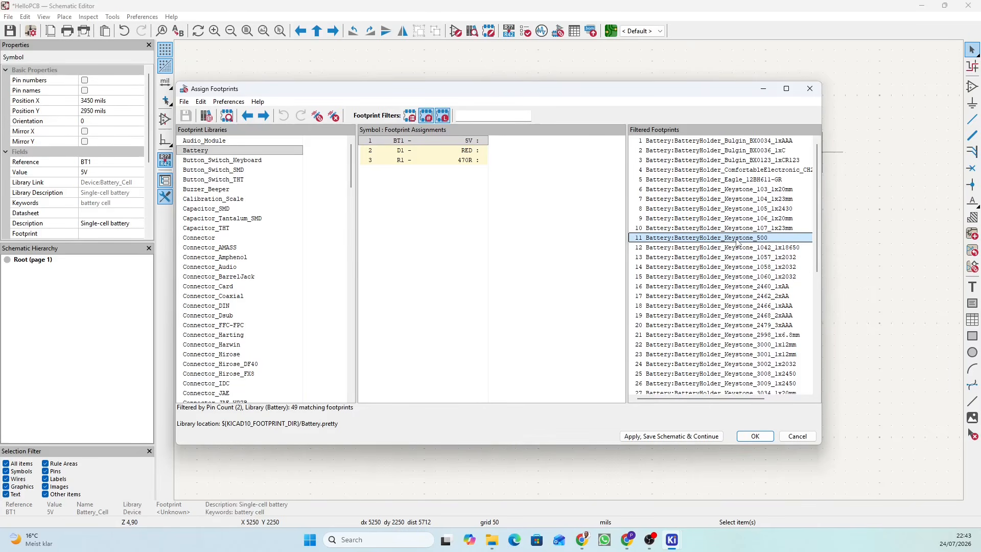
# - Preview the BatteryHolder_Keystone_1057_1x2032 footprint's pad layout and 3D model, and close both views
pyautogui.moveTo(818, 237); pyautogui.dragTo(814, 273)
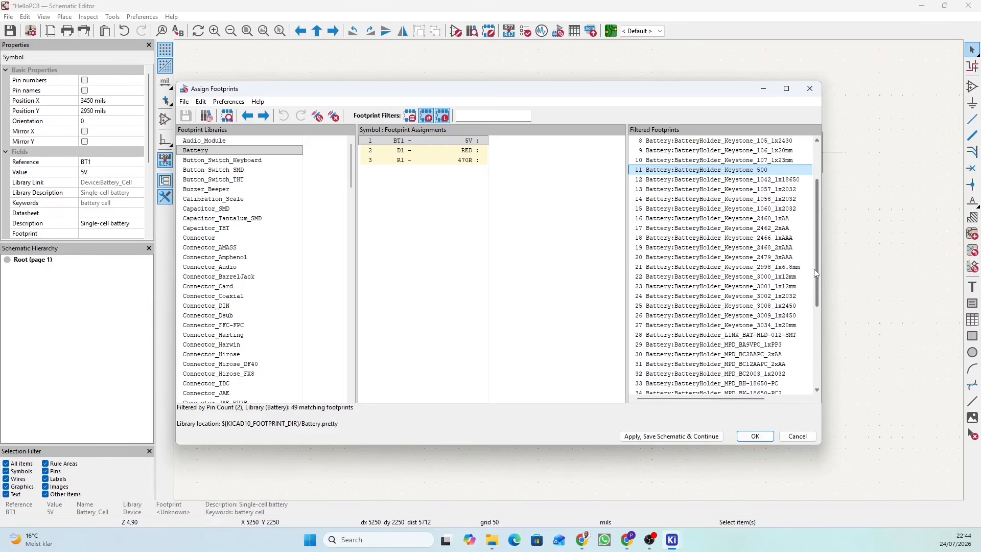
pyautogui.click(718, 190)
pyautogui.rightClick(718, 190)
pyautogui.click(736, 190)
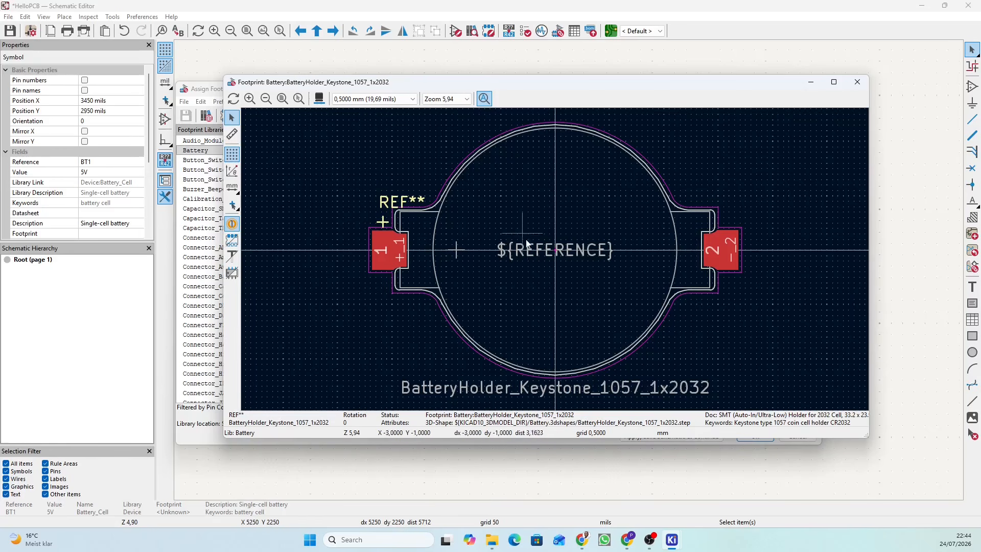
pyautogui.click(318, 98)
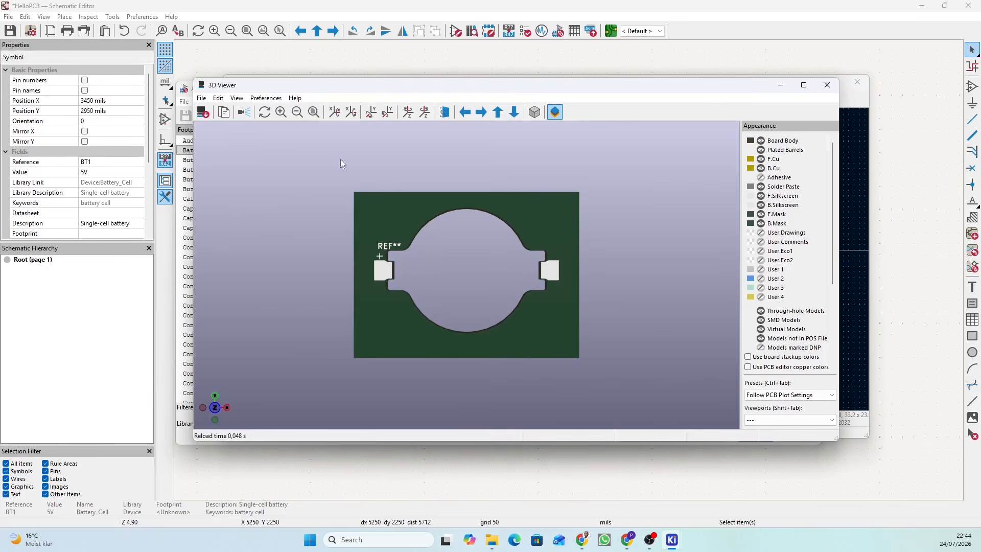
pyautogui.moveTo(538, 338); pyautogui.dragTo(660, 209)
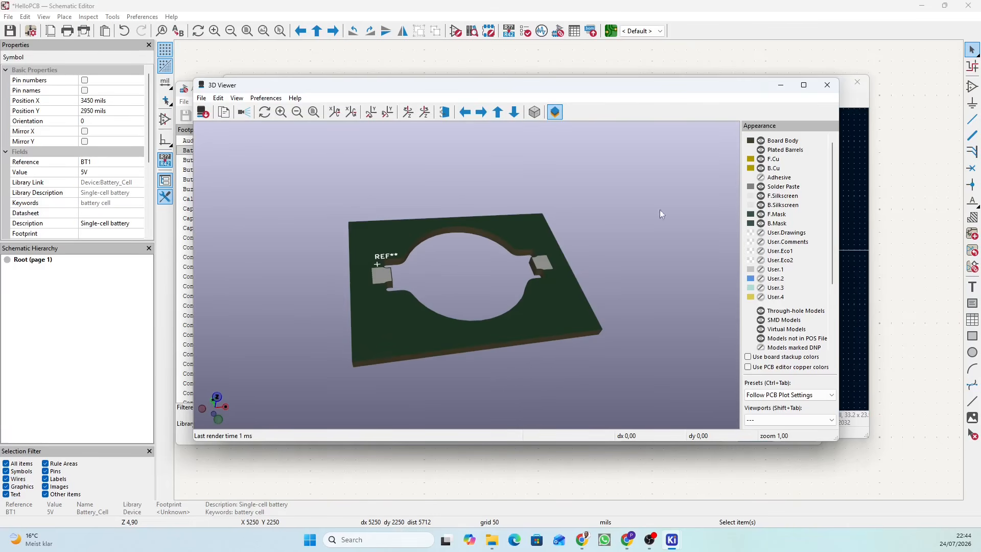
pyautogui.click(827, 85)
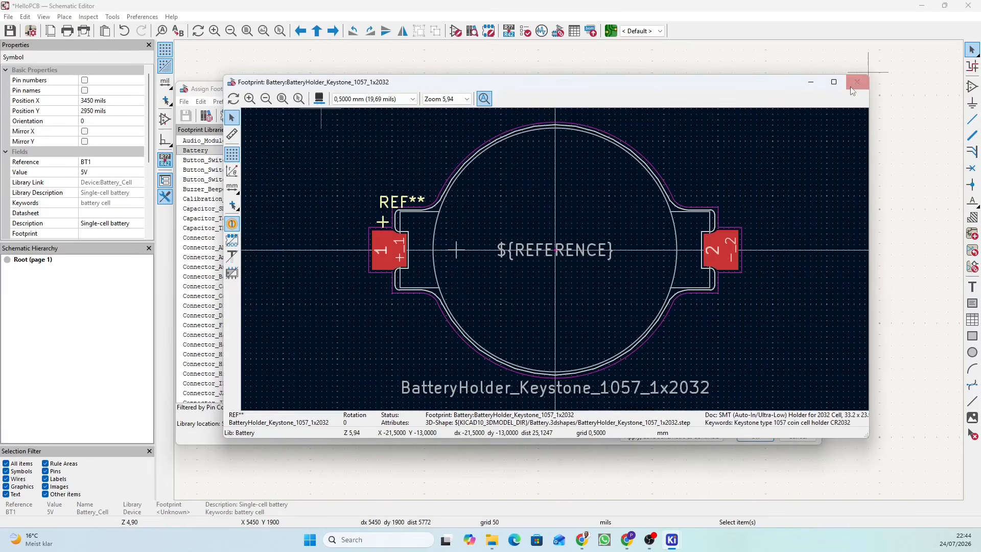
pyautogui.click(858, 83)
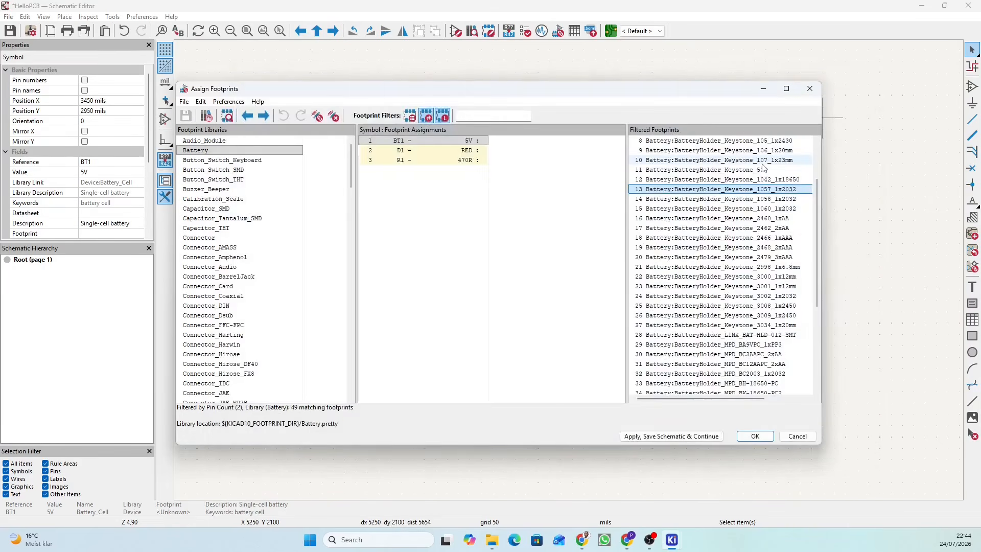
# - Preview the BatteryHolder_Keystone_1058_1x2032 footprint's pad layout and 3D model, and close both views
pyautogui.click(738, 200)
pyautogui.rightClick(738, 200)
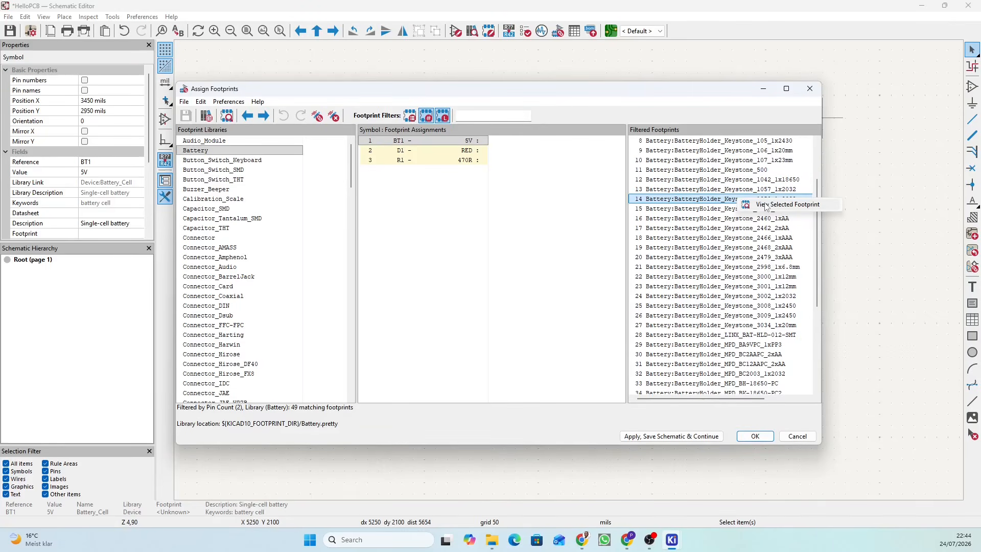
pyautogui.click(764, 204)
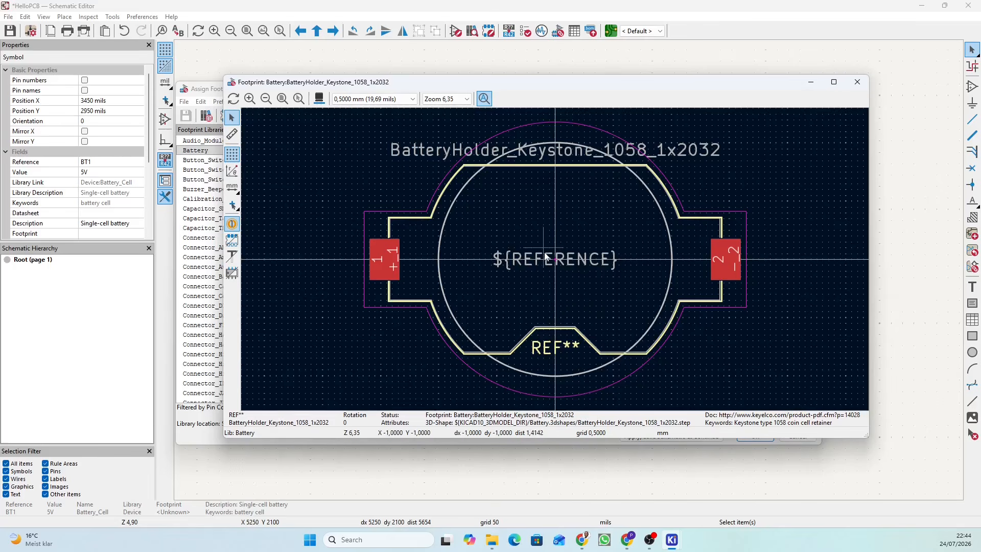
pyautogui.moveTo(543, 264); pyautogui.dragTo(543, 243, button='middle')
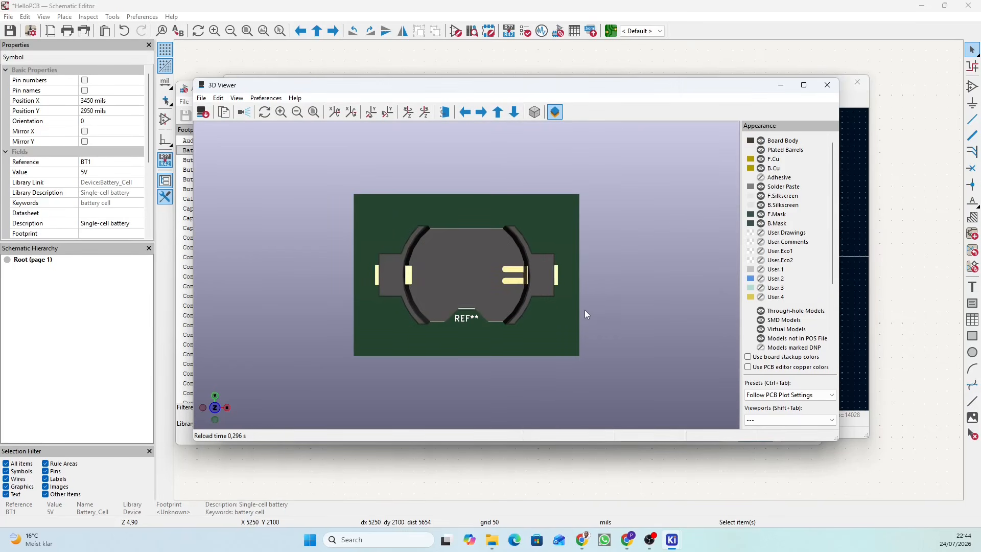
pyautogui.moveTo(551, 308); pyautogui.dragTo(545, 234)
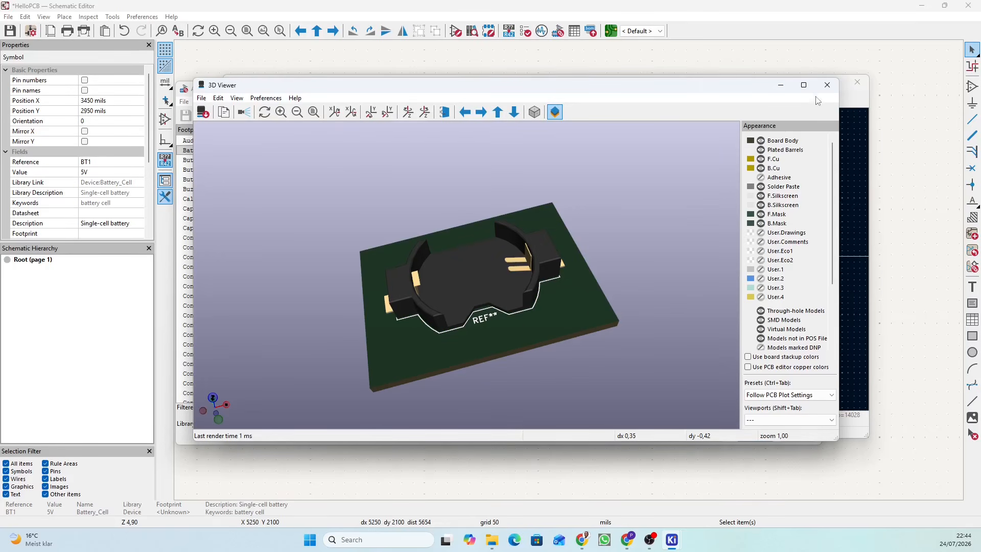
pyautogui.click(827, 85)
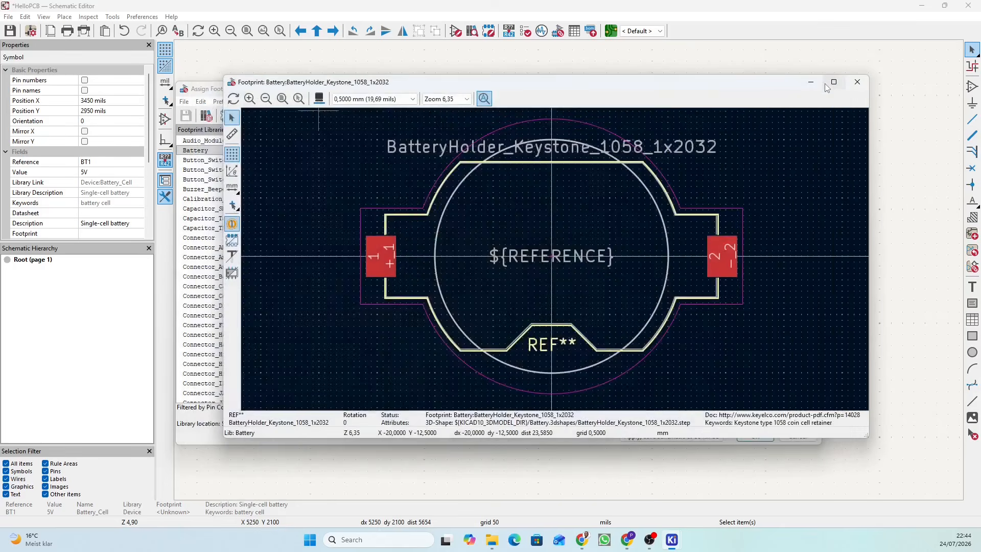
pyautogui.click(858, 83)
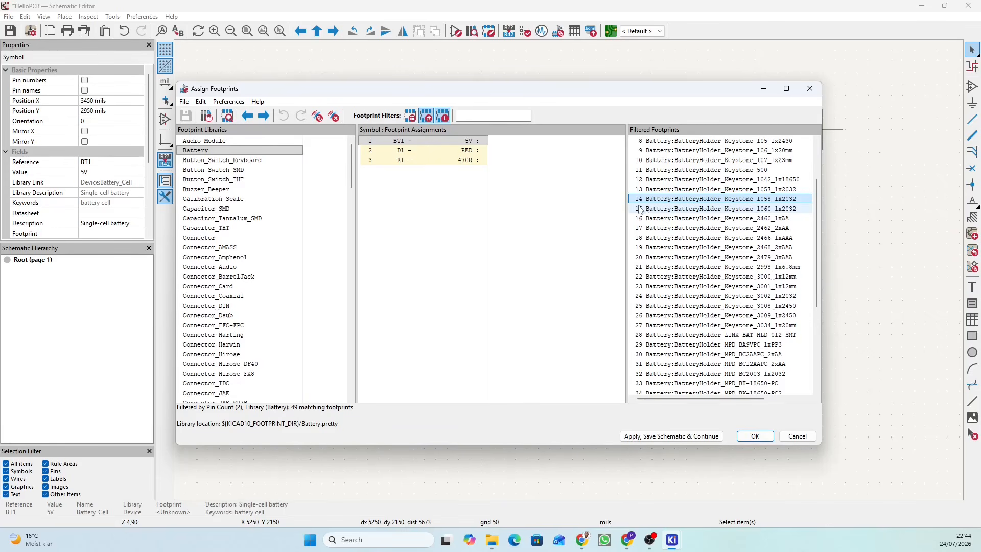
# - Assign the BatteryHolder_Keystone_1058_1x2032 footprint to BT1 and check the assignment
pyautogui.click(699, 203)
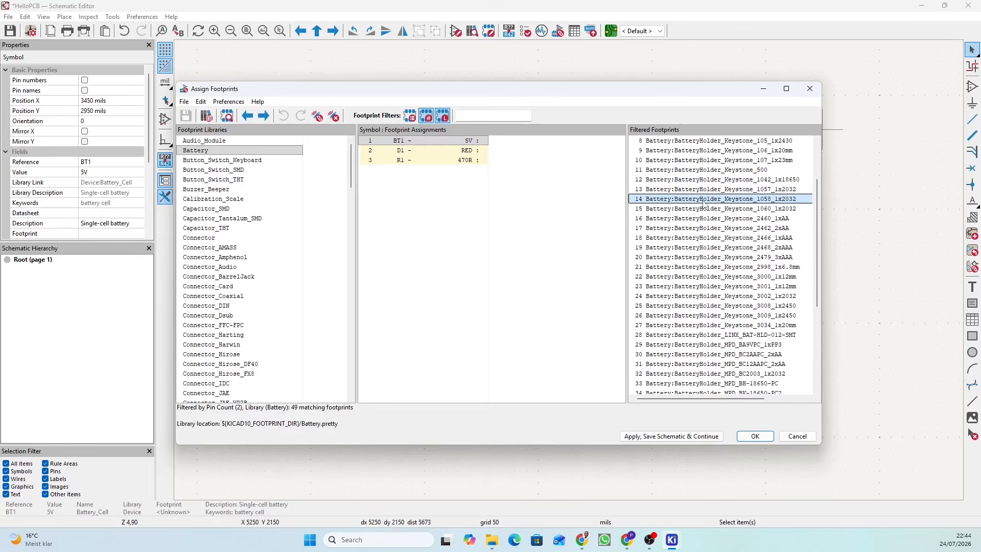
pyautogui.doubleClick(703, 203)
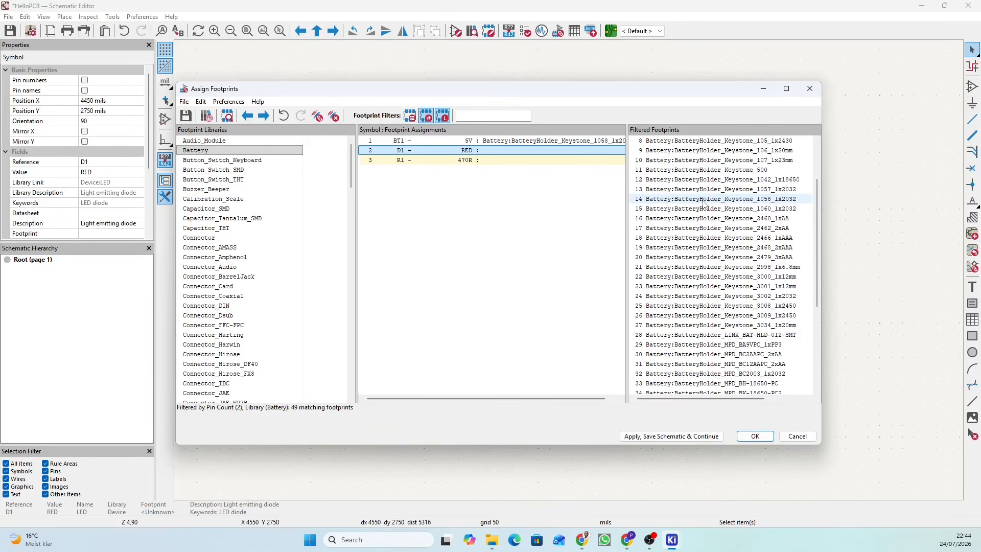
pyautogui.click(523, 142)
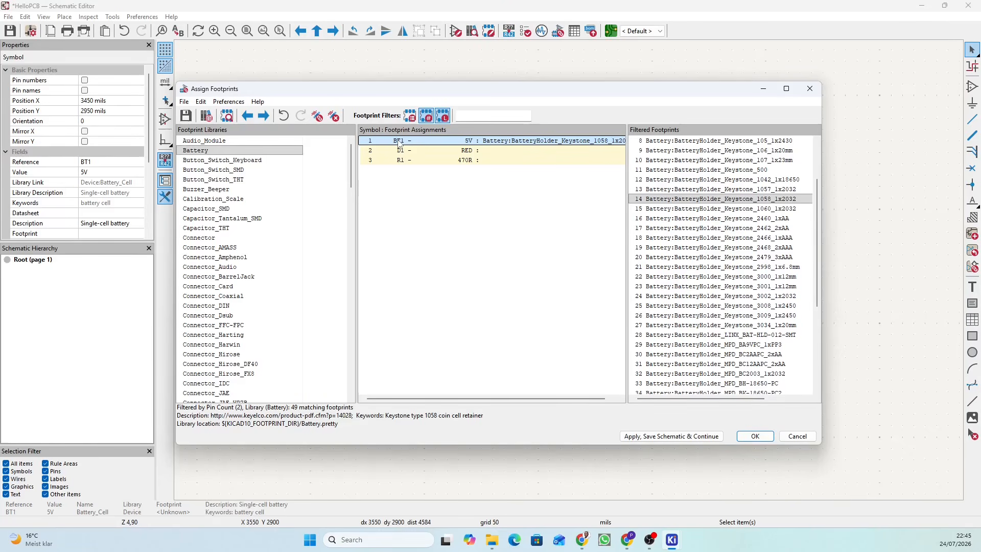
# - Select D1 and list the through-hole LED footprints from the LED_THT library
pyautogui.click(421, 154)
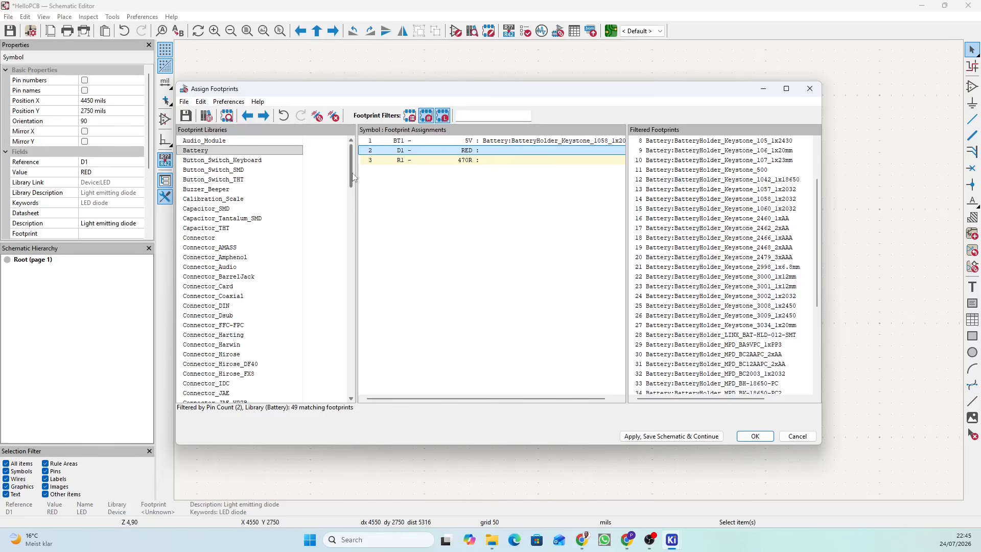
pyautogui.moveTo(354, 176); pyautogui.dragTo(337, 288)
pyautogui.click(213, 277)
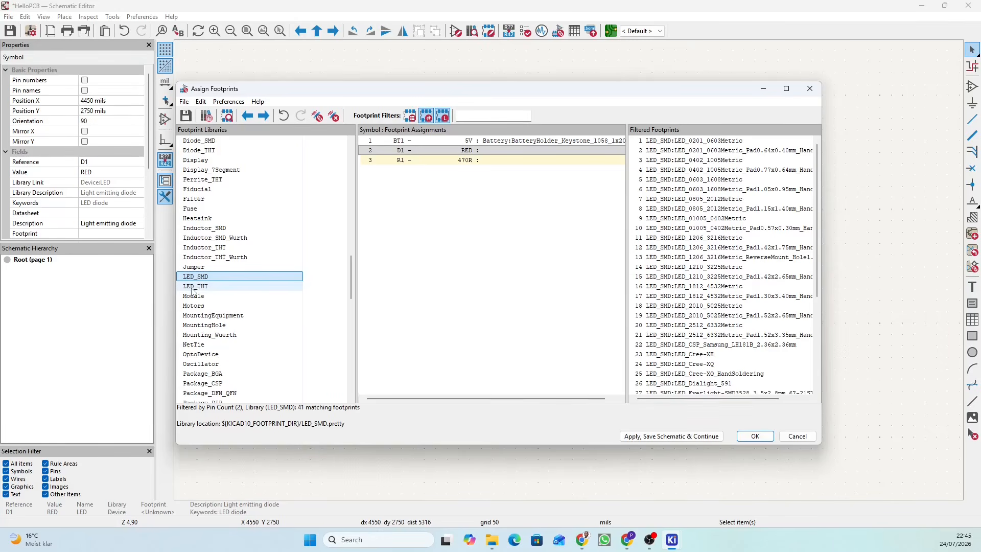
pyautogui.click(199, 287)
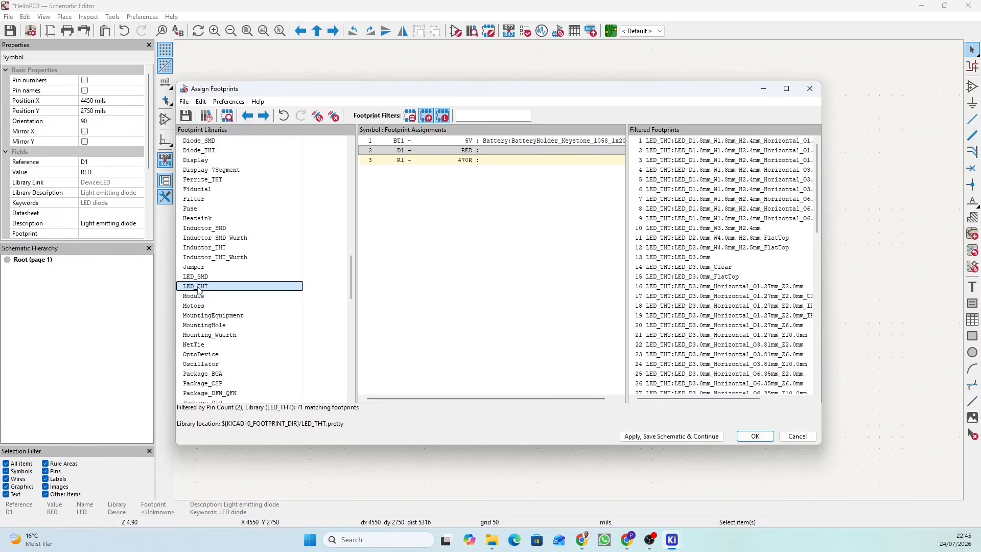
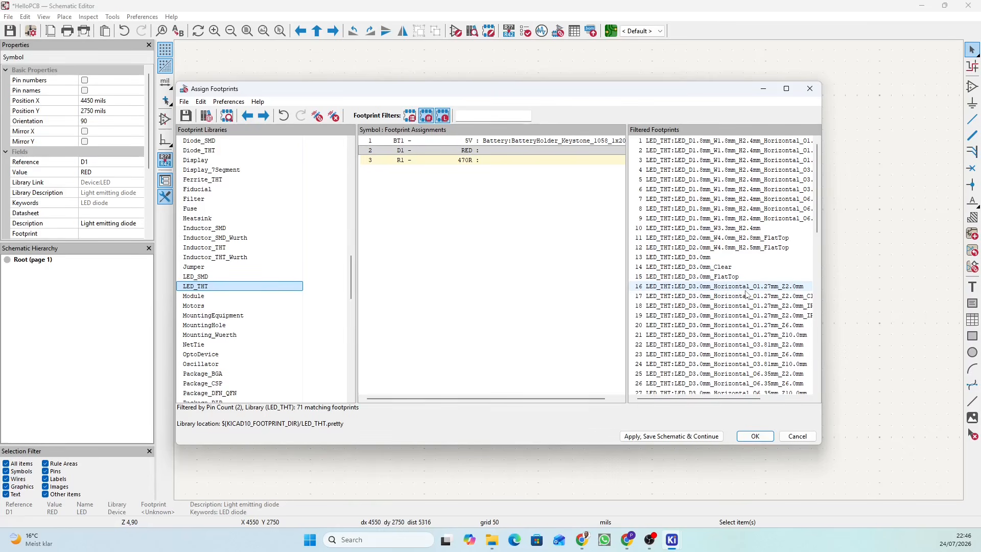
# - Open the LED_D3.0mm footprint's pad layout and its 3D model
pyautogui.click(690, 261)
pyautogui.rightClick(690, 261)
pyautogui.click(724, 266)
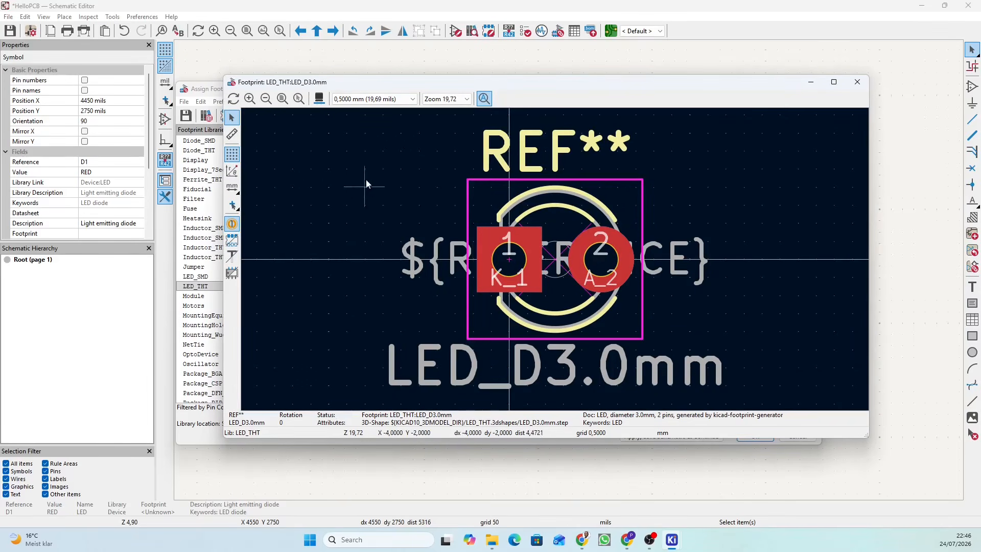
pyautogui.click(319, 99)
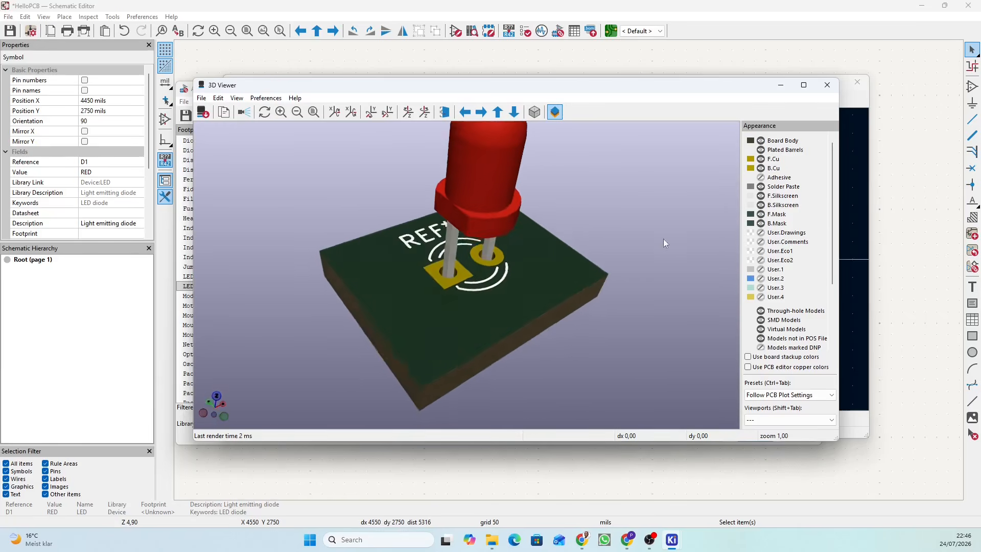
# - Examine the 3 mm LED's 3D model from several angles and zoom levels, and close both footprint views
pyautogui.scroll(-3, 696, 238)
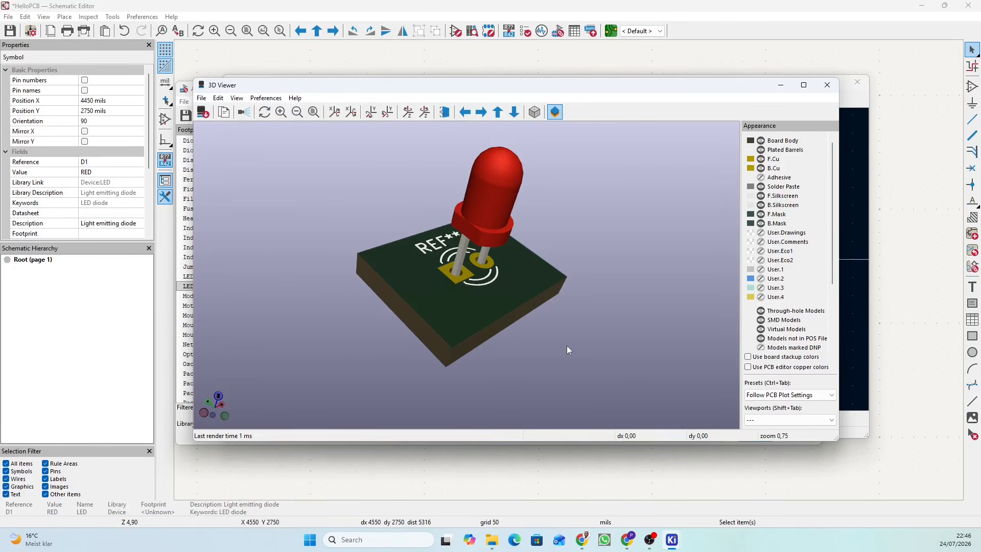
pyautogui.moveTo(597, 328); pyautogui.dragTo(618, 348)
pyautogui.moveTo(504, 223); pyautogui.dragTo(370, 306)
pyautogui.scroll(2, 483, 322)
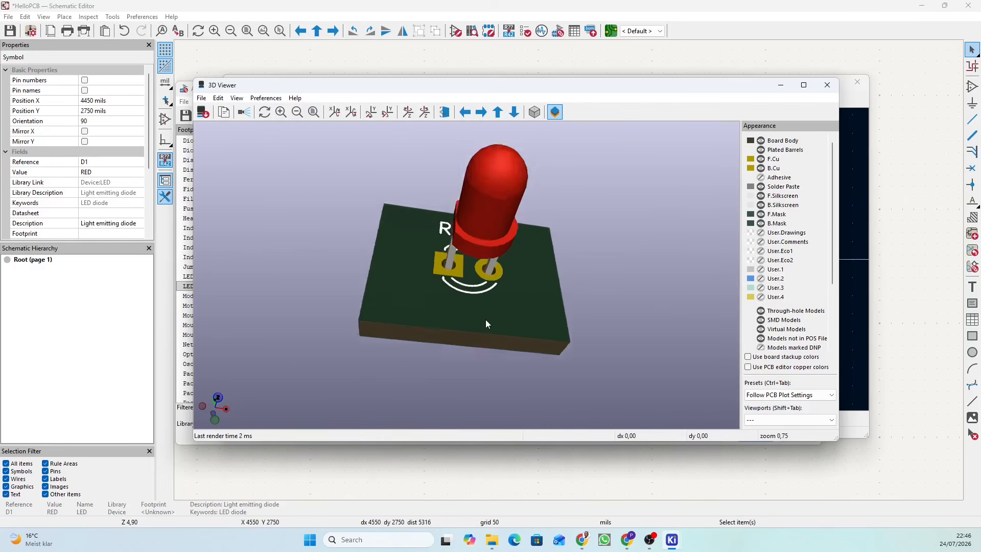
pyautogui.scroll(-2, 486, 322)
pyautogui.scroll(5, 485, 322)
pyautogui.scroll(-7, 485, 323)
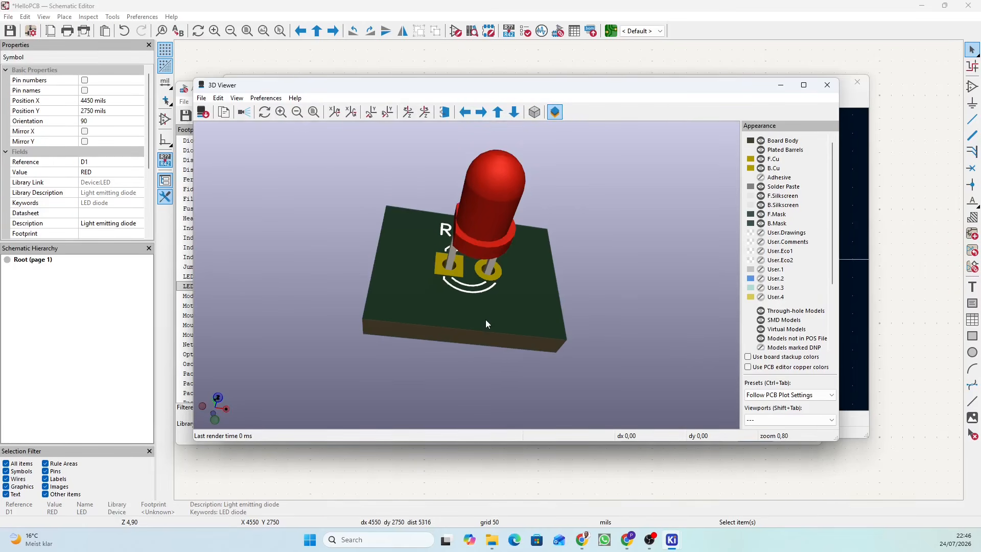
pyautogui.scroll(1, 485, 323)
pyautogui.scroll(2, 486, 323)
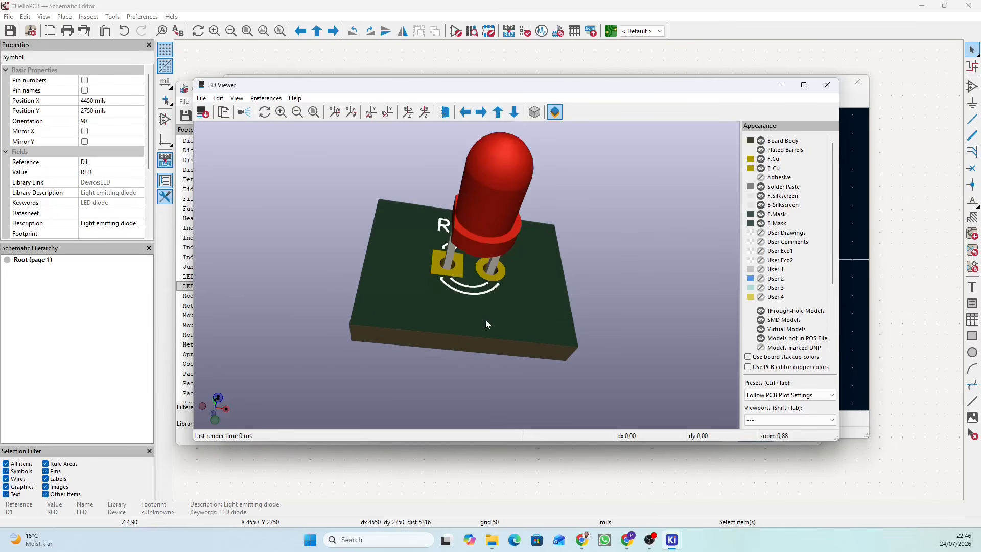
pyautogui.click(827, 85)
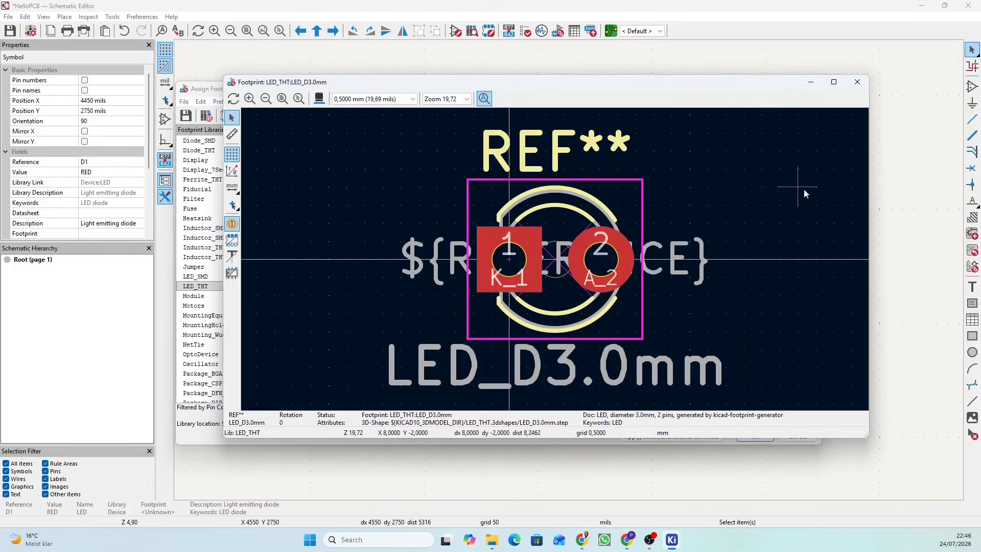
pyautogui.click(858, 81)
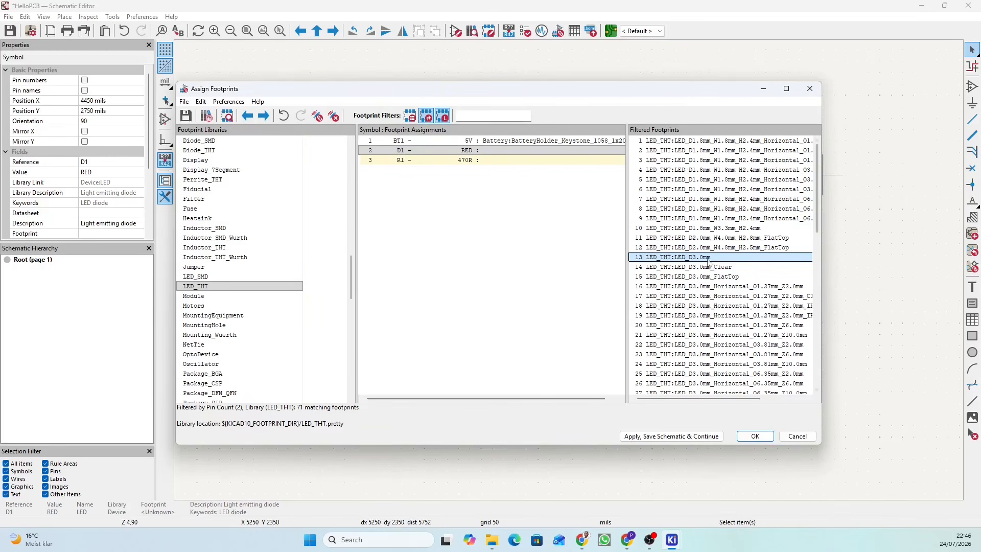
# - Assign the LED_D3.0mm footprint to D1 and list the Resistor_THT library's footprints for R1
pyautogui.doubleClick(707, 259)
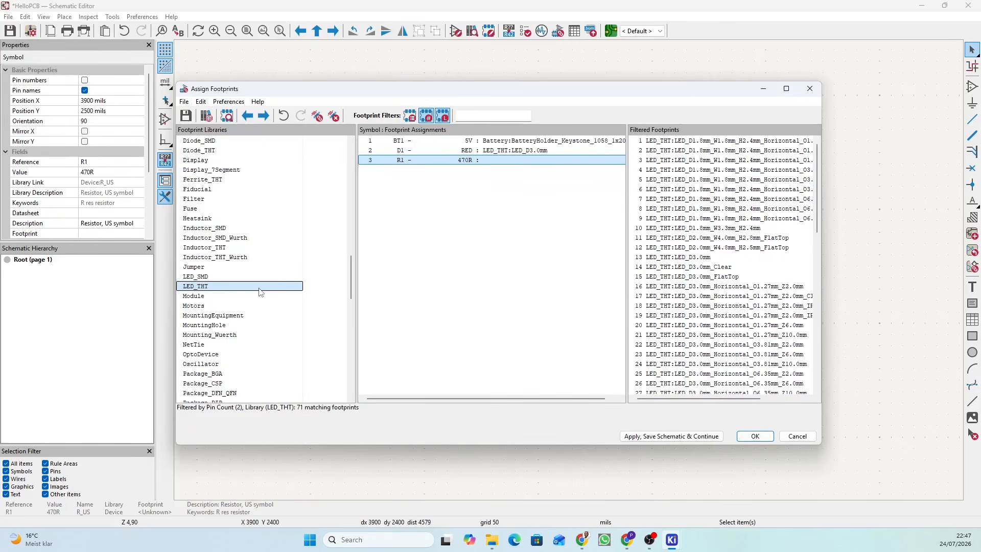
pyautogui.scroll(-5, 258, 291)
pyautogui.scroll(-5, 261, 292)
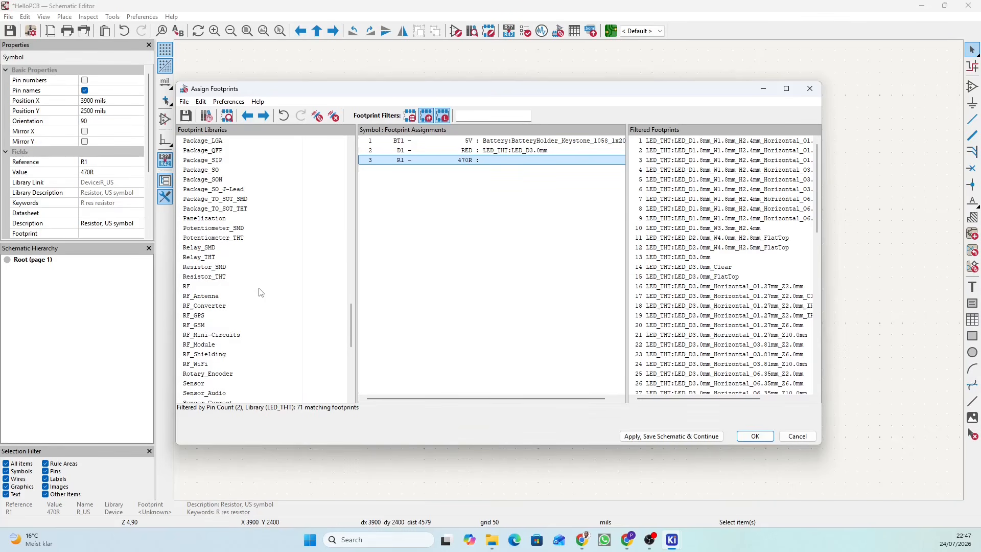
pyautogui.scroll(-3, 261, 292)
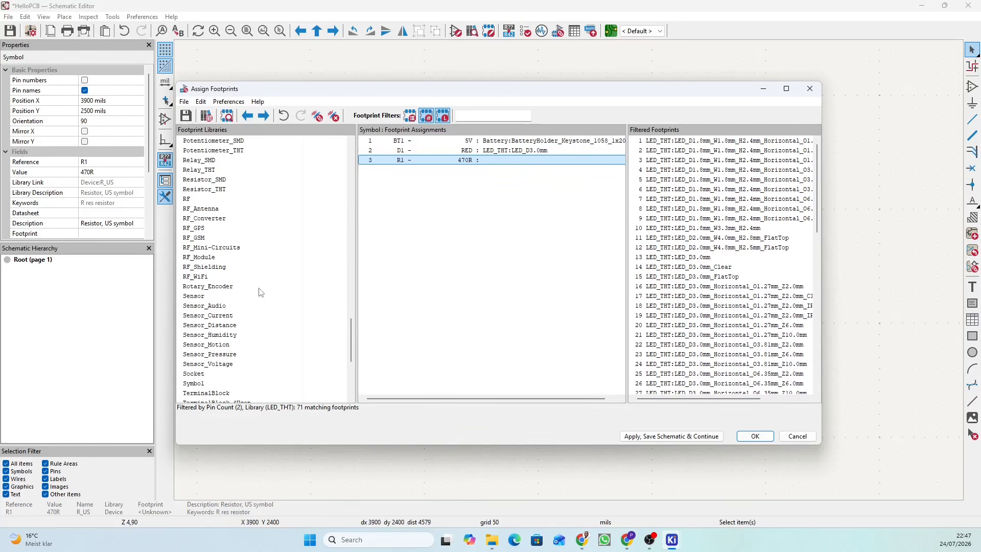
pyautogui.click(226, 189)
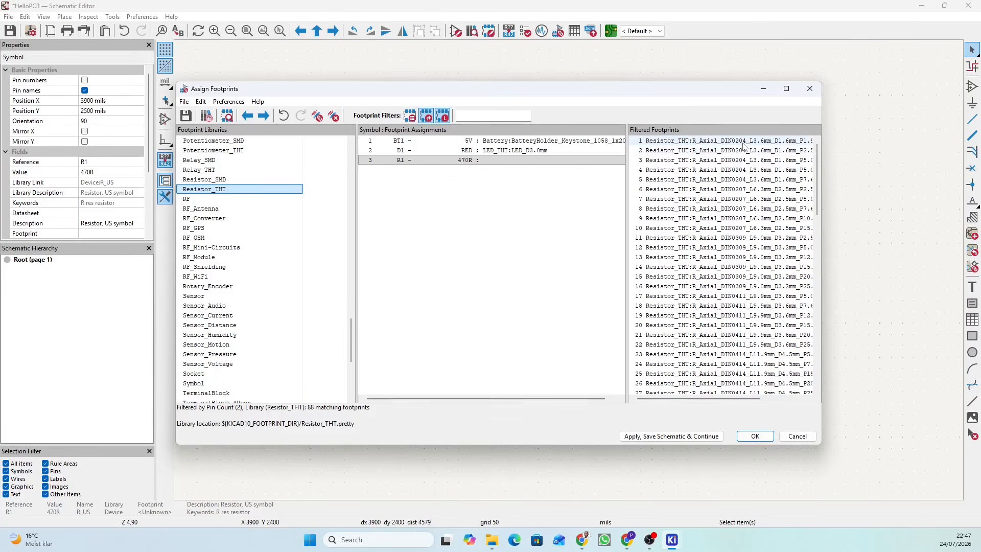
# - Inspect the R_Axial_DIN0204_L3.6mm_D1.6mm_P1.90mm_Vertical footprint's pad layout and rotate around its 3D model, and close both views
pyautogui.moveTo(818, 177); pyautogui.dragTo(818, 147)
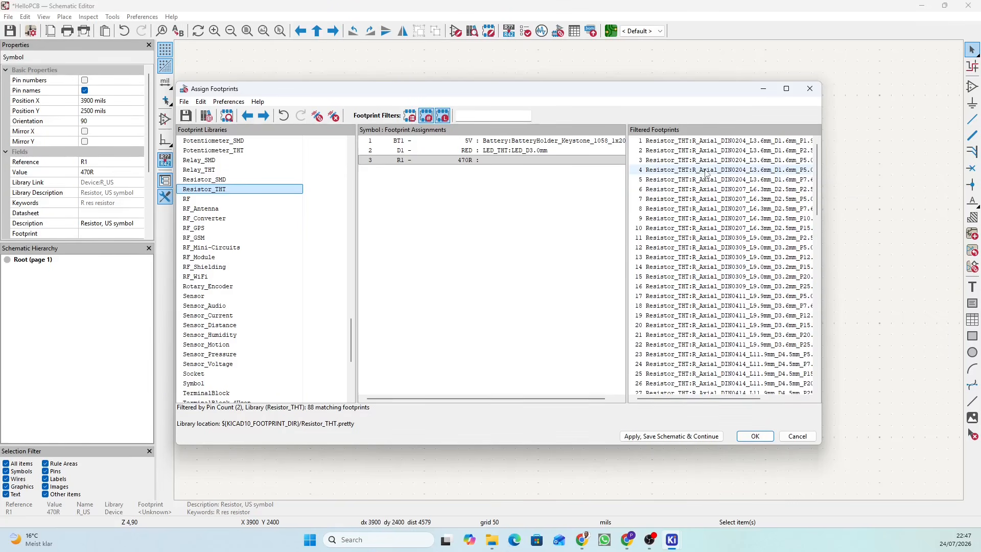
pyautogui.click(735, 145)
pyautogui.rightClick(734, 145)
pyautogui.click(760, 152)
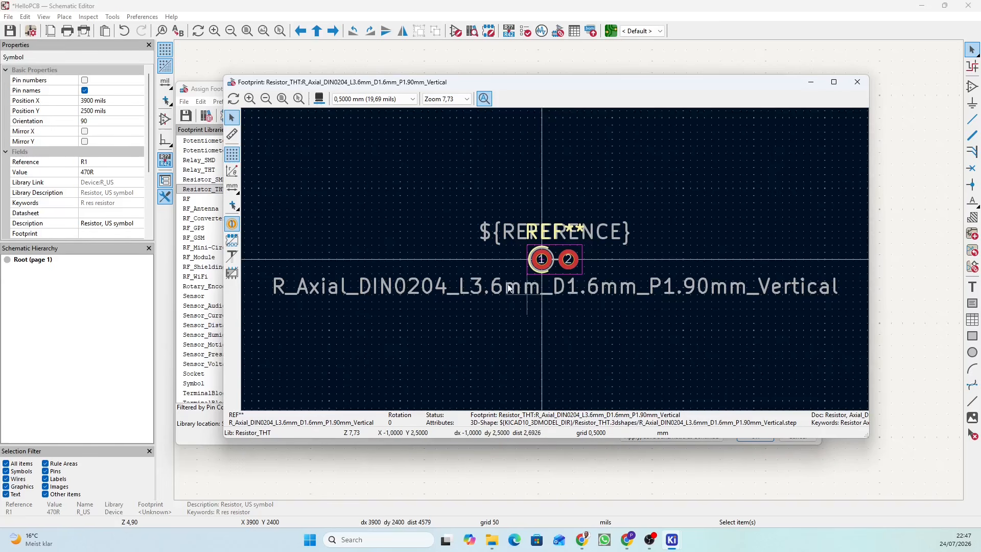
pyautogui.click(319, 99)
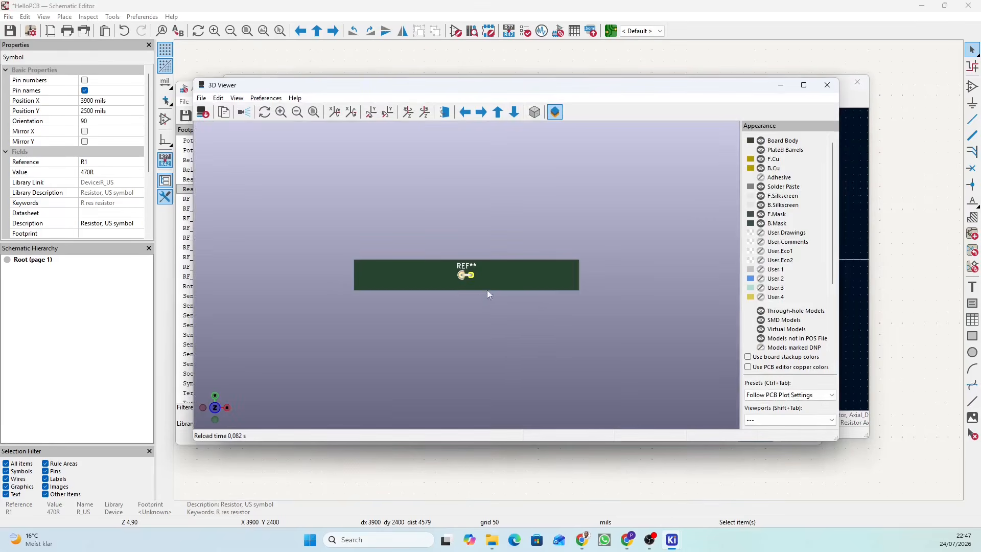
pyautogui.moveTo(529, 329); pyautogui.dragTo(547, 156)
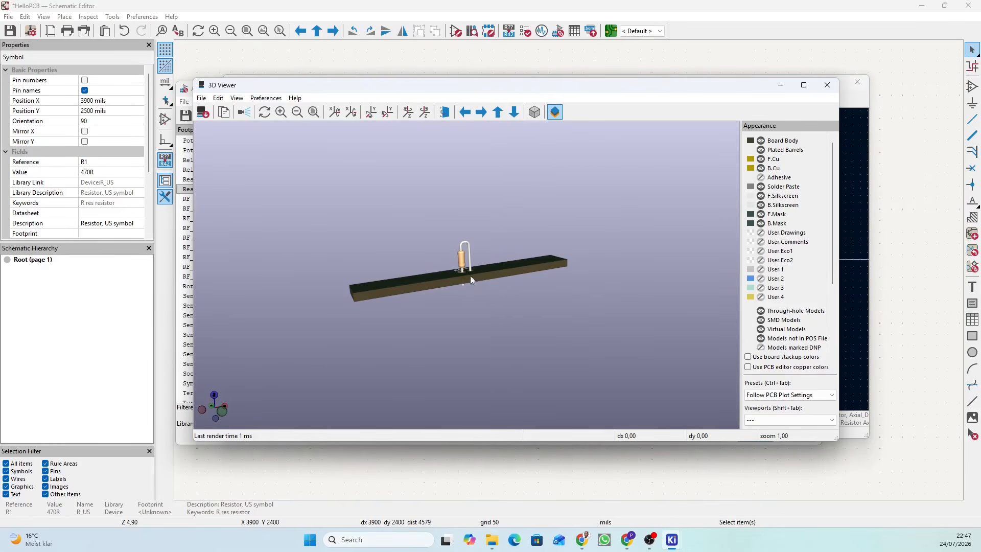
pyautogui.moveTo(489, 300); pyautogui.dragTo(486, 358)
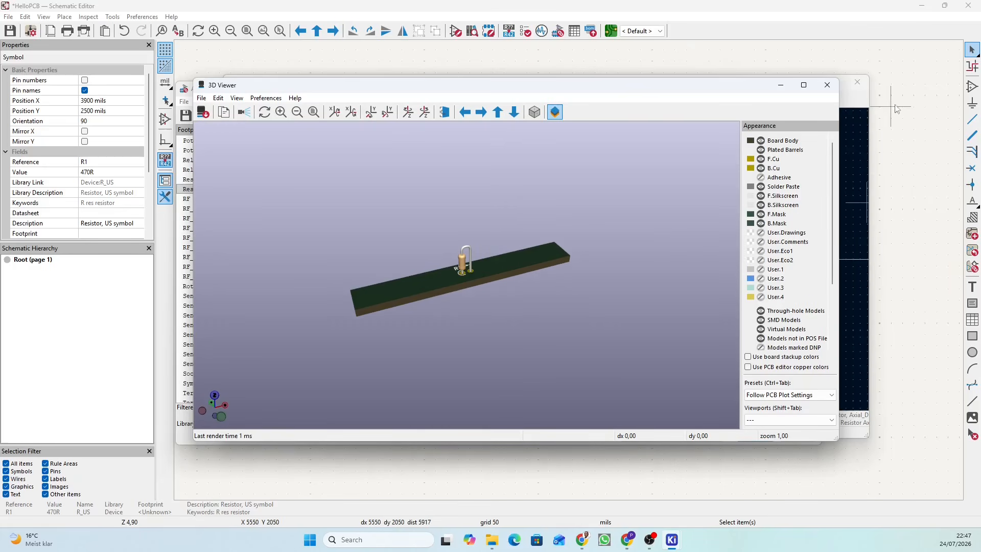
pyautogui.click(828, 85)
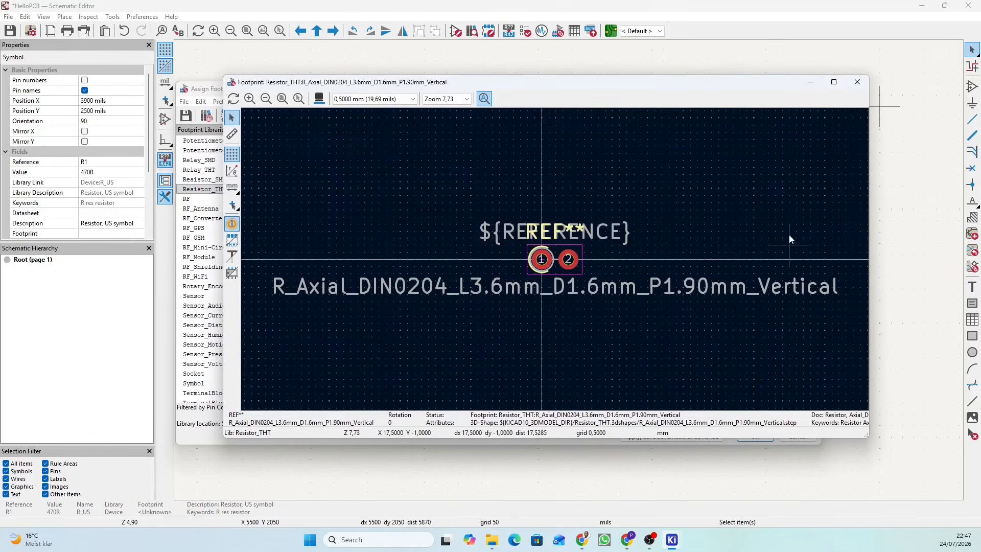
pyautogui.click(857, 82)
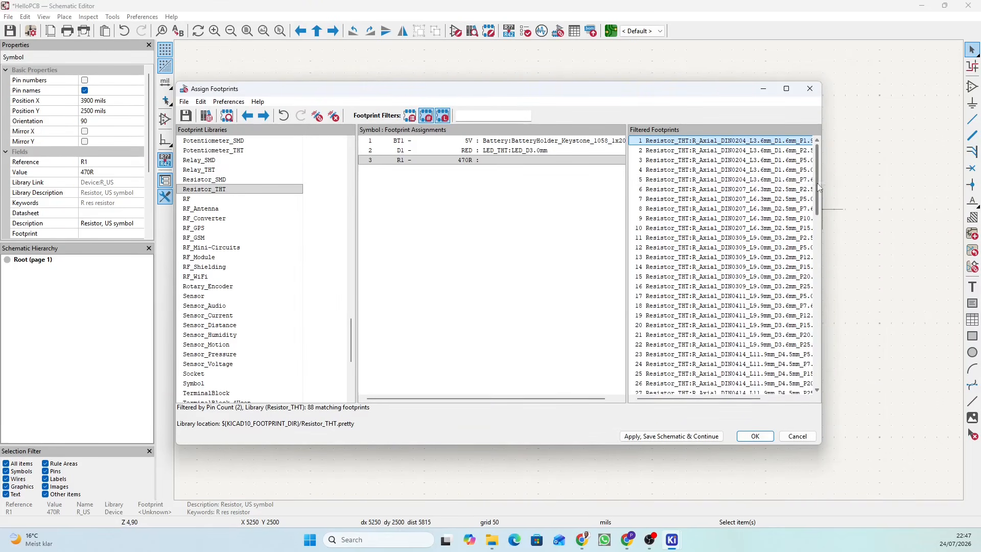
# - Inspect the pad layout and 3D model of the R_Radial_Power_L7.0mm_W8.0mm_Px2.40mm_Py2.30mm footprint, and close both views
pyautogui.moveTo(817, 183); pyautogui.dragTo(801, 356)
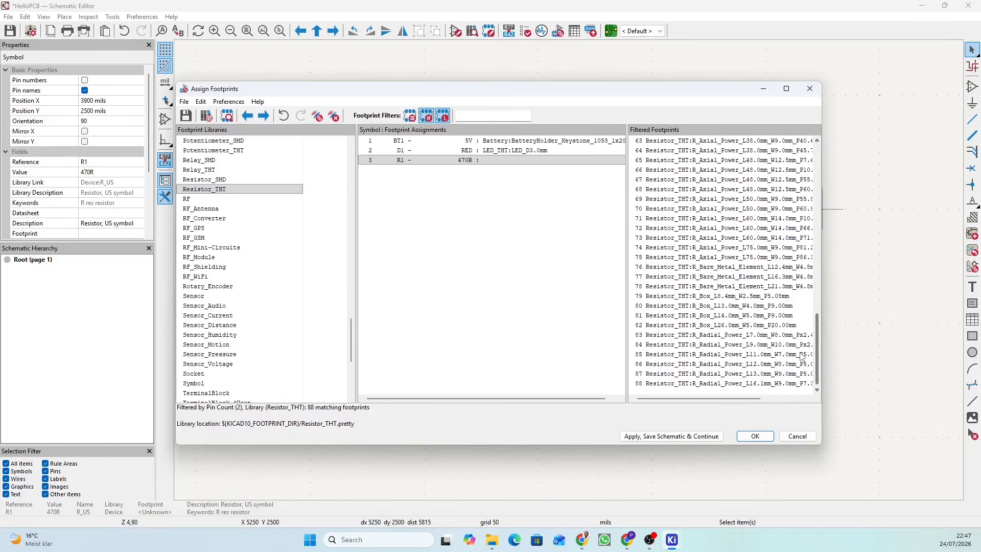
pyautogui.click(697, 335)
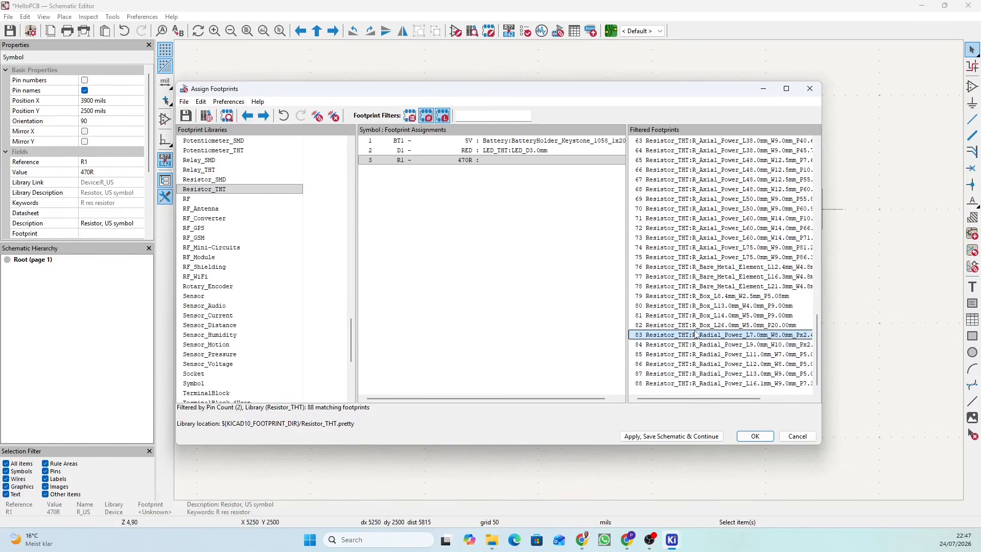
pyautogui.rightClick(697, 334)
pyautogui.click(738, 342)
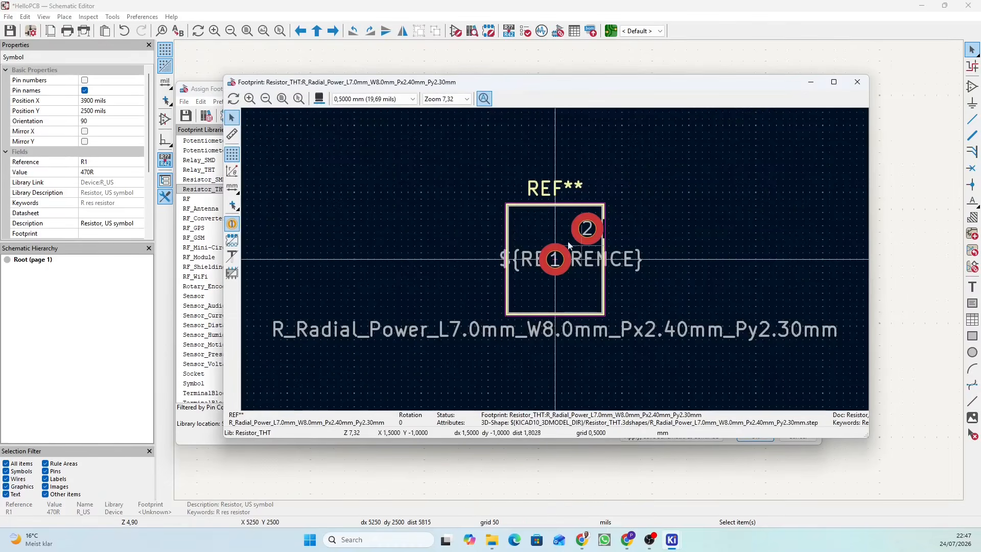
pyautogui.click(319, 99)
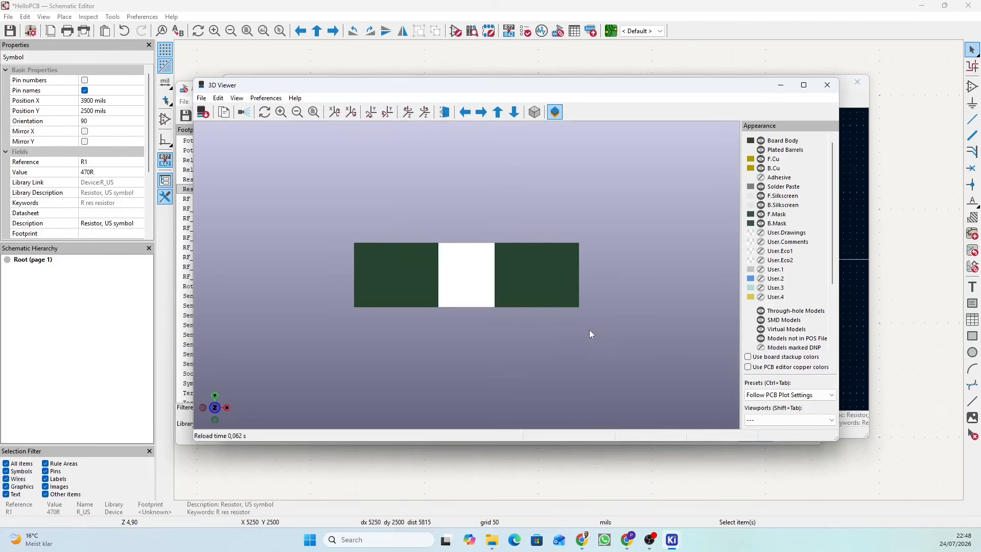
pyautogui.moveTo(591, 334); pyautogui.dragTo(475, 305)
pyautogui.click(827, 85)
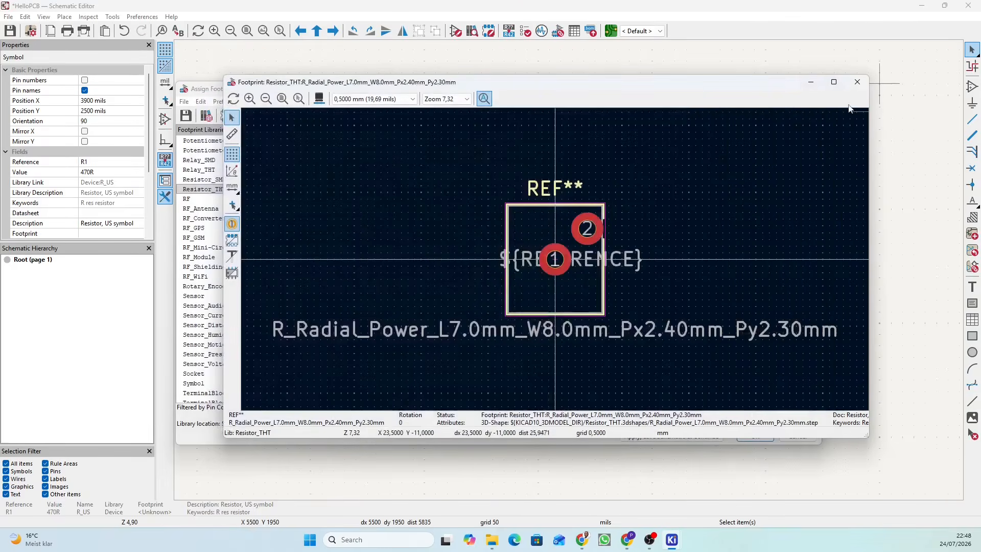
pyautogui.click(857, 81)
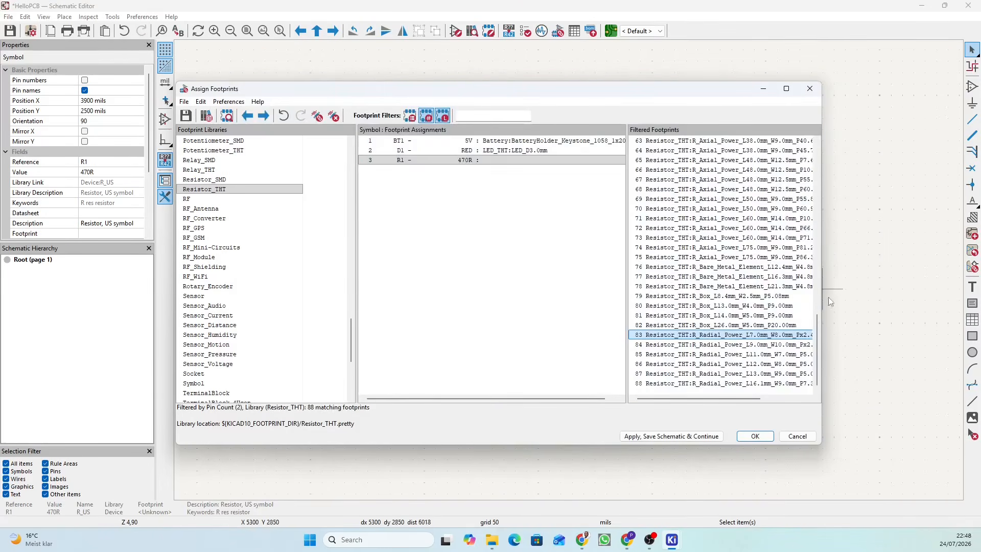
# - Return to the first footprint in the list and view the pad layout of the DIN0204 vertical resistor with 1.90 mm pitch again
pyautogui.moveTo(819, 337); pyautogui.dragTo(817, 151)
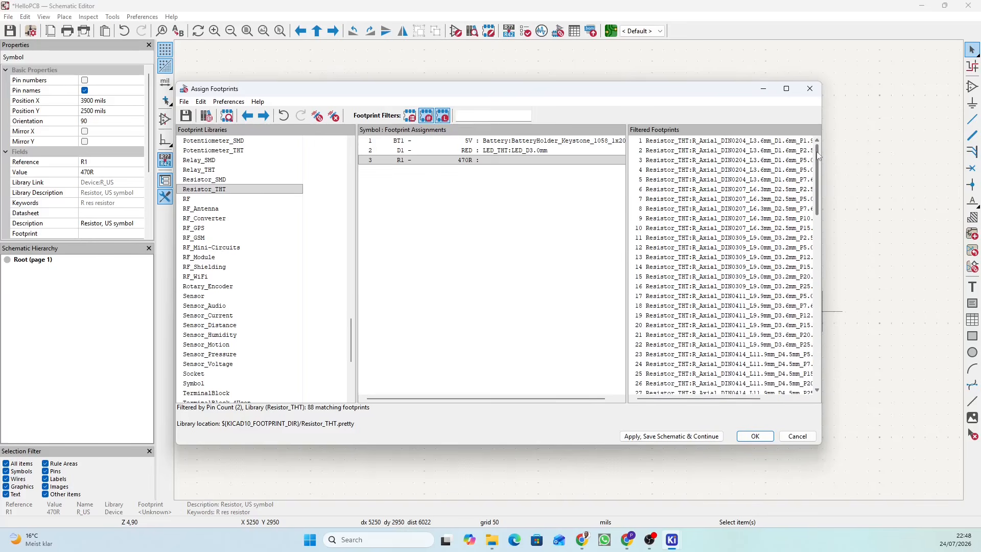
pyautogui.click(708, 151)
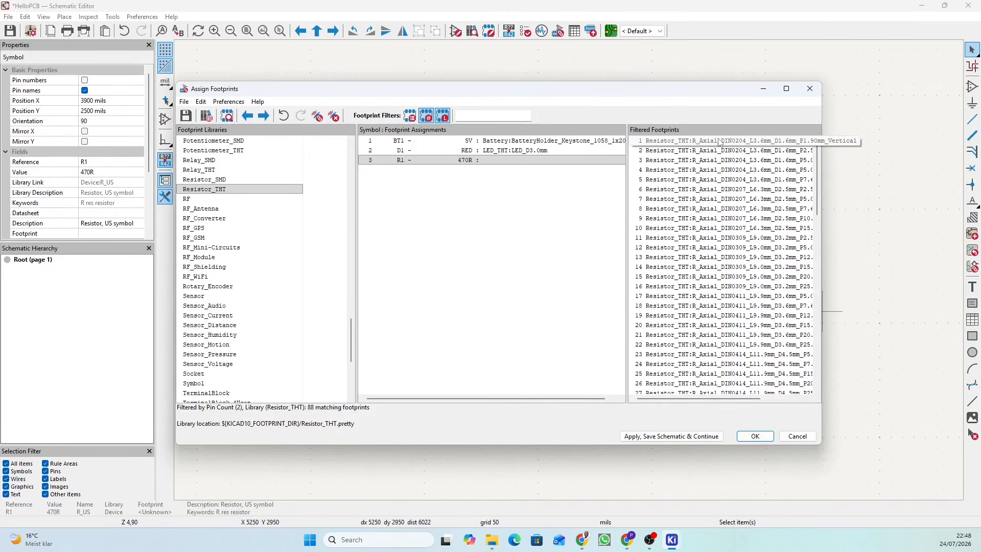
pyautogui.click(720, 141)
pyautogui.rightClick(737, 143)
pyautogui.click(775, 147)
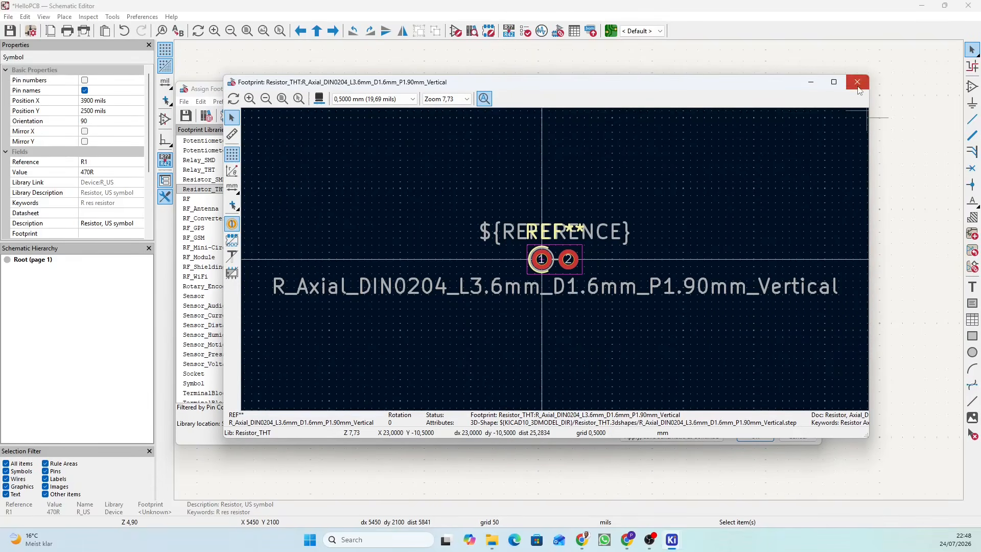
pyautogui.click(857, 82)
# - Inspect the R_Axial_DIN0204_L3.6mm_D1.6mm_P2.54mm_Vertical footprint's pad layout and 3D model, and close both views
pyautogui.click(720, 151)
pyautogui.rightClick(719, 151)
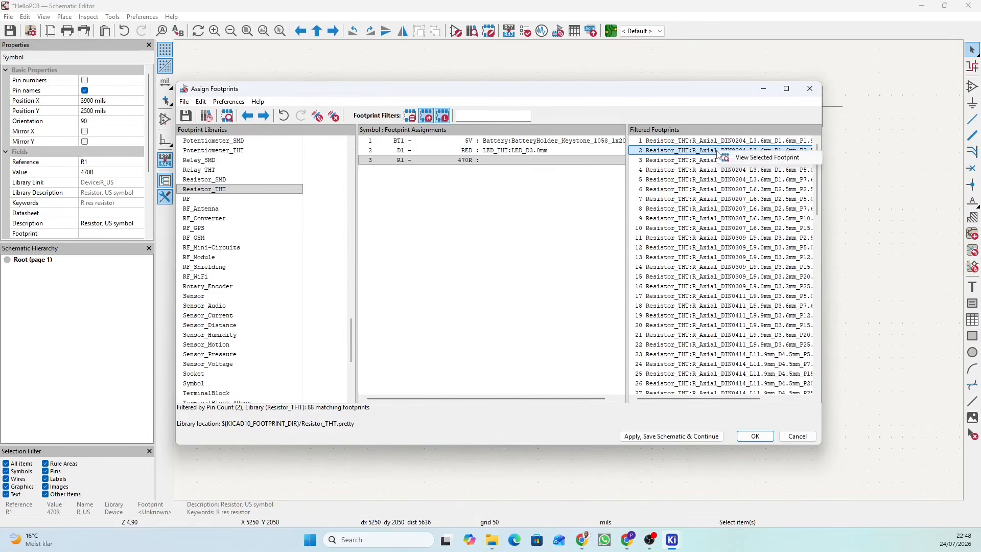
pyautogui.click(750, 158)
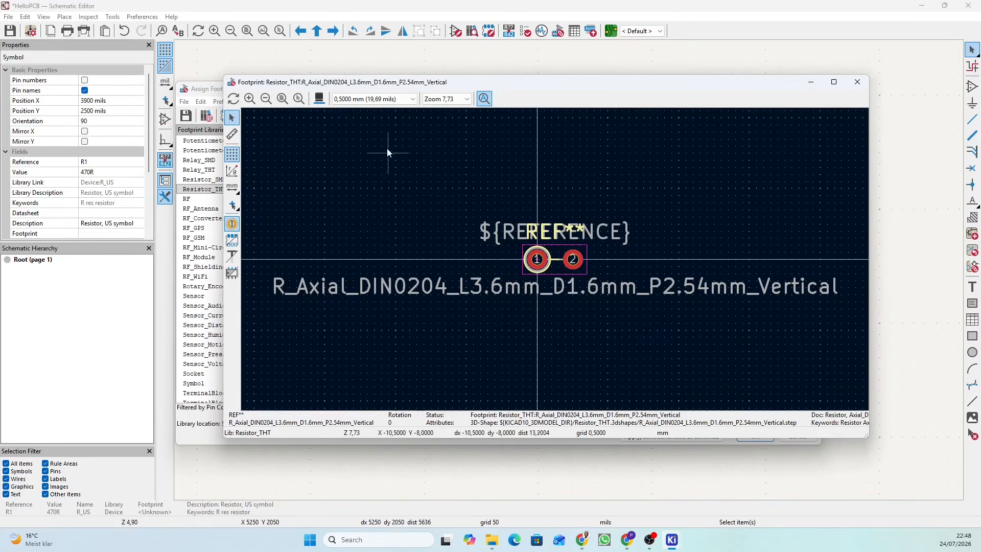
pyautogui.click(320, 99)
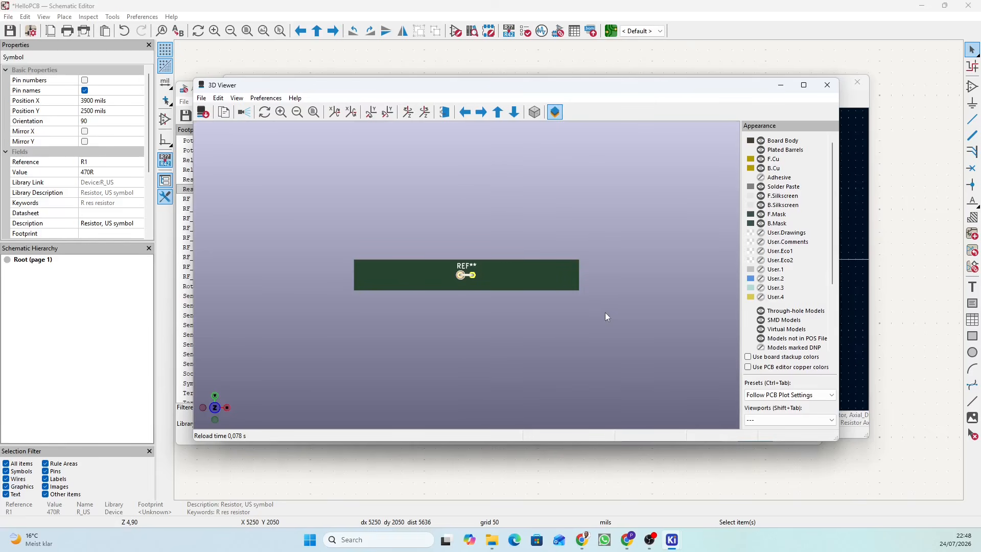
pyautogui.moveTo(612, 335); pyautogui.dragTo(617, 262)
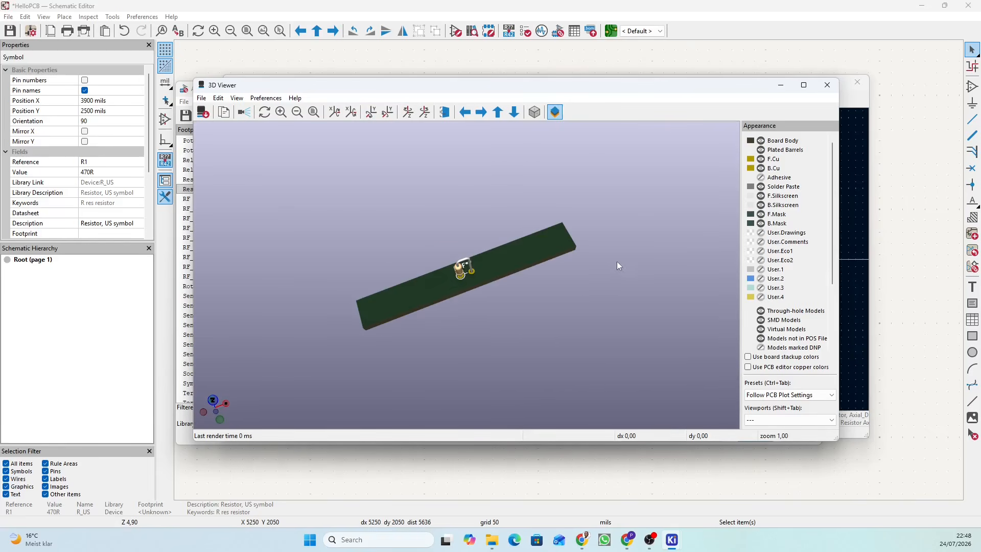
pyautogui.click(834, 84)
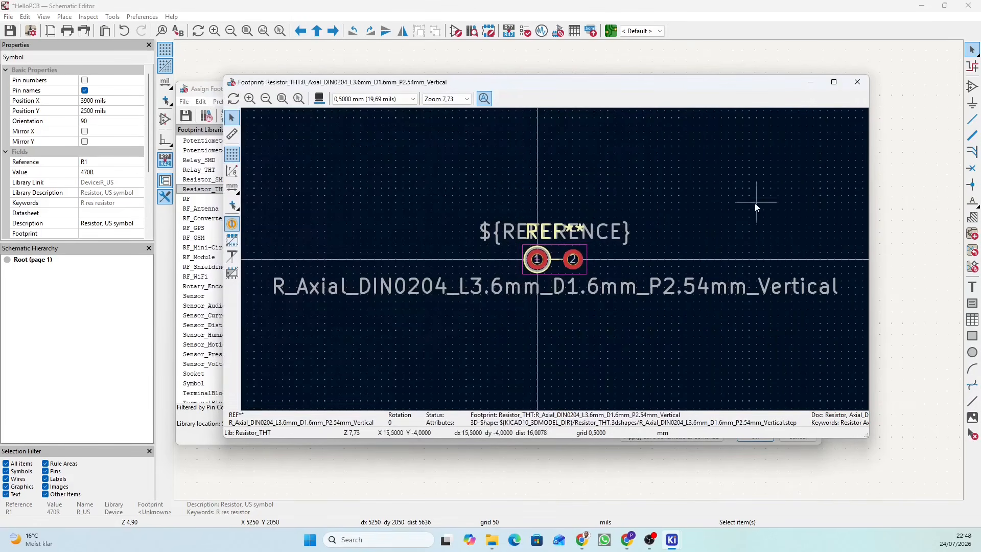
pyautogui.click(858, 83)
# - Assign the R_Axial_DIN0204_L3.6mm_D1.6mm_P2.54mm_Vertical footprint to R1, apply the assignments and recheck the assignment list
pyautogui.click(711, 151)
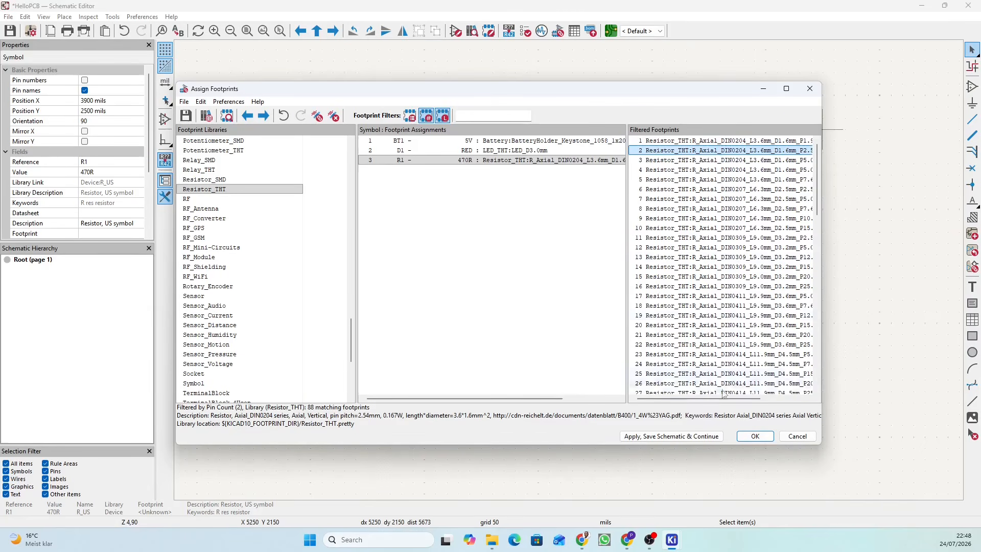
pyautogui.click(755, 437)
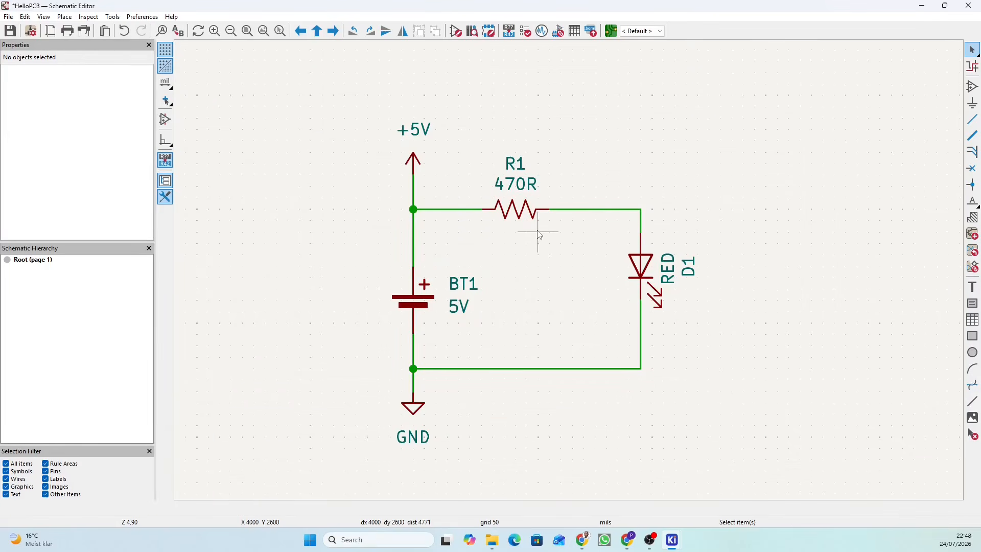
pyautogui.click(558, 31)
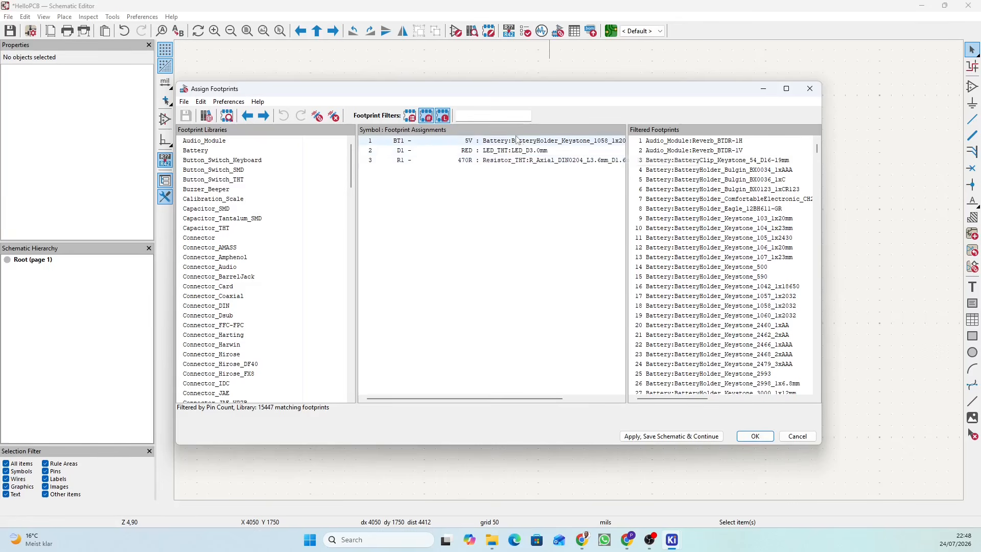
pyautogui.click(805, 95)
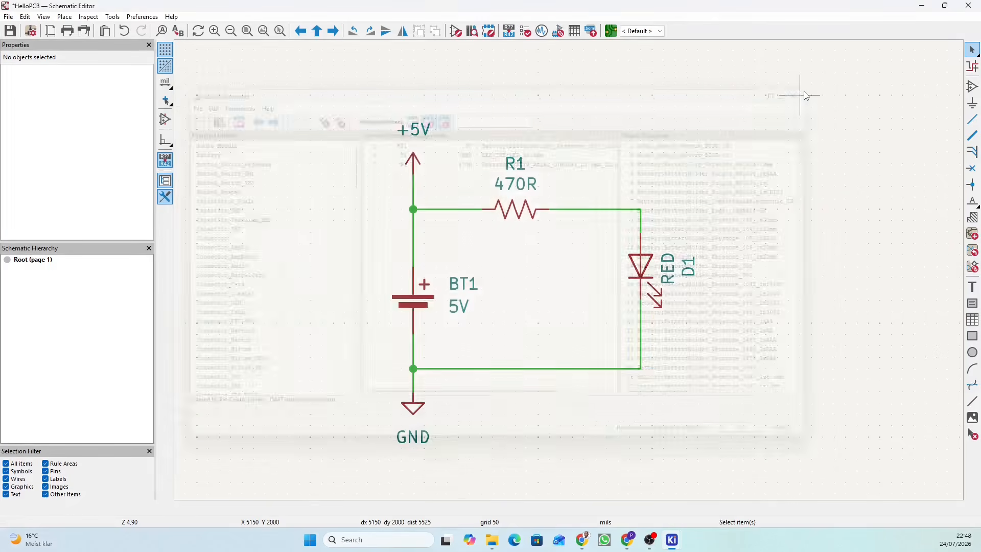
# - Check the footprint field in R1's symbol properties and its entry in the footprint chooser, leaving both dialogs without changes
pyautogui.click(516, 214)
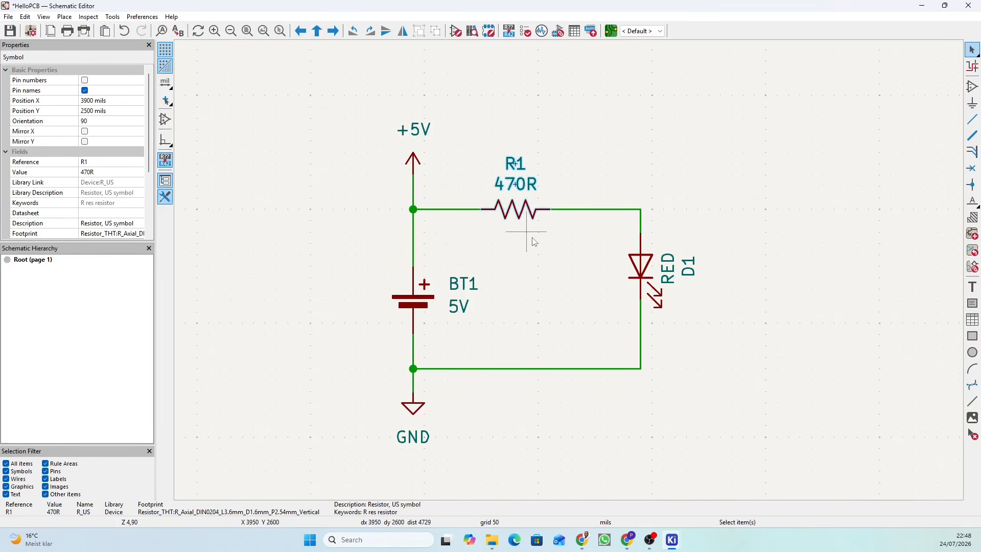
pyautogui.doubleClick(516, 215)
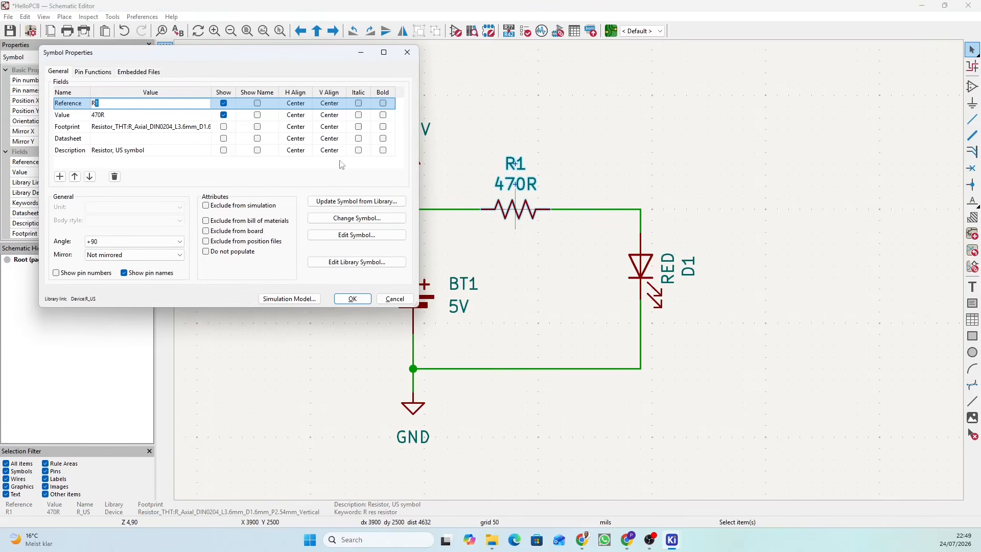
pyautogui.moveTo(217, 57); pyautogui.dragTo(435, 80)
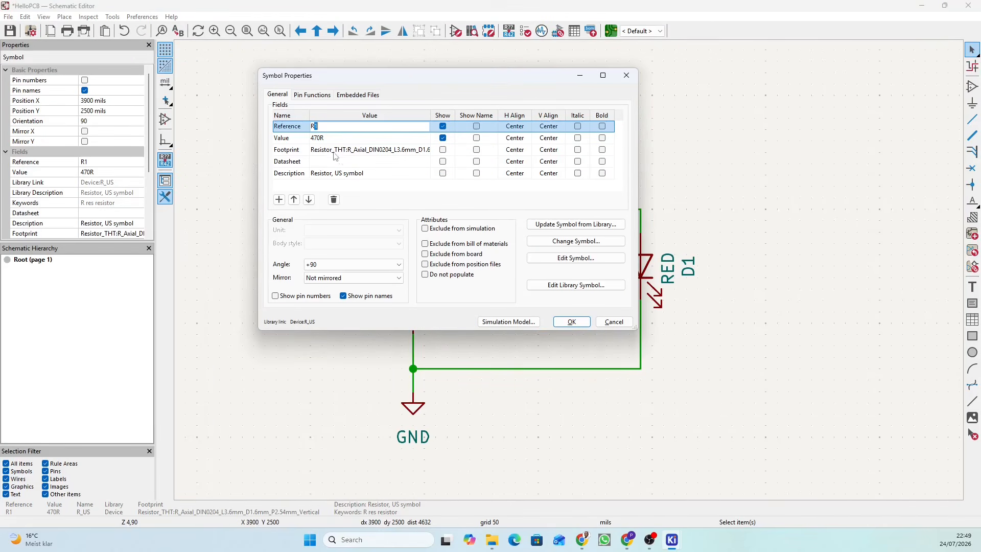
pyautogui.click(402, 150)
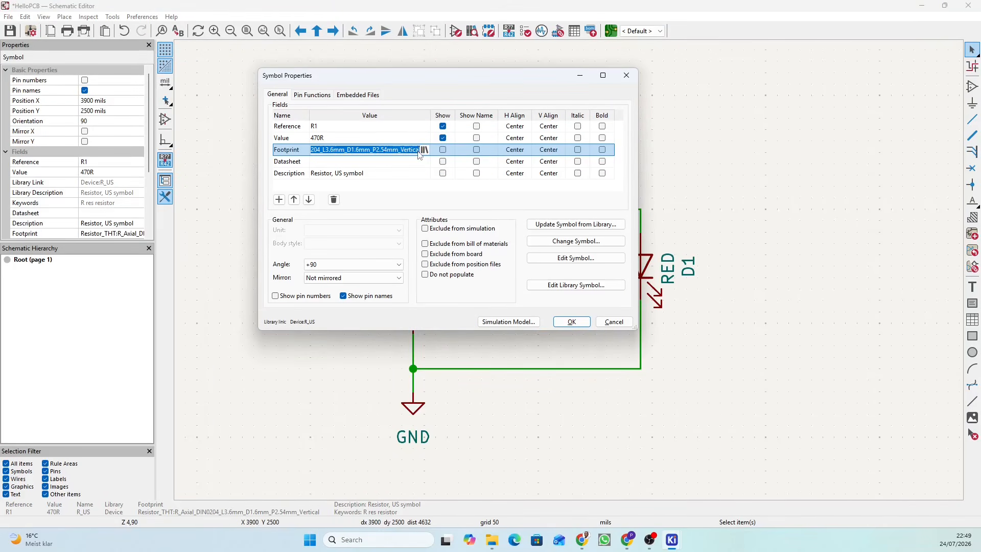
pyautogui.click(423, 150)
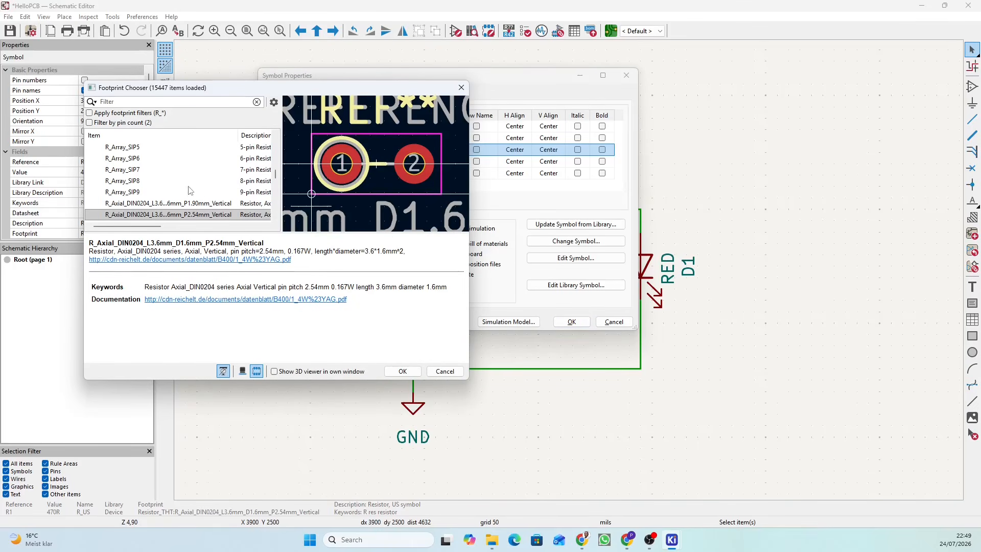
pyautogui.click(461, 94)
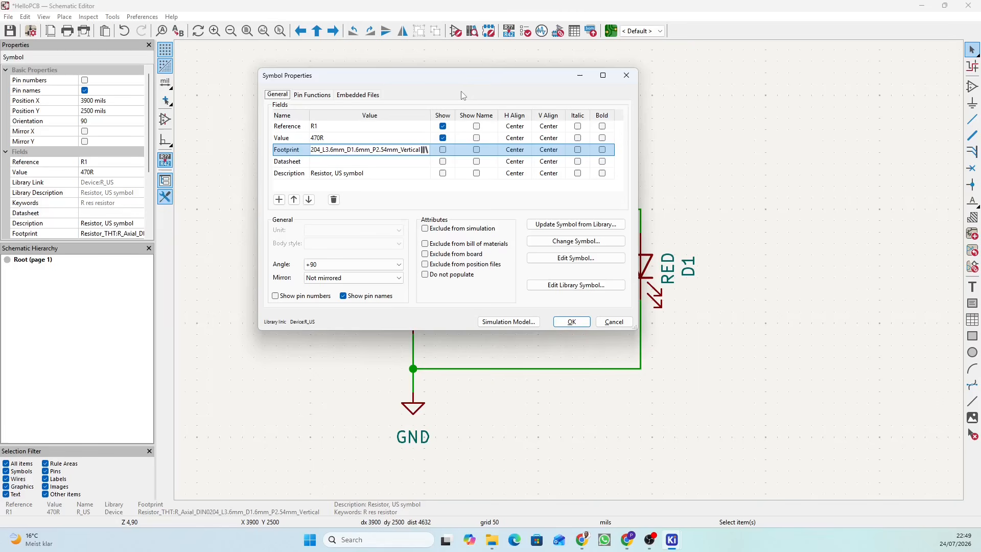
pyautogui.click(613, 322)
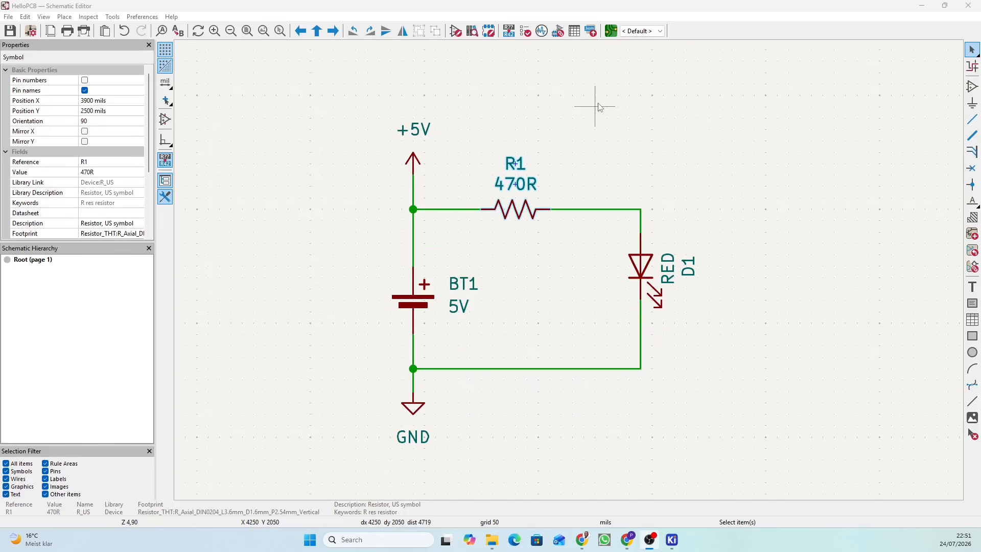
# - Run the electrical rules check on the schematic with errors, warnings and exclusions all shown, keeping the checker clear of the battery circuit
pyautogui.click(526, 32)
pyautogui.moveTo(260, 54); pyautogui.dragTo(604, 138)
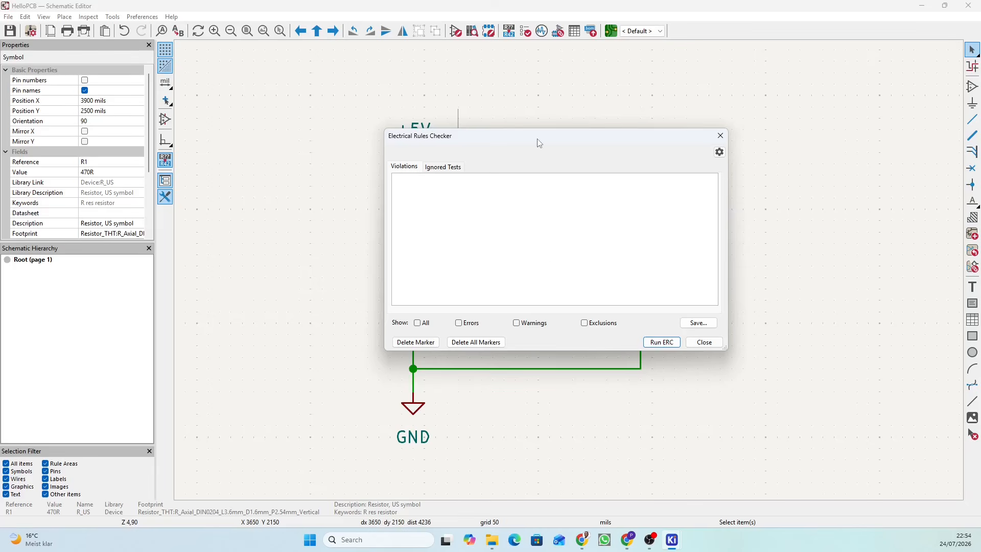
pyautogui.moveTo(539, 142); pyautogui.dragTo(650, 115)
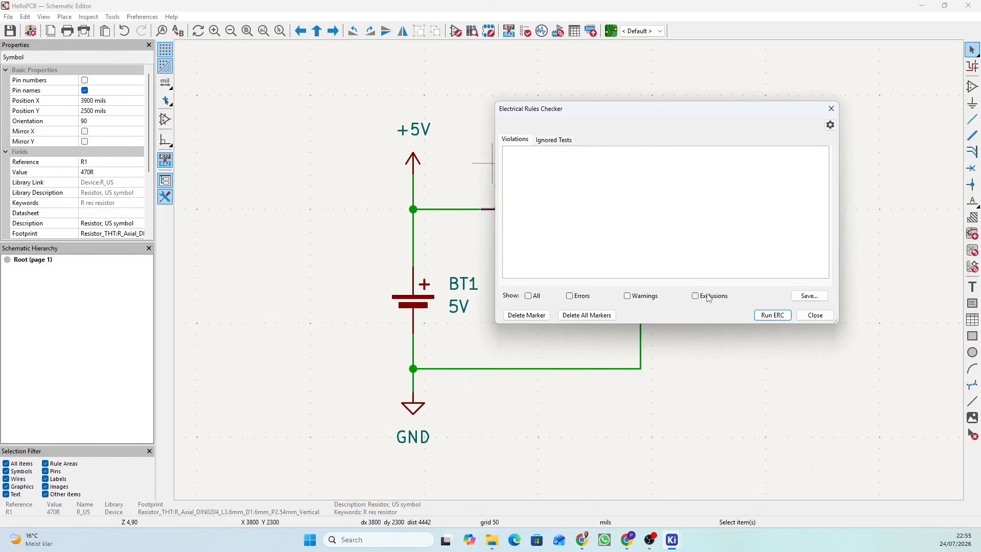
pyautogui.click(529, 296)
pyautogui.click(773, 315)
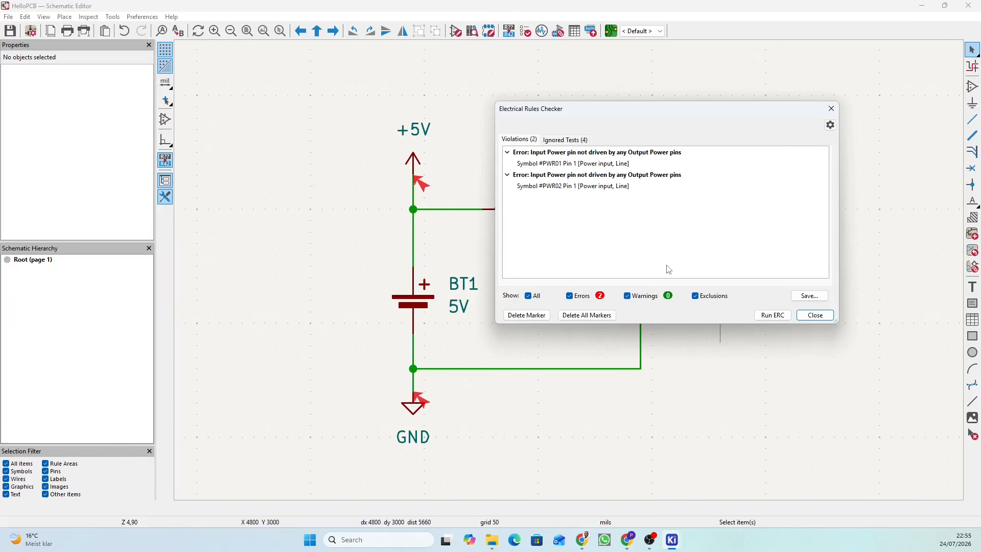
# - Inspect both 'Input Power pin not driven by any Output Power pins' violations and locate their markers at the +5V and GND symbols
pyautogui.moveTo(591, 109); pyautogui.dragTo(690, 92)
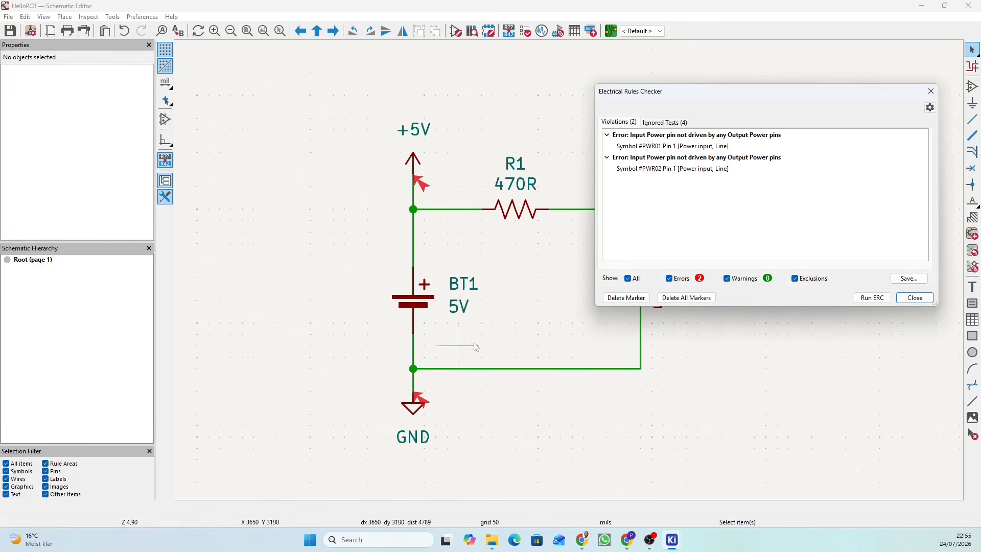
pyautogui.doubleClick(659, 137)
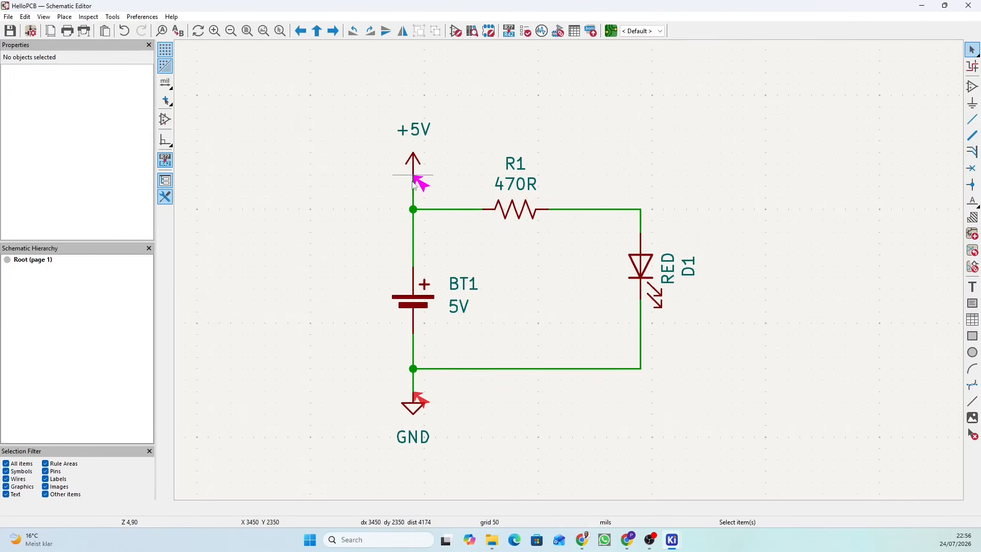
pyautogui.click(526, 31)
pyautogui.doubleClick(654, 163)
pyautogui.click(524, 31)
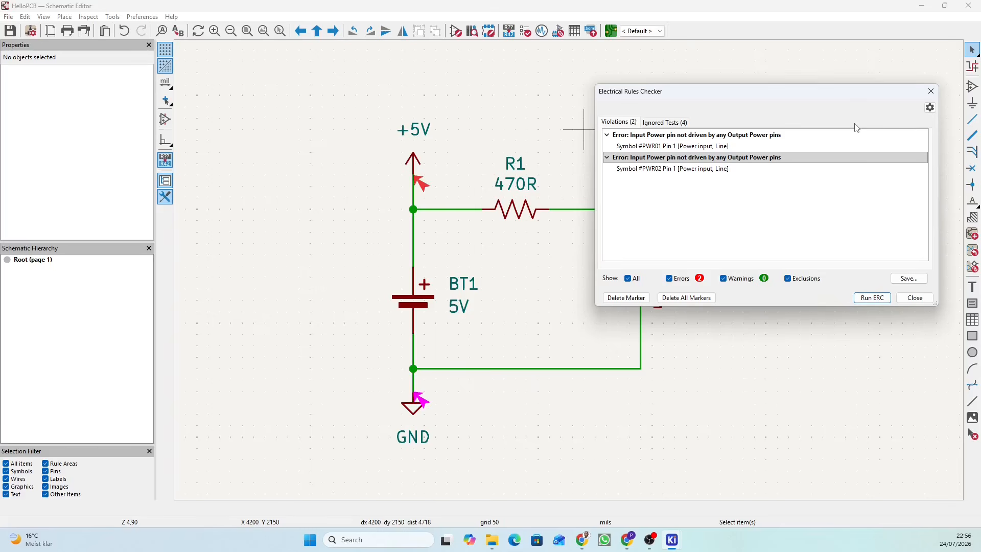
pyautogui.click(931, 93)
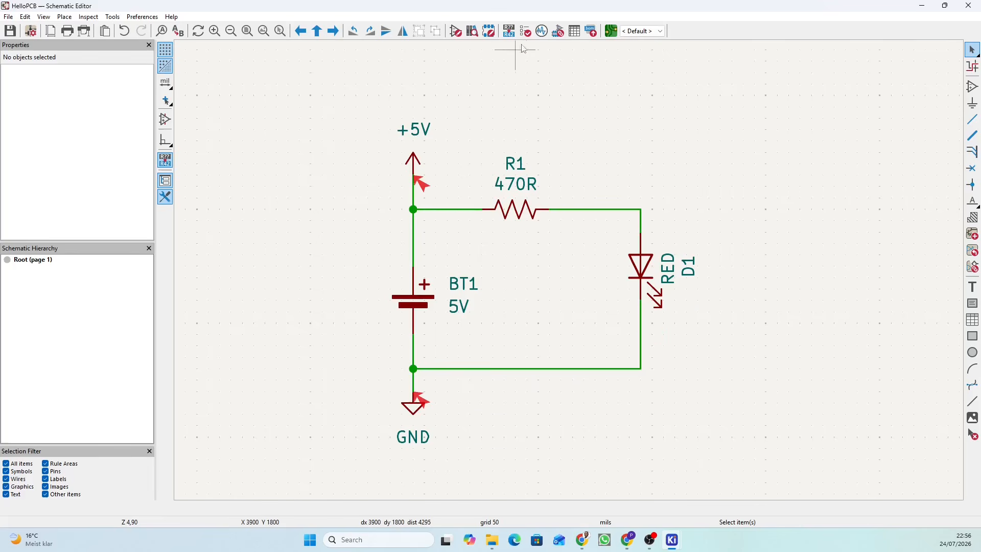
pyautogui.click(526, 31)
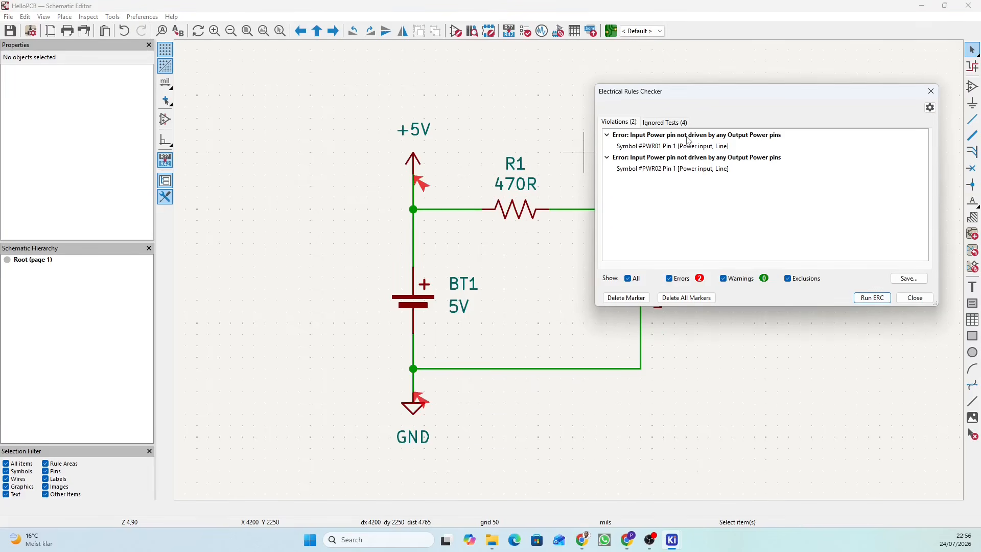
pyautogui.click(931, 93)
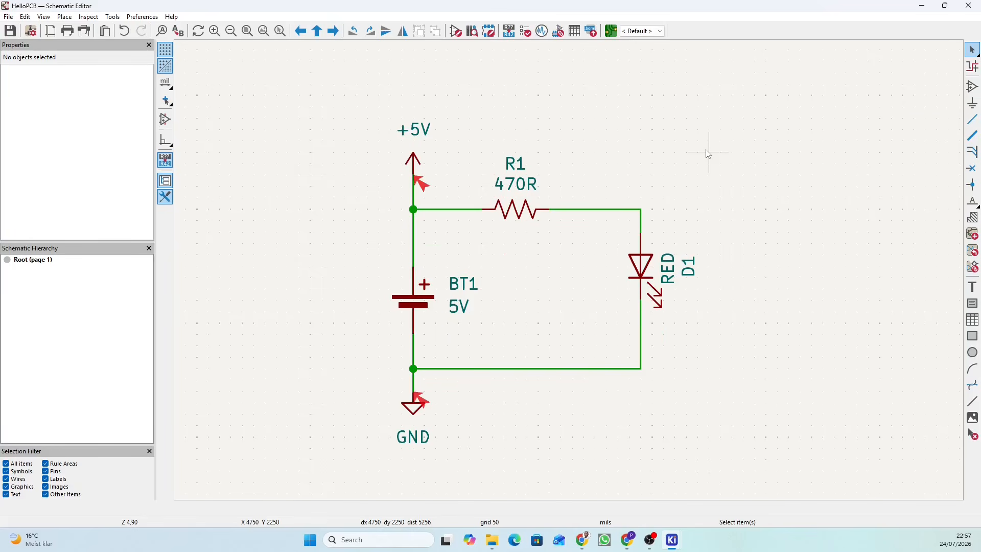
# - Place a PWR_FLAG power symbol, rotated 90 degrees, on the junction between the +5V symbol, BT1 and R1
pyautogui.press('p')
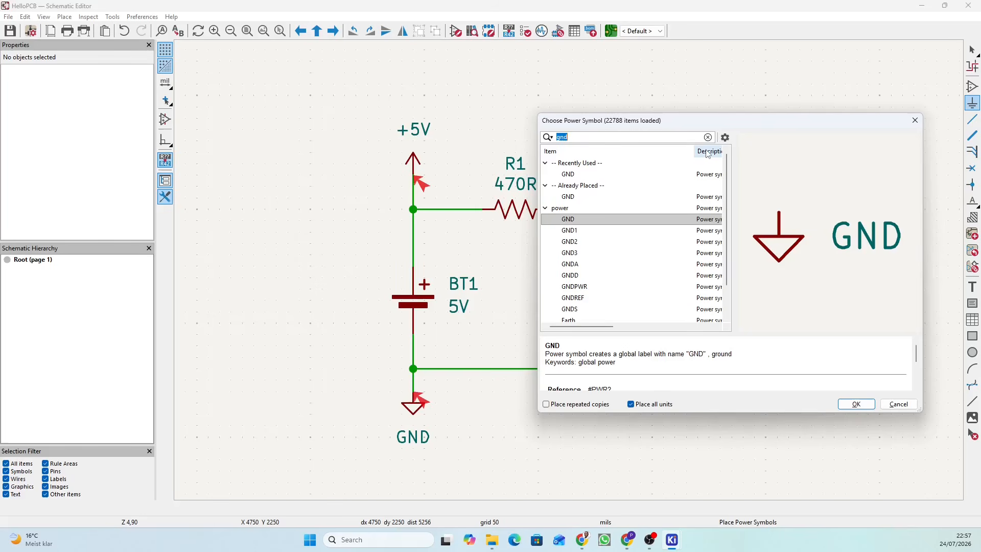
pyautogui.write('p')
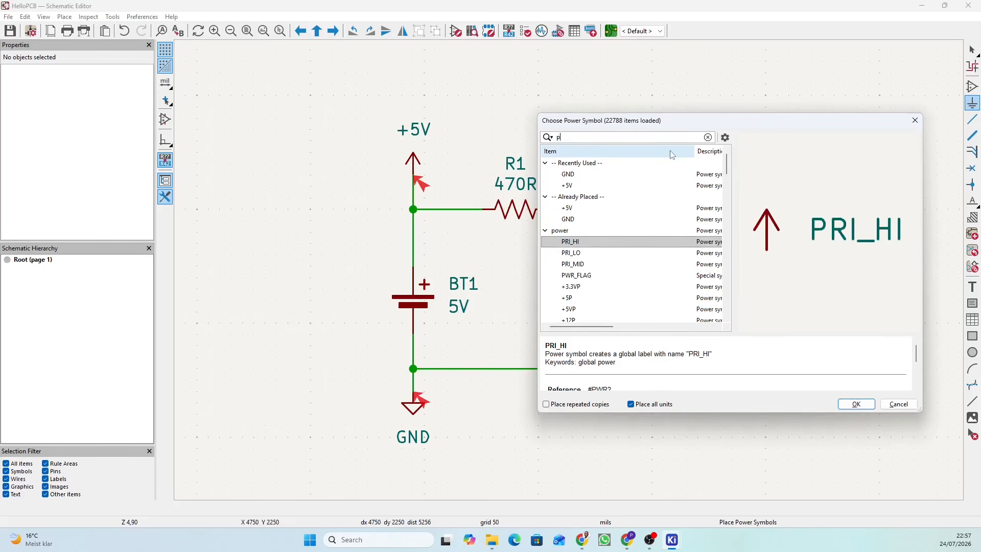
pyautogui.write('et')
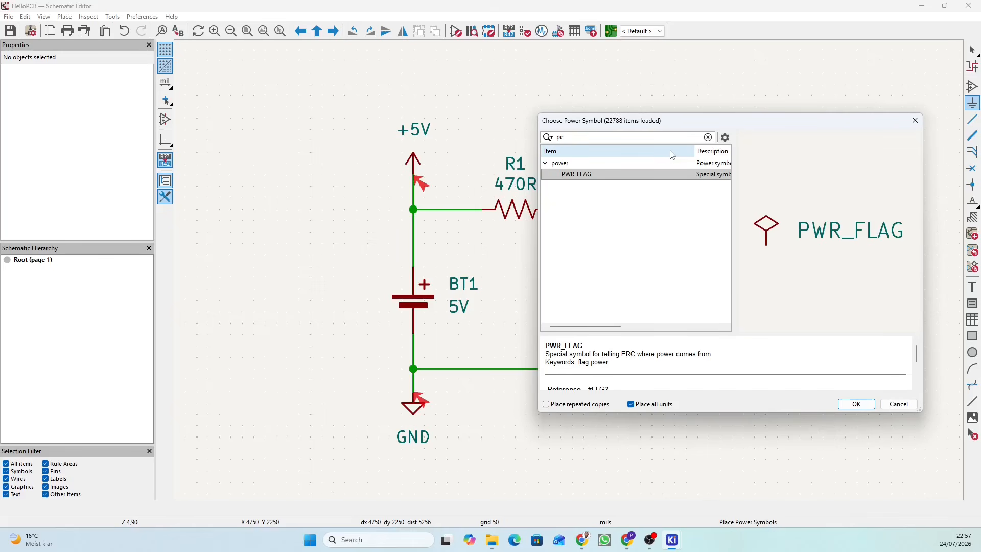
pyautogui.click(610, 179)
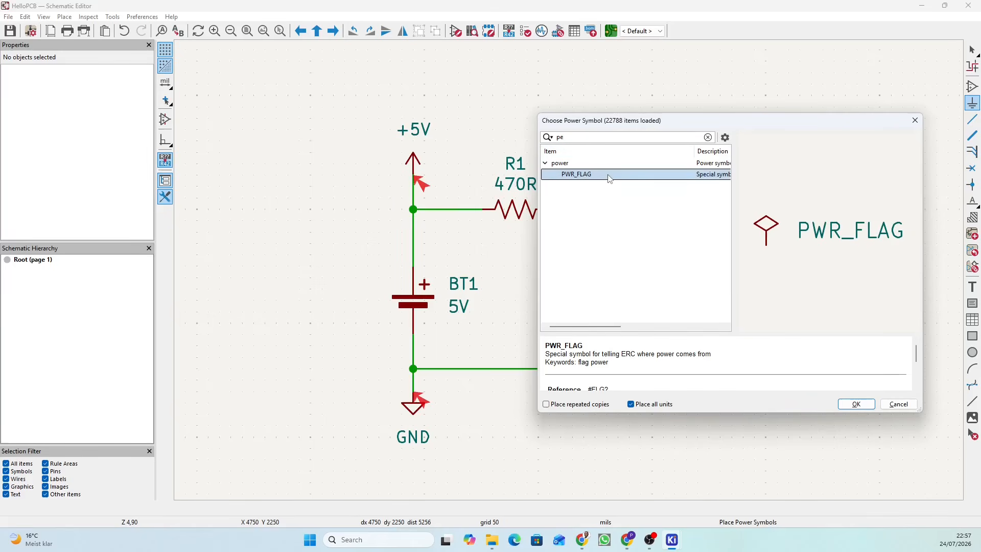
pyautogui.click(857, 405)
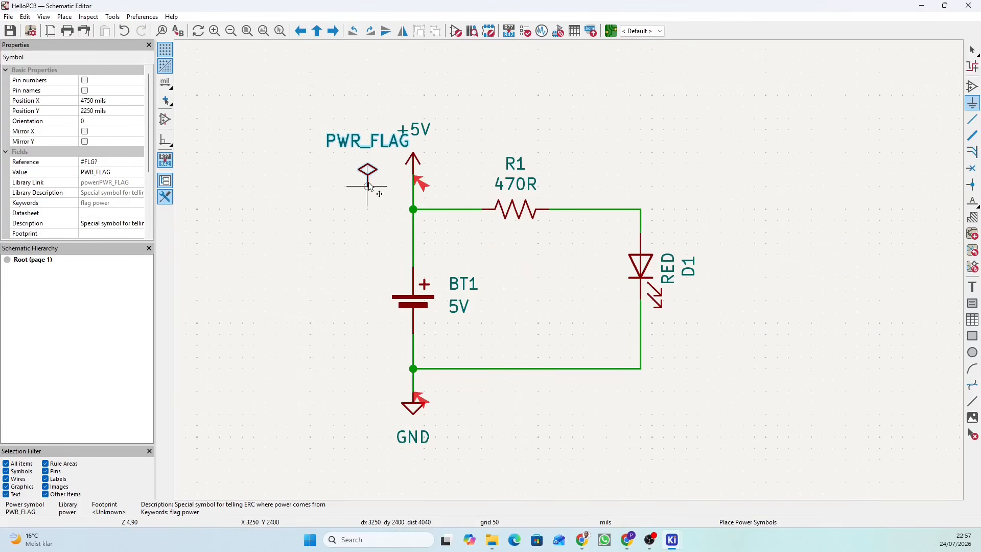
pyautogui.press('r')
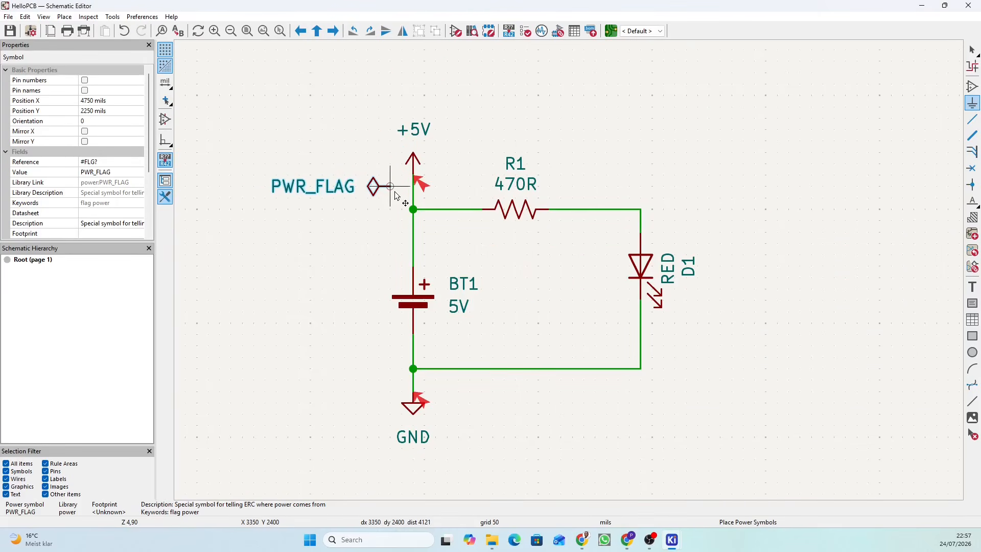
pyautogui.click(413, 214)
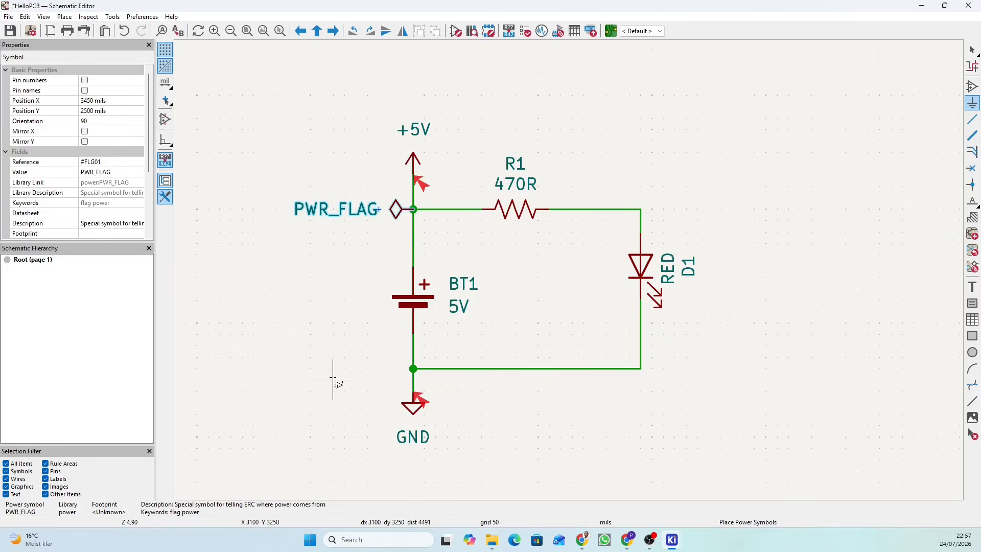
# - Place a second PWR_FLAG symbol, rotated 90 degrees, on the junction between BT1 and the GND symbol
pyautogui.click(352, 374)
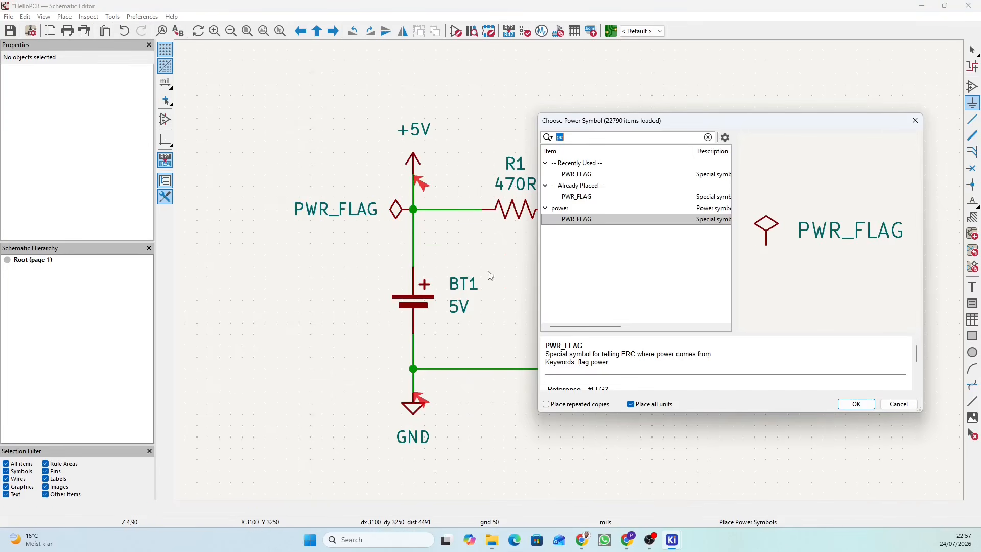
pyautogui.click(856, 404)
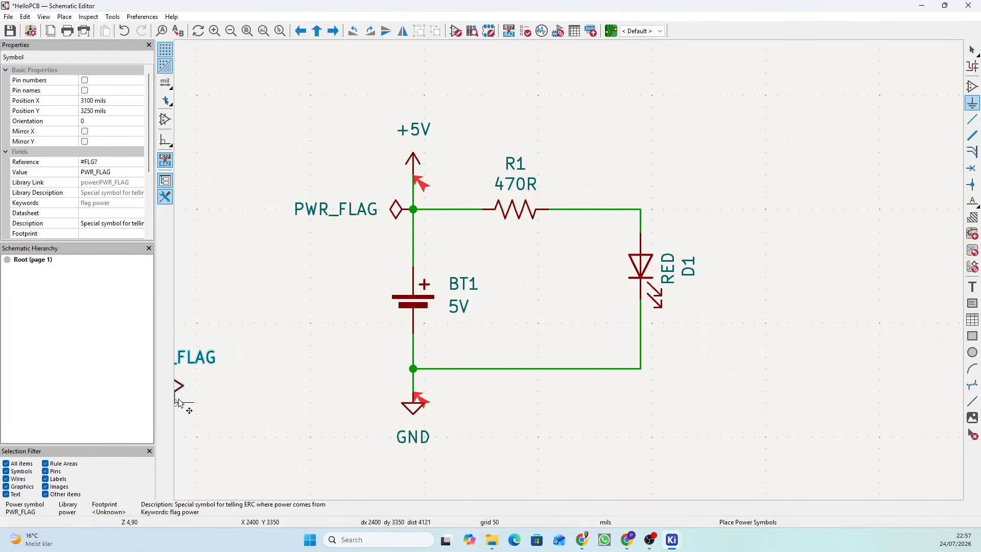
pyautogui.press('r')
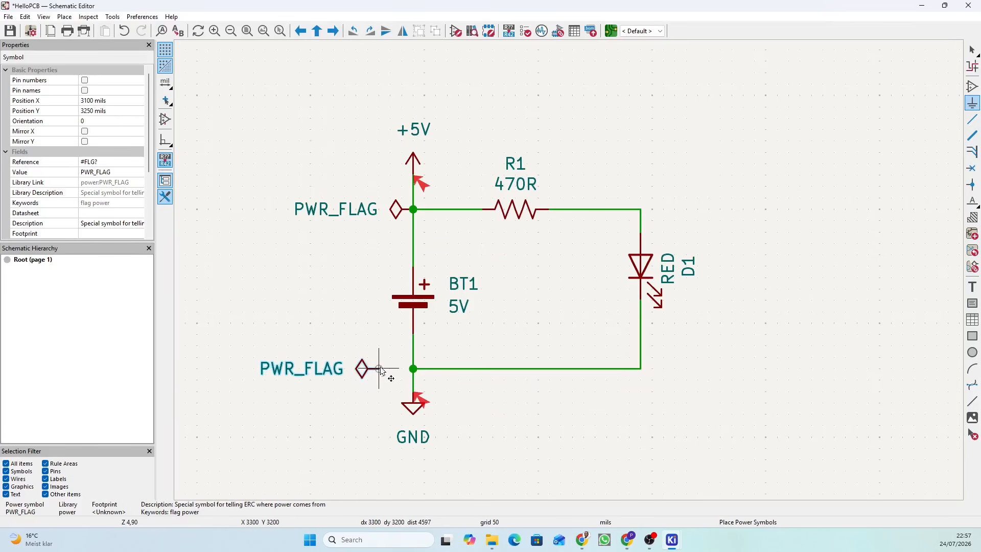
pyautogui.click(411, 369)
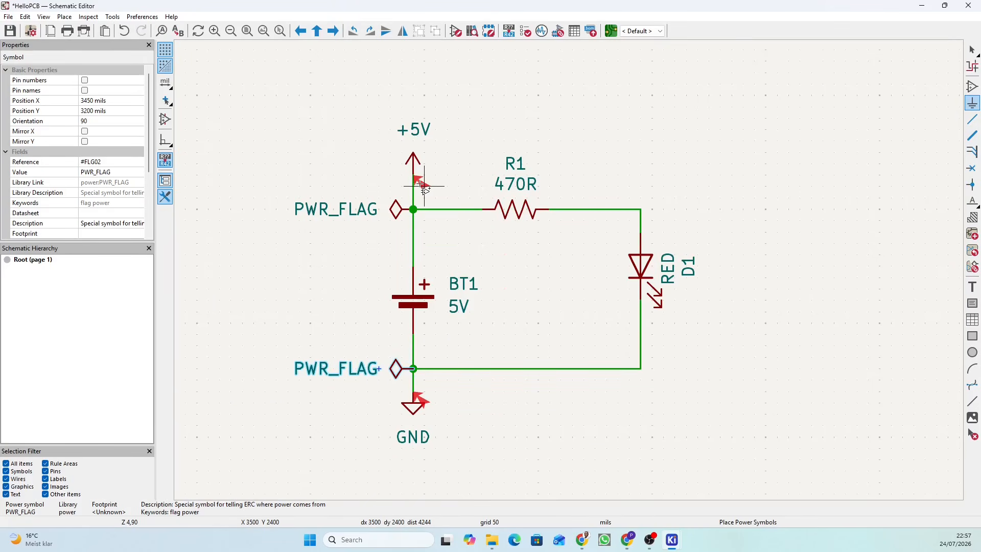
pyautogui.press('Escape')
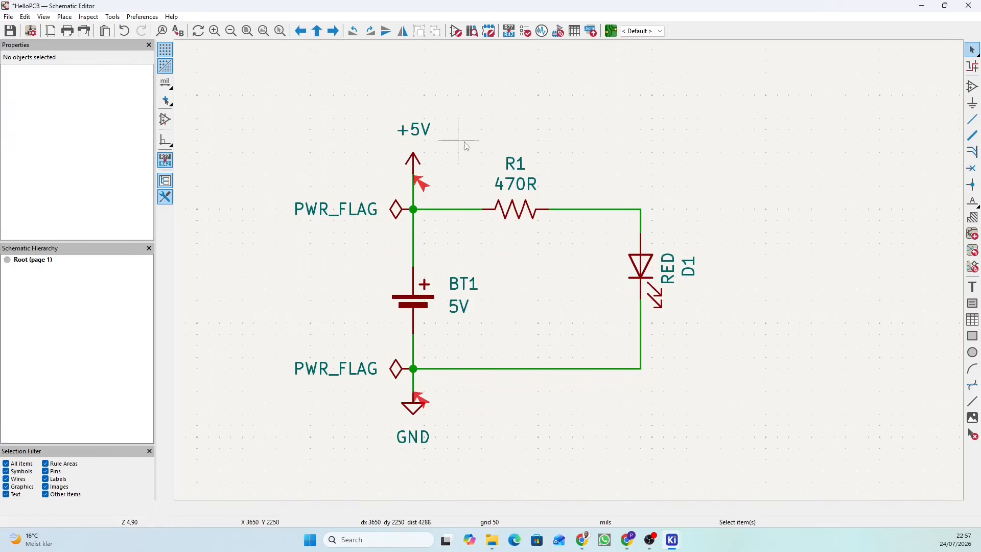
# - Rerun the electrical rules check on the schematic, close the checker and save the schematic
pyautogui.click(525, 30)
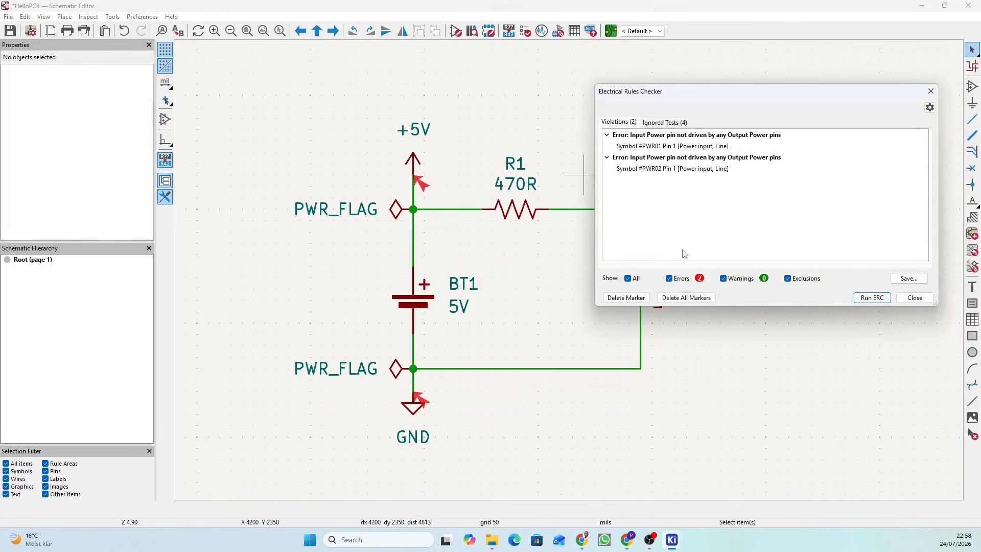
pyautogui.click(871, 298)
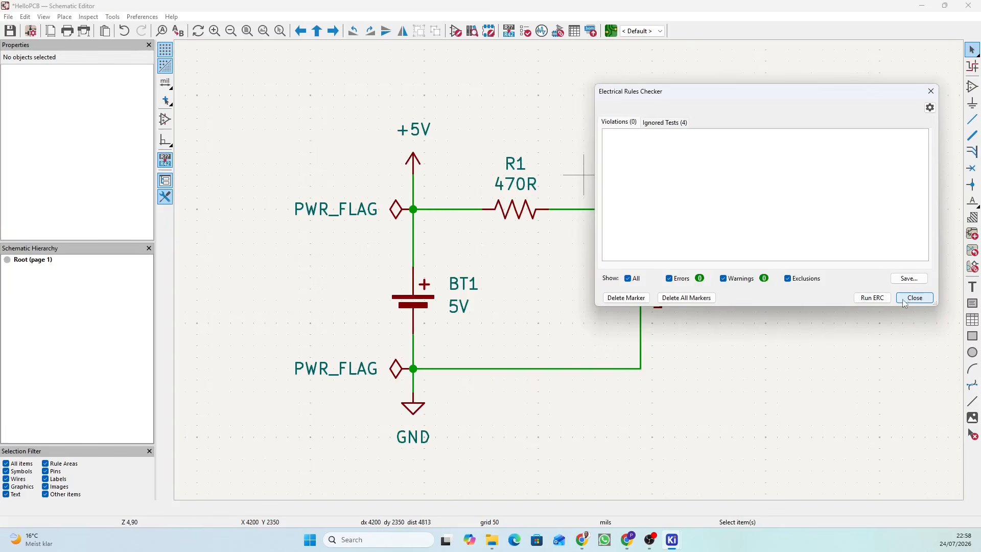
pyautogui.click(922, 301)
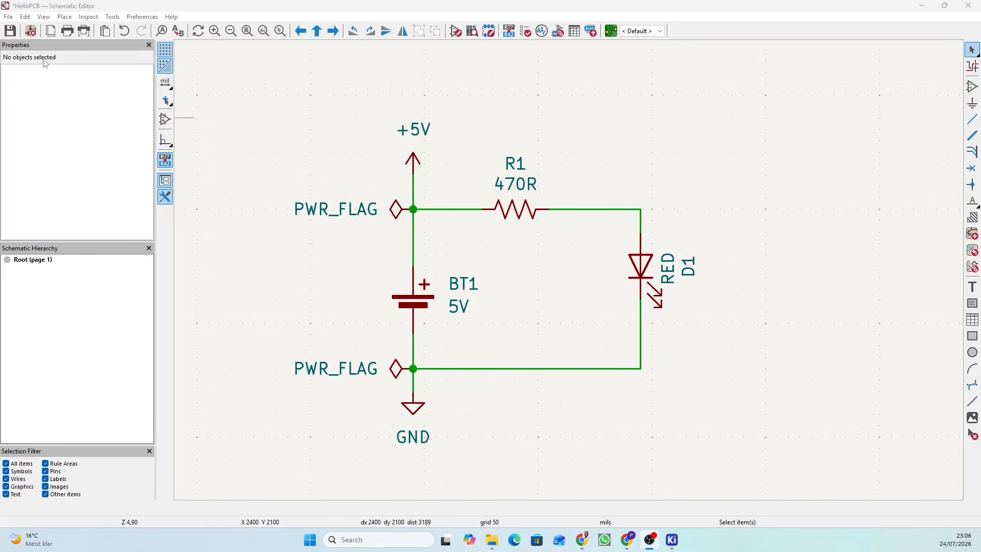
pyautogui.click(10, 31)
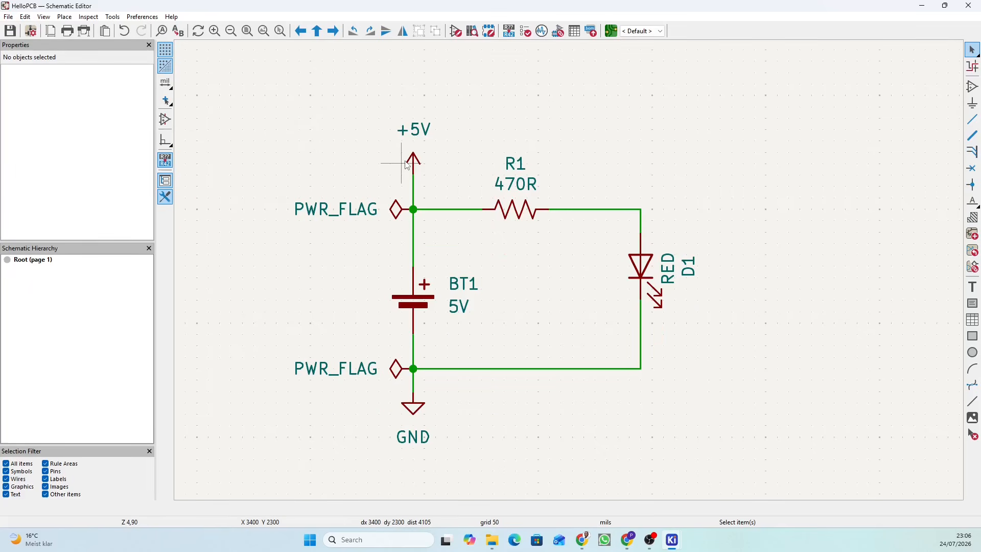
pyautogui.click(9, 32)
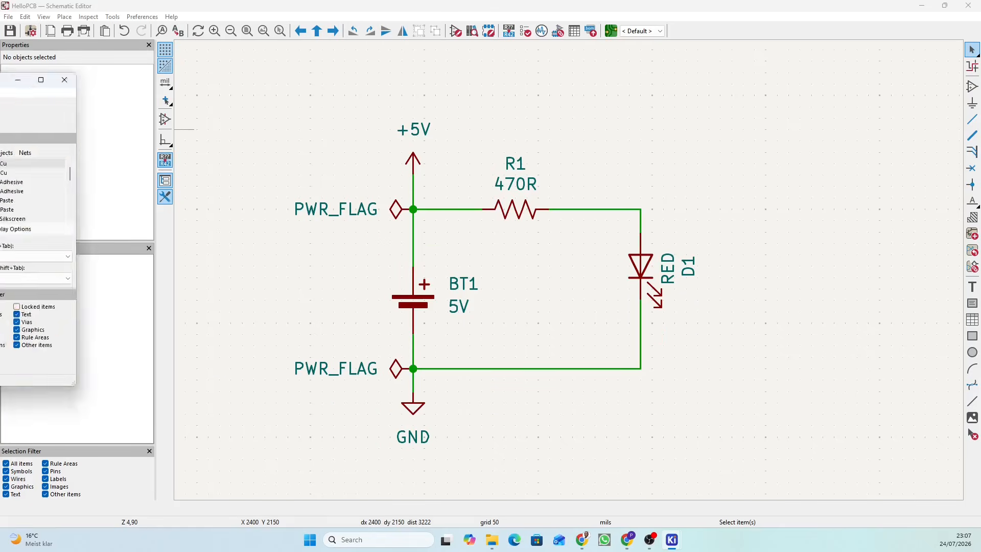
# - Switch to the PCB Editor and update the board from the schematic, adding the BT1, D1 and R1 footprints
pyautogui.click(922, 5)
pyautogui.click(696, 89)
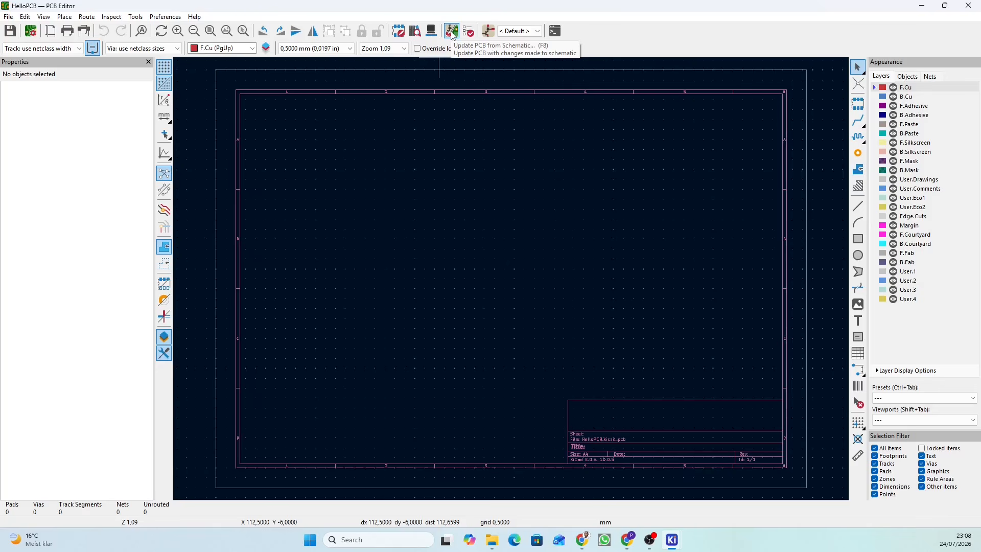
pyautogui.click(452, 32)
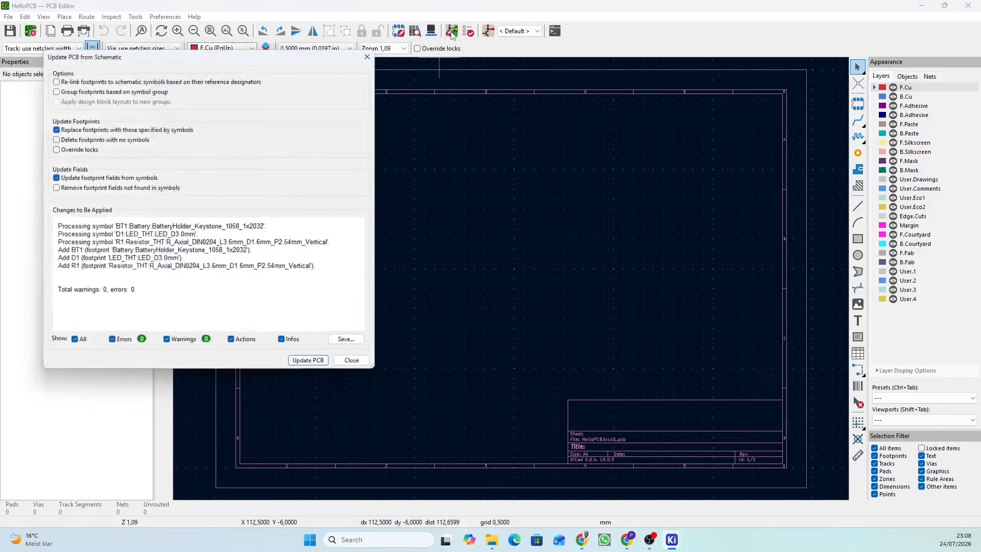
pyautogui.moveTo(194, 60); pyautogui.dragTo(521, 112)
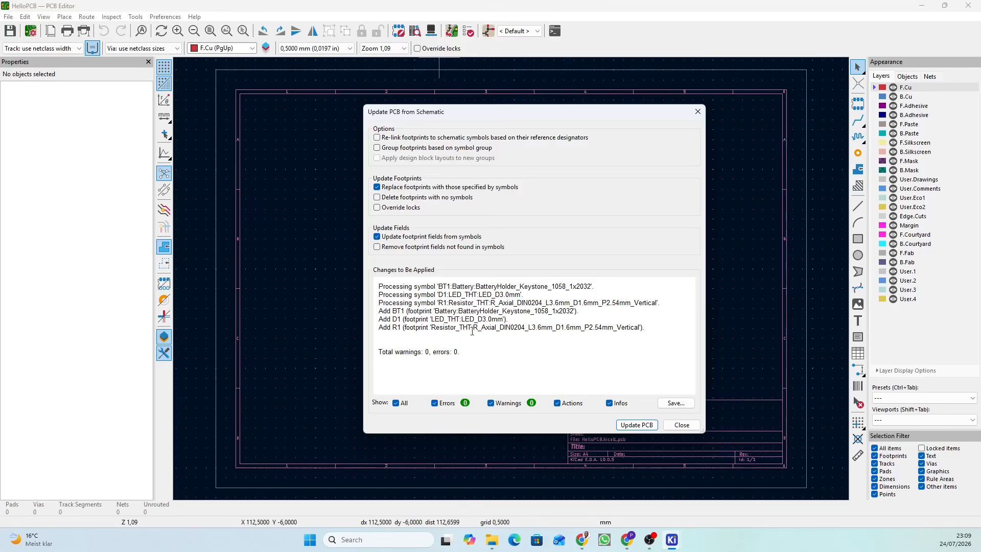
pyautogui.click(624, 424)
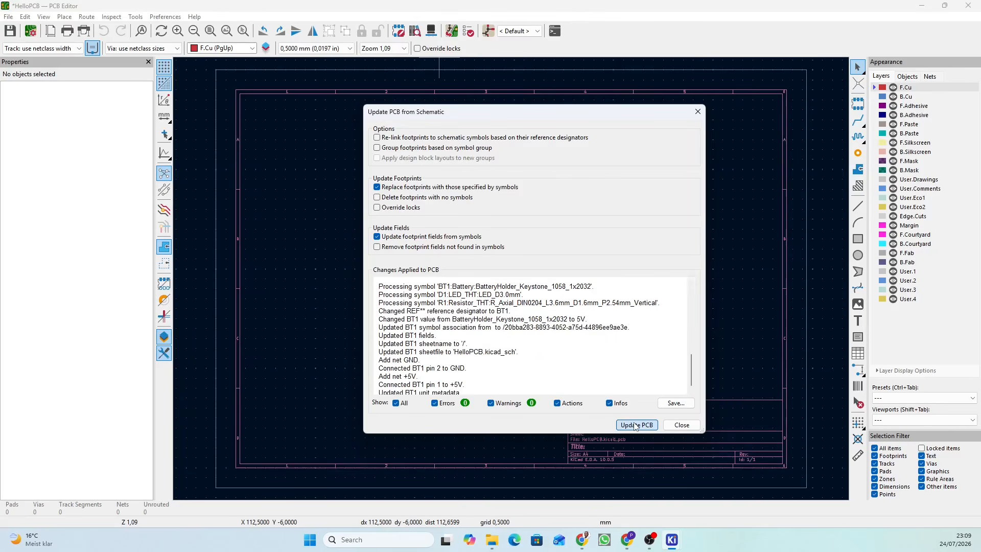
pyautogui.click(682, 424)
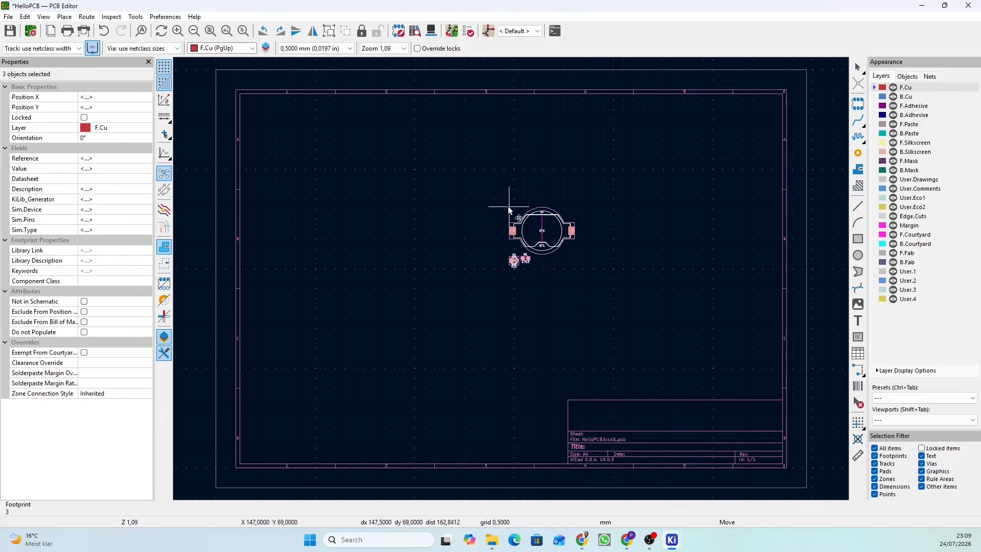
# - Place the imported BT1, D1 and R1 footprints as a group slightly up and left of the drawing sheet's centre
pyautogui.scroll(5, 508, 276)
pyautogui.scroll(2, 511, 280)
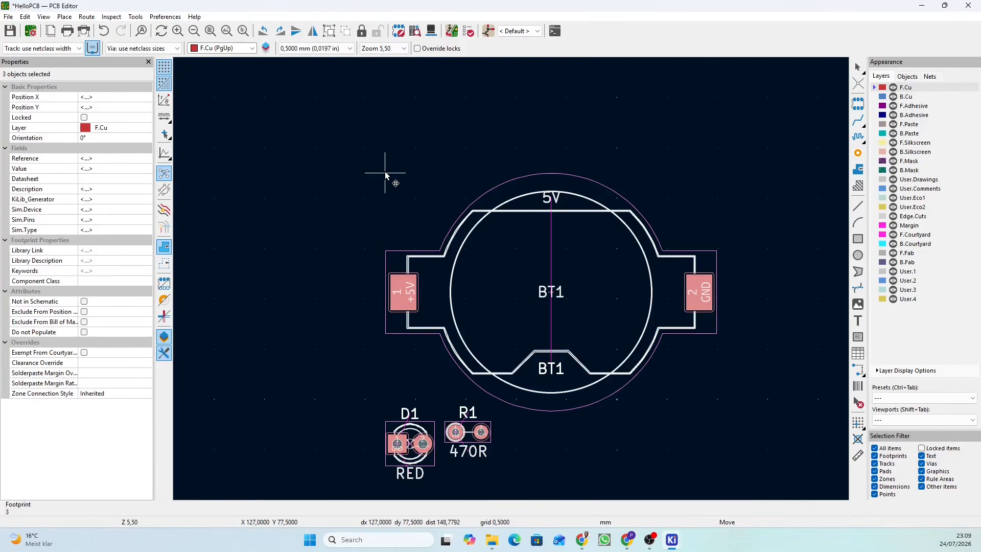
pyautogui.scroll(-2, 514, 278)
pyautogui.scroll(3, 515, 278)
pyautogui.scroll(-6, 515, 278)
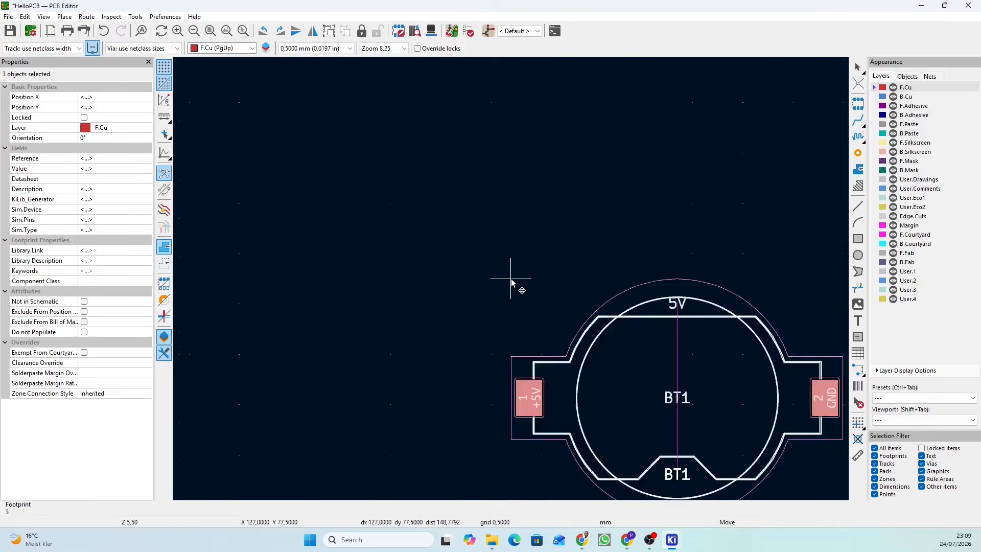
pyautogui.scroll(3, 511, 280)
pyautogui.scroll(-2, 512, 280)
pyautogui.scroll(2, 515, 279)
pyautogui.scroll(-3, 514, 279)
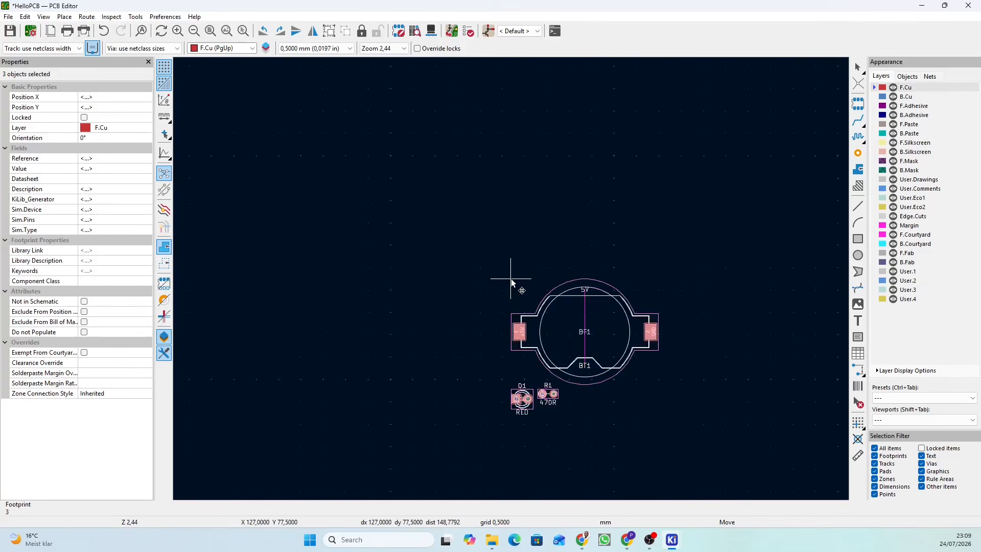
pyautogui.click(479, 236)
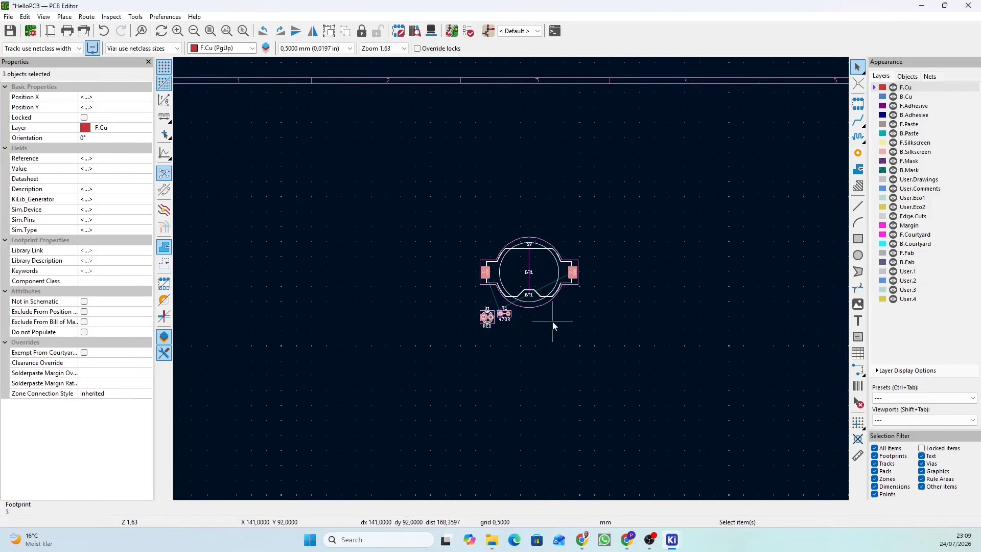
# - Examine the placed footprints and their ratsnest connections up close, and open the board in the 3D Viewer
pyautogui.scroll(5, 538, 314)
pyautogui.scroll(-1, 528, 291)
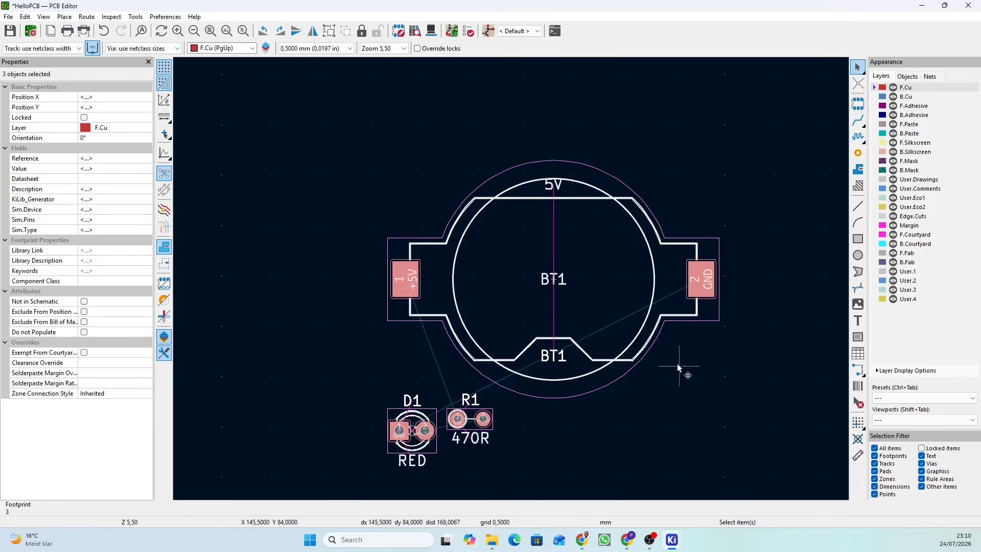
pyautogui.moveTo(675, 368); pyautogui.dragTo(662, 335, button='middle')
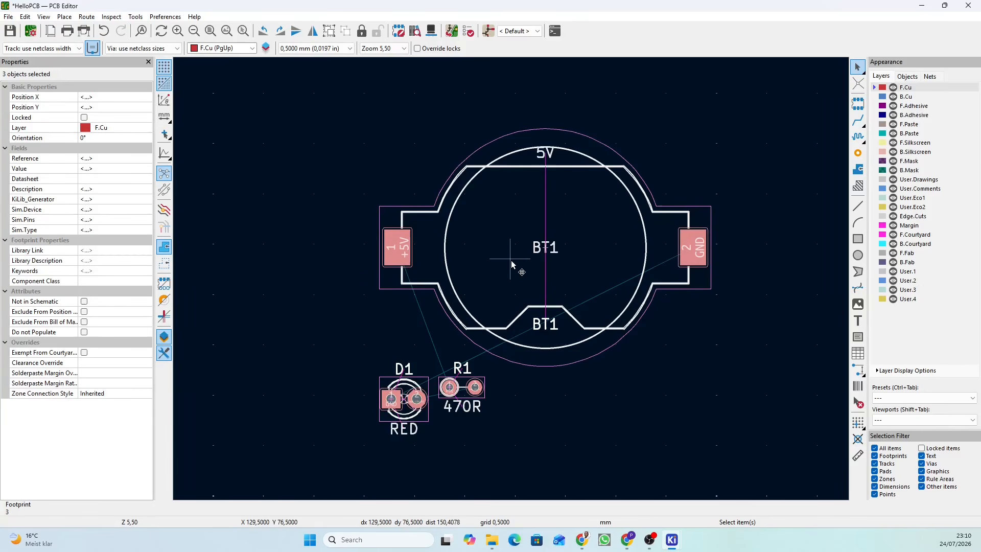
pyautogui.click(431, 31)
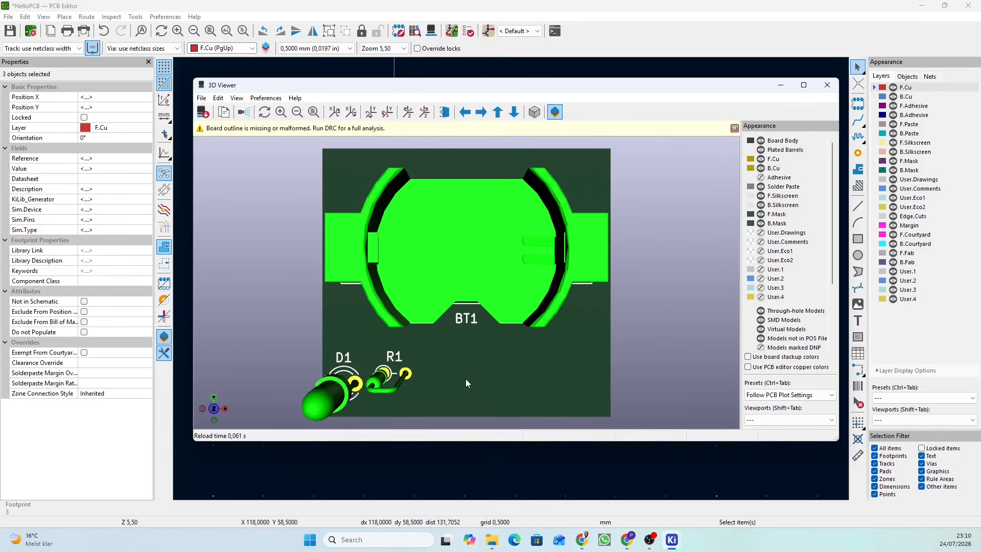
# - Examine the BT1, D1 and R1 models on the 3D board from several angles, and close the 3D Viewer
pyautogui.moveTo(466, 382); pyautogui.dragTo(475, 303)
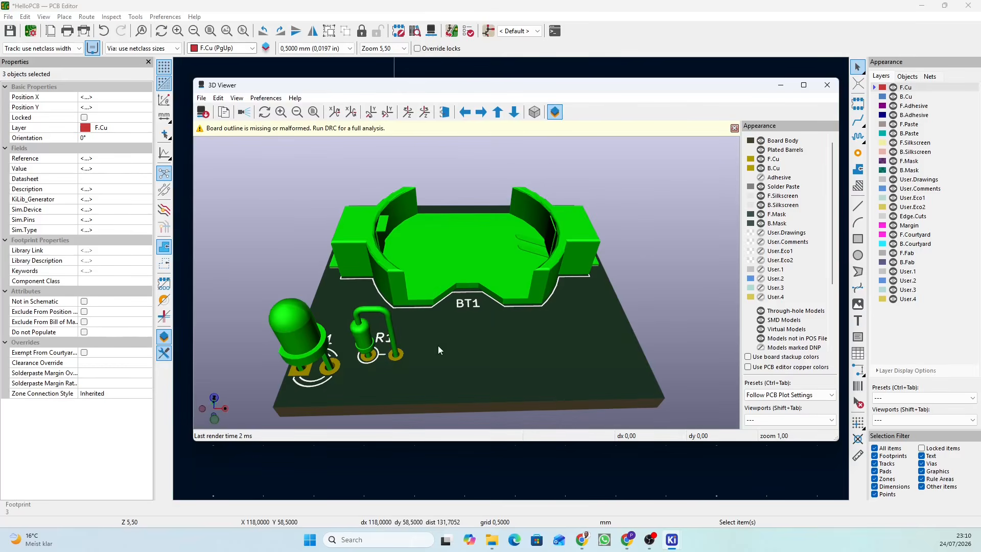
pyautogui.moveTo(438, 349); pyautogui.dragTo(649, 278)
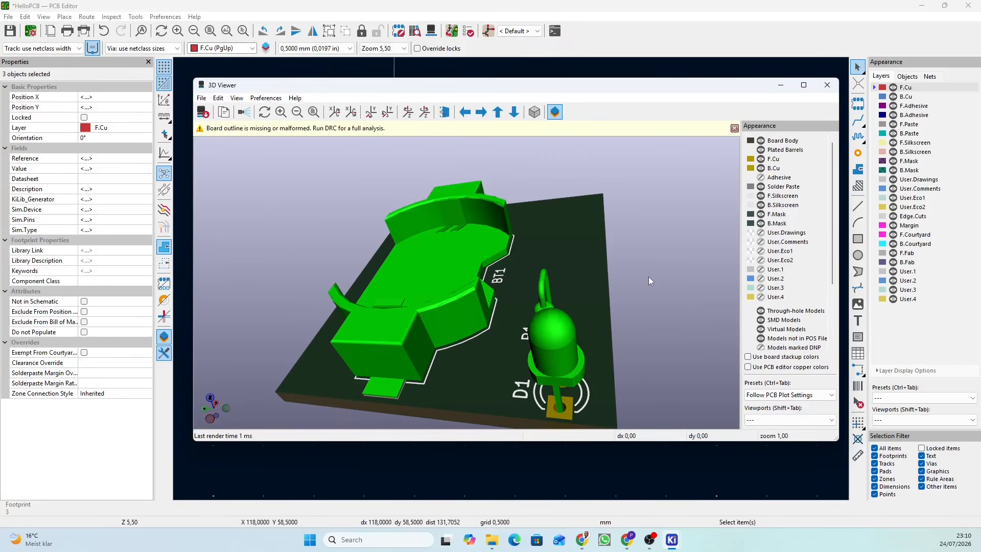
pyautogui.moveTo(462, 383); pyautogui.dragTo(405, 373)
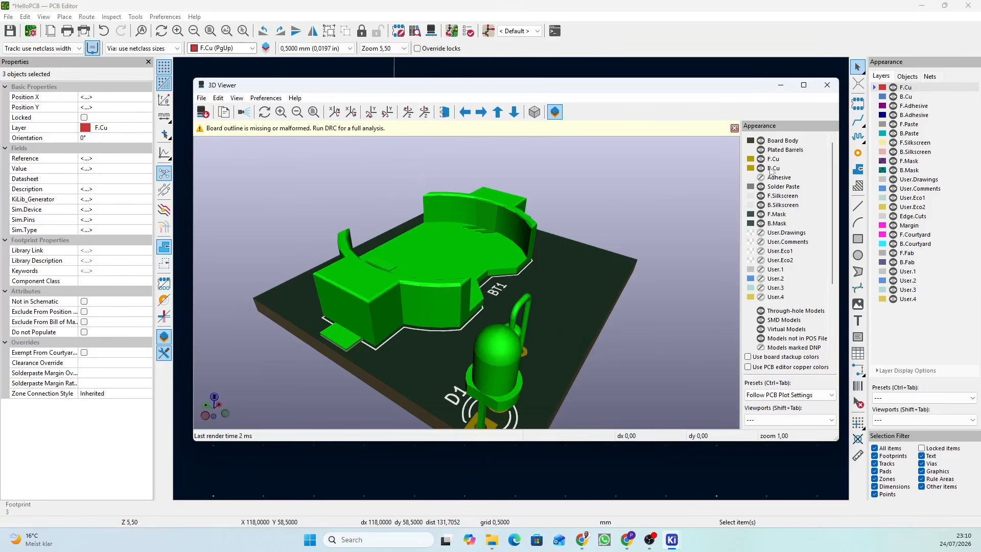
pyautogui.click(827, 85)
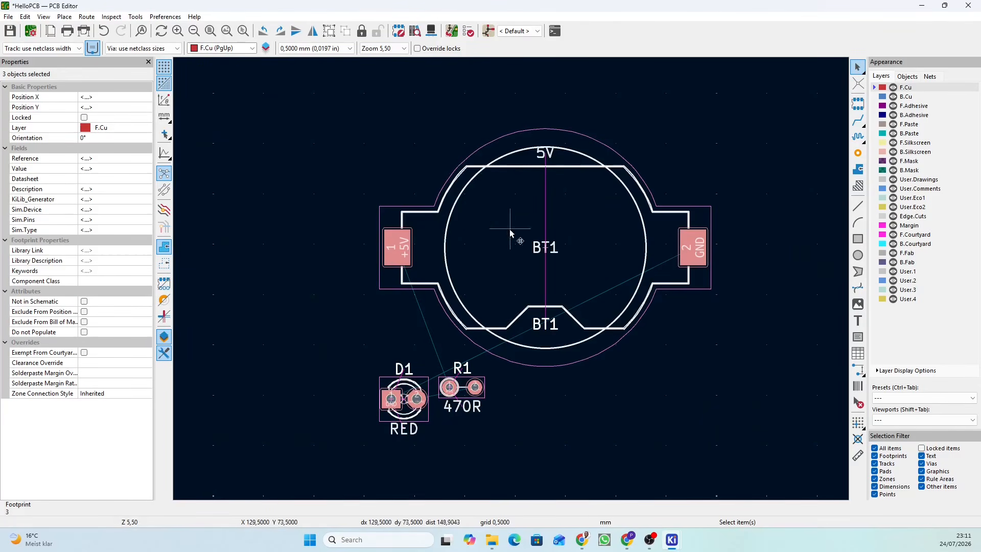
# - Deselect the footprints and reopen the board in a maximized 3D Viewer to show the models in their real colours
pyautogui.click(422, 149)
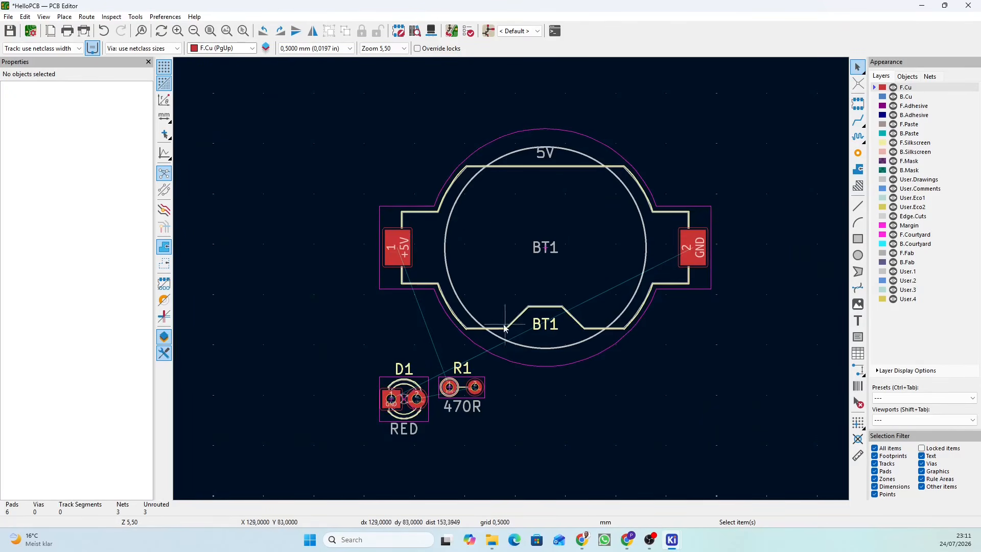
pyautogui.click(431, 31)
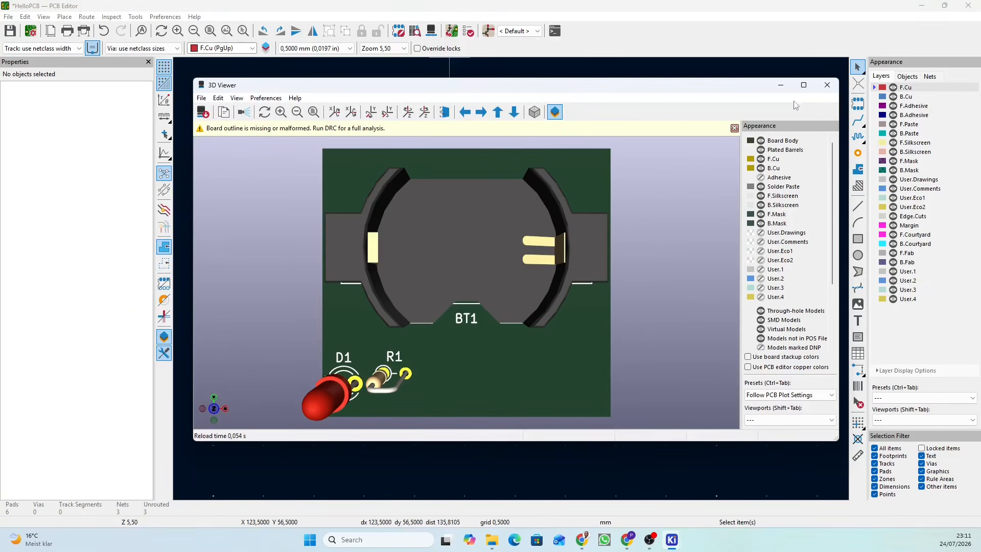
pyautogui.click(804, 85)
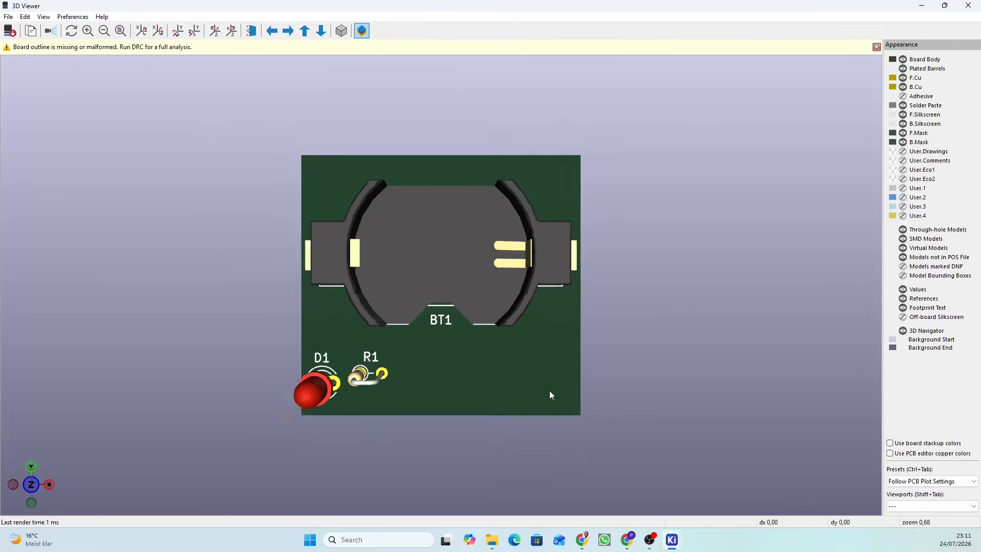
# - Inspect the battery holder, LED and resistor from different sides and at an oblique angle on the 3D board
pyautogui.scroll(-2, 550, 390)
pyautogui.scroll(2, 534, 399)
pyautogui.scroll(-2, 535, 399)
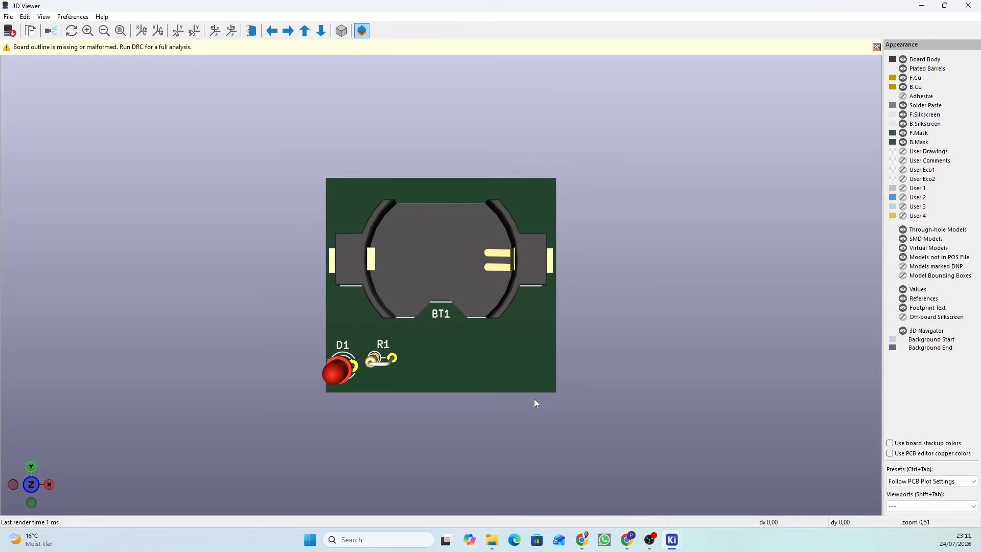
pyautogui.moveTo(534, 399); pyautogui.dragTo(182, 410)
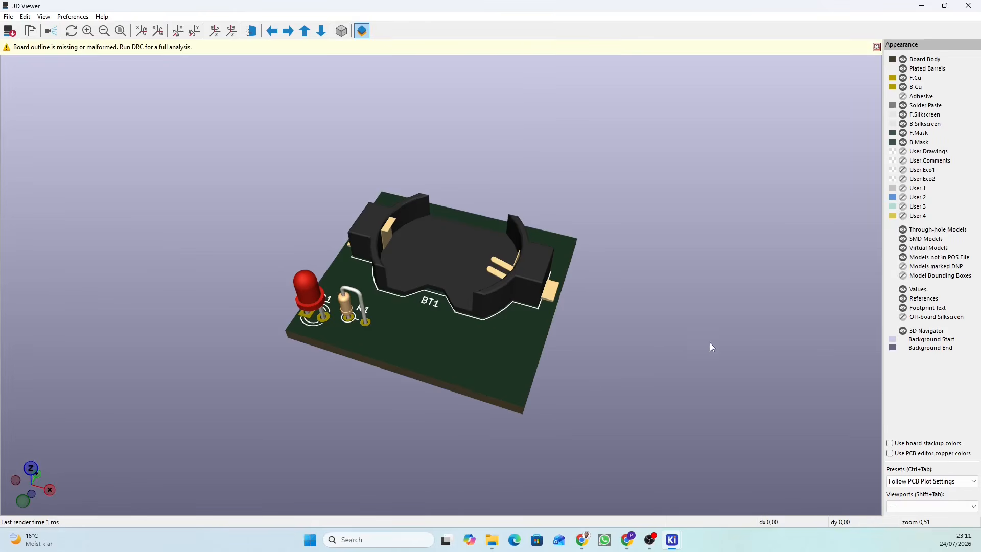
pyautogui.moveTo(711, 345); pyautogui.dragTo(629, 448)
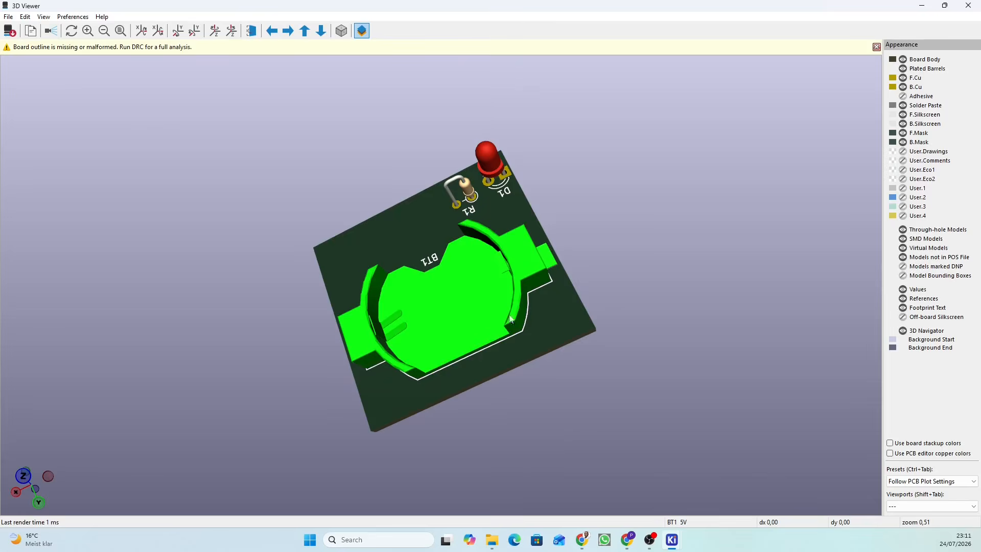
pyautogui.moveTo(369, 371); pyautogui.dragTo(717, 323)
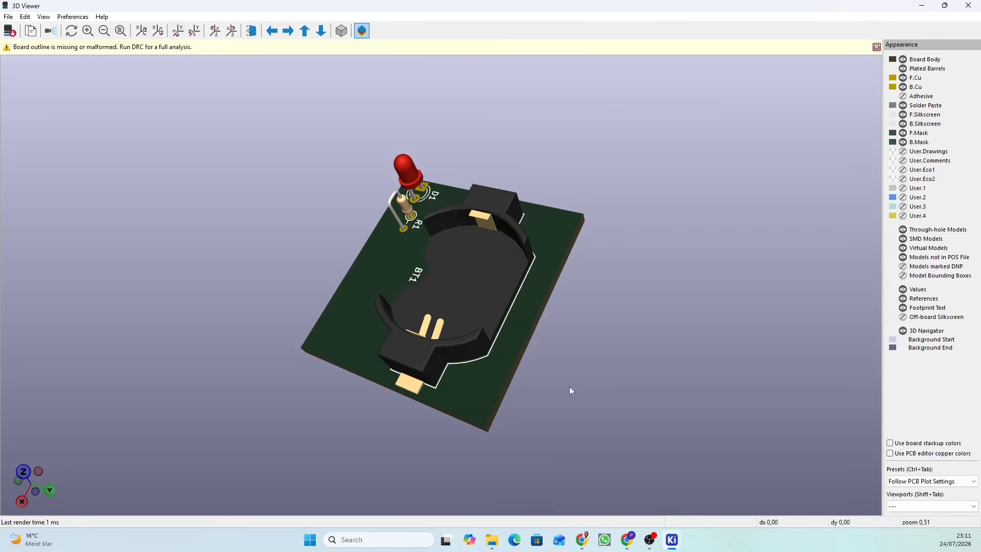
pyautogui.moveTo(781, 252); pyautogui.dragTo(490, 186)
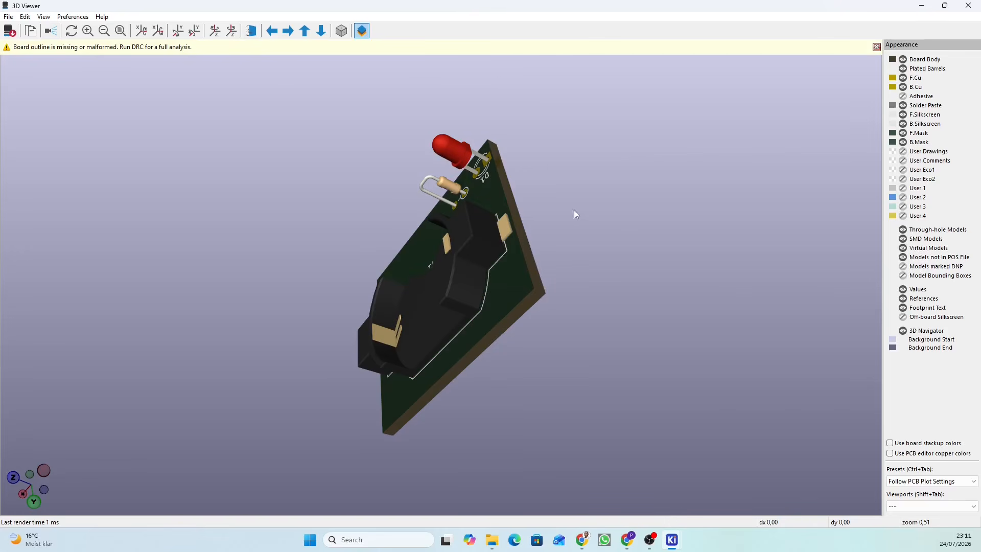
pyautogui.moveTo(644, 208); pyautogui.dragTo(210, 196)
pyautogui.moveTo(678, 125); pyautogui.dragTo(486, 214)
pyautogui.moveTo(453, 147); pyautogui.dragTo(530, 370)
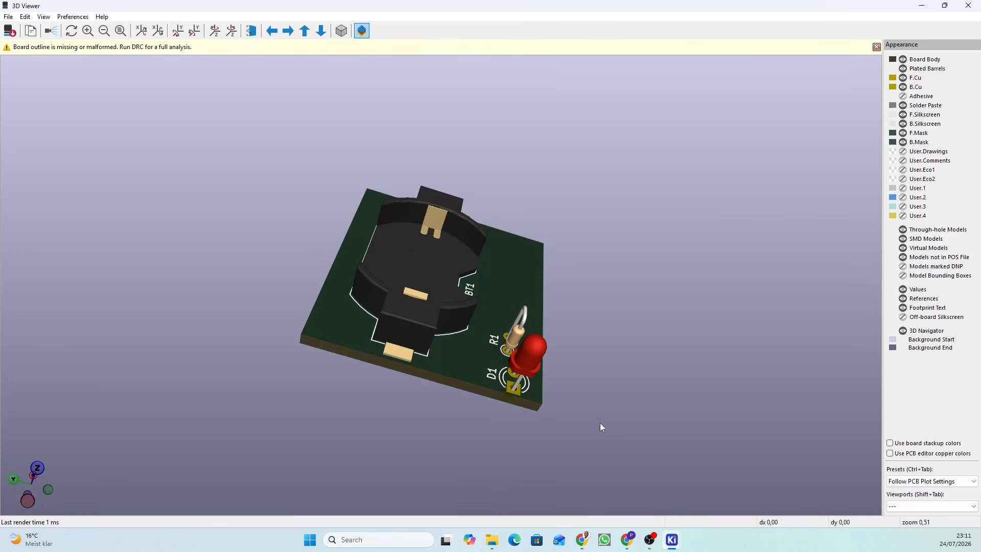
# - Inspect the battery holder, resistor and LED on the 3D board from several angles, and close the 3D view
pyautogui.moveTo(600, 422); pyautogui.dragTo(733, 431)
pyautogui.moveTo(635, 221); pyautogui.dragTo(504, 287)
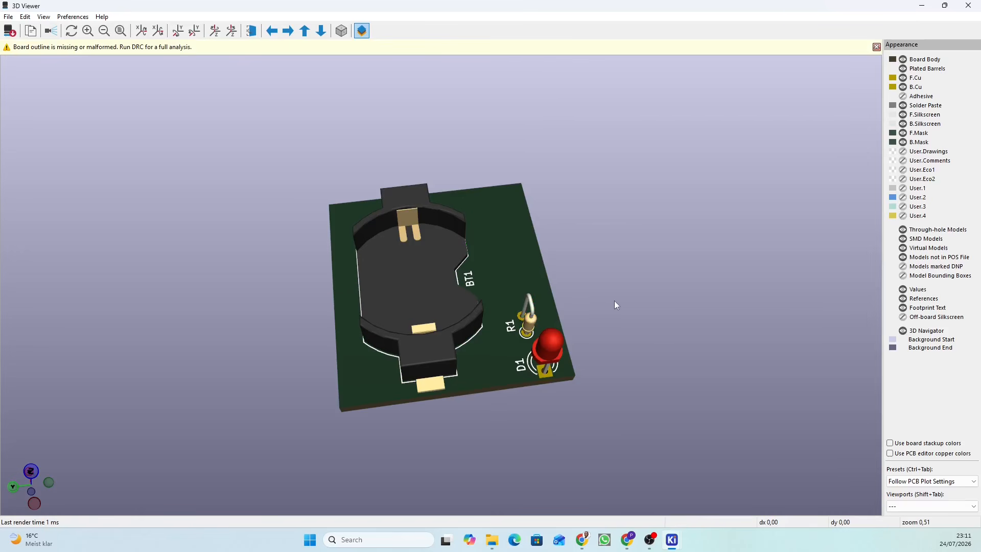
pyautogui.moveTo(587, 397); pyautogui.dragTo(494, 431)
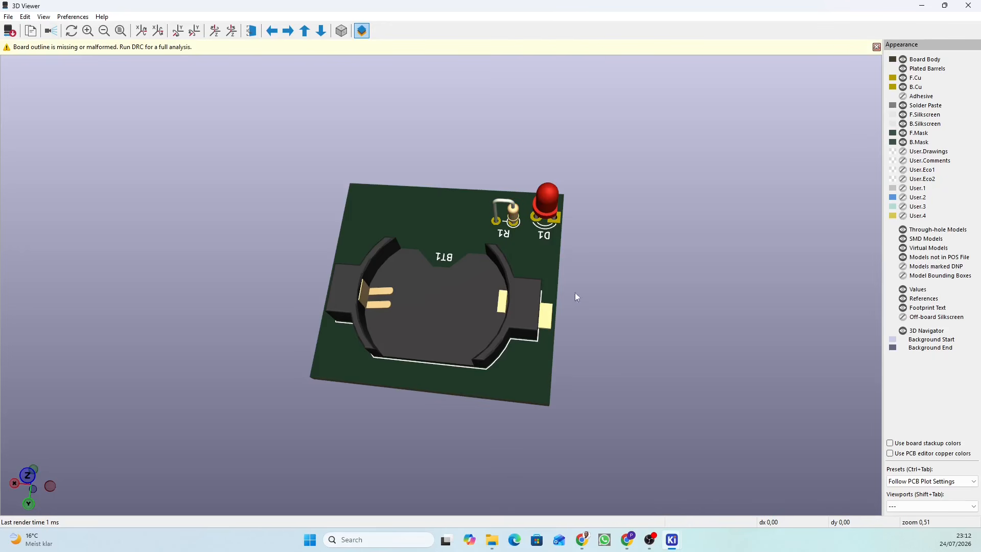
pyautogui.moveTo(605, 364); pyautogui.dragTo(89, 273)
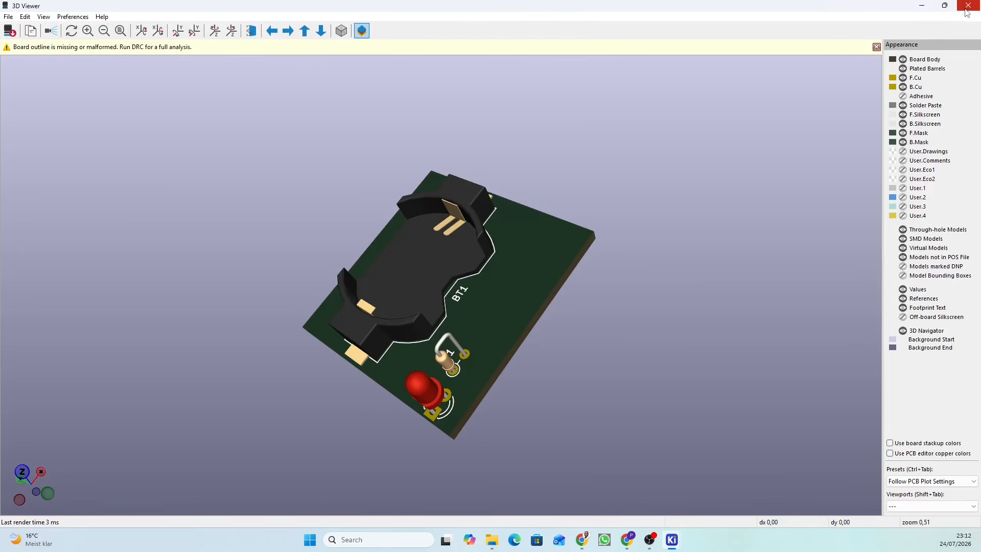
pyautogui.click(969, 6)
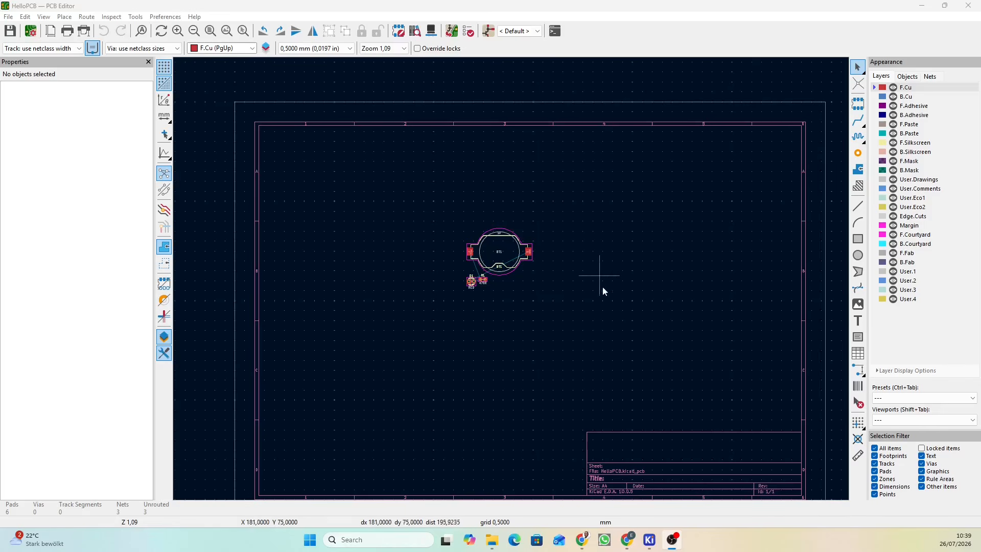
# - Make Edge.Cuts the active layer, trying the switch between it and F.Cu along the way
pyautogui.click(910, 219)
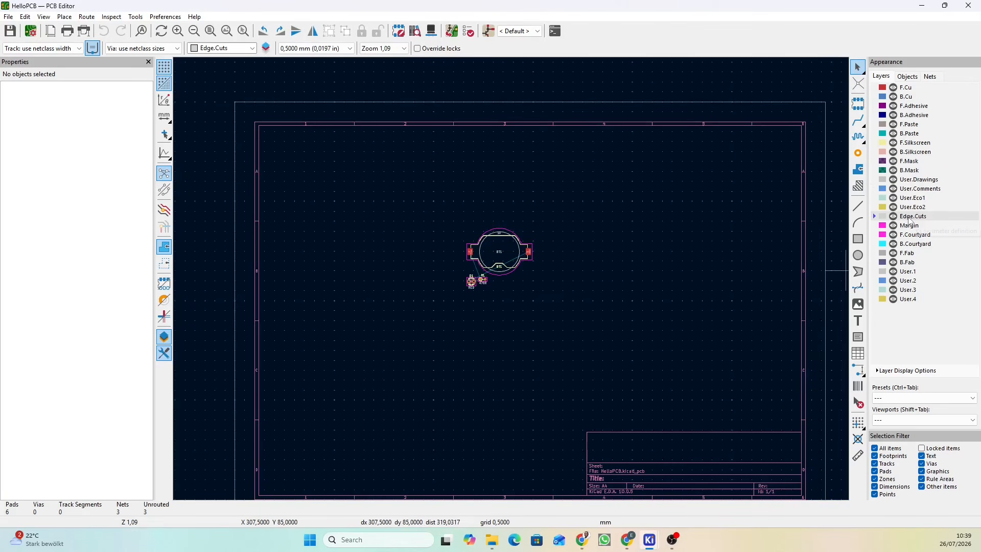
pyautogui.click(252, 49)
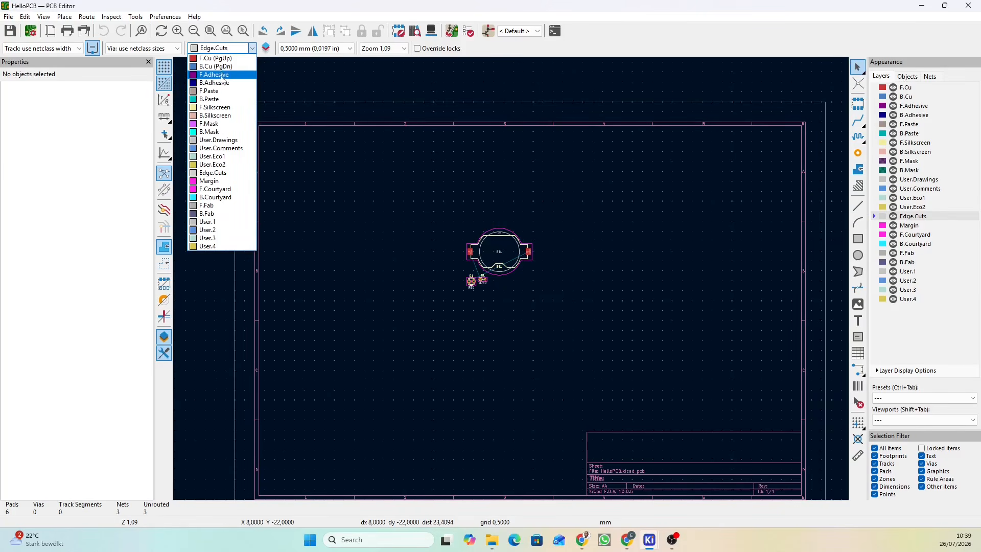
pyautogui.click(215, 58)
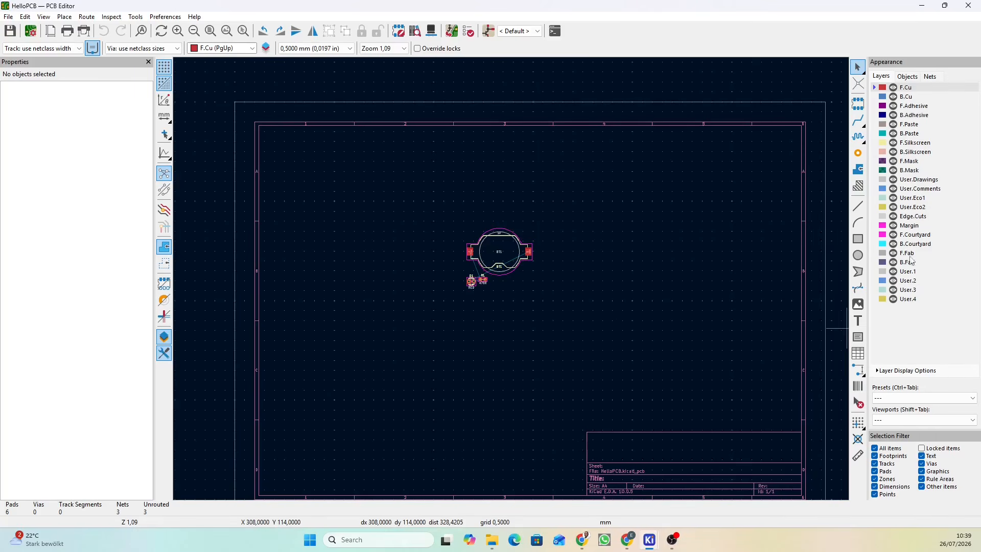
pyautogui.click(910, 219)
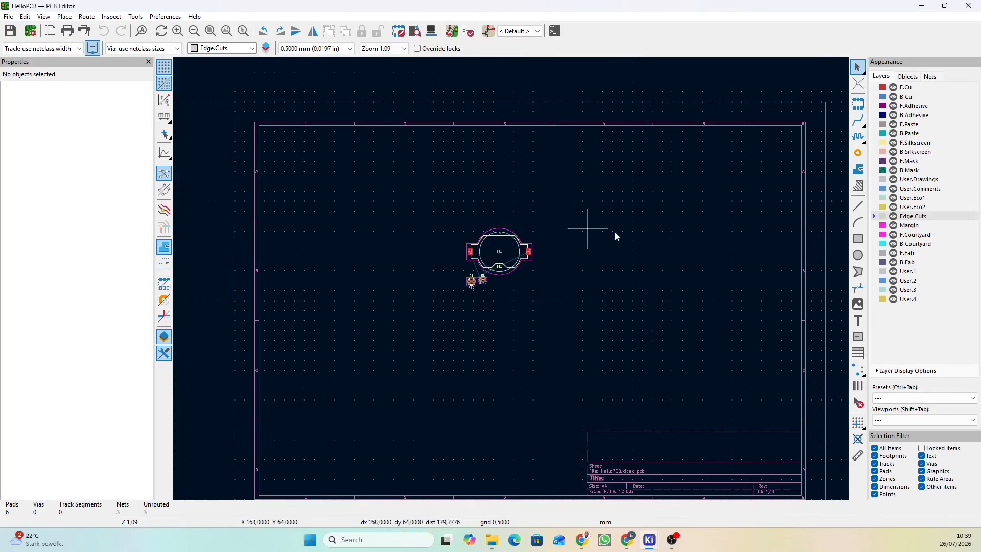
pyautogui.click(902, 89)
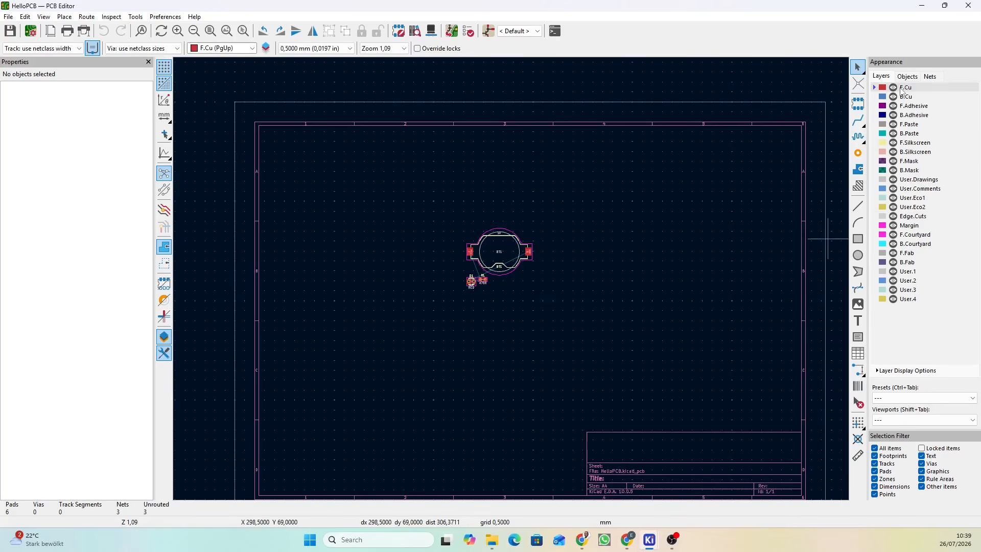
pyautogui.click(252, 48)
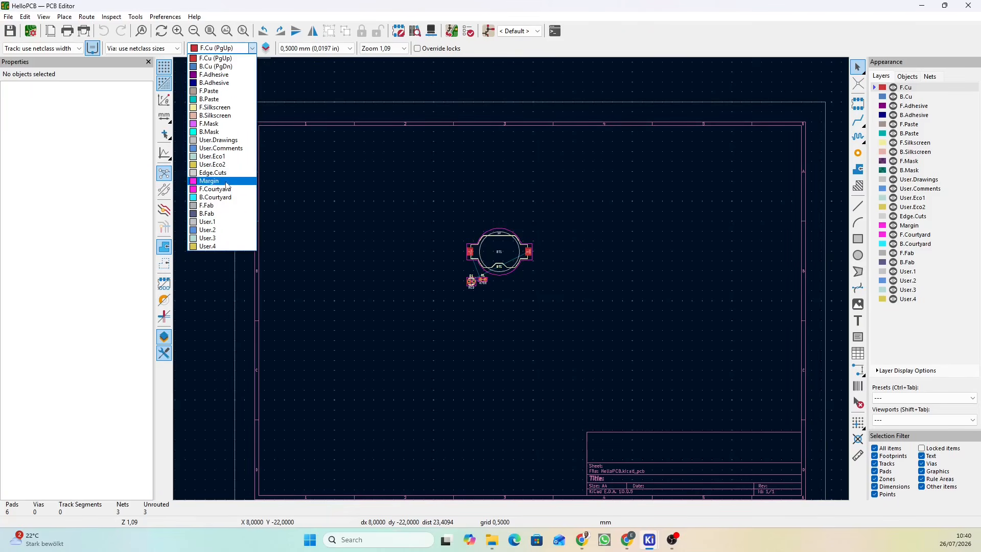
pyautogui.press('Escape')
pyautogui.click(908, 217)
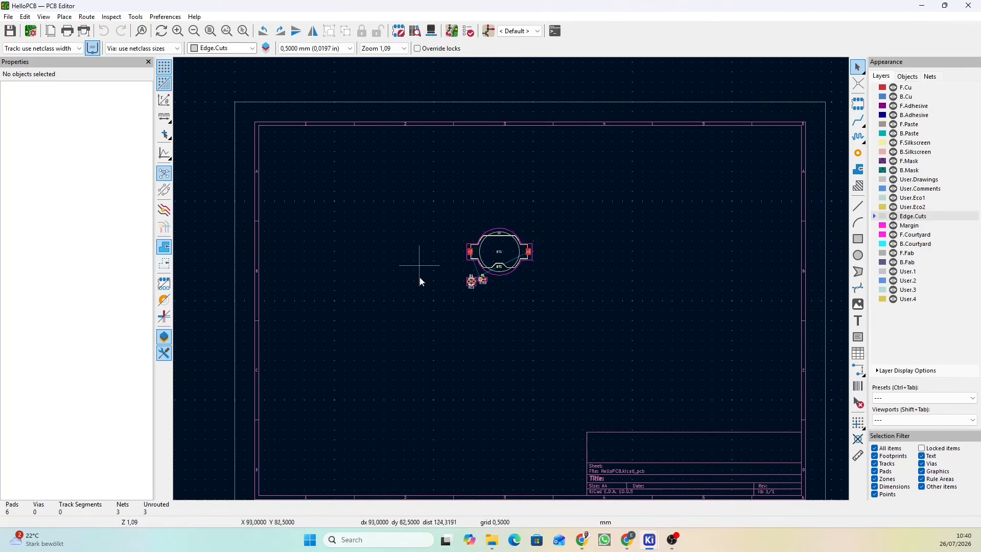
# - Check the current board shape in the 3D view and return to the layout
pyautogui.click(431, 30)
pyautogui.moveTo(542, 397); pyautogui.dragTo(560, 374)
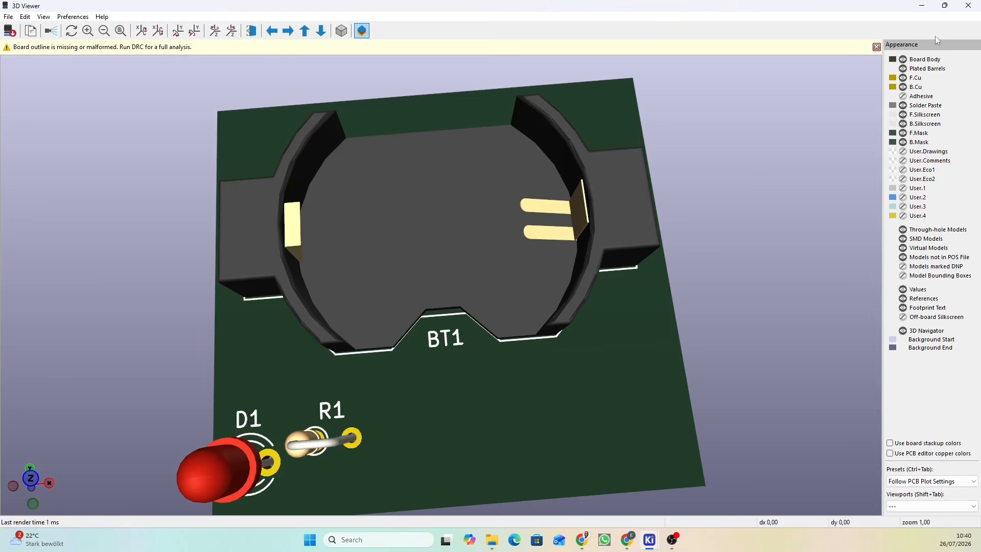
pyautogui.click(969, 6)
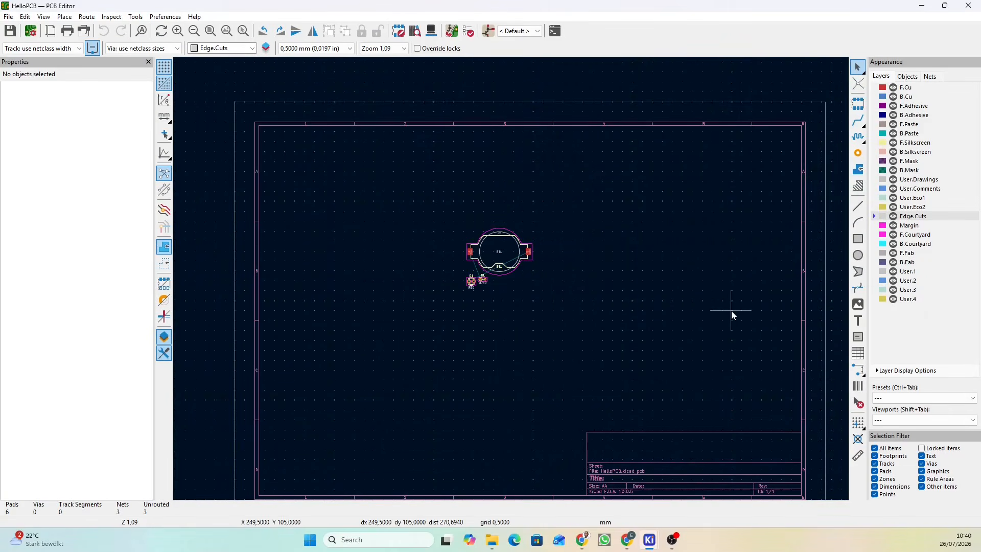
# - Draw a rectangular board outline about 72.5 × 69.5 mm on Edge.Cuts, in the empty sheet area beside the components
pyautogui.click(858, 260)
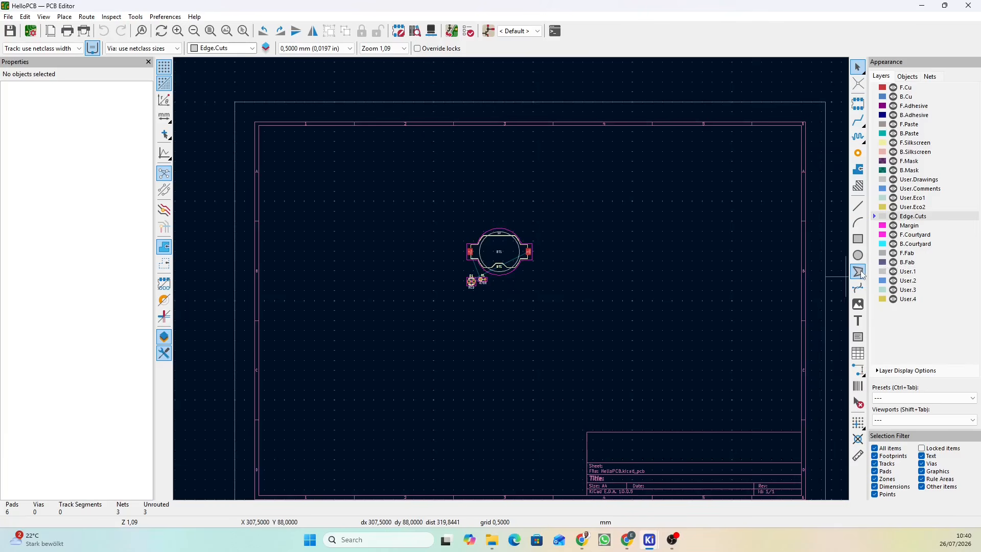
pyautogui.click(861, 273)
pyautogui.click(858, 238)
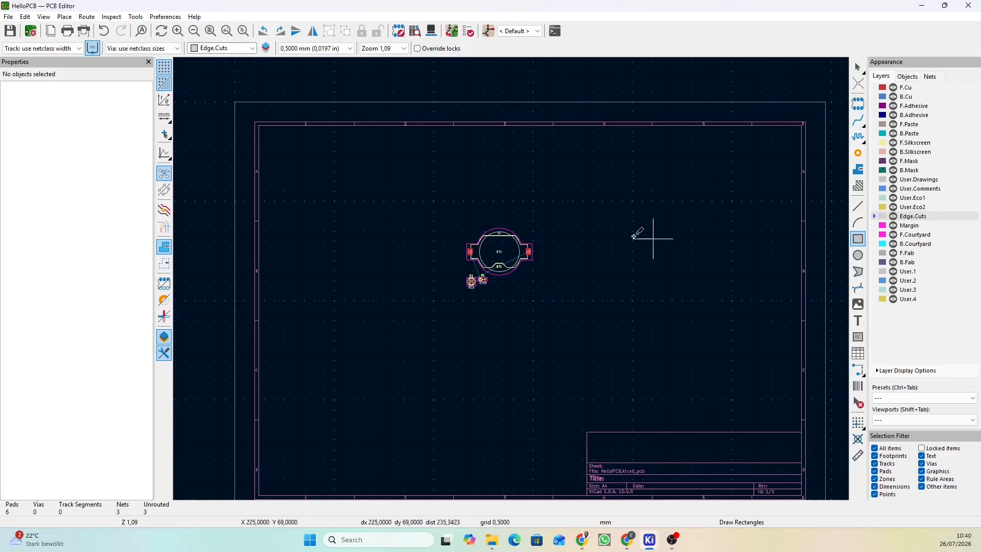
pyautogui.click(594, 201)
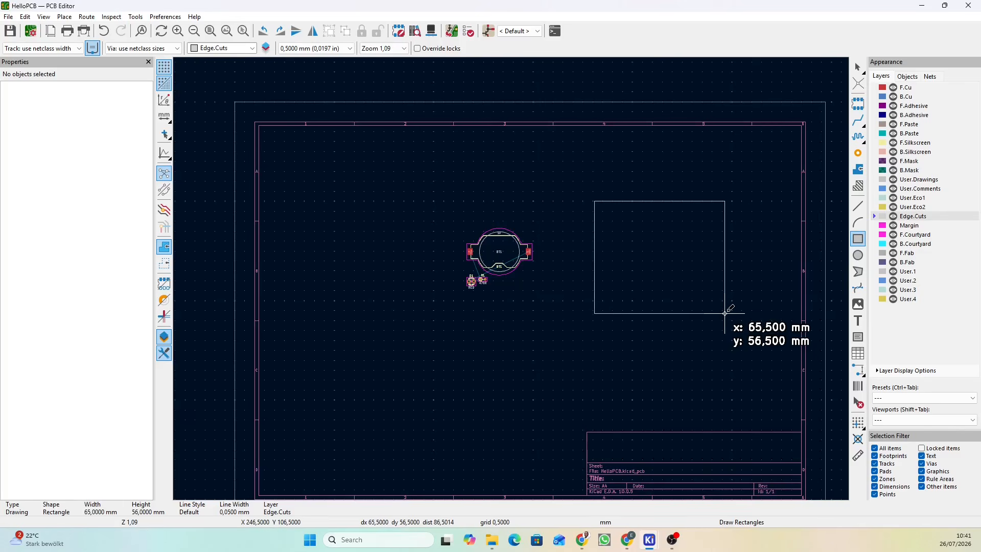
pyautogui.click(739, 339)
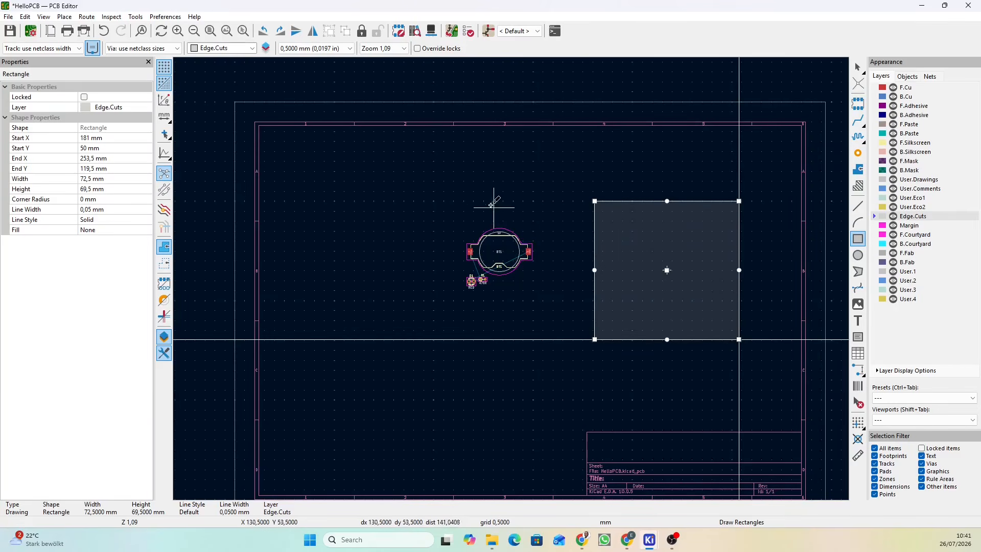
# - Examine the rectangular board and the components outside it in the 3D view, and return to the layout
pyautogui.click(431, 31)
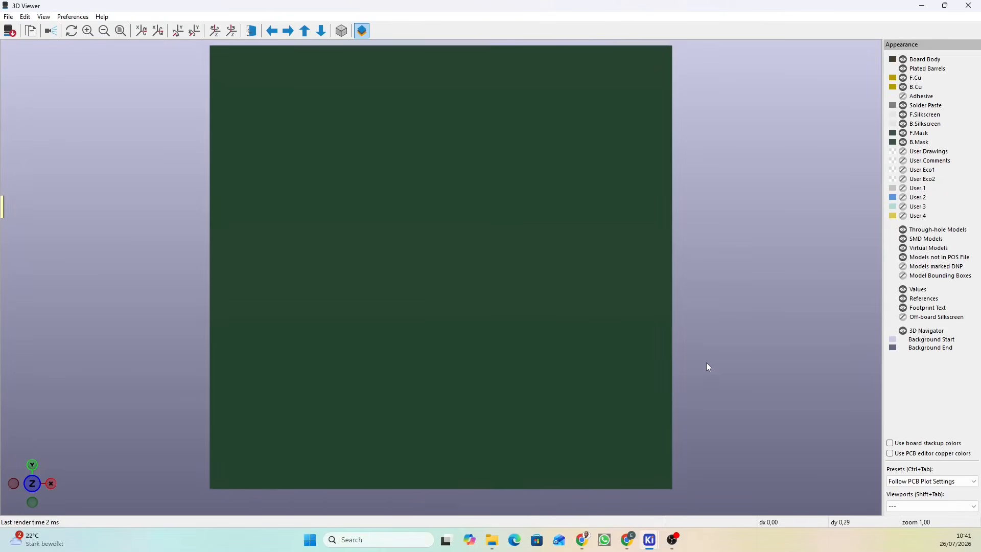
pyautogui.moveTo(707, 373); pyautogui.dragTo(547, 373)
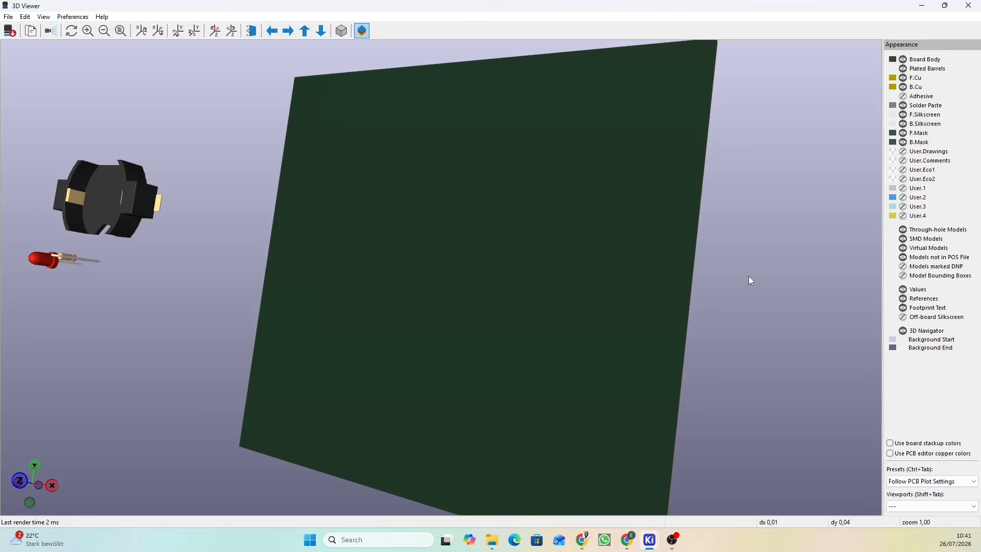
pyautogui.scroll(-5, 749, 280)
pyautogui.moveTo(645, 309); pyautogui.dragTo(740, 296)
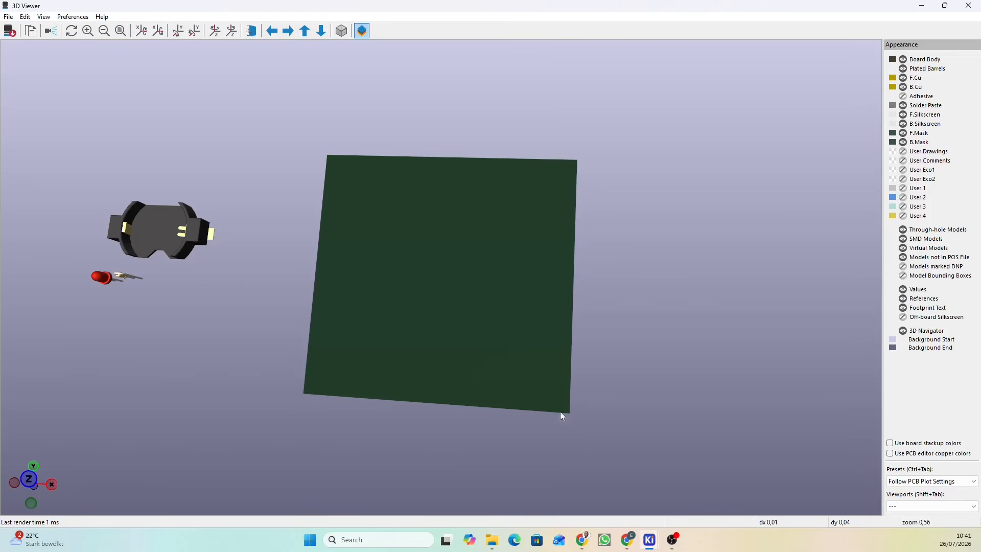
pyautogui.click(969, 6)
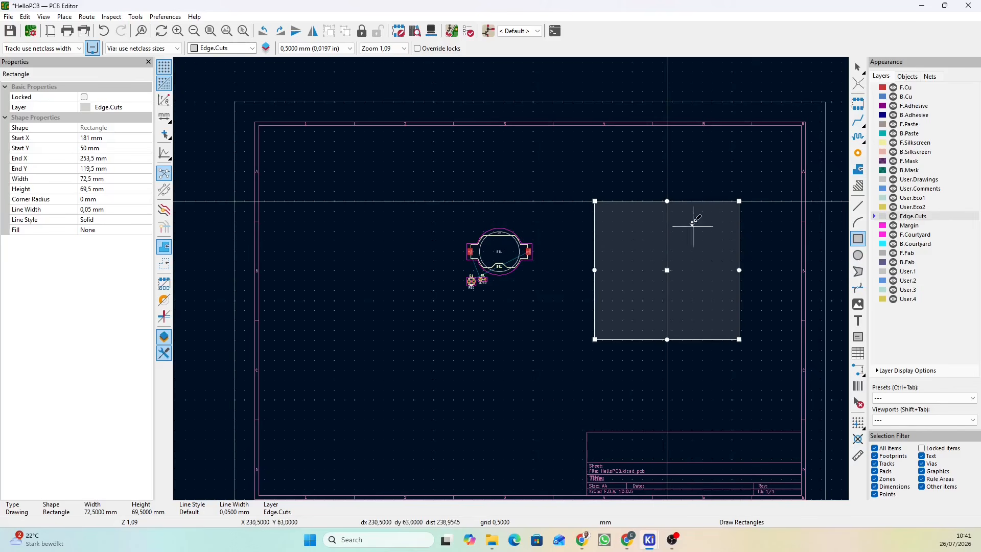
# - Leave the rectangle tool and fillet the board outline's corners with a 1 mm radius
pyautogui.rightClick(708, 201)
pyautogui.press('Escape')
pyautogui.click(858, 67)
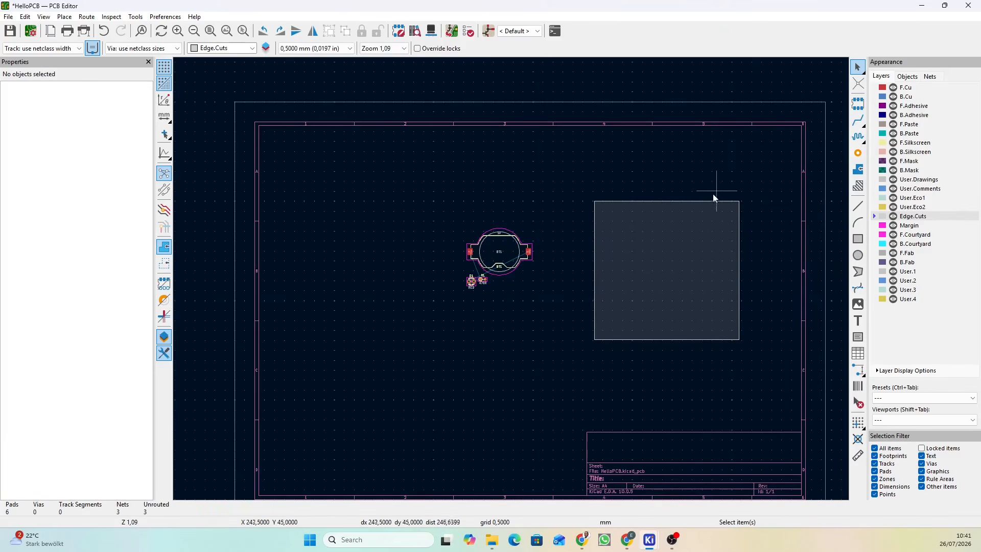
pyautogui.click(700, 201)
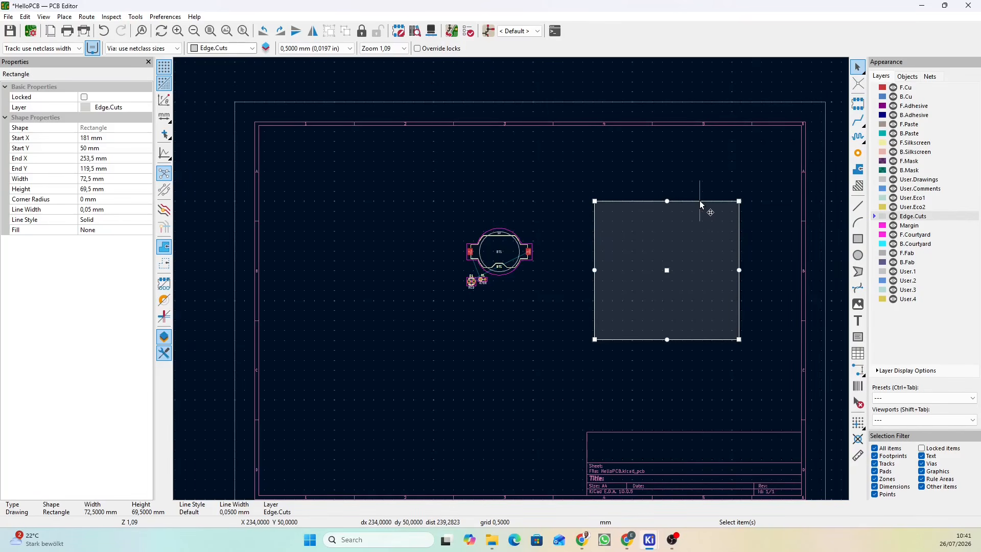
pyautogui.rightClick(701, 205)
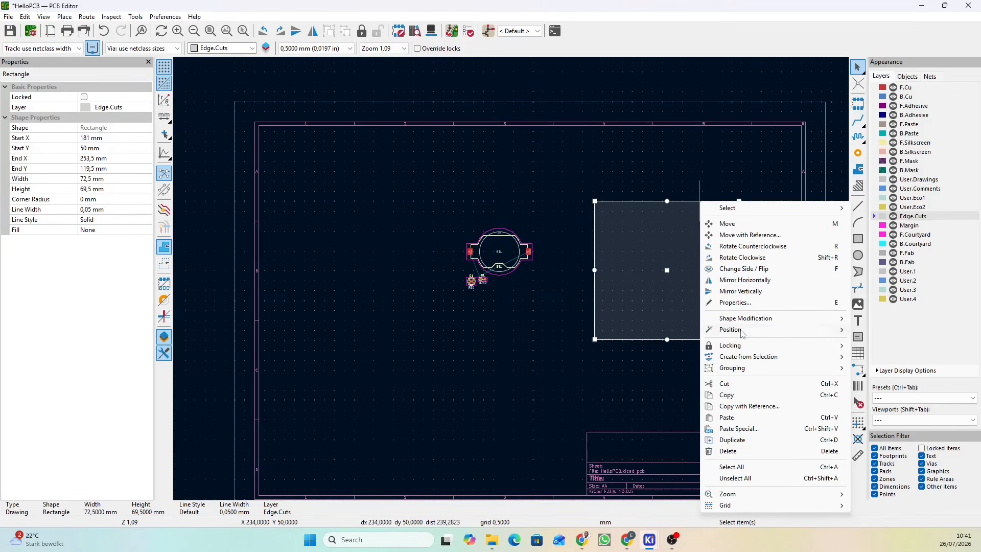
pyautogui.moveTo(743, 320)
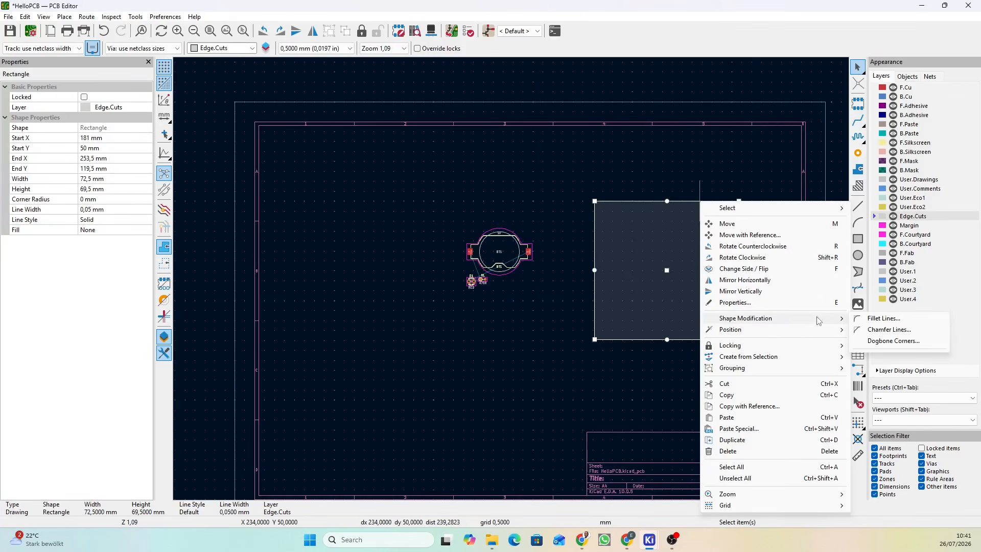
pyautogui.click(882, 318)
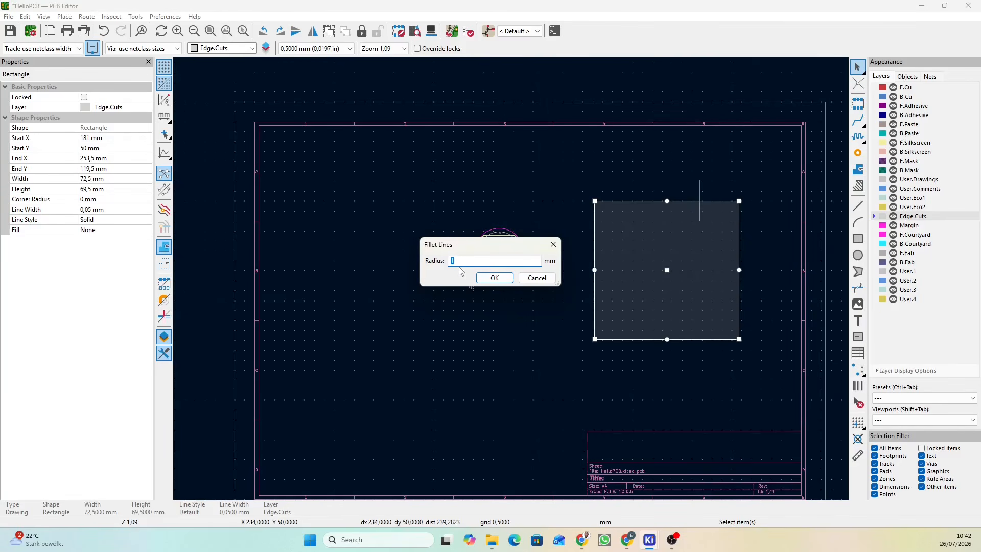
pyautogui.click(494, 277)
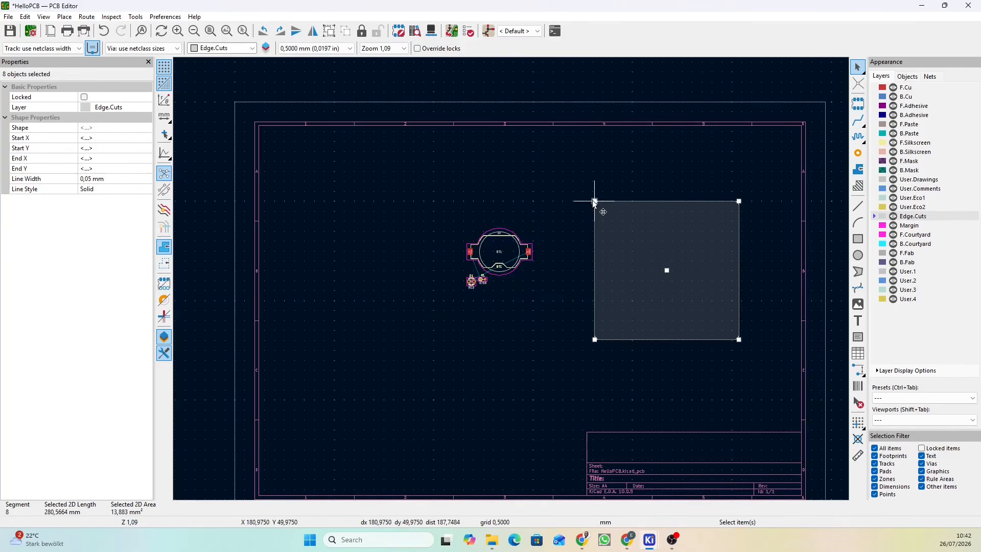
# - Check the shape modification options for the filleted outline and undo the 1 mm fillet
pyautogui.rightClick(631, 204)
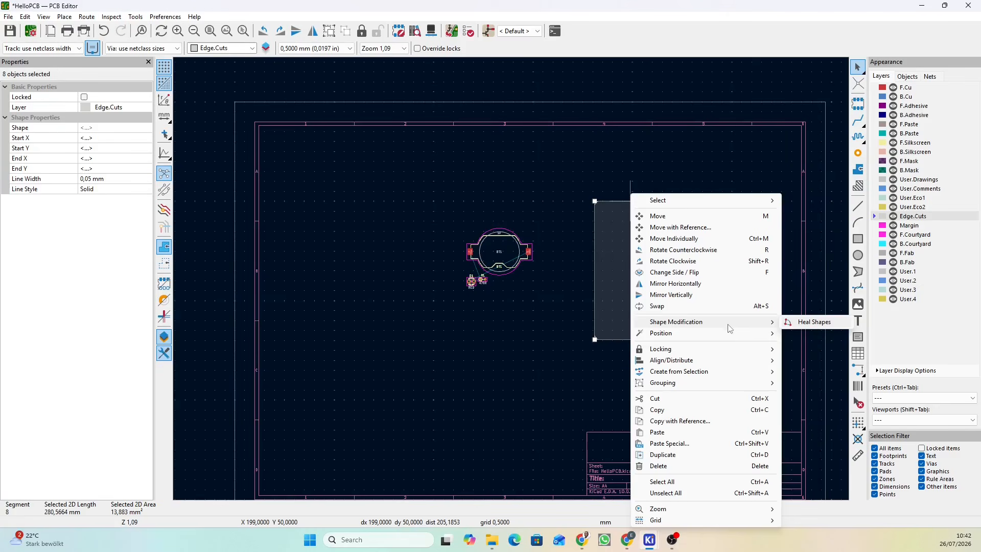
pyautogui.click(556, 269)
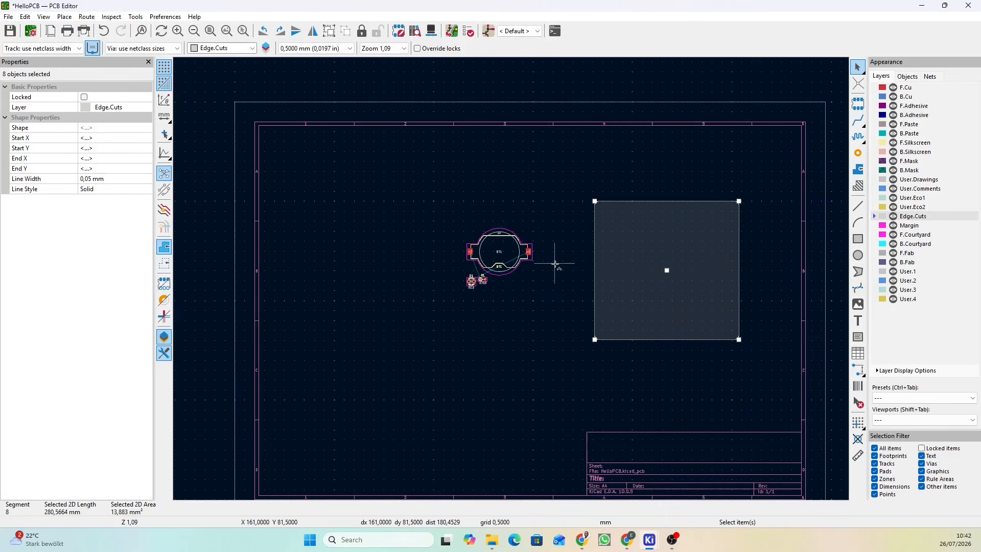
pyautogui.hotkey('ctrl', 'z')
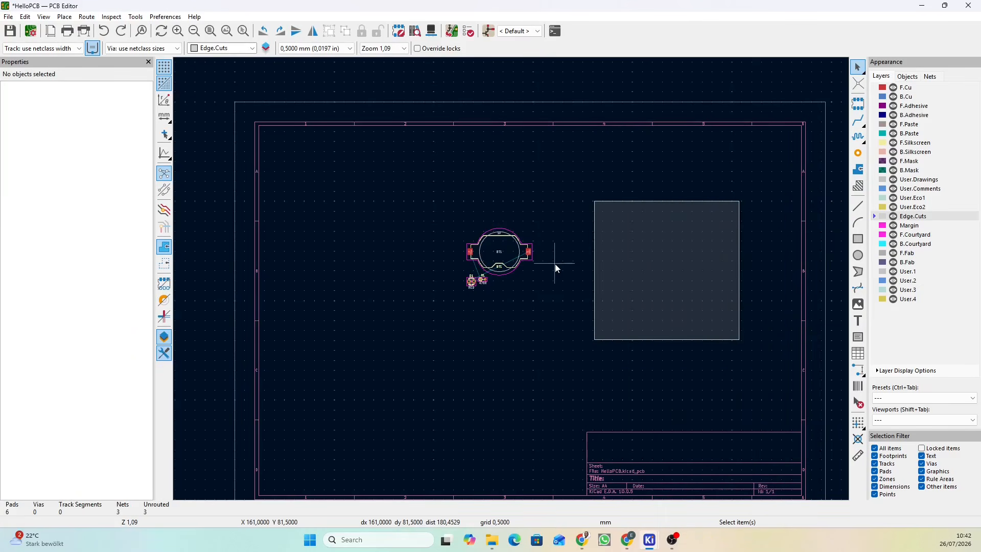
# - Fillet the corners of the rectangular board outline with a 5 mm radius
pyautogui.click(652, 201)
pyautogui.rightClick(651, 200)
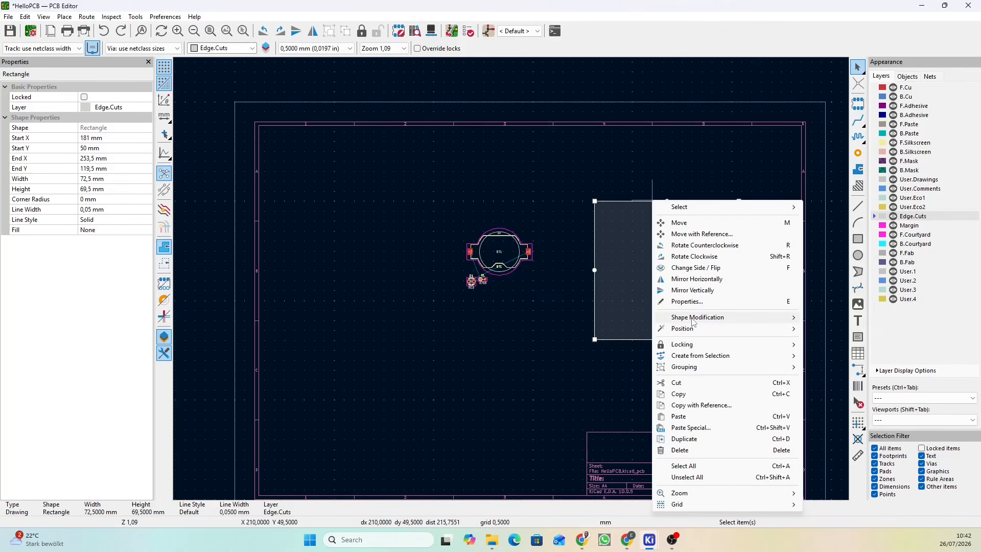
pyautogui.moveTo(699, 321)
pyautogui.click(830, 317)
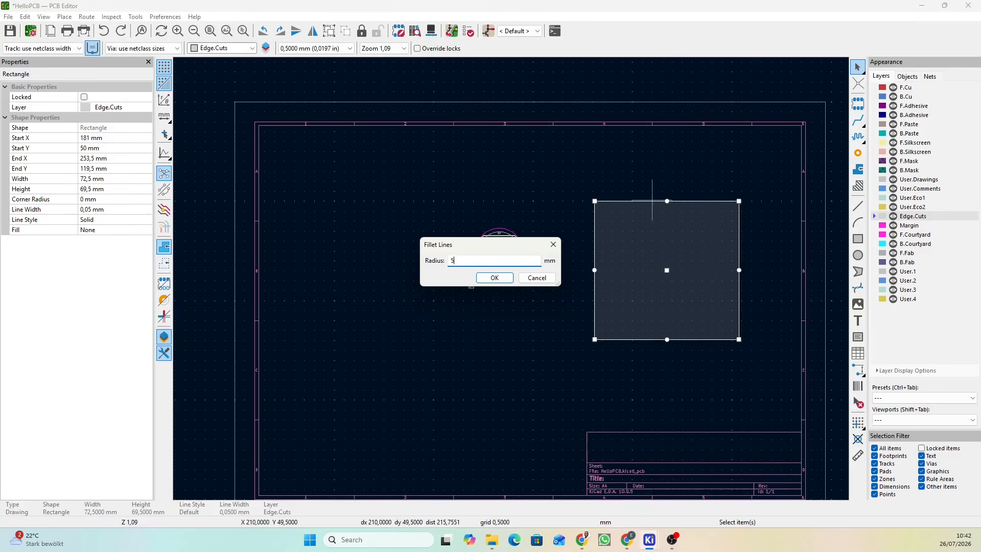
pyautogui.click(503, 279)
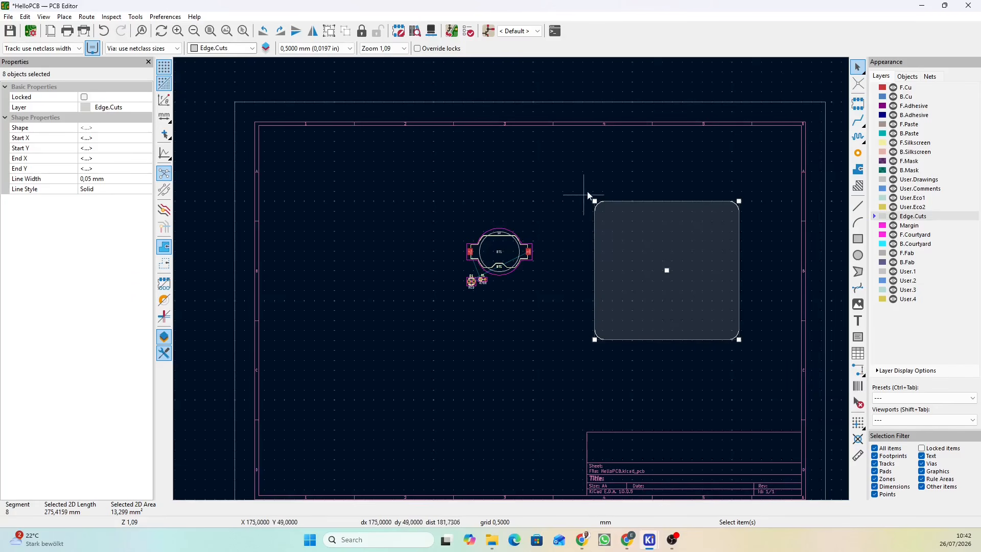
# - Examine the board with its filleted corners from several angles in the 3D view, and return to the layout
pyautogui.click(430, 31)
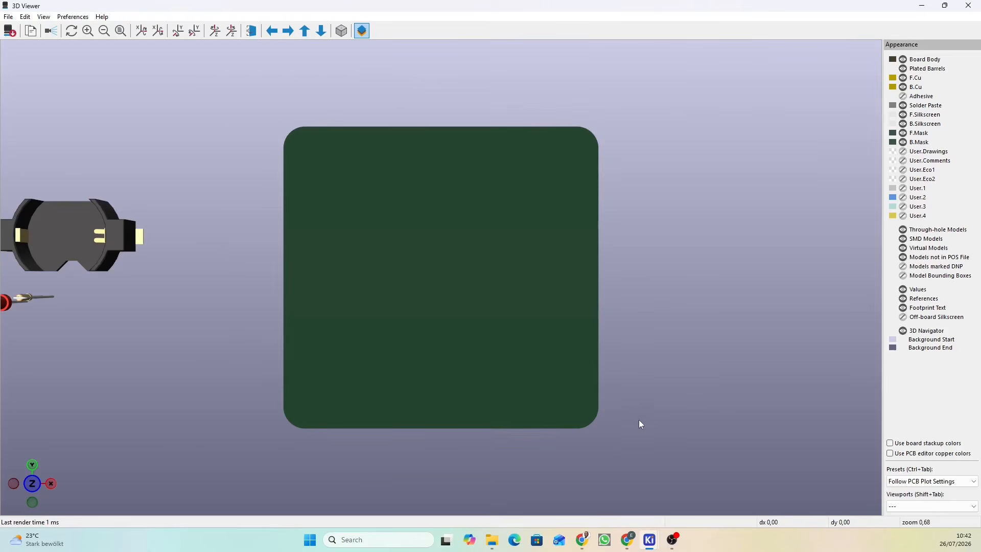
pyautogui.moveTo(640, 421); pyautogui.dragTo(646, 309)
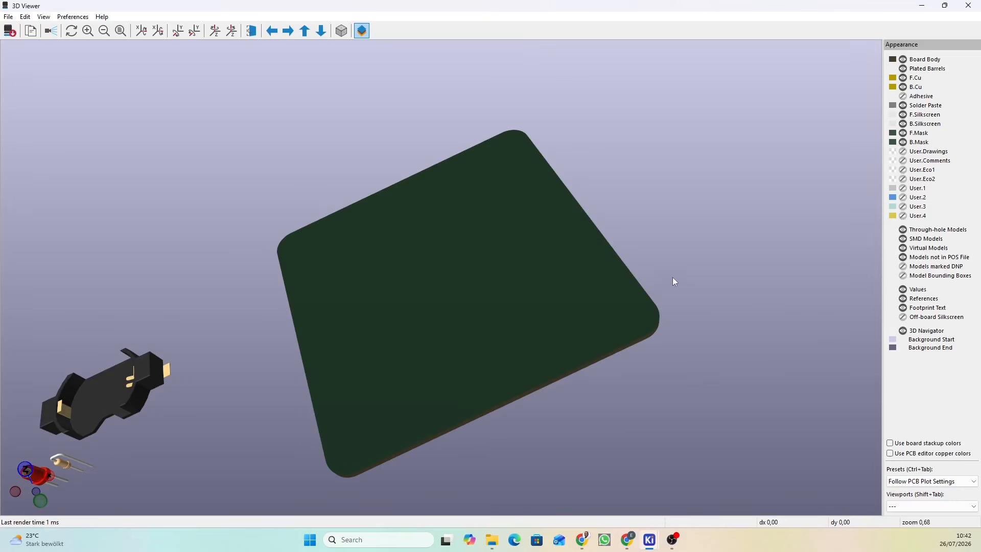
pyautogui.moveTo(700, 231); pyautogui.dragTo(694, 300)
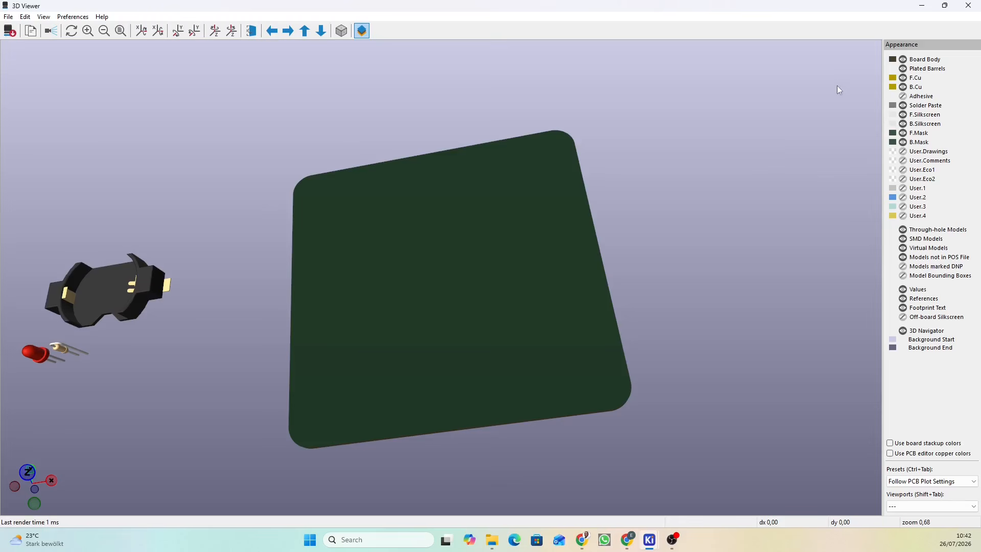
pyautogui.click(968, 5)
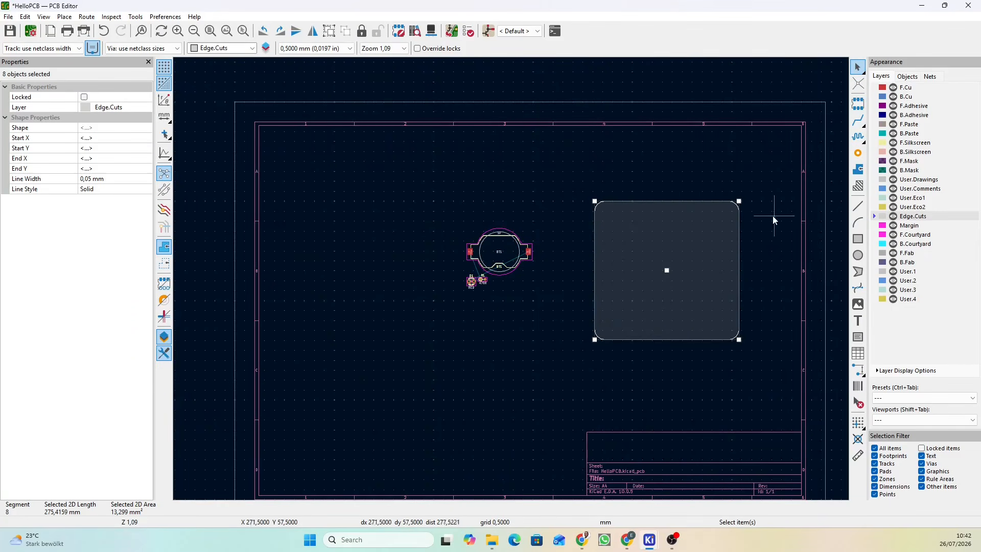
# - Undo the corner fillet and chamfer the corners of the rectangular board outline with a 5 mm setback
pyautogui.hotkey('ctrl', 'z')
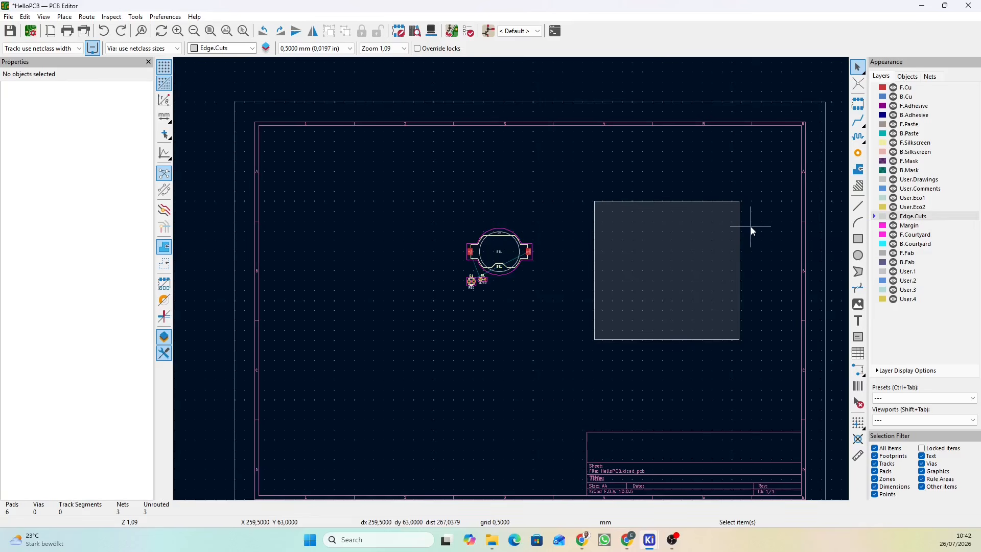
pyautogui.click(686, 201)
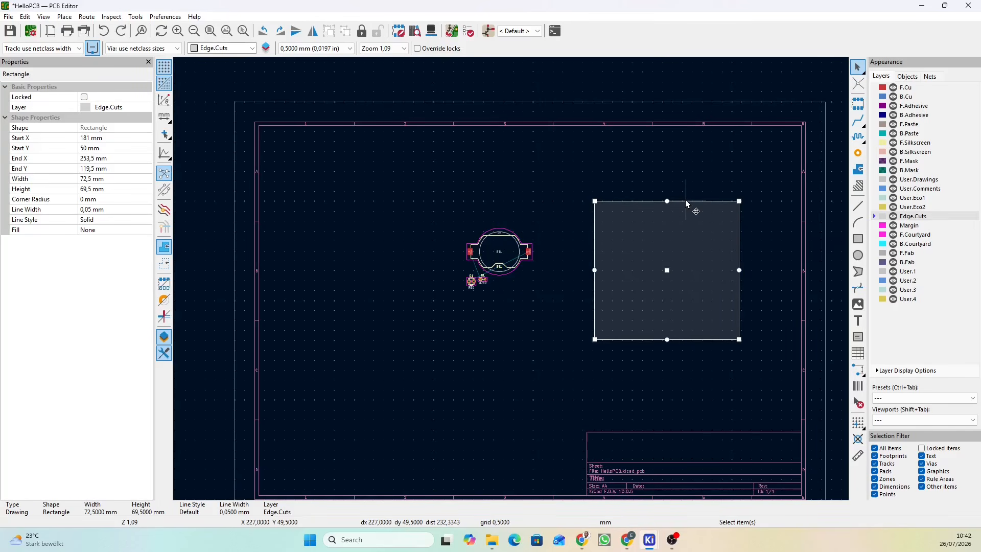
pyautogui.rightClick(685, 200)
pyautogui.moveTo(729, 320)
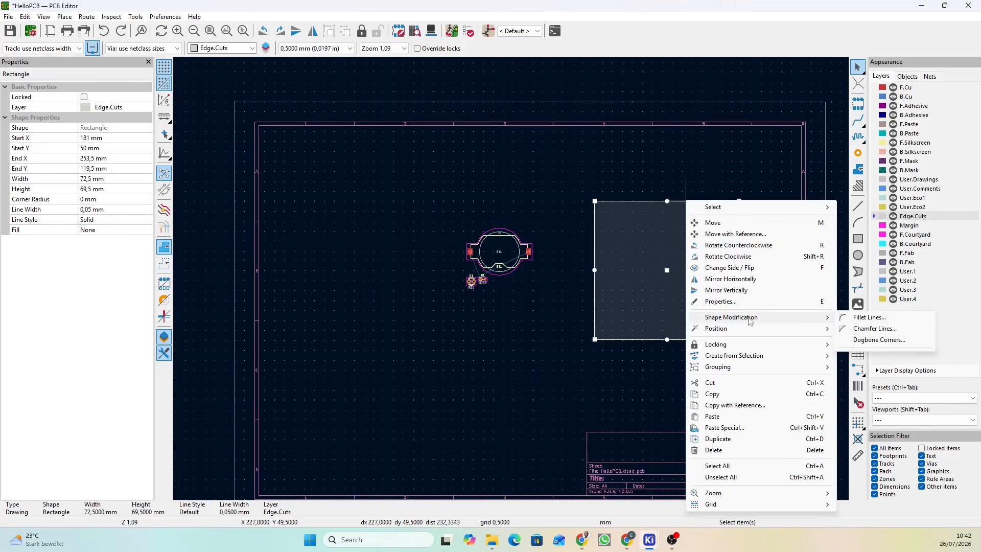
pyautogui.click(870, 328)
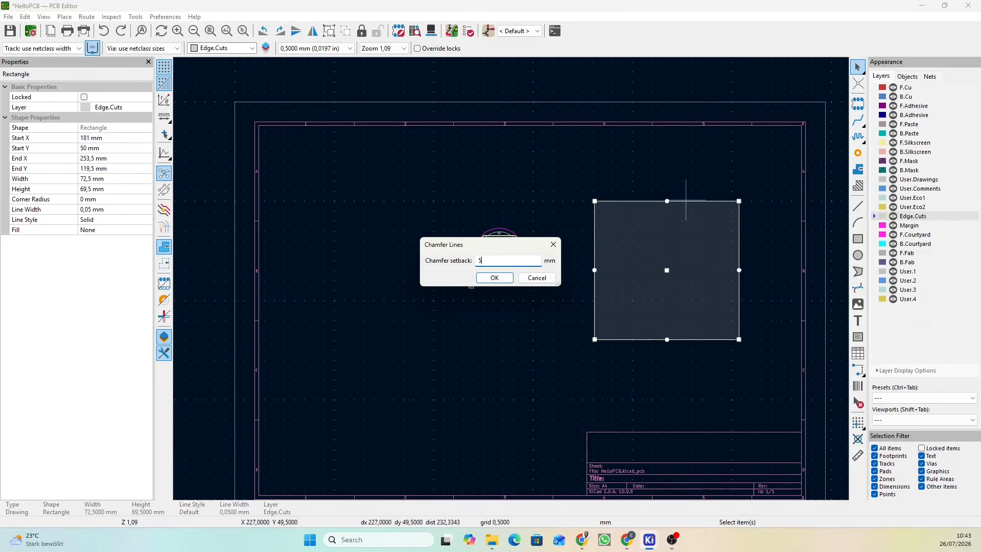
pyautogui.write('5')
pyautogui.click(492, 278)
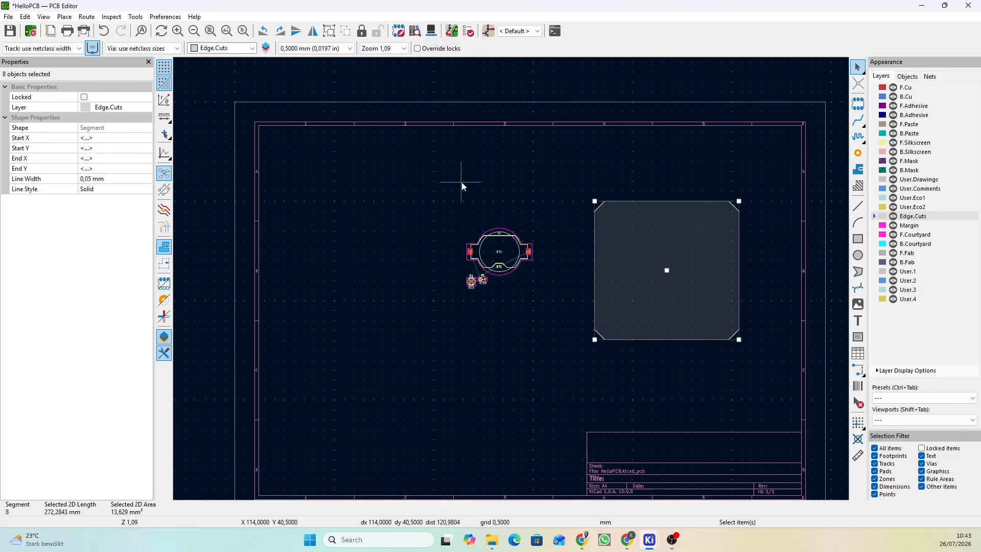
# - Examine the chamfered board from several angles in the 3D view, and return to the layout
pyautogui.click(431, 30)
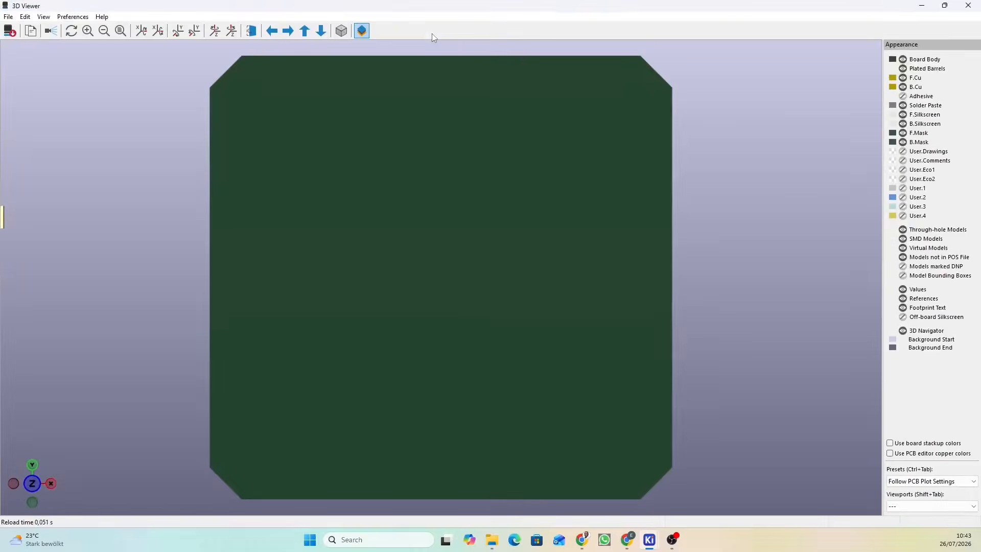
pyautogui.moveTo(770, 404); pyautogui.dragTo(611, 126)
pyautogui.scroll(-3, 613, 138)
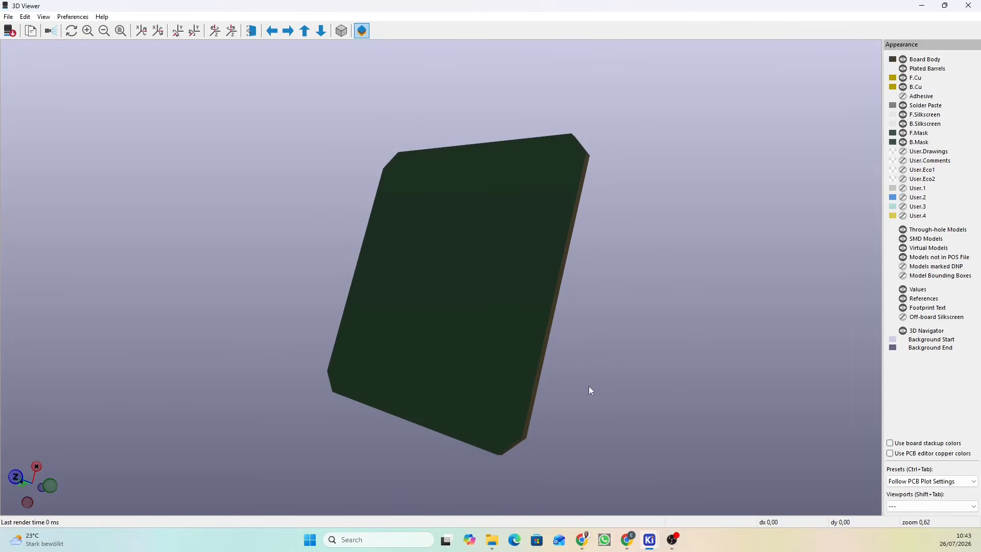
pyautogui.moveTo(589, 385); pyautogui.dragTo(773, 197)
pyautogui.moveTo(131, 465); pyautogui.dragTo(287, 417)
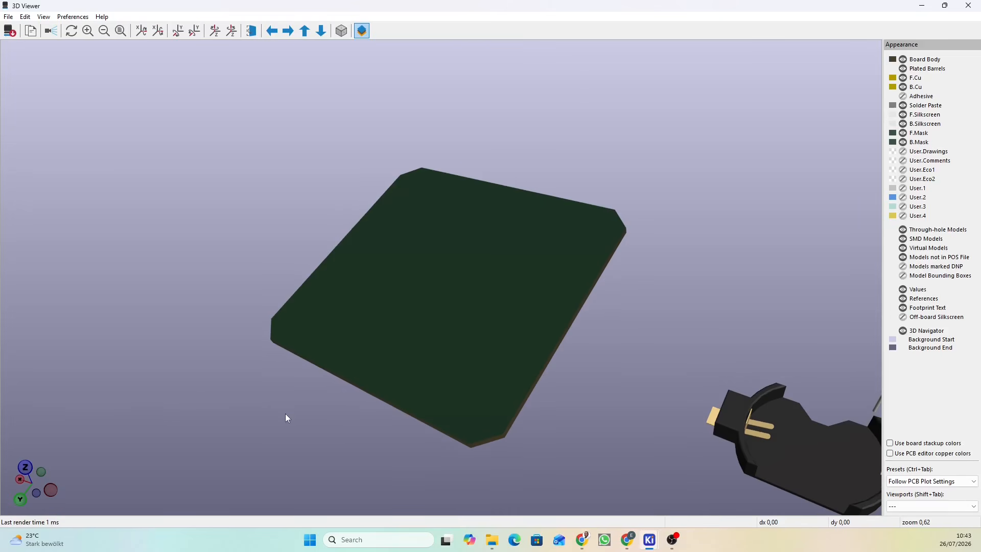
pyautogui.click(969, 5)
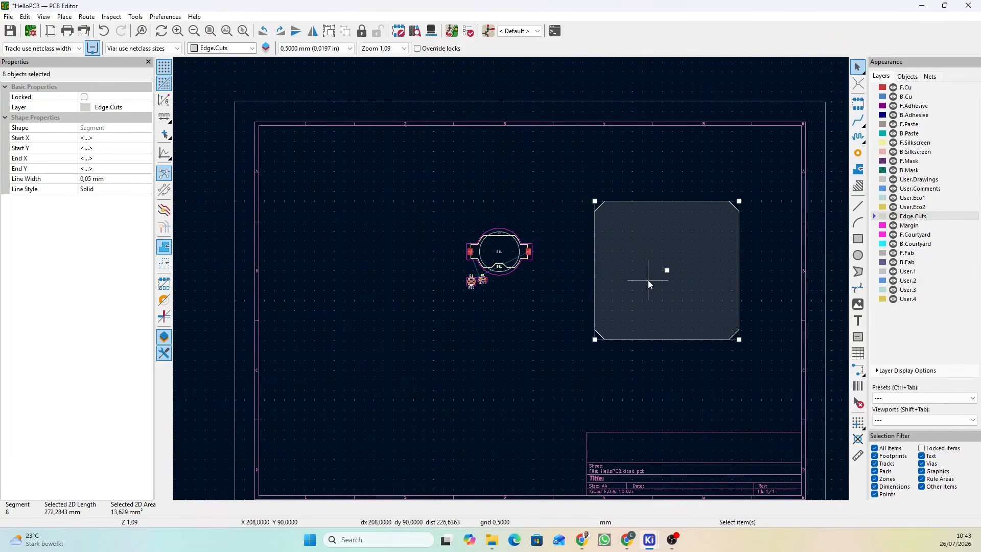
# - Undo the chamfer and apply dogbone corners with a 5 mm arc radius and slots in acute corners to the rectangular outline
pyautogui.hotkey('ctrl', 'z')
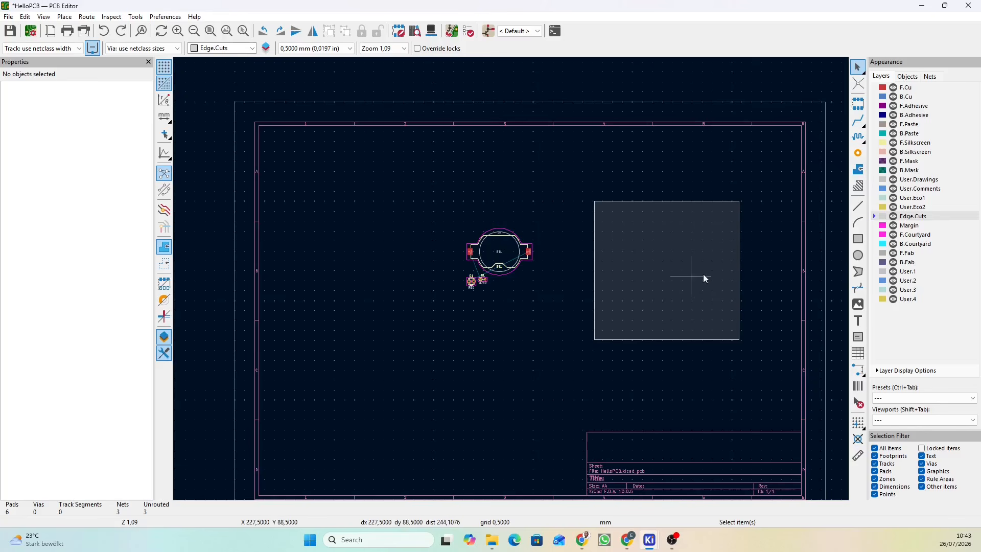
pyautogui.click(669, 200)
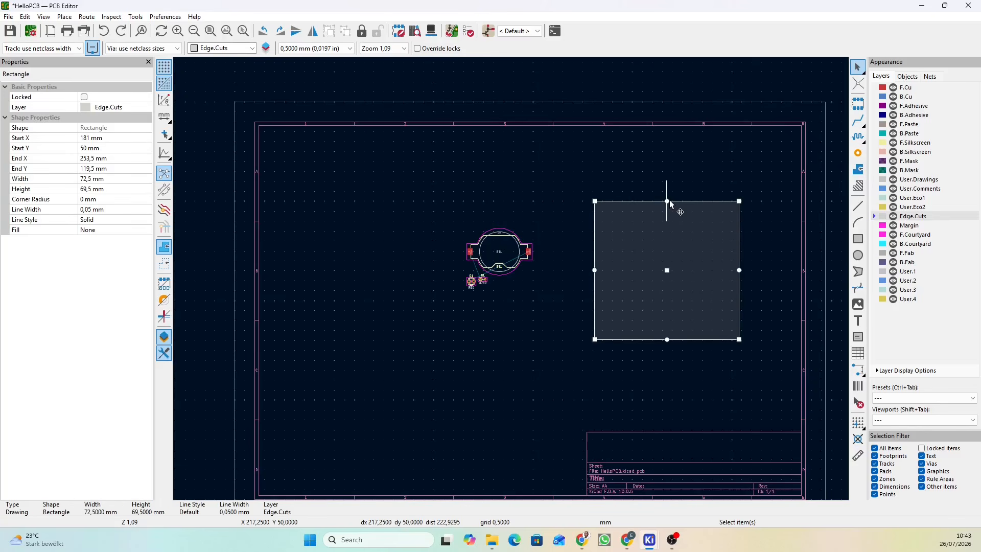
pyautogui.rightClick(669, 200)
pyautogui.moveTo(733, 320)
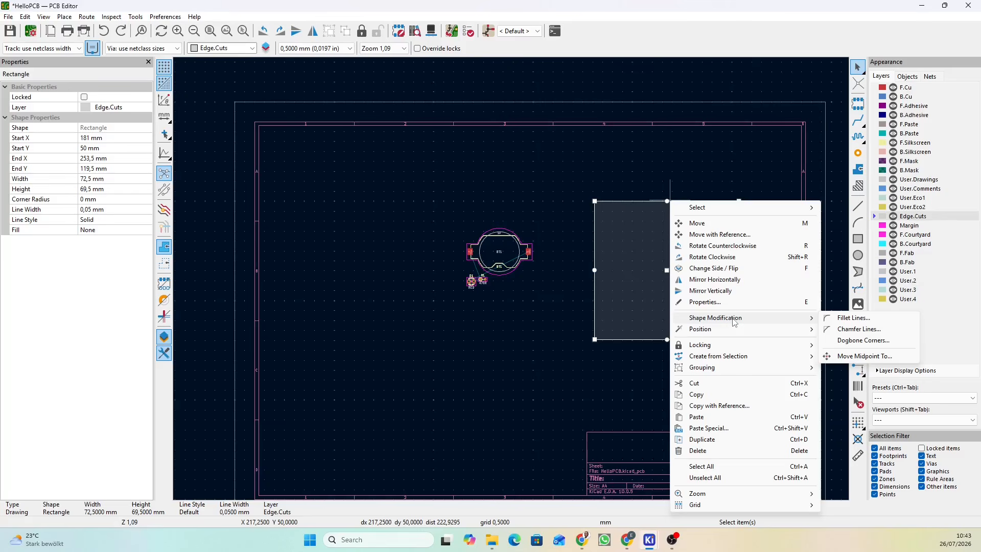
pyautogui.click(852, 341)
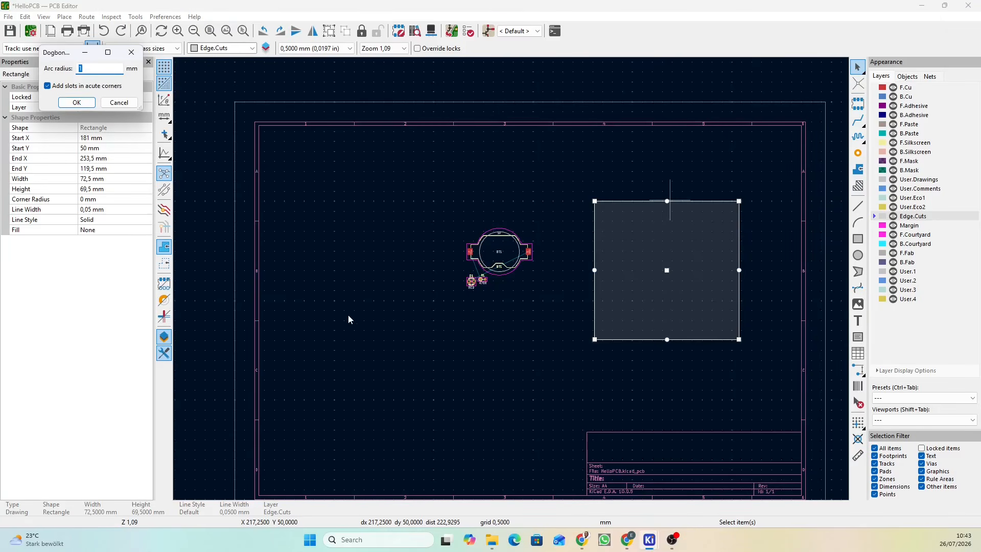
pyautogui.moveTo(69, 58); pyautogui.dragTo(485, 292)
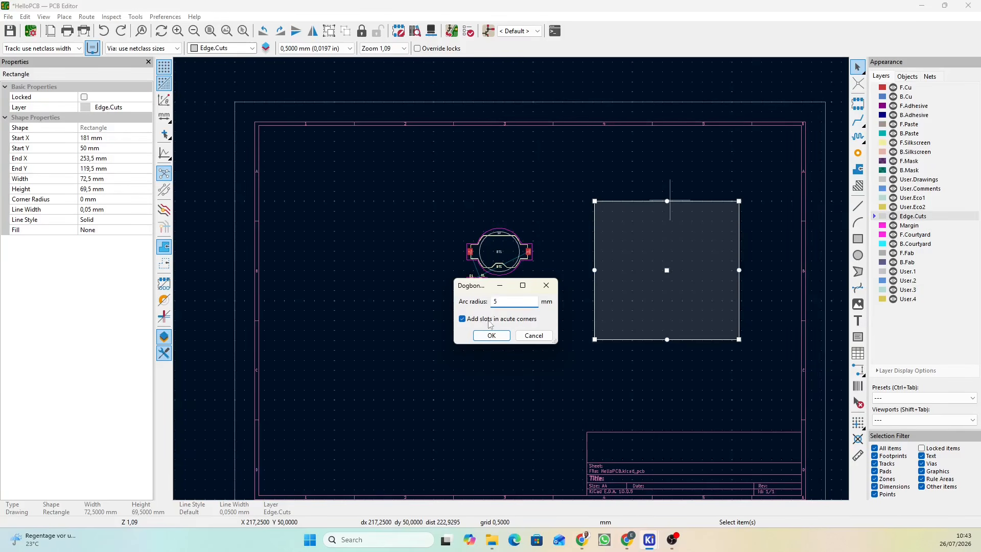
pyautogui.click(491, 336)
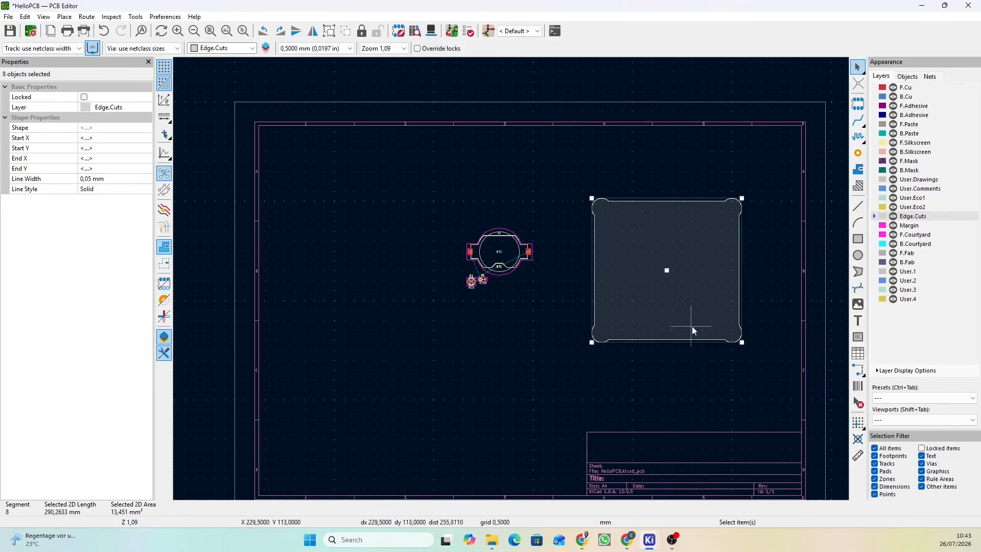
# - Examine the board with its dogbone corners in the 3D view, and return to the layout
pyautogui.click(429, 32)
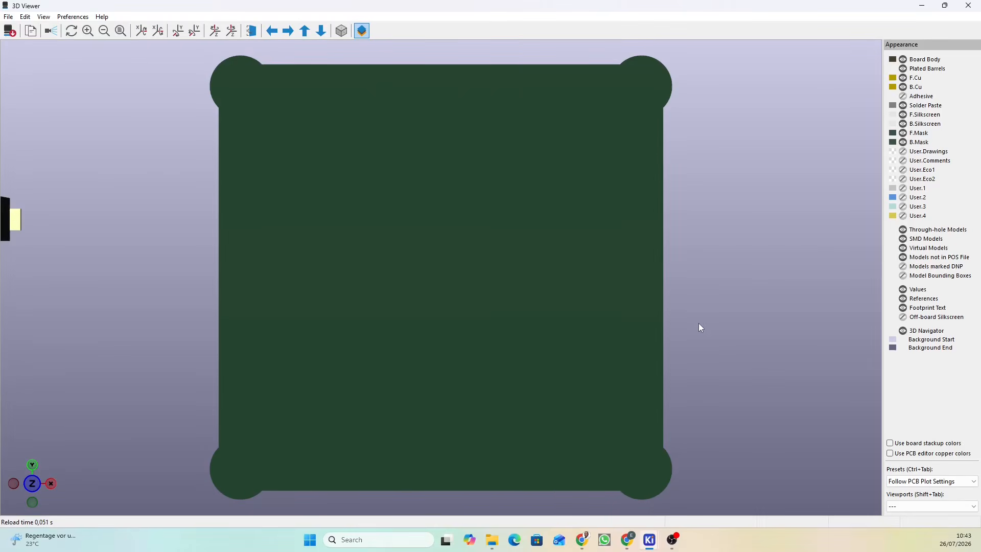
pyautogui.scroll(-3, 699, 323)
pyautogui.moveTo(694, 355); pyautogui.dragTo(721, 293)
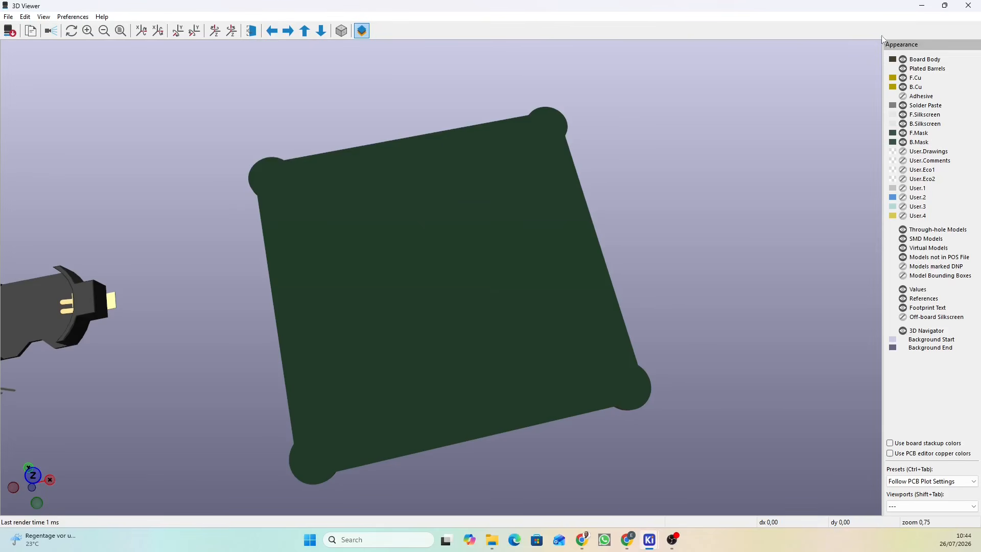
pyautogui.click(968, 5)
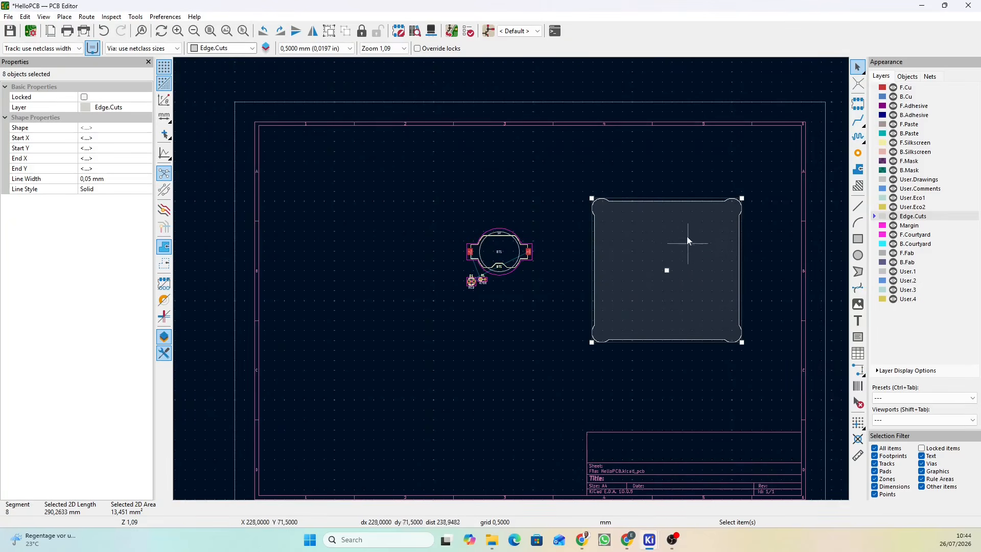
# - Delete the entire dogbone-cornered board outline and check the layout without an outline in the 3D view
pyautogui.click(680, 216)
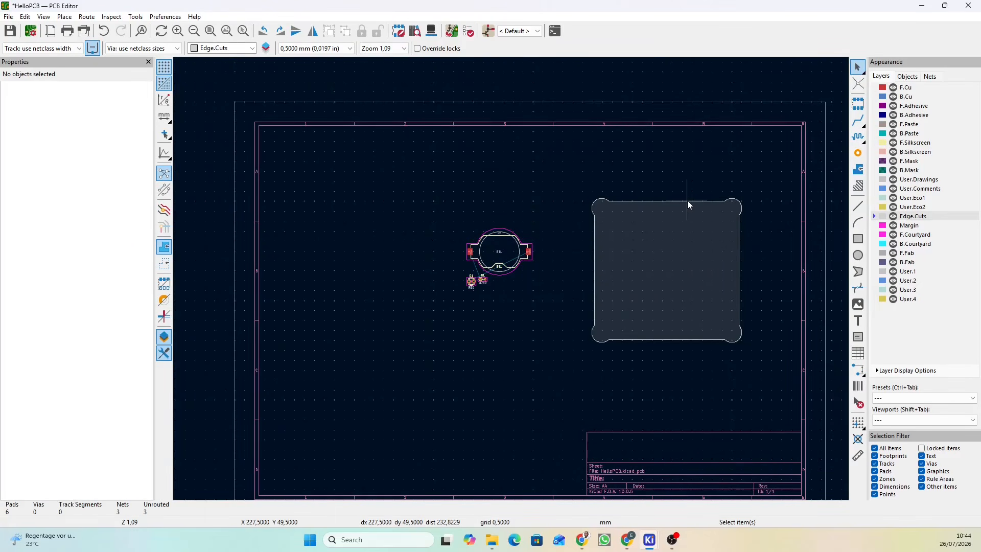
pyautogui.click(687, 201)
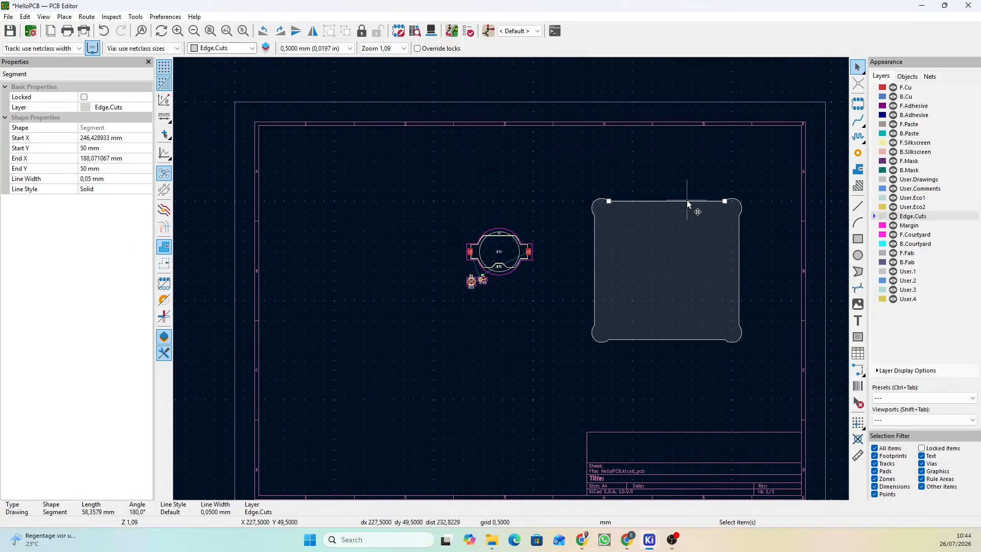
pyautogui.click(649, 384)
pyautogui.moveTo(573, 180); pyautogui.dragTo(764, 366)
pyautogui.press('Delete')
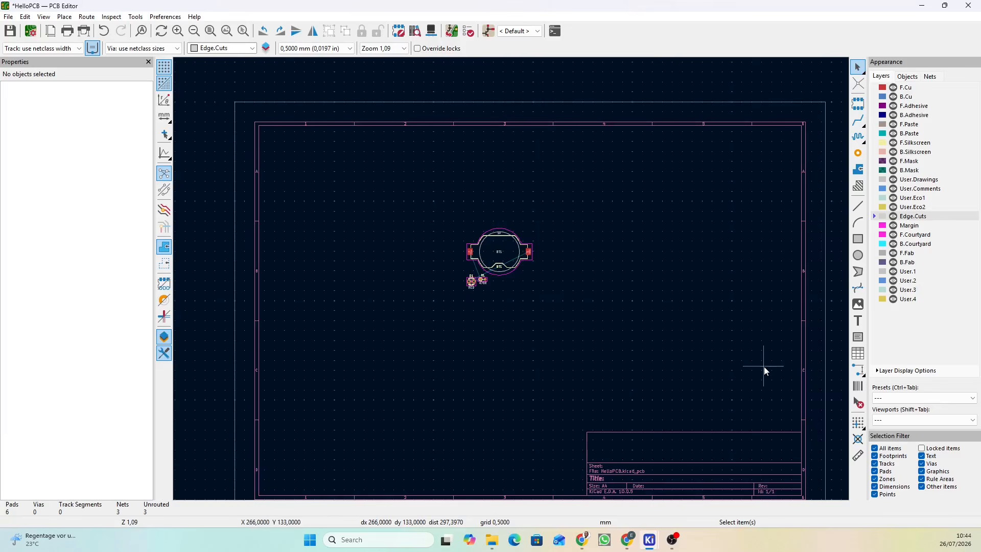
pyautogui.click(431, 30)
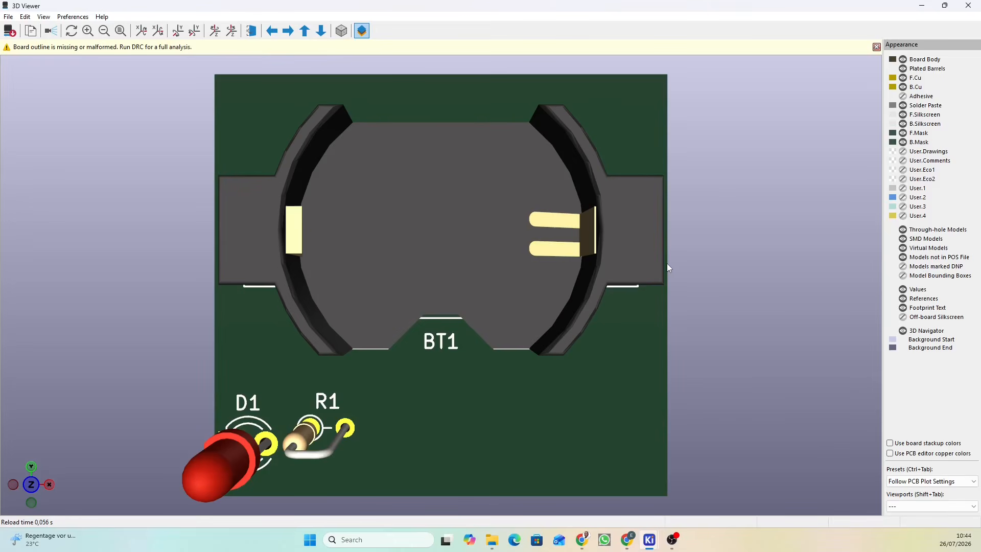
pyautogui.click(967, 7)
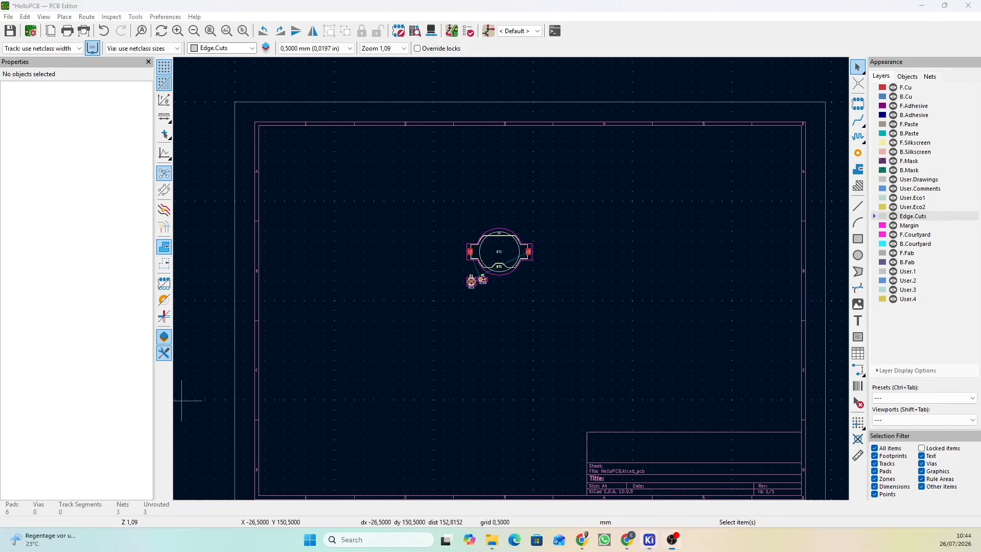
# - Draw a circular board outline on Edge.Cuts beside the components, centred at X 200.5, Y 80 mm with a radius of about 38.5 mm
pyautogui.click(859, 257)
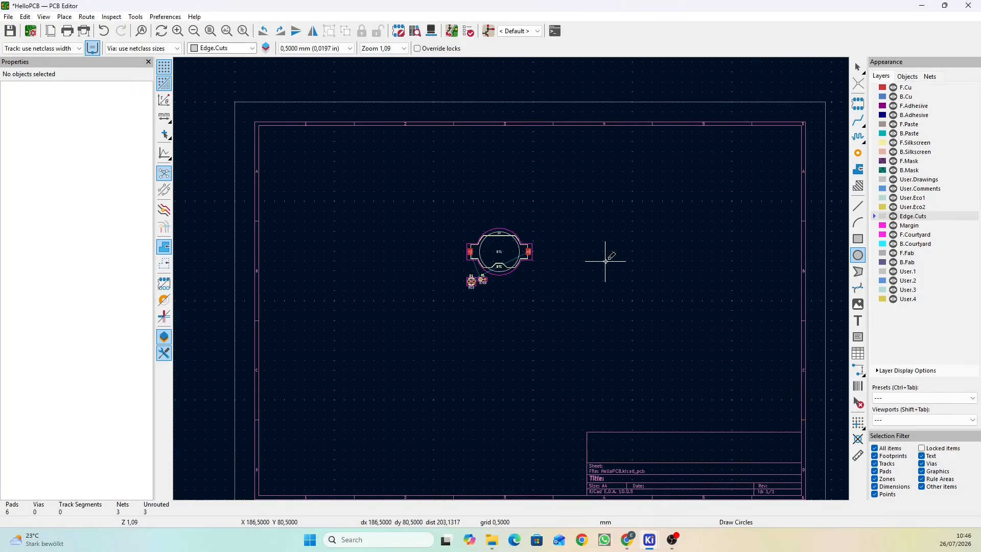
pyautogui.click(634, 261)
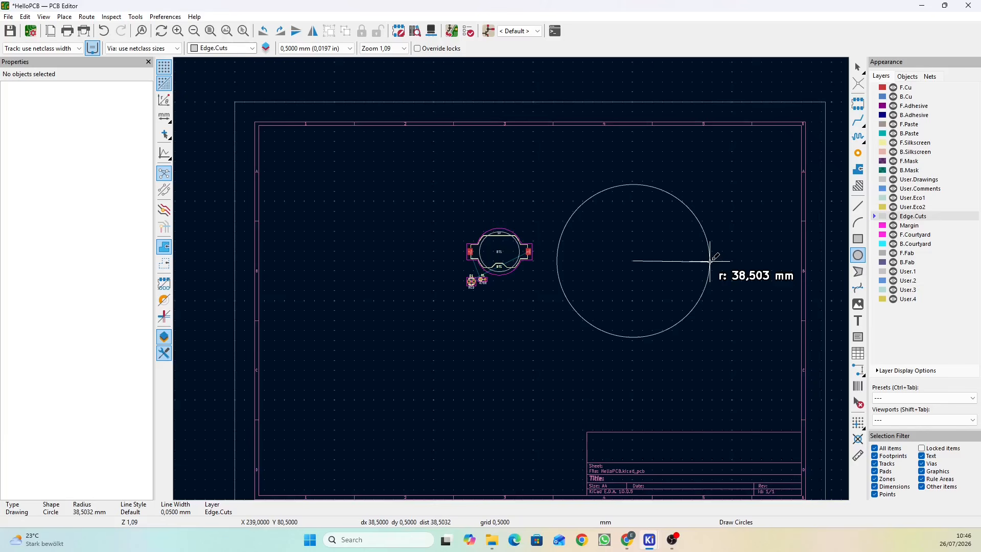
pyautogui.click(711, 261)
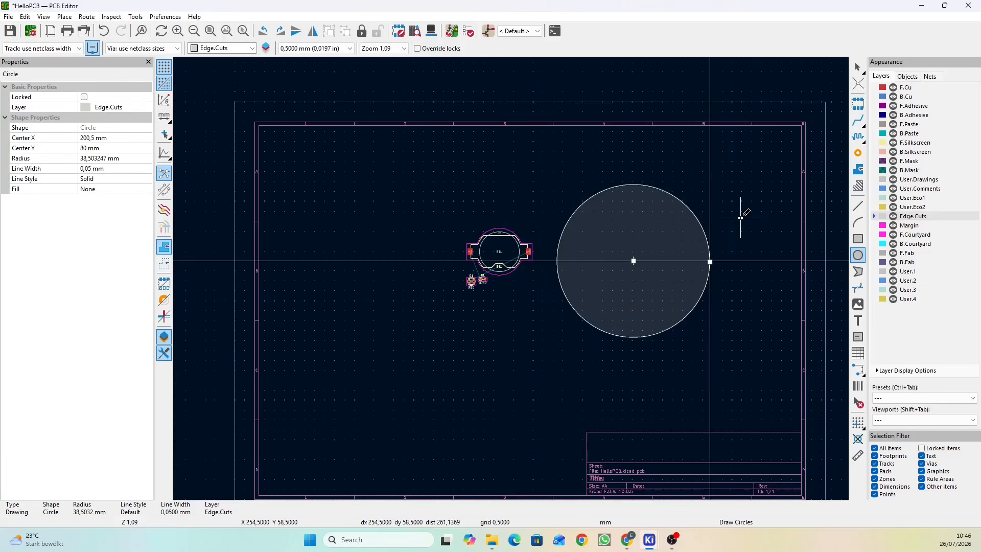
pyautogui.press('Escape')
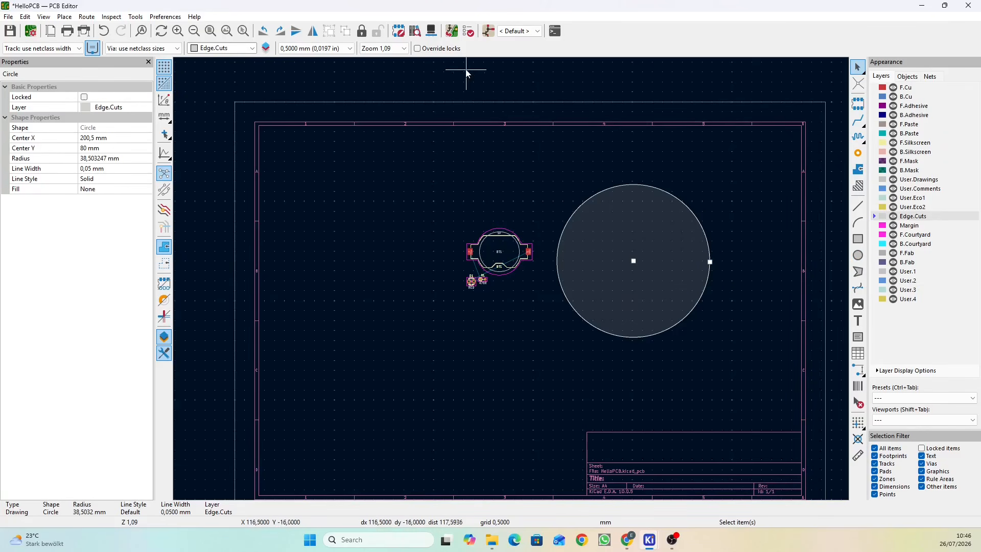
# - Examine the circular board and the components beside it in the 3D view, and return to the layout
pyautogui.click(430, 32)
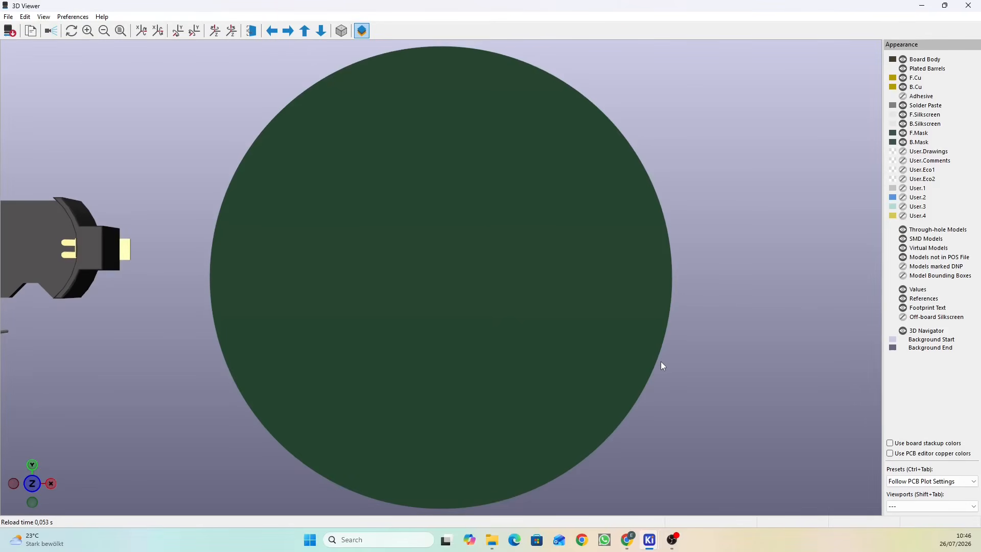
pyautogui.scroll(-3, 664, 360)
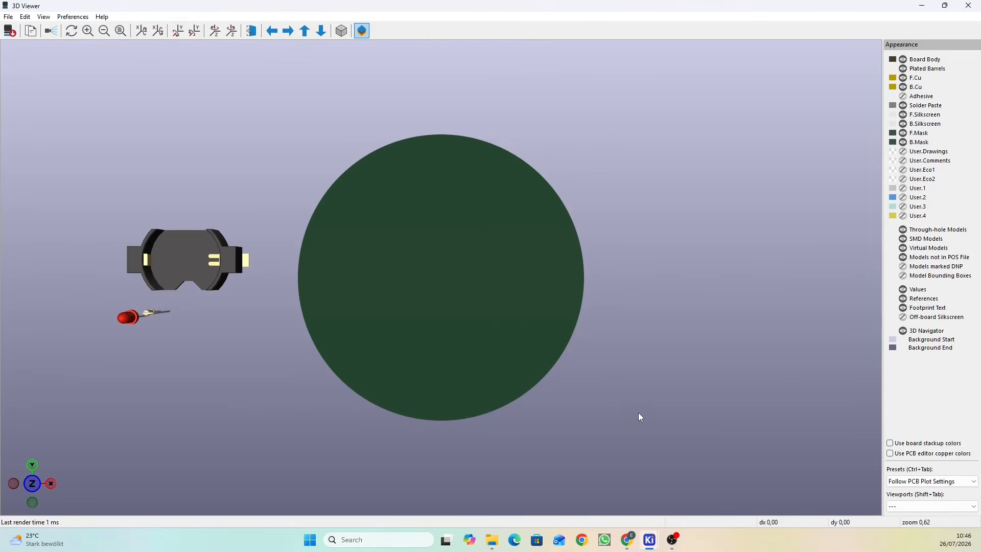
pyautogui.moveTo(639, 416); pyautogui.dragTo(590, 330)
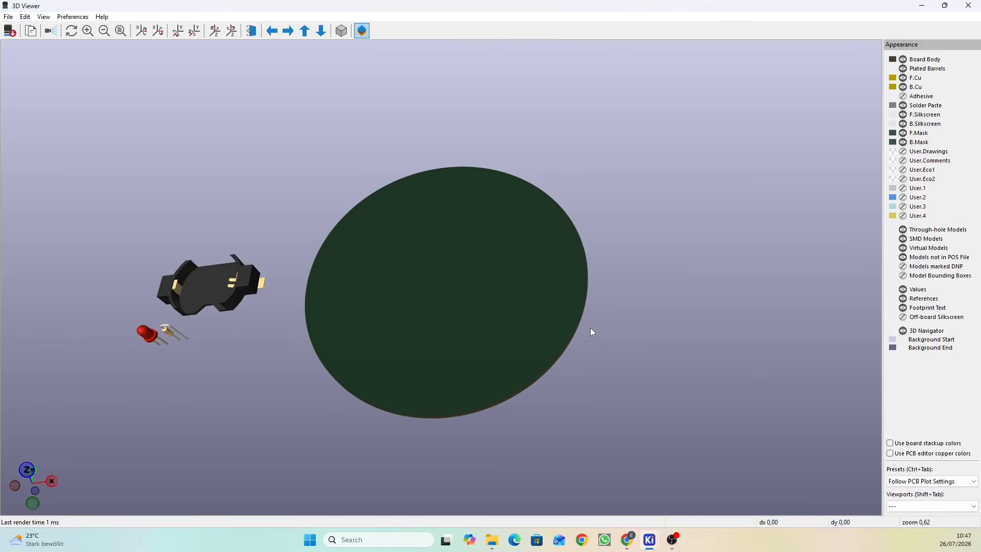
pyautogui.click(968, 6)
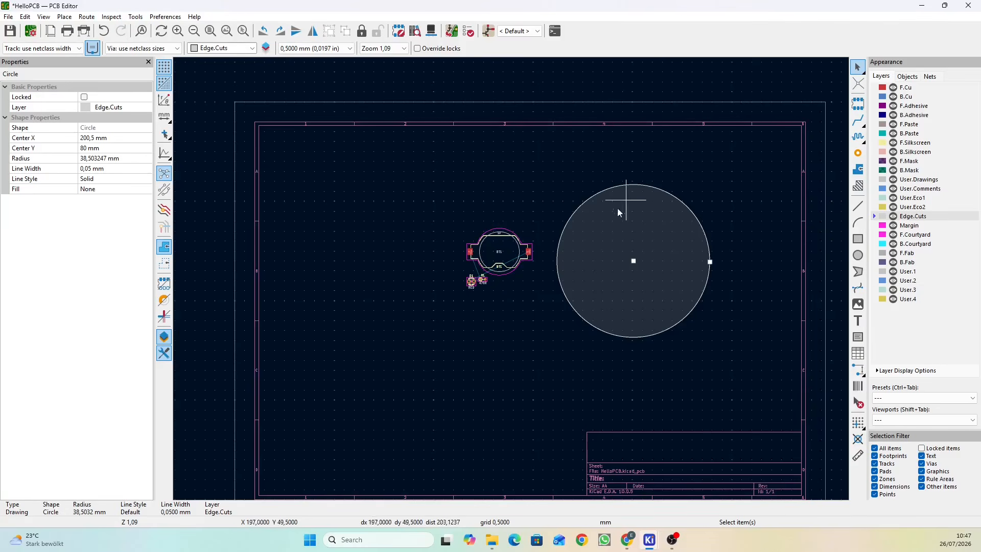
# - Draw a concentric inner circle on Edge.Cuts at the circular board's centre, X 200.5, Y 80 mm, with a 7 mm radius
pyautogui.click(858, 255)
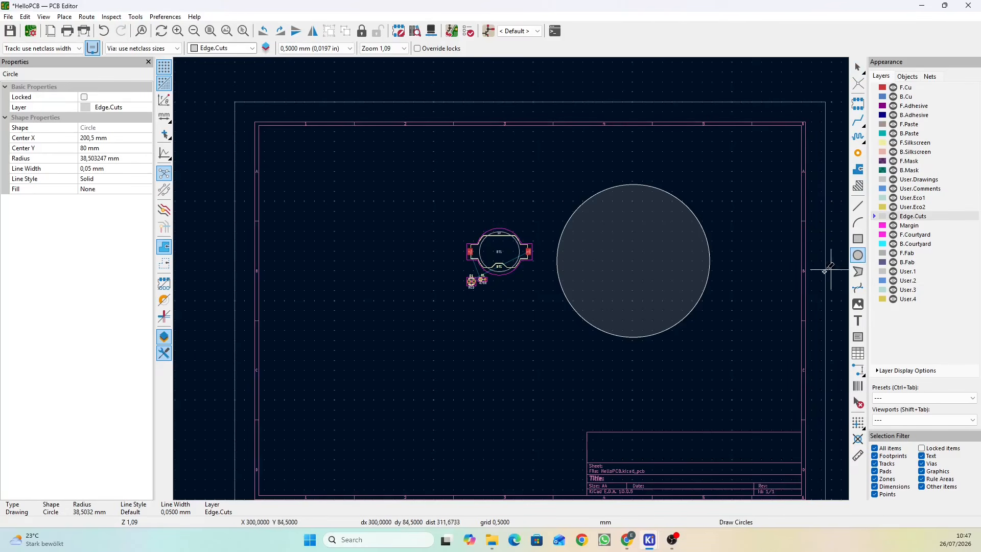
pyautogui.click(634, 262)
pyautogui.click(645, 274)
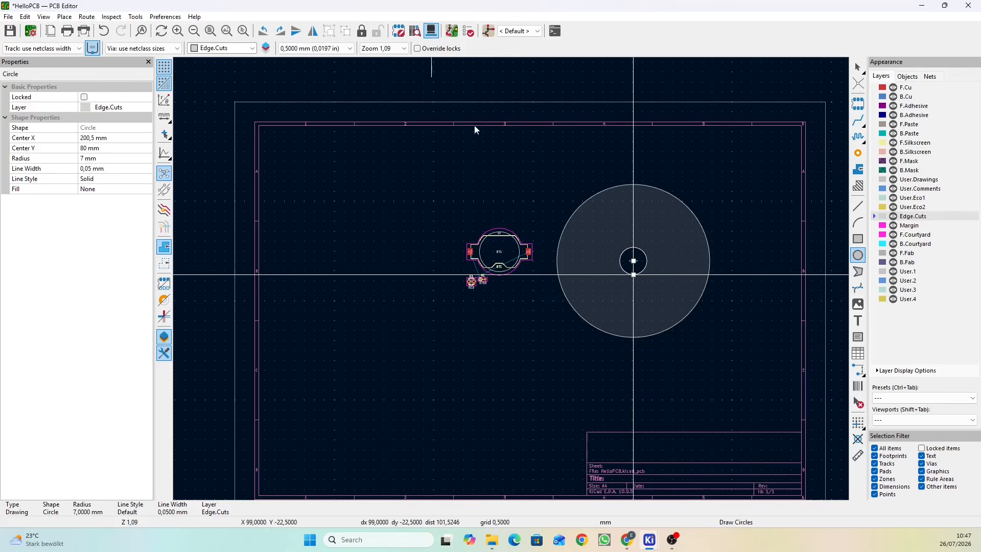
# - Examine the circular board with its central hole in the 3D view, and return to the layout
pyautogui.hotkey('alt', '3')
pyautogui.moveTo(744, 395); pyautogui.dragTo(674, 247)
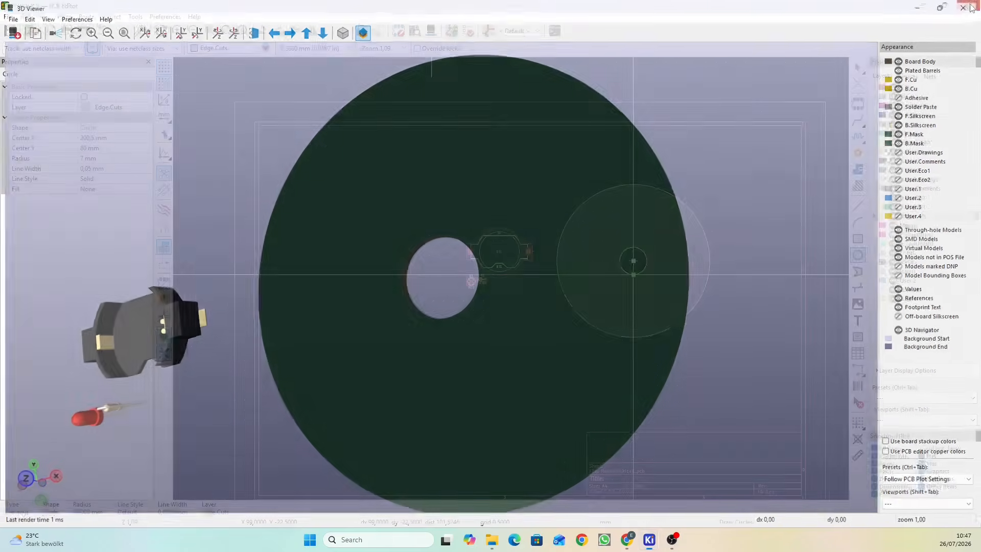
pyautogui.click(968, 6)
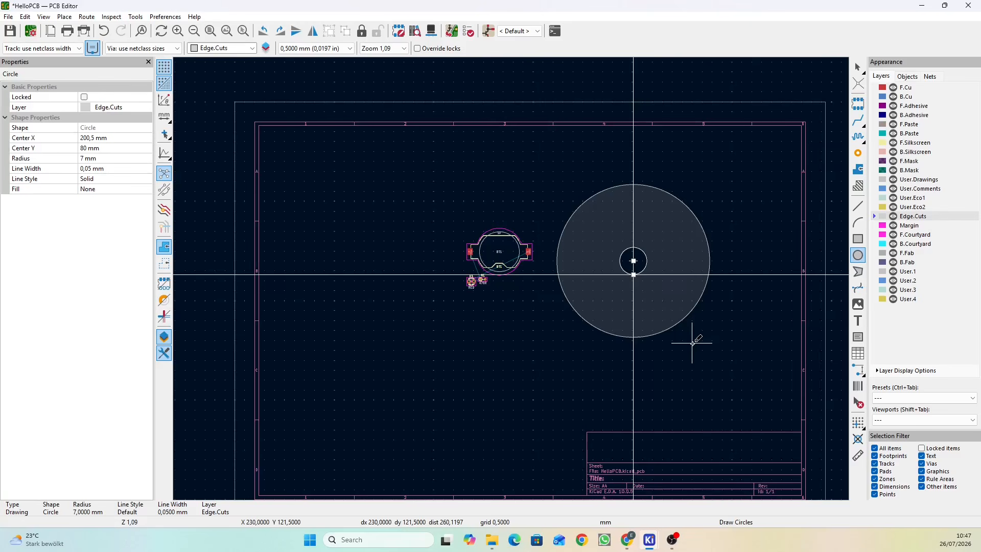
# - Leave the circle tool and undo both circles of the board outline
pyautogui.press('Escape')
pyautogui.press('Escape')
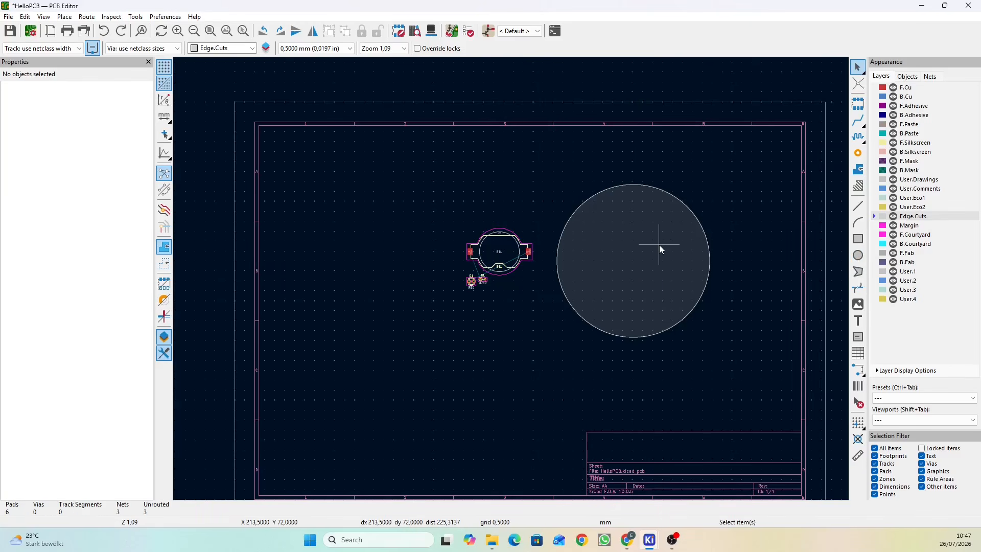
pyautogui.hotkey('ctrl', 'z')
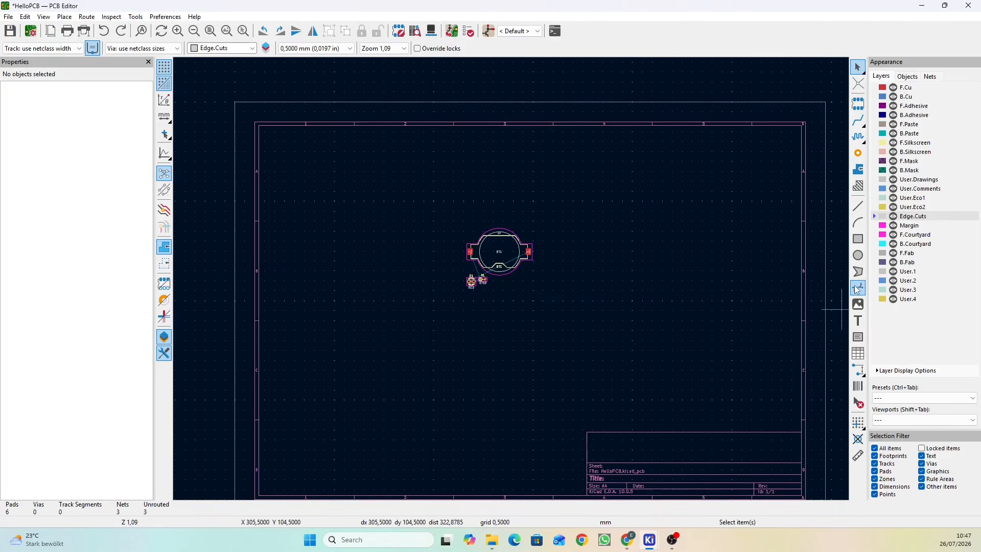
# - Draw an irregular closed nine-point polygon as the board outline on Edge.Cuts beside the components, starting at X 177, Y 121.5 mm
pyautogui.click(858, 272)
pyautogui.click(617, 306)
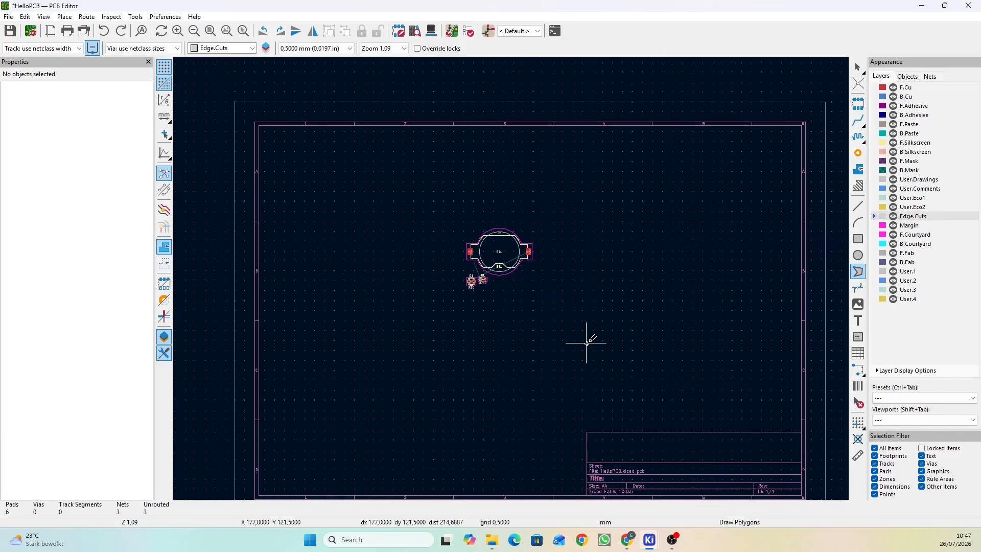
pyautogui.click(587, 343)
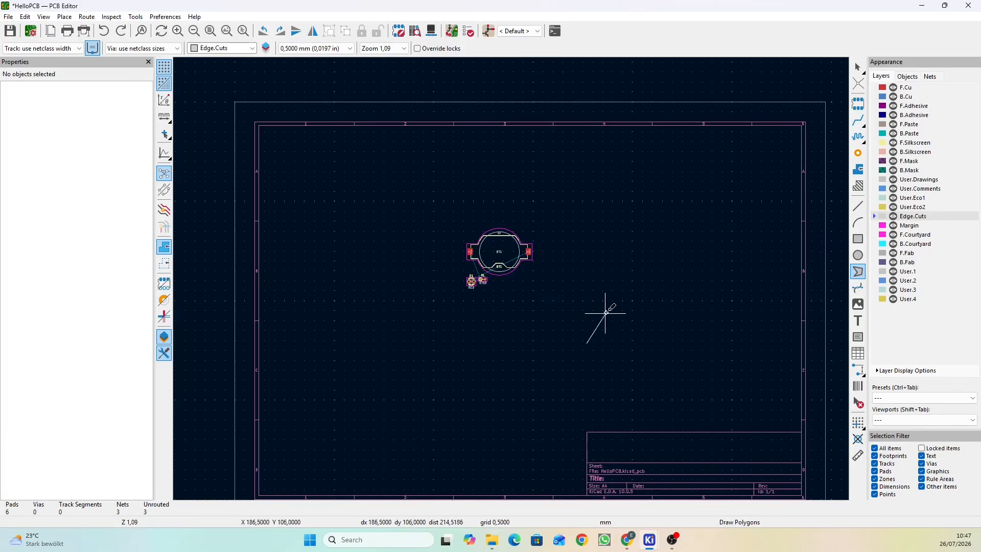
pyautogui.click(601, 258)
pyautogui.click(651, 211)
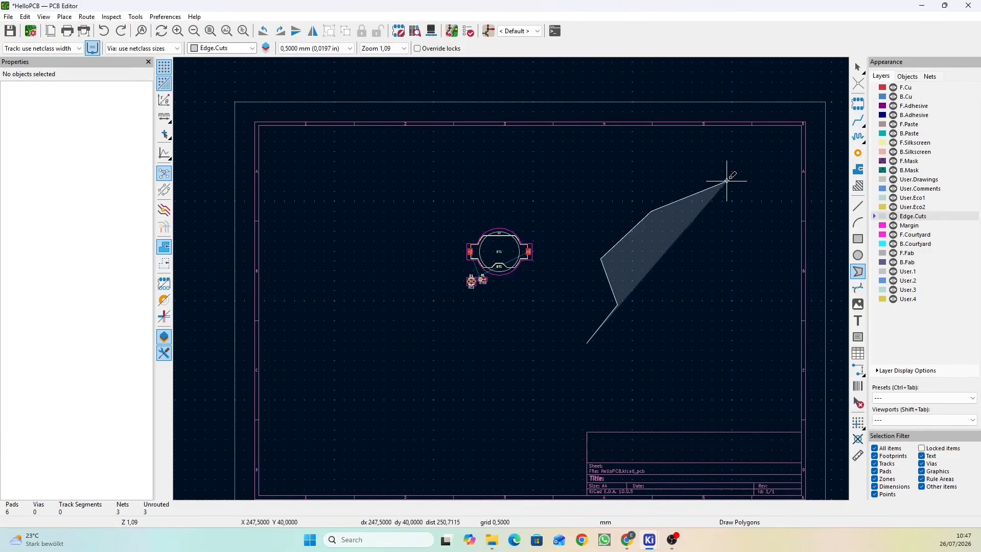
pyautogui.click(727, 181)
pyautogui.click(775, 215)
pyautogui.click(767, 293)
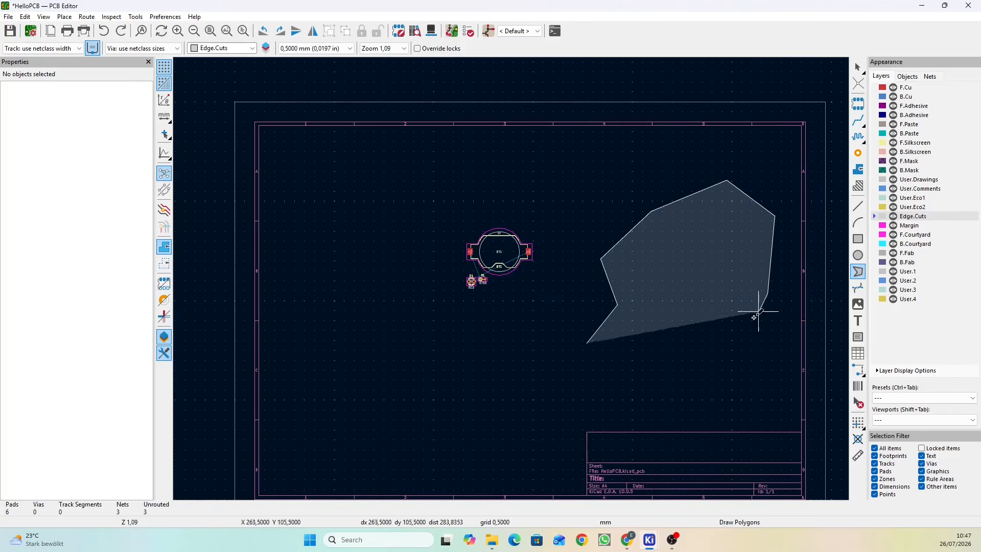
pyautogui.click(723, 385)
pyautogui.click(637, 399)
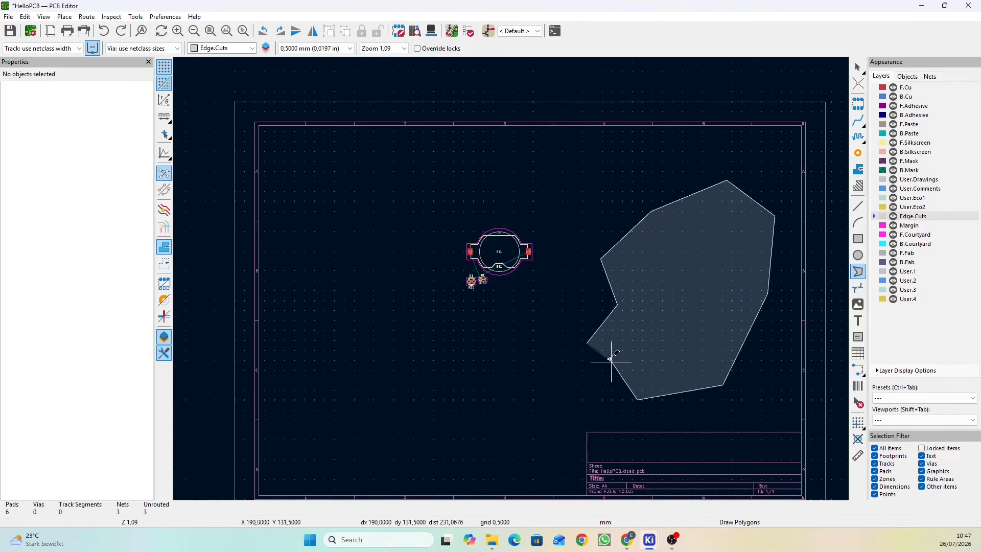
pyautogui.scroll(4, 592, 352)
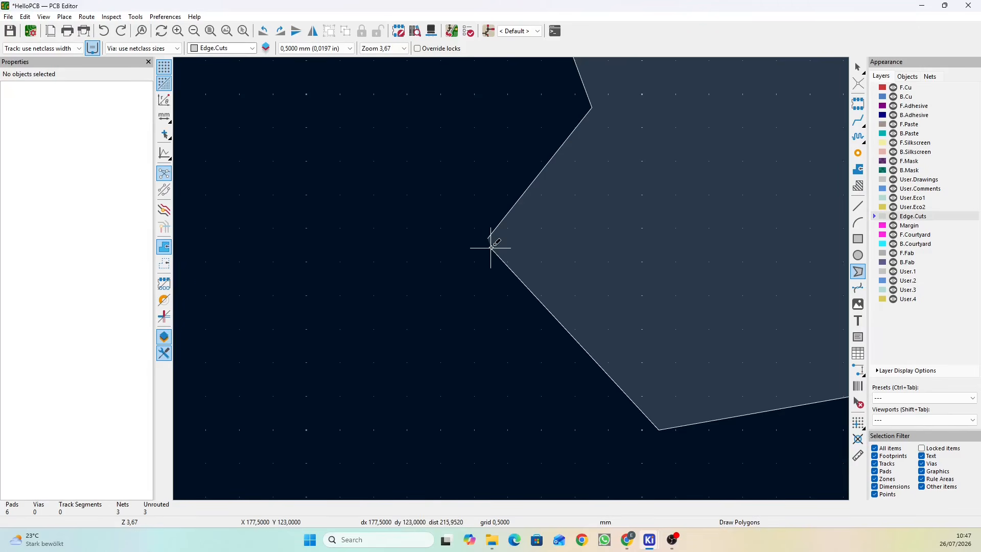
pyautogui.scroll(5, 496, 245)
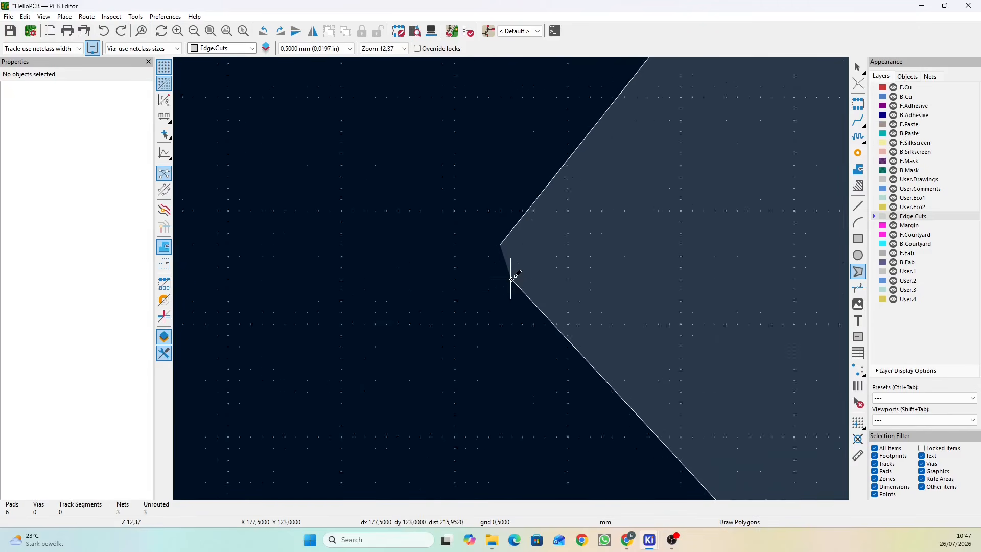
pyautogui.click(494, 227)
pyautogui.press('Escape')
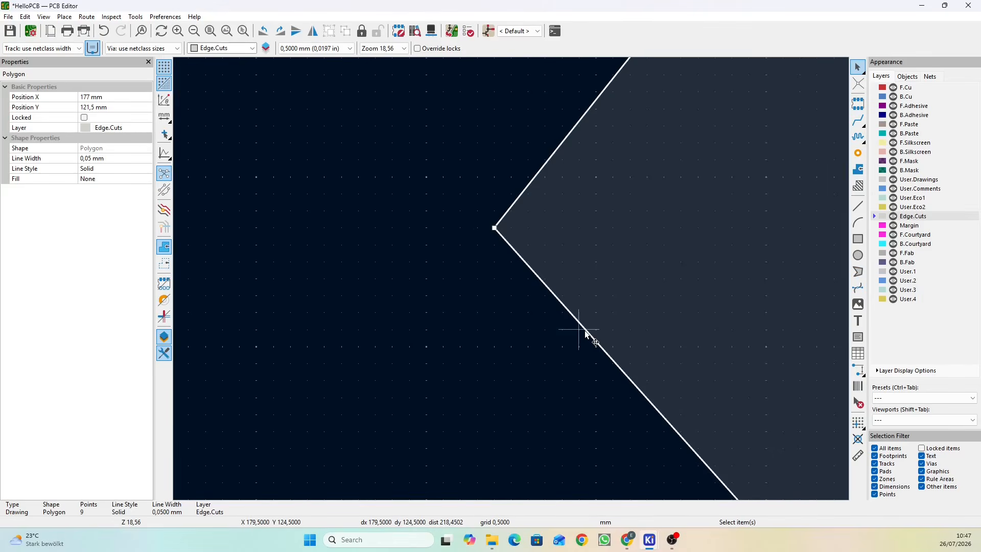
# - Examine the polygon-shaped board in the layout and in the 3D view, and return to the layout
pyautogui.scroll(-10, 514, 278)
pyautogui.scroll(3, 511, 279)
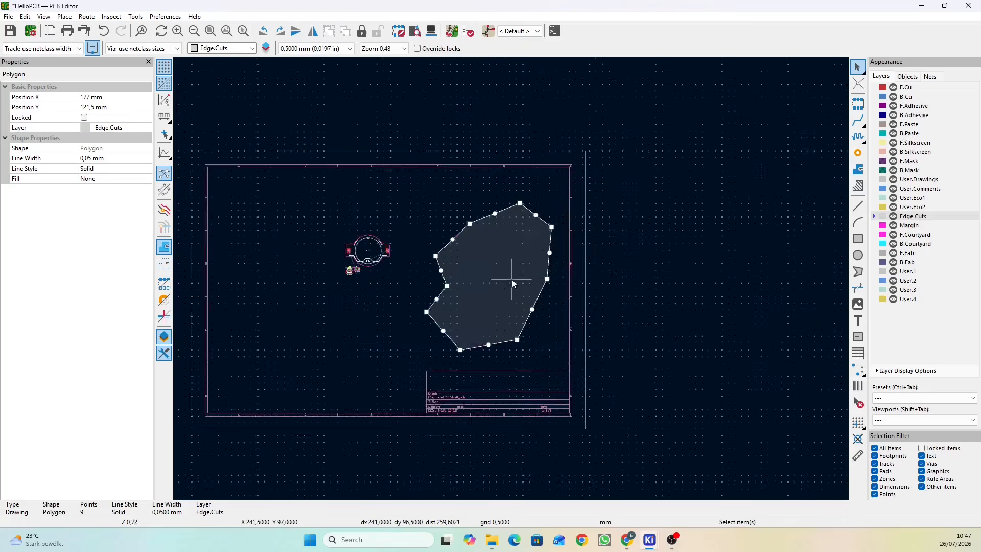
pyautogui.scroll(1, 511, 279)
pyautogui.scroll(-2, 476, 158)
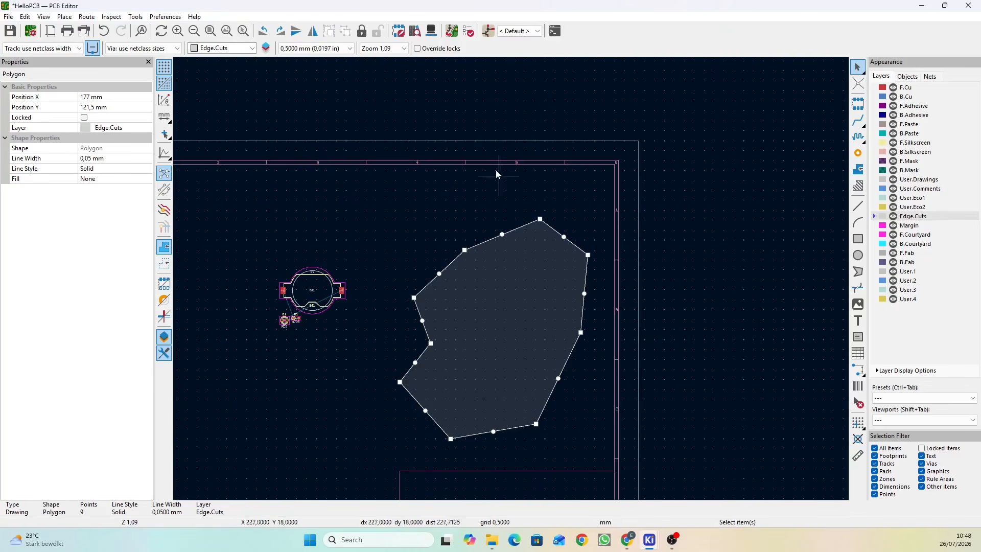
pyautogui.click(431, 31)
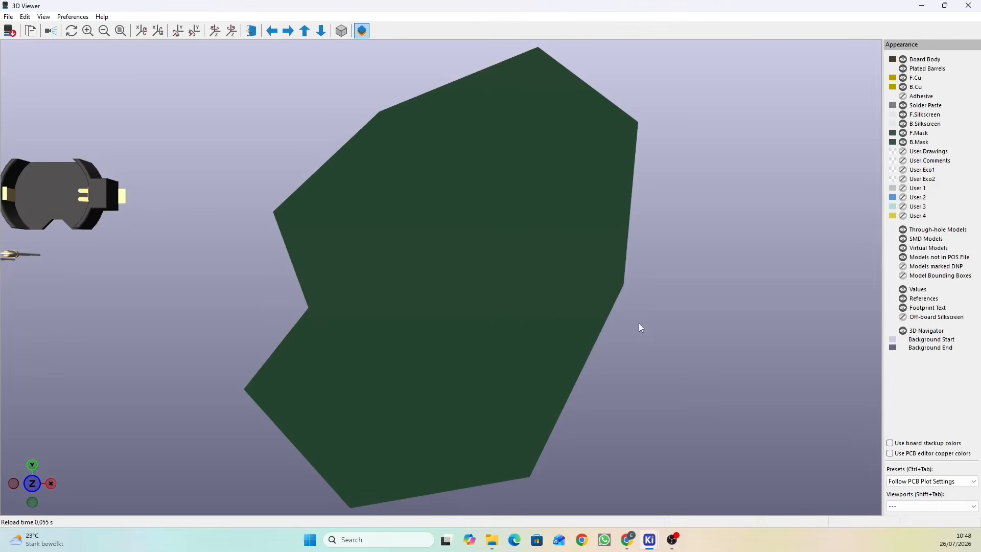
pyautogui.moveTo(691, 407); pyautogui.dragTo(627, 300)
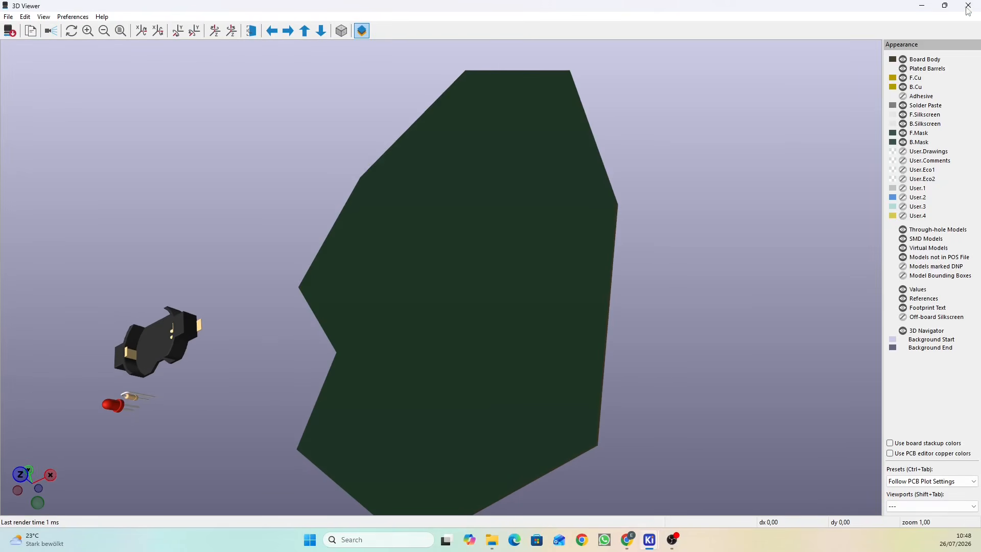
pyautogui.click(969, 5)
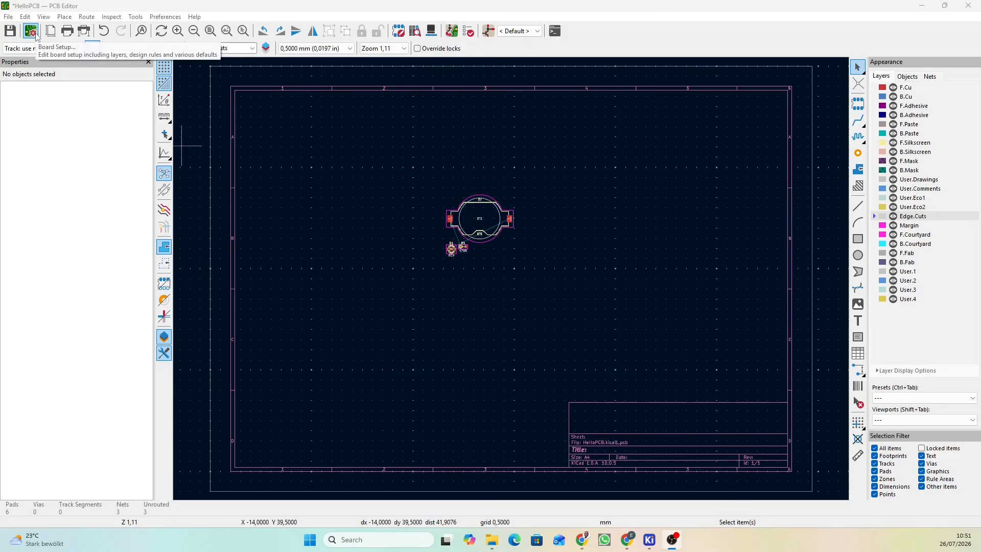
# - Open the Board Setup and select 2 copper layers in the physical stackup
pyautogui.click(9, 18)
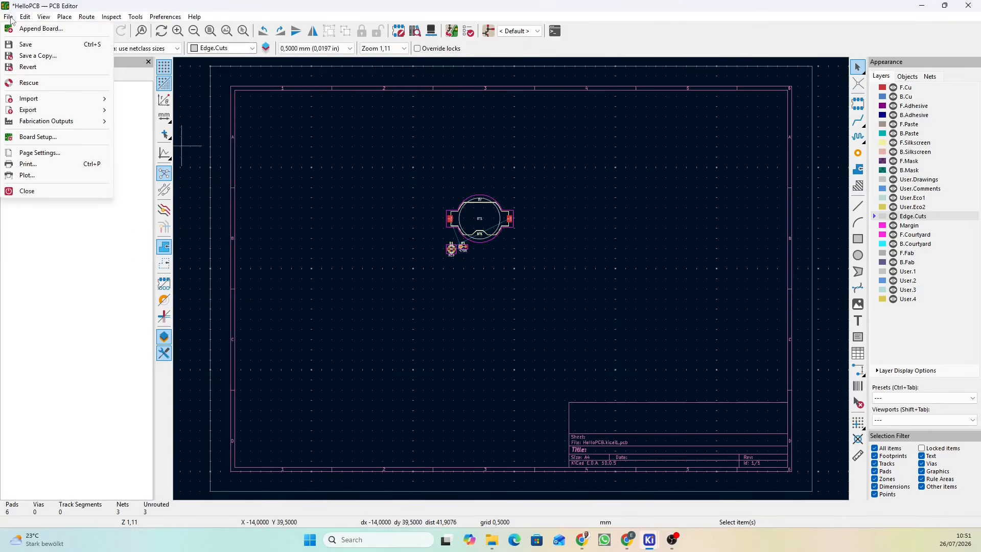
pyautogui.click(41, 137)
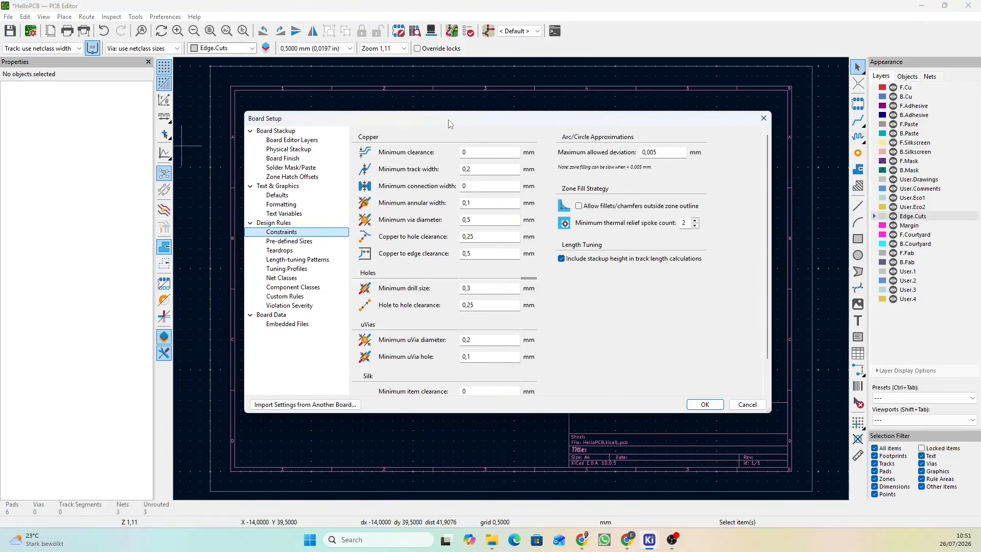
pyautogui.moveTo(450, 119); pyautogui.dragTo(454, 112)
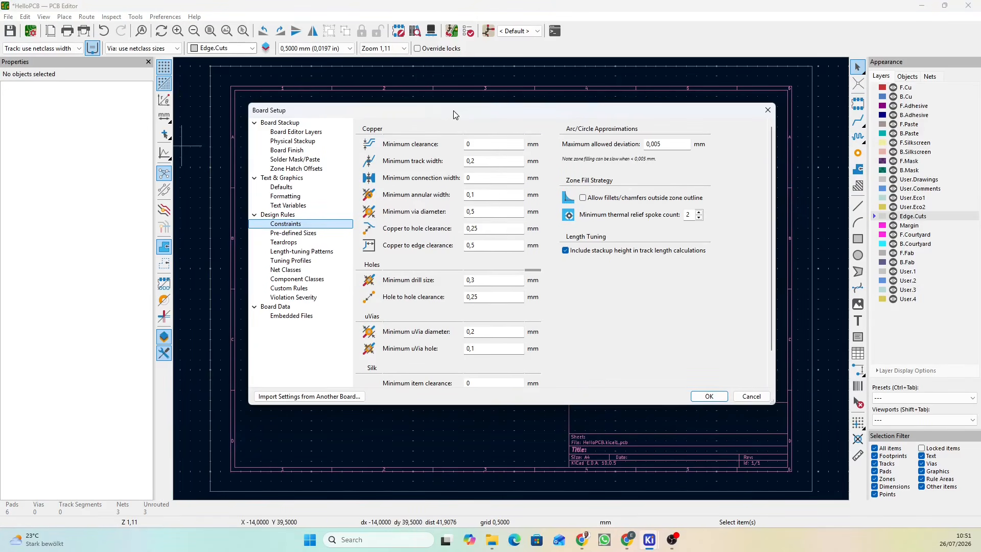
pyautogui.click(295, 142)
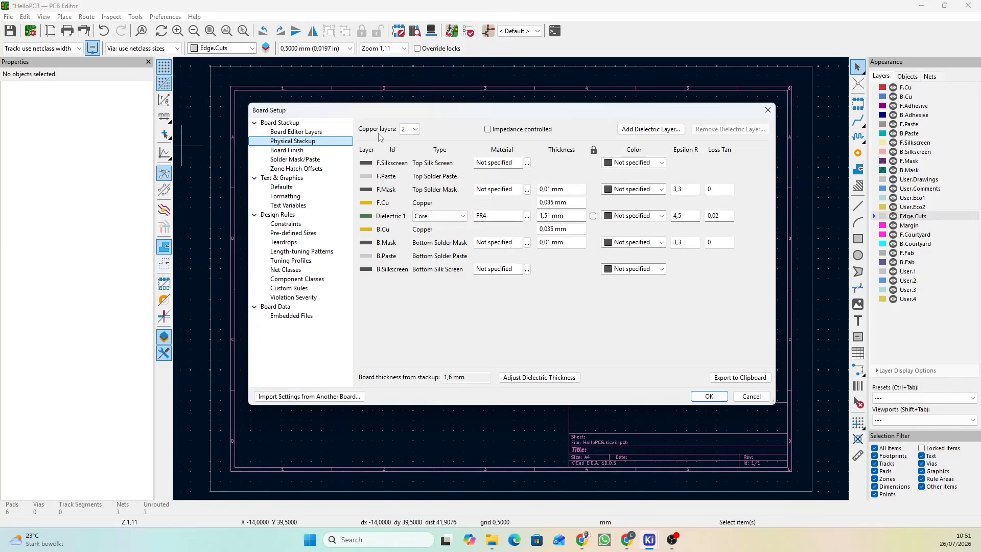
pyautogui.click(414, 129)
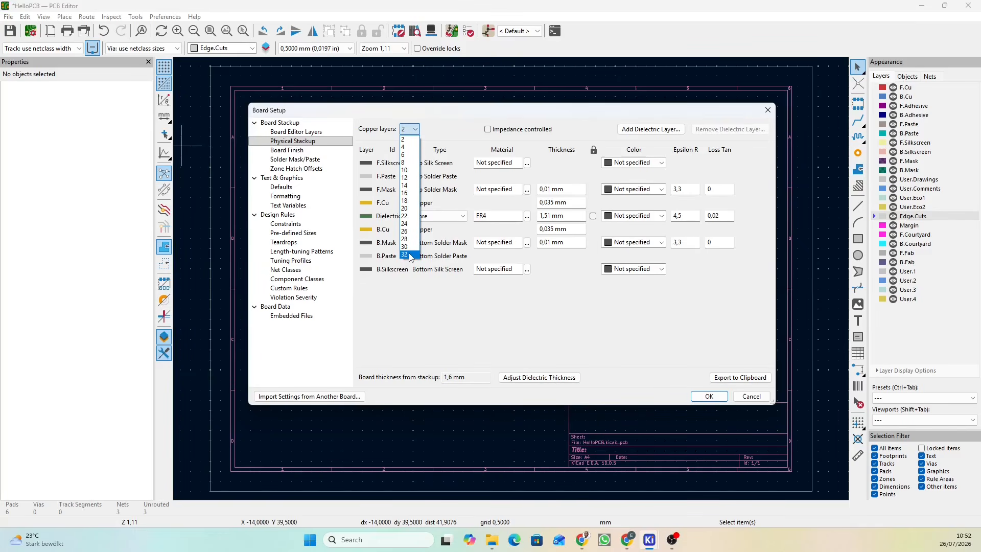
pyautogui.click(410, 139)
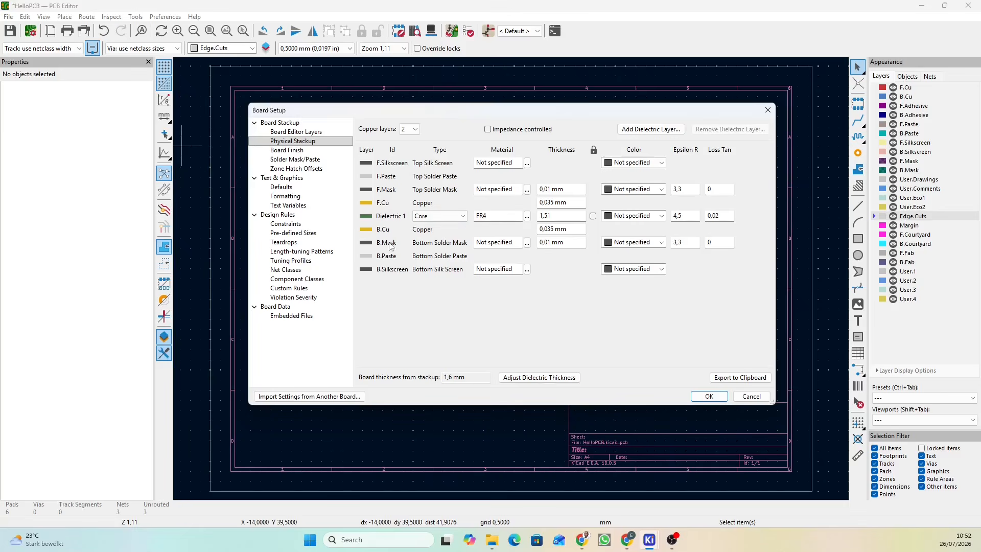
# - Show the board's design rule constraints, and review the rigid PCB specifications on JLCPCB's capabilities page in Chrome
pyautogui.click(285, 224)
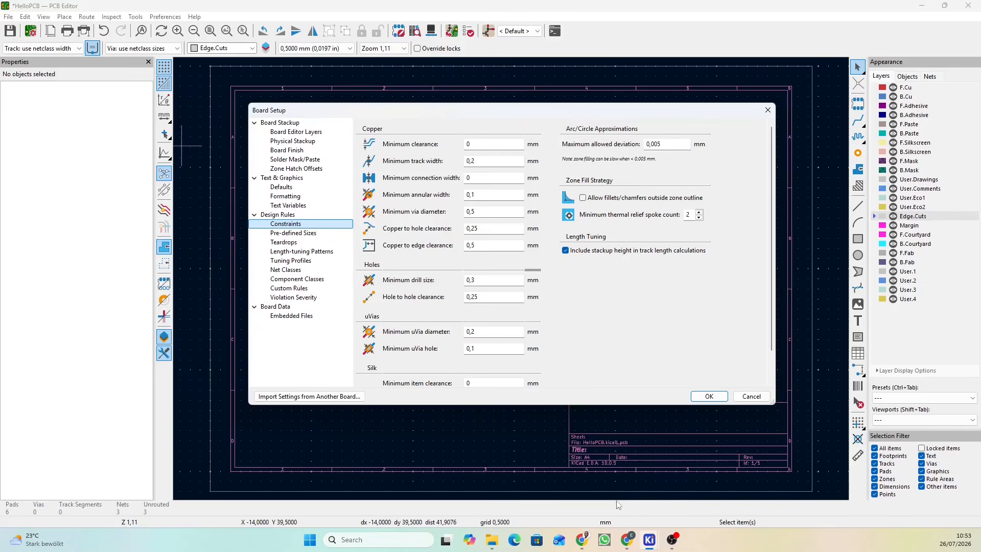
pyautogui.click(582, 540)
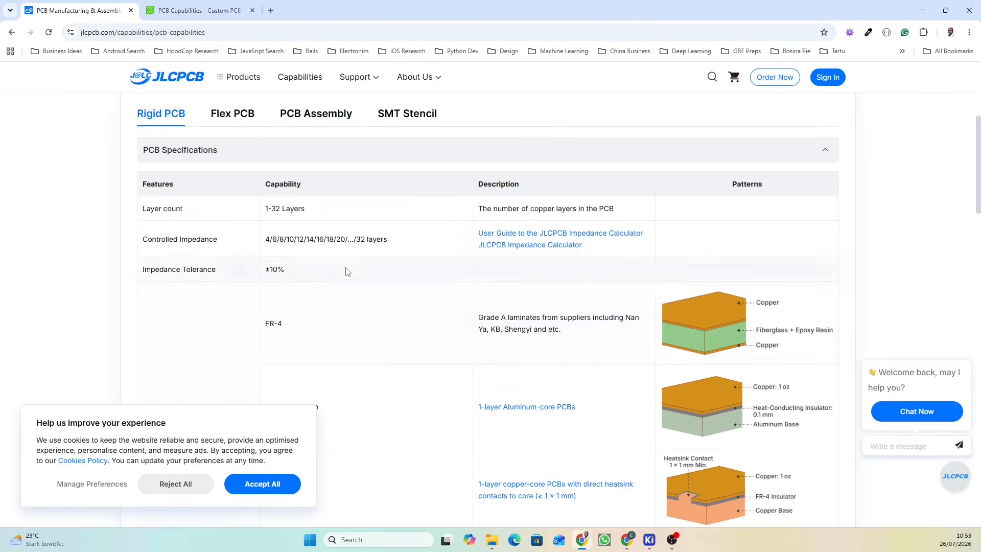
pyautogui.scroll(-1, 346, 271)
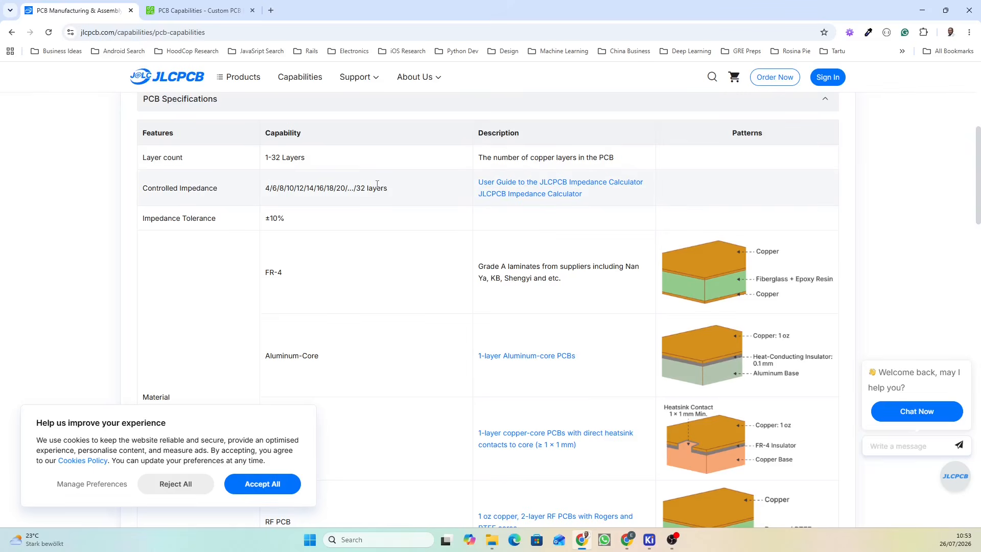
pyautogui.scroll(-2, 377, 185)
pyautogui.scroll(-4, 521, 228)
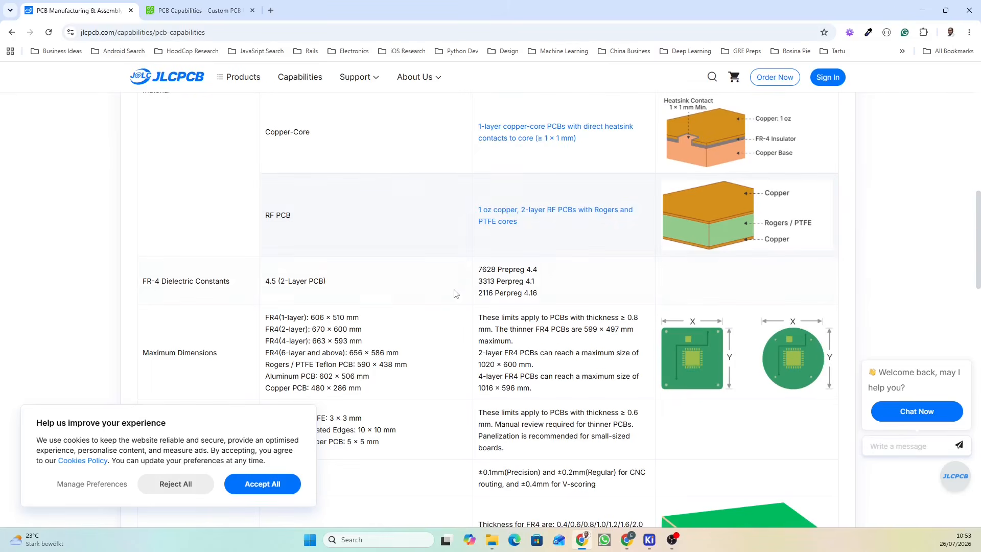
pyautogui.scroll(-4, 684, 282)
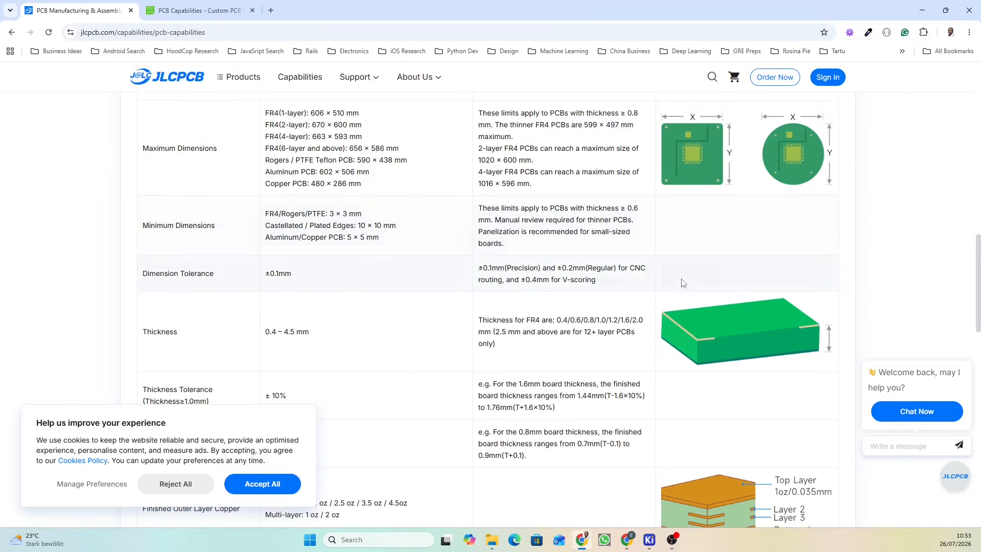
pyautogui.scroll(-1, 684, 282)
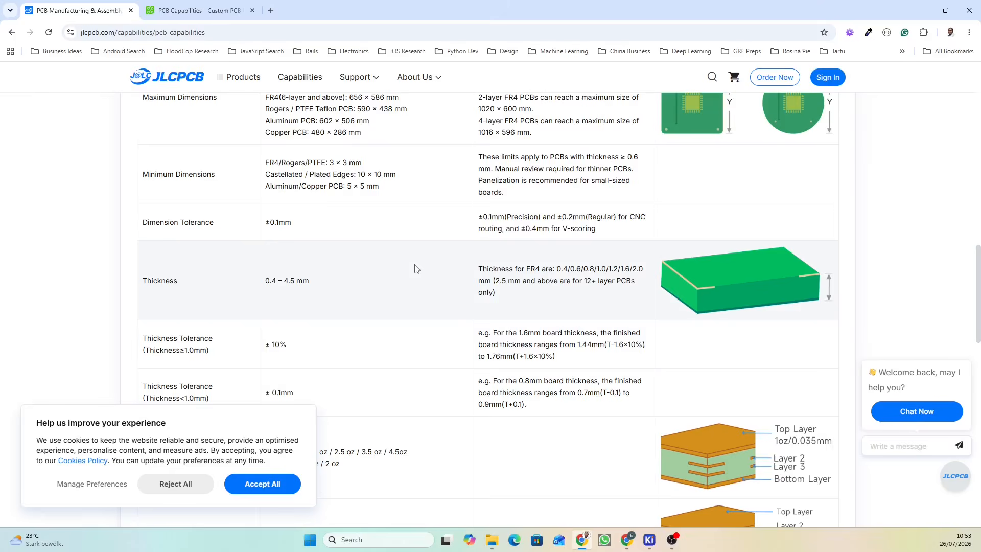
pyautogui.scroll(10, 417, 268)
pyautogui.scroll(-7, 418, 266)
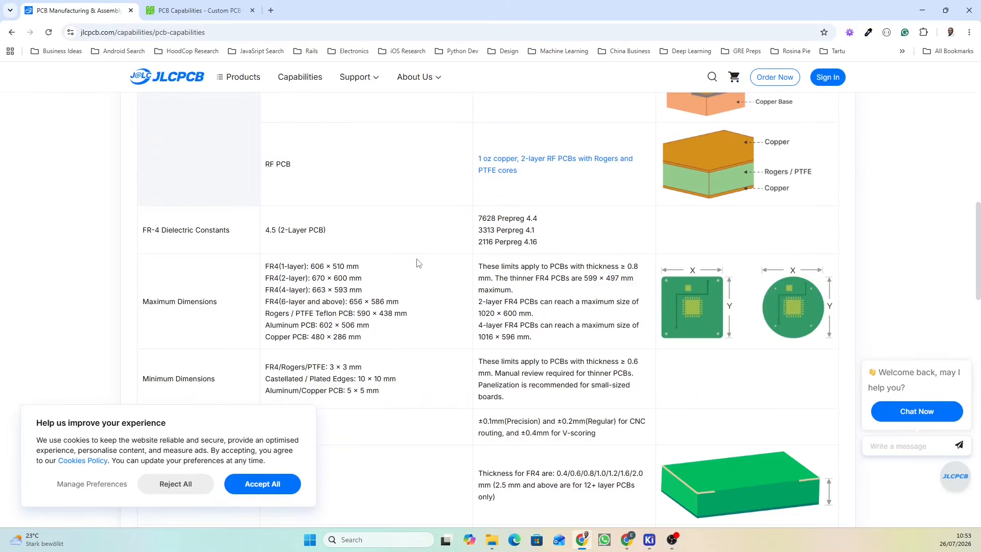
# - Expand the Traces section of the JLCPCB capabilities and examine the minimum track width and spacing limits
pyautogui.scroll(-15, 418, 263)
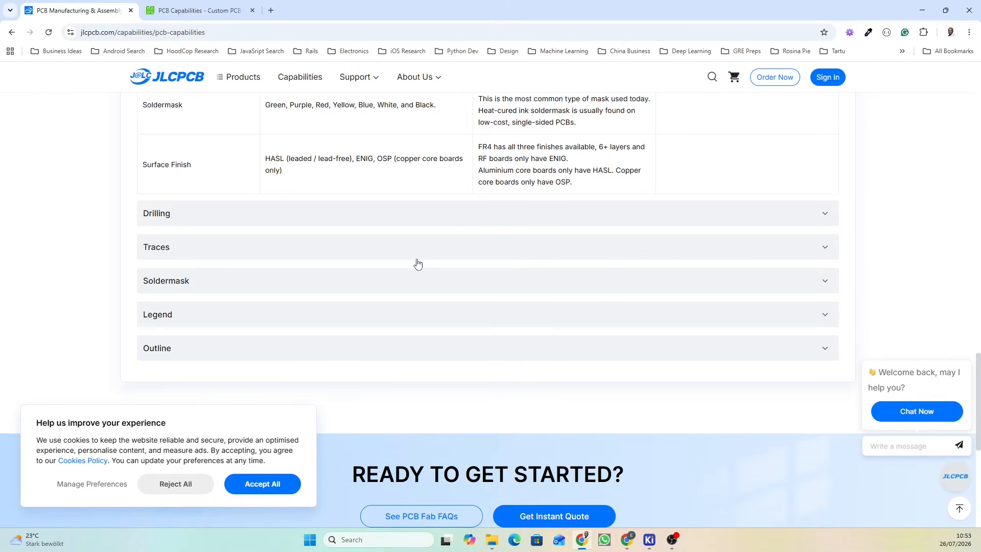
pyautogui.scroll(-3, 418, 264)
pyautogui.scroll(2, 154, 316)
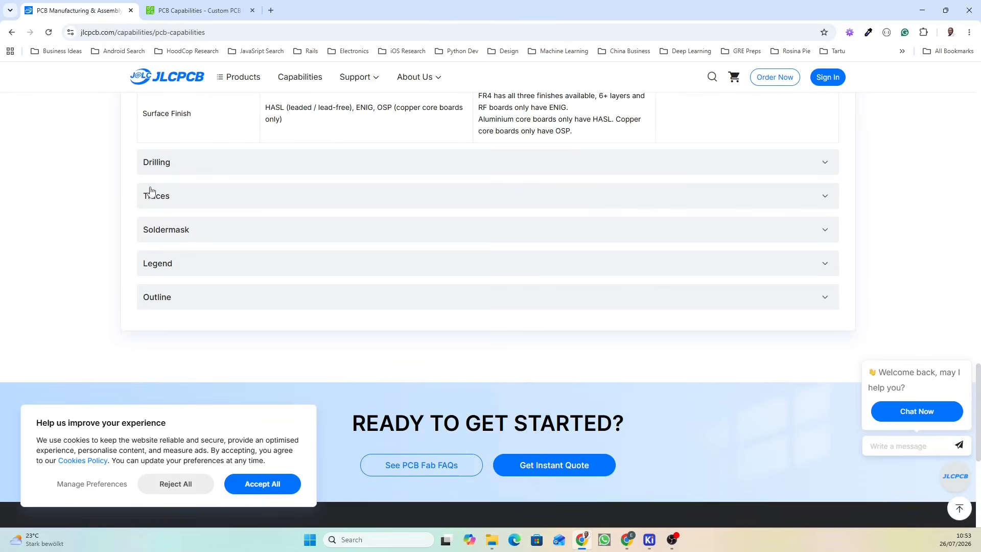
pyautogui.click(210, 198)
pyautogui.scroll(-3, 236, 214)
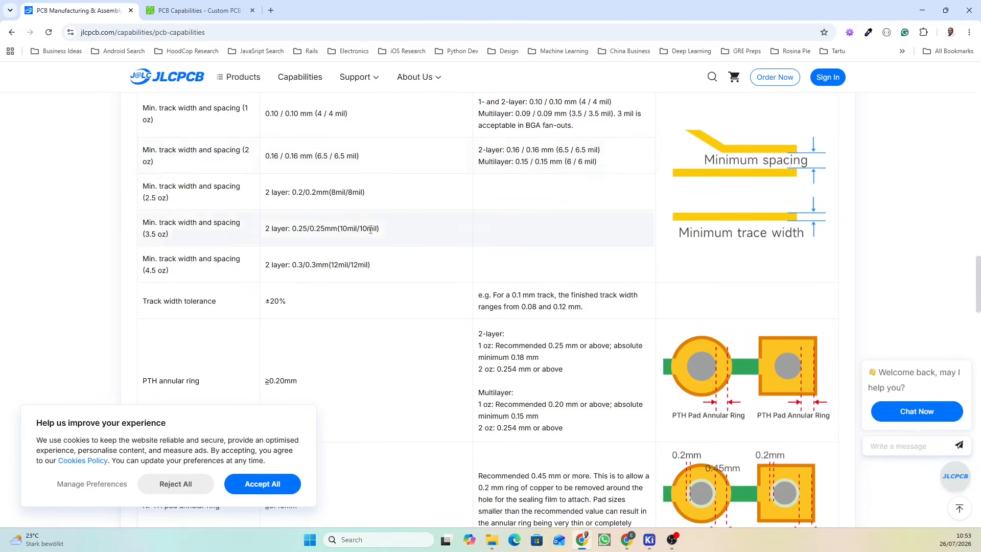
# - Review JLCPCB's remaining trace and thickness specifications, and examine the standard PCB capabilities table on PCBWay's capabilities page
pyautogui.scroll(-1, 452, 282)
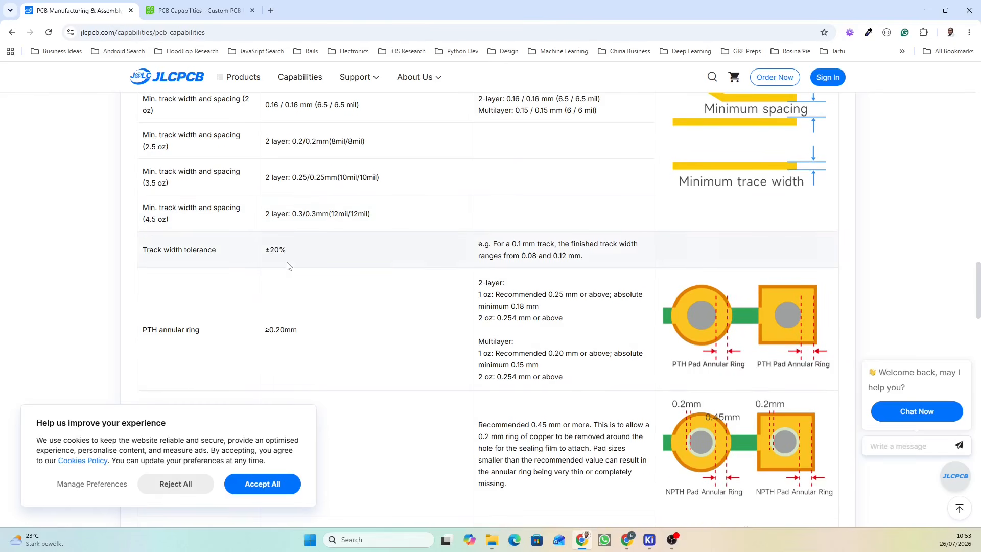
pyautogui.scroll(10, 404, 263)
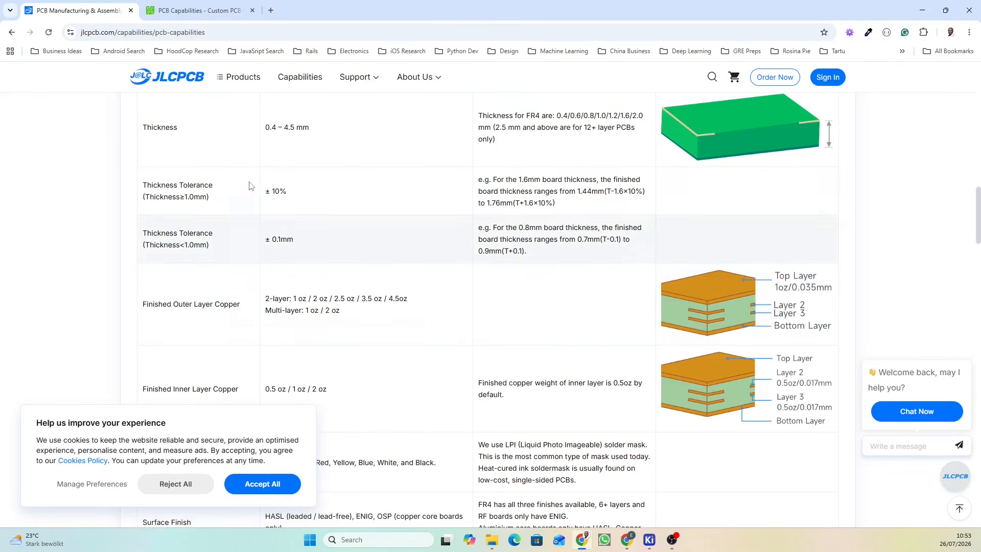
pyautogui.click(207, 11)
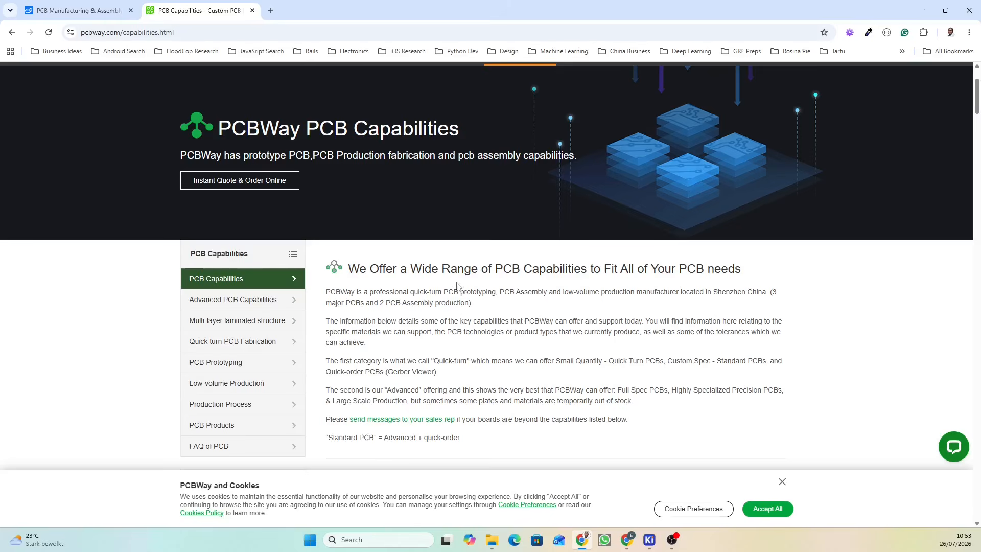
pyautogui.scroll(-4, 459, 287)
pyautogui.scroll(-1, 518, 292)
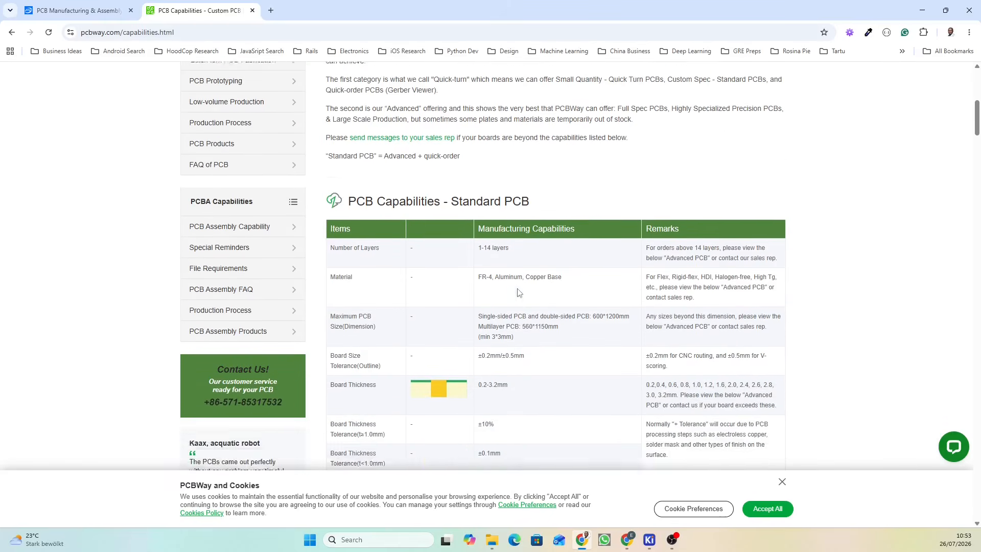
pyautogui.scroll(1, 518, 293)
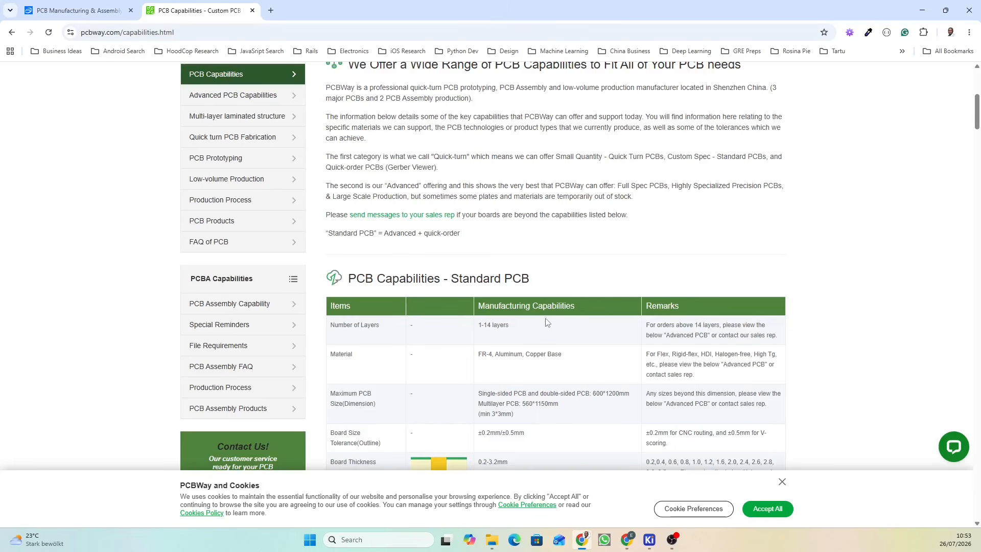
pyautogui.scroll(-6, 546, 319)
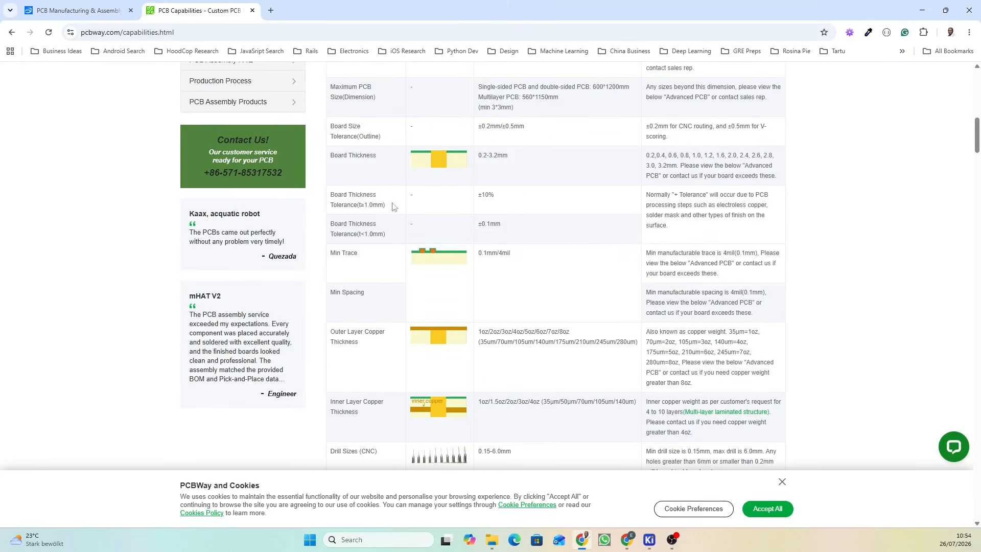
pyautogui.scroll(-1, 496, 233)
pyautogui.scroll(-5, 496, 234)
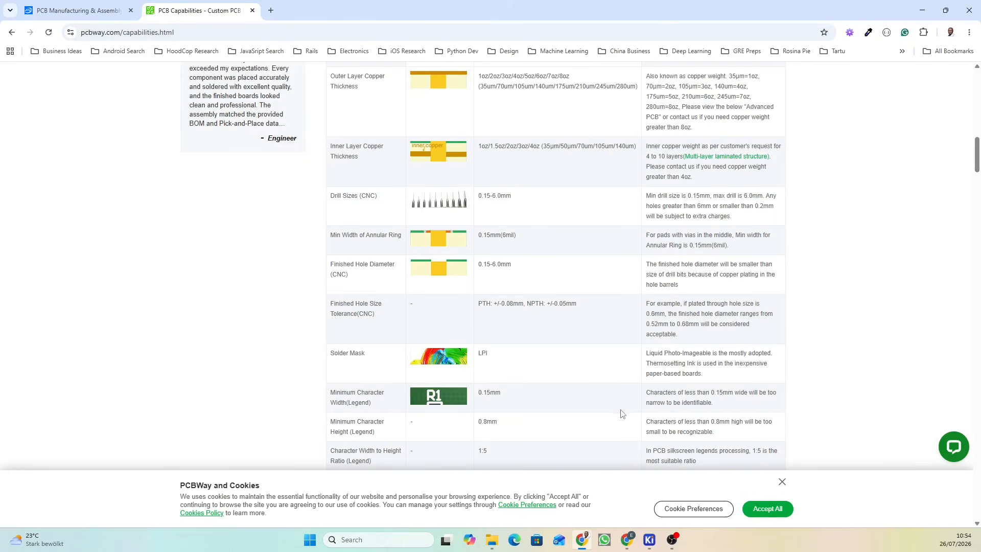
# - Return to the Board Setup in KiCad's PCB Editor and show the pre-defined sizes under the design rules
pyautogui.click(651, 540)
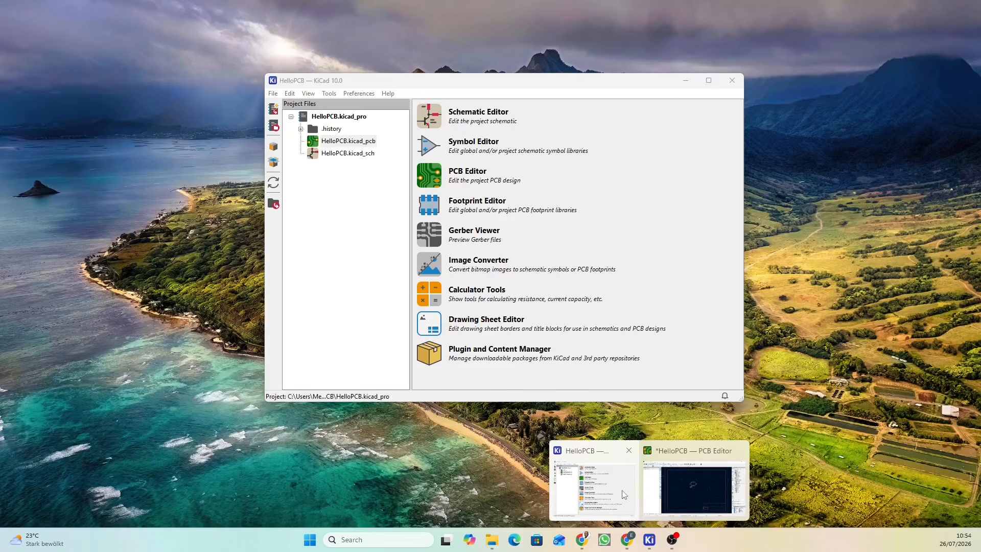
pyautogui.click(633, 496)
pyautogui.moveTo(652, 546)
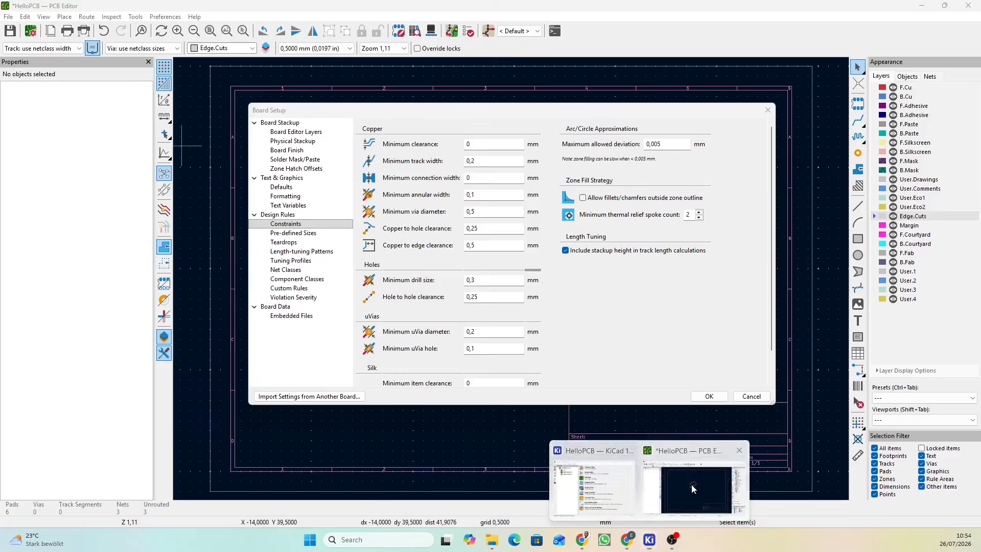
pyautogui.click(691, 484)
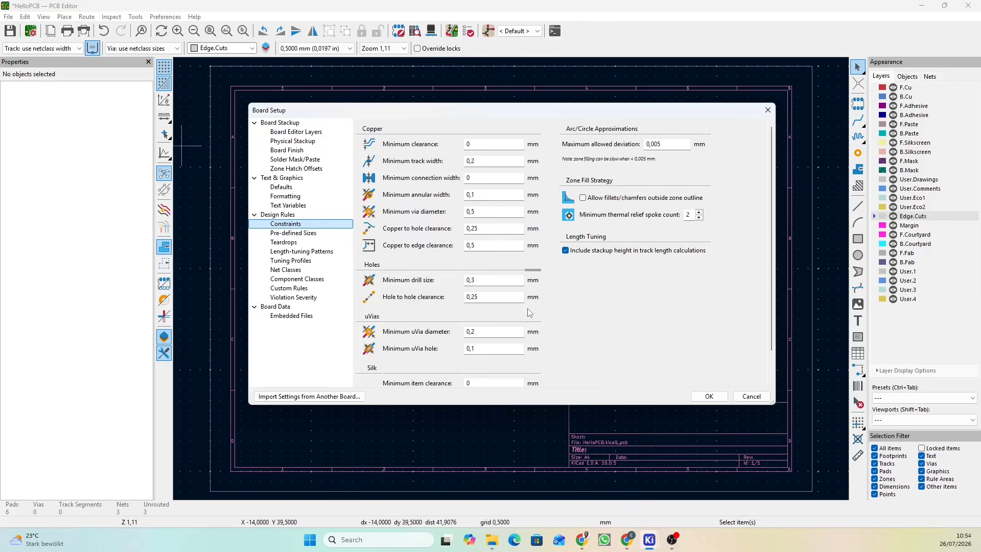
pyautogui.click(301, 234)
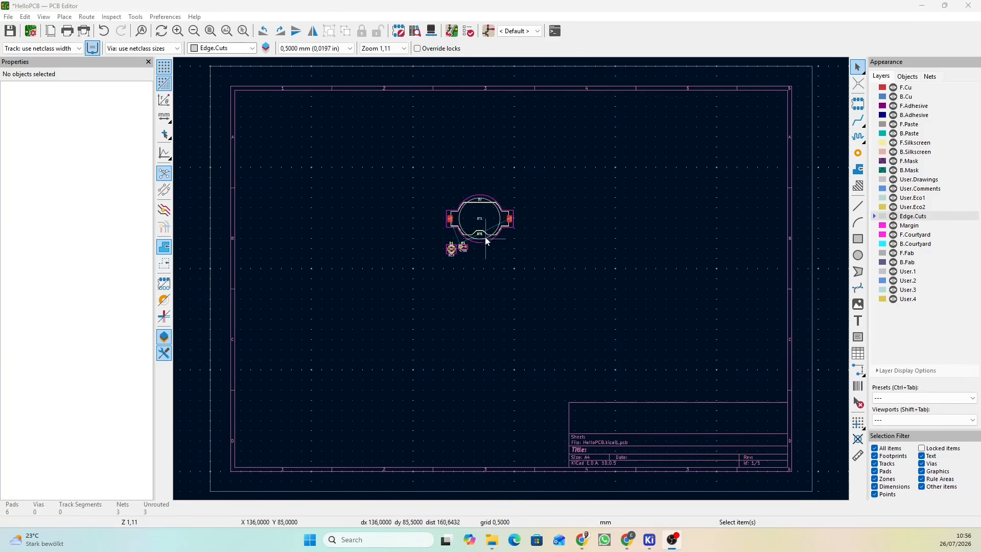
# - Examine the BT1, D1 and R1 footprints up close, including the ratsnest lines that link their pads
pyautogui.scroll(1, 485, 236)
pyautogui.scroll(2, 514, 284)
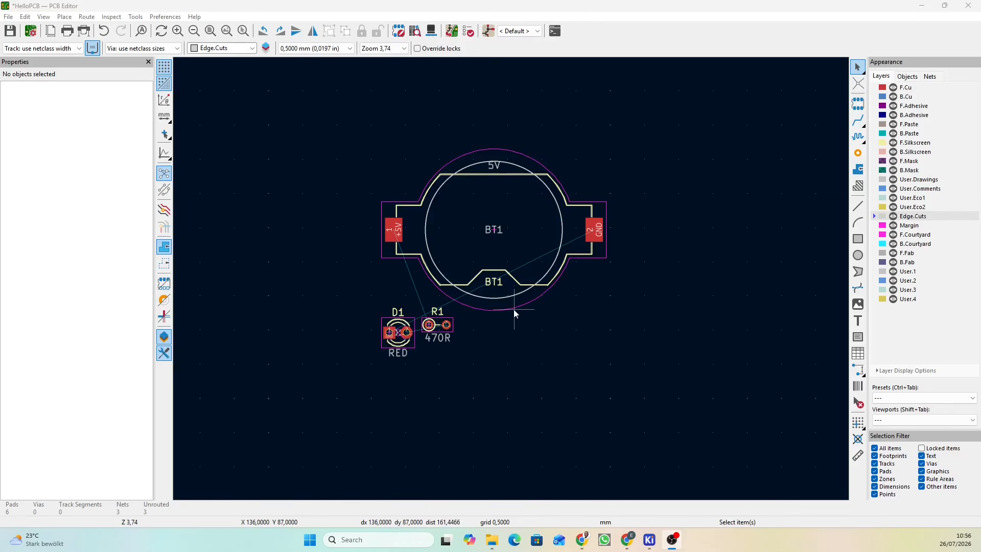
pyautogui.scroll(2, 514, 306)
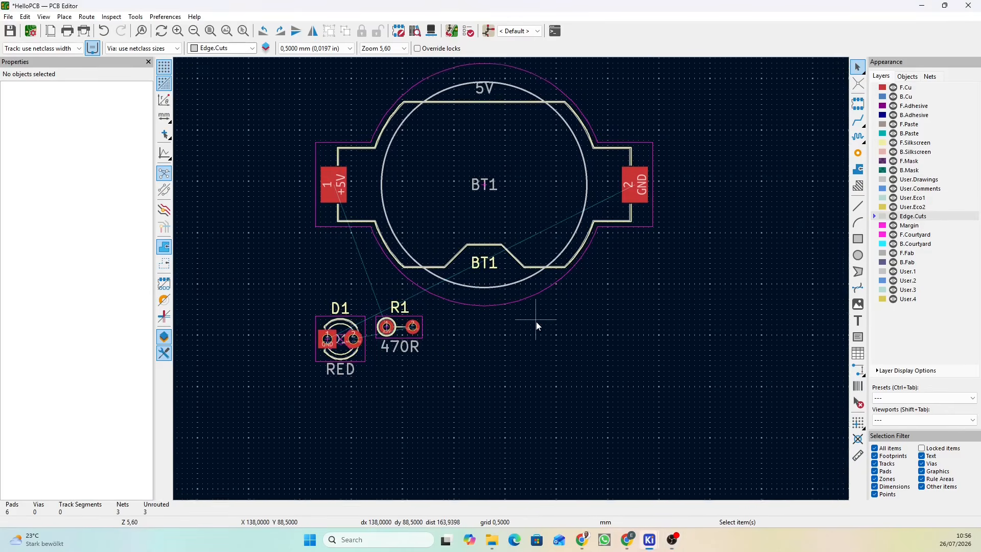
pyautogui.moveTo(536, 321); pyautogui.dragTo(548, 345, button='middle')
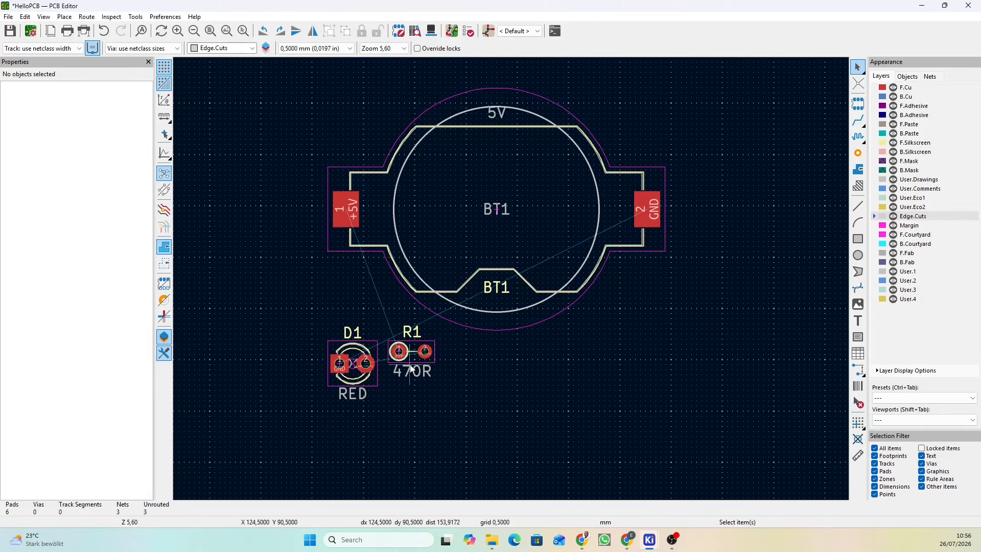
pyautogui.scroll(3, 511, 279)
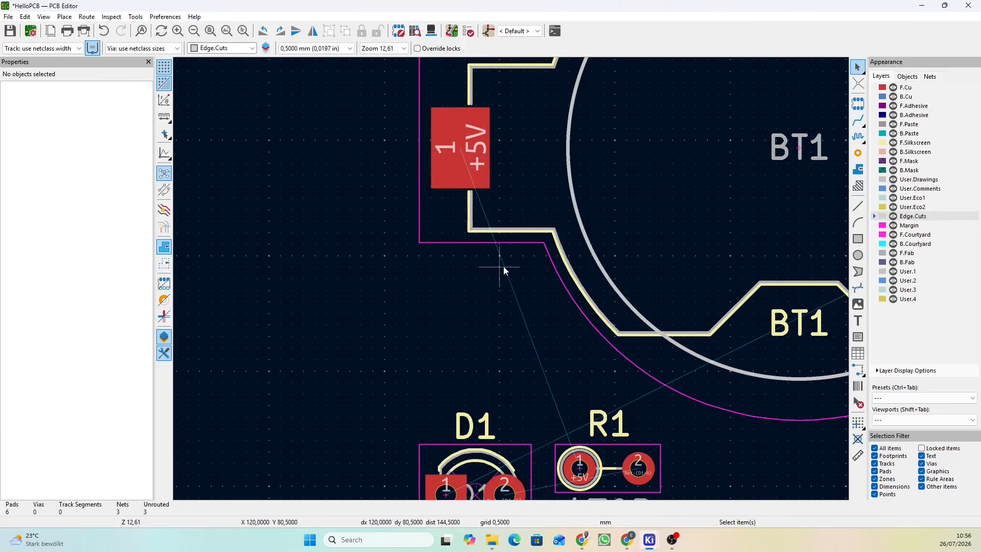
pyautogui.scroll(-3, 511, 279)
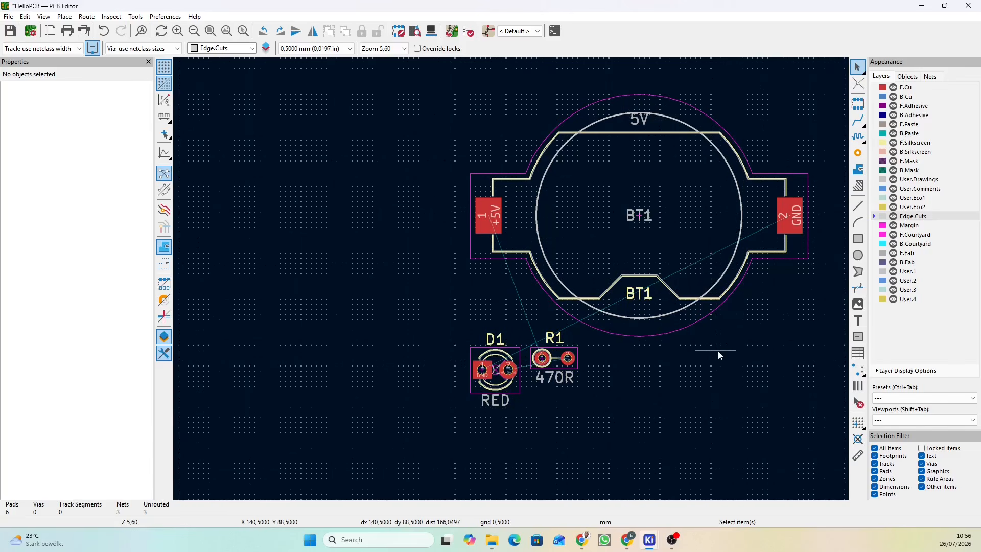
pyautogui.moveTo(719, 351); pyautogui.dragTo(625, 350, button='middle')
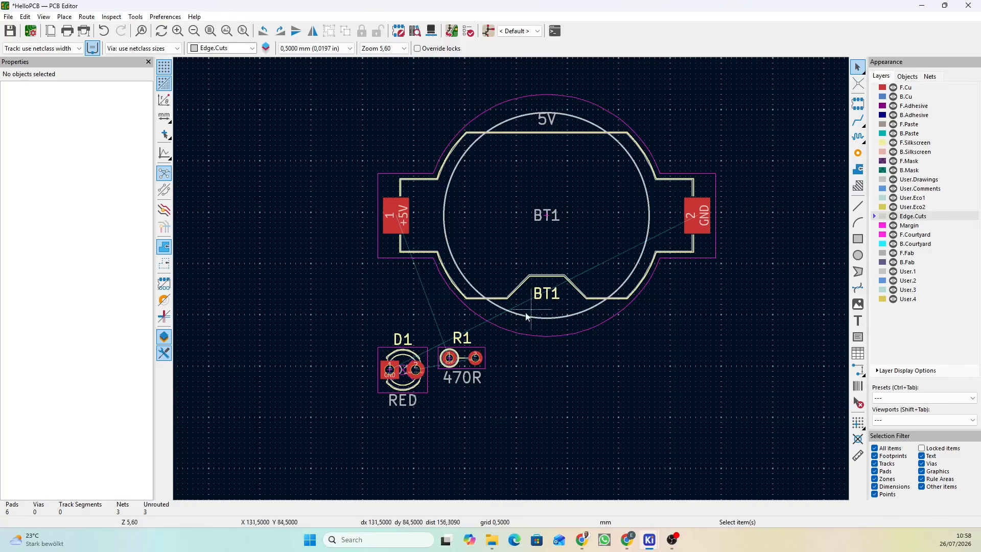
# - Move LED D1 beneath the battery holder's GND pad, to about X 146.23 mm, Y 90.375 mm
pyautogui.click(403, 361)
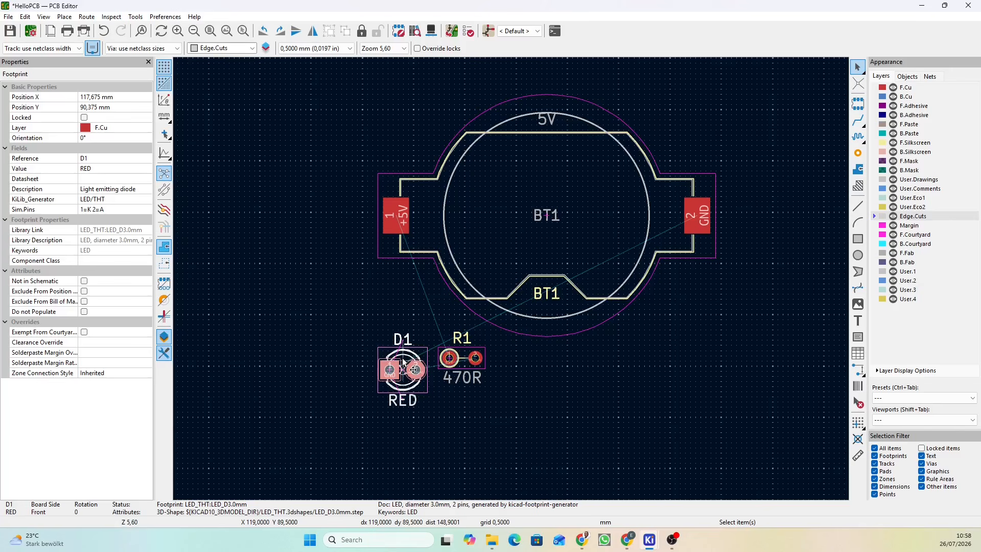
pyautogui.moveTo(403, 361); pyautogui.dragTo(683, 373)
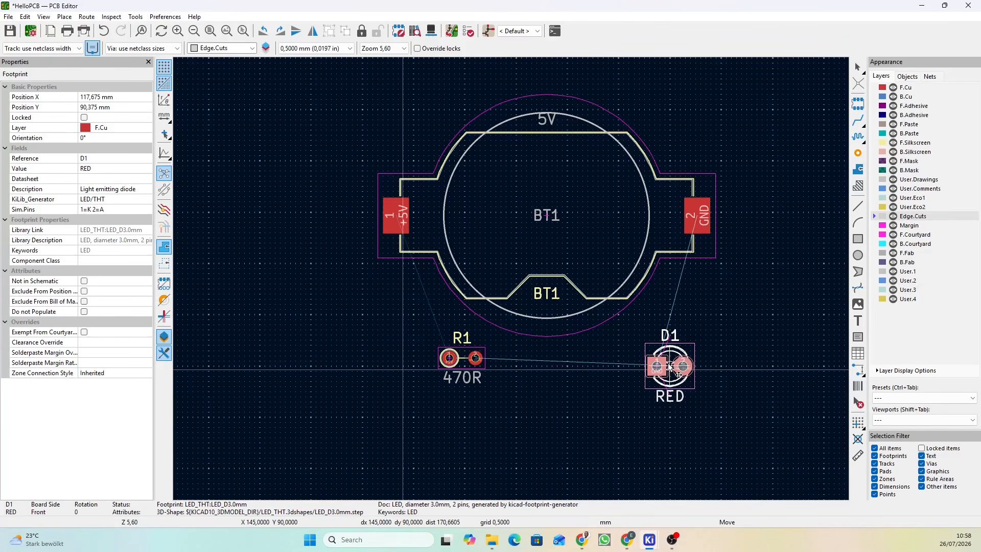
pyautogui.scroll(4, 682, 373)
pyautogui.scroll(1, 511, 279)
pyautogui.moveTo(511, 280); pyautogui.dragTo(605, 306)
pyautogui.scroll(-6, 606, 305)
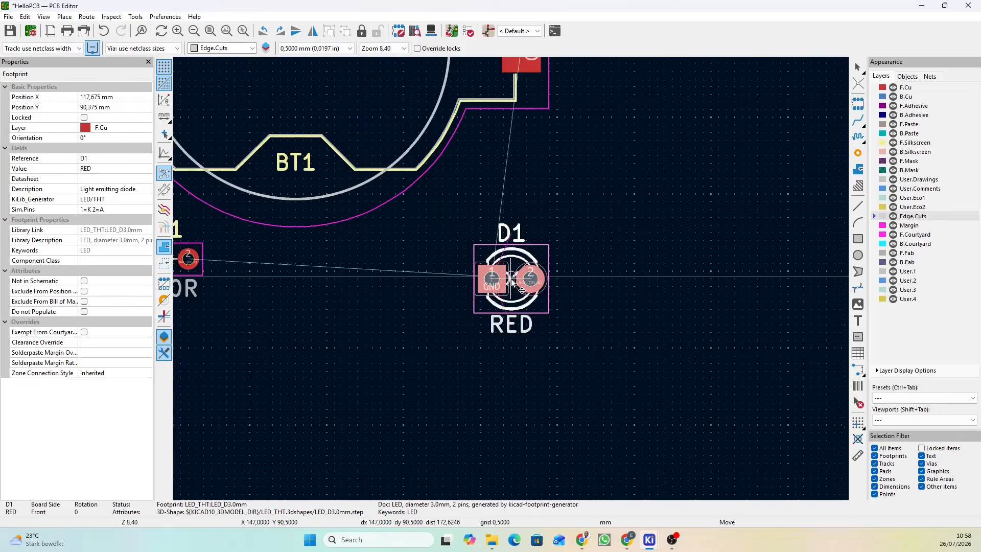
pyautogui.moveTo(513, 283)
pyautogui.mouseDown()
pyautogui.moveTo(509, 294)
pyautogui.moveTo(516, 282)
pyautogui.mouseUp()
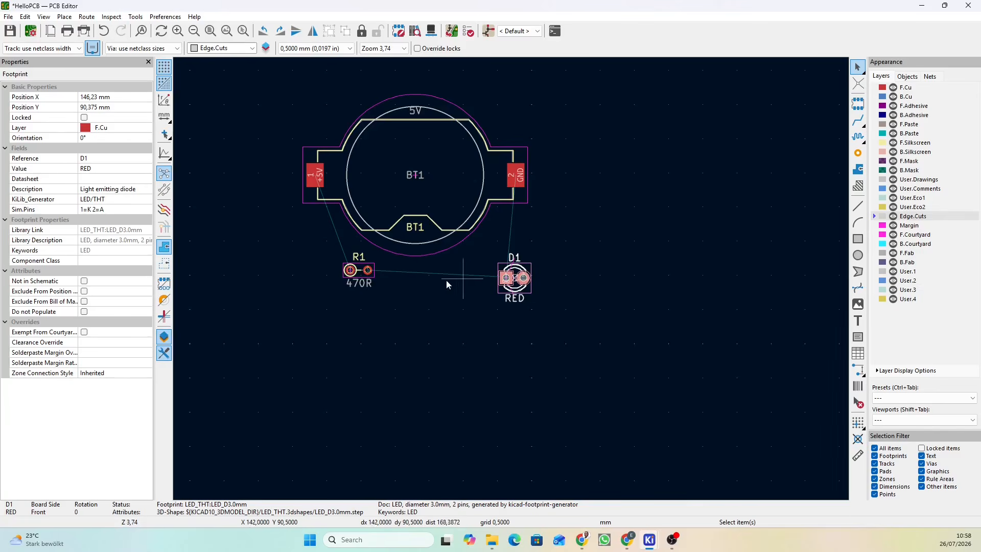
# - Try moving R1's F.Fab reference text away from the resistor to X 117.5 mm, Y 94 mm, and undo the move
pyautogui.click(367, 273)
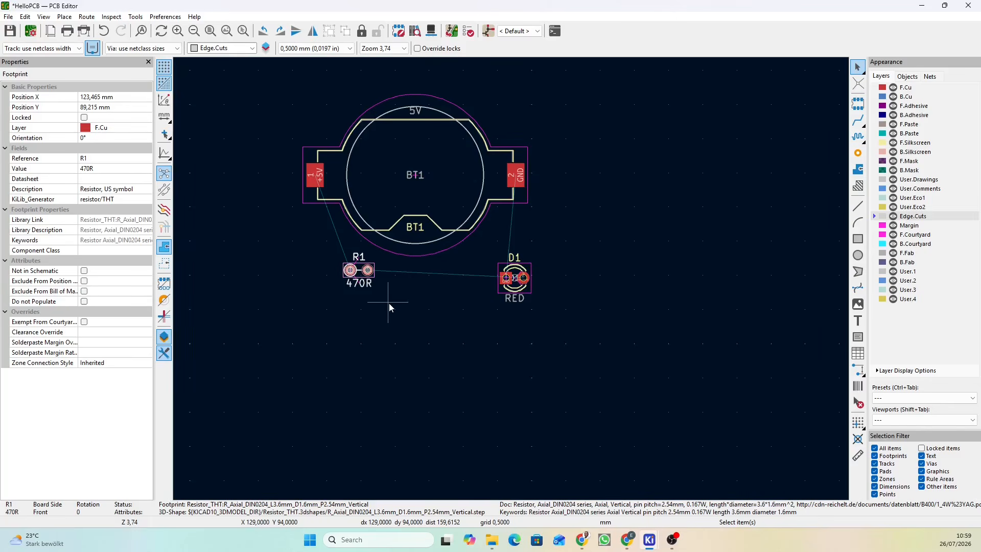
pyautogui.click(366, 287)
pyautogui.click(359, 259)
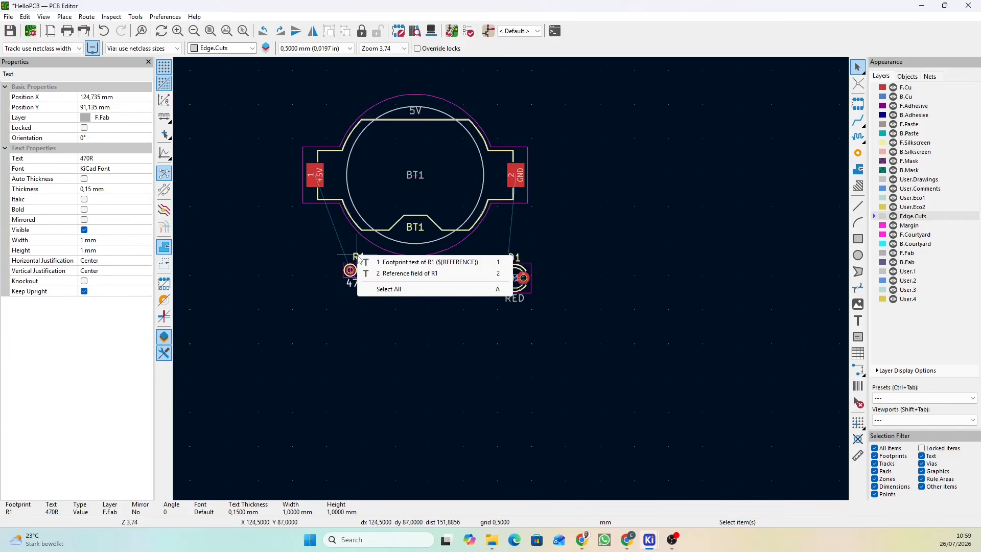
pyautogui.click(307, 270)
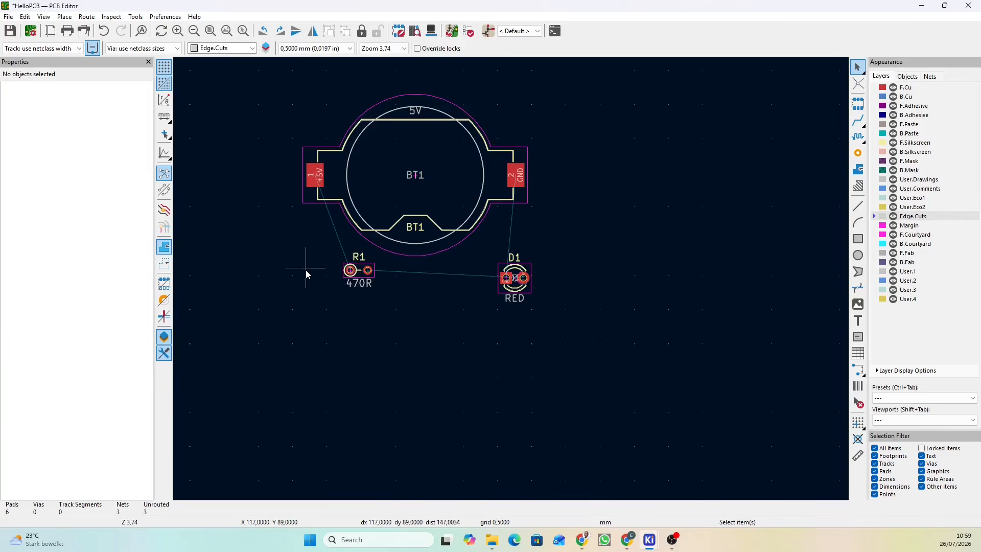
pyautogui.click(358, 258)
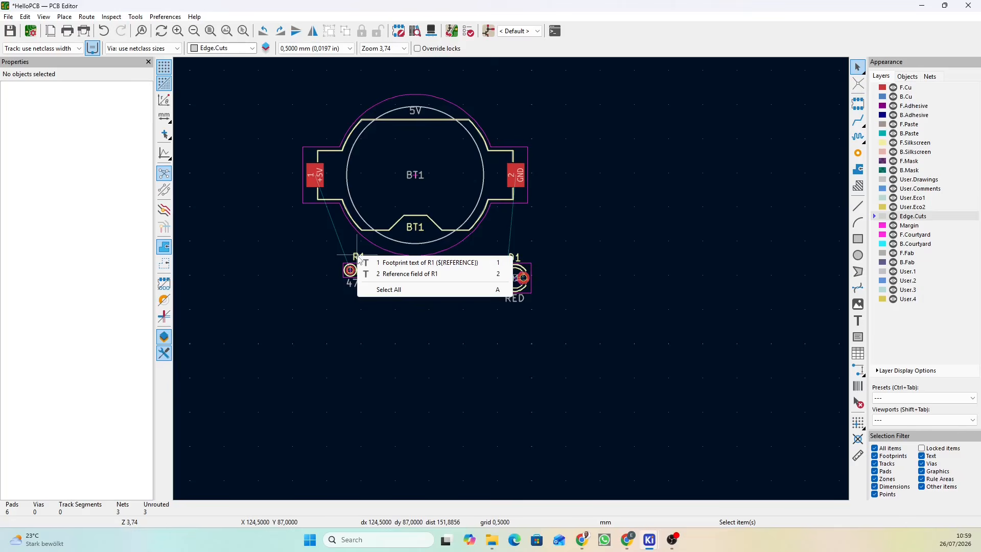
pyautogui.click(437, 263)
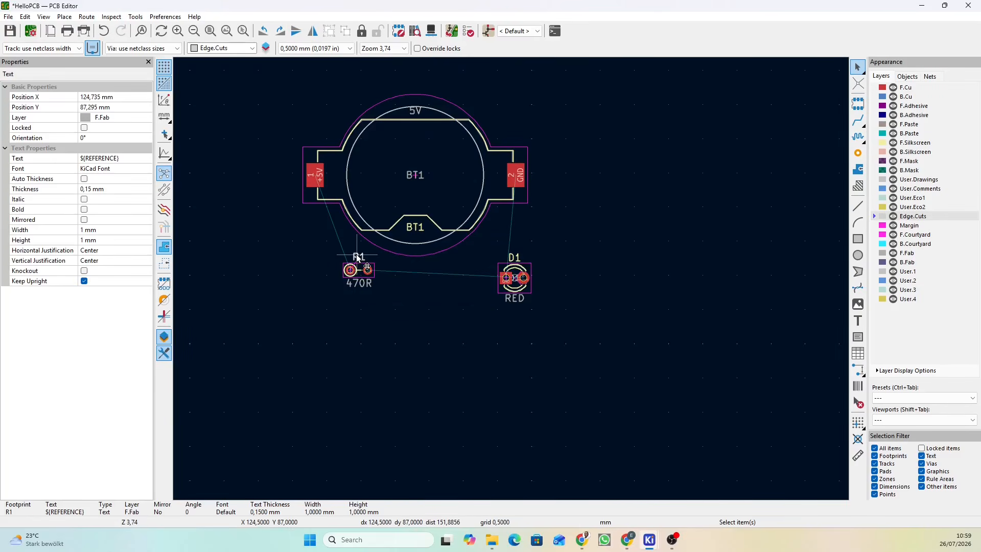
pyautogui.moveTo(357, 258); pyautogui.dragTo(309, 303)
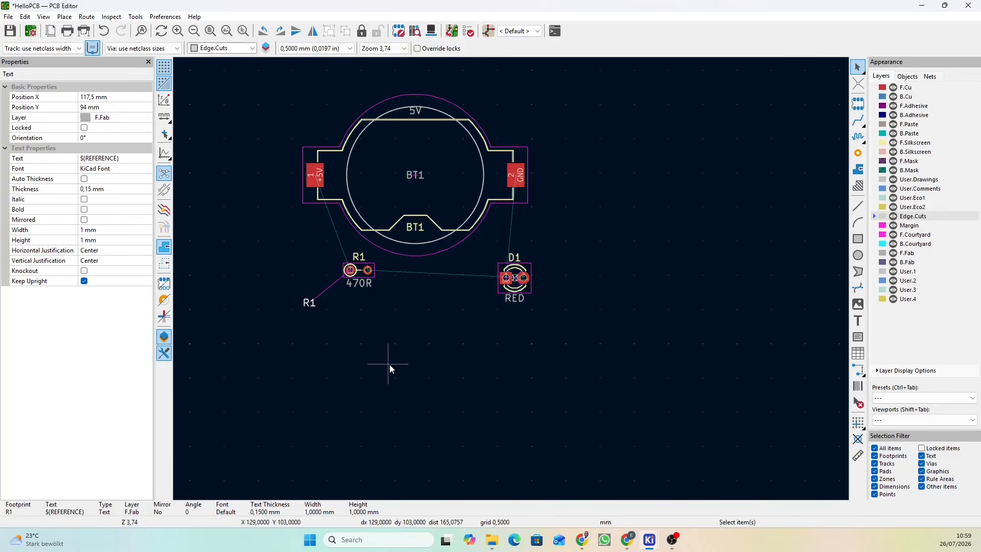
pyautogui.hotkey('ctrl', 'z')
# - Move resistor R1 beneath the battery holder's +5V pad, to about X 118.28 mm, Y 89.5 mm
pyautogui.click(360, 272)
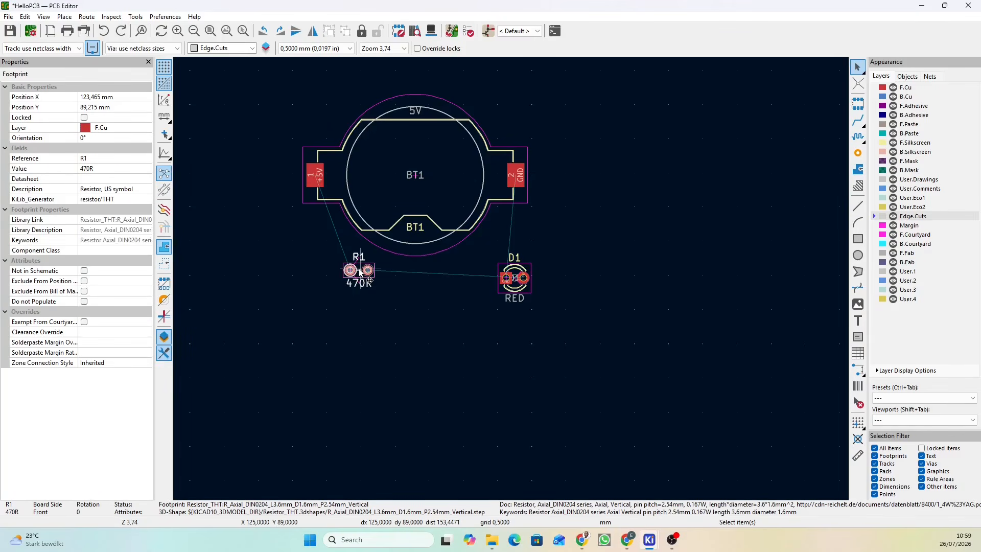
pyautogui.moveTo(360, 272); pyautogui.dragTo(323, 274)
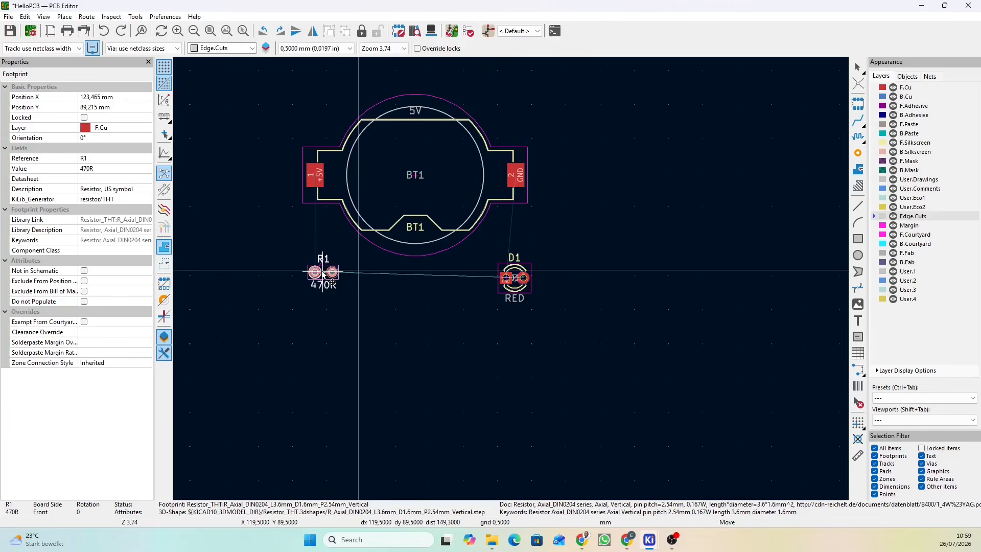
pyautogui.moveTo(322, 274); pyautogui.dragTo(323, 273)
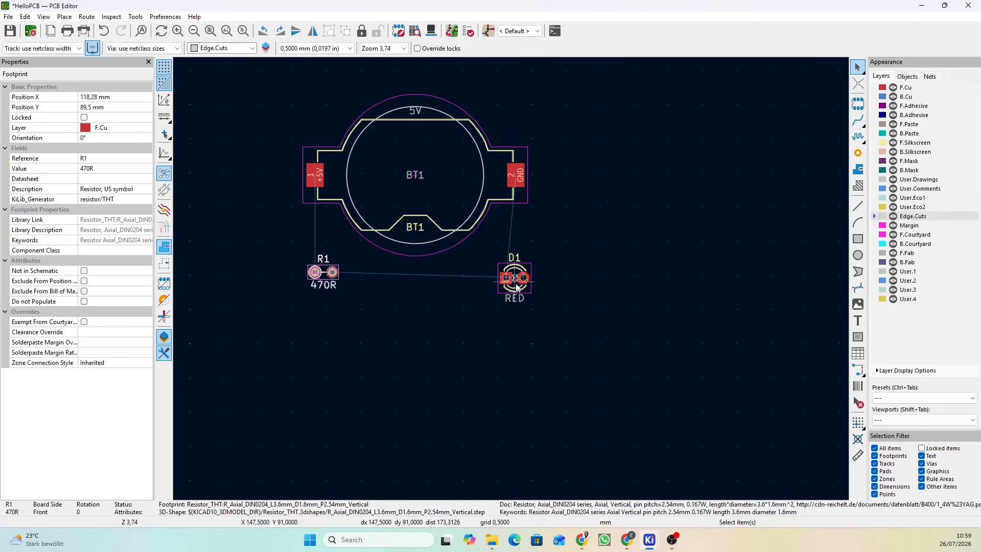
# - Examine D1's two pads, their net names and the ratsnest lines running to R1 and the battery holder
pyautogui.scroll(6, 512, 281)
pyautogui.scroll(-6, 511, 279)
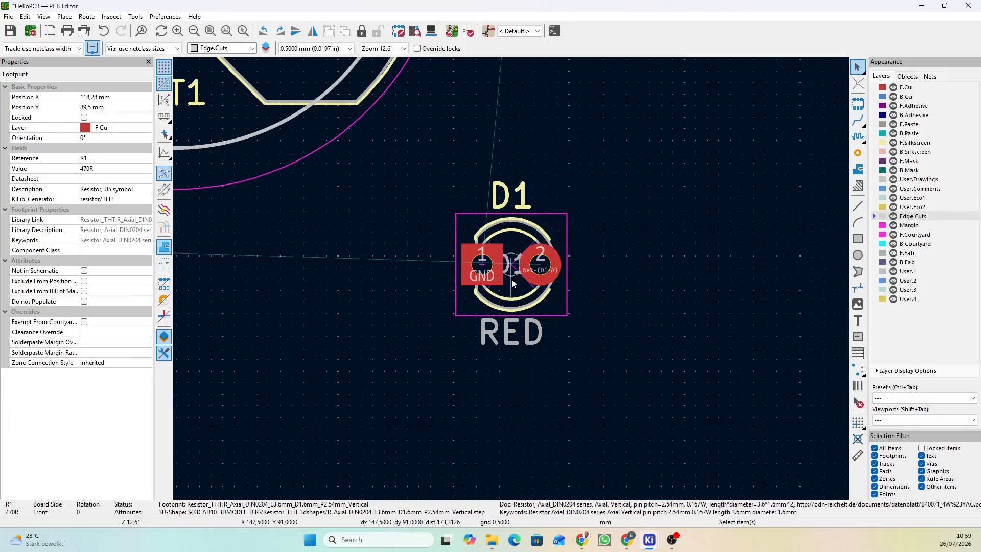
pyautogui.scroll(4, 511, 279)
pyautogui.scroll(2, 511, 279)
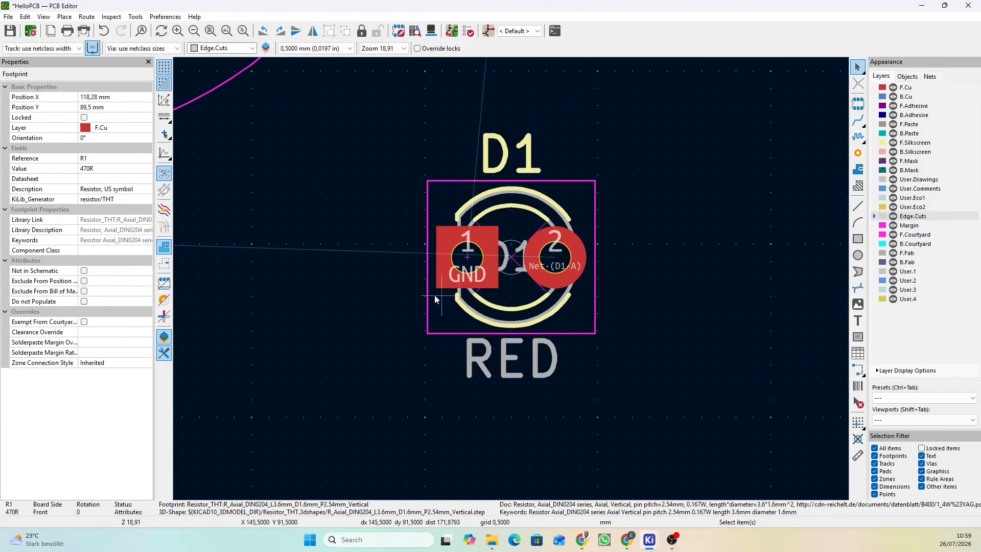
pyautogui.scroll(-3, 511, 279)
pyautogui.scroll(-3, 511, 279)
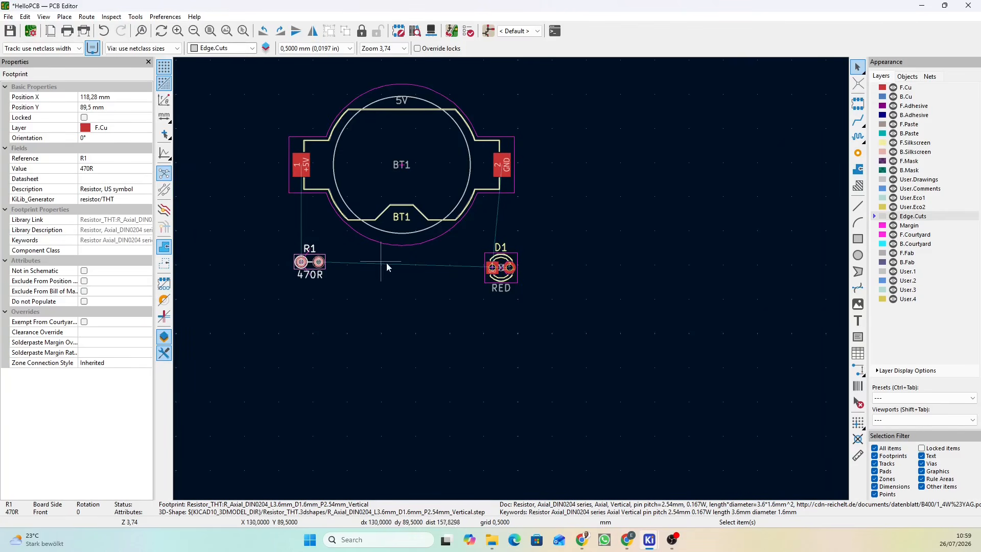
pyautogui.scroll(4, 509, 271)
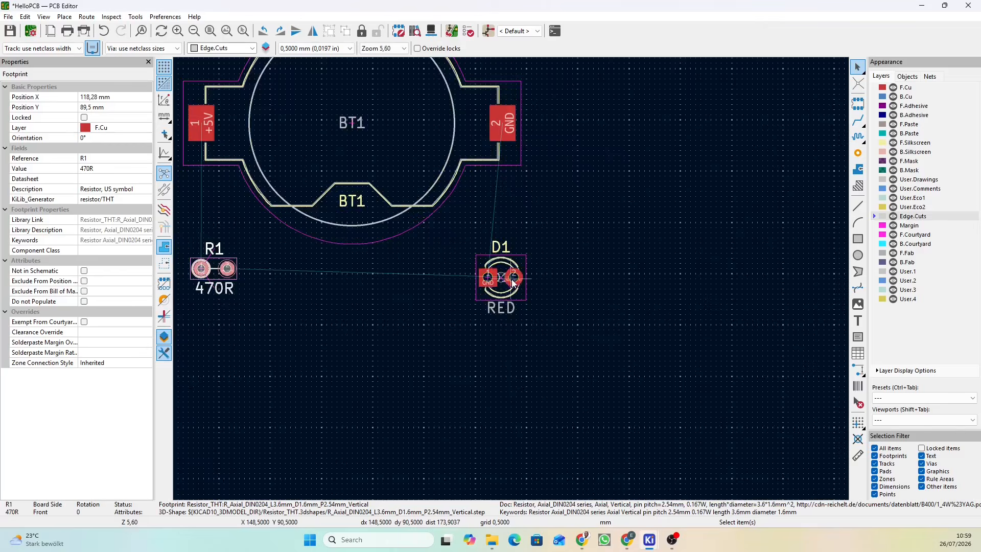
pyautogui.scroll(3, 513, 287)
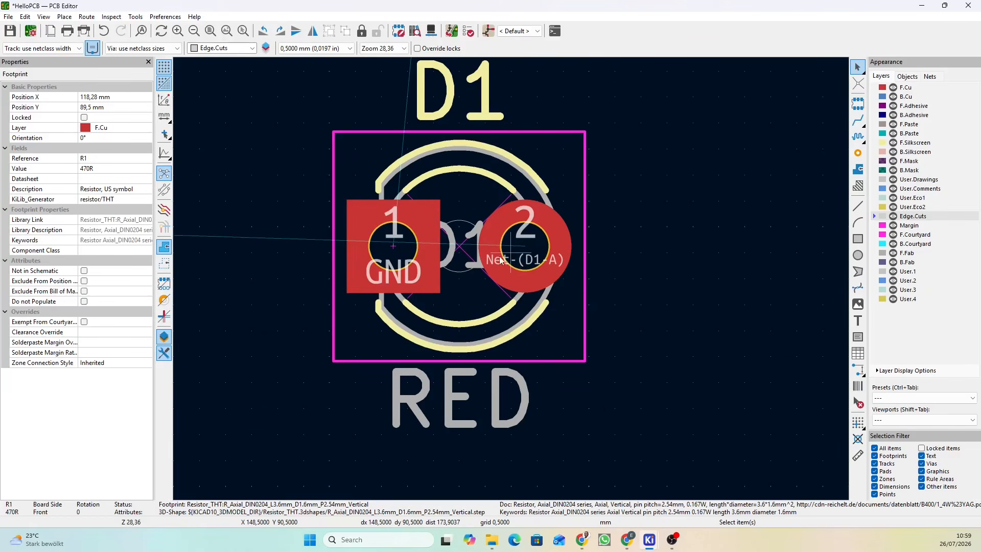
# - Rotate LED D1 to an orientation of 180° so its anode pad faces resistor R1
pyautogui.scroll(-9, 511, 279)
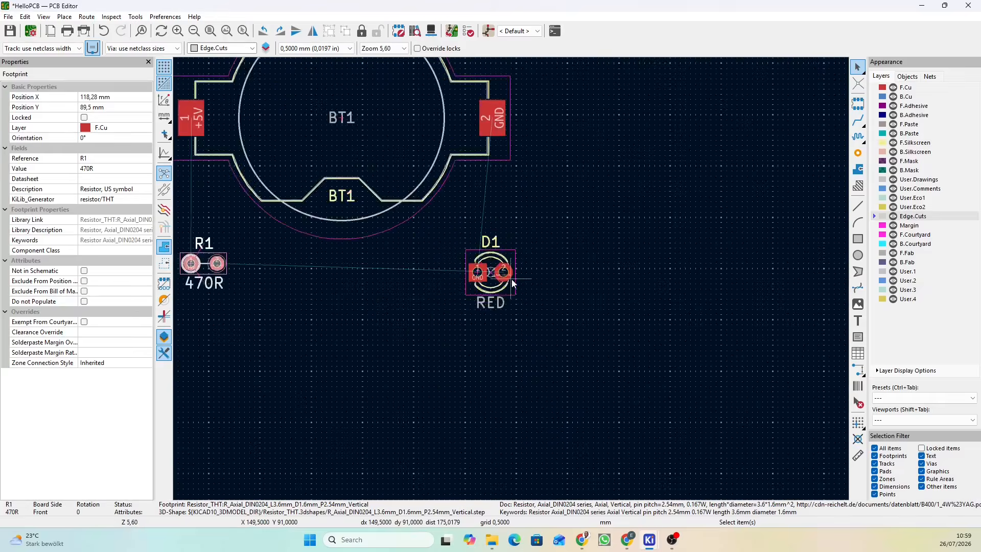
pyautogui.scroll(2, 512, 283)
pyautogui.scroll(12, 512, 282)
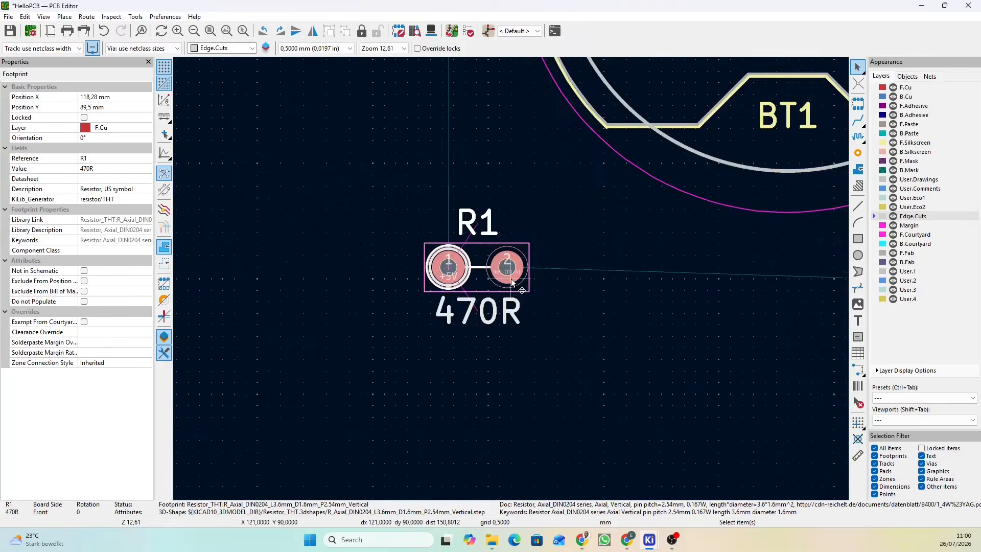
pyautogui.scroll(-12, 511, 279)
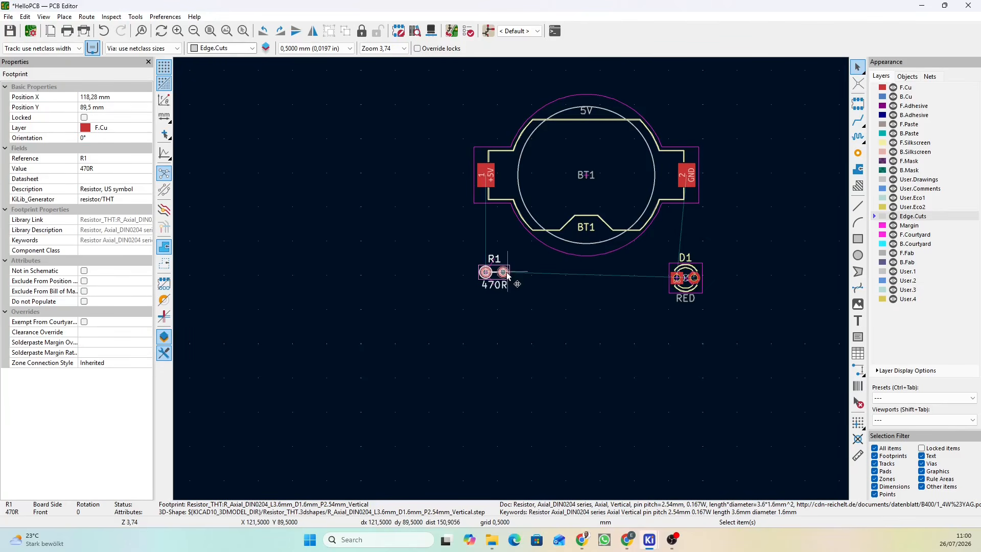
pyautogui.click(687, 276)
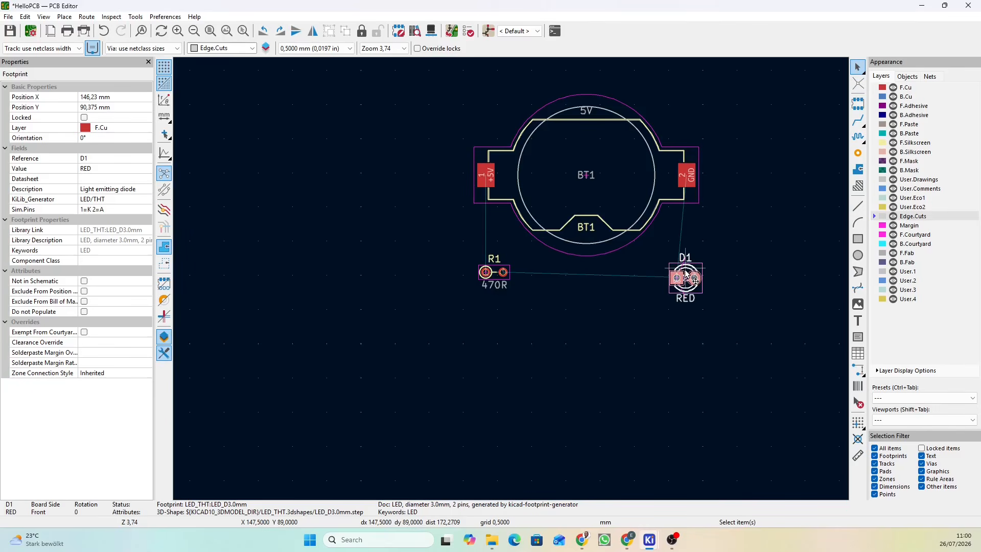
pyautogui.press('r')
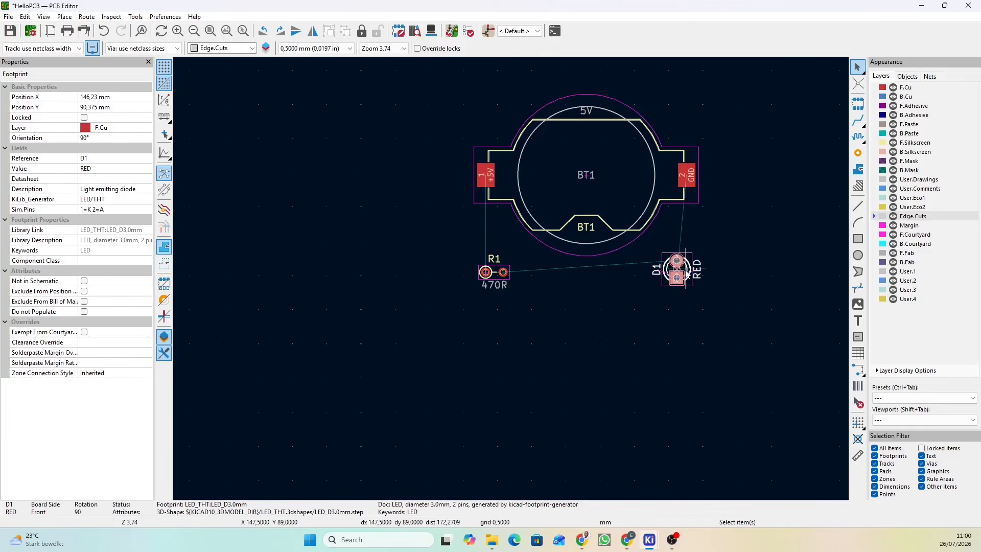
pyautogui.press('r')
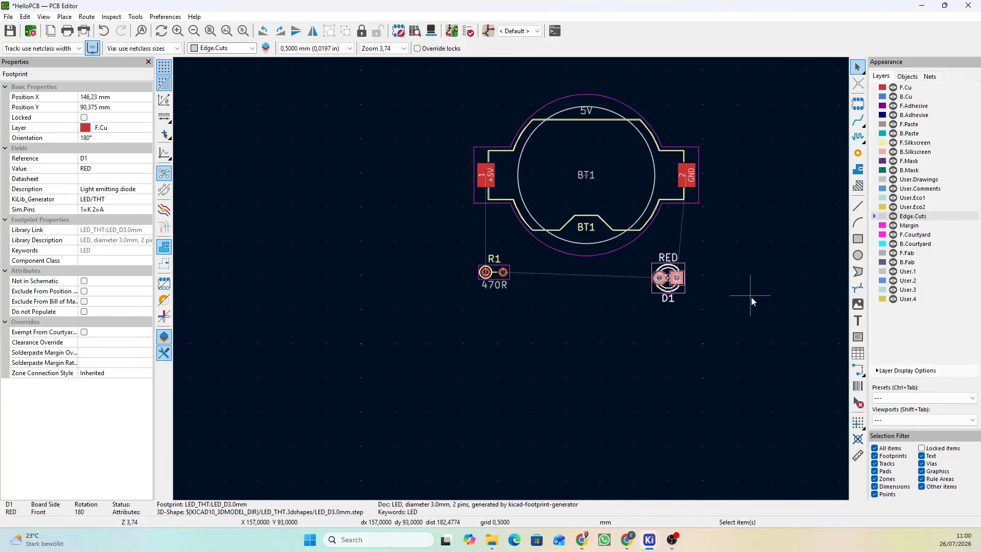
# - Examine the pad nets of D1 and R1 and the ratsnest lines between them and the battery holder's GND pad
pyautogui.scroll(5, 654, 278)
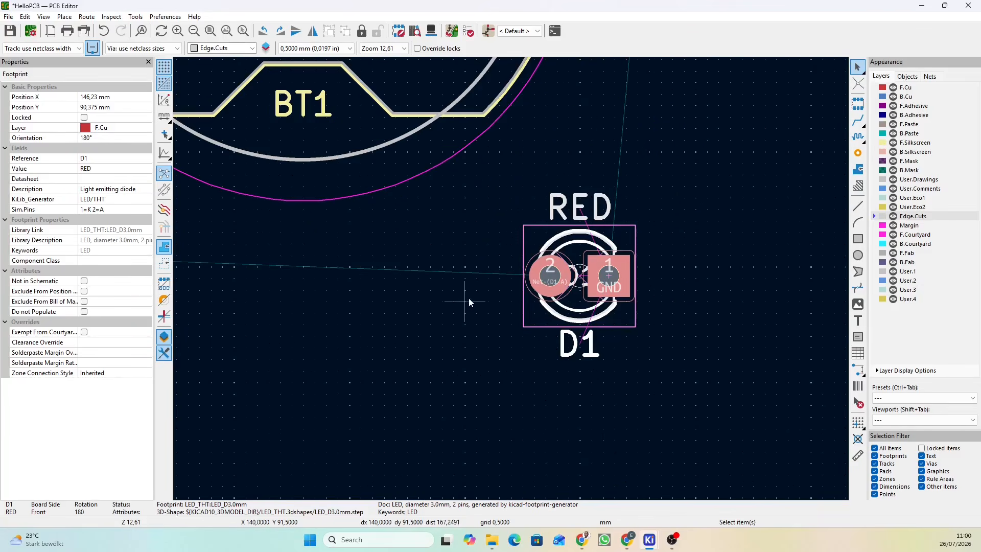
pyautogui.scroll(-7, 518, 294)
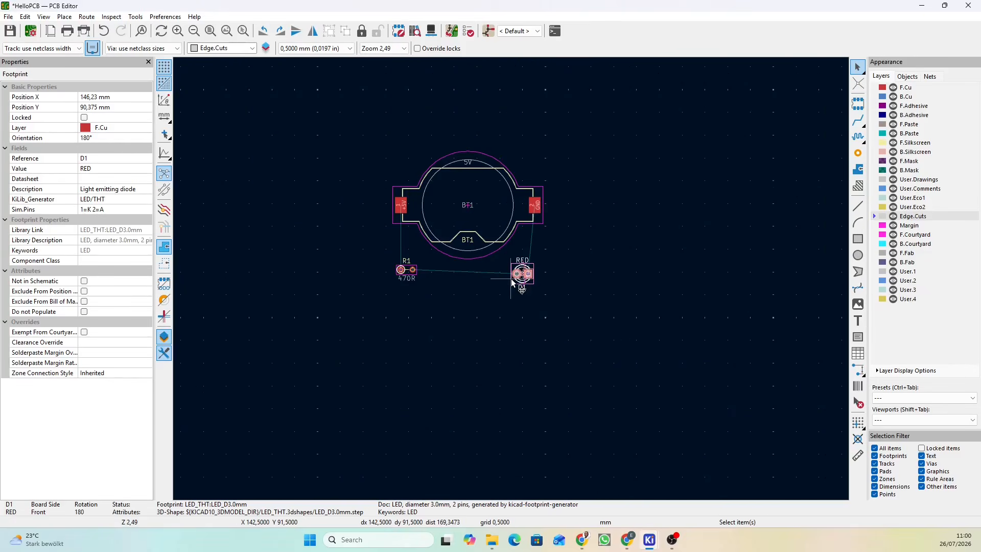
pyautogui.scroll(9, 407, 271)
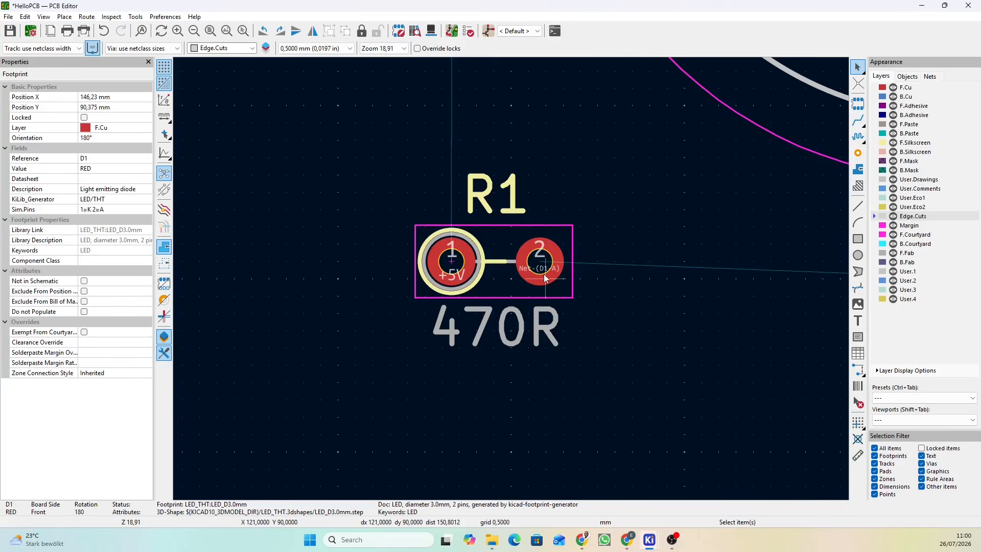
pyautogui.scroll(-8, 511, 279)
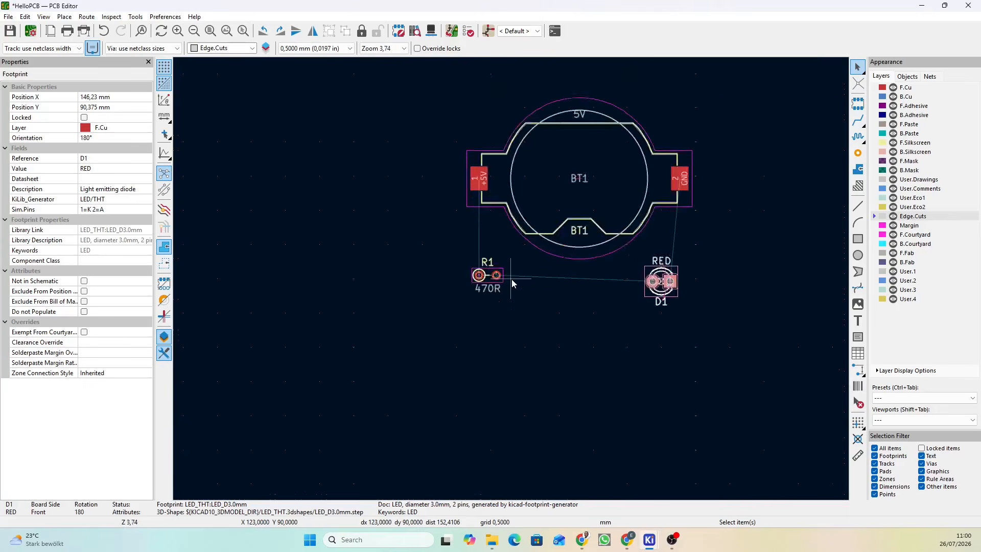
pyautogui.scroll(4, 512, 283)
pyautogui.scroll(2, 512, 282)
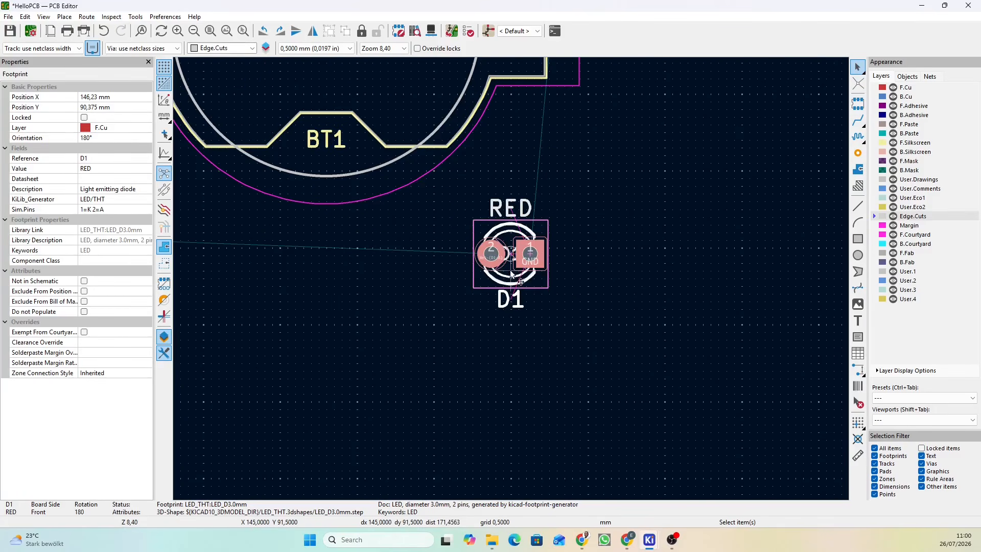
pyautogui.moveTo(565, 207); pyautogui.dragTo(568, 293, button='middle')
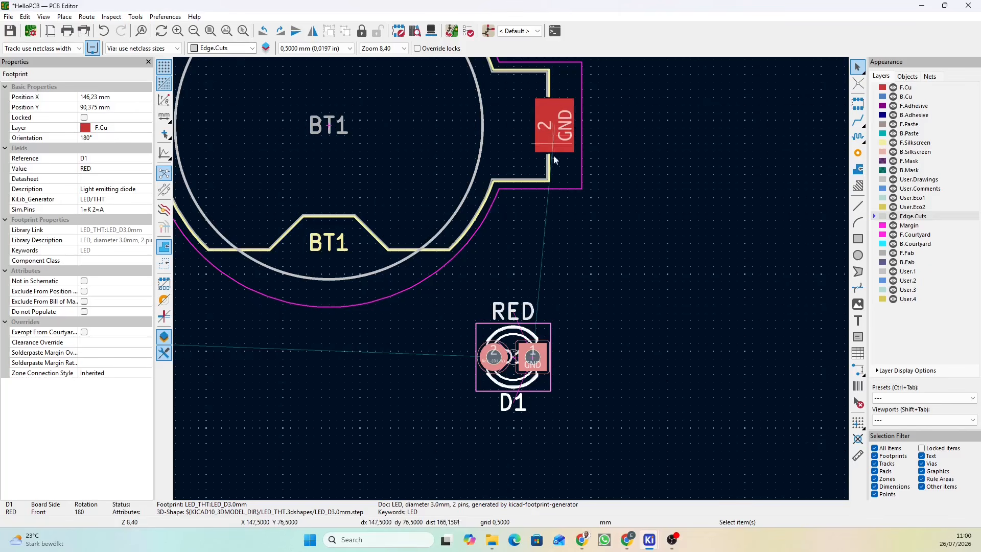
pyautogui.scroll(-5, 582, 330)
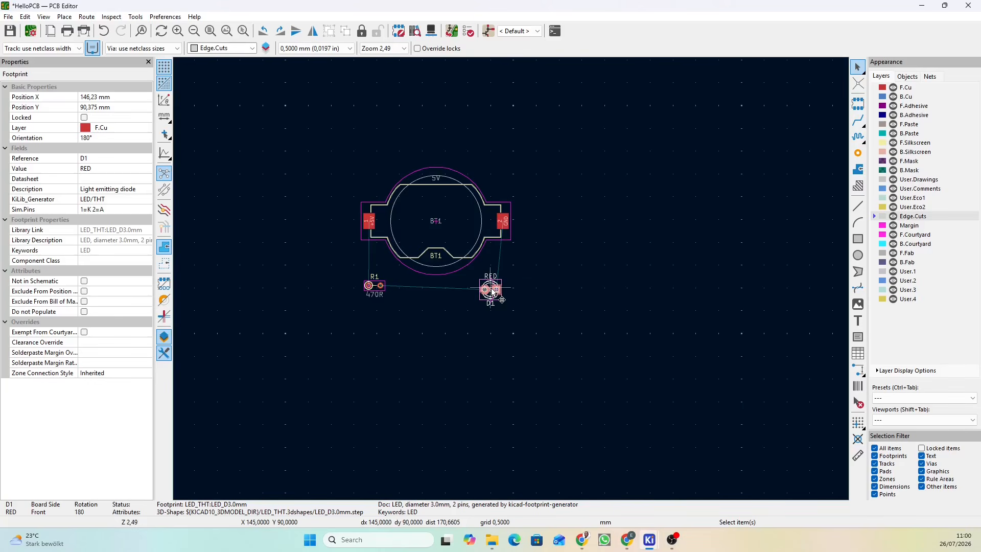
# - Switch to full-window crosshairs and move D1 directly beneath the battery holder's GND pad, to X 147.77 mm, Y 90 mm
pyautogui.click(164, 134)
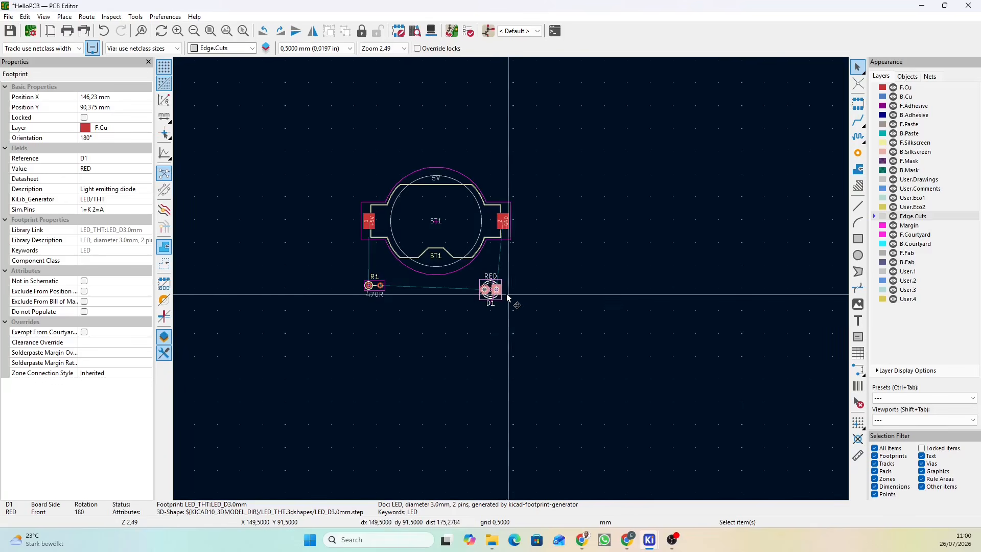
pyautogui.scroll(6, 477, 291)
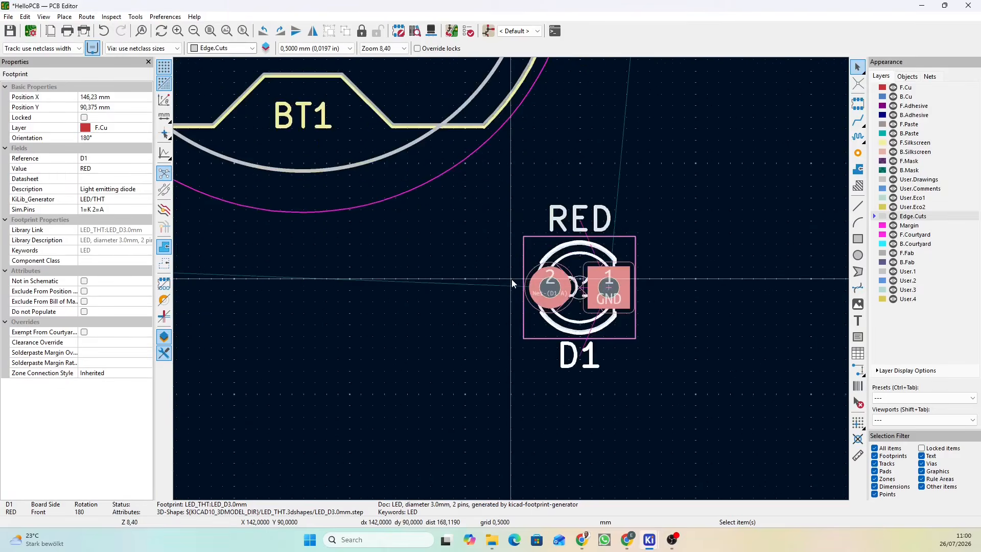
pyautogui.click(583, 288)
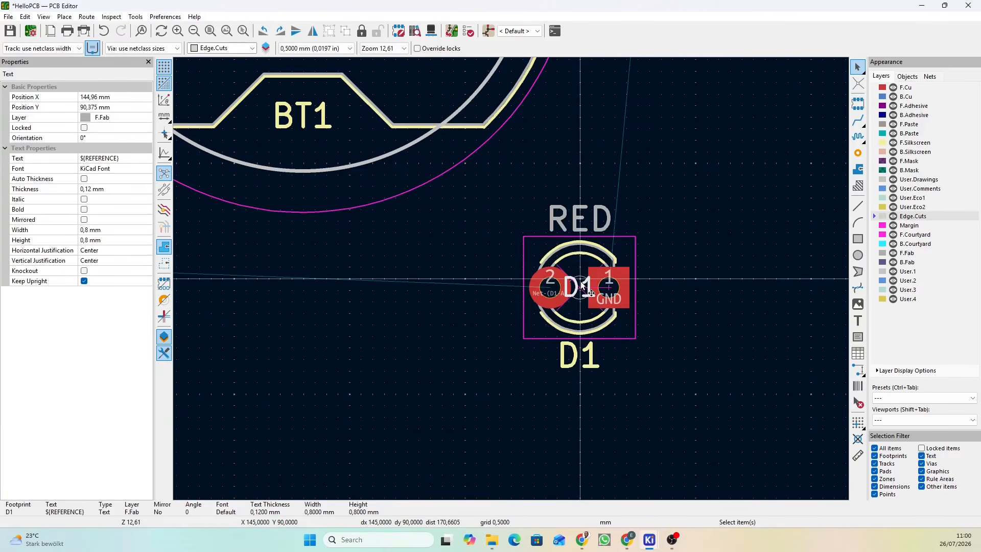
pyautogui.click(584, 270)
pyautogui.press('m')
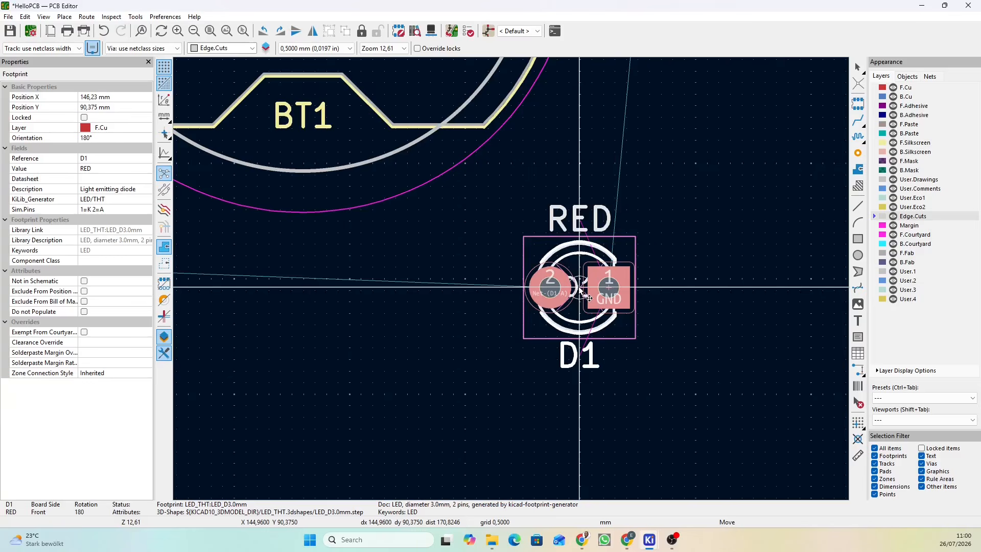
pyautogui.scroll(-7, 511, 286)
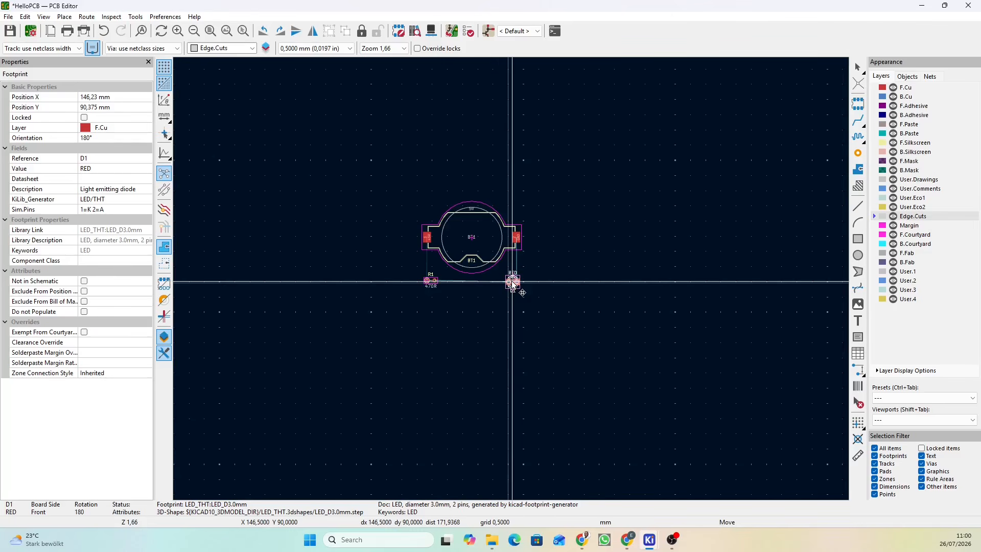
pyautogui.click(514, 282)
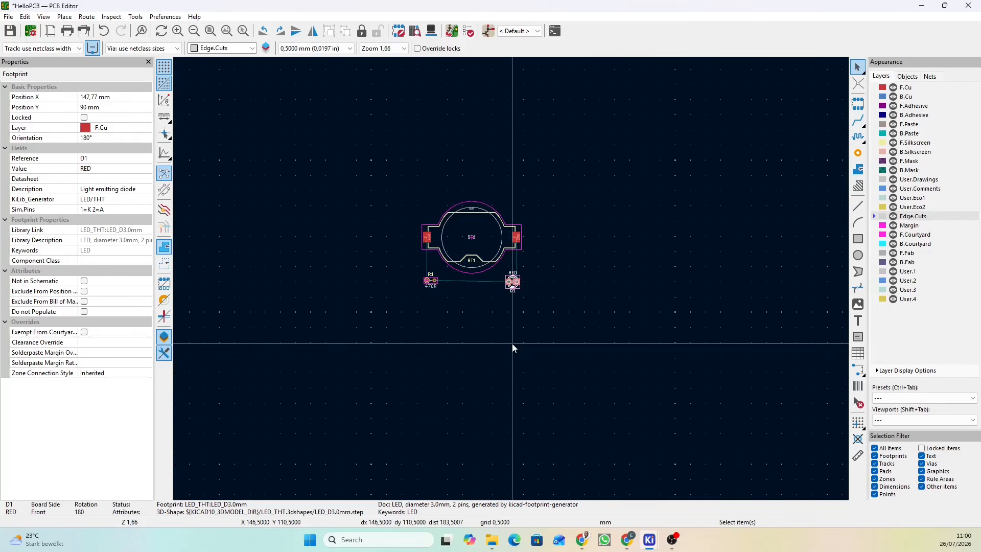
# - Move D1 straight up closer to the battery holder, to Y 88 mm
pyautogui.scroll(4, 512, 346)
pyautogui.moveTo(495, 214); pyautogui.dragTo(574, 492, button='middle')
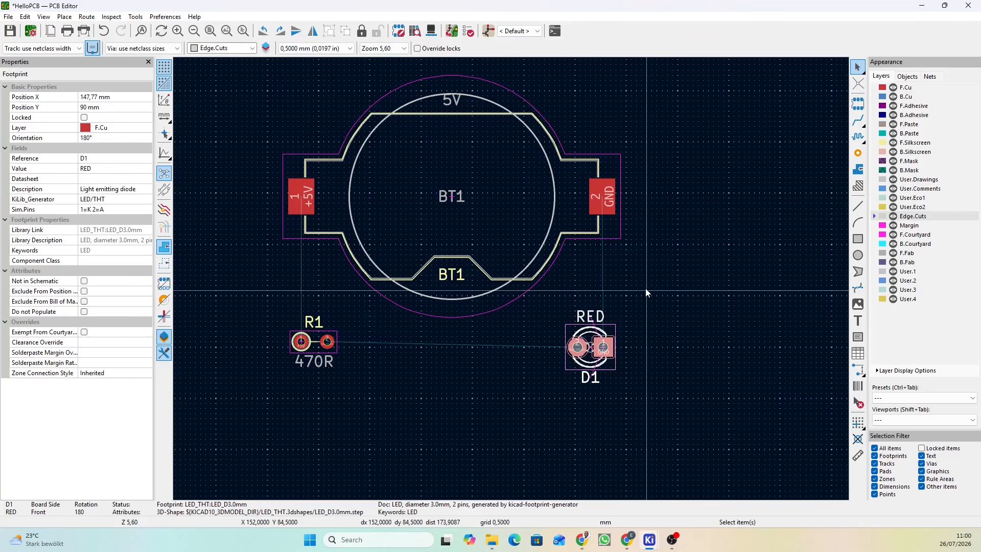
pyautogui.scroll(-1, 647, 293)
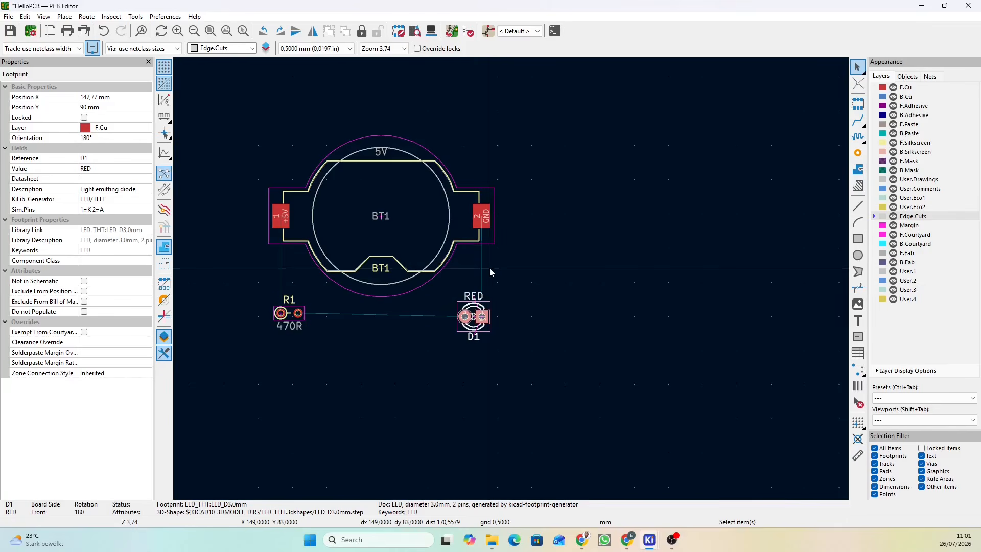
pyautogui.moveTo(511, 279); pyautogui.dragTo(588, 307, button='middle')
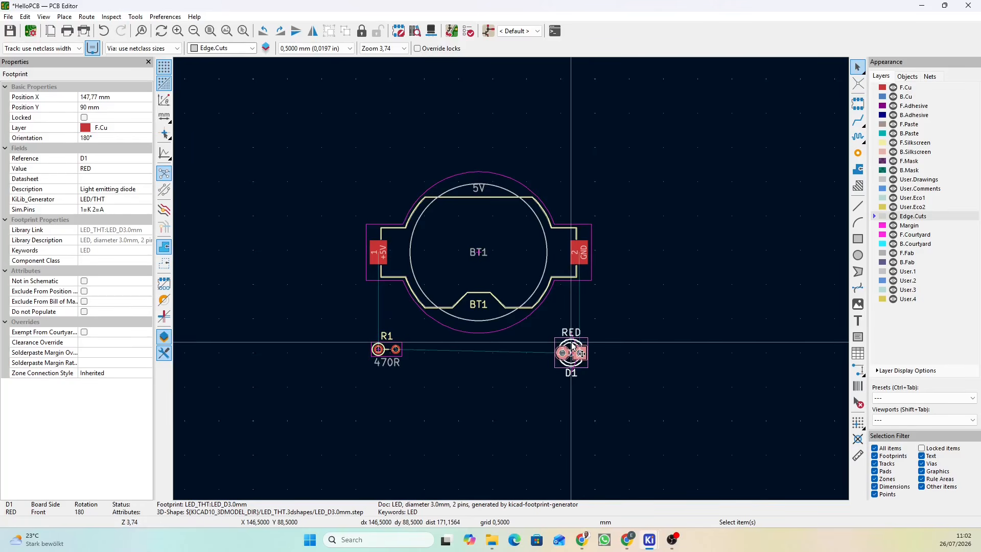
pyautogui.press('m')
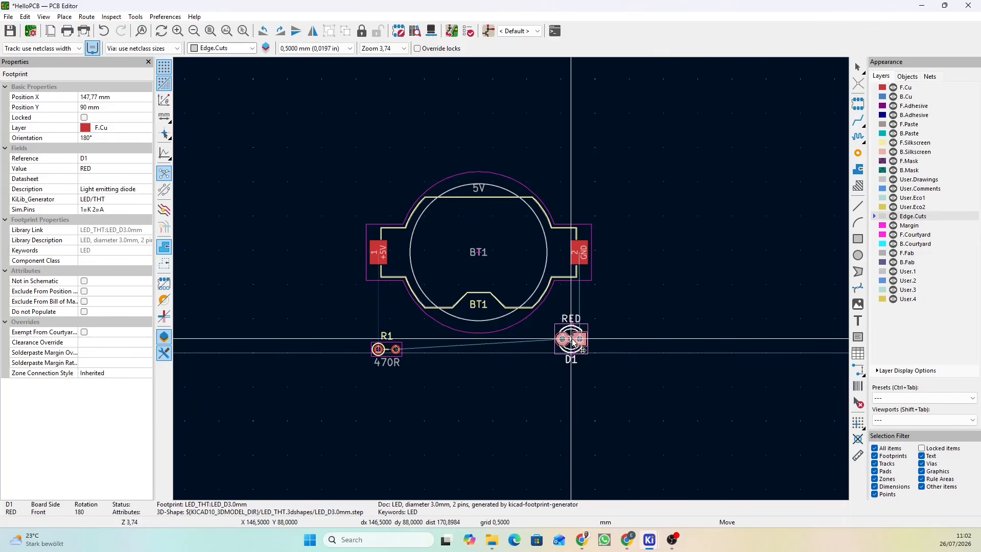
pyautogui.click(573, 341)
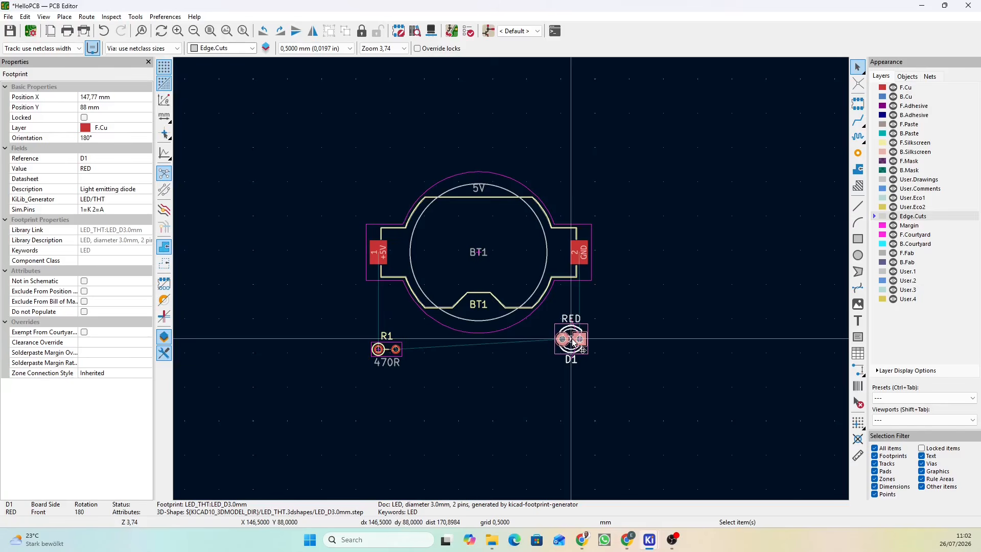
# - Move resistor R1 straight up to Y 88 mm, level with D1
pyautogui.click(387, 348)
pyautogui.press('m')
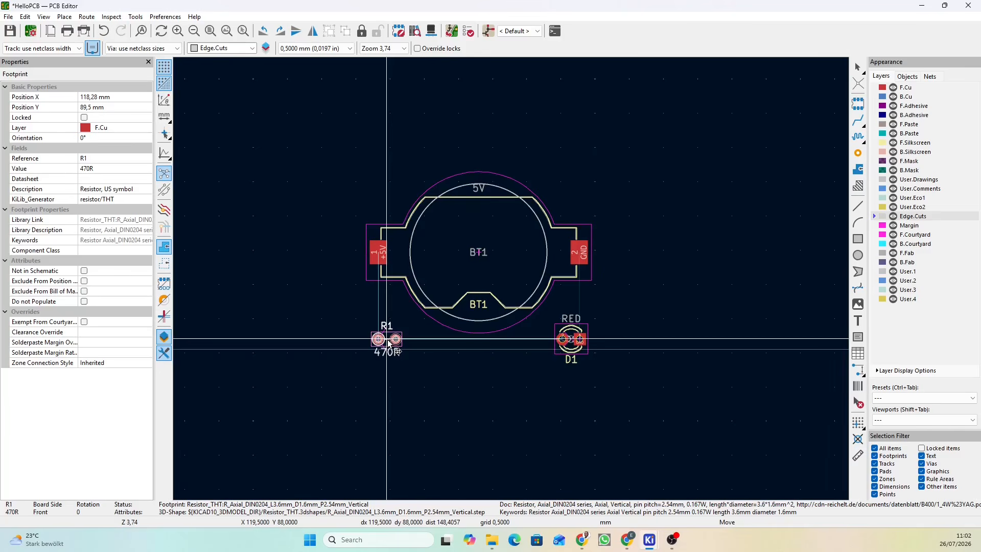
pyautogui.click(388, 342)
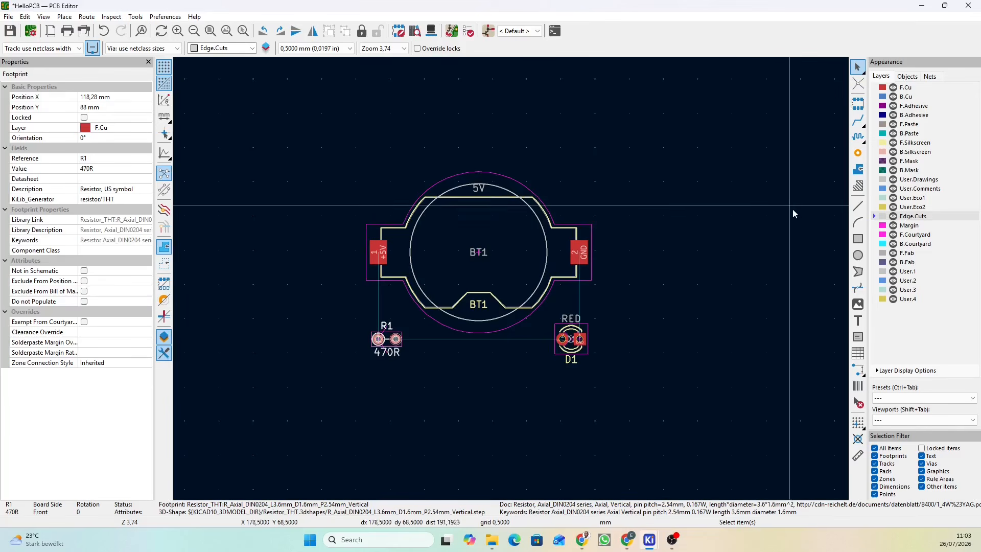
# - Draw a 35.5 × 30 mm board outline rectangle on Edge.Cuts around all footprints, from X 115.5, Y 62.5 to X 151, Y 92.5 mm
pyautogui.click(858, 239)
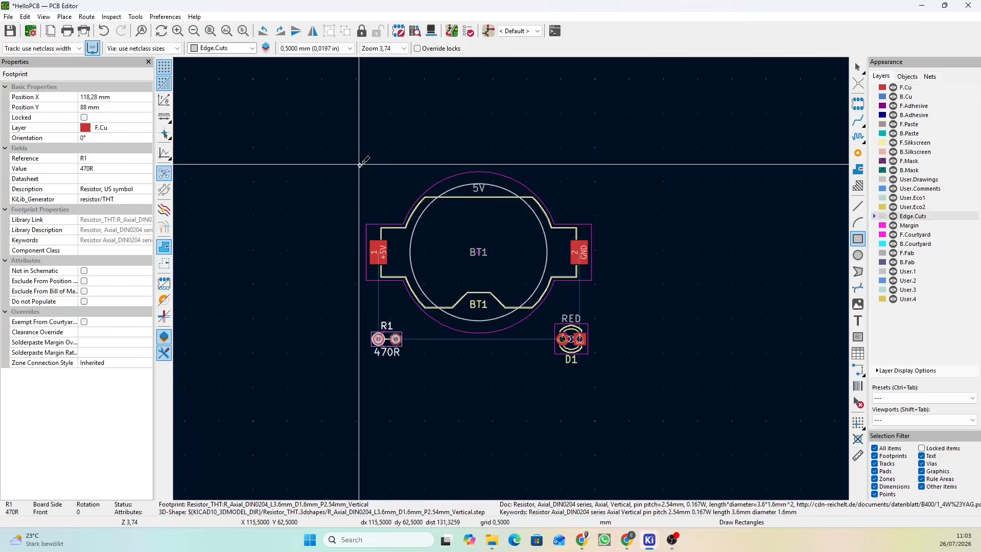
pyautogui.click(359, 165)
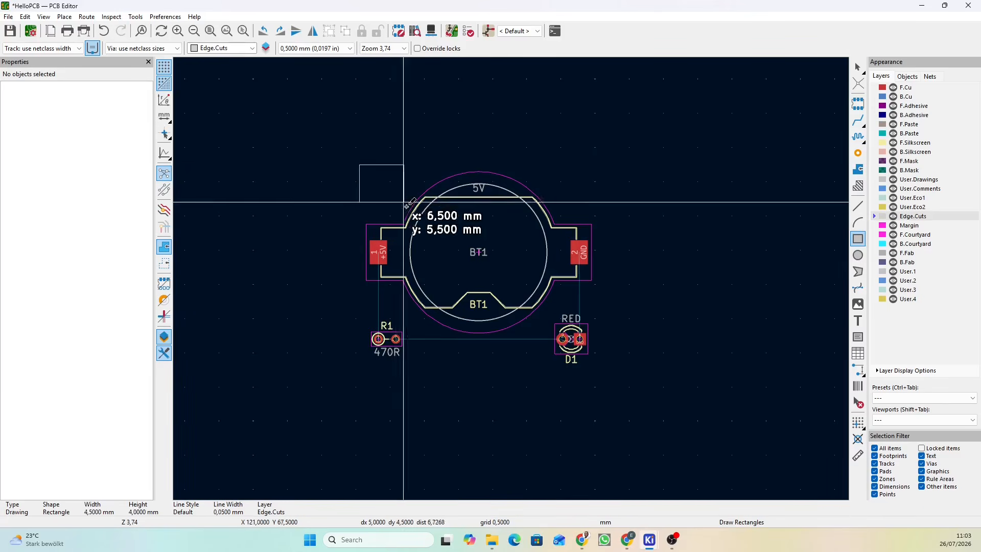
pyautogui.click(602, 369)
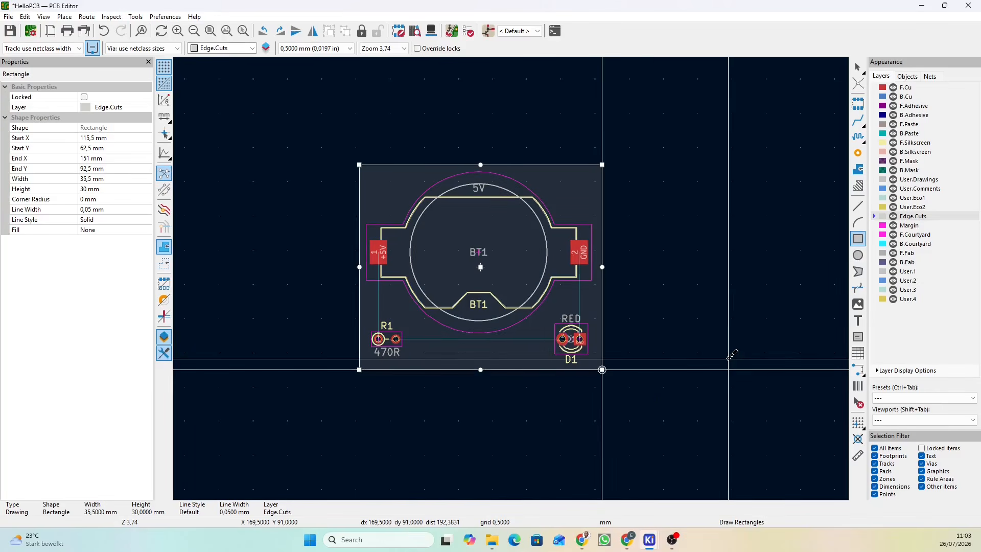
pyautogui.click(858, 67)
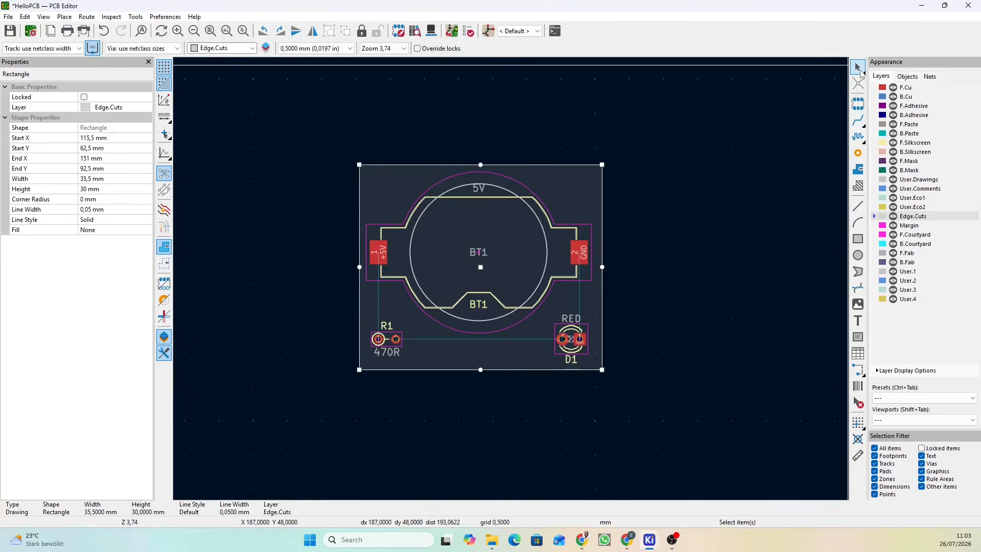
# - Try rounding the board outline's corners with Fillet Lines, and undo the fillet
pyautogui.click(861, 71)
pyautogui.click(562, 165)
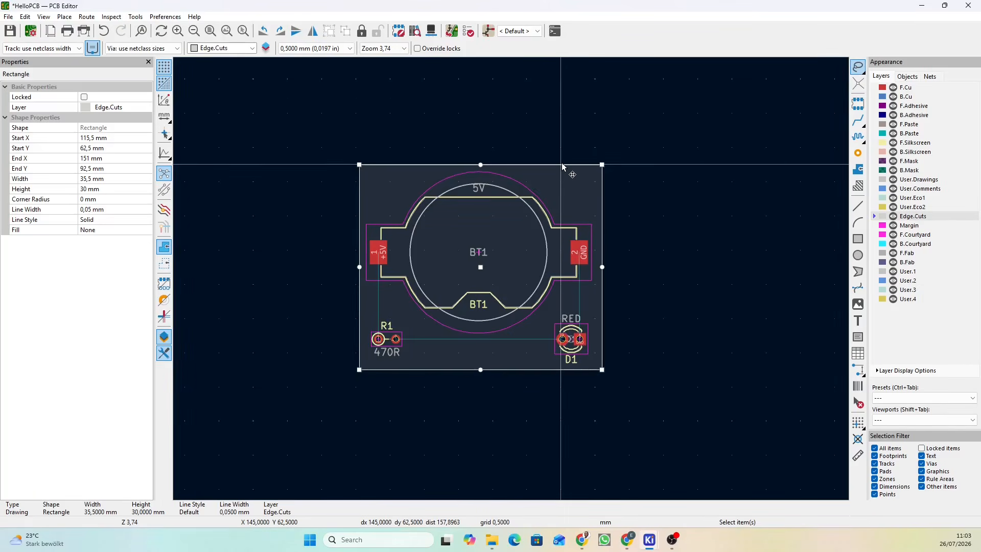
pyautogui.rightClick(562, 166)
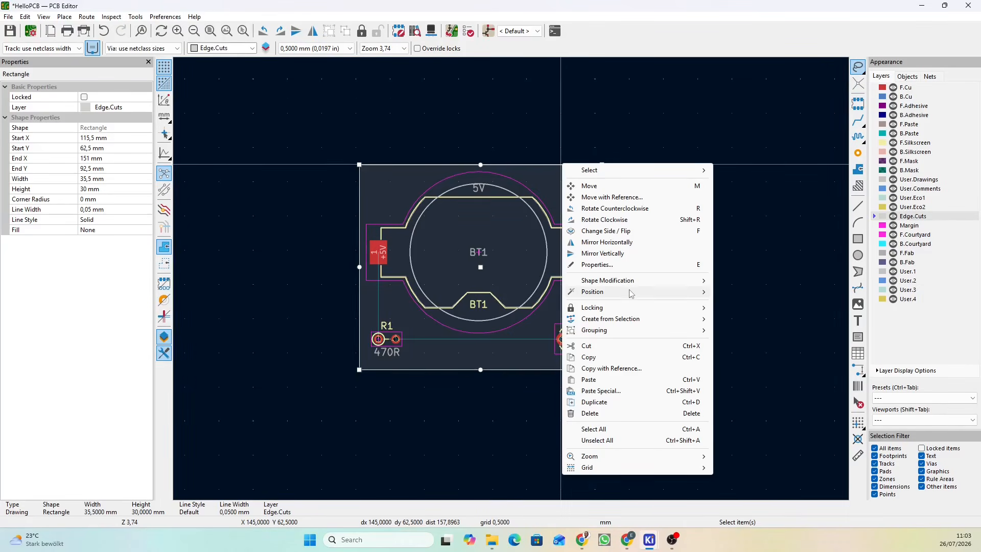
pyautogui.moveTo(636, 282)
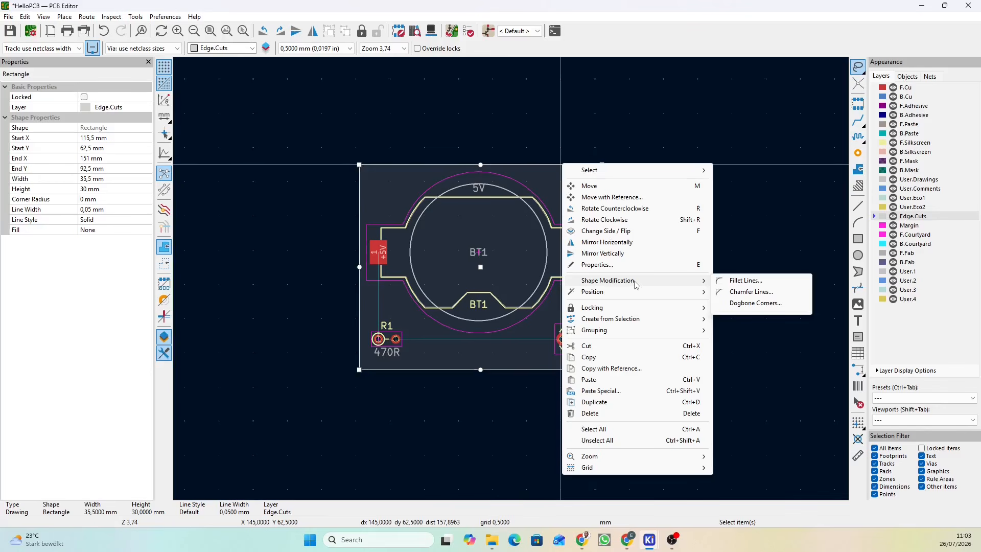
pyautogui.click(739, 282)
pyautogui.click(495, 277)
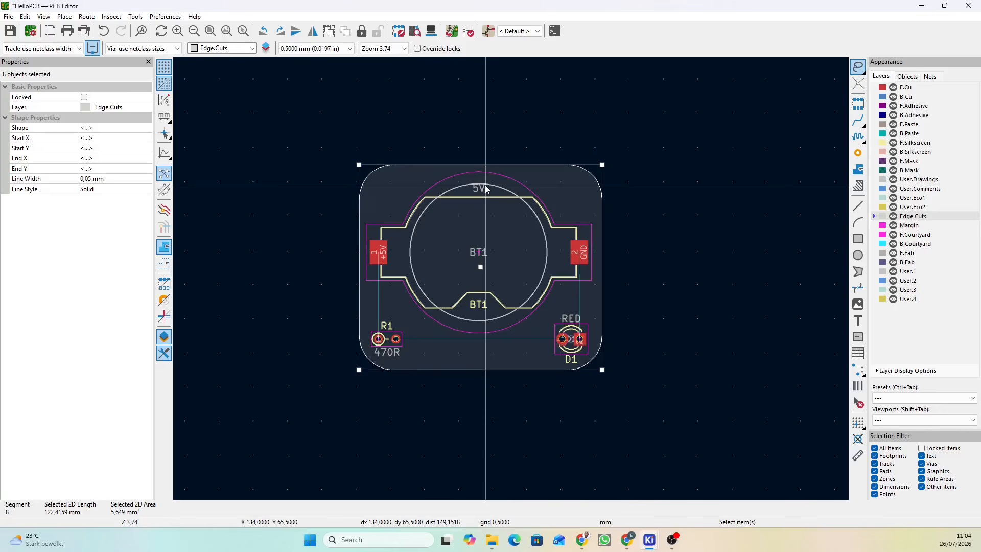
pyautogui.hotkey('ctrl', 'z')
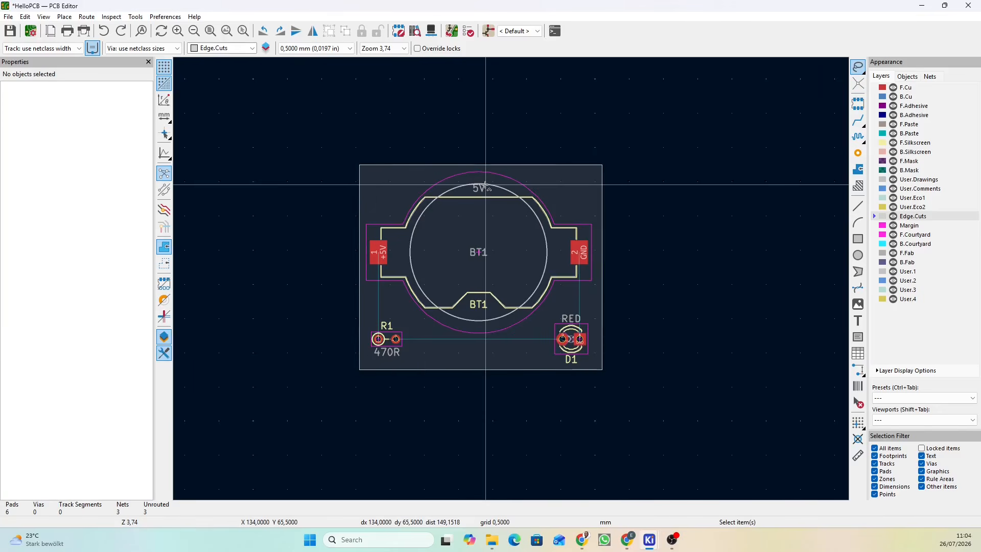
# - Round the corners of the Edge.Cuts board outline rectangle with Fillet Lines, and save the board
pyautogui.click(544, 164)
pyautogui.rightClick(544, 164)
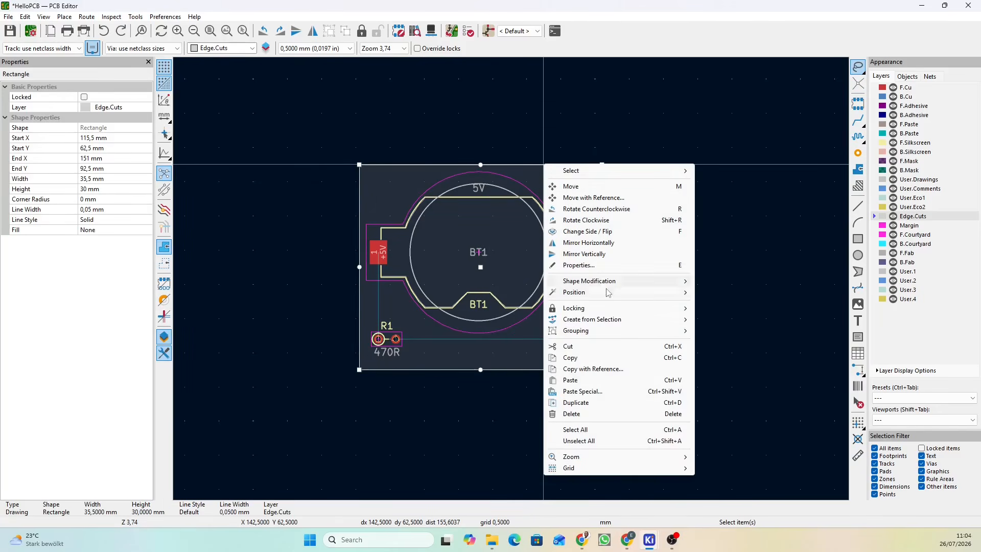
pyautogui.moveTo(638, 285)
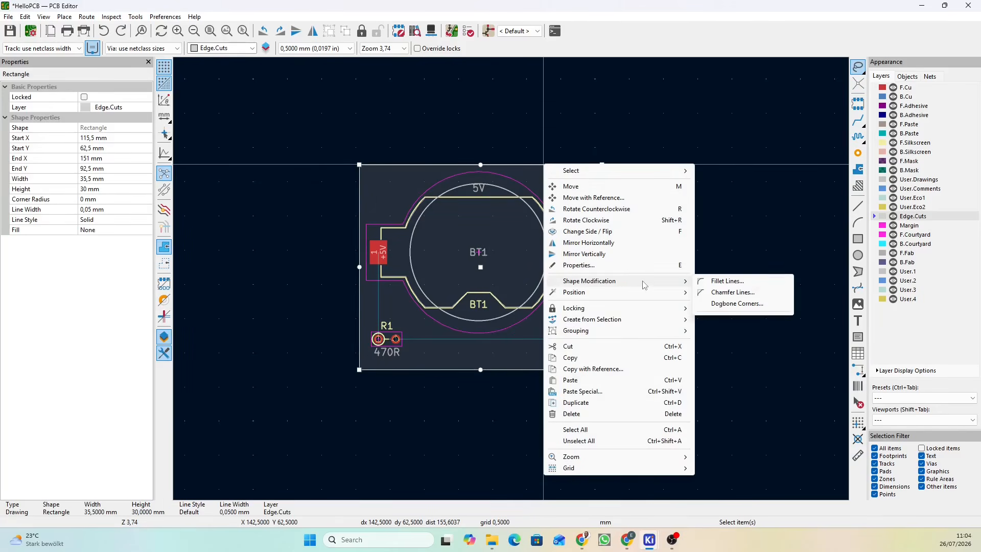
pyautogui.click(722, 282)
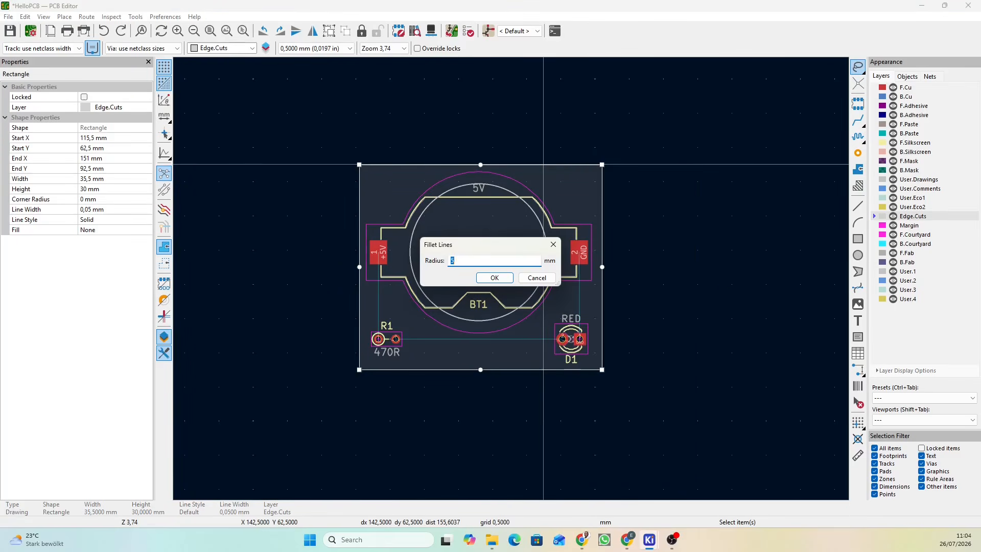
pyautogui.write('2')
pyautogui.click(494, 277)
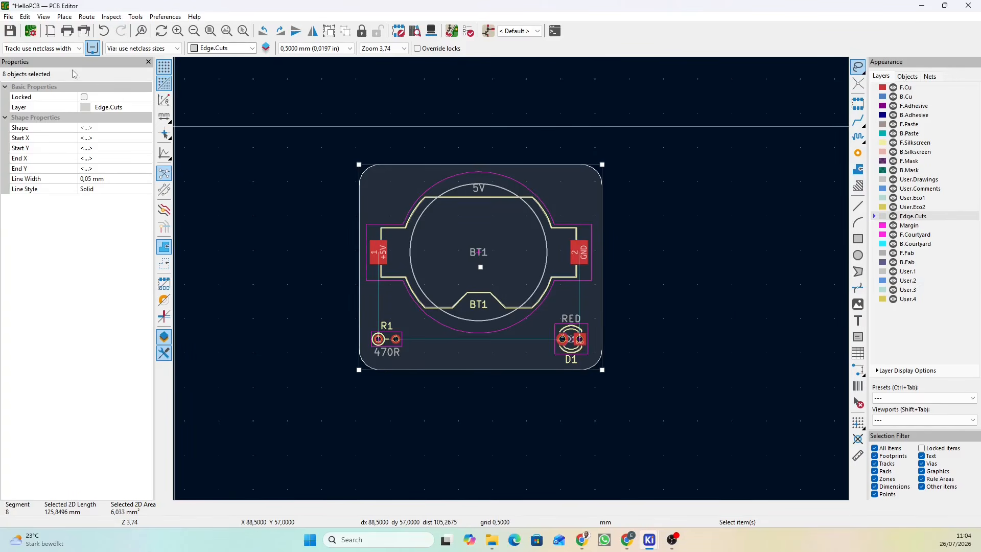
pyautogui.click(17, 37)
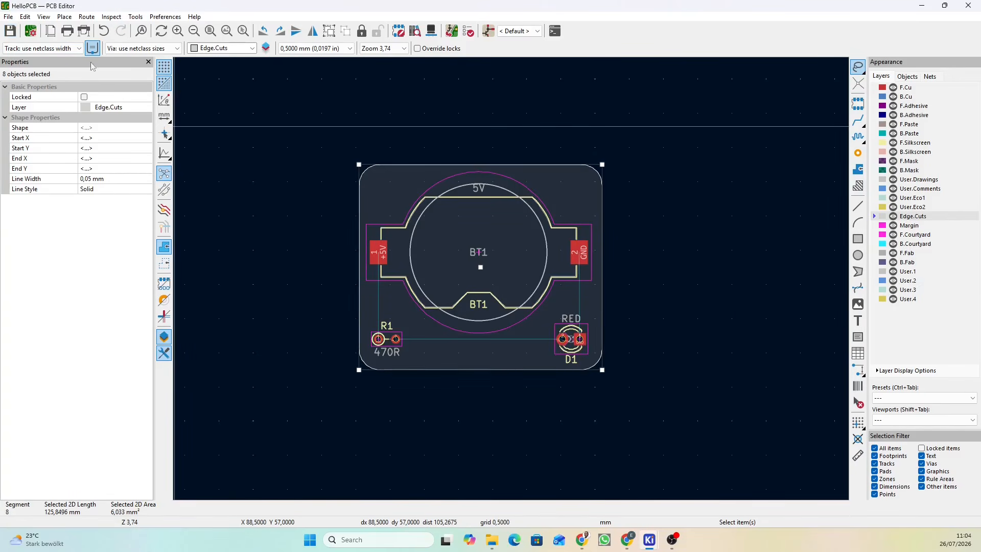
# - Inspect the board with its rounded corners in the 3D viewer from several angles
pyautogui.click(431, 33)
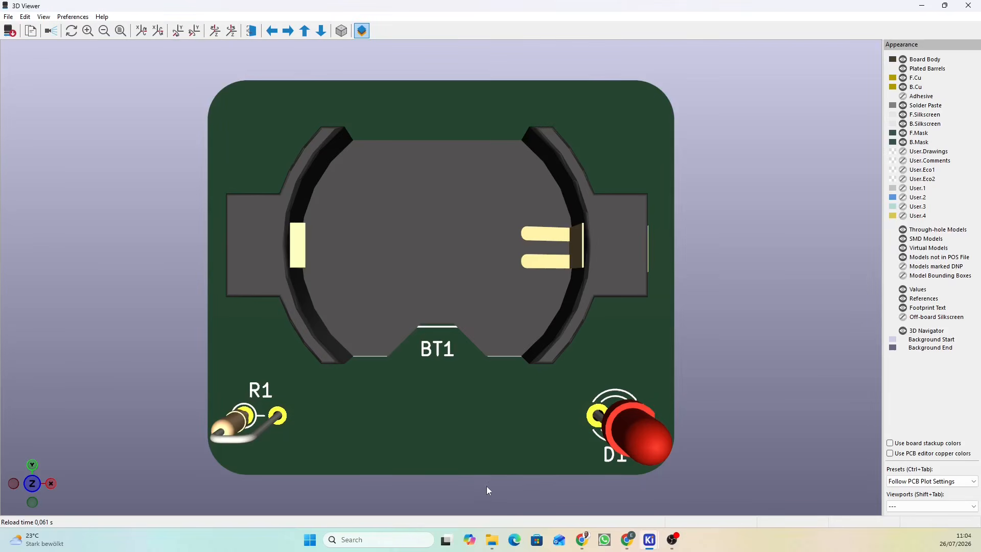
pyautogui.moveTo(468, 459); pyautogui.dragTo(328, 364)
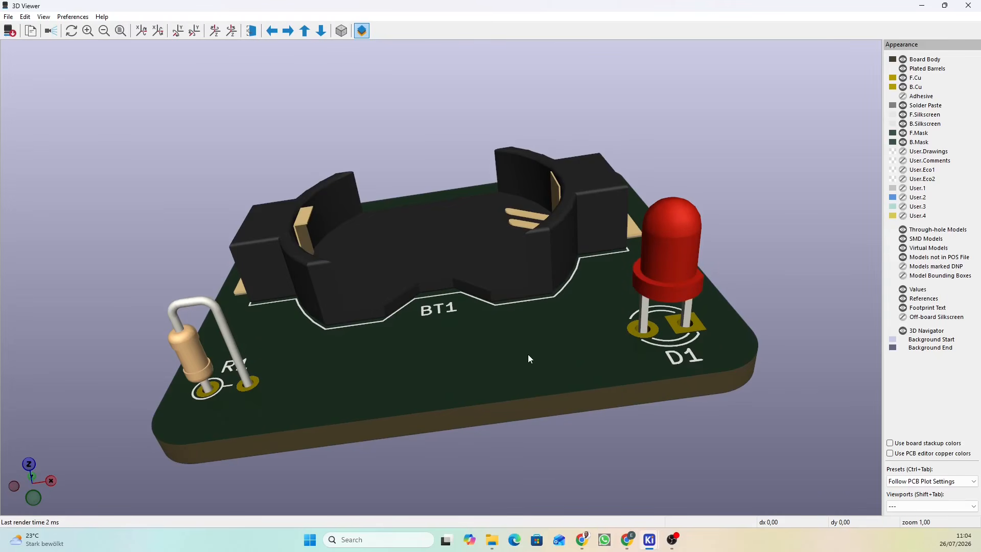
pyautogui.moveTo(528, 358); pyautogui.dragTo(535, 428)
pyautogui.moveTo(394, 409); pyautogui.dragTo(433, 381)
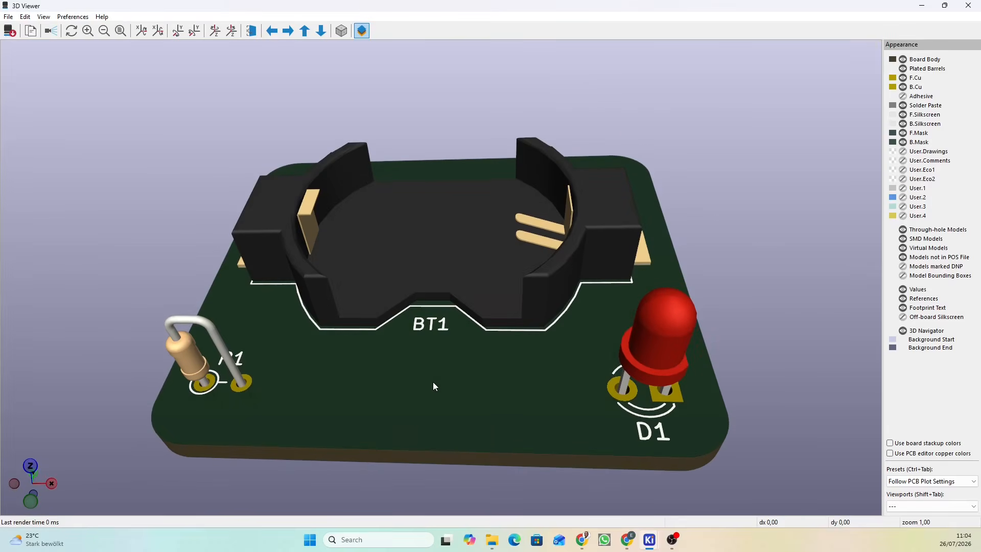
pyautogui.moveTo(447, 112); pyautogui.dragTo(449, 210)
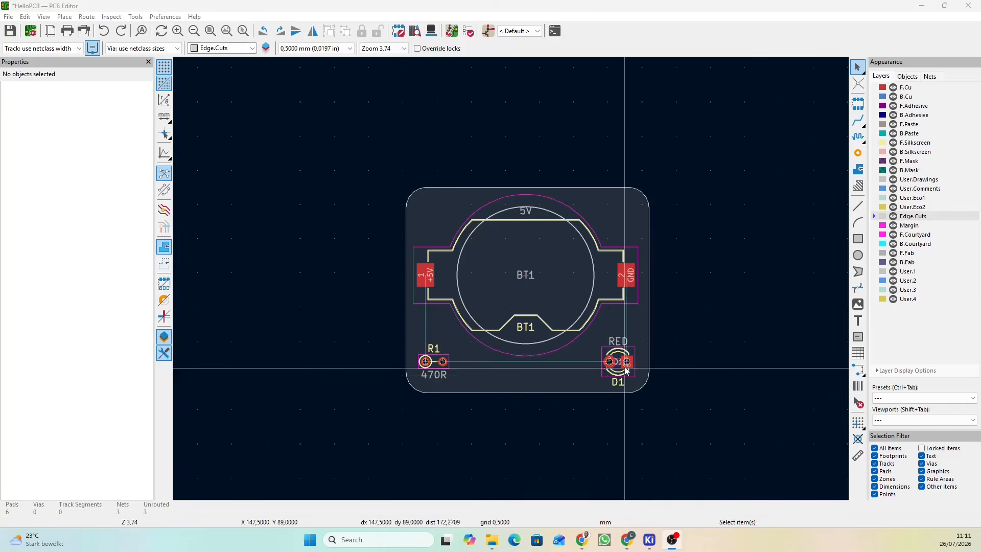
# - Examine LED D1's footprint up close in the layout and compare it with the tilted 3D view of the board
pyautogui.scroll(2, 627, 362)
pyautogui.scroll(2, 514, 283)
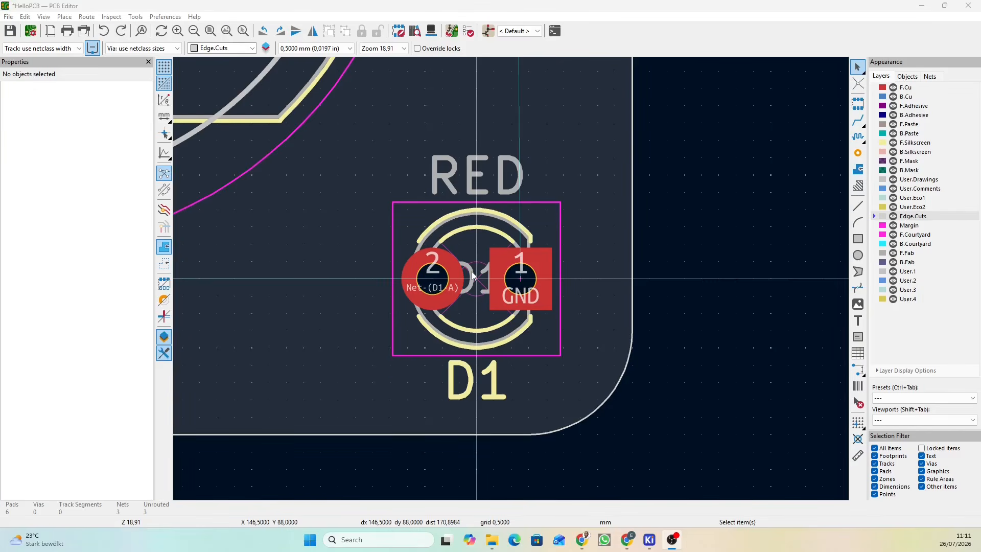
pyautogui.scroll(-6, 471, 384)
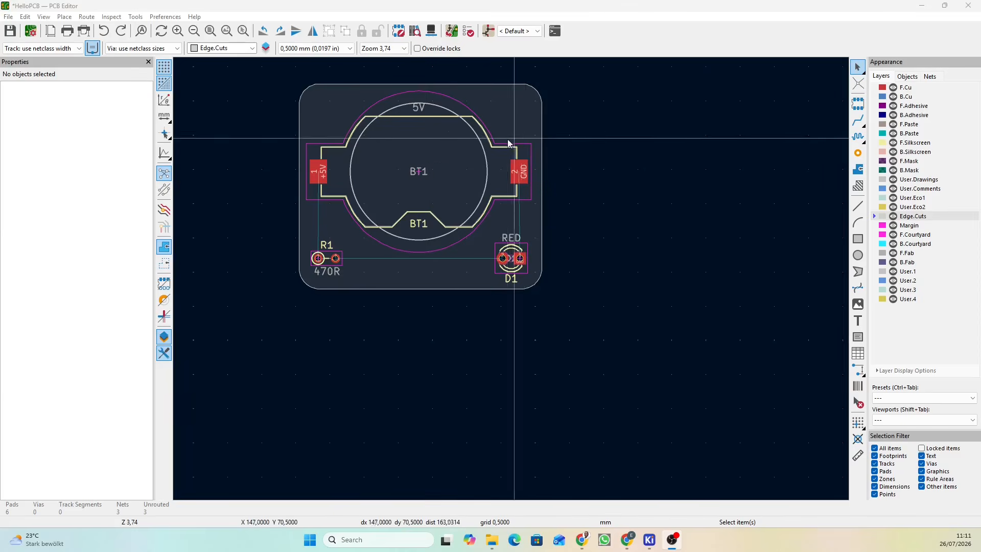
pyautogui.click(432, 31)
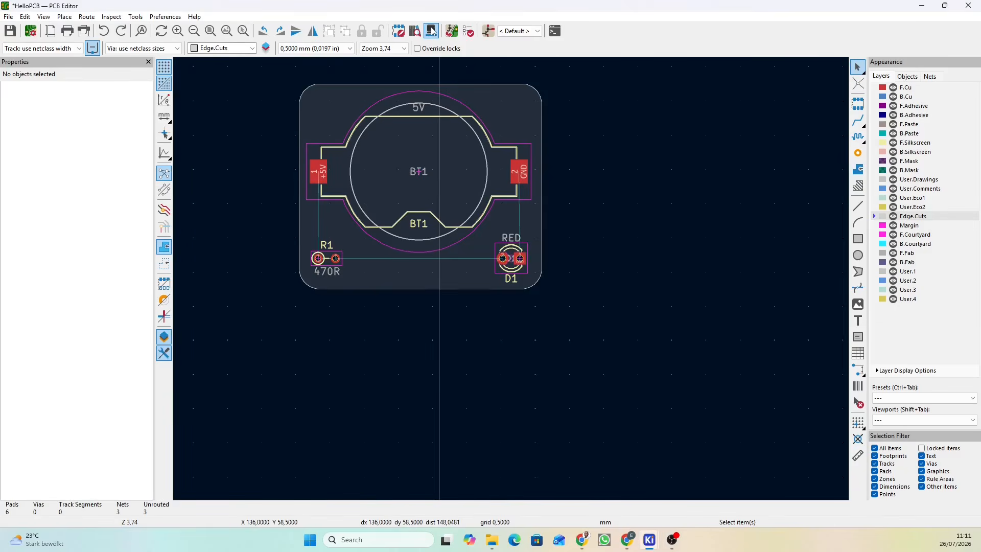
pyautogui.moveTo(535, 417); pyautogui.dragTo(539, 359)
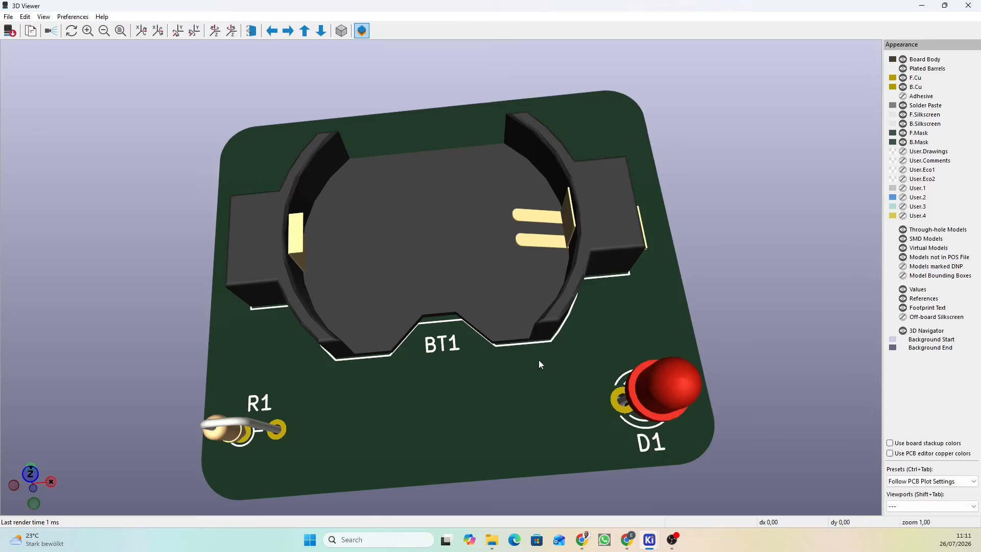
pyautogui.moveTo(547, 395); pyautogui.dragTo(579, 394)
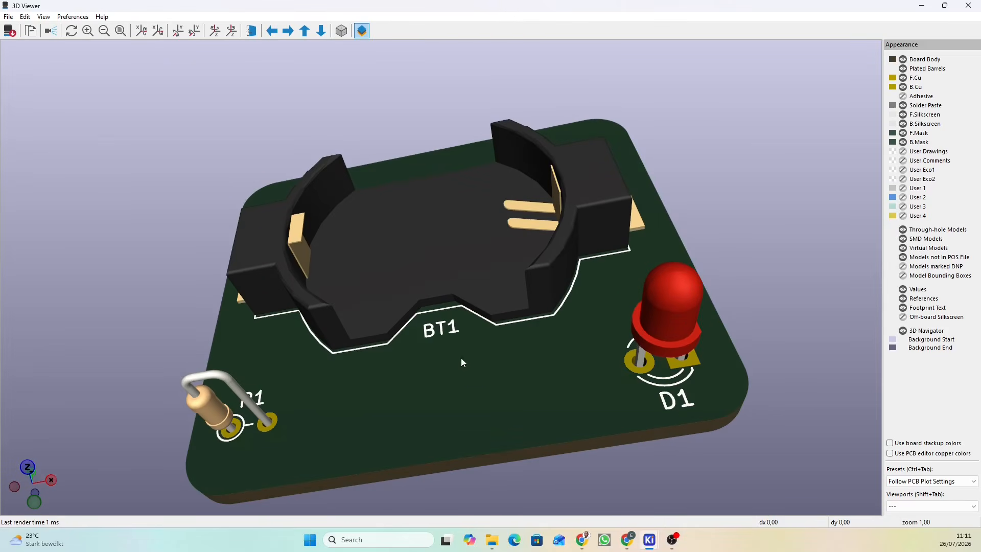
pyautogui.moveTo(461, 359); pyautogui.dragTo(453, 387)
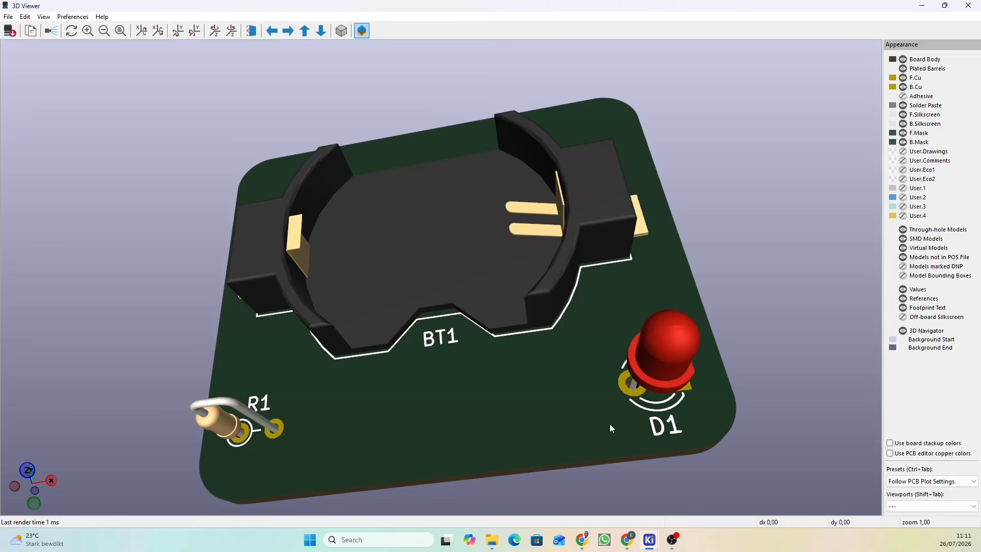
pyautogui.click(969, 6)
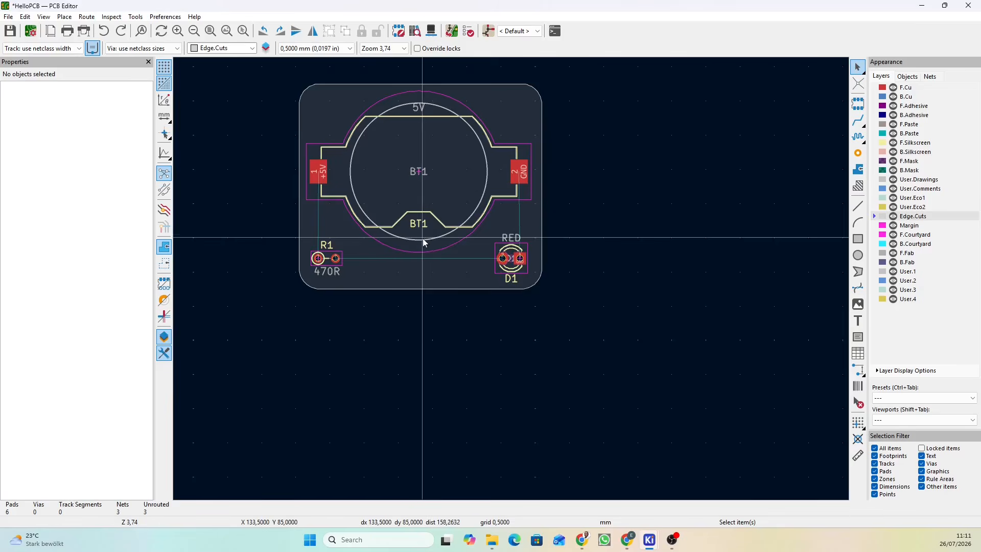
# - Toggle the F.Silkscreen layer off and on to identify its markings around D1, and check them in the 3D view
pyautogui.scroll(5, 517, 280)
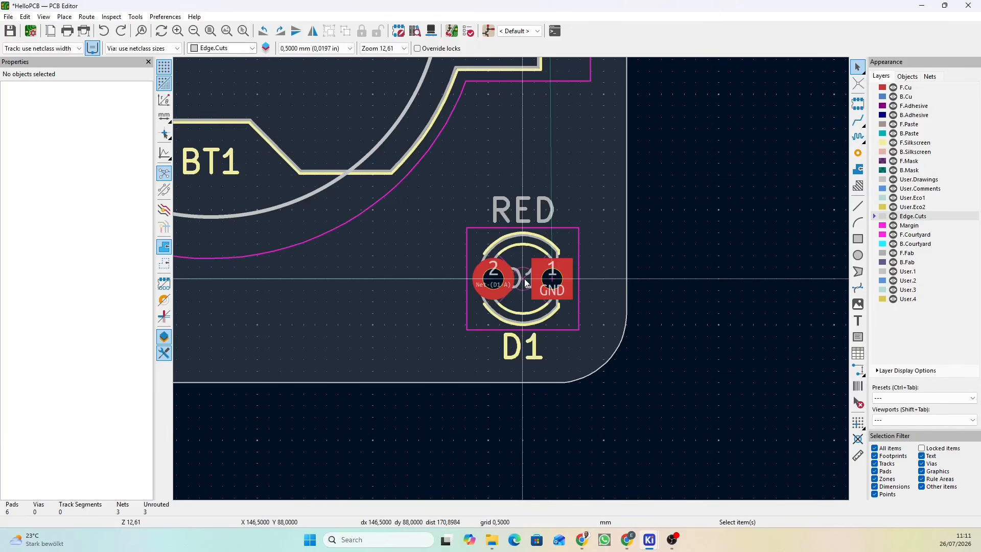
pyautogui.click(894, 144)
pyautogui.click(894, 143)
pyautogui.click(894, 144)
pyautogui.click(894, 144)
pyautogui.click(894, 144)
pyautogui.click(894, 143)
pyautogui.click(431, 31)
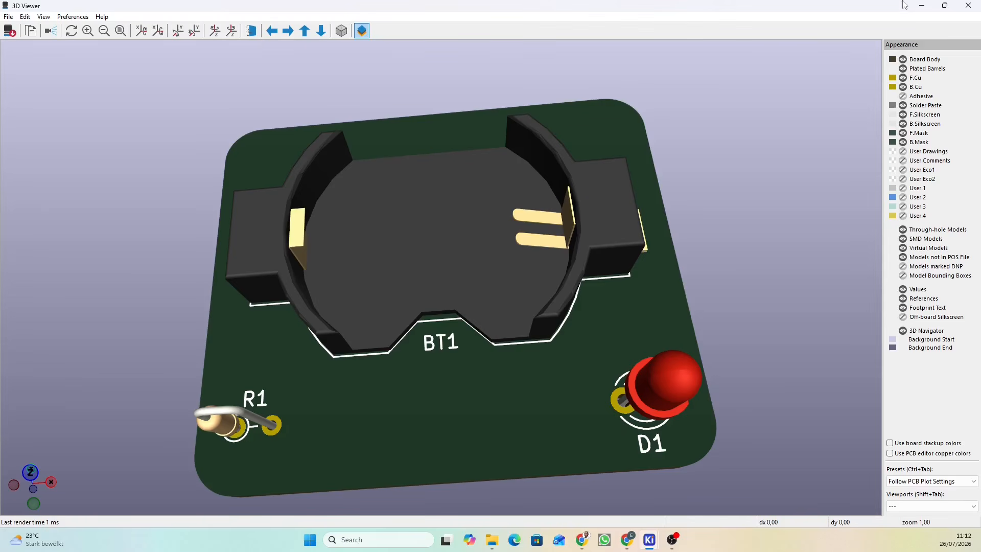
pyautogui.click(969, 5)
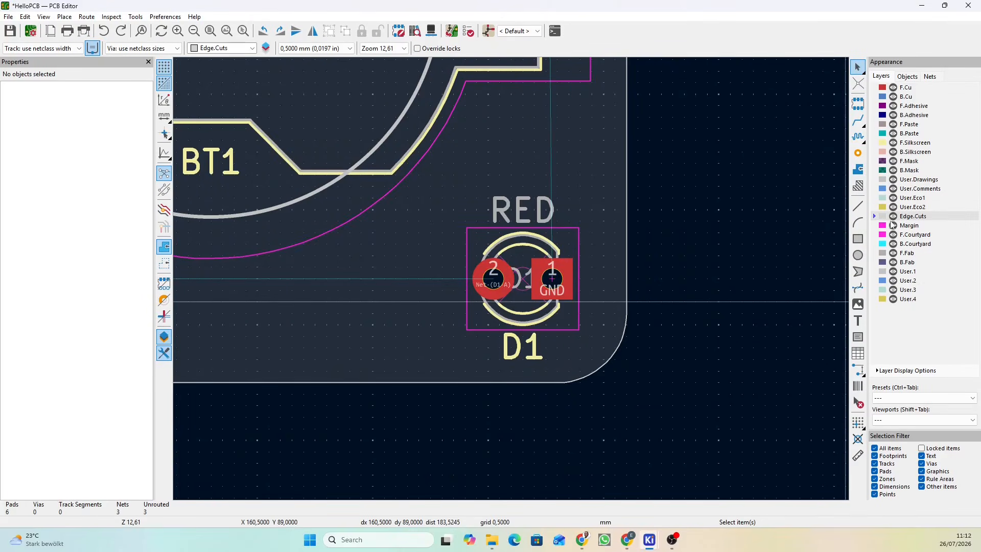
# - Hide the F.Silkscreen layer, check the board in the 3D viewer, and show the layer again
pyautogui.click(893, 143)
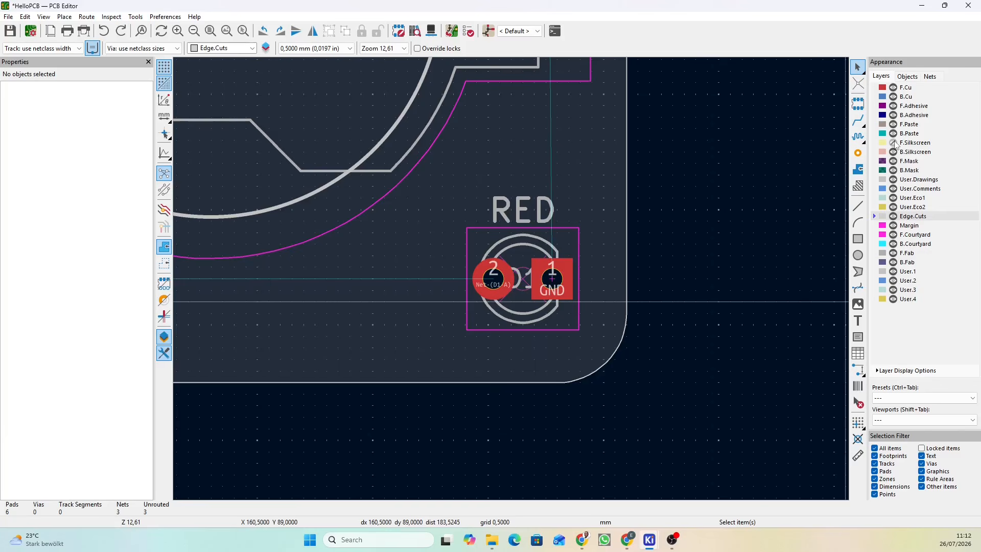
pyautogui.click(432, 31)
pyautogui.moveTo(511, 355); pyautogui.dragTo(584, 433)
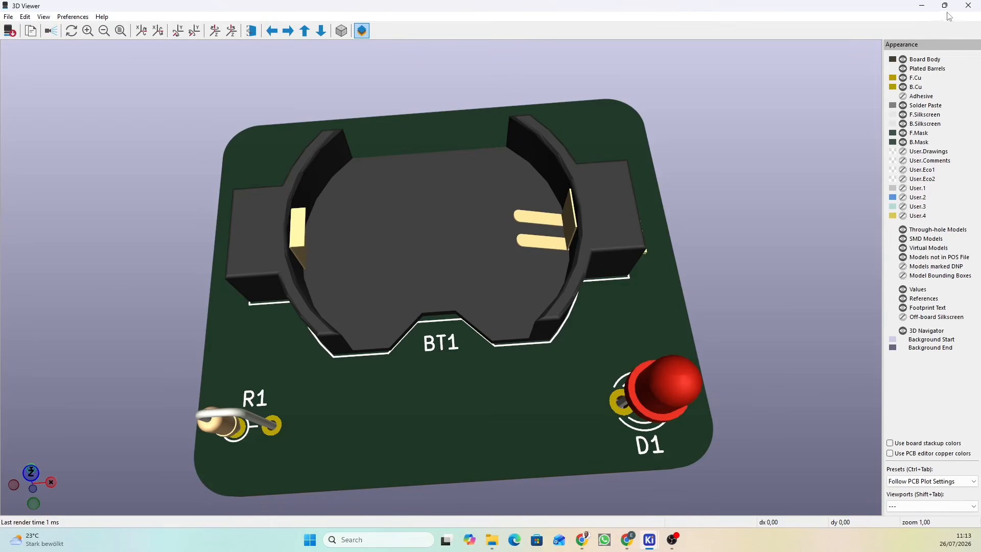
pyautogui.click(968, 6)
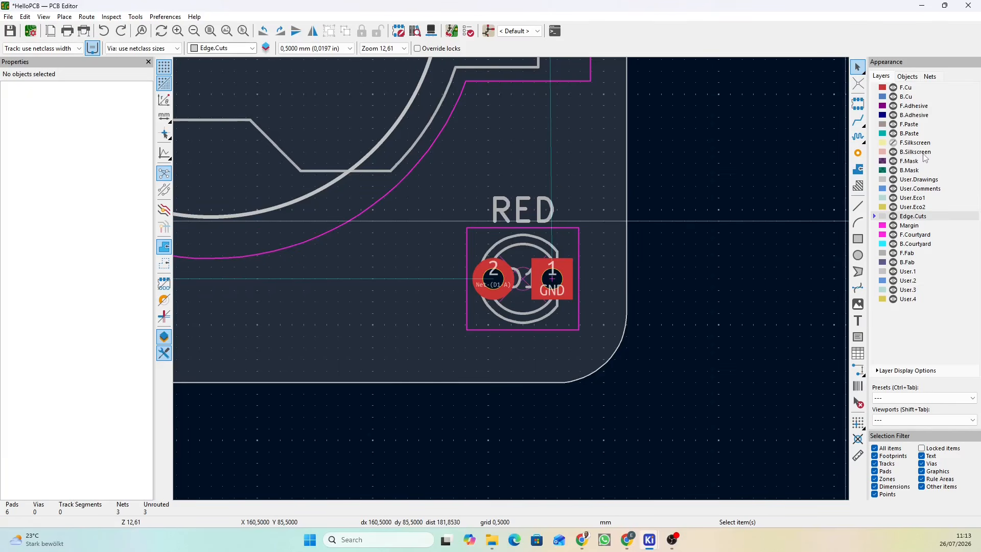
pyautogui.click(893, 143)
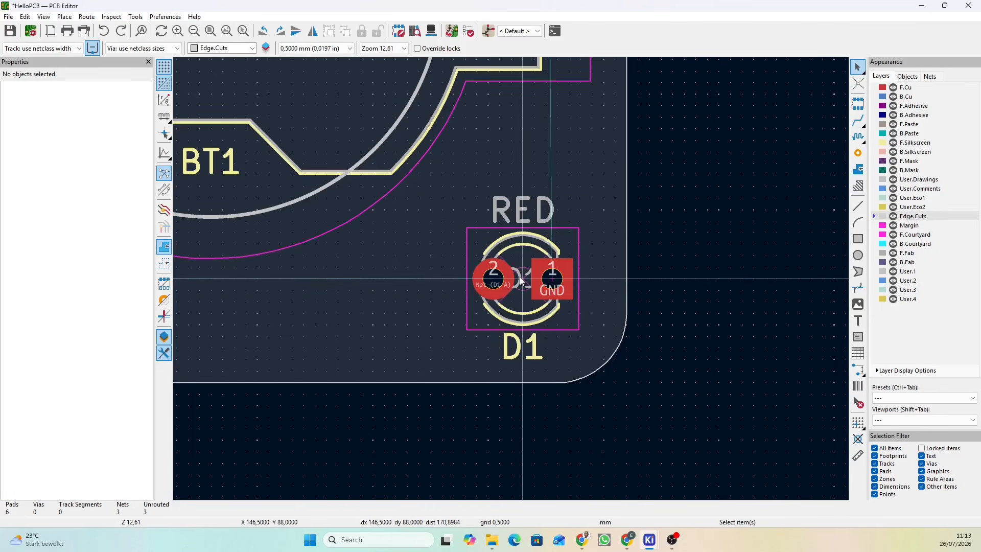
# - Inspect D1's overlapping outlines up close, hide the F.Fab layer, and fit the whole board in view
pyautogui.scroll(6, 521, 280)
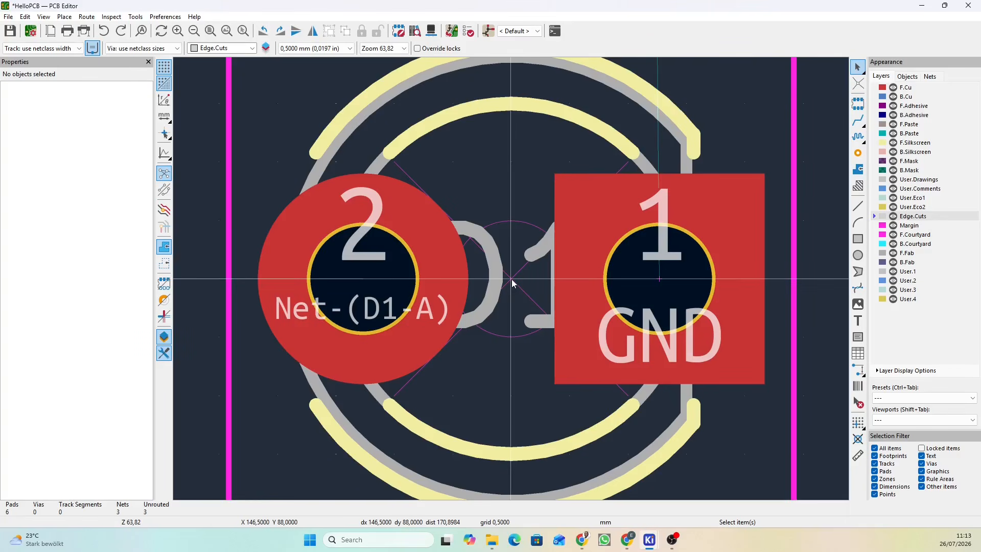
pyautogui.scroll(-3, 513, 281)
pyautogui.scroll(-1, 513, 283)
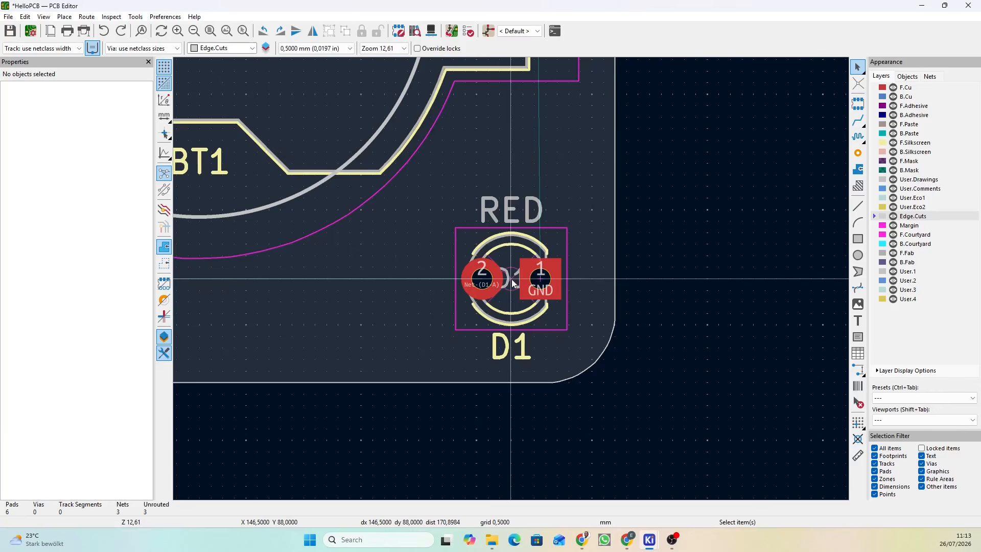
pyautogui.click(893, 253)
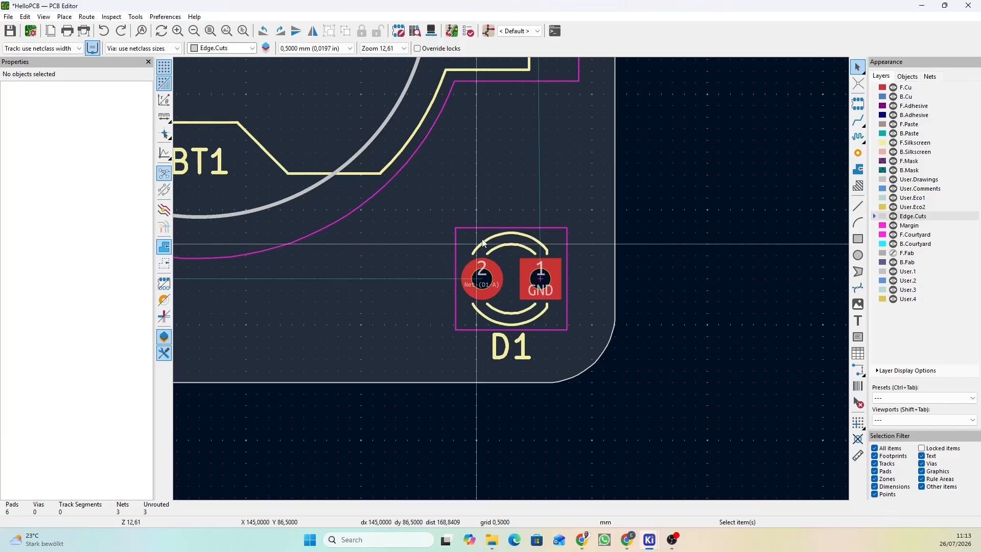
pyautogui.click(208, 33)
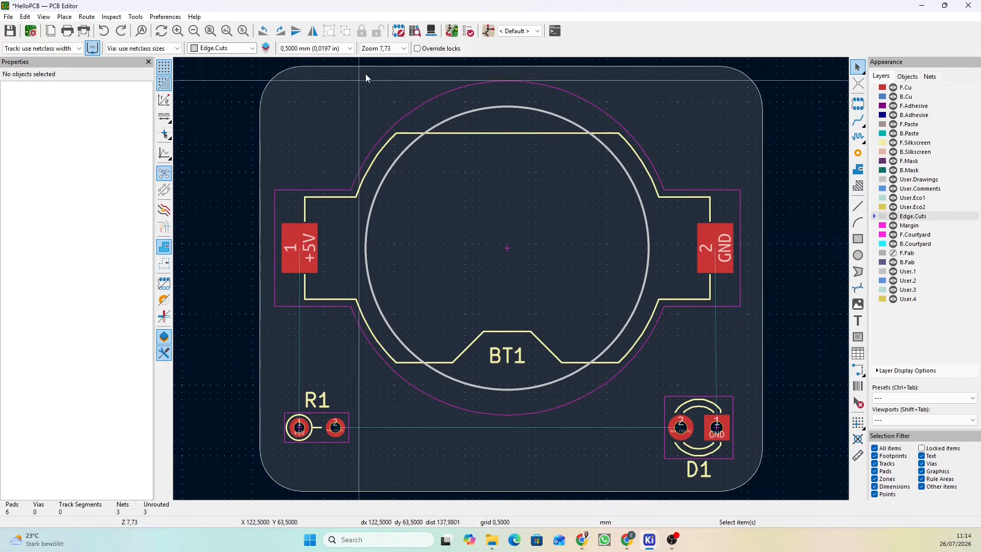
# - Inspect the board's front, back and edges in the 3D viewer, and return to the layout
pyautogui.click(431, 32)
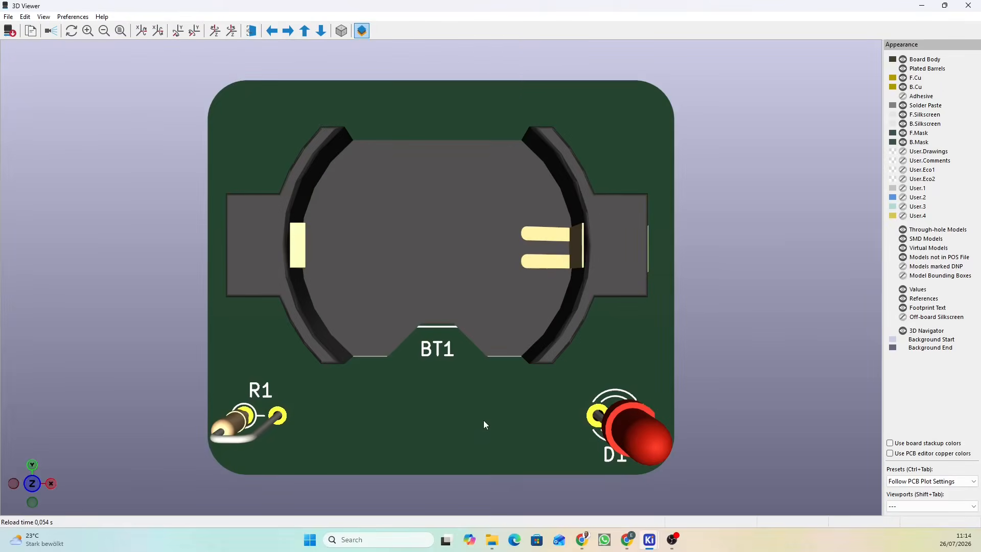
pyautogui.moveTo(483, 420)
pyautogui.mouseDown()
pyautogui.moveTo(482, 355)
pyautogui.moveTo(517, 403)
pyautogui.moveTo(481, 415)
pyautogui.mouseUp()
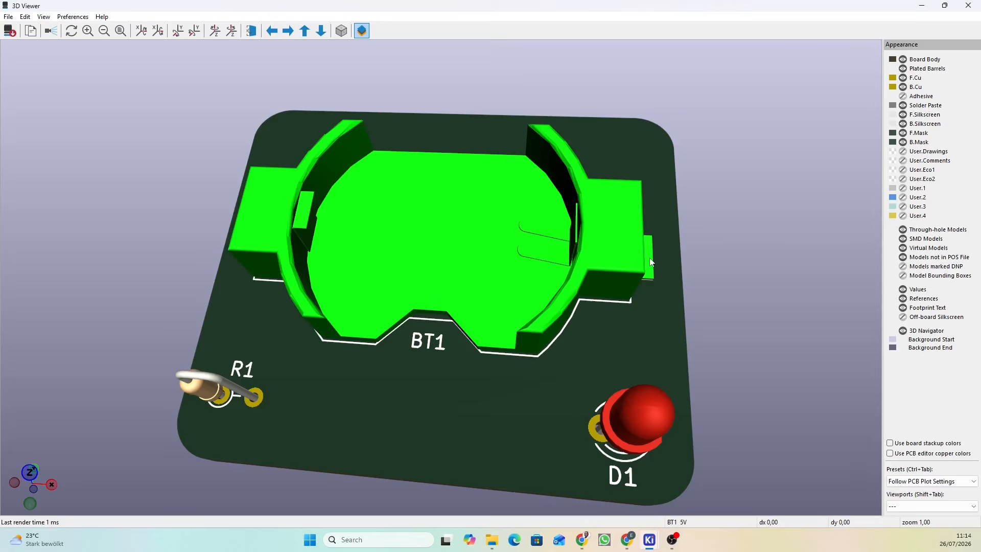
pyautogui.moveTo(449, 382); pyautogui.dragTo(446, 41)
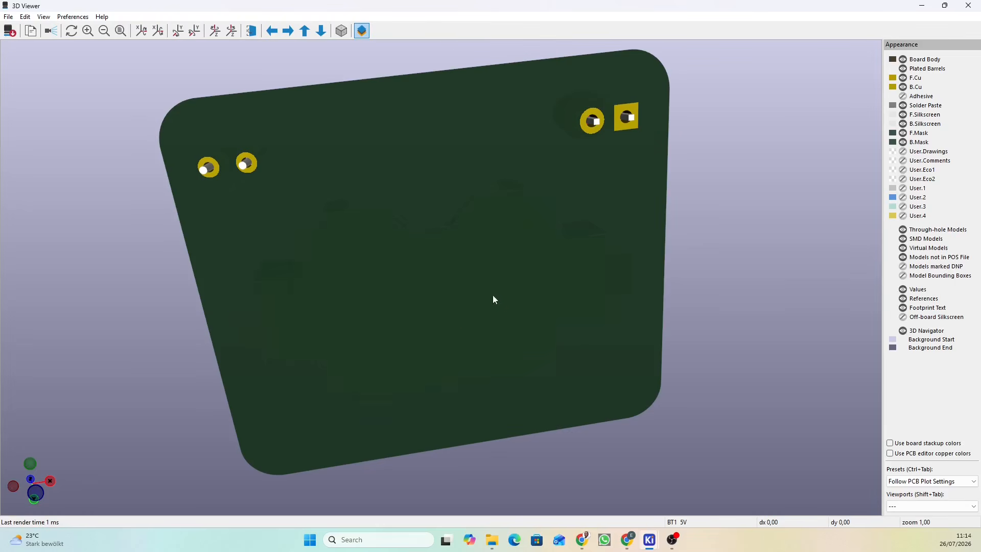
pyautogui.moveTo(493, 298); pyautogui.dragTo(468, 389)
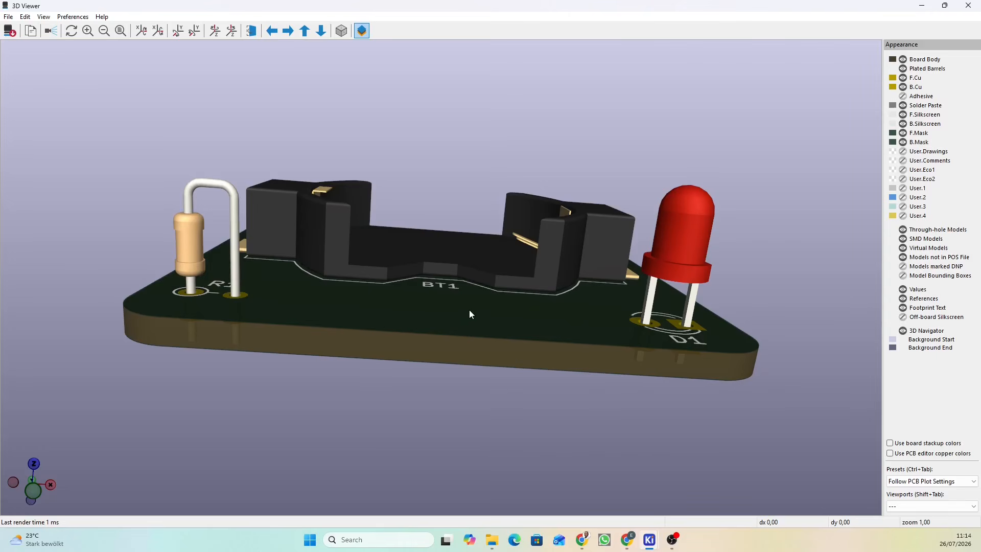
pyautogui.moveTo(469, 310); pyautogui.dragTo(399, 436)
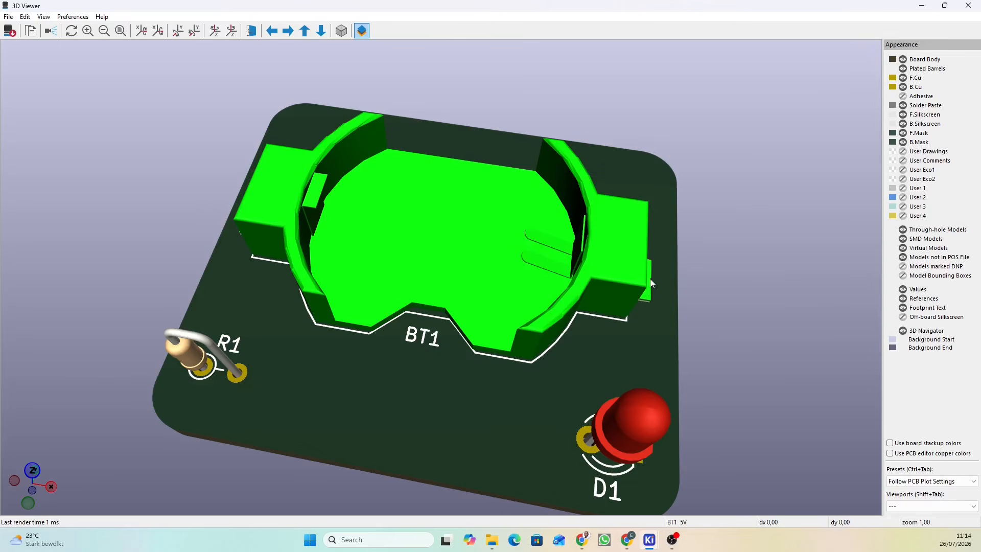
pyautogui.moveTo(234, 261); pyautogui.dragTo(362, 369)
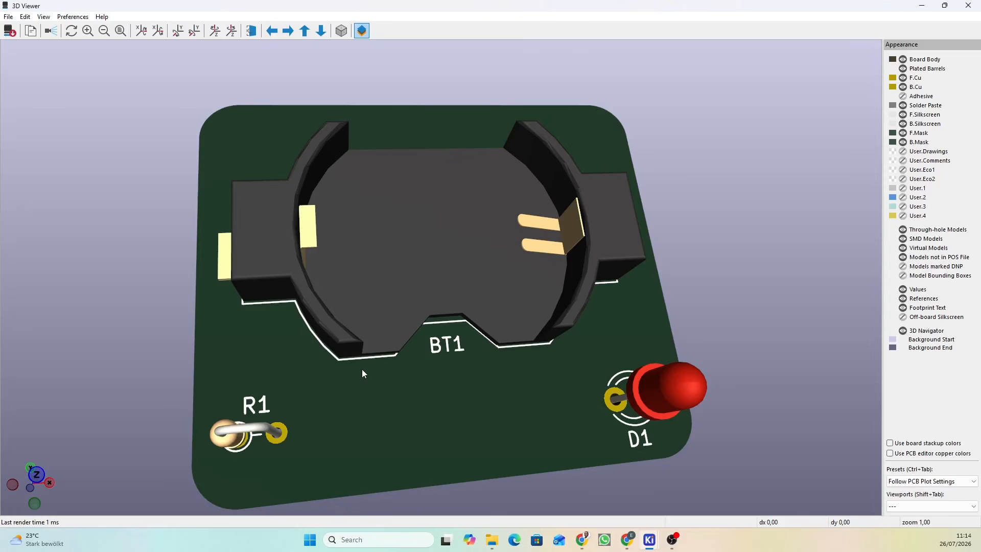
pyautogui.moveTo(425, 392); pyautogui.dragTo(643, 271)
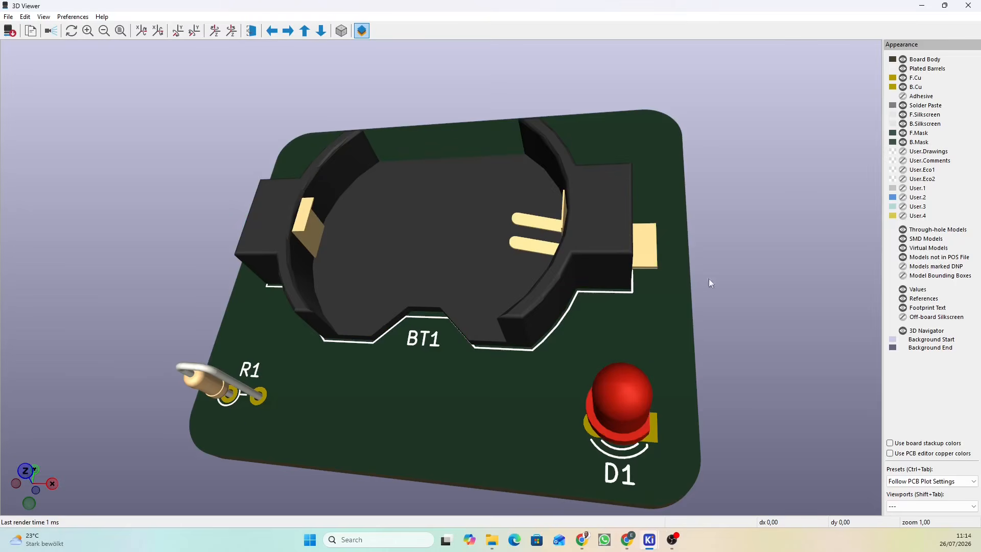
pyautogui.click(968, 6)
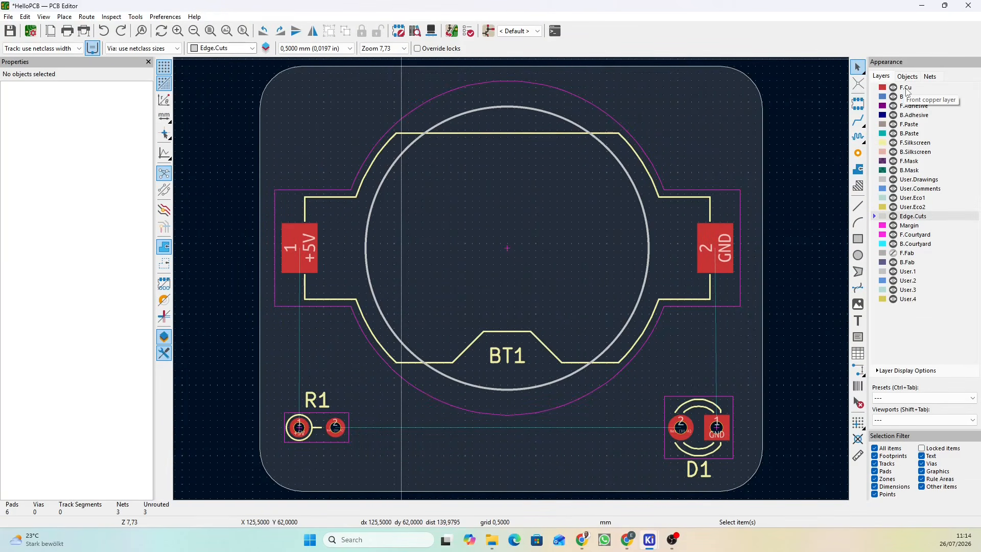
# - Make F.Cu, the front copper layer, the active layer for routing
pyautogui.click(906, 92)
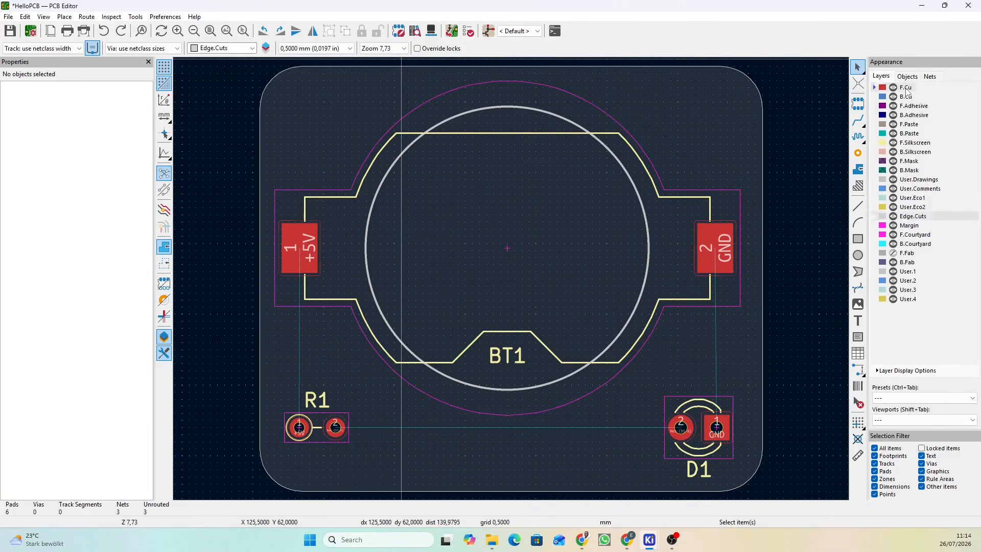
pyautogui.click(250, 53)
pyautogui.click(230, 62)
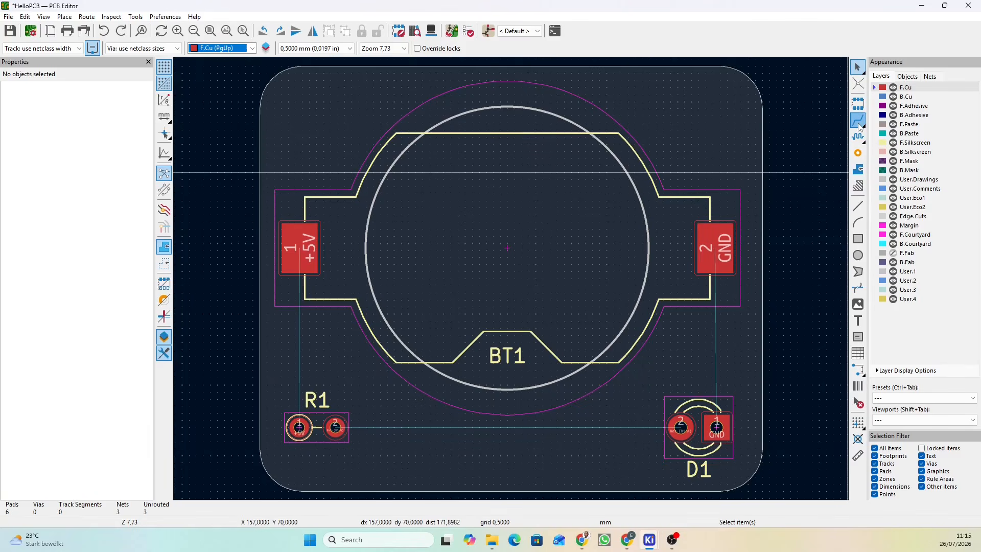
# - Route a single track on F.Cu from BT1's GND pad 2 to D1's pad 1, using the netclass width
pyautogui.click(859, 124)
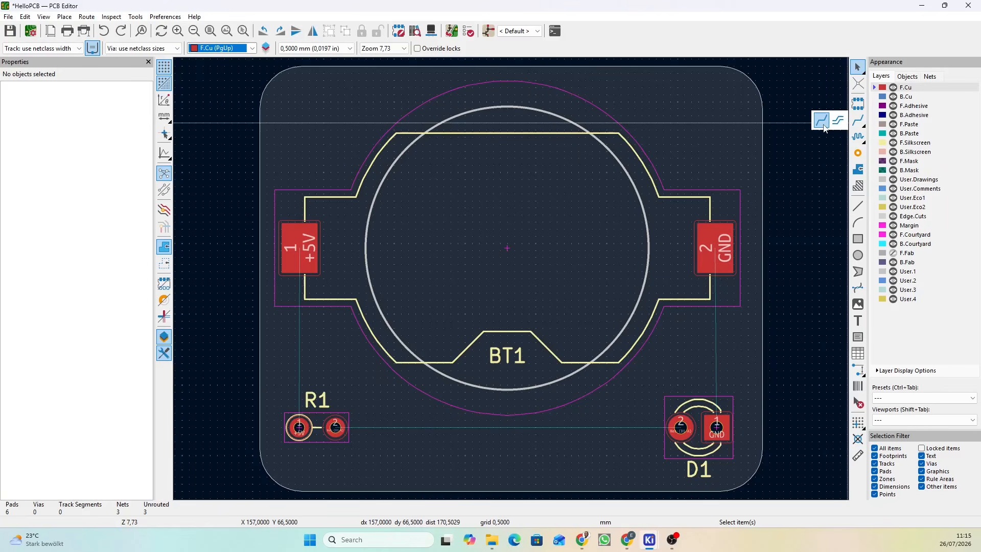
pyautogui.click(822, 121)
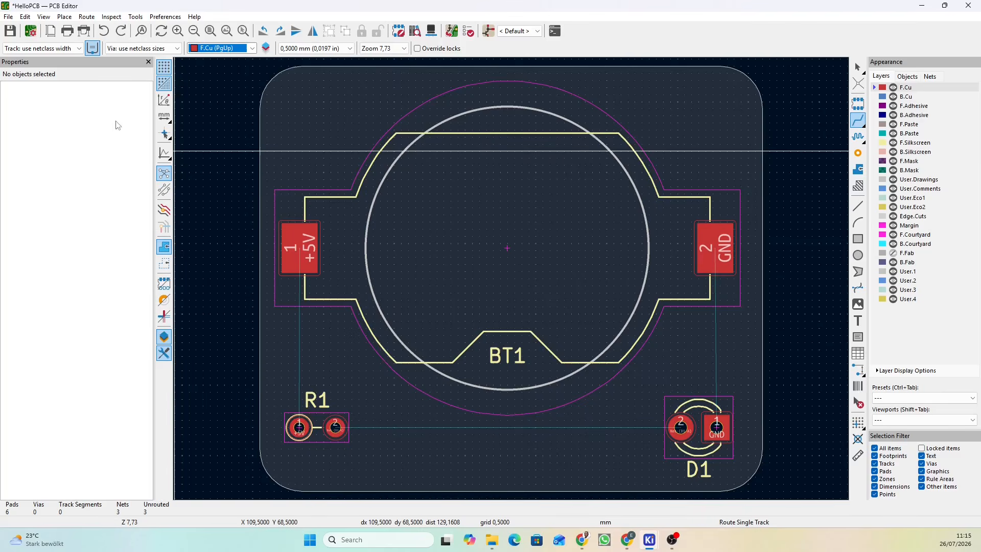
pyautogui.click(74, 48)
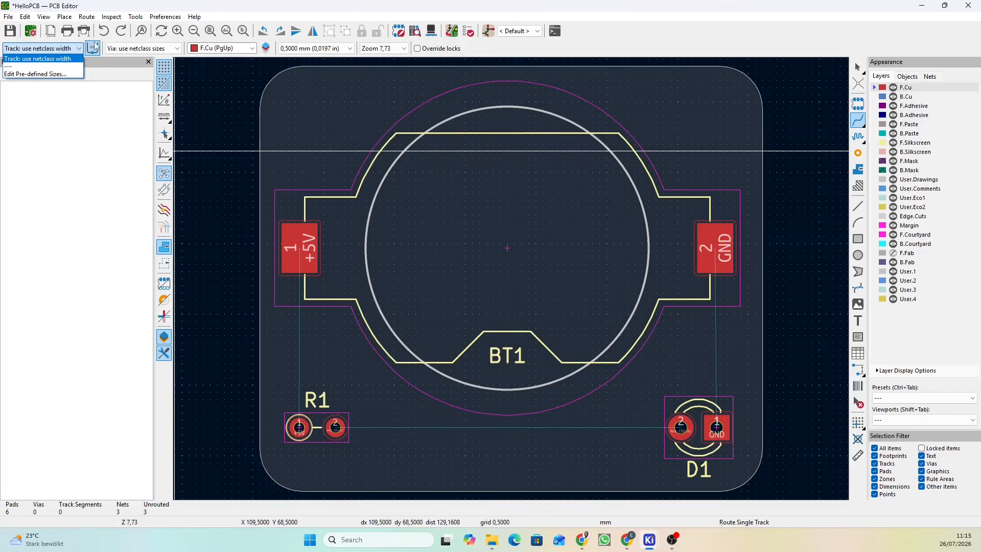
pyautogui.click(141, 4)
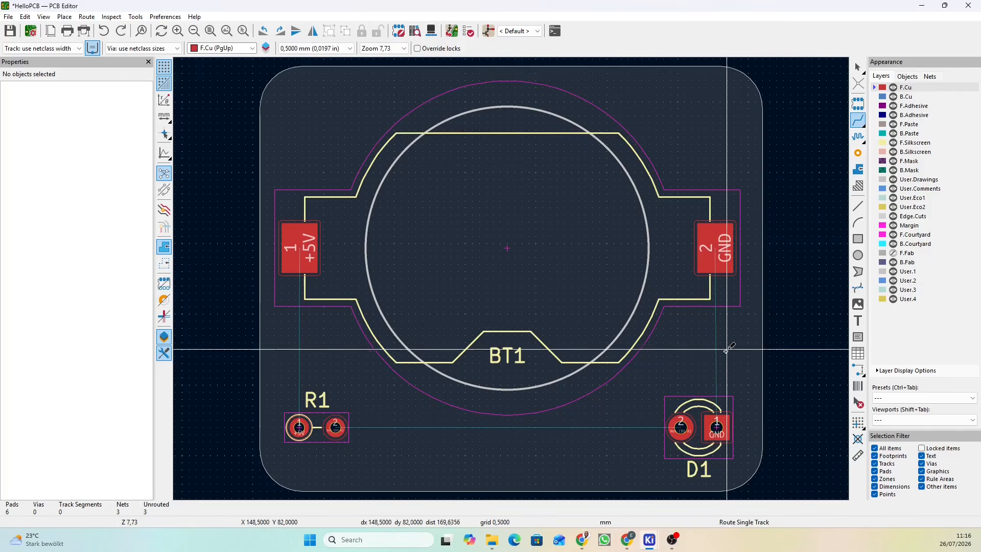
pyautogui.click(715, 243)
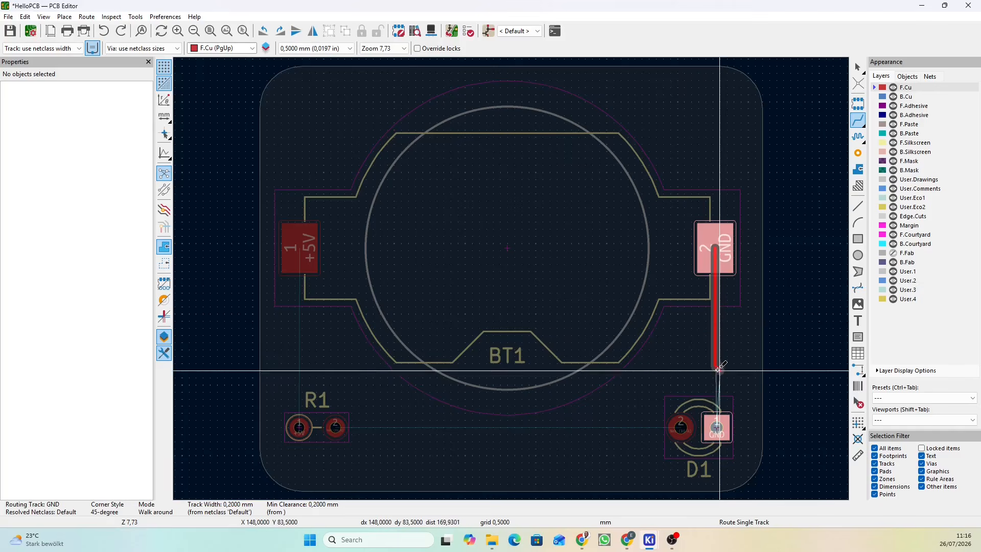
pyautogui.click(717, 428)
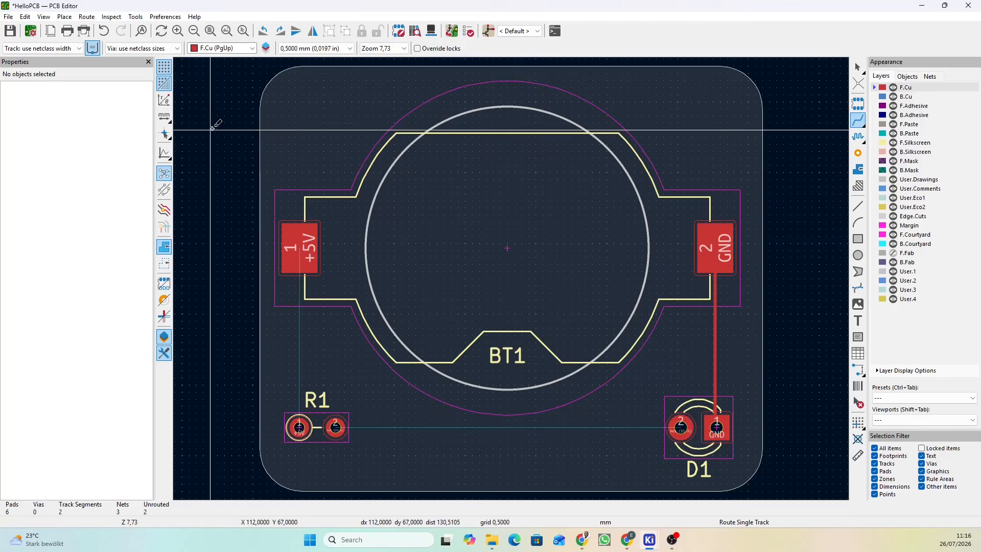
# - Route F.Cu tracks from D1 pad 2 to R1 pad 2 and from R1 pad 1 to BT1's +5V pad, and save the board
pyautogui.click(164, 134)
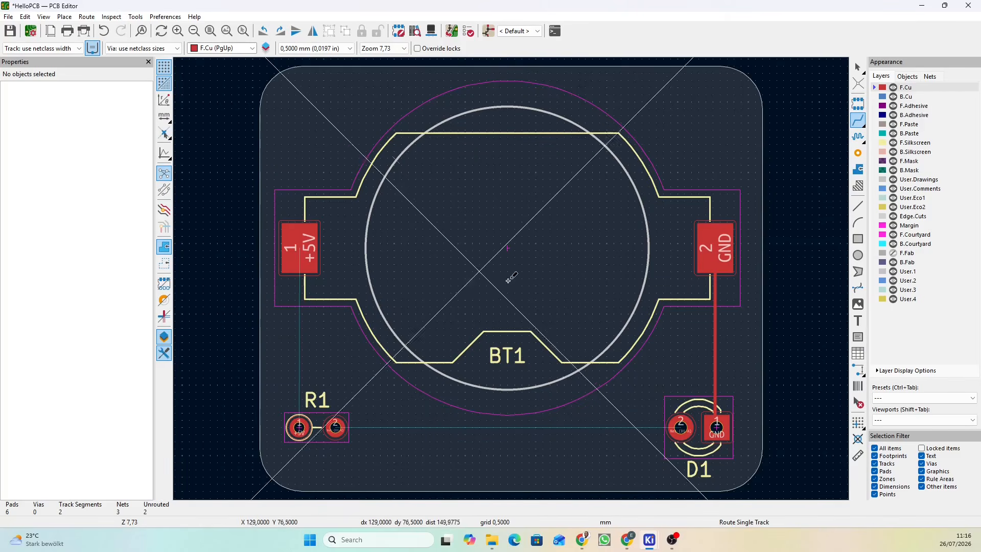
pyautogui.click(164, 134)
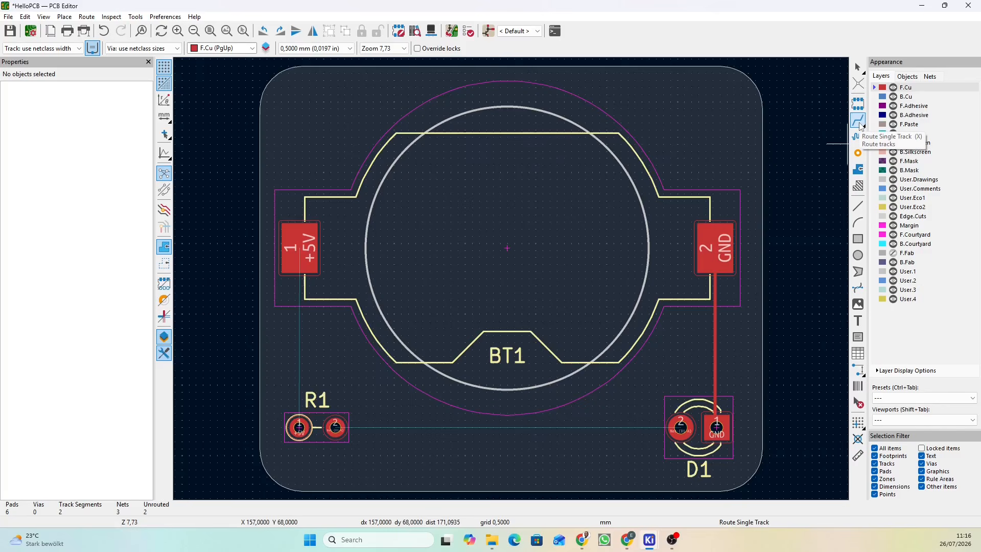
pyautogui.click(682, 427)
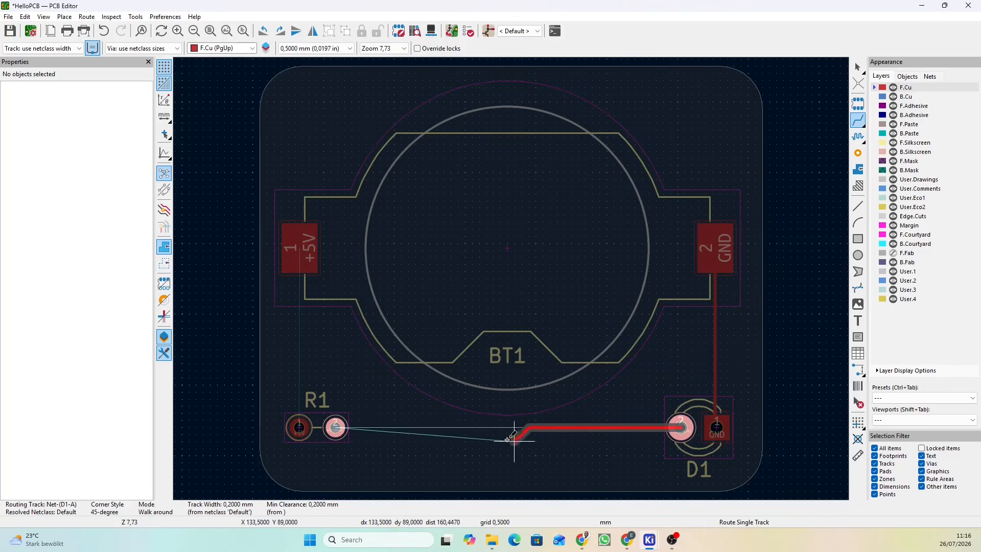
pyautogui.click(336, 427)
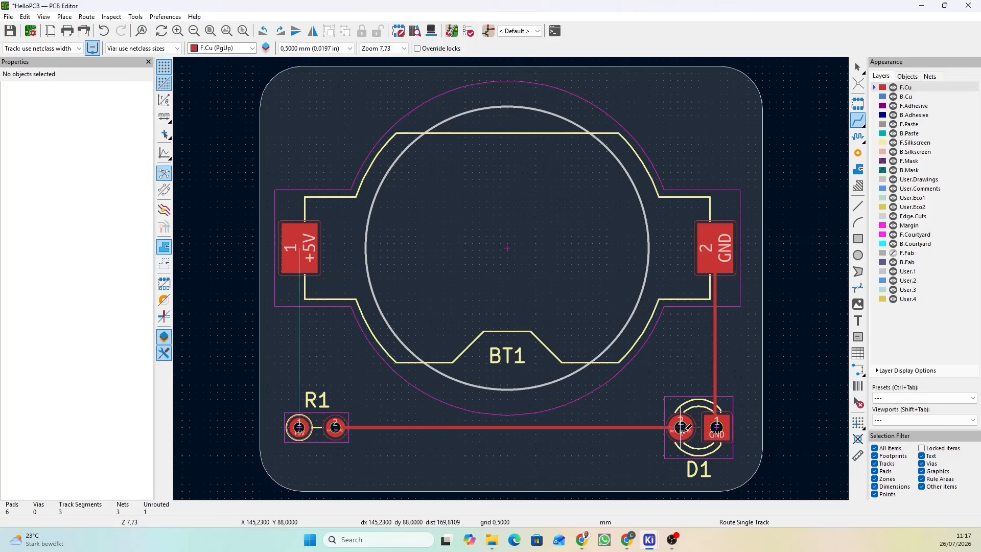
pyautogui.click(299, 427)
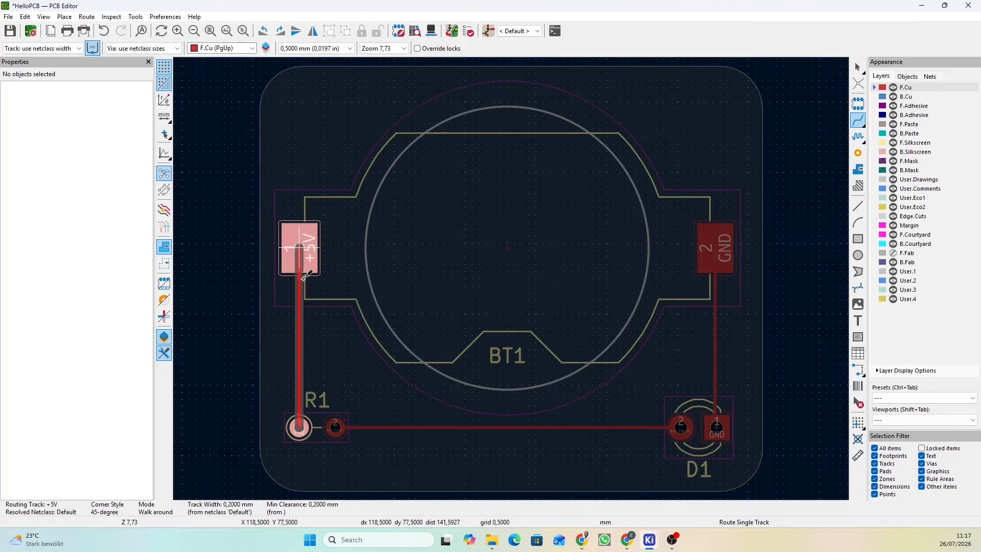
pyautogui.click(310, 245)
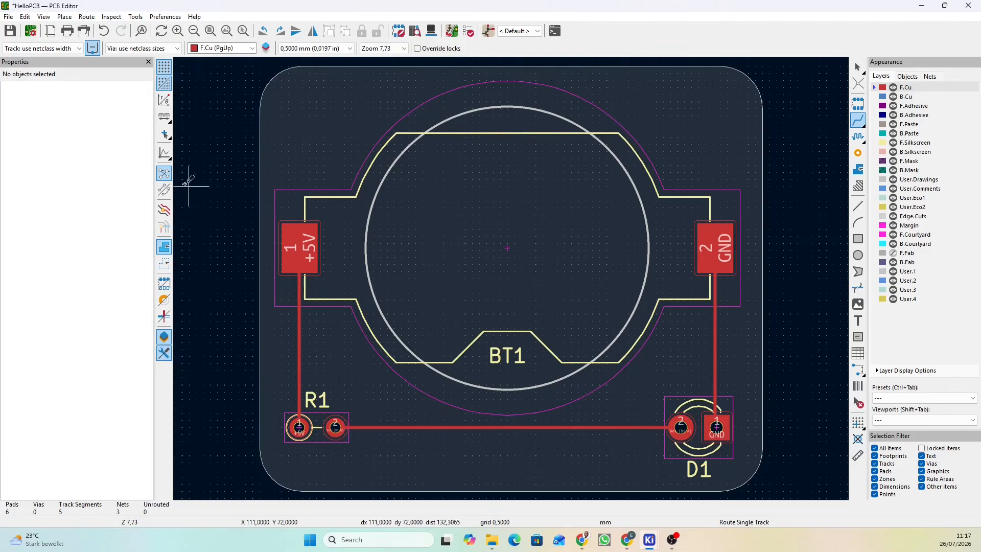
pyautogui.click(11, 31)
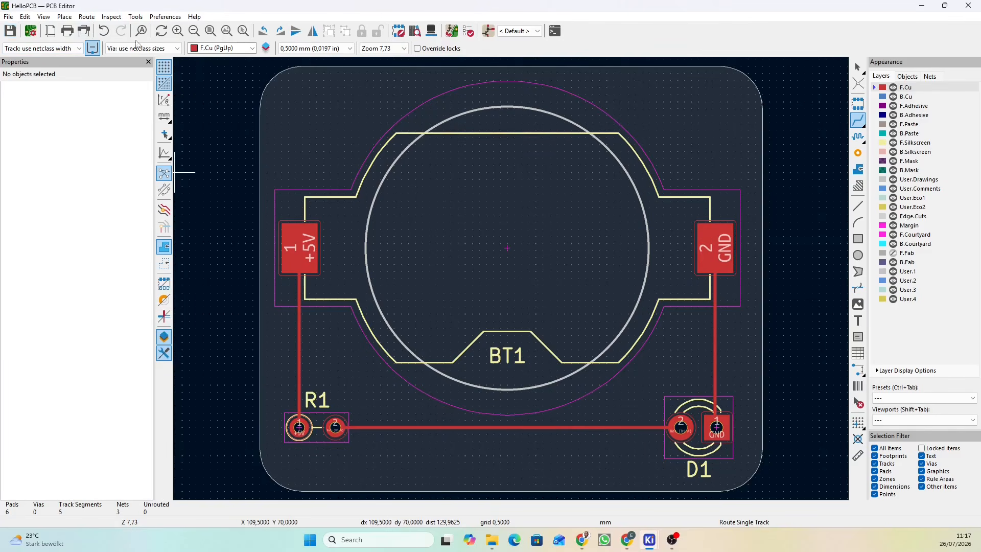
# - Inspect the routed board's tracks, components, front and back in the 3D viewer
pyautogui.click(432, 32)
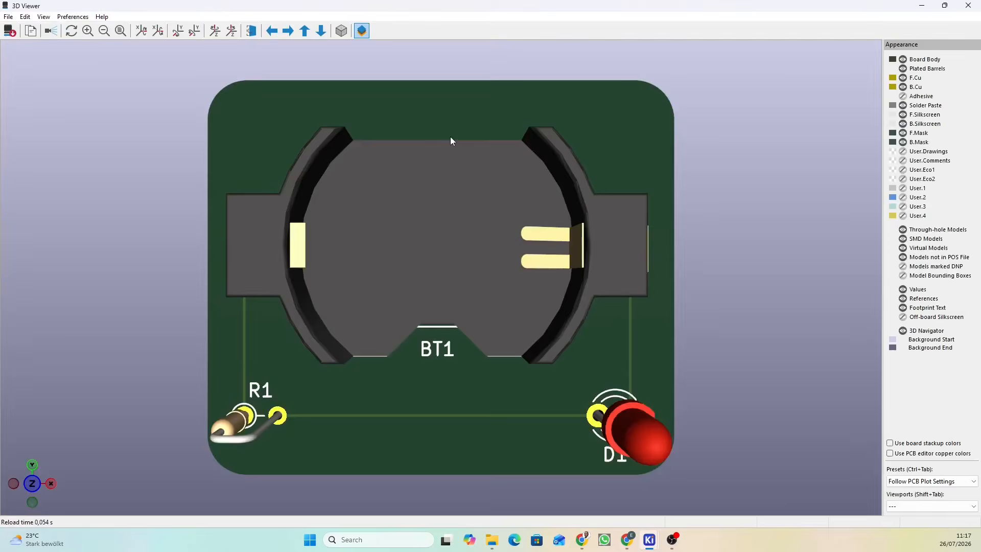
pyautogui.moveTo(450, 466); pyautogui.dragTo(455, 404)
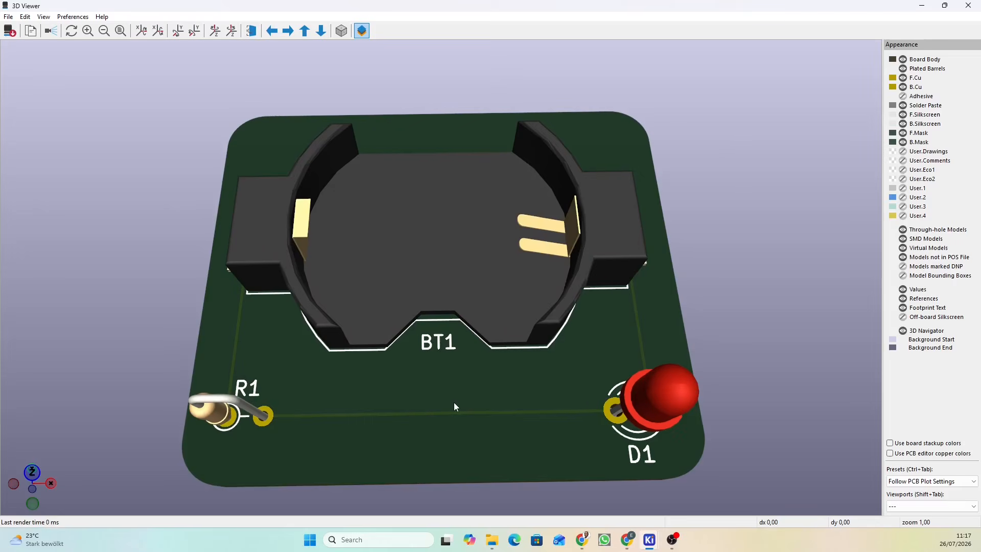
pyautogui.moveTo(587, 345); pyautogui.dragTo(597, 374)
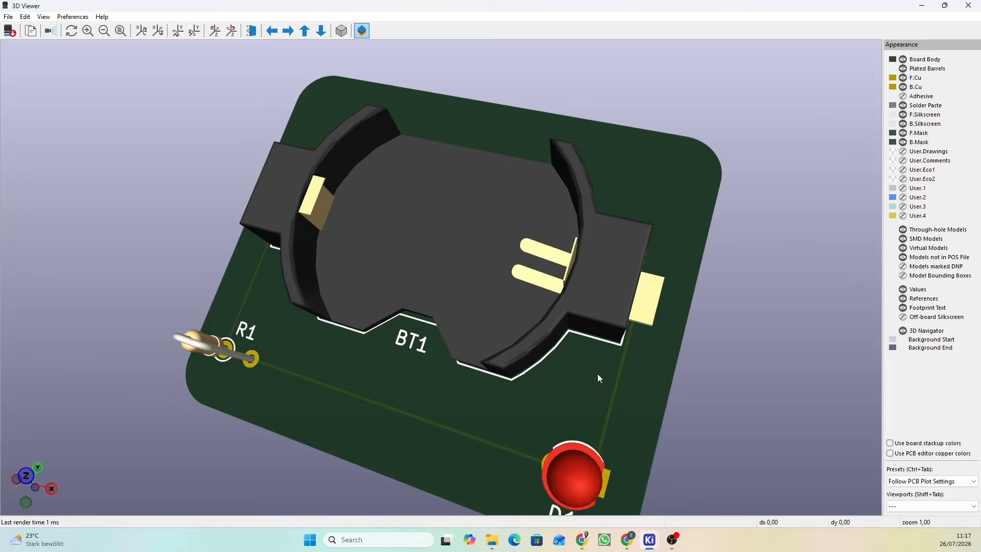
pyautogui.moveTo(614, 453); pyautogui.dragTo(600, 362)
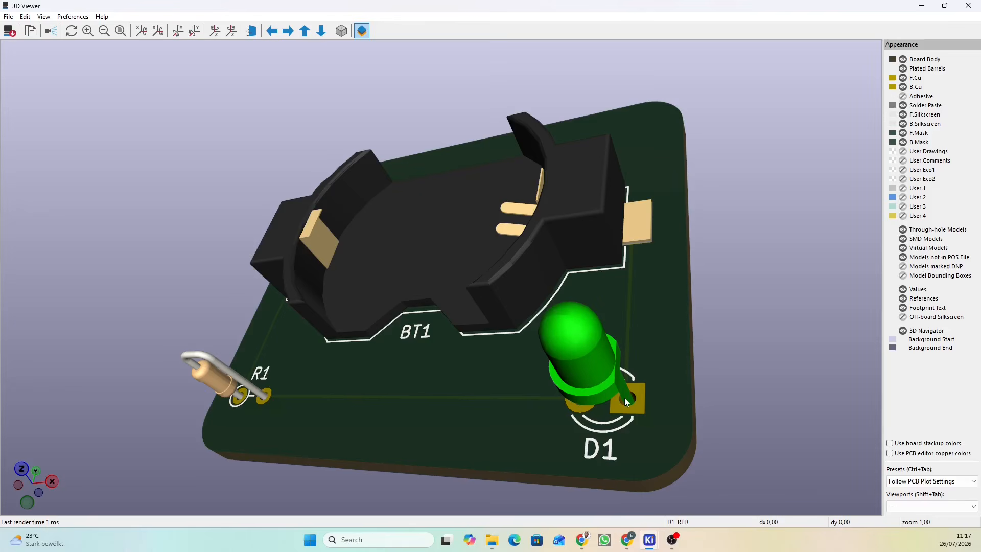
pyautogui.moveTo(499, 443); pyautogui.dragTo(642, 281)
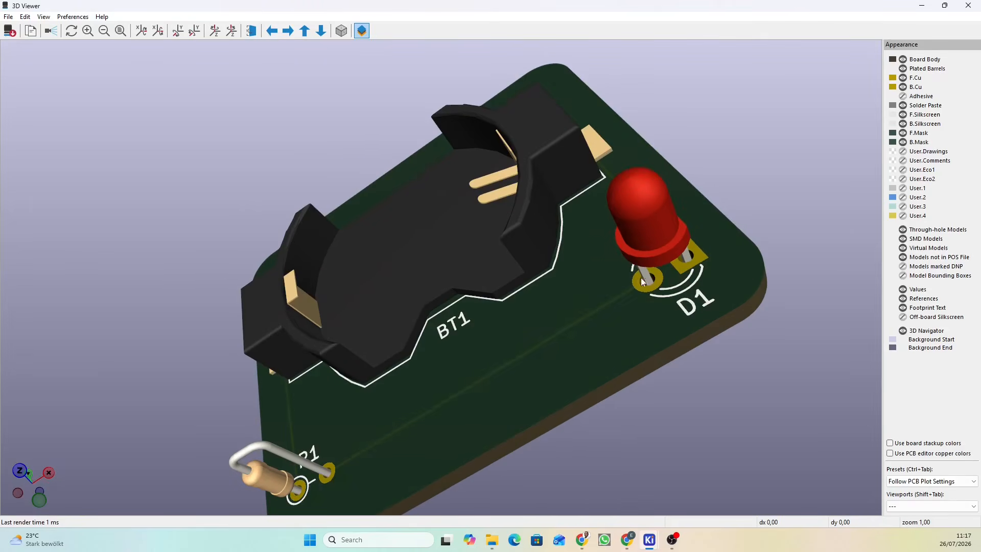
pyautogui.moveTo(577, 223); pyautogui.dragTo(664, 376)
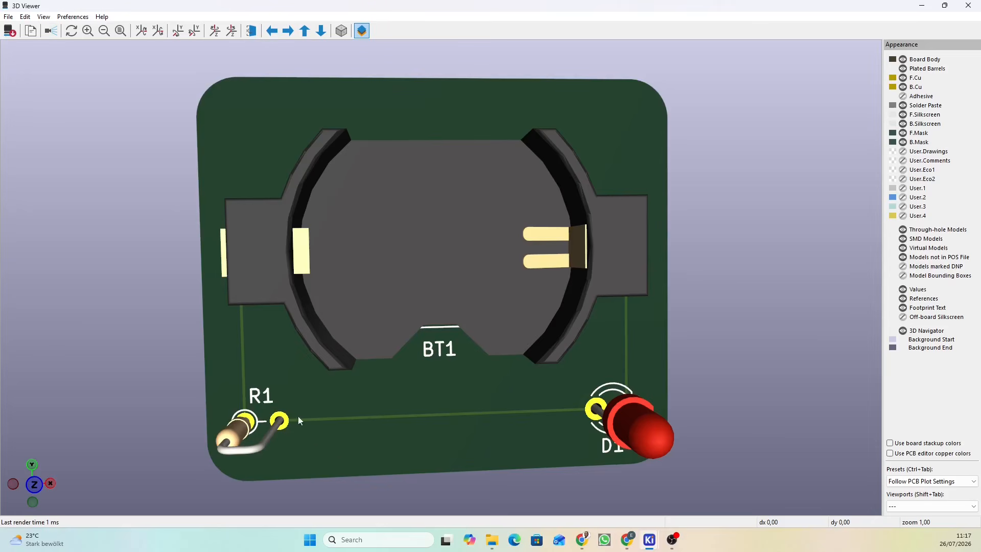
pyautogui.moveTo(300, 421); pyautogui.dragTo(612, 39)
pyautogui.moveTo(516, 252); pyautogui.dragTo(607, 157)
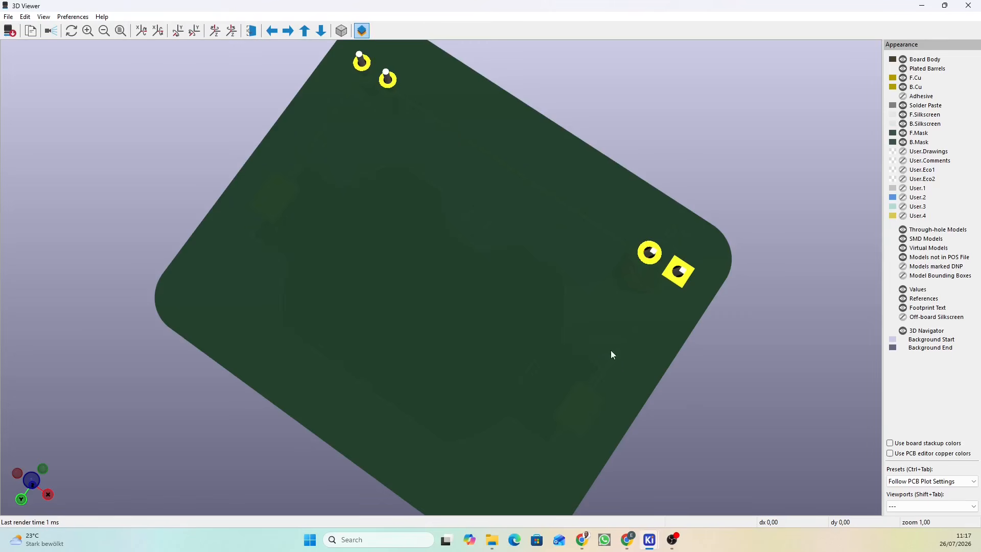
pyautogui.moveTo(579, 97); pyautogui.dragTo(420, 290)
pyautogui.moveTo(533, 100); pyautogui.dragTo(459, 212)
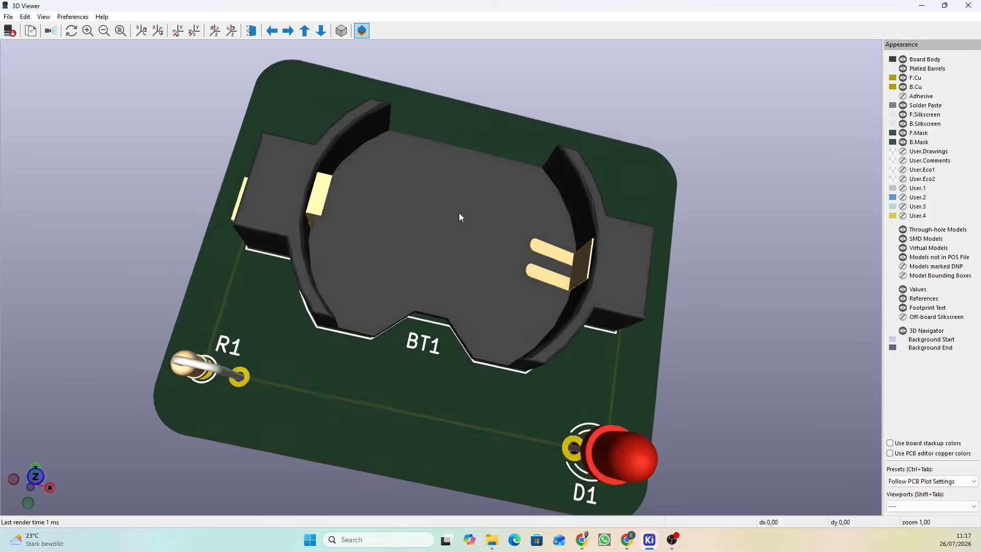
pyautogui.moveTo(725, 376); pyautogui.dragTo(738, 299)
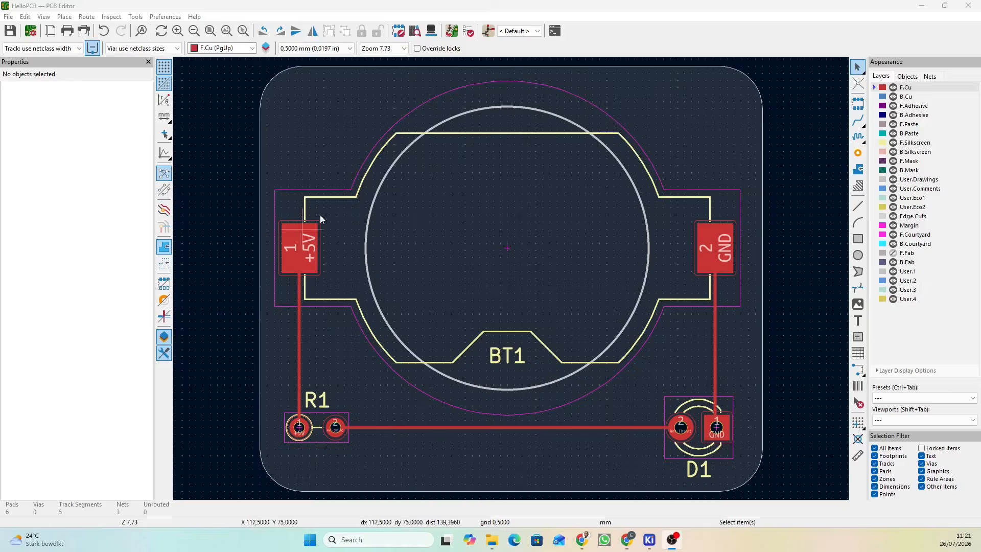
pyautogui.click(430, 30)
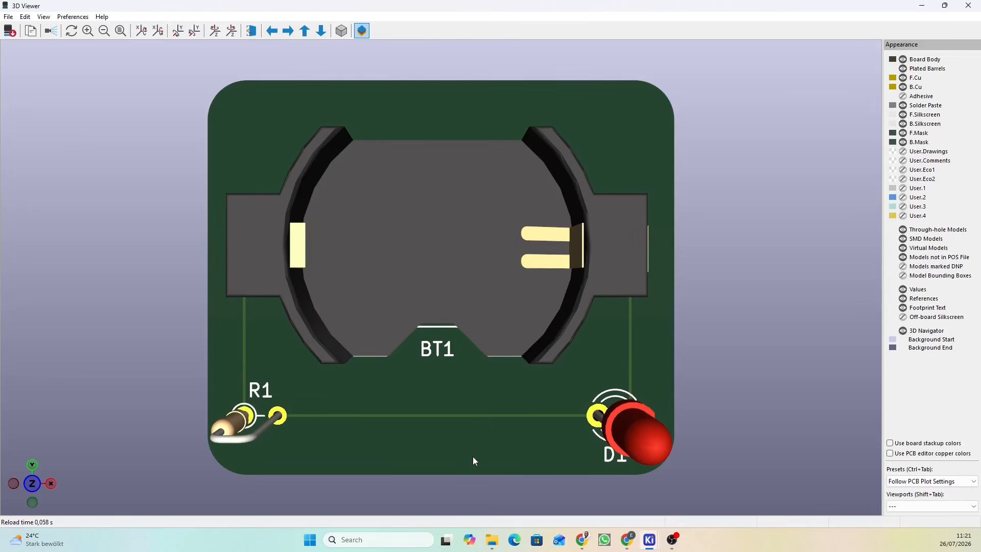
pyautogui.moveTo(458, 458)
pyautogui.mouseDown()
pyautogui.moveTo(467, 421)
pyautogui.moveTo(464, 451)
pyautogui.mouseUp()
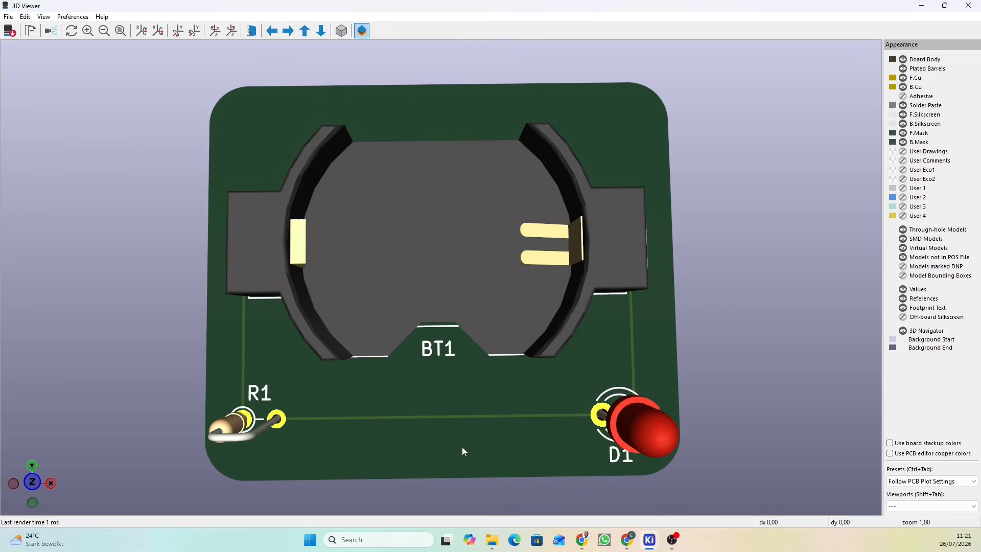
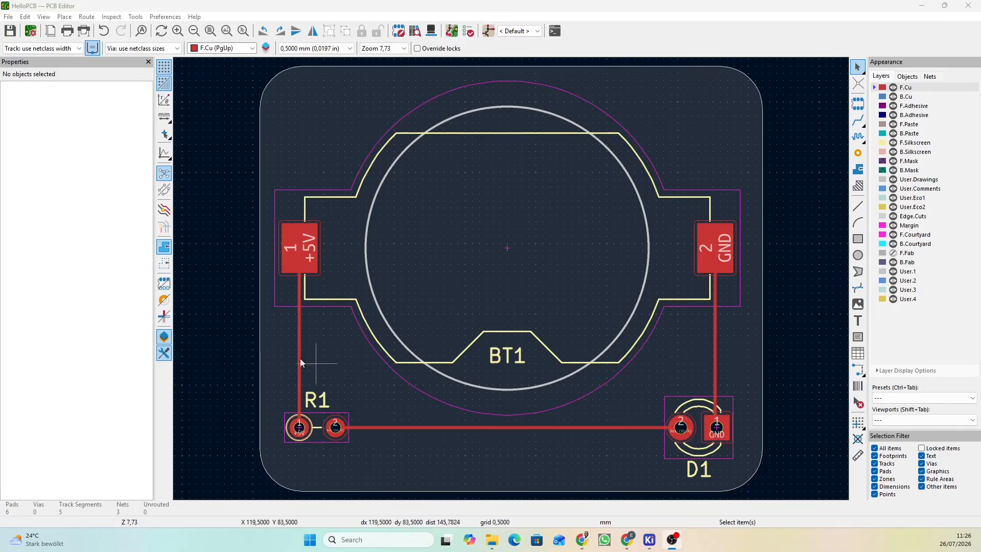
# - Delete all unlocked tracks and vias on all layers with Global Deletions
pyautogui.click(25, 17)
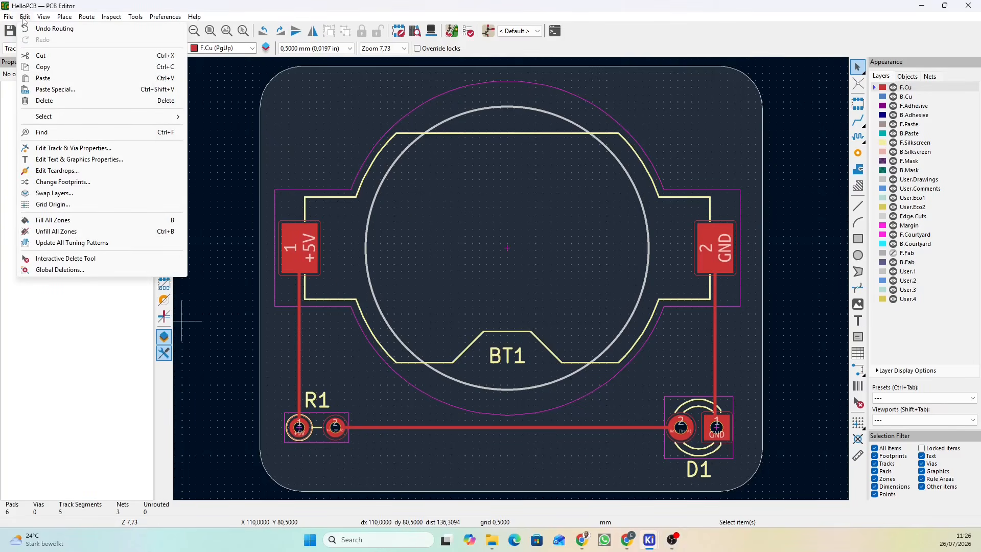
pyautogui.click(66, 274)
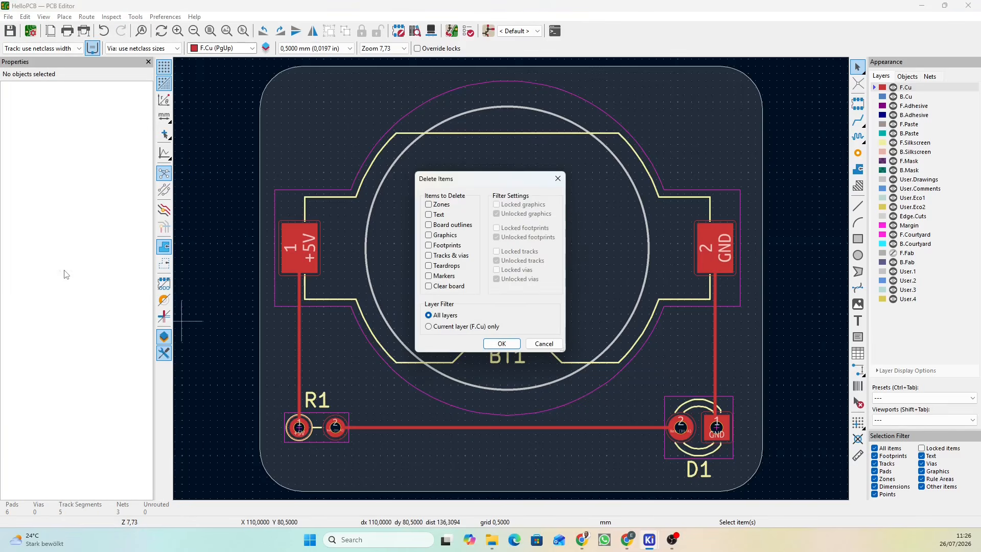
pyautogui.click(428, 257)
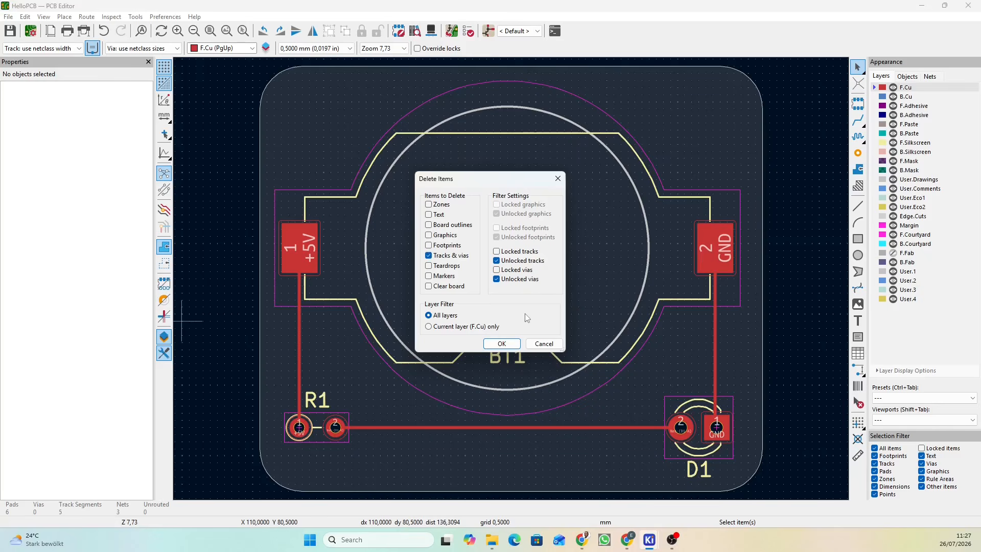
pyautogui.click(502, 343)
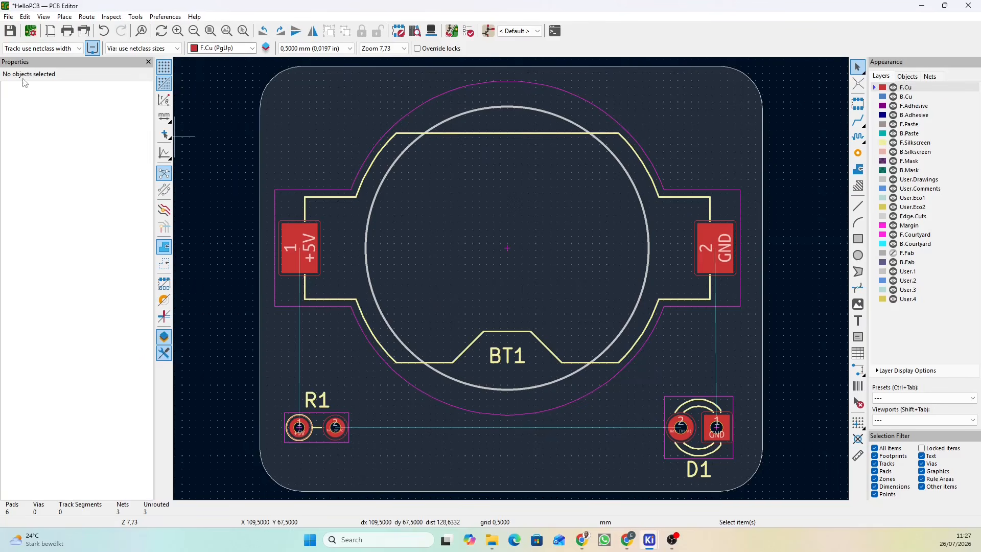
# - Save the board and check its unrouted layout in the 3D viewer
pyautogui.click(10, 30)
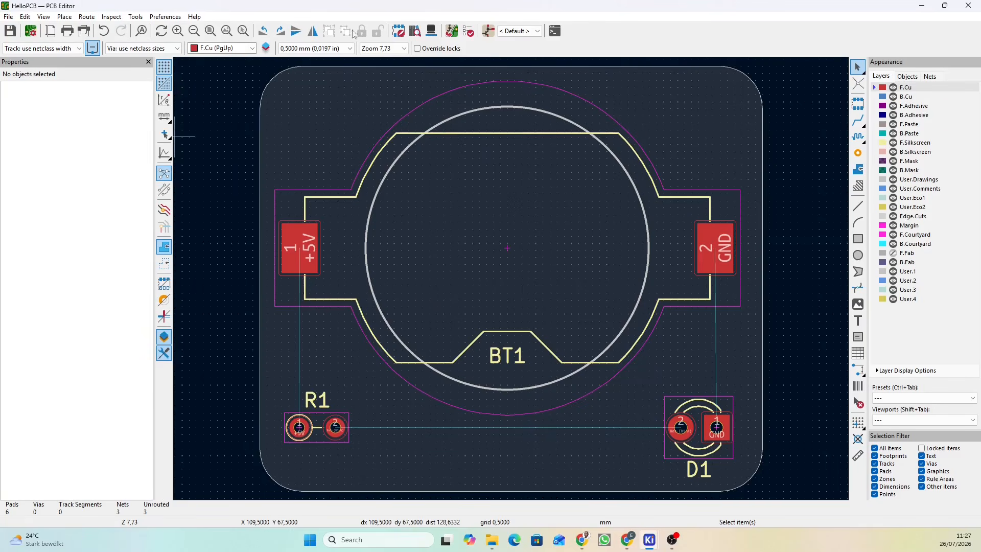
pyautogui.click(430, 31)
pyautogui.moveTo(490, 425)
pyautogui.mouseDown()
pyautogui.moveTo(497, 351)
pyautogui.moveTo(498, 412)
pyautogui.mouseUp()
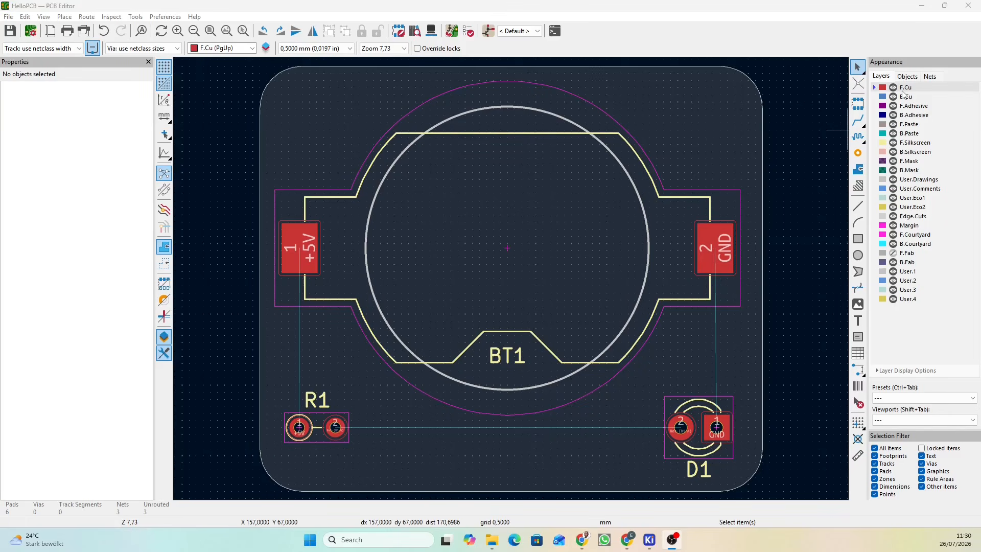
# - Start a filled zone just outside the board's upper-left corner on F.Cu, assigned to net GND with thermal relief pad connections
pyautogui.click(856, 172)
pyautogui.scroll(-1, 378, 148)
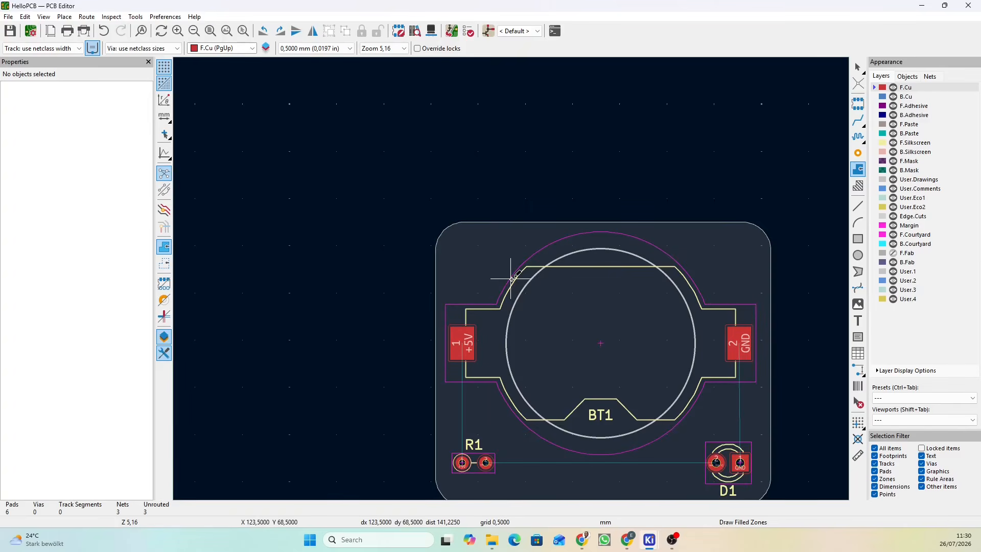
pyautogui.scroll(-1, 596, 322)
pyautogui.moveTo(556, 266); pyautogui.dragTo(506, 230, button='middle')
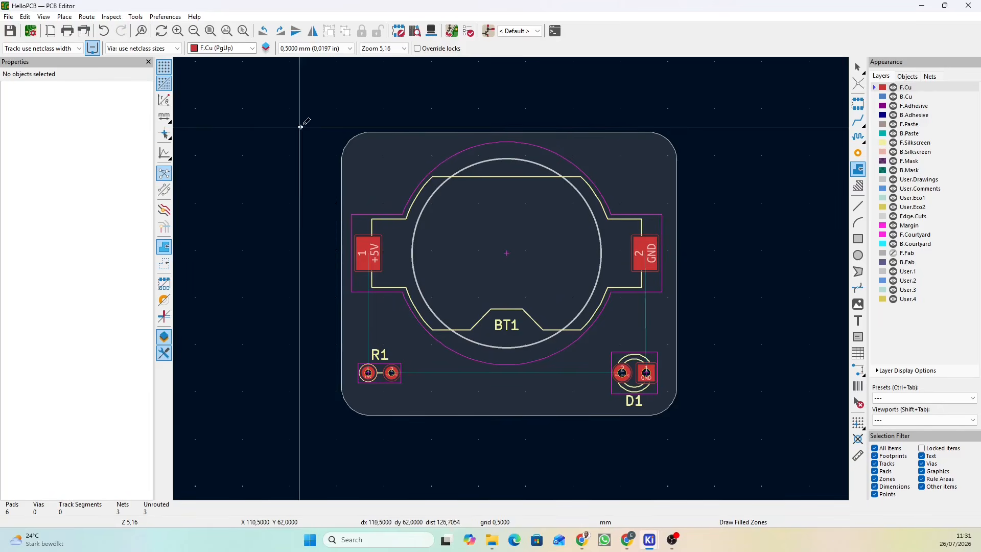
pyautogui.click(337, 127)
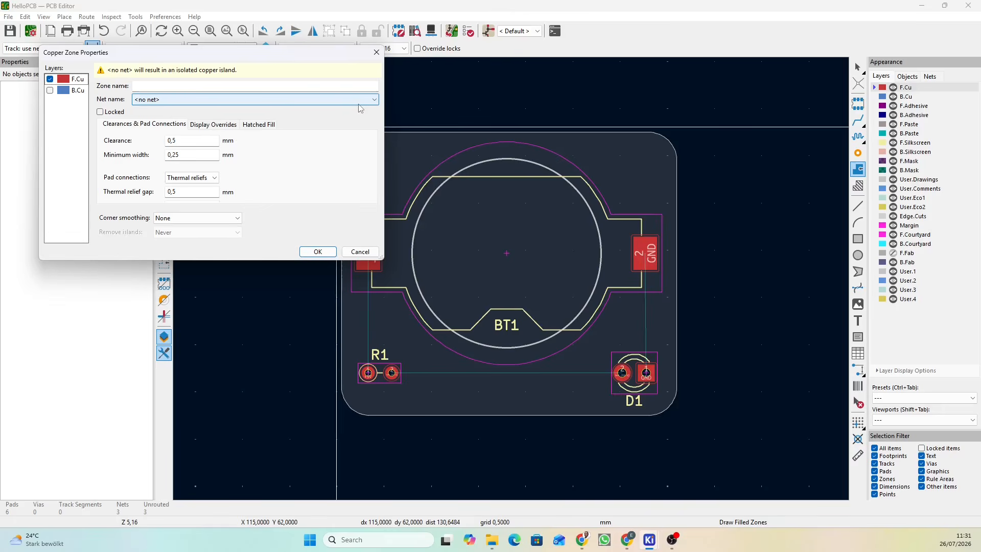
pyautogui.click(375, 101)
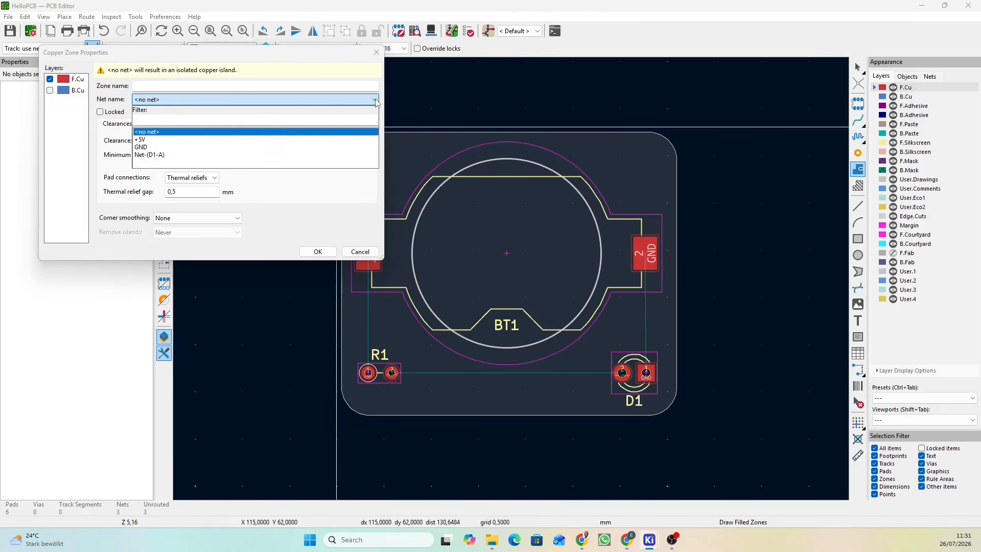
pyautogui.click(315, 148)
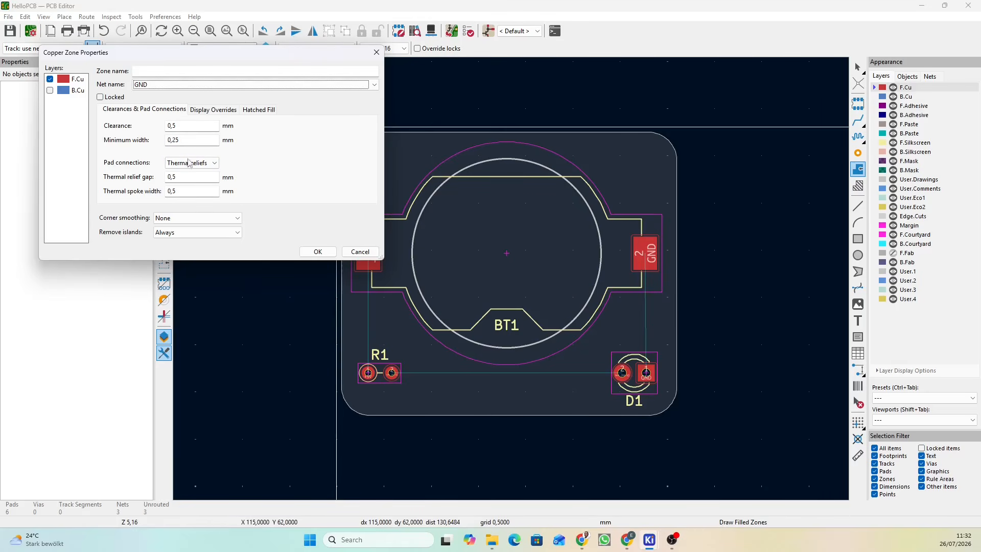
pyautogui.click(212, 164)
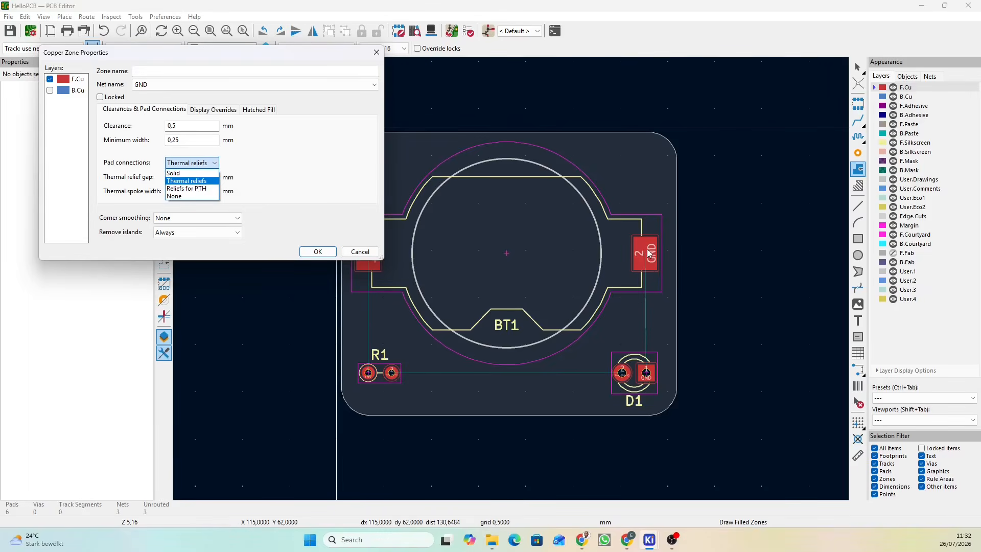
pyautogui.click(178, 182)
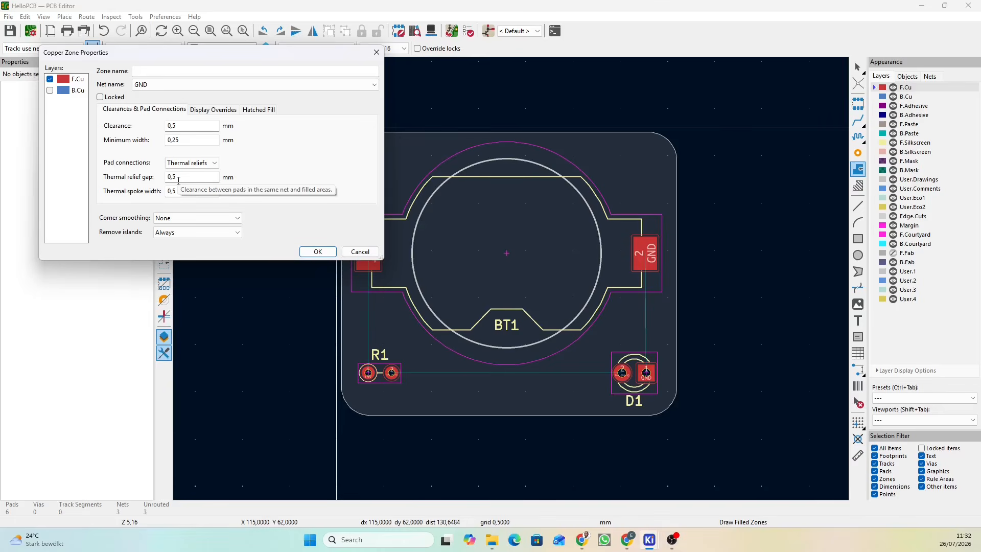
pyautogui.click(315, 252)
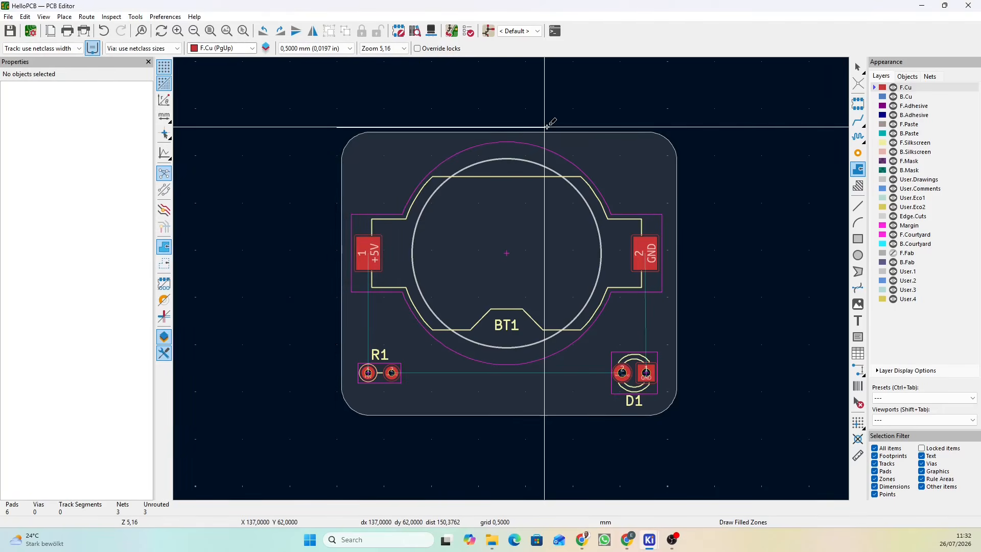
# - Outline the GND zone as a rectangle slightly larger than the board edge and close it at its starting corner
pyautogui.click(681, 128)
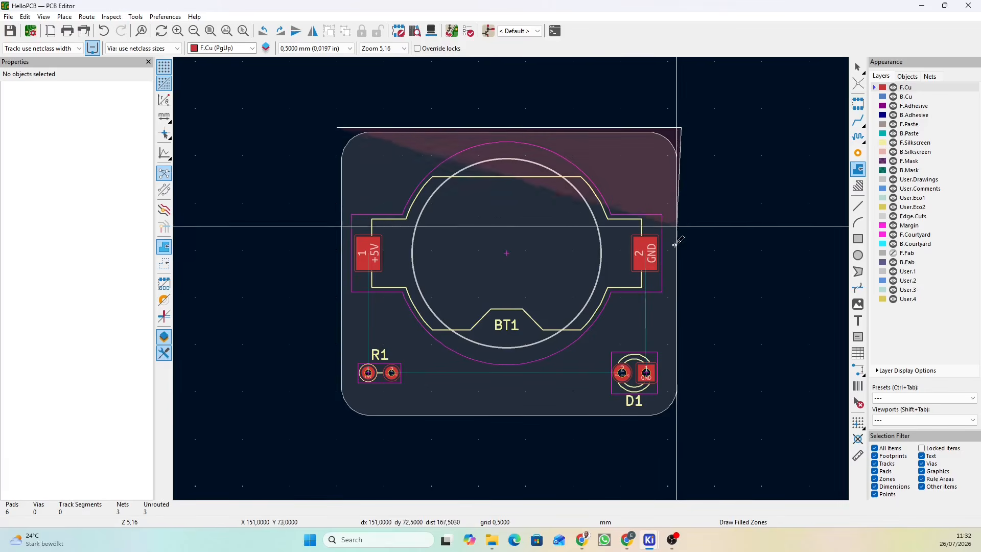
pyautogui.click(682, 419)
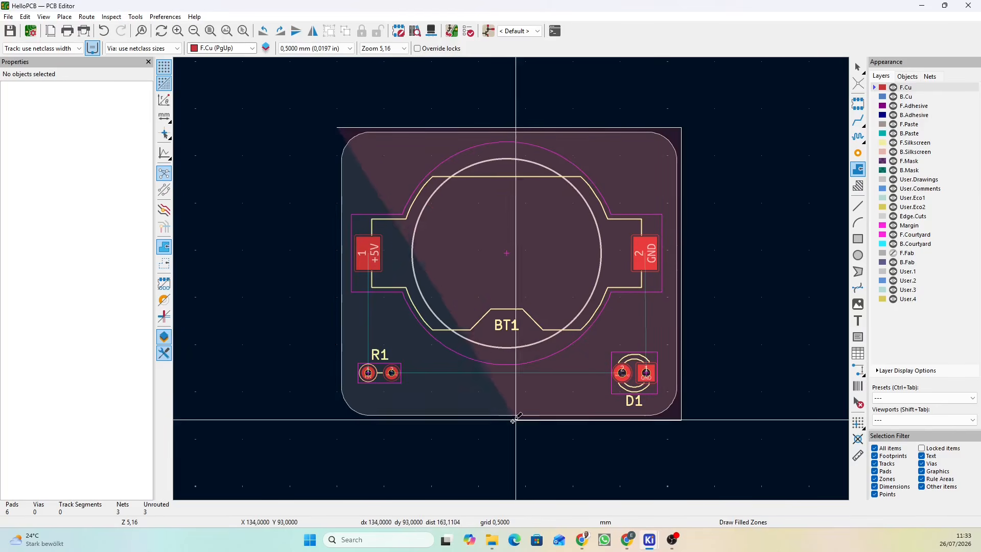
pyautogui.click(336, 419)
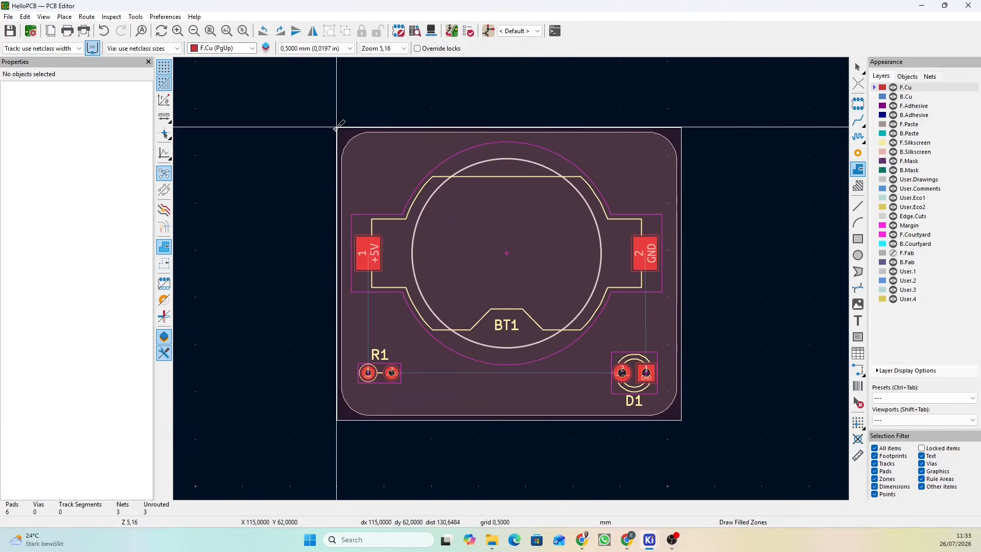
pyautogui.scroll(12, 336, 129)
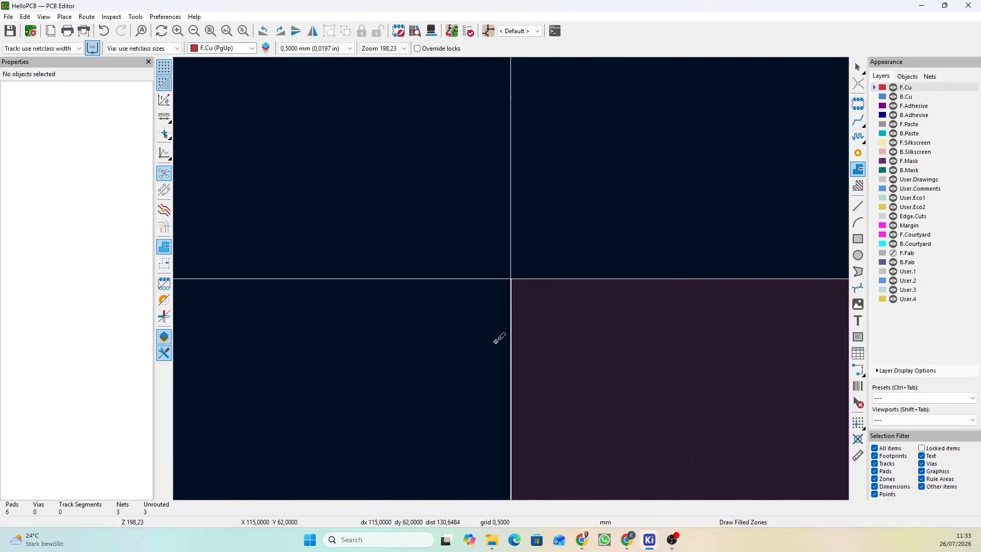
pyautogui.click(511, 279)
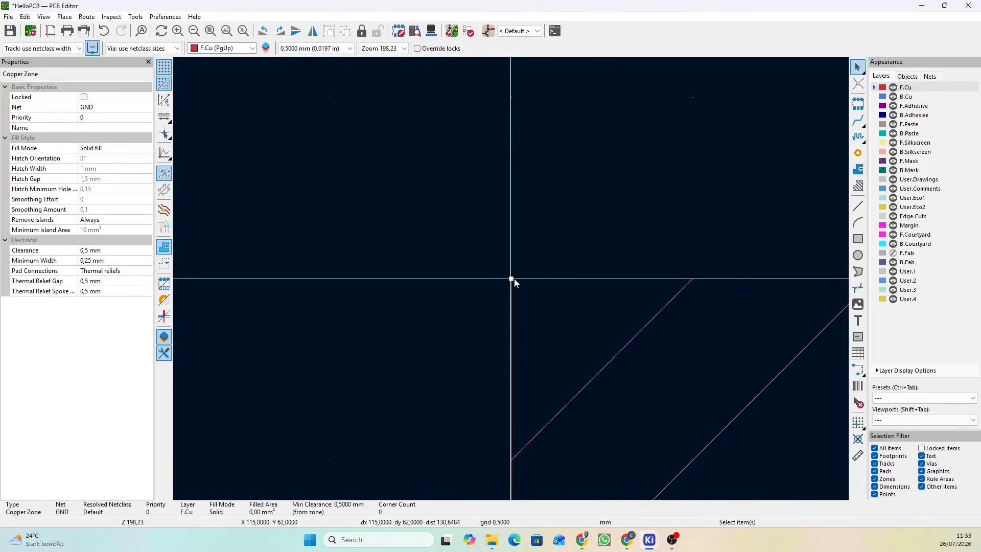
# - Fill the GND zone across the whole board with copper and save the board
pyautogui.scroll(-5, 513, 281)
pyautogui.scroll(-2, 530, 293)
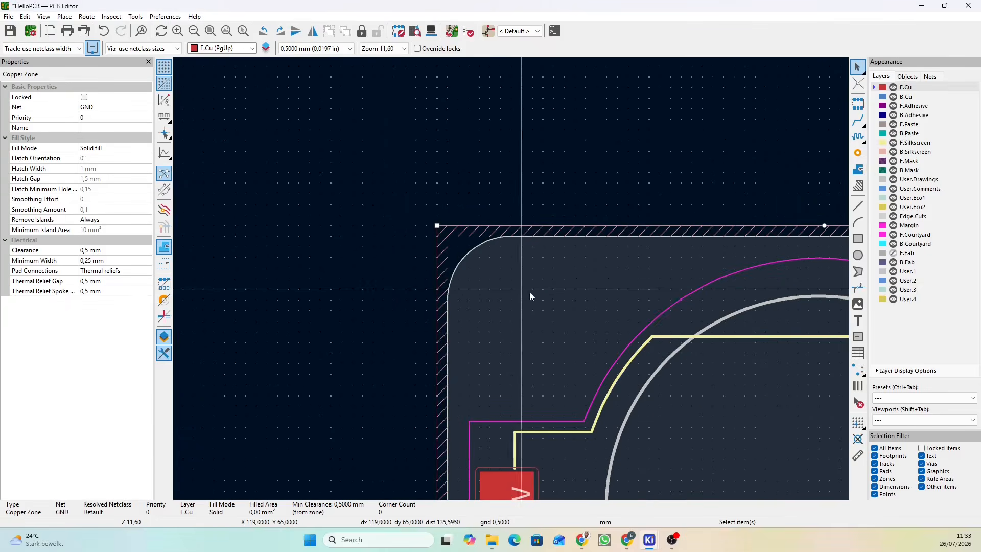
pyautogui.click(210, 30)
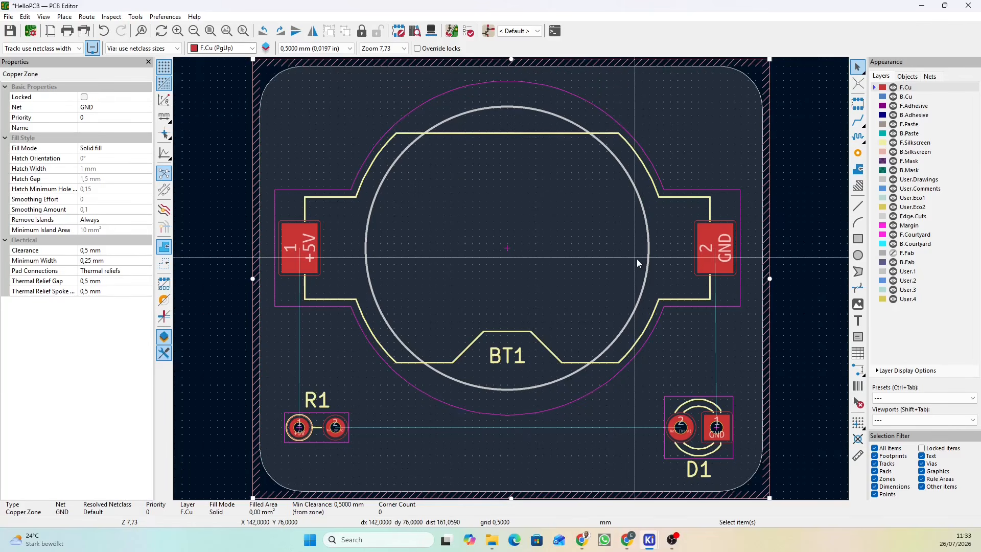
pyautogui.press('b')
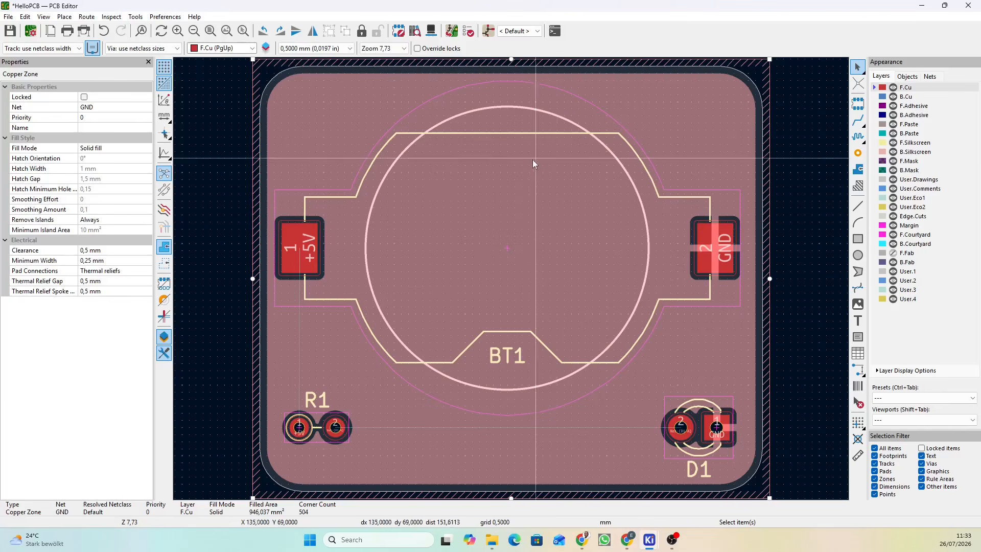
pyautogui.click(10, 32)
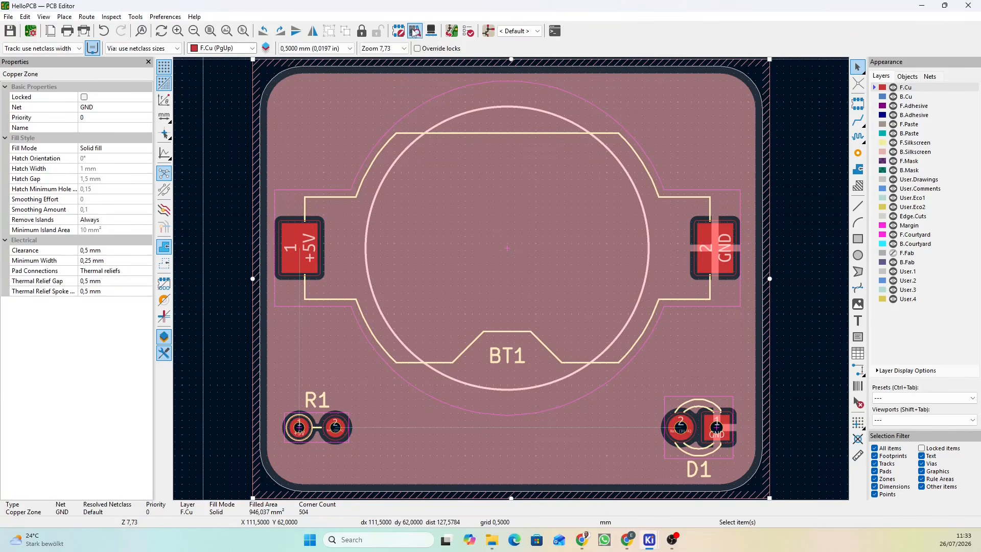
# - Inspect the GND copper fill and its thermal reliefs around the BT1, D1 and R1 pads in the 3D viewer
pyautogui.click(431, 31)
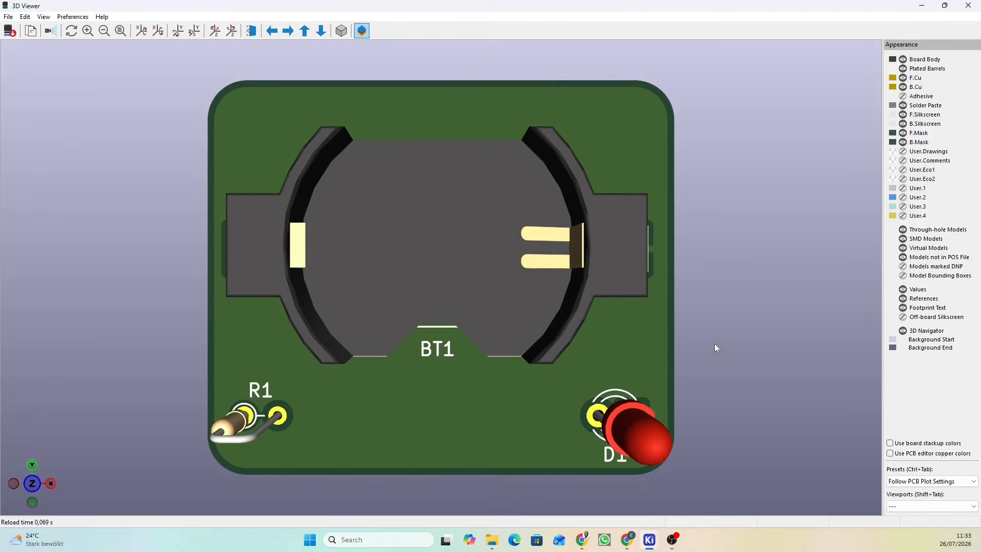
pyautogui.moveTo(715, 344); pyautogui.dragTo(749, 293)
pyautogui.moveTo(424, 487); pyautogui.dragTo(345, 426)
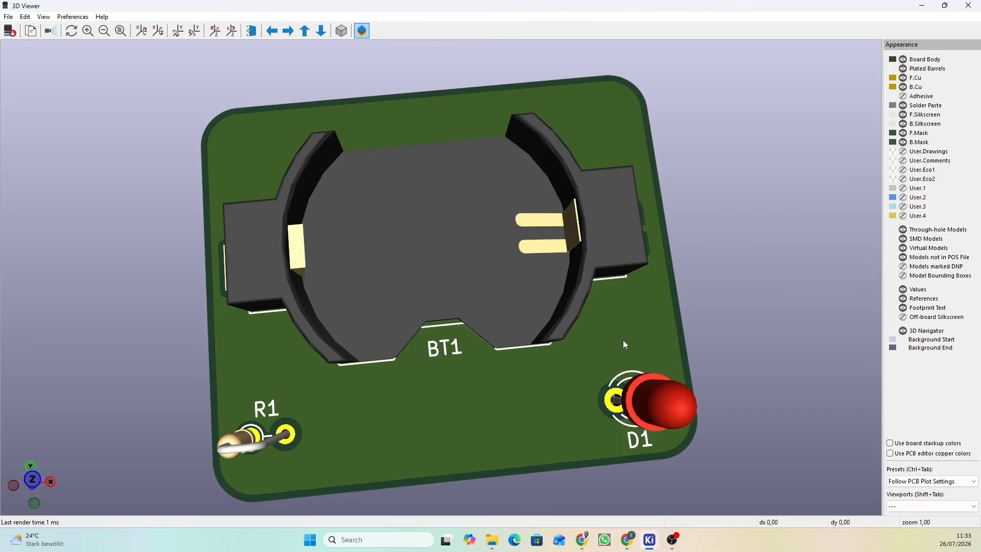
pyautogui.moveTo(753, 245); pyautogui.dragTo(727, 261)
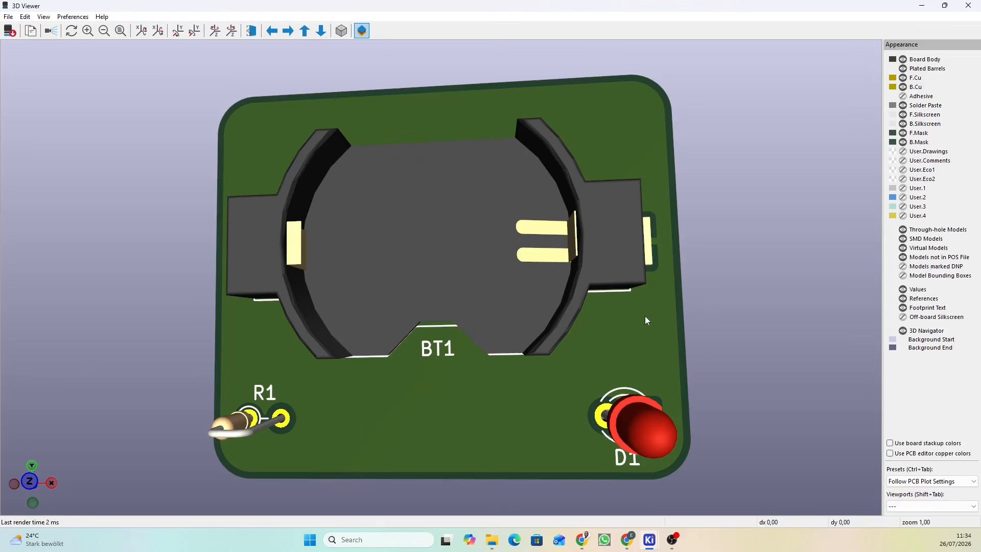
pyautogui.moveTo(661, 326); pyautogui.dragTo(545, 321)
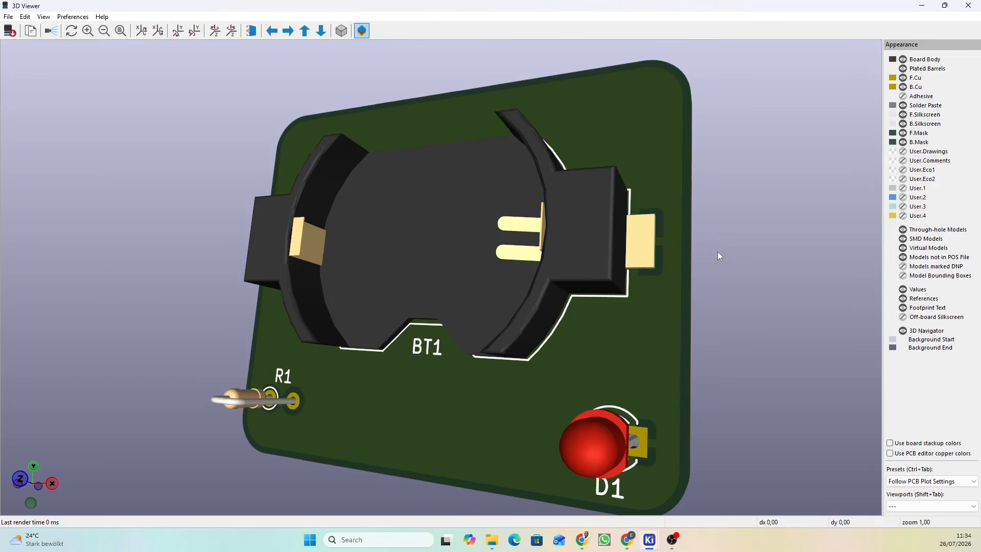
pyautogui.moveTo(717, 251); pyautogui.dragTo(744, 253)
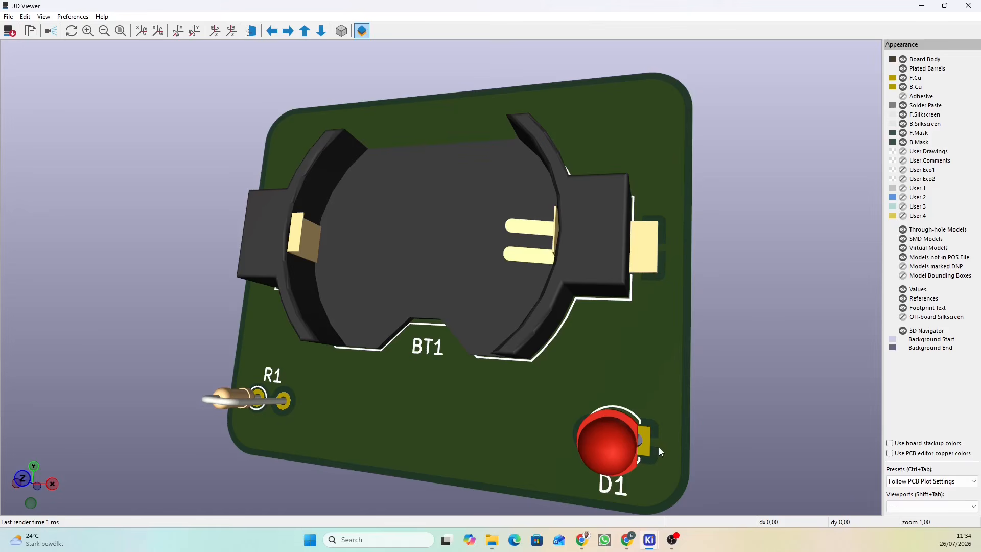
pyautogui.scroll(3, 662, 443)
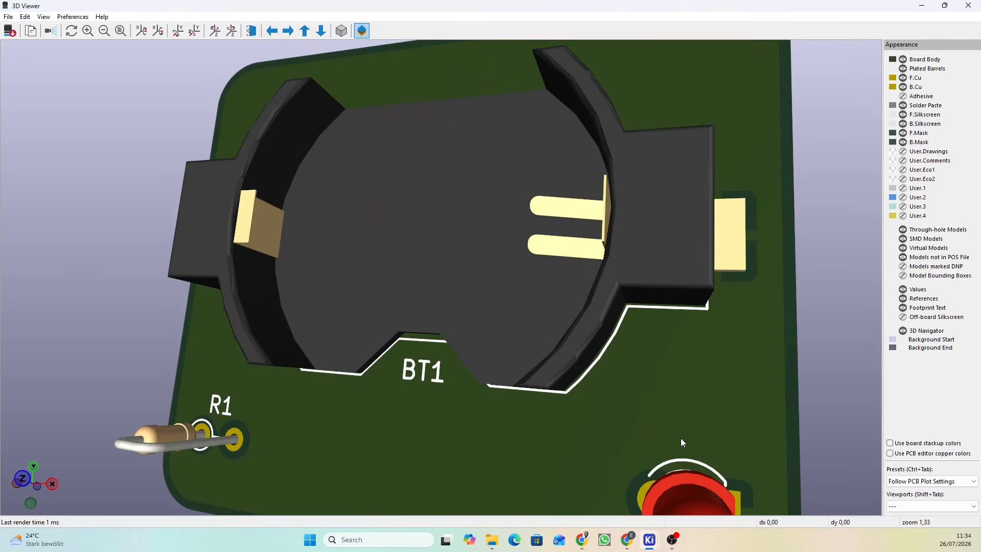
pyautogui.moveTo(680, 437); pyautogui.dragTo(577, 297, button='middle')
pyautogui.moveTo(664, 369); pyautogui.dragTo(609, 373)
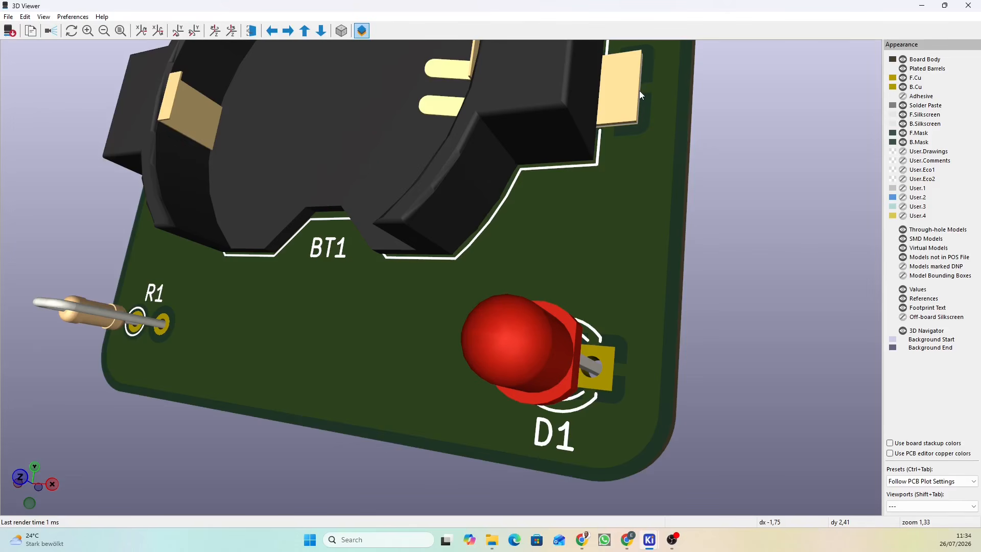
pyautogui.scroll(-2, 649, 189)
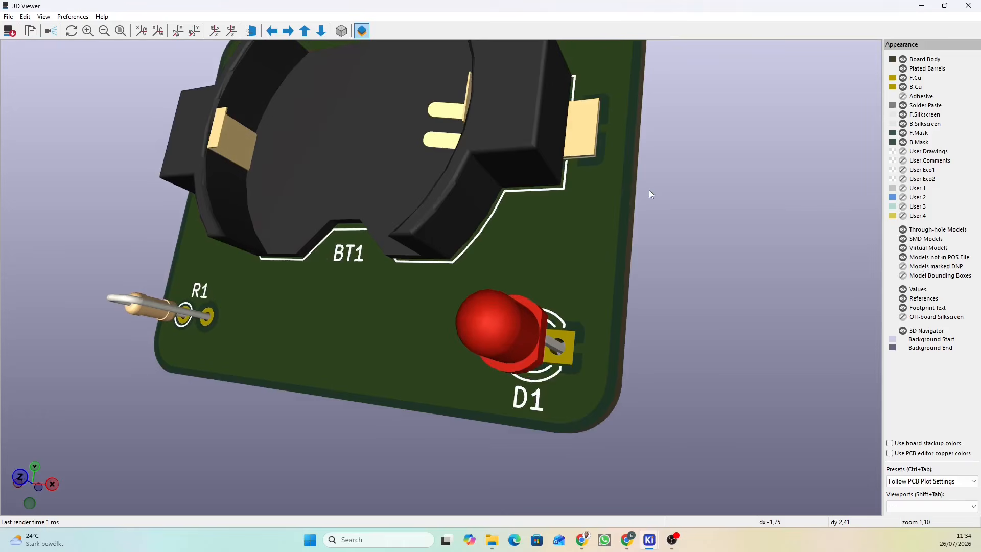
pyautogui.moveTo(566, 245); pyautogui.dragTo(641, 248)
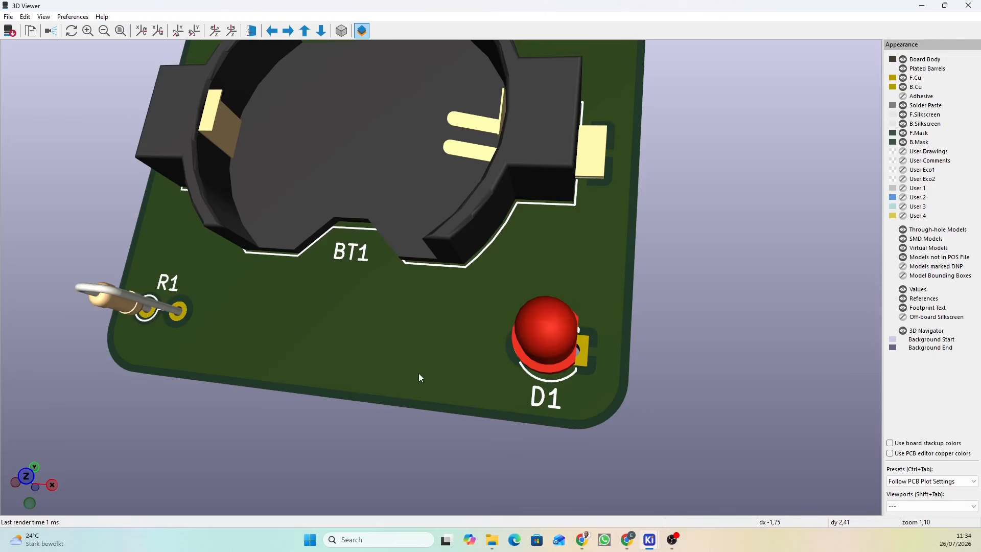
pyautogui.moveTo(392, 348); pyautogui.dragTo(509, 358)
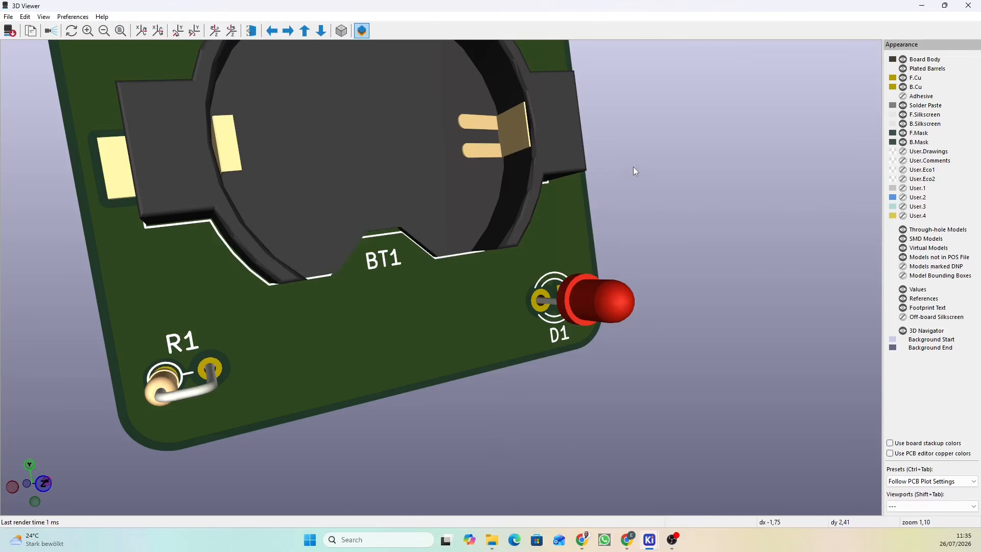
pyautogui.click(967, 7)
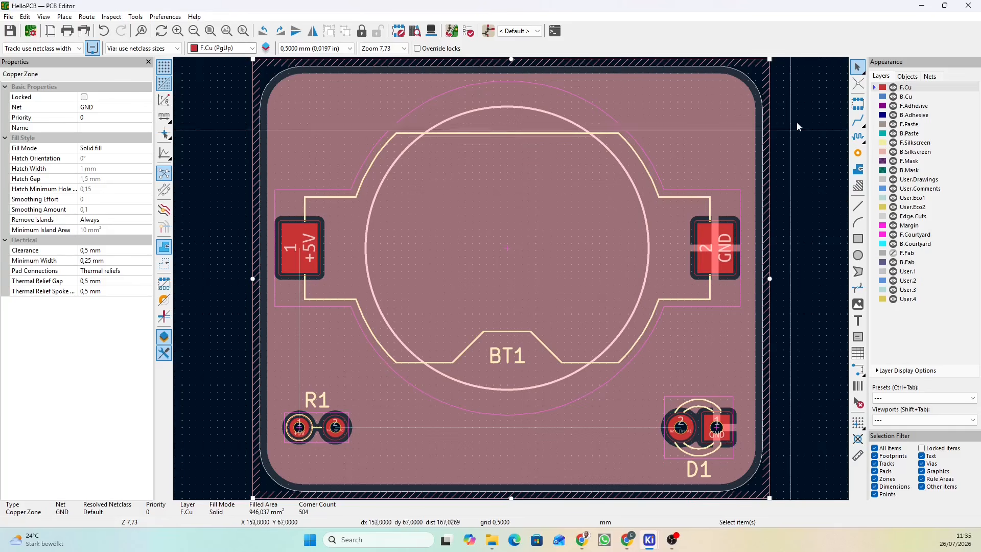
# - Route F.Cu tracks from D1 pad 2 to R1 pad 2 and R1 pad 1 to BT1's +5V pad, then refill the GND zone
pyautogui.click(858, 120)
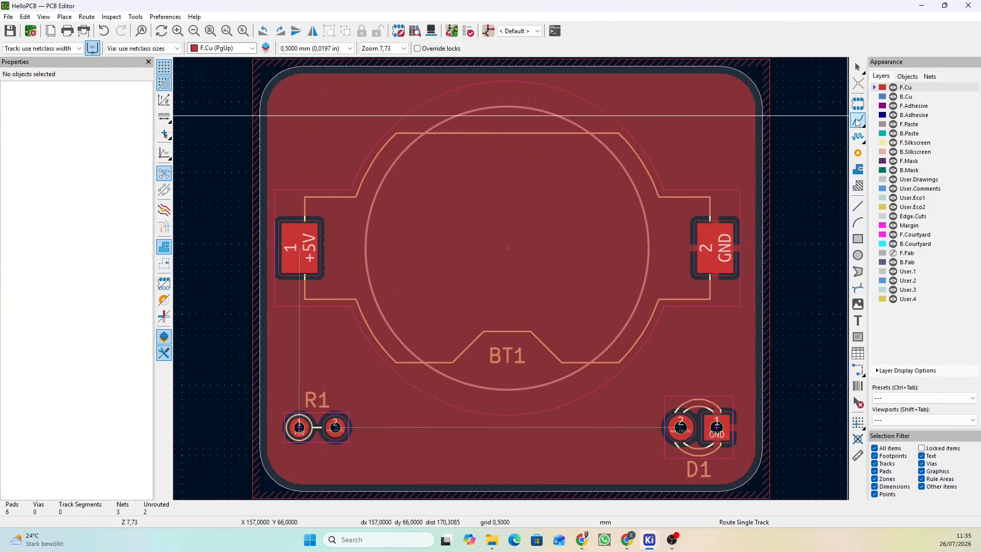
pyautogui.click(680, 428)
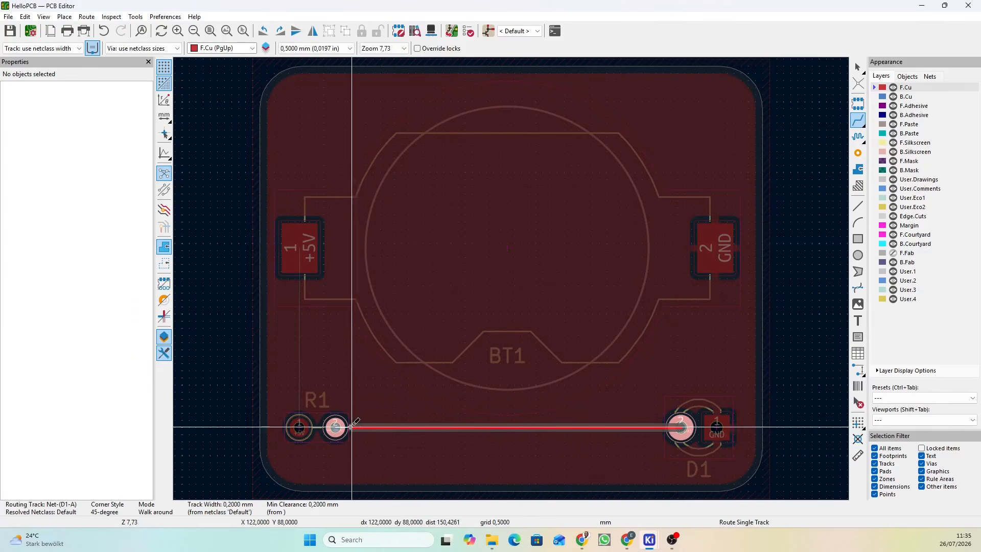
pyautogui.click(336, 427)
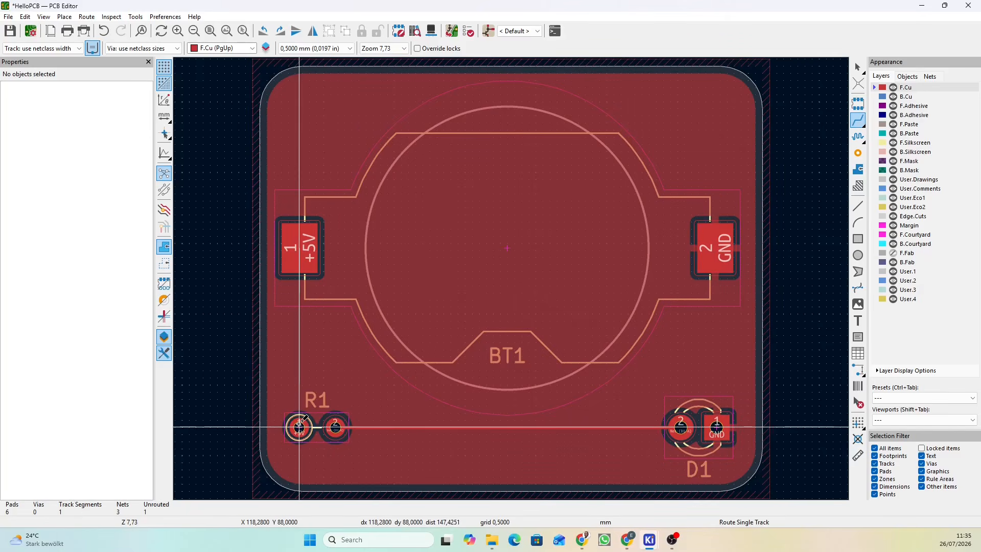
pyautogui.click(299, 427)
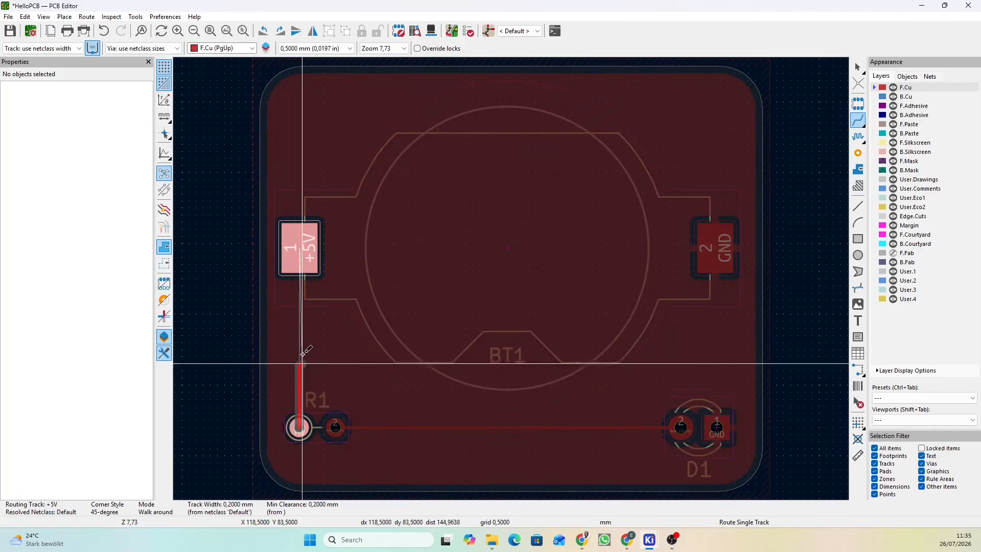
pyautogui.click(302, 259)
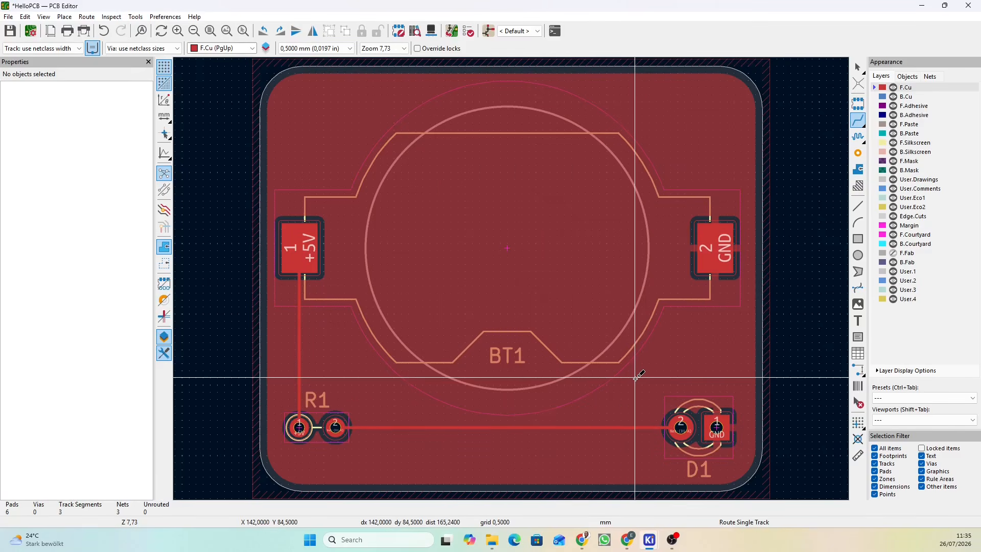
pyautogui.press('b')
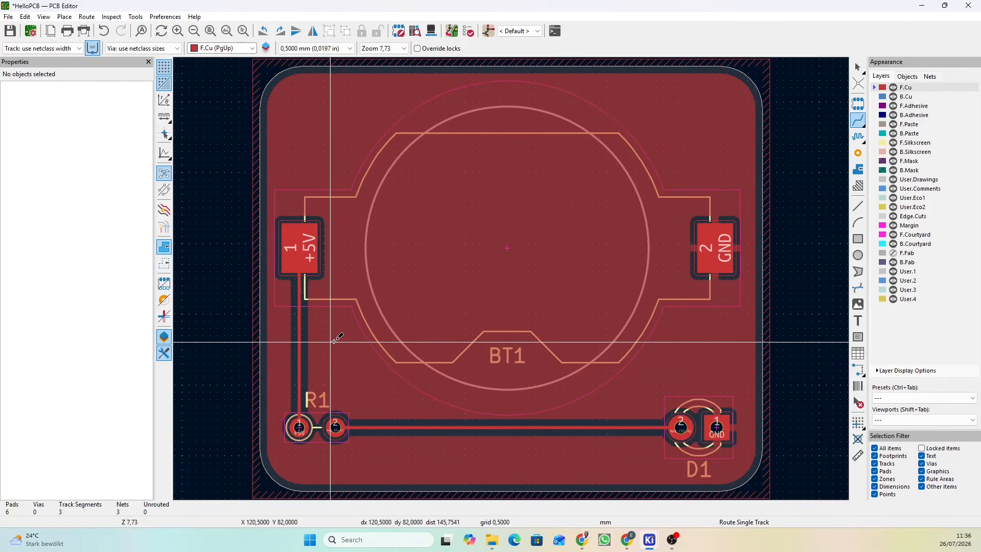
# - Save the board and inspect the routed tracks between BT1, R1 and D1 from several angles in the 3D viewer
pyautogui.click(10, 31)
pyautogui.click(431, 30)
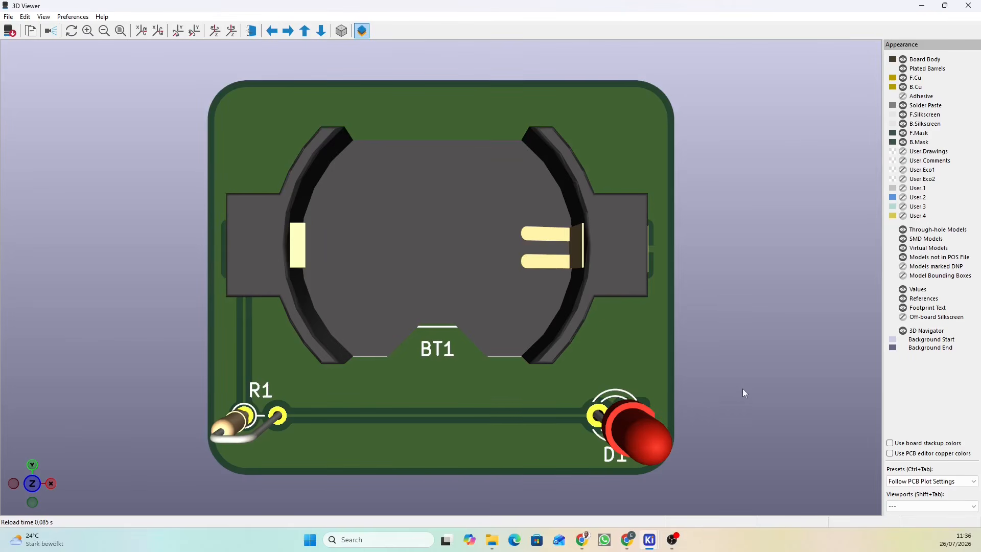
pyautogui.moveTo(745, 394); pyautogui.dragTo(814, 247)
pyautogui.moveTo(170, 282); pyautogui.dragTo(241, 284)
pyautogui.moveTo(656, 117); pyautogui.dragTo(678, 91)
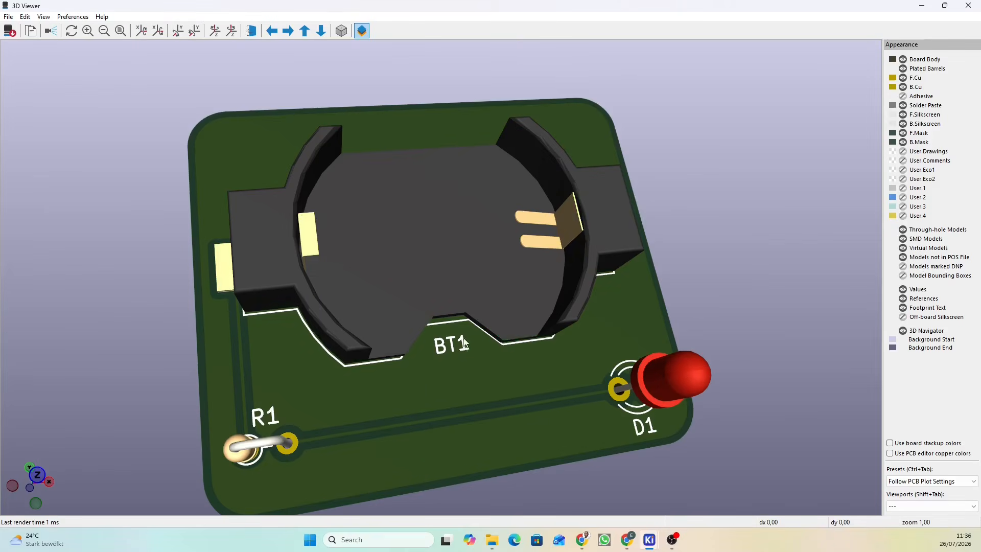
pyautogui.moveTo(731, 121); pyautogui.dragTo(688, 160)
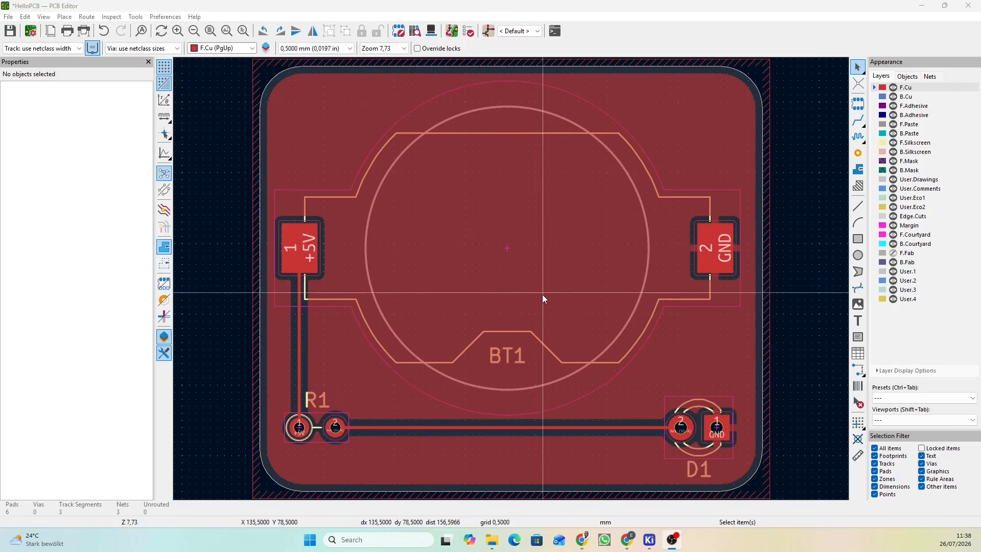
# - Run the design rules check on the board with all zones refilled first, and close the checker after reviewing the violations
pyautogui.click(468, 31)
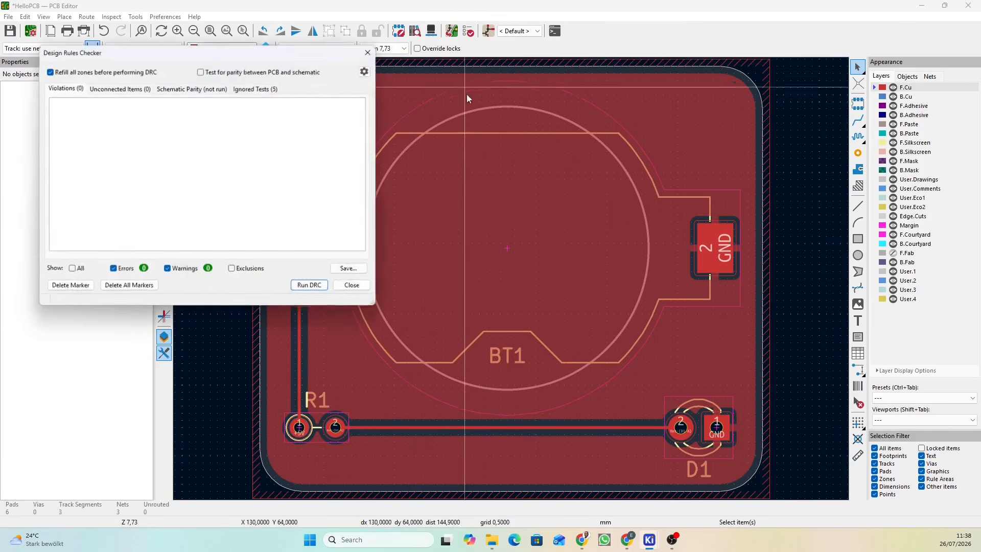
pyautogui.click(368, 52)
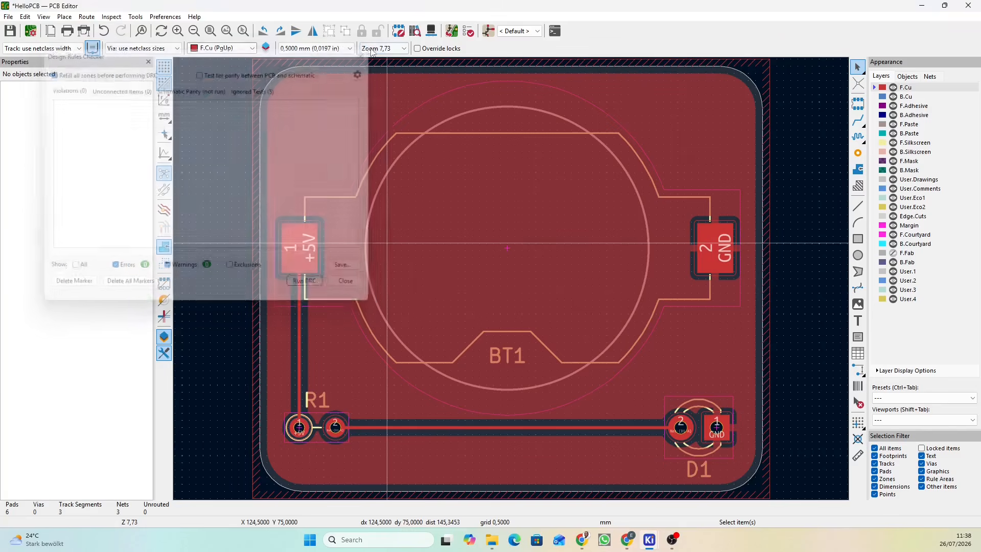
pyautogui.click(468, 30)
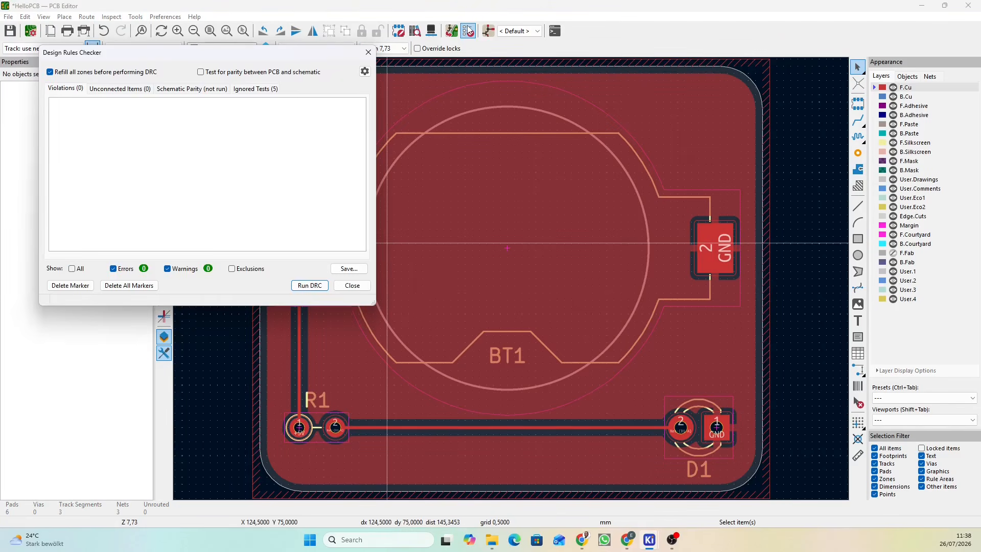
pyautogui.click(314, 288)
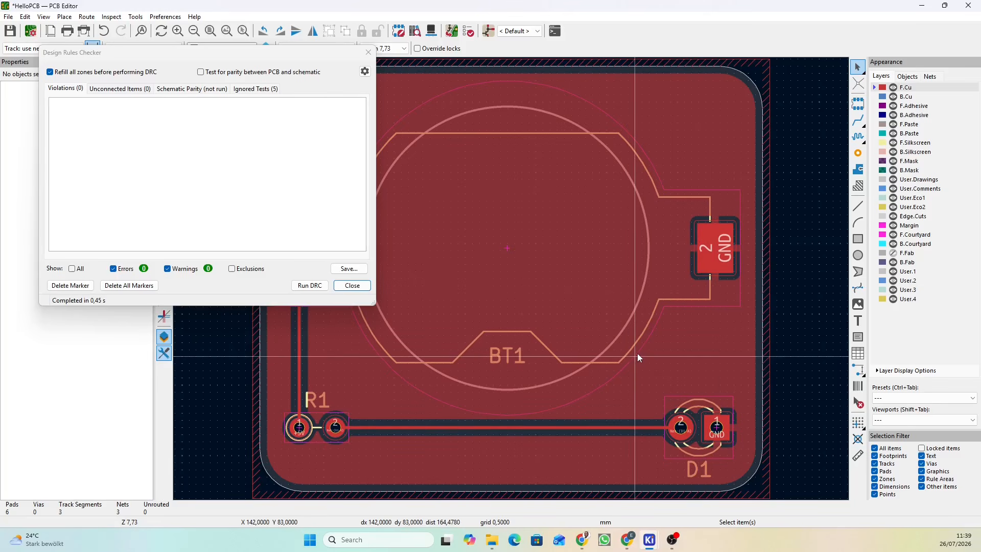
pyautogui.click(352, 286)
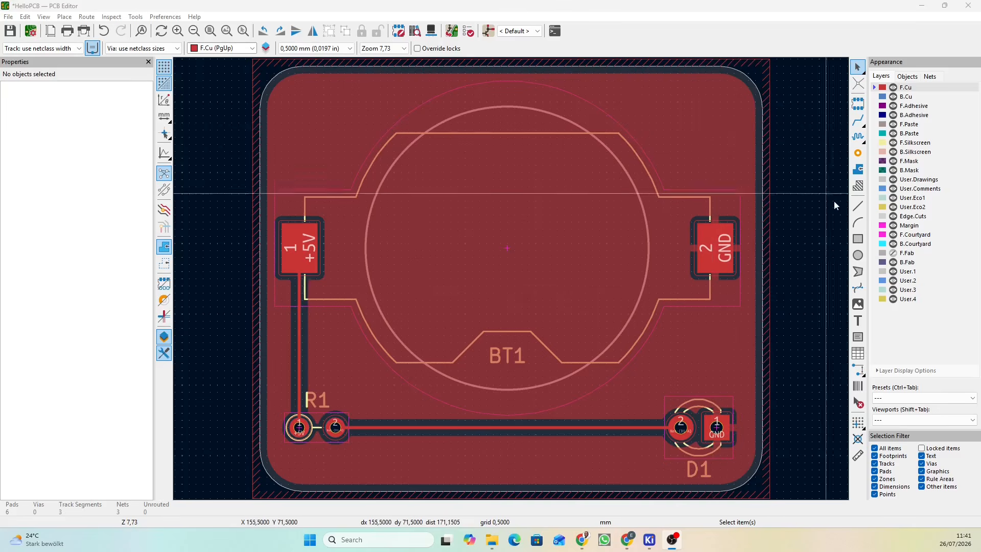
# - With Edge.Cuts as the active layer, place a MountingHole_2.2mm_M2 footprint in the board's upper-left corner at X 119, Y 66 mm
pyautogui.click(912, 217)
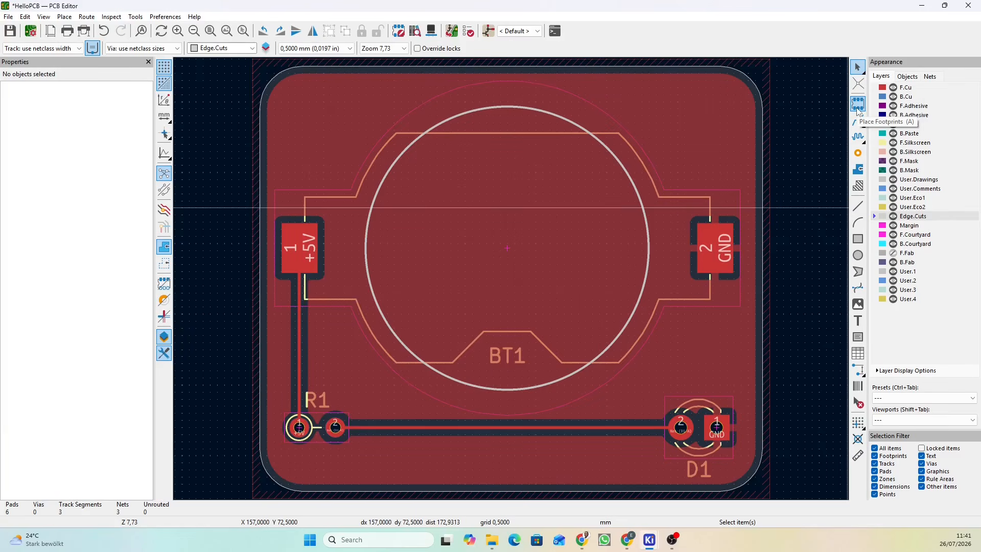
pyautogui.click(857, 105)
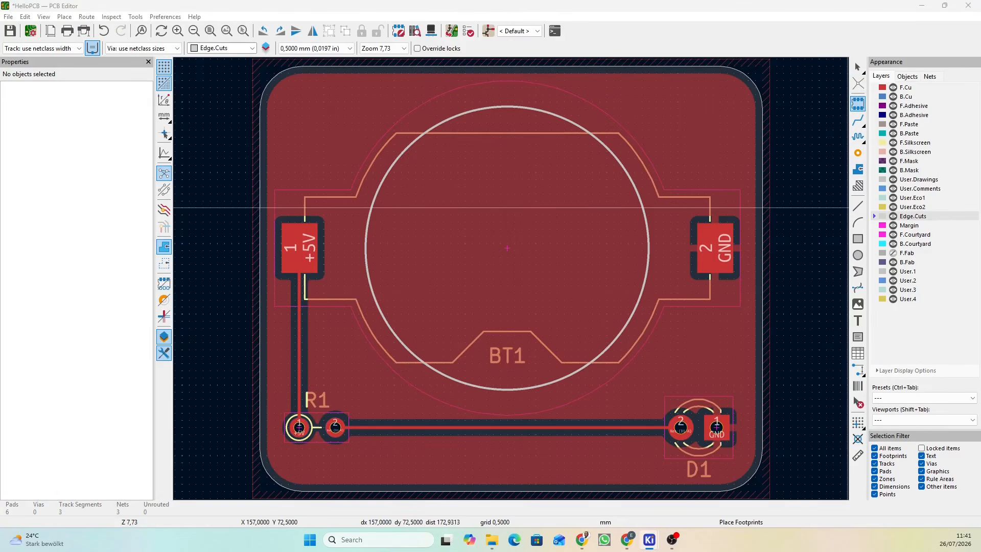
pyautogui.click(507, 248)
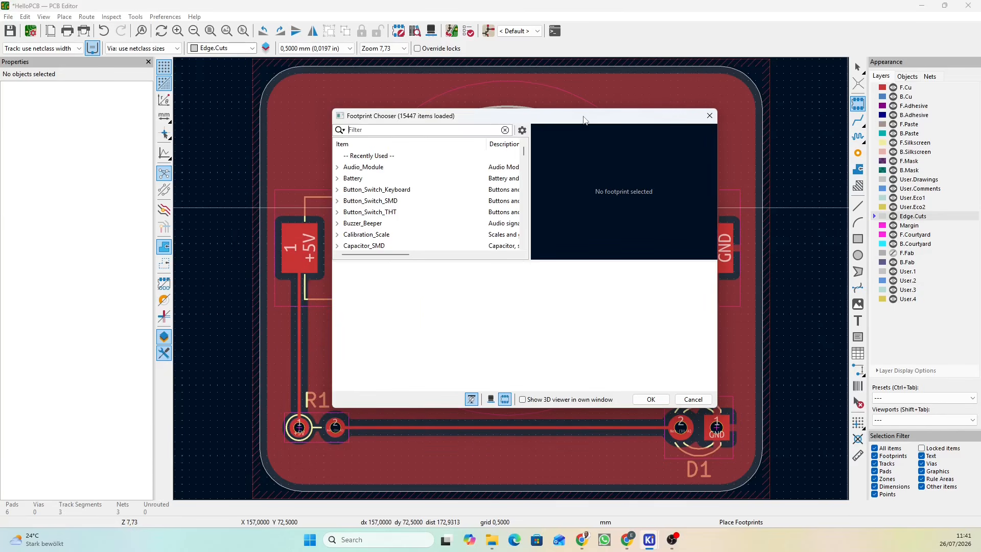
pyautogui.write('mounting')
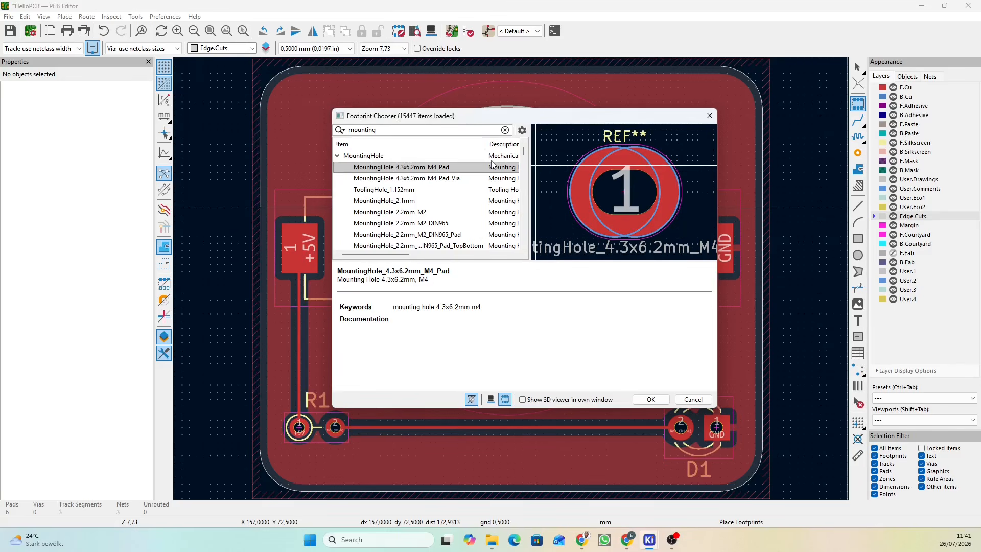
pyautogui.click(402, 214)
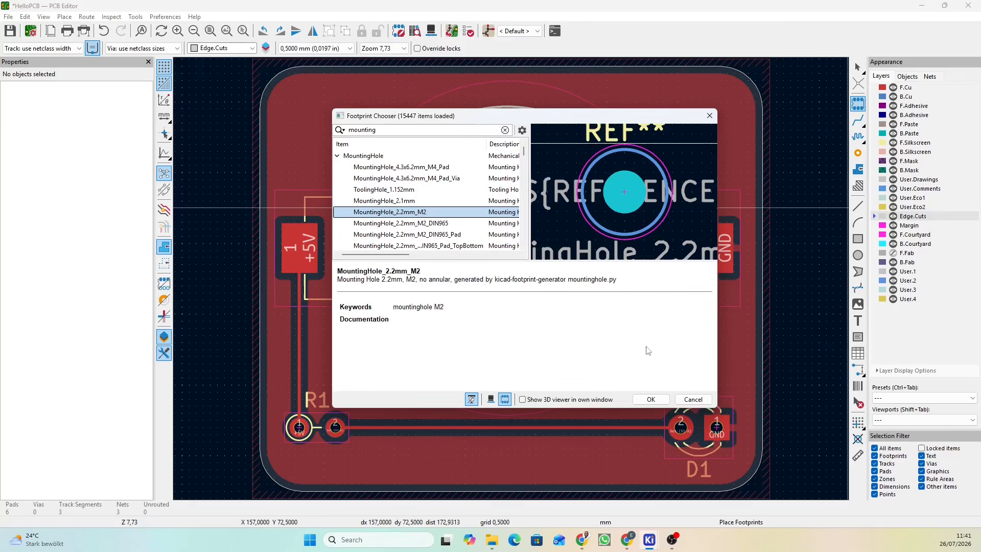
pyautogui.click(660, 403)
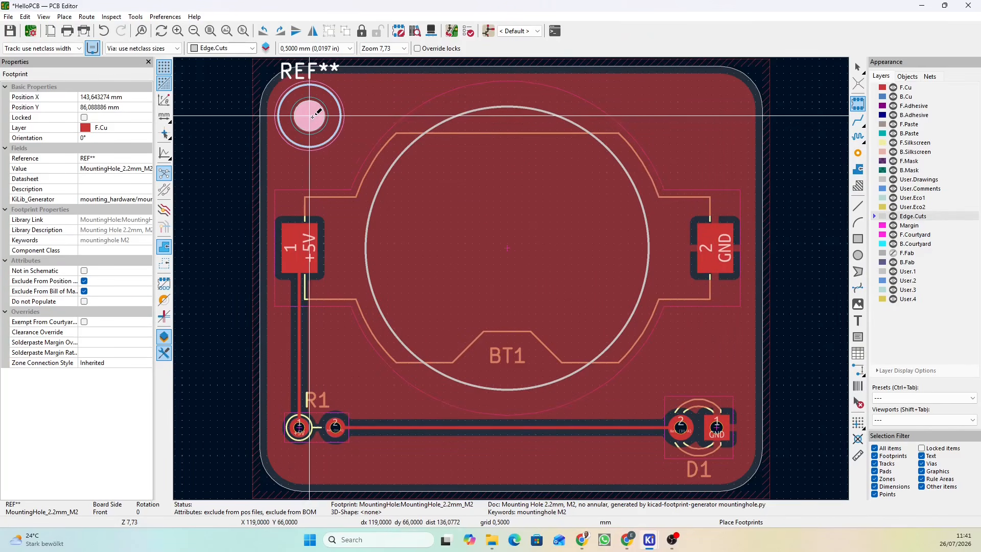
pyautogui.click(310, 116)
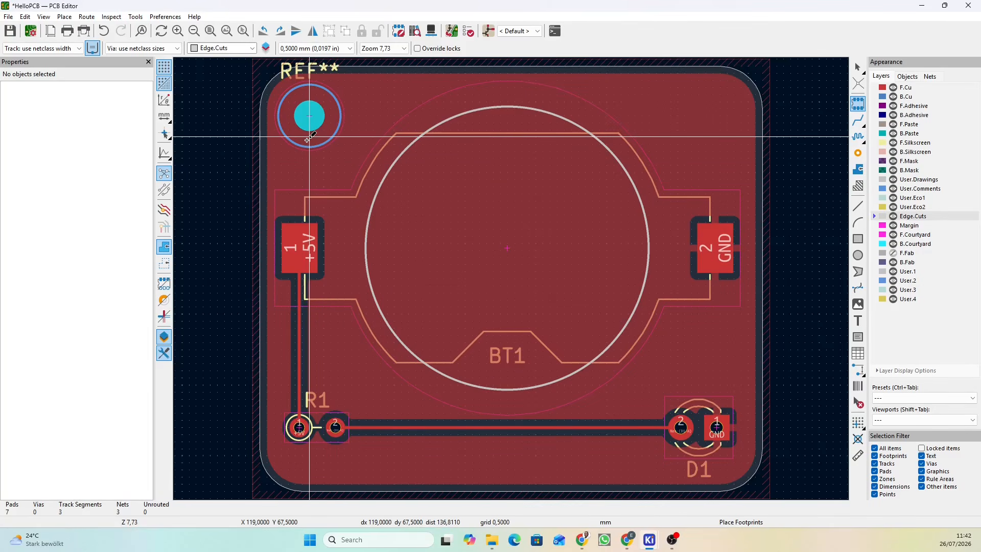
# - Place a second MountingHole_2.2mm_M2 footprint in the board's upper-right corner at about X 147.5, Y 66 mm
pyautogui.click(415, 167)
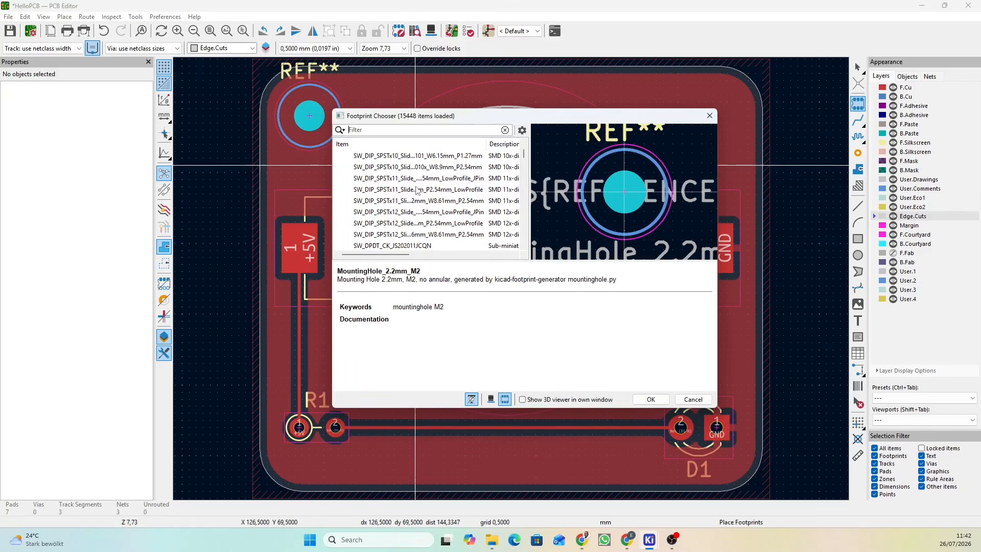
pyautogui.write('mou')
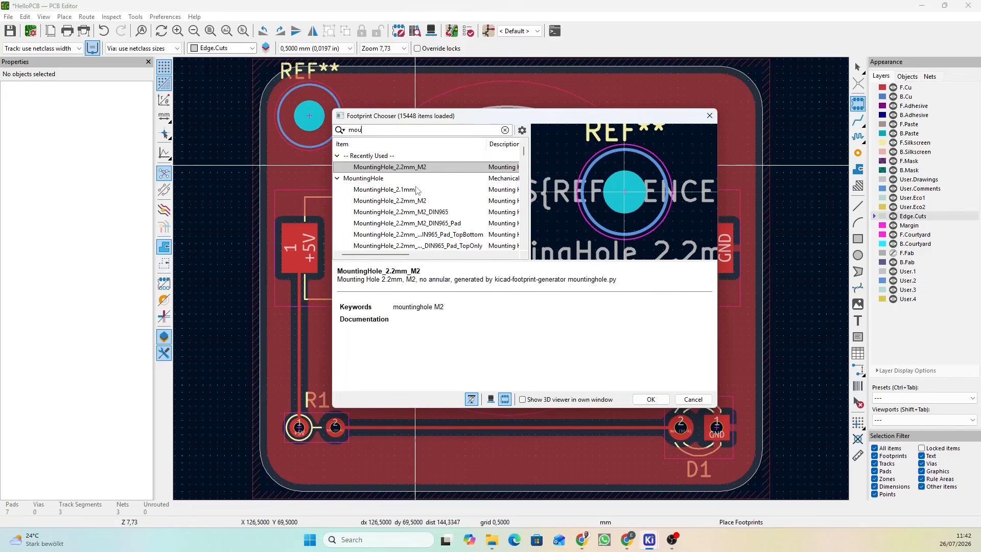
pyautogui.click(416, 169)
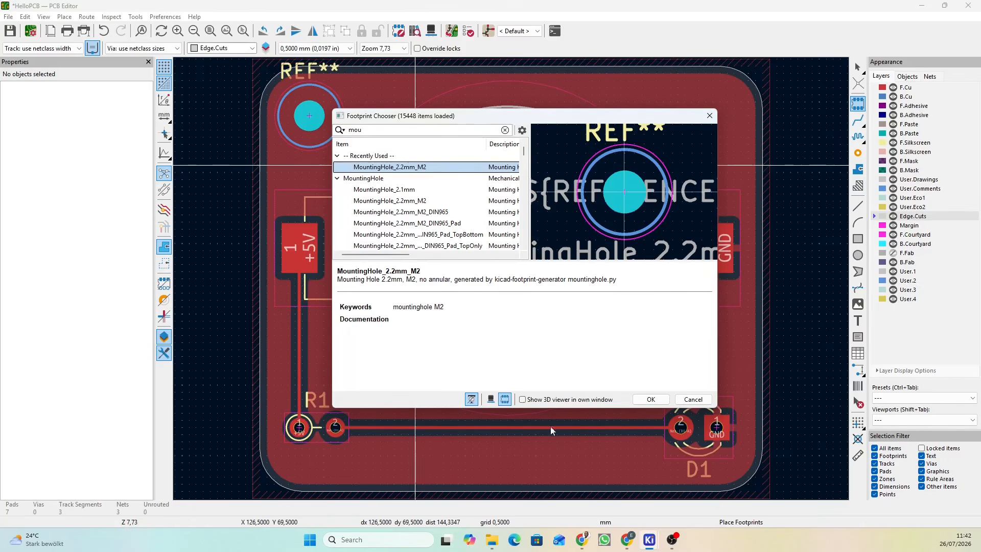
pyautogui.click(647, 400)
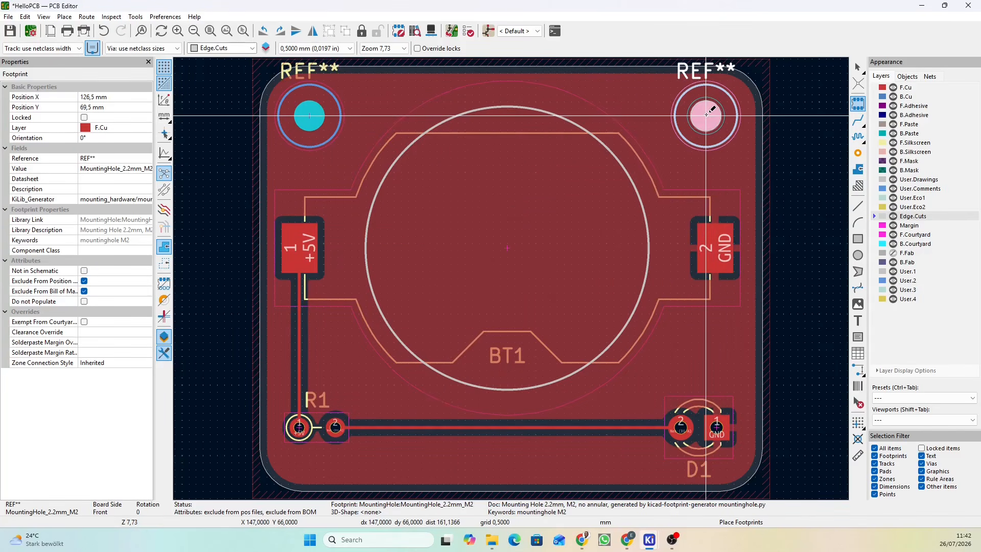
pyautogui.click(713, 115)
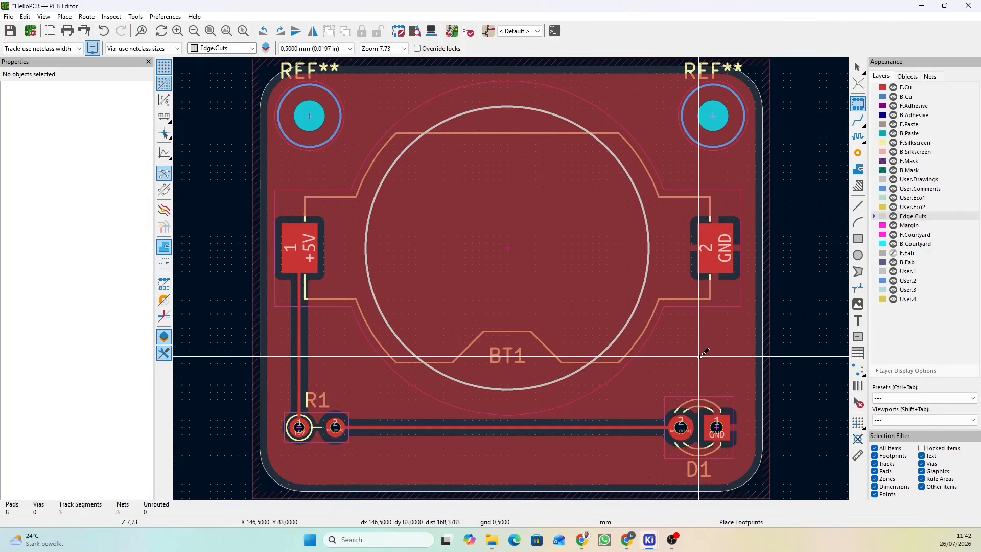
# - Inspect the two mounting holes and their REF** labels from several angles in the 3D viewer
pyautogui.click(431, 31)
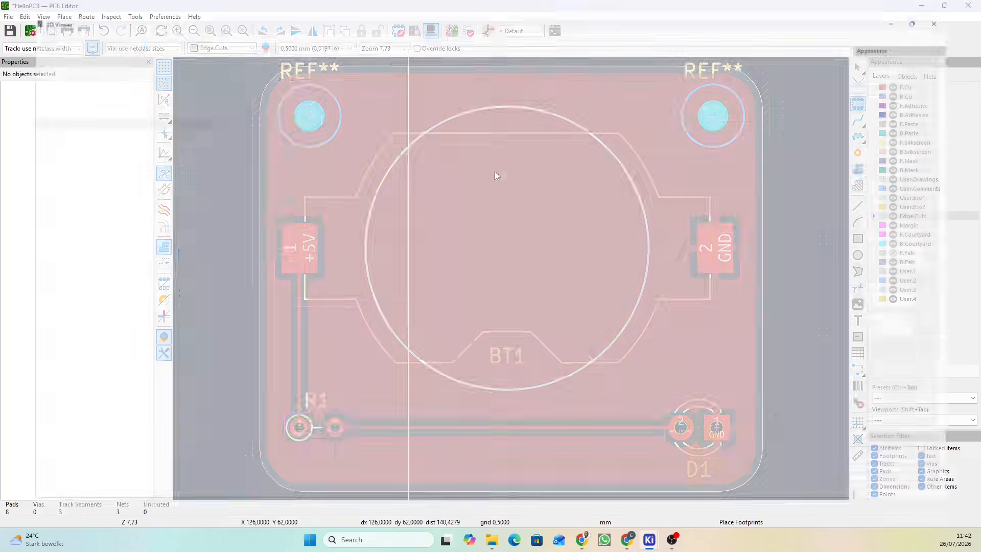
pyautogui.moveTo(713, 277); pyautogui.dragTo(682, 301)
pyautogui.moveTo(418, 487); pyautogui.dragTo(377, 509)
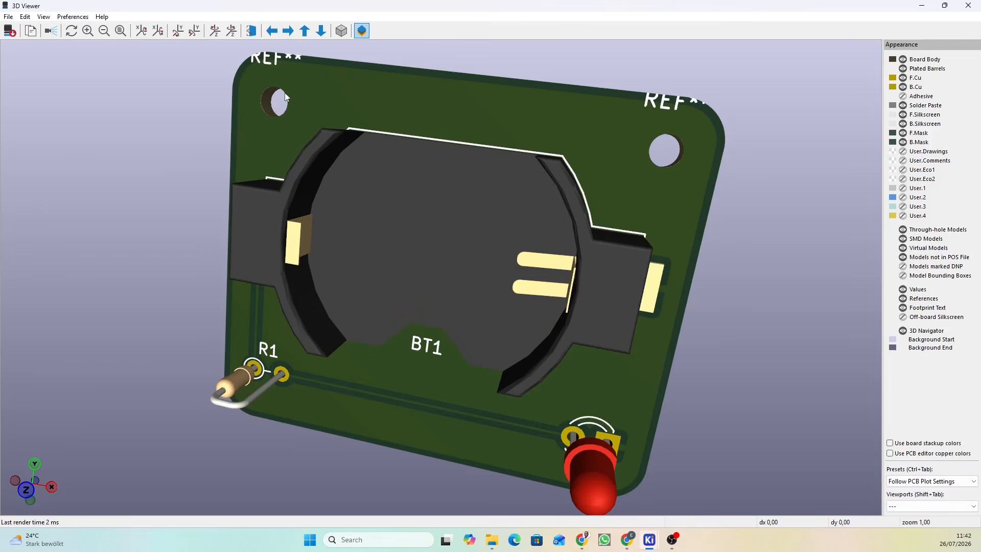
pyautogui.moveTo(857, 161); pyautogui.dragTo(812, 159)
pyautogui.moveTo(138, 209); pyautogui.dragTo(256, 118)
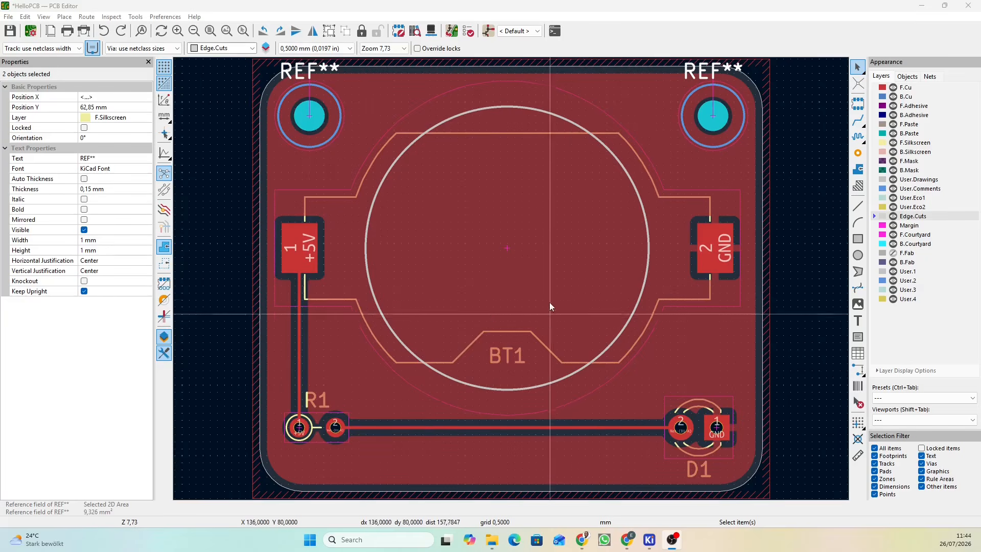
# - Save the board, rerun the design rules check and review the listed violations against the mounting hole labels
pyautogui.click(11, 32)
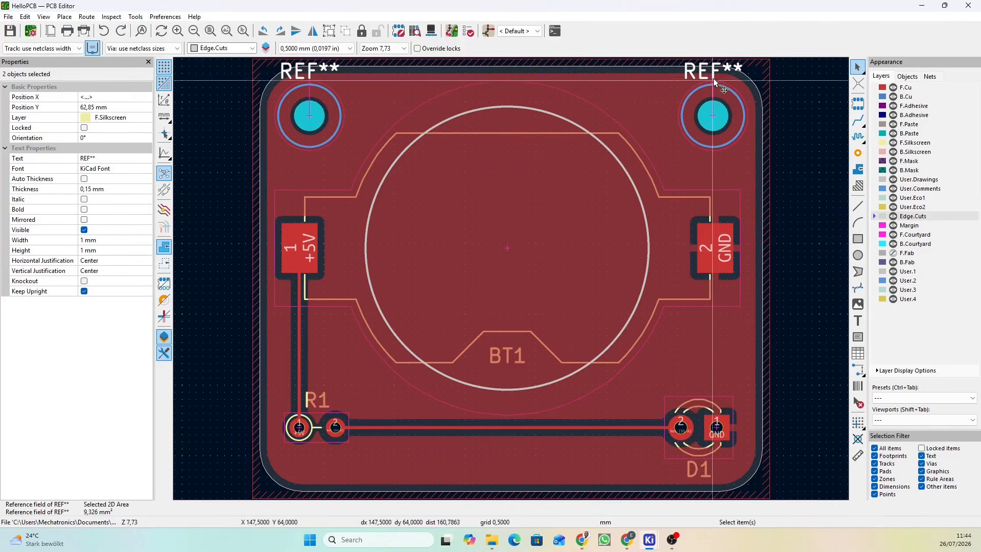
pyautogui.click(469, 32)
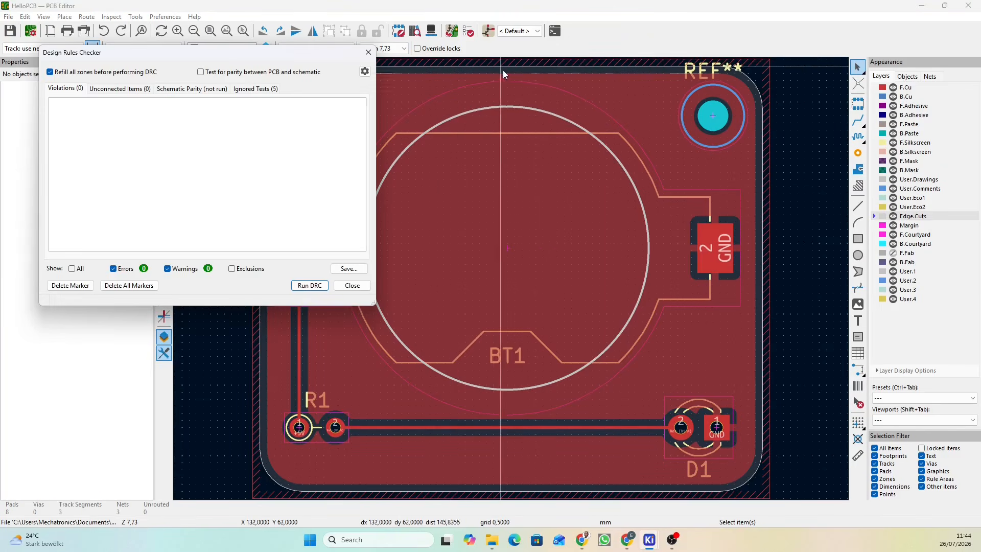
pyautogui.click(308, 285)
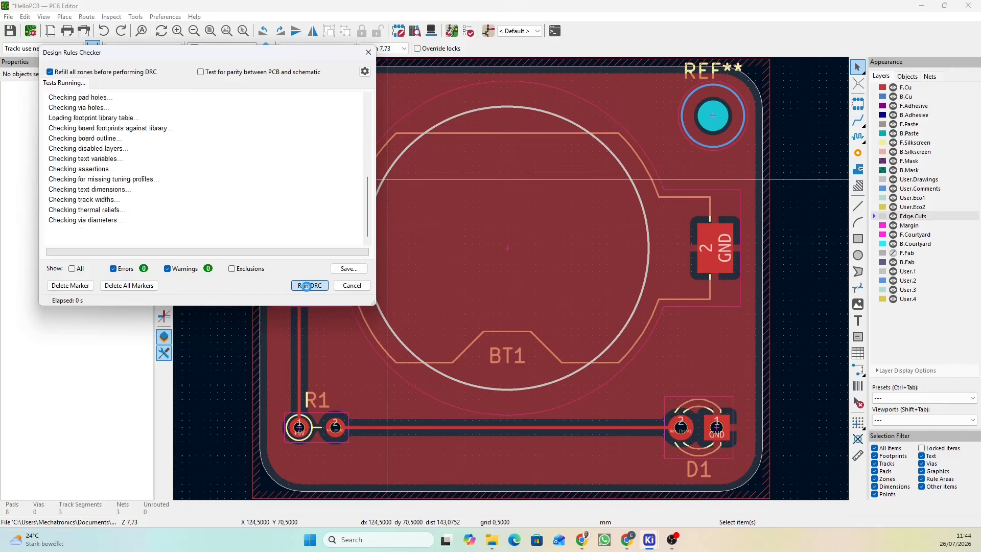
pyautogui.moveTo(204, 58); pyautogui.dragTo(657, 106)
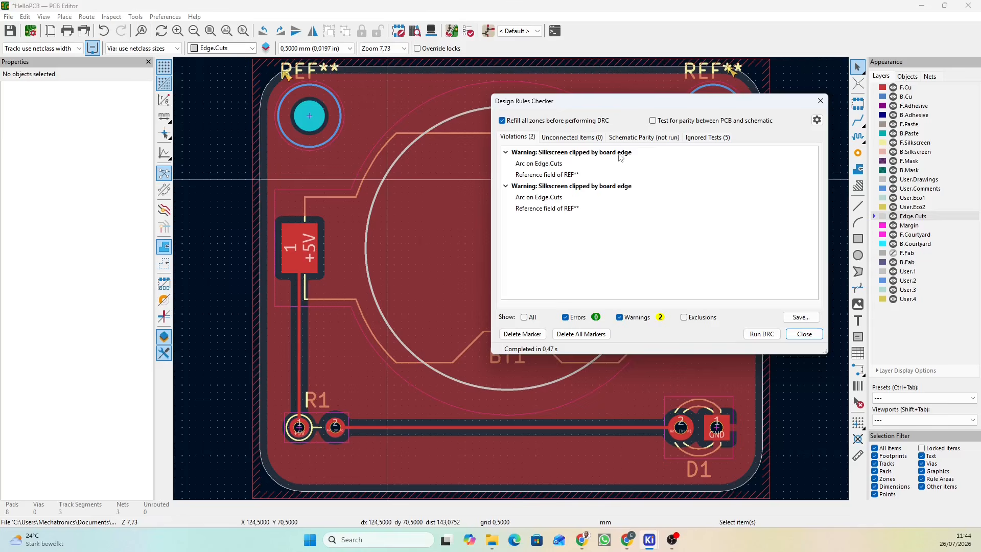
pyautogui.moveTo(675, 108); pyautogui.dragTo(685, 155)
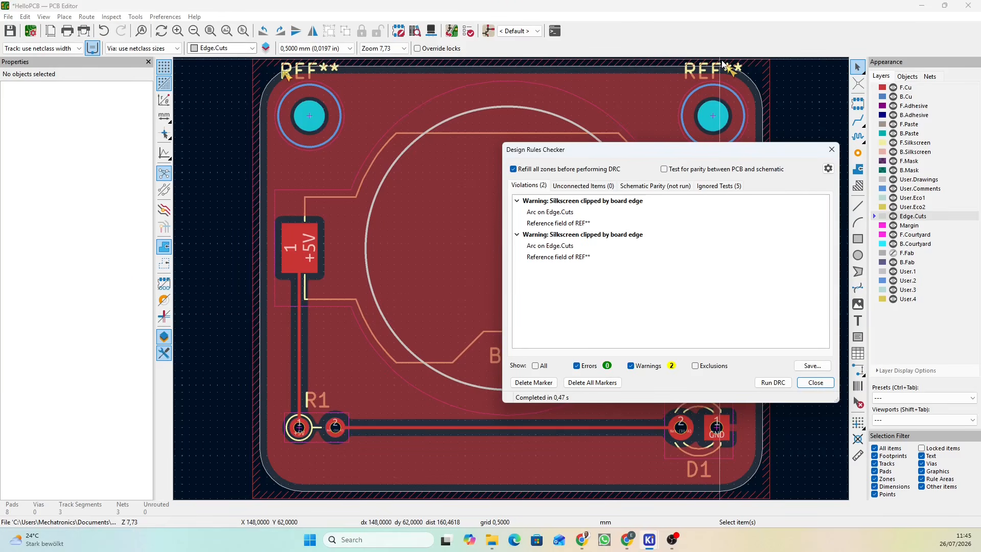
pyautogui.click(814, 382)
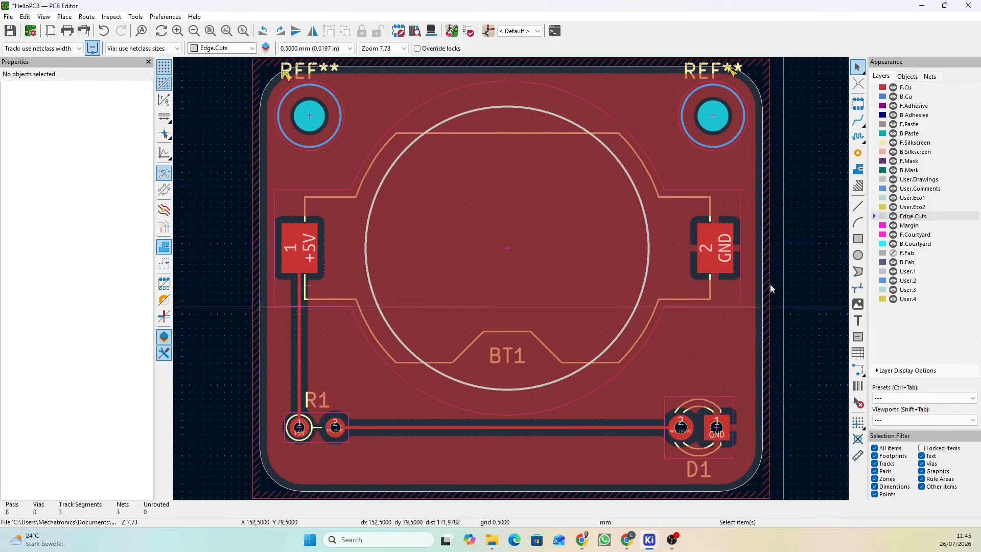
# - Move both mounting holes' REF** labels inside the board edge beside their holes, the left one to X 123.5, Y 64 mm
pyautogui.click(700, 69)
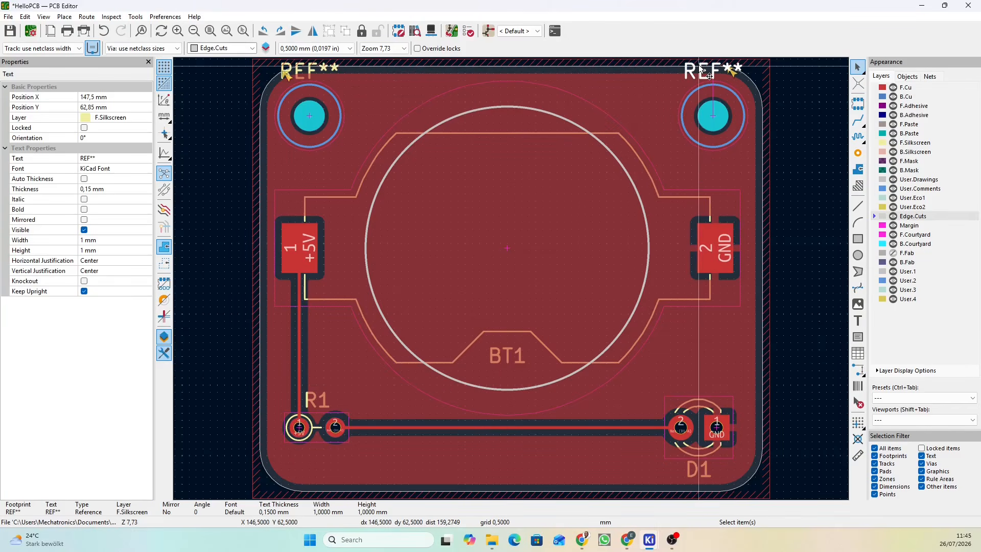
pyautogui.moveTo(700, 68); pyautogui.dragTo(655, 86)
pyautogui.click(303, 67)
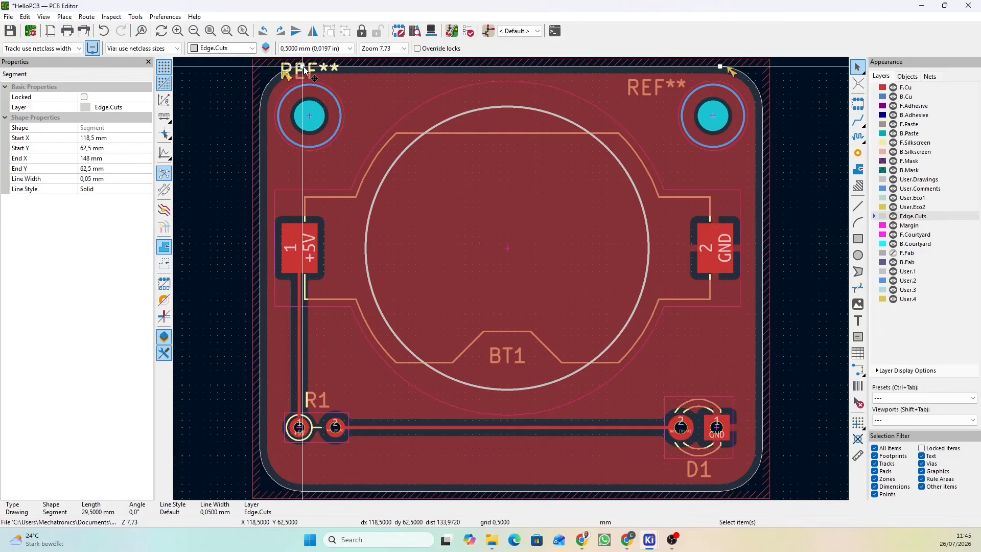
pyautogui.click(295, 72)
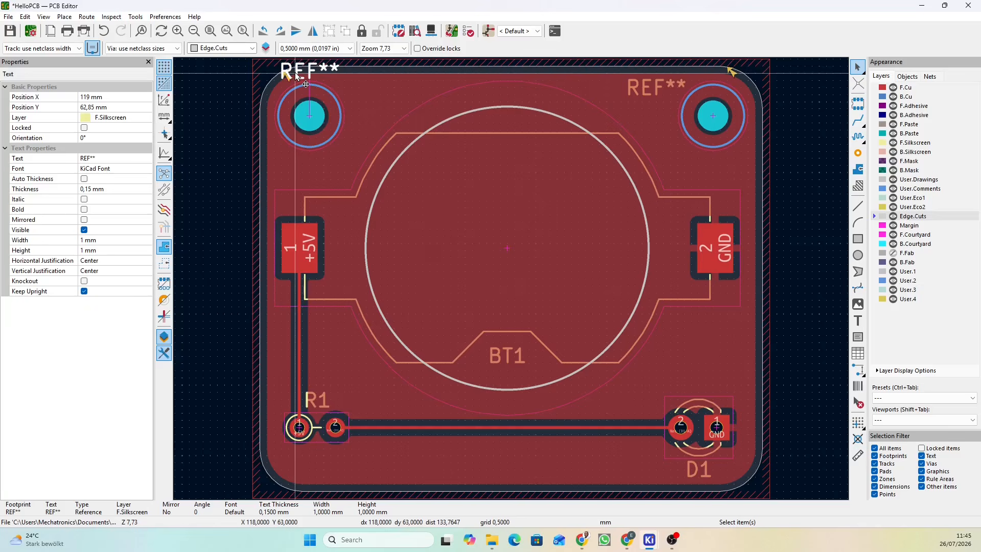
pyautogui.moveTo(295, 72); pyautogui.dragTo(372, 87)
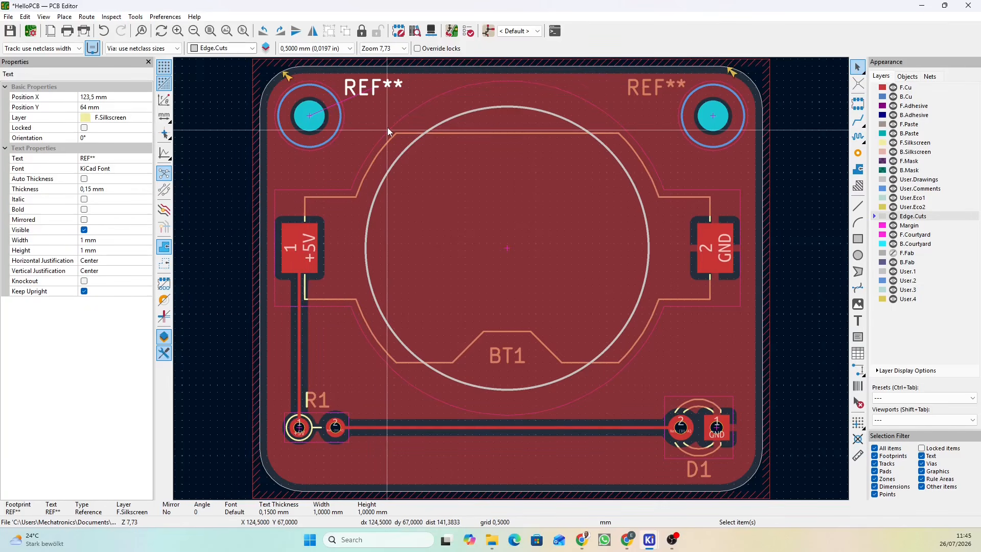
# - Save the board and rerun the design rules check with zones refilled
pyautogui.click(10, 30)
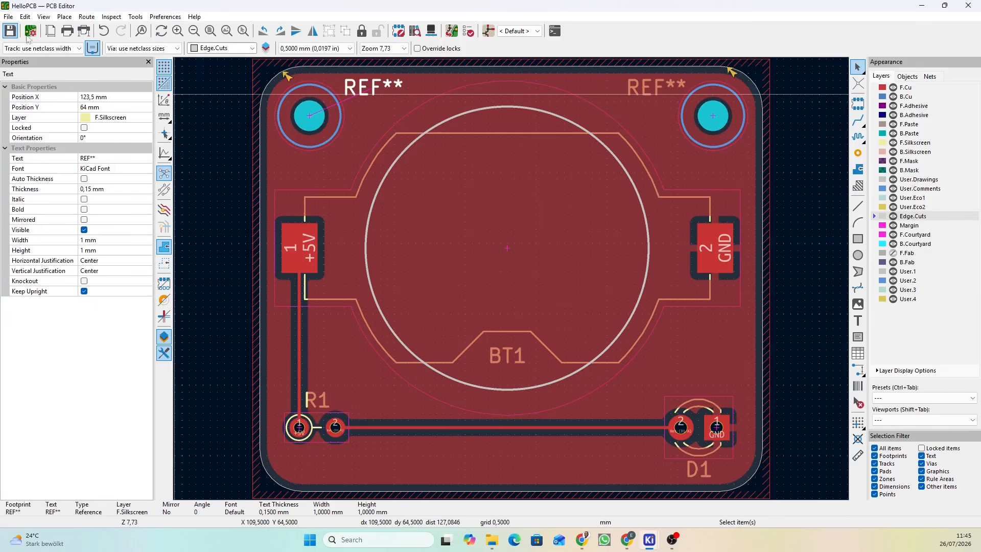
pyautogui.click(467, 32)
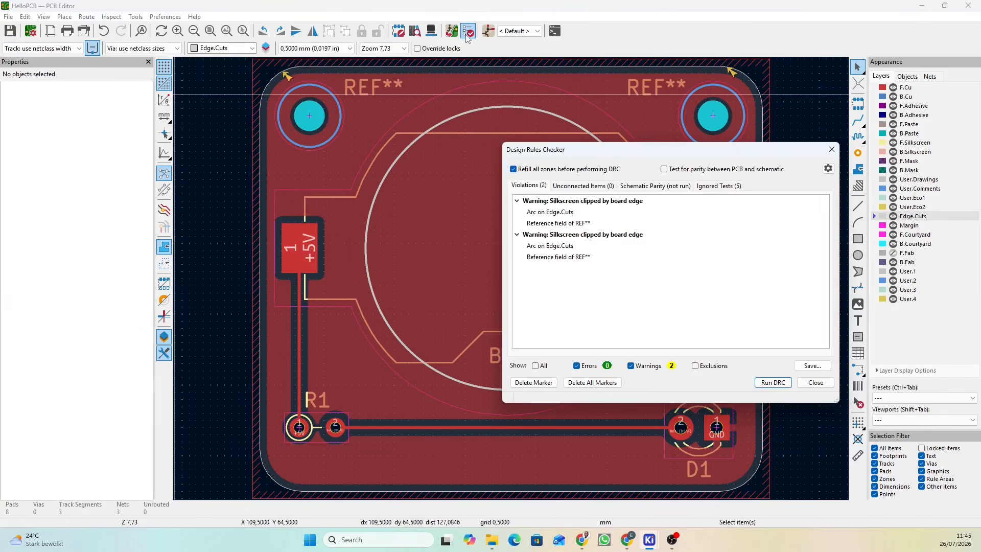
pyautogui.click(783, 386)
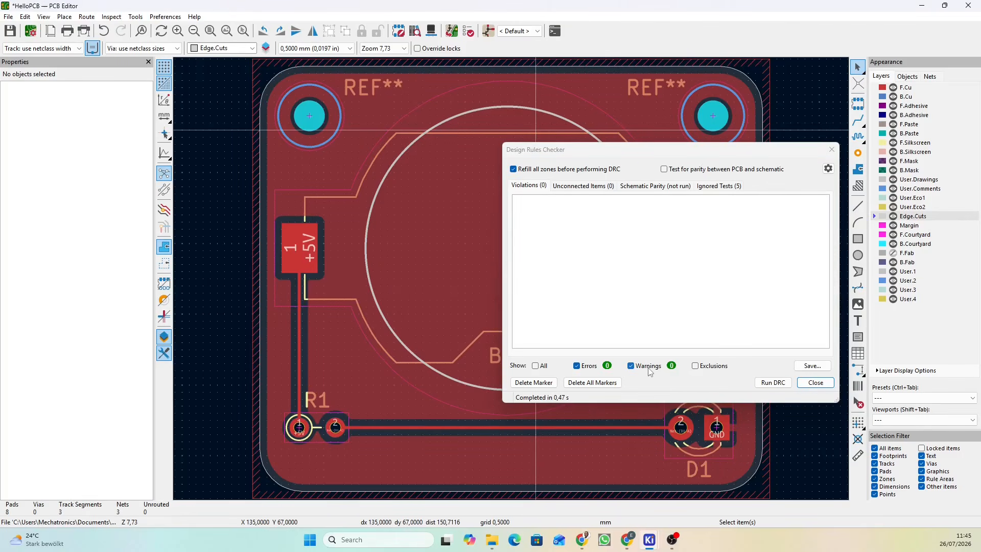
pyautogui.click(831, 150)
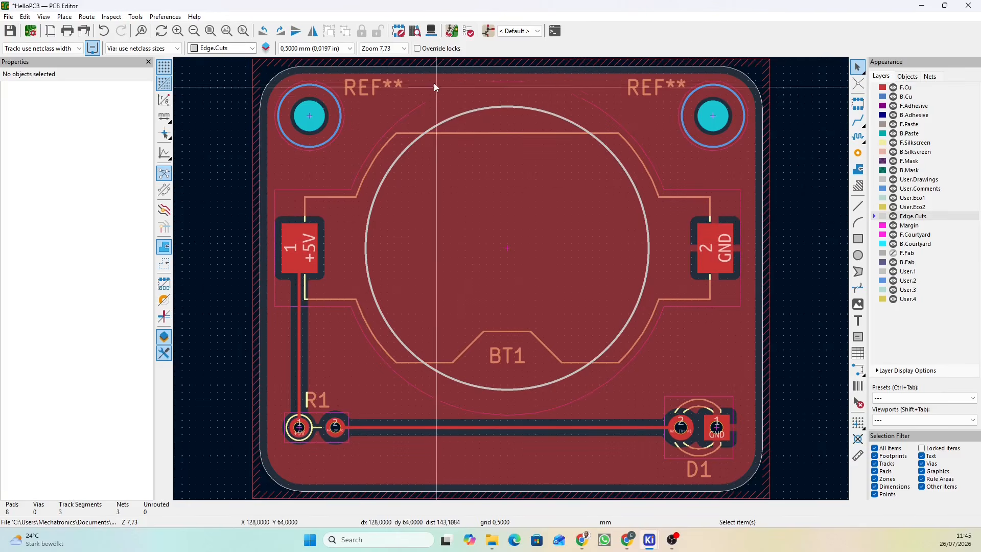
# - Inspect the repositioned REF** labels and both mounting holes from several angles in the 3D viewer
pyautogui.click(431, 30)
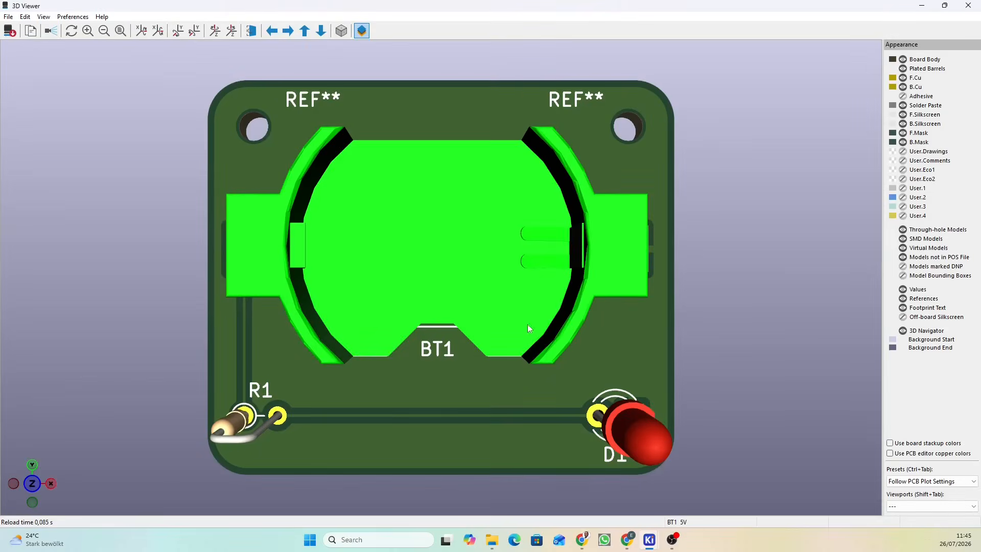
pyautogui.moveTo(713, 408); pyautogui.dragTo(739, 193)
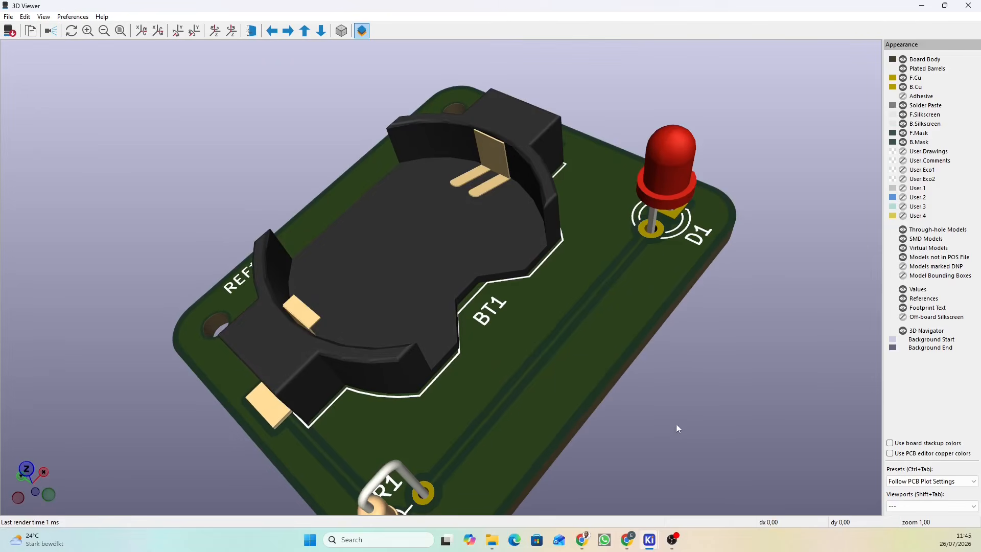
pyautogui.moveTo(678, 429); pyautogui.dragTo(447, 397)
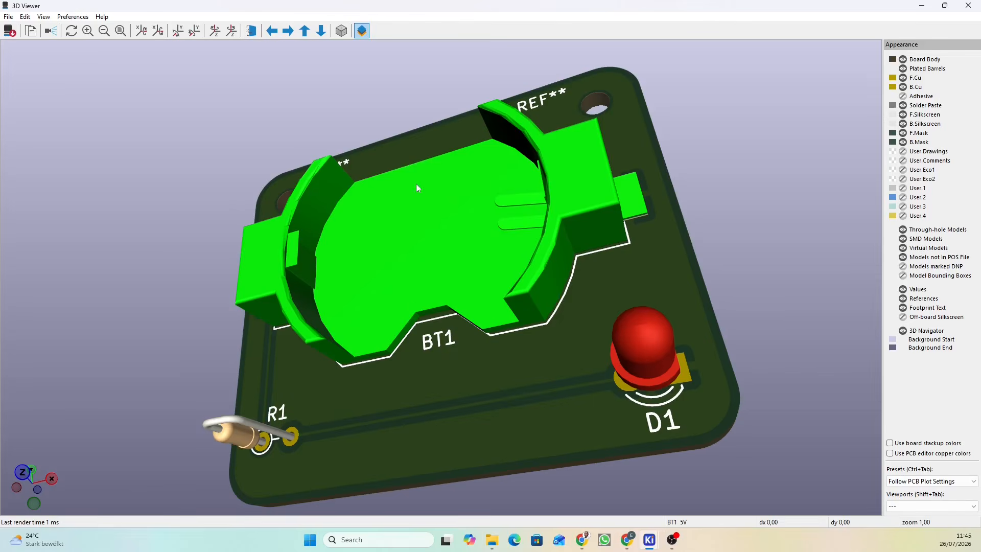
pyautogui.moveTo(418, 114); pyautogui.dragTo(511, 162)
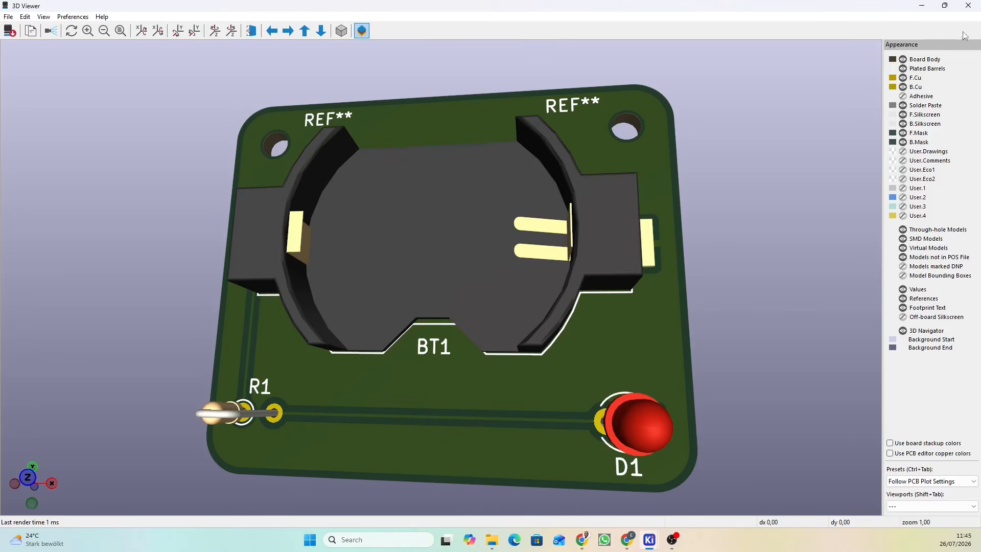
pyautogui.click(968, 6)
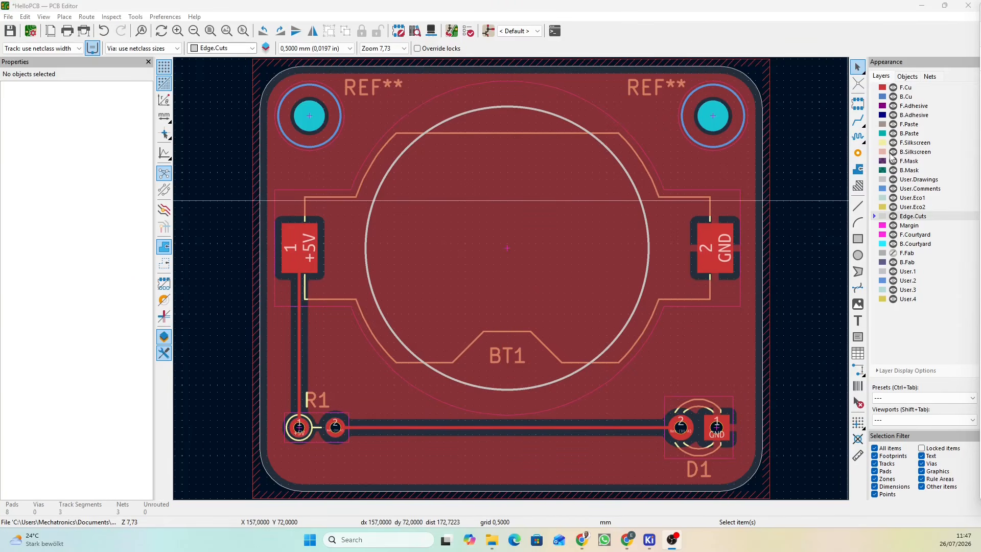
# - Make F.Silkscreen the active layer and check the board in the 3D viewer for free space for a text
pyautogui.click(906, 144)
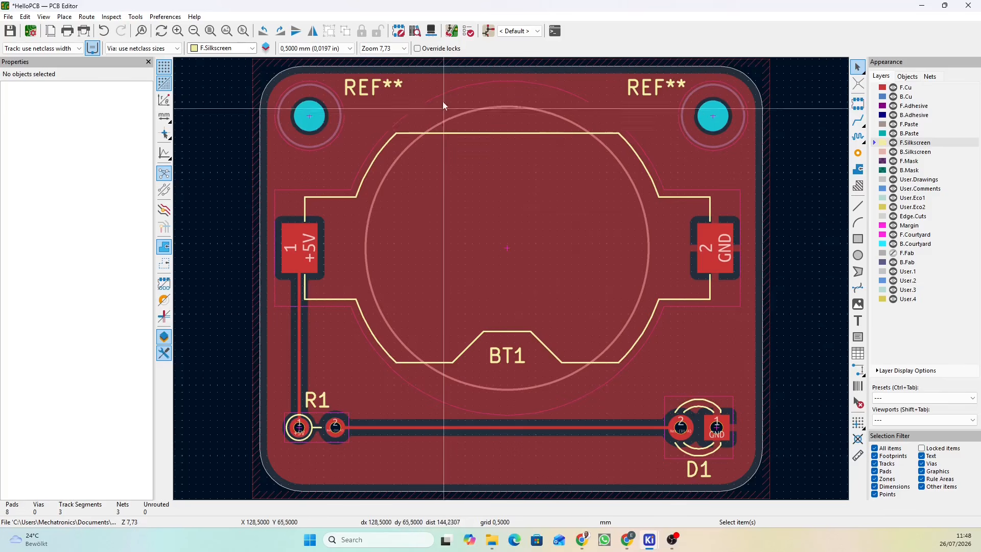
pyautogui.click(431, 30)
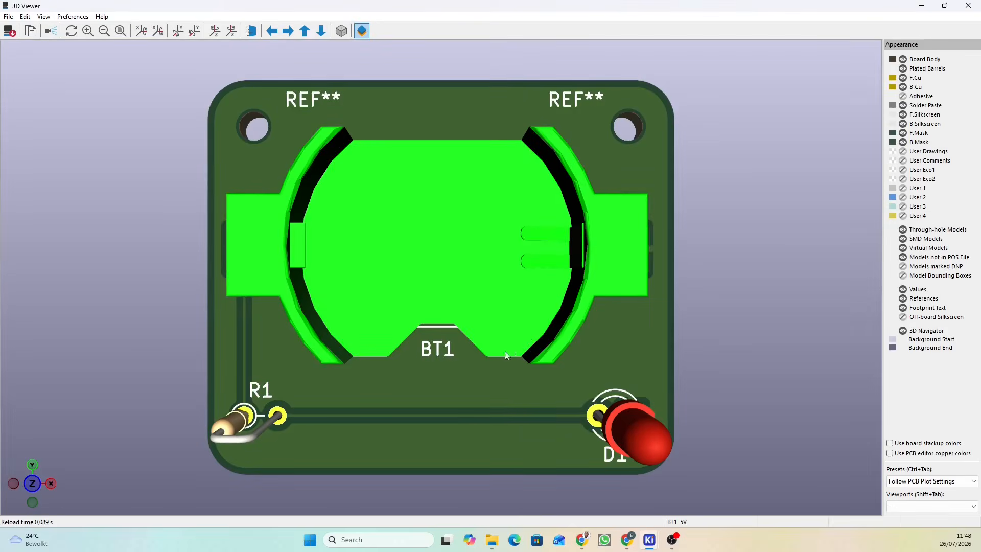
pyautogui.moveTo(479, 394); pyautogui.dragTo(480, 357)
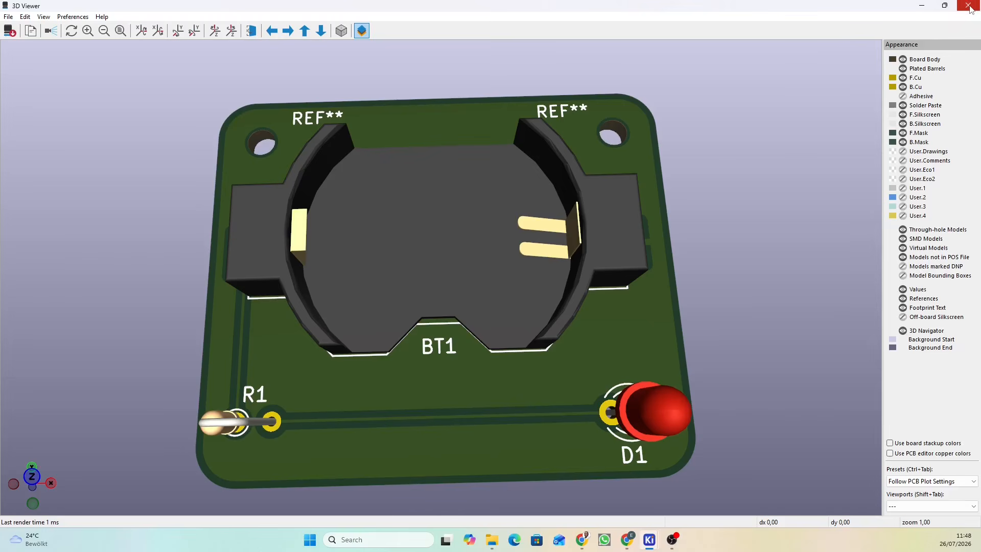
pyautogui.click(968, 6)
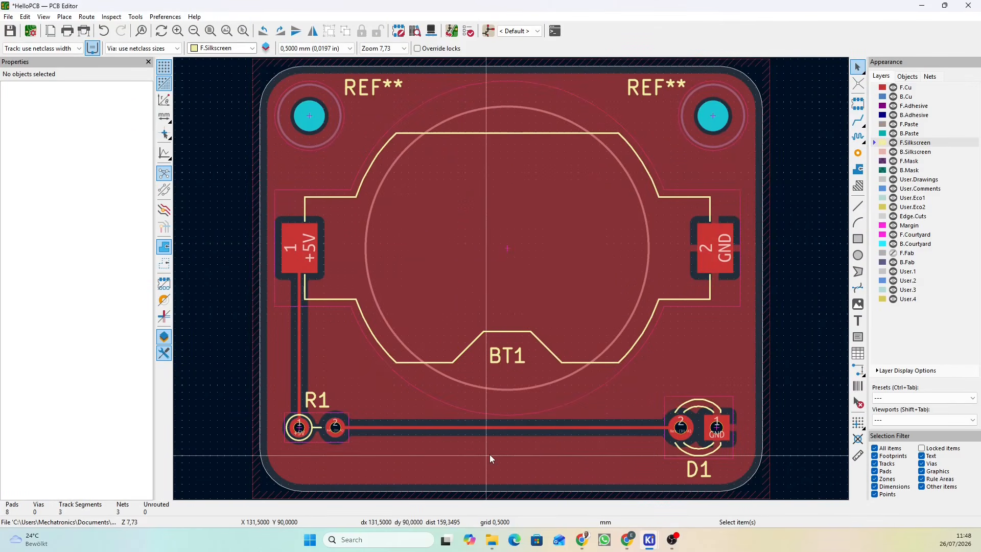
# - Place the bold F.Silkscreen text "Mechatronics with Pie" along the board's lower edge at X 125.5, Y 91 mm
pyautogui.click(859, 322)
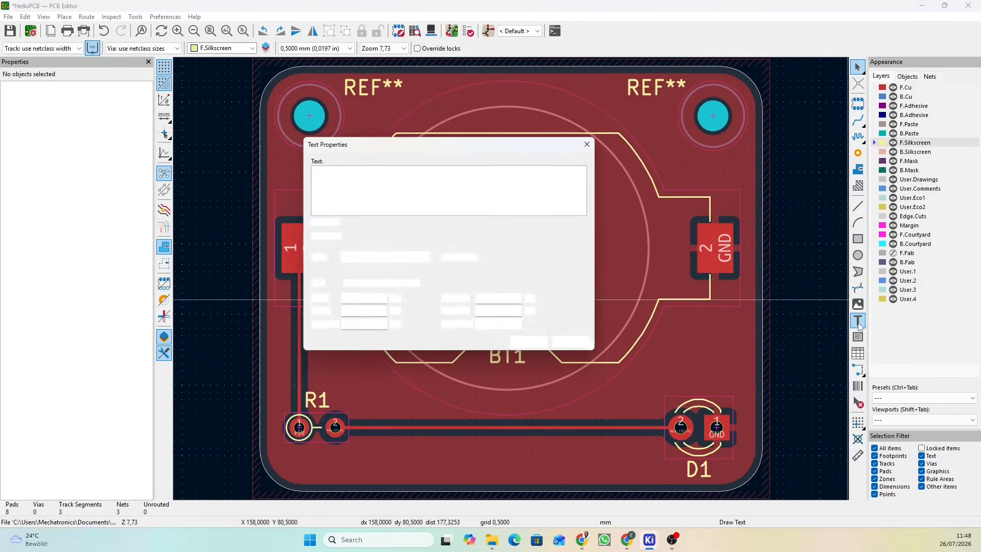
pyautogui.moveTo(407, 151); pyautogui.dragTo(503, 191)
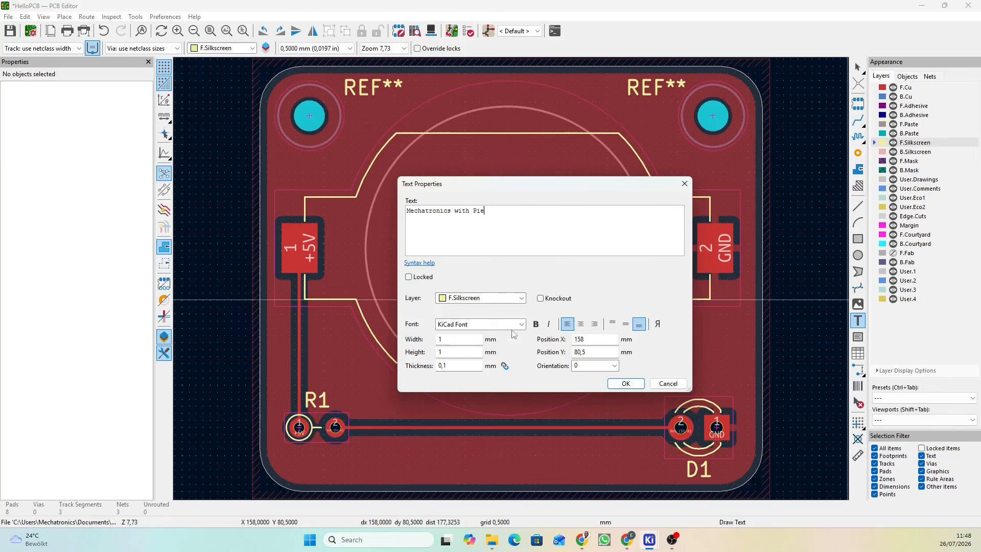
pyautogui.click(536, 325)
pyautogui.click(626, 384)
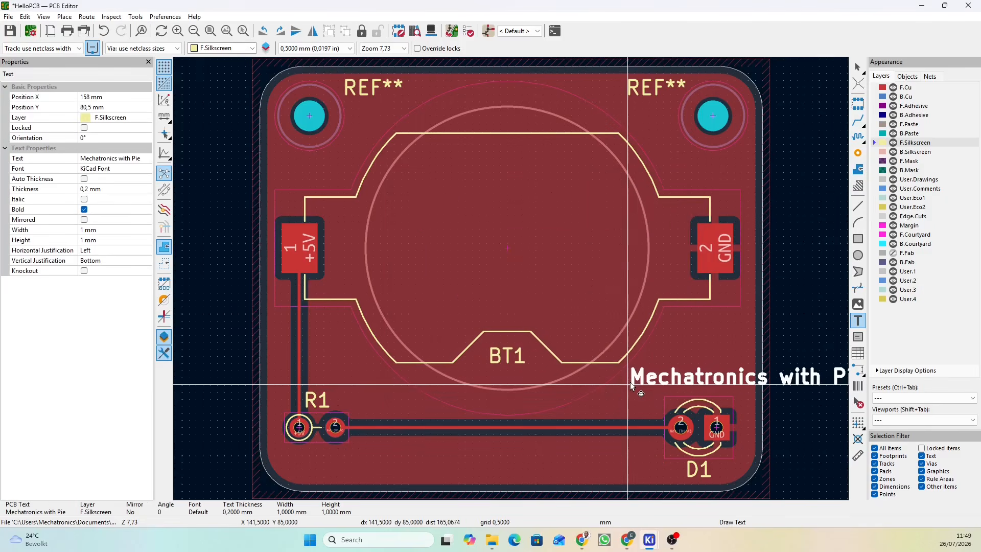
pyautogui.click(404, 471)
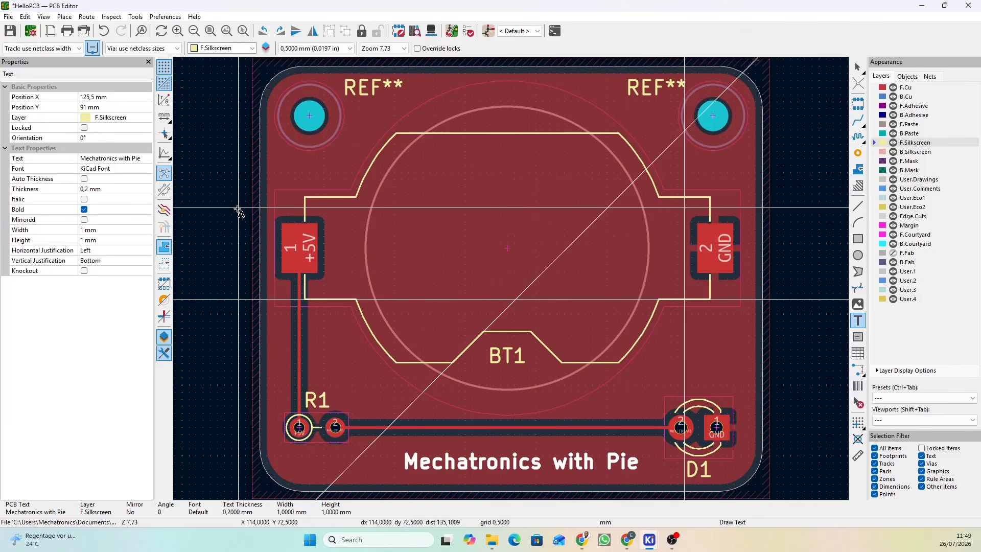
# - Save the board and inspect the silkscreen text and both board sides in the 3D viewer
pyautogui.click(10, 31)
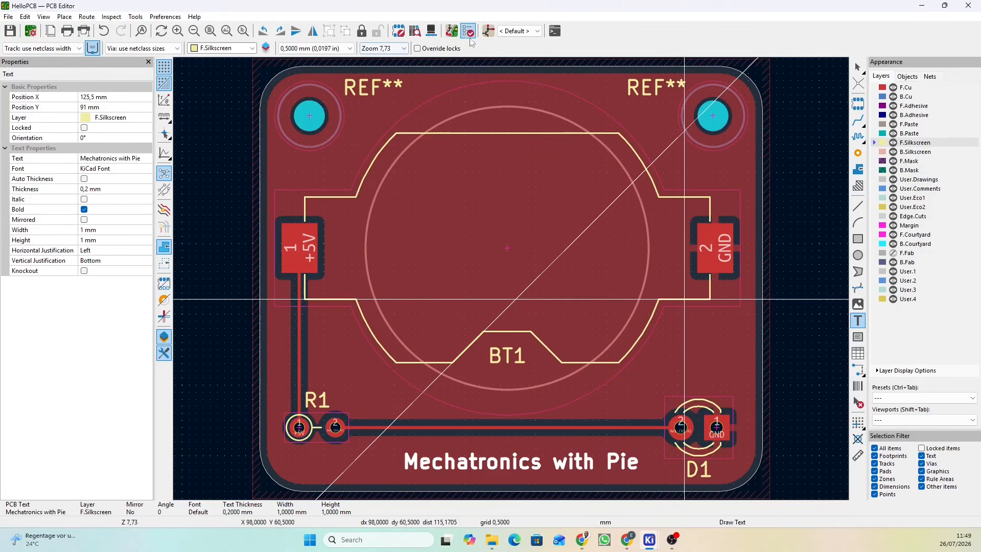
pyautogui.click(432, 33)
pyautogui.moveTo(464, 401); pyautogui.dragTo(455, 357)
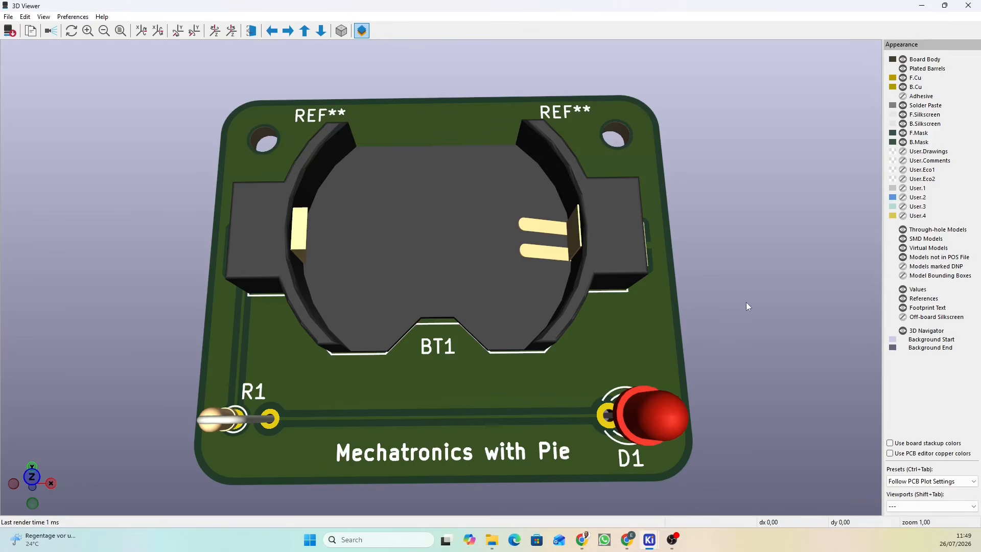
pyautogui.moveTo(746, 306); pyautogui.dragTo(165, 256)
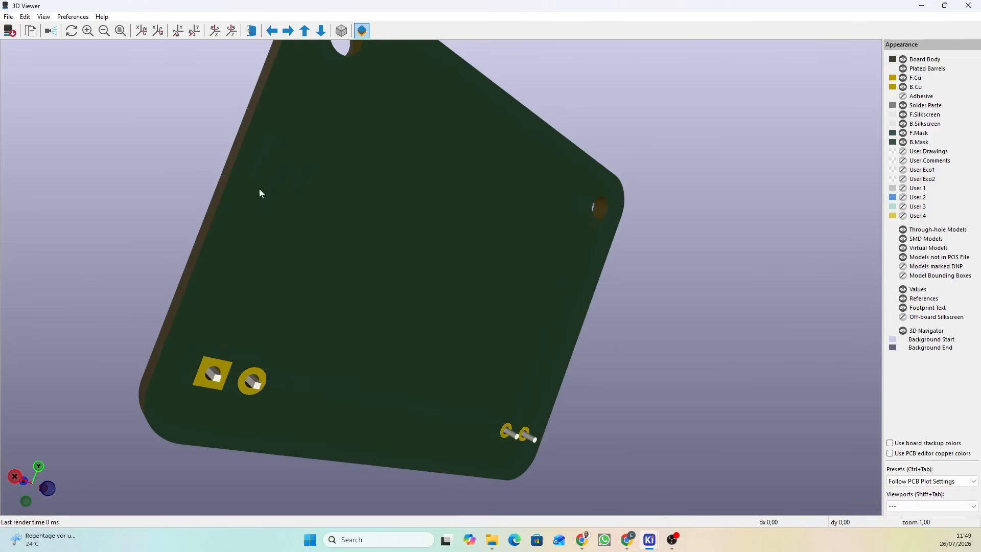
pyautogui.moveTo(329, 215); pyautogui.dragTo(822, 289)
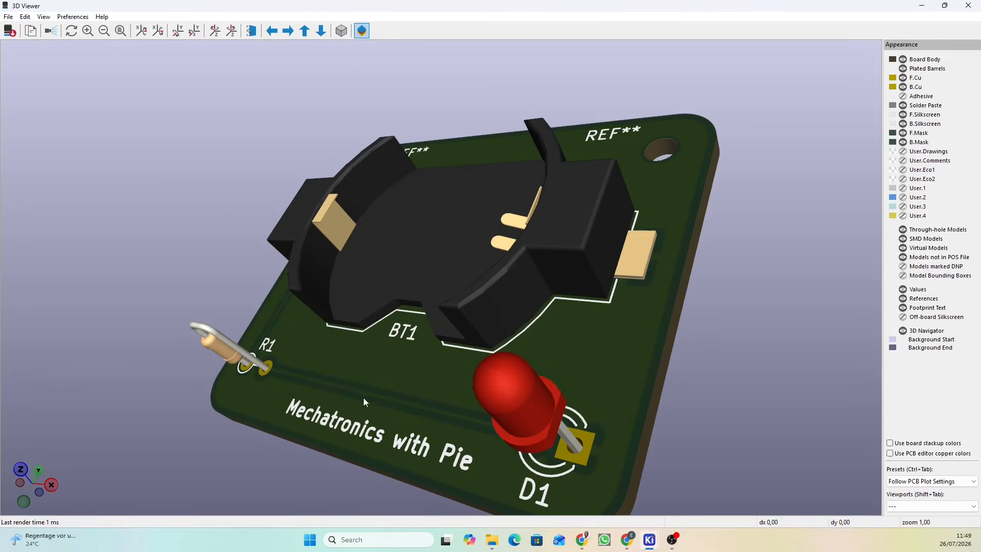
pyautogui.moveTo(363, 398); pyautogui.dragTo(675, 317)
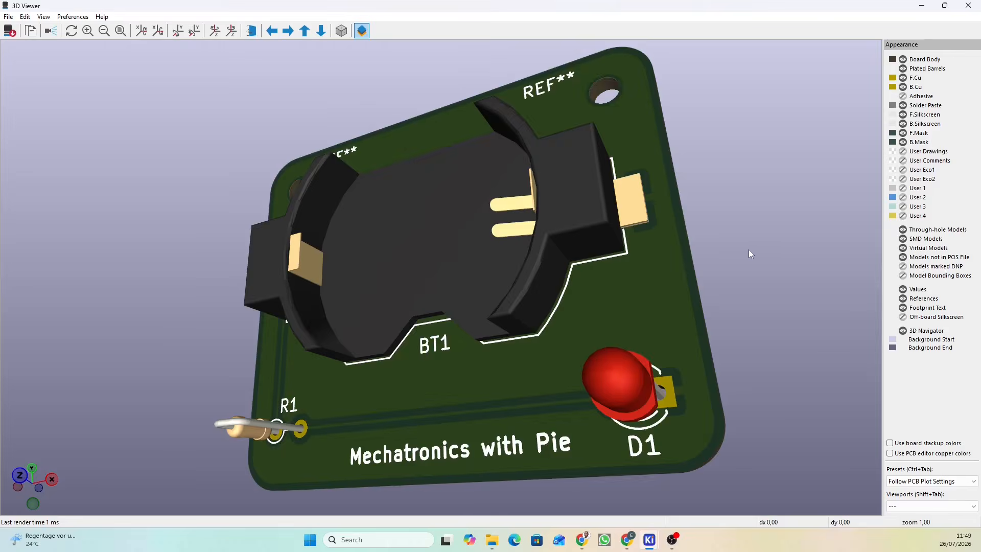
pyautogui.moveTo(750, 254); pyautogui.dragTo(788, 296)
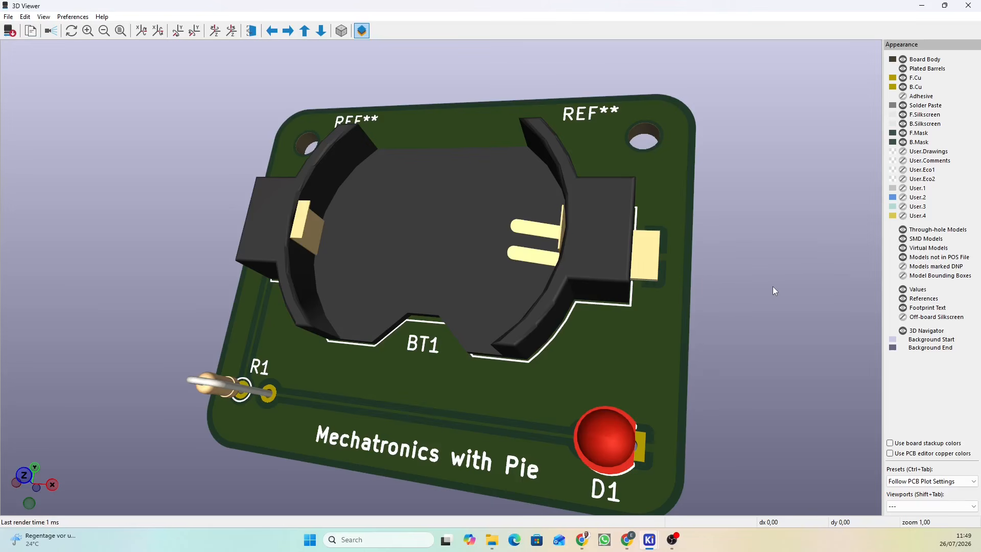
pyautogui.moveTo(773, 286); pyautogui.dragTo(188, 241)
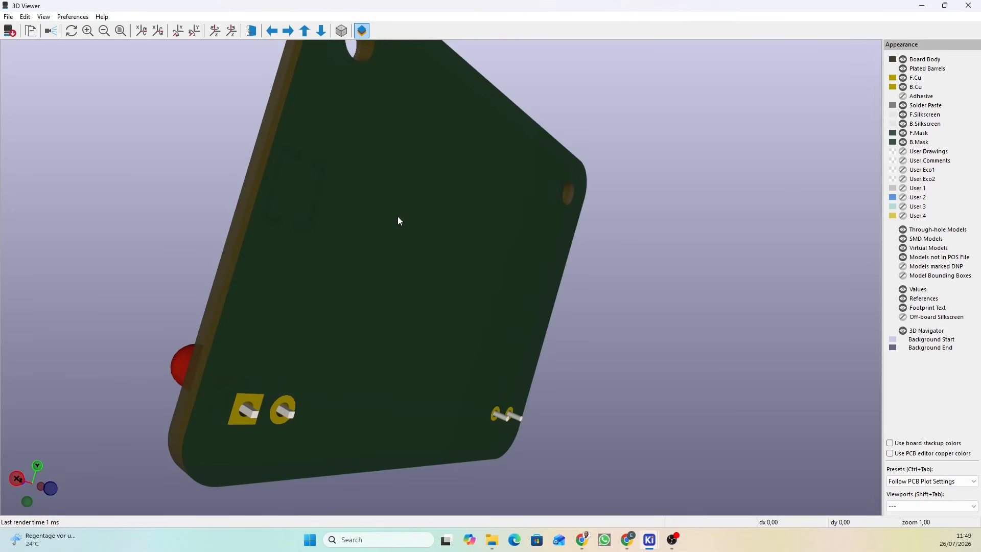
pyautogui.moveTo(565, 220); pyautogui.dragTo(286, 218)
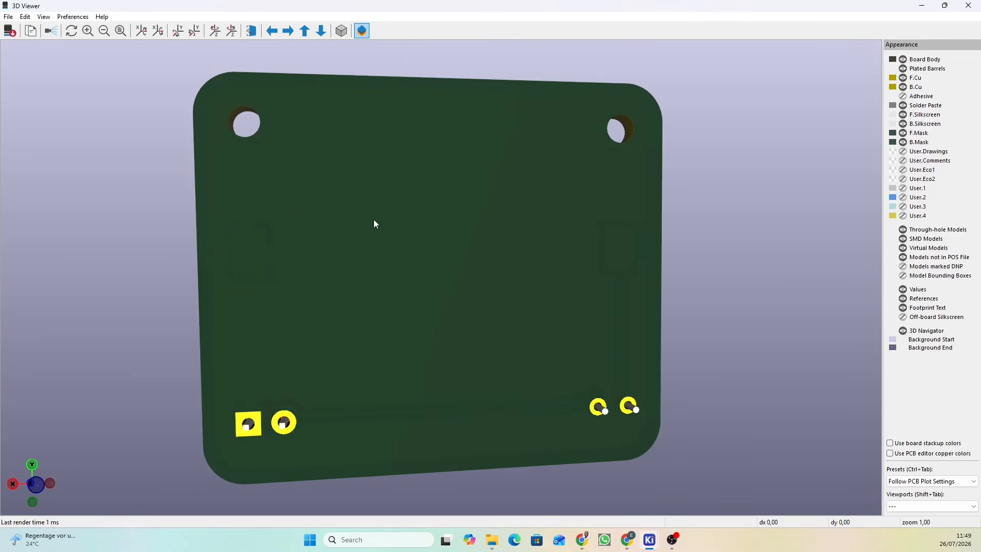
pyautogui.moveTo(361, 274); pyautogui.dragTo(685, 342)
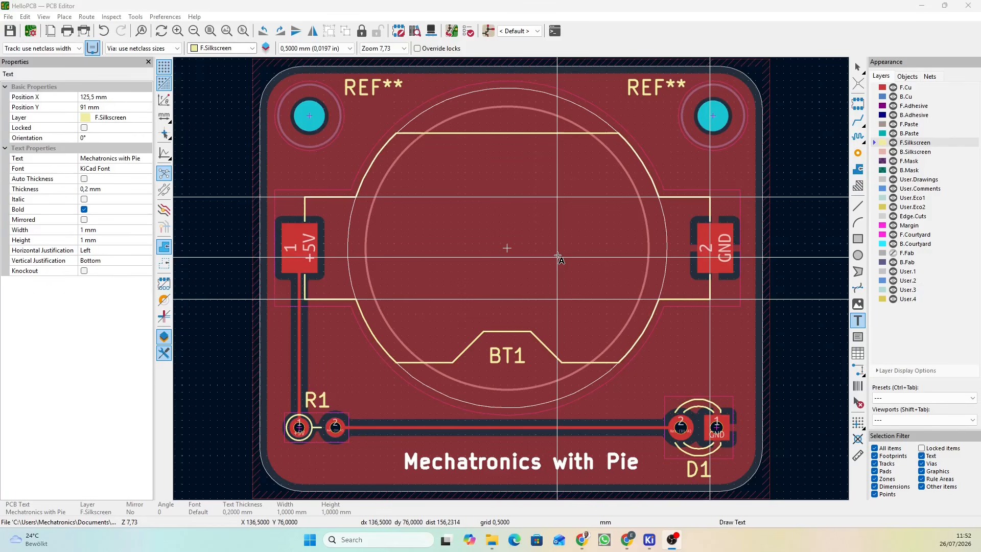
# - Save the board and open the Plot settings with Gerber as the plot format
pyautogui.click(15, 30)
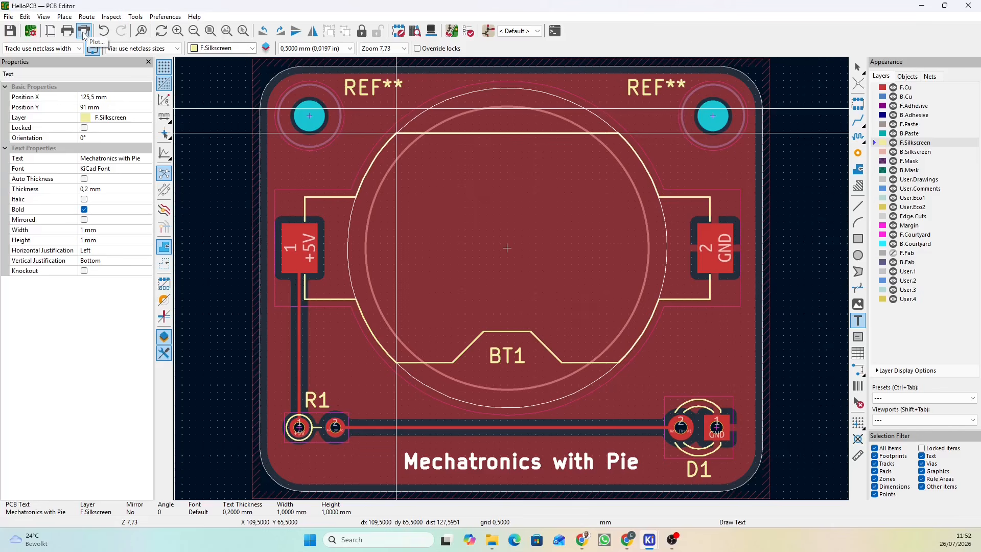
pyautogui.click(9, 18)
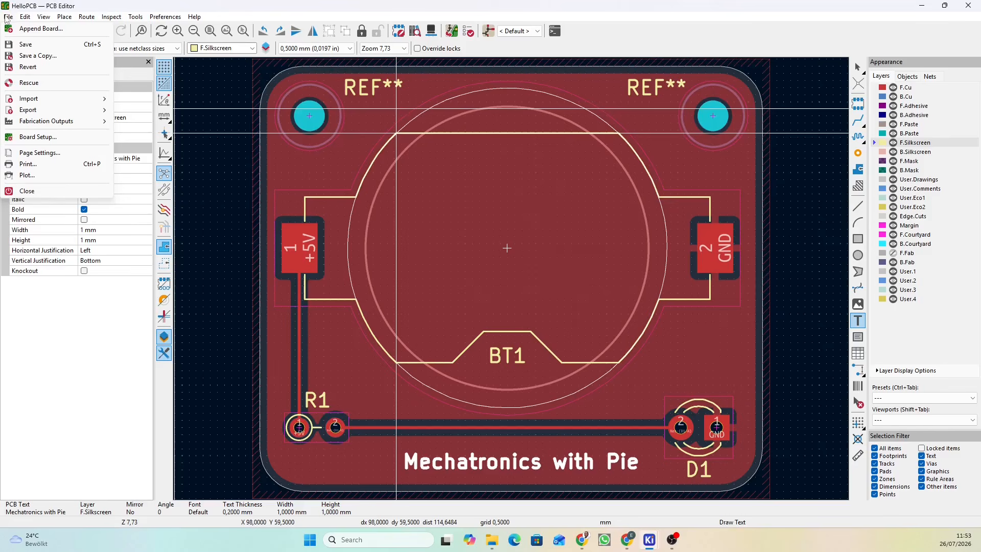
pyautogui.click(183, 4)
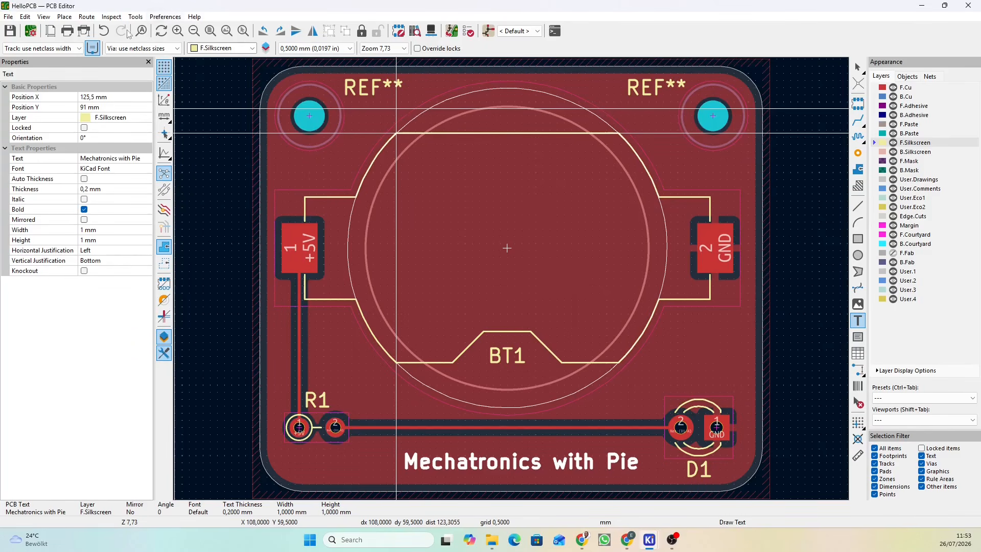
pyautogui.click(84, 32)
pyautogui.moveTo(489, 11); pyautogui.dragTo(506, 98)
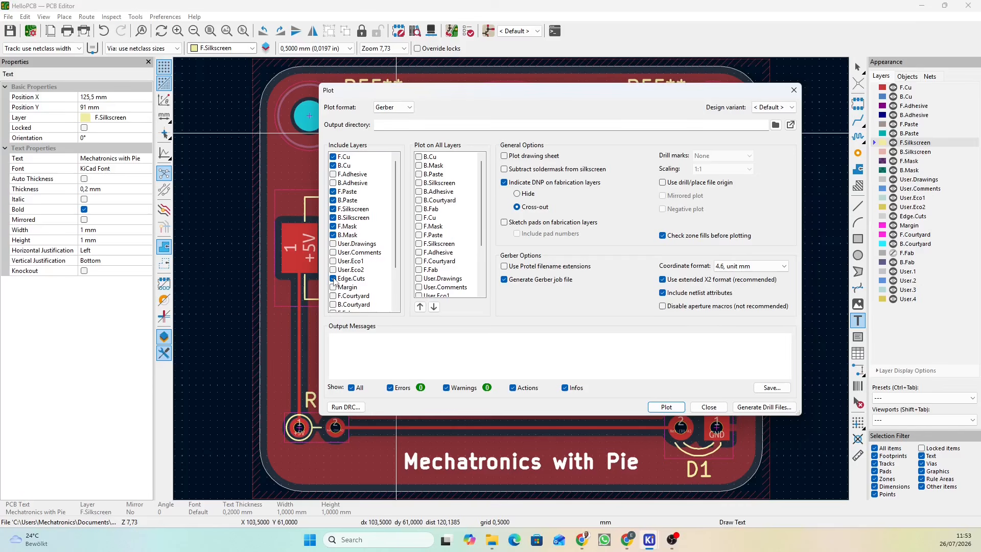
pyautogui.click(410, 108)
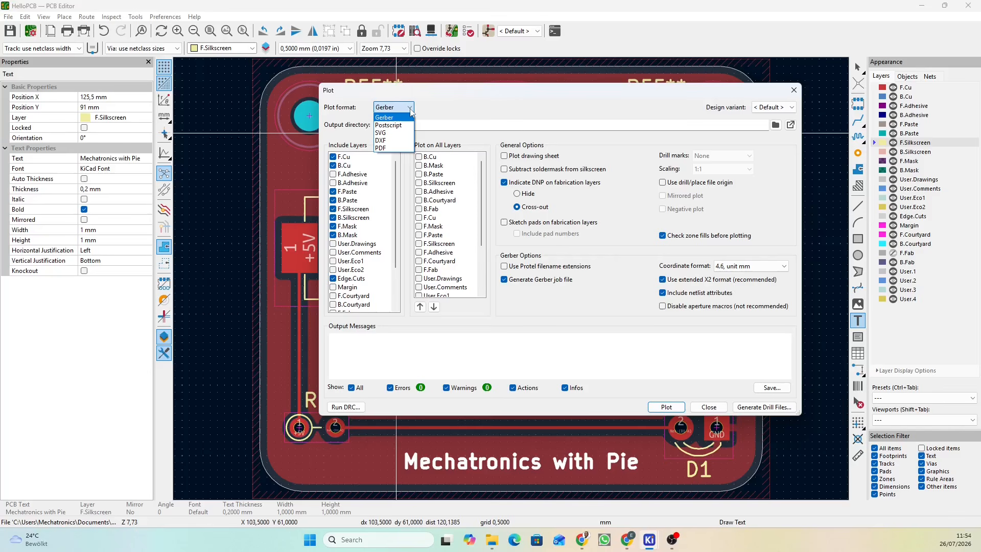
pyautogui.click(395, 118)
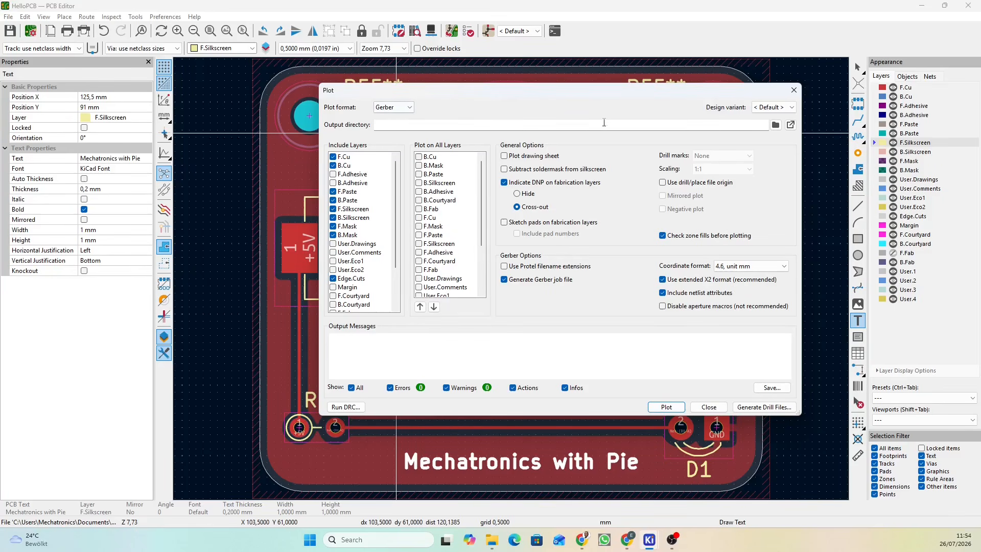
# - Create a folder named Manufacturing inside the HelloPCB project folder and set it as the plot output directory using a relative path
pyautogui.click(776, 125)
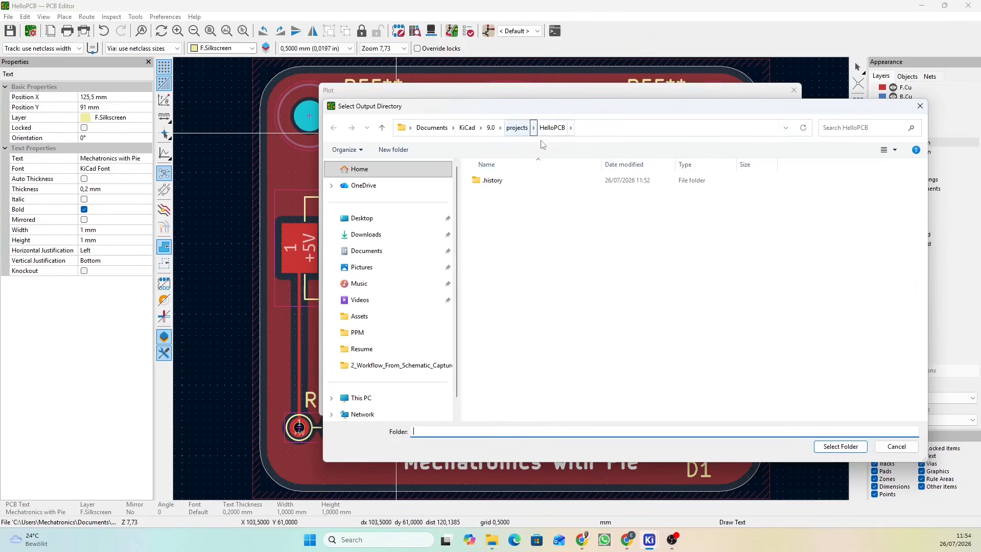
pyautogui.rightClick(549, 236)
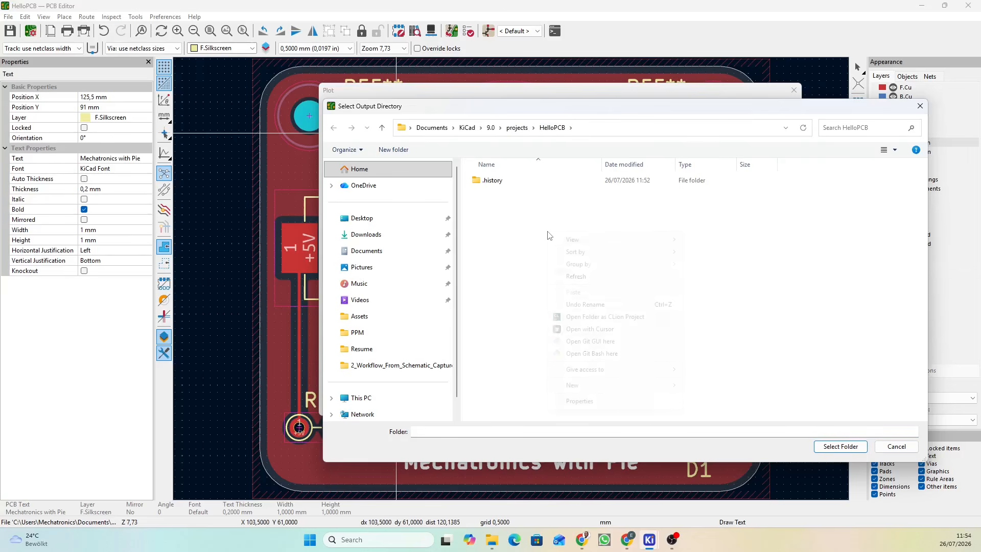
pyautogui.moveTo(649, 386)
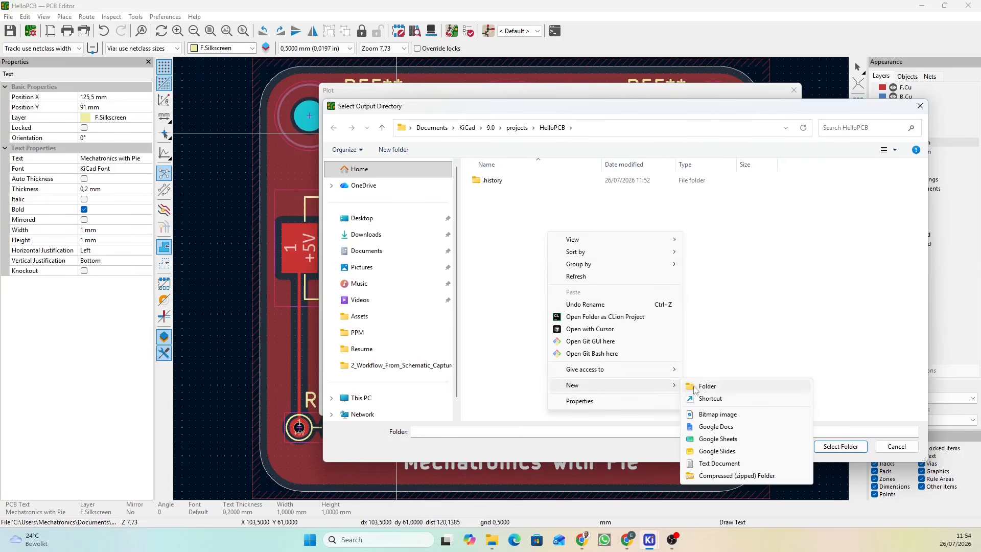
pyautogui.click(695, 387)
pyautogui.write('M')
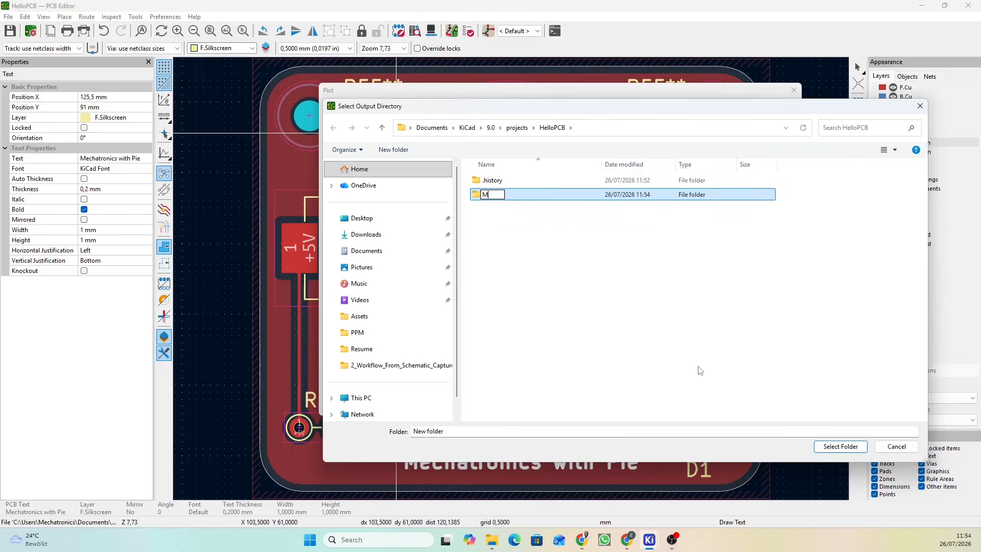
pyautogui.write('anufacturing')
pyautogui.press('Return')
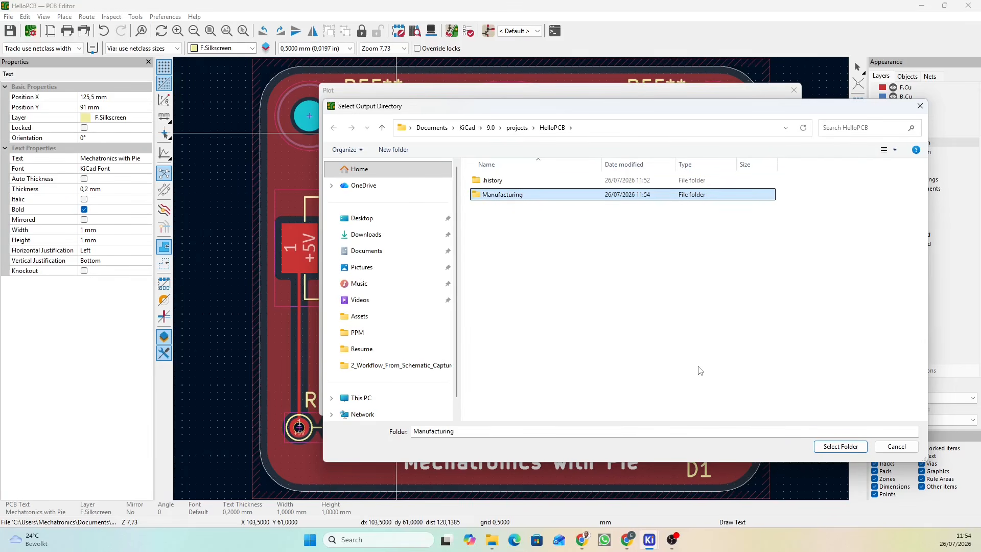
pyautogui.doubleClick(538, 195)
pyautogui.click(840, 448)
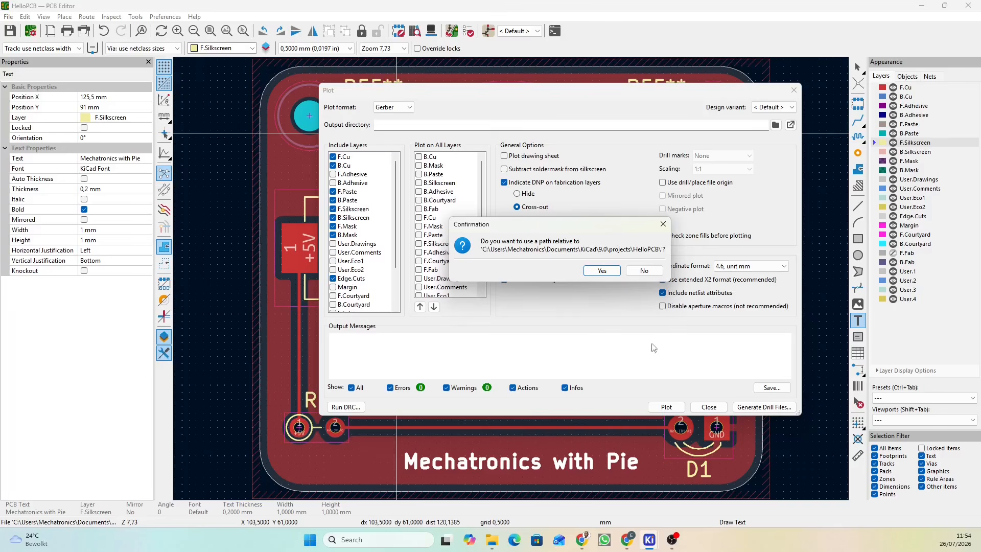
pyautogui.click(603, 271)
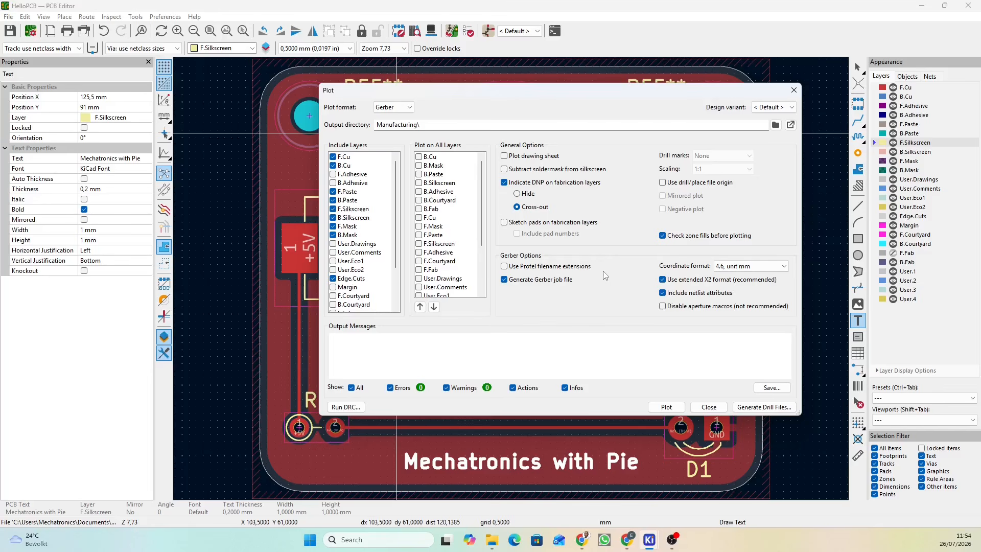
# - Plot the Gerber files and generate the Excellon drill files in millimetres into the Manufacturing folder
pyautogui.click(664, 407)
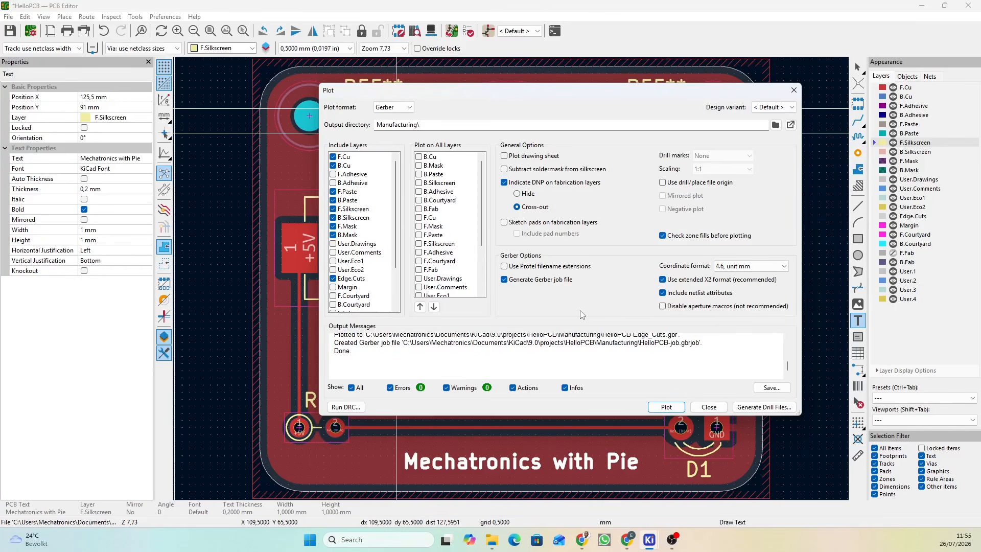
pyautogui.click(756, 407)
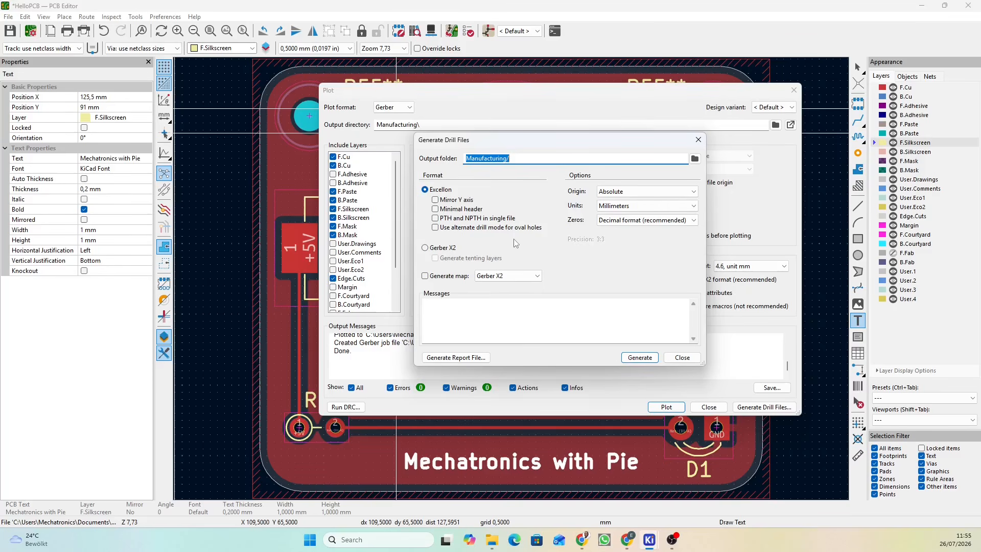
pyautogui.click(642, 359)
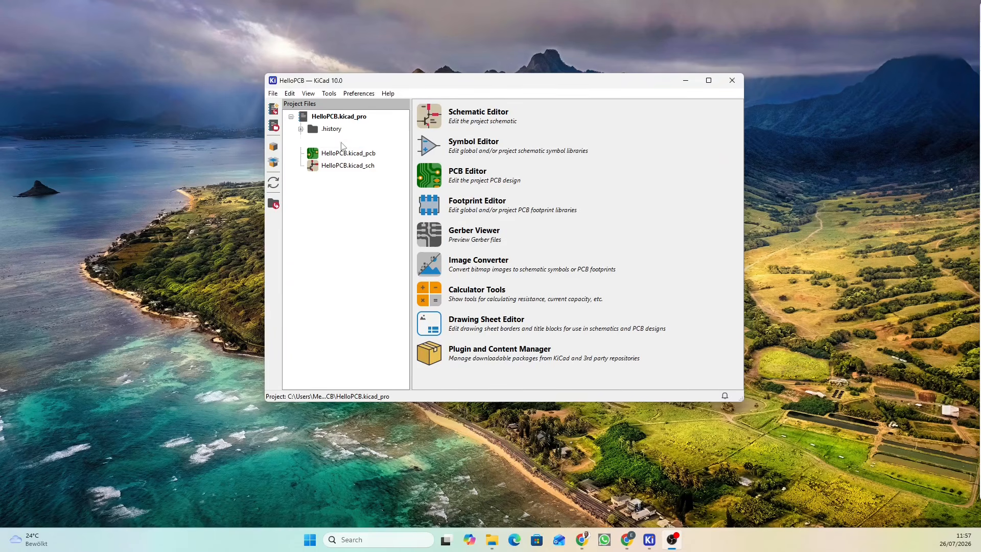
# - Open the project's Manufacturing folder in File Explorer and examine the exported Gerber and drill files with all file details visible
pyautogui.click(341, 145)
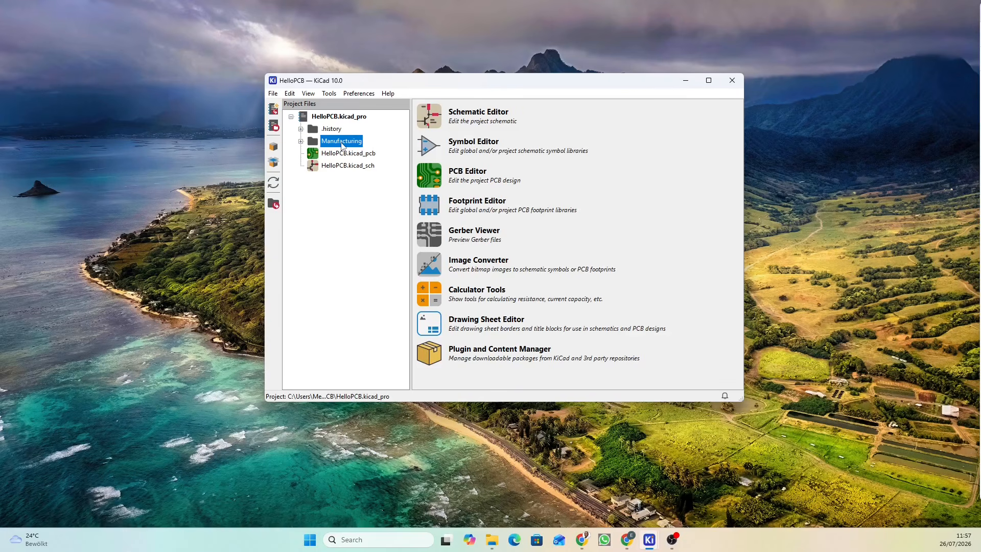
pyautogui.rightClick(342, 146)
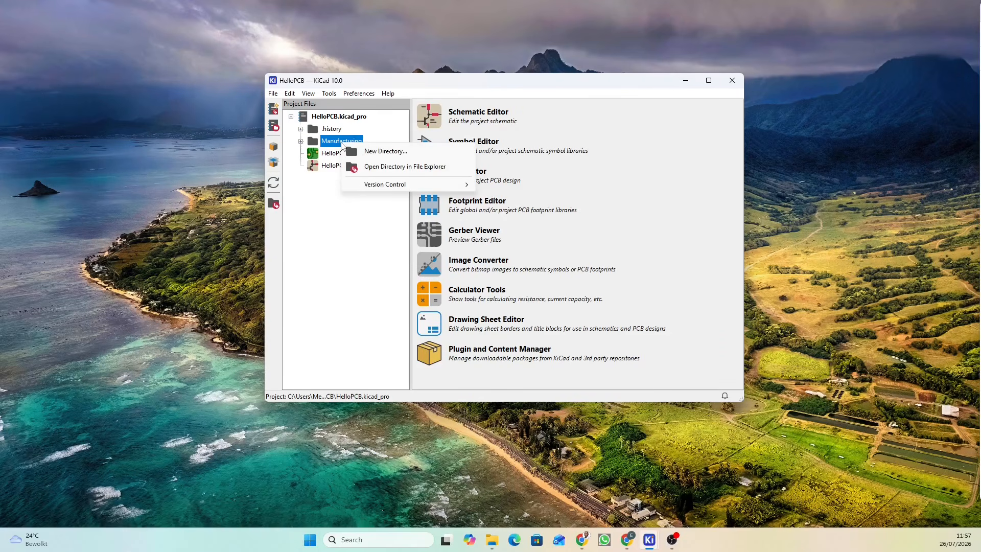
pyautogui.click(406, 169)
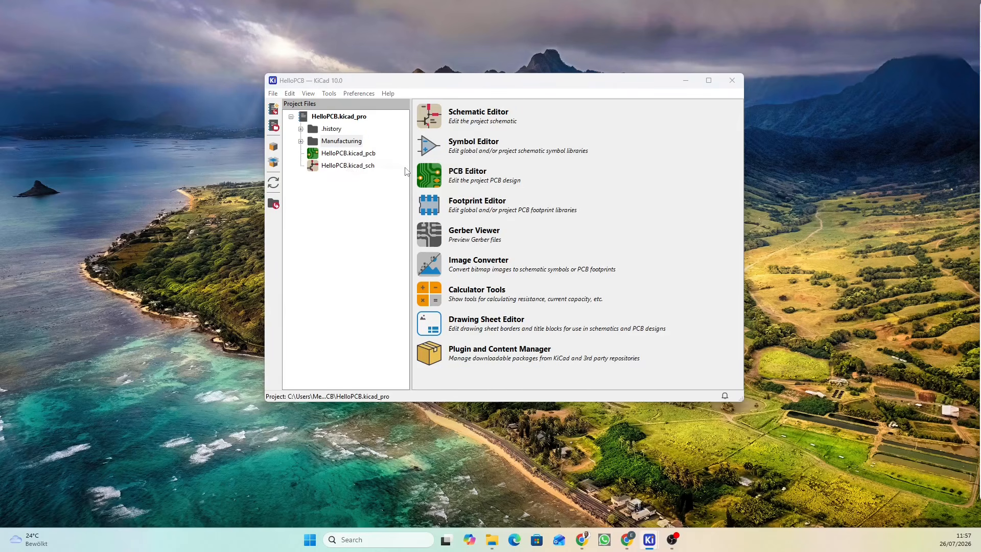
pyautogui.moveTo(980, 26); pyautogui.dragTo(562, 30)
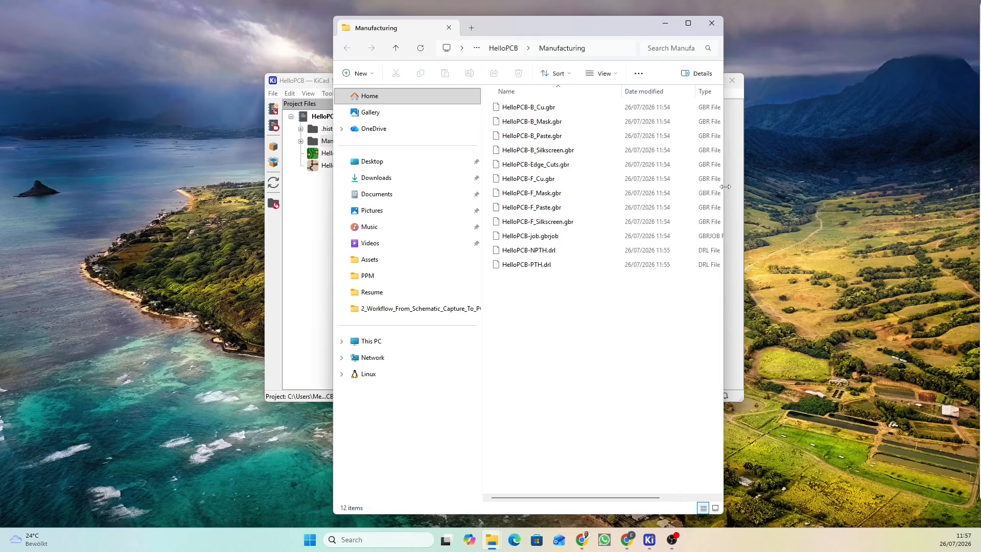
pyautogui.moveTo(722, 192); pyautogui.dragTo(801, 194)
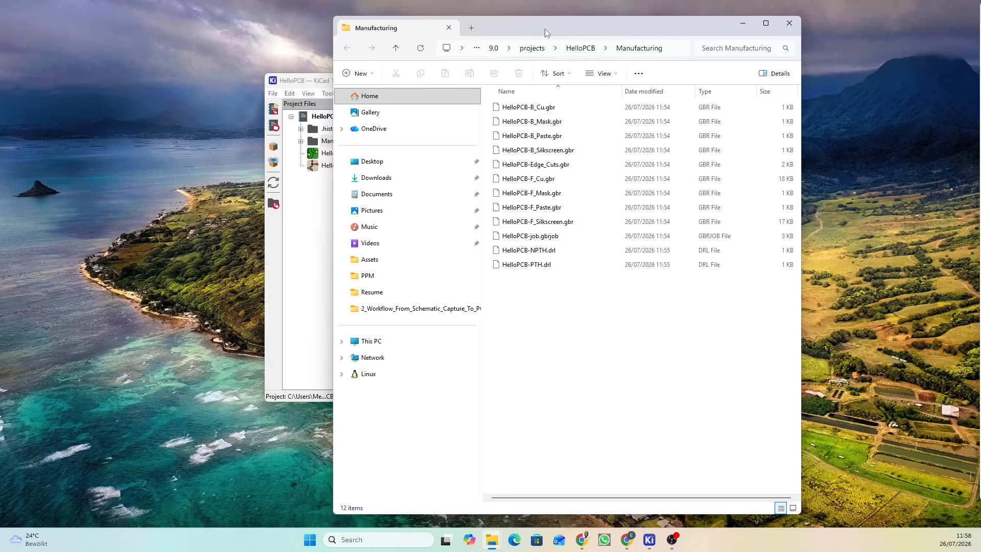
pyautogui.moveTo(545, 33); pyautogui.dragTo(580, 30)
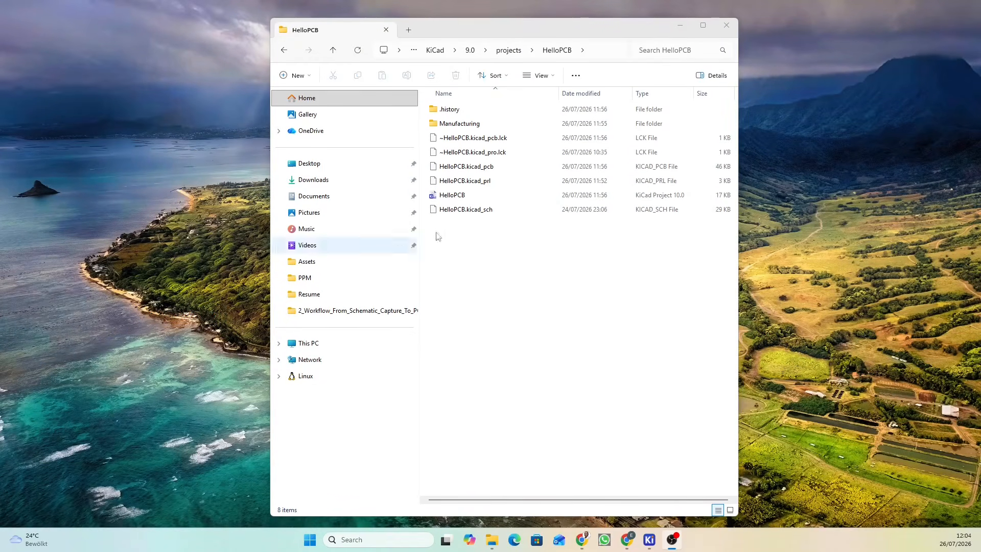
# - From the HelloPCB folder in File Explorer, check the contents of the Manufacturing folder and return to the project folder
pyautogui.click(468, 264)
pyautogui.moveTo(508, 39); pyautogui.dragTo(410, 30)
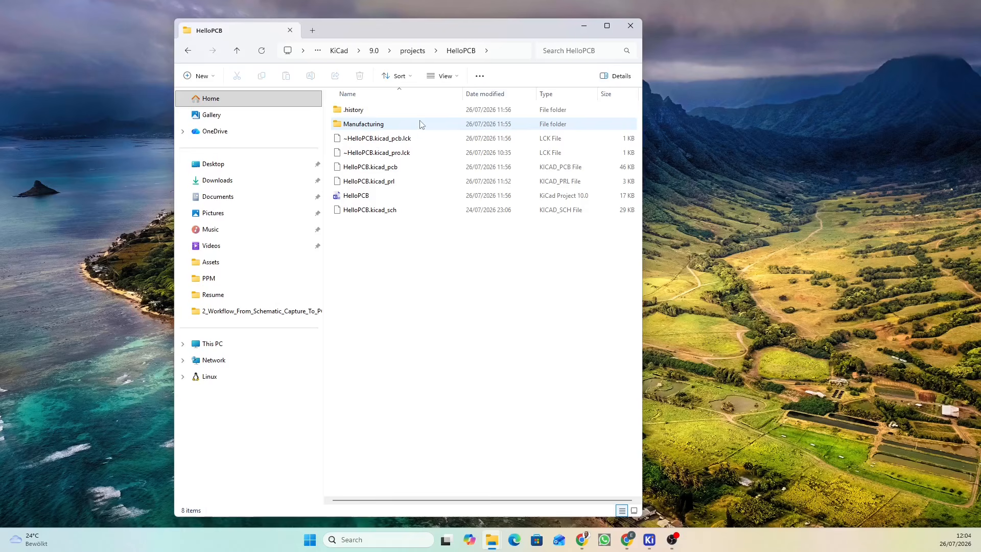
pyautogui.click(371, 128)
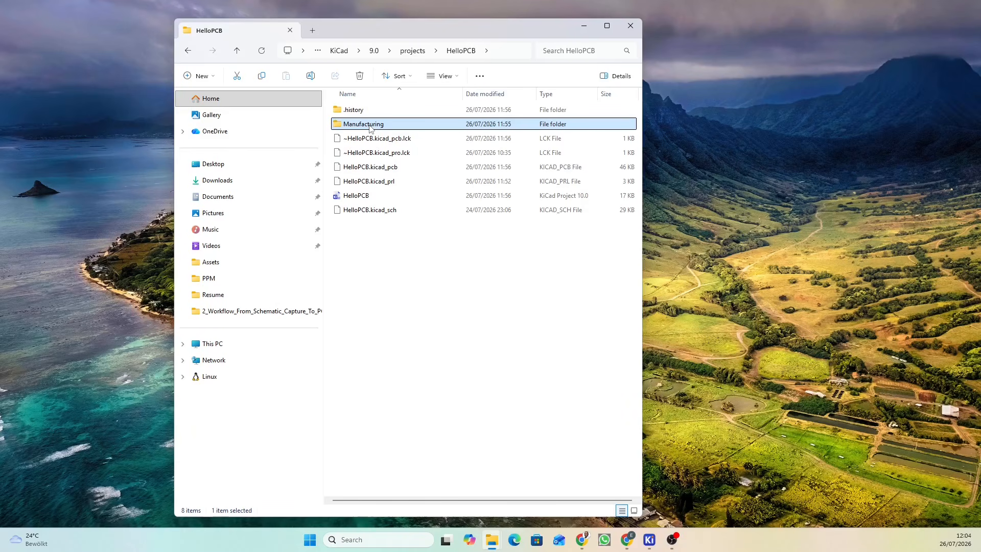
pyautogui.doubleClick(371, 128)
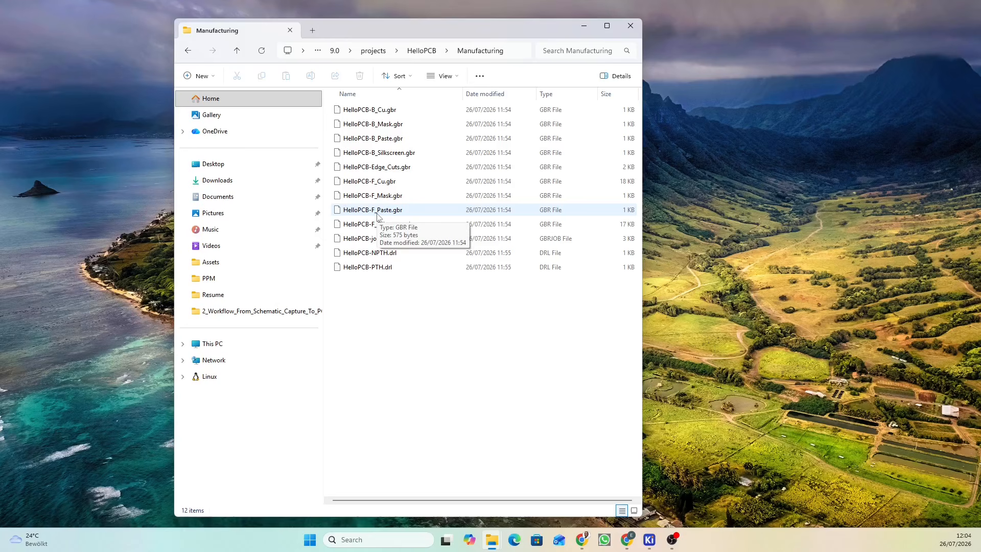
pyautogui.click(189, 53)
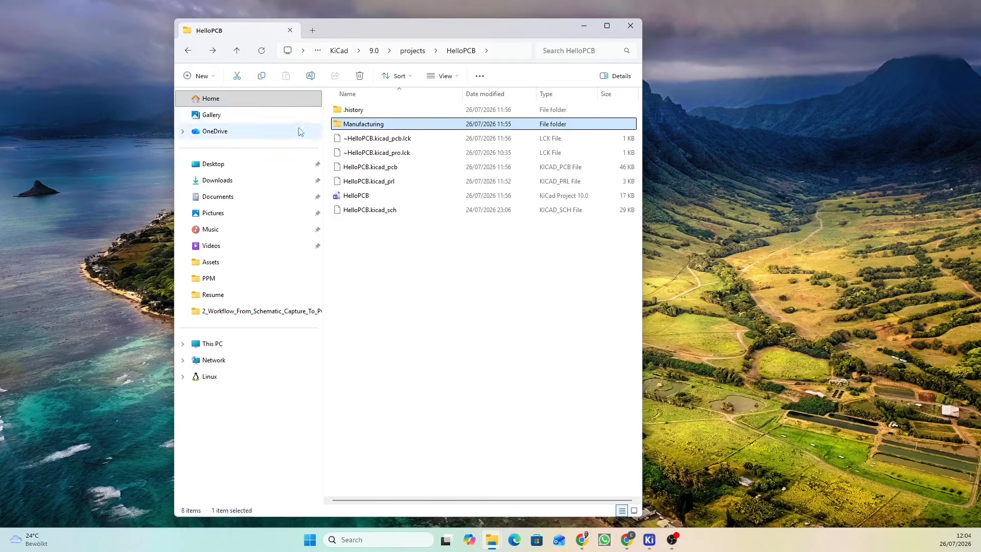
# - Compress the Manufacturing folder into a ZIP file named Manufacturing
pyautogui.rightClick(372, 125)
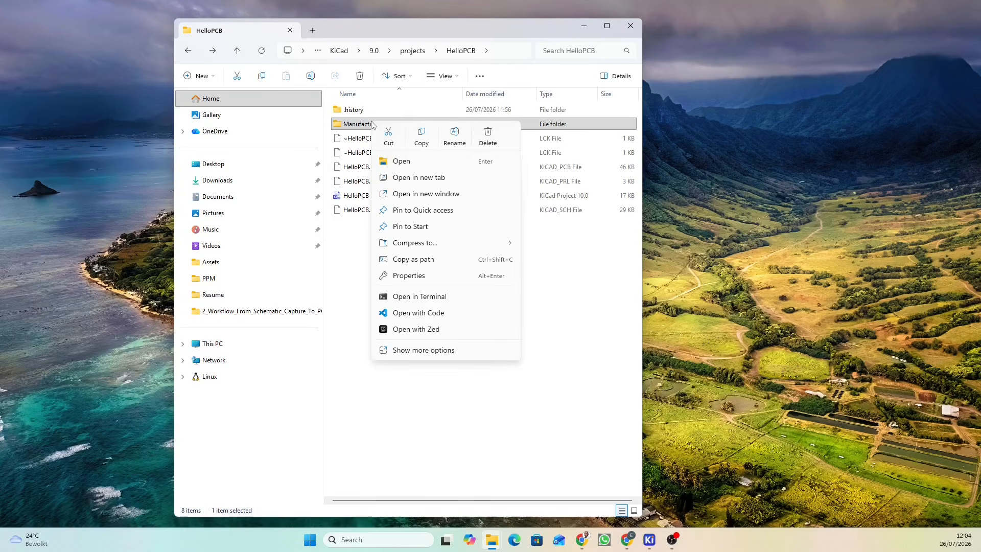
pyautogui.moveTo(407, 244)
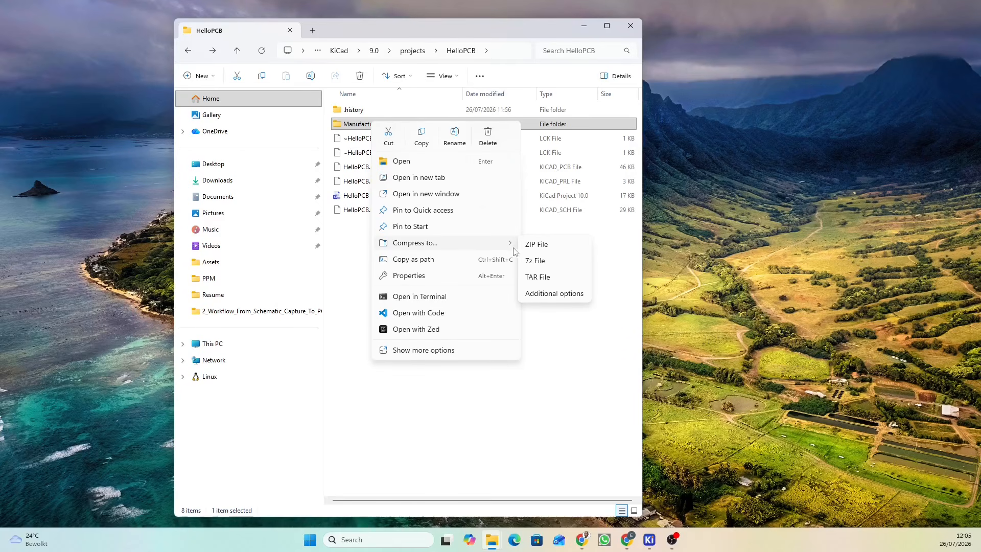
pyautogui.click(541, 248)
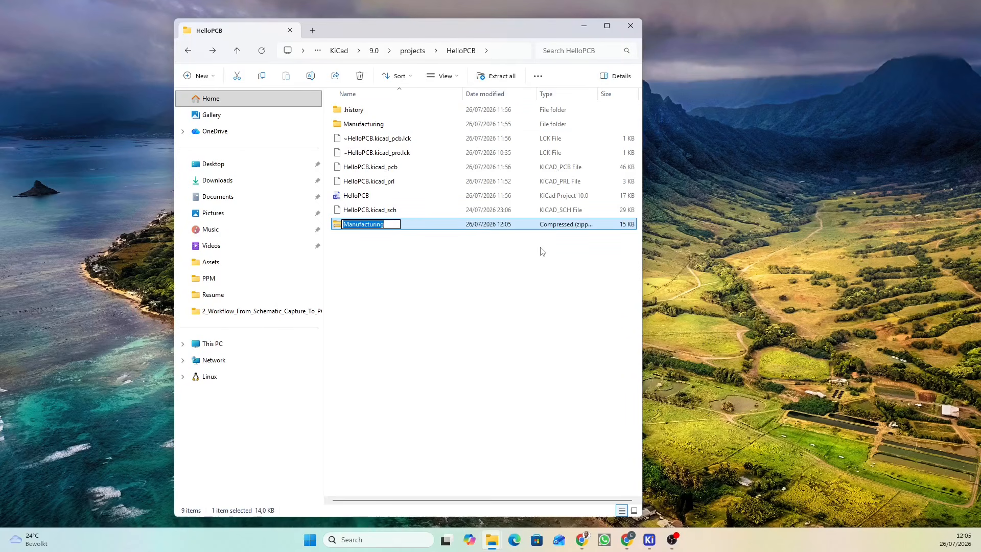
pyautogui.press('Return')
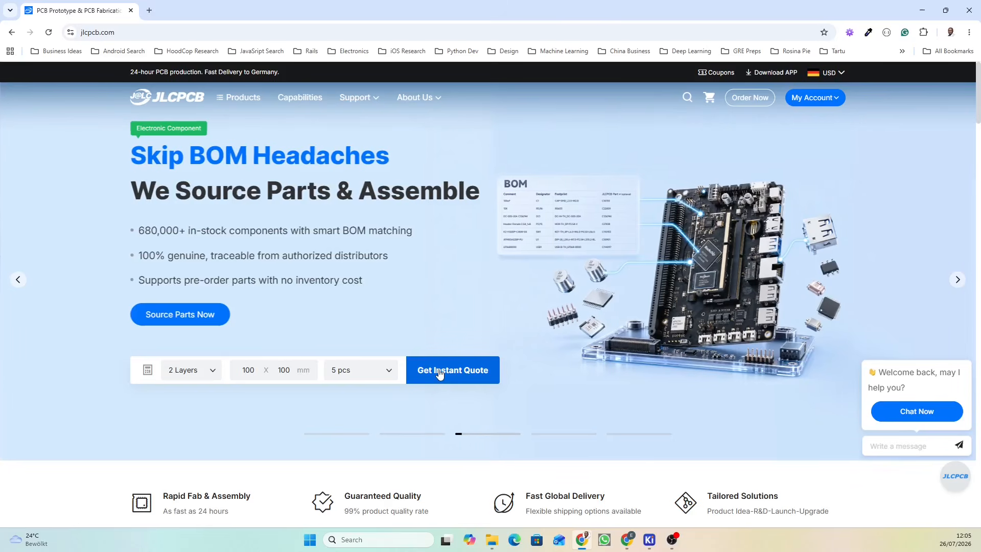
# - Request an instant quote on the JLCPCB website and upload the zipped Gerber files for a 2-layer board
pyautogui.click(452, 373)
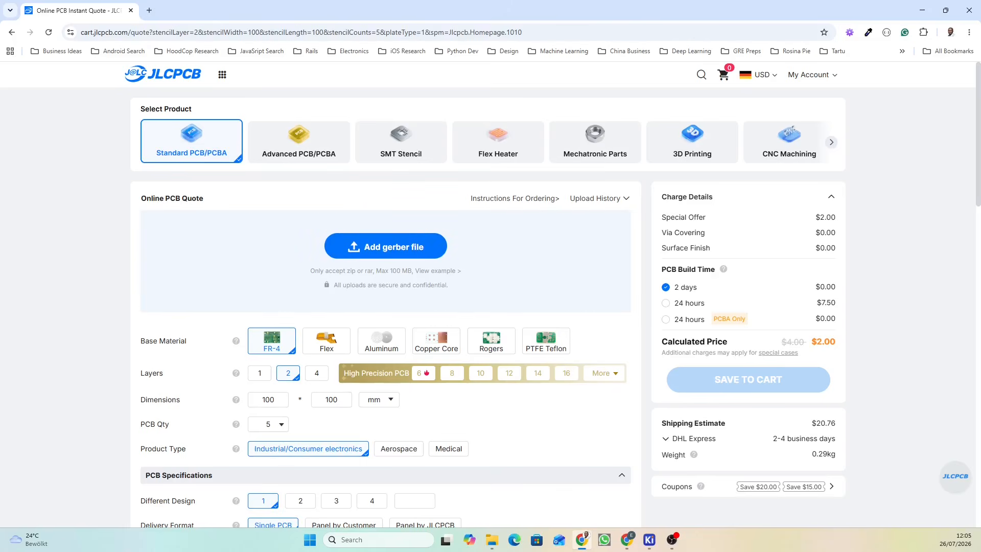
pyautogui.moveTo(685, 261); pyautogui.dragTo(382, 249)
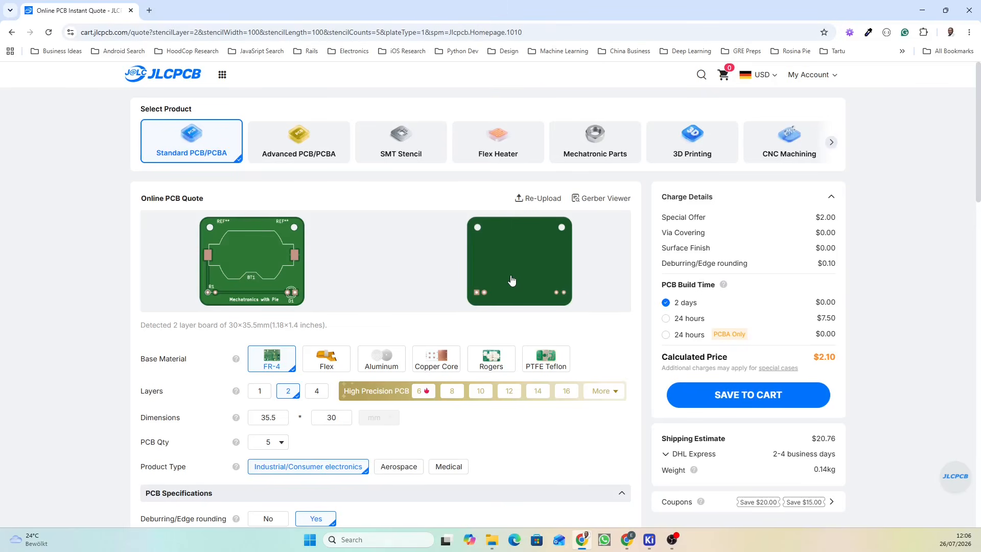
# - Inspect the uploaded board in the Gerber Viewer in 2D and 3D, checking both the top and bottom sides
pyautogui.click(597, 200)
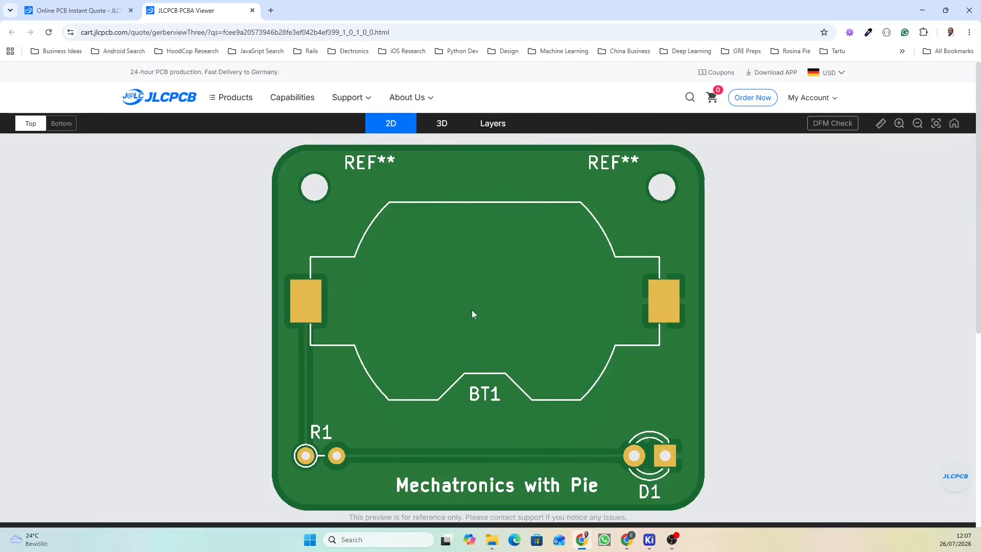
pyautogui.click(442, 123)
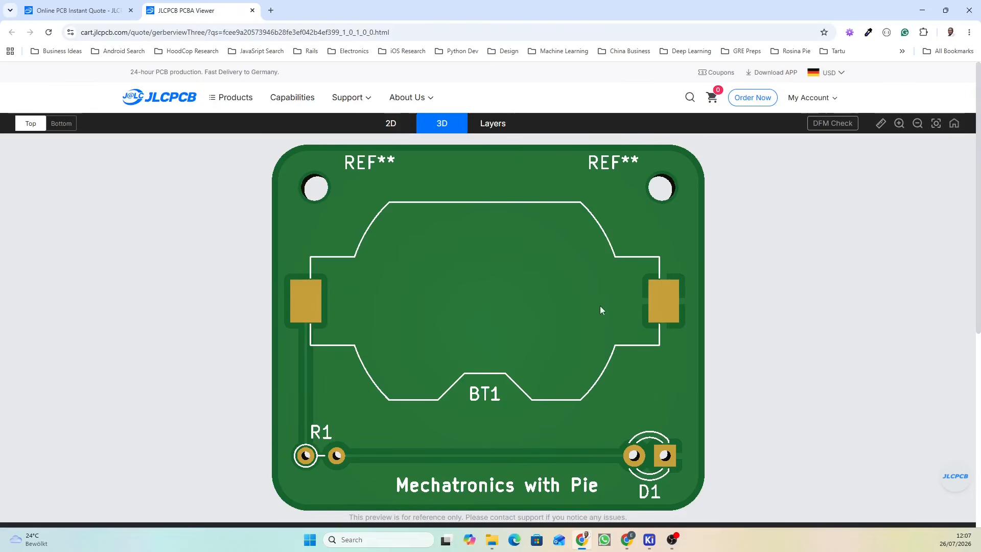
pyautogui.moveTo(773, 340); pyautogui.dragTo(695, 351)
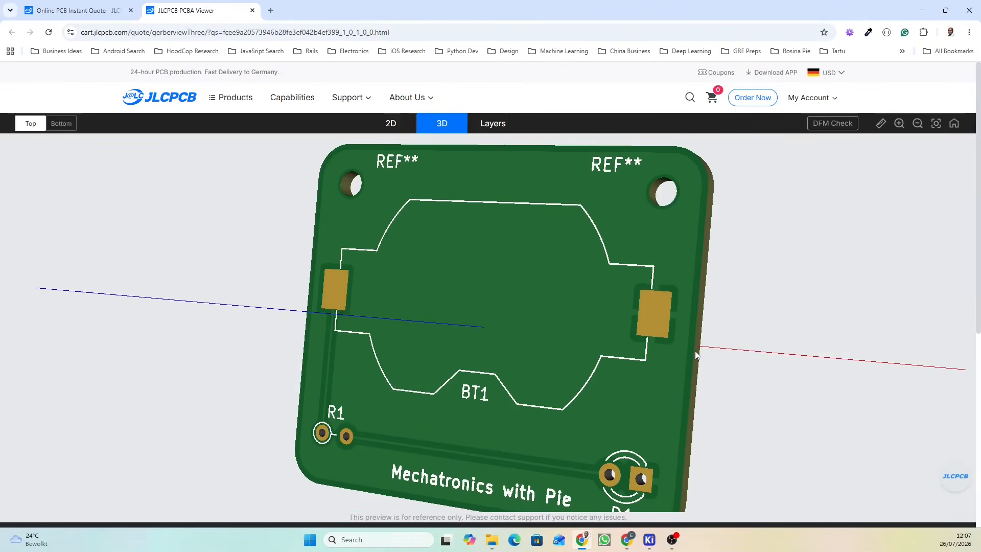
pyautogui.click(66, 126)
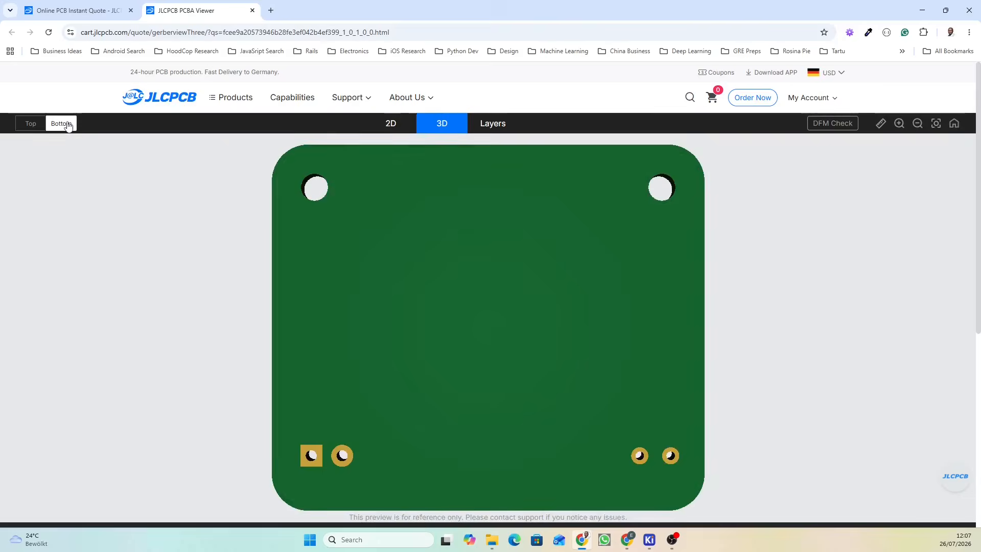
pyautogui.click(30, 126)
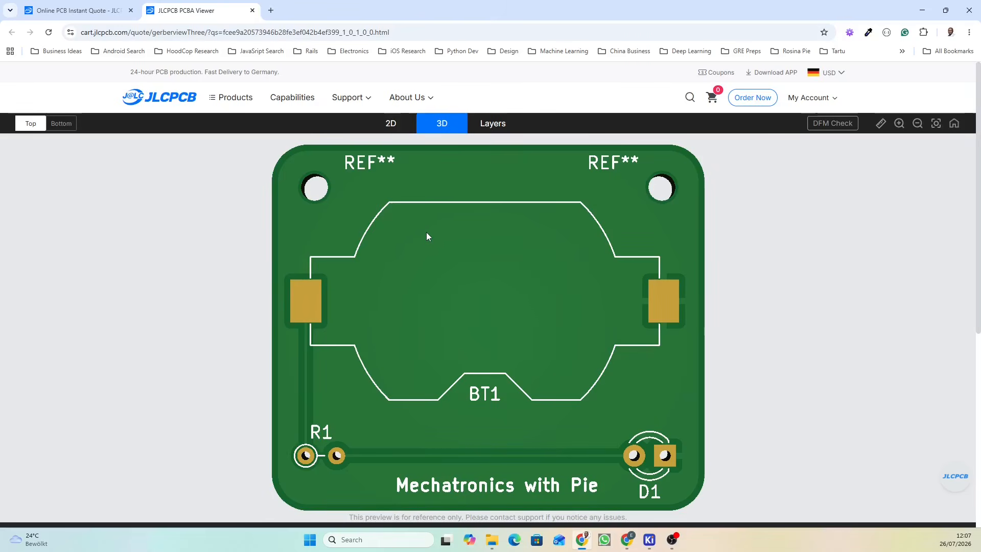
# - Open the order page and review the PCB specifications, high-spec options, charge details and shipping estimate
pyautogui.click(755, 99)
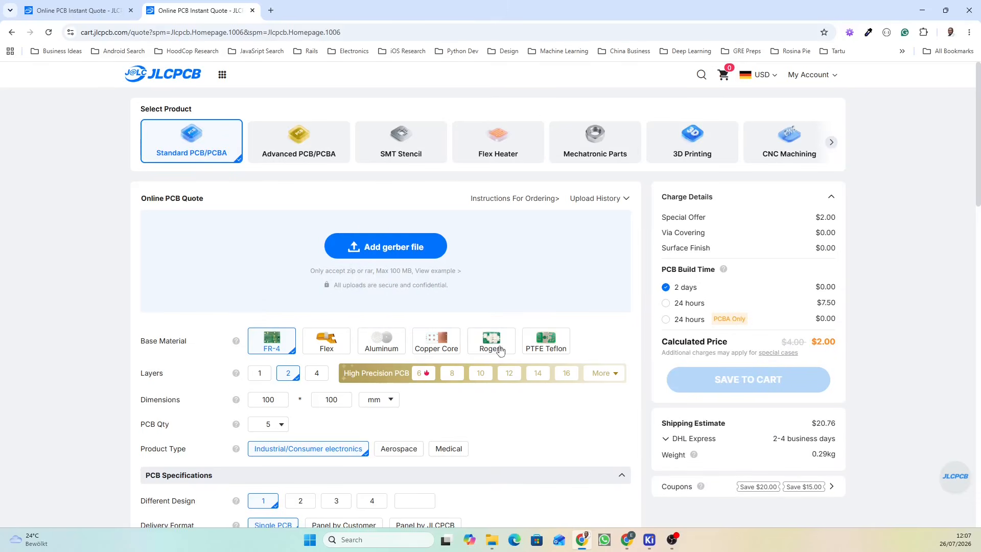
pyautogui.scroll(-4, 538, 343)
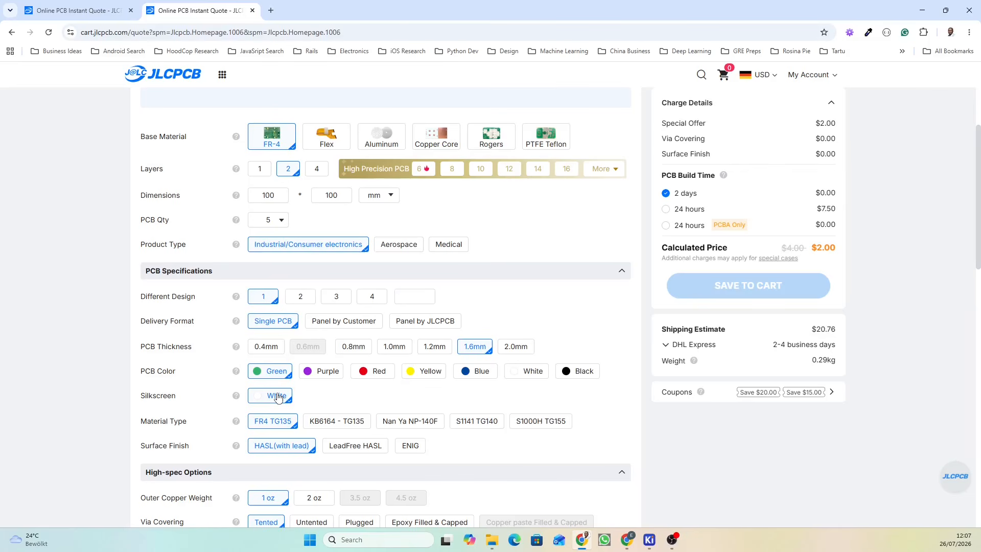
pyautogui.scroll(-4, 306, 390)
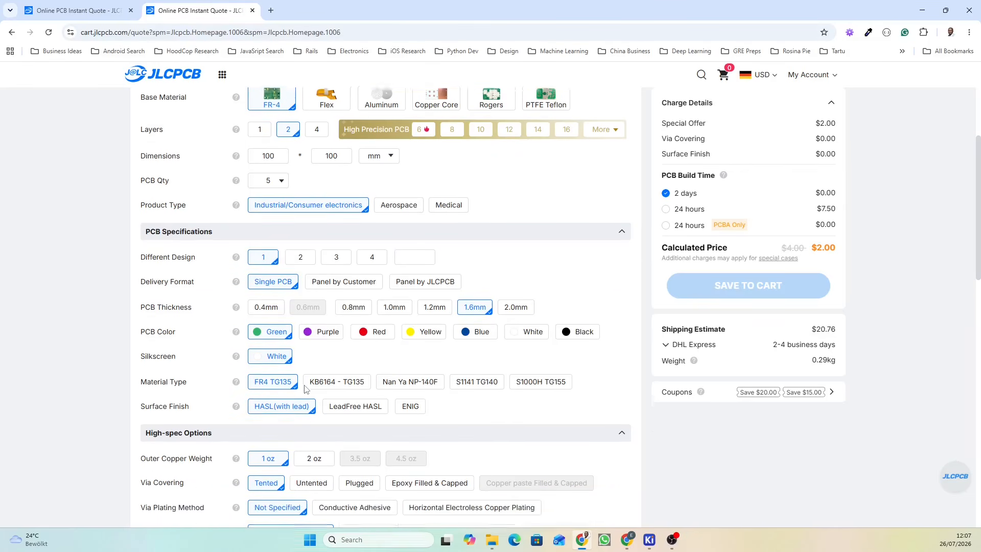
pyautogui.scroll(-2, 306, 390)
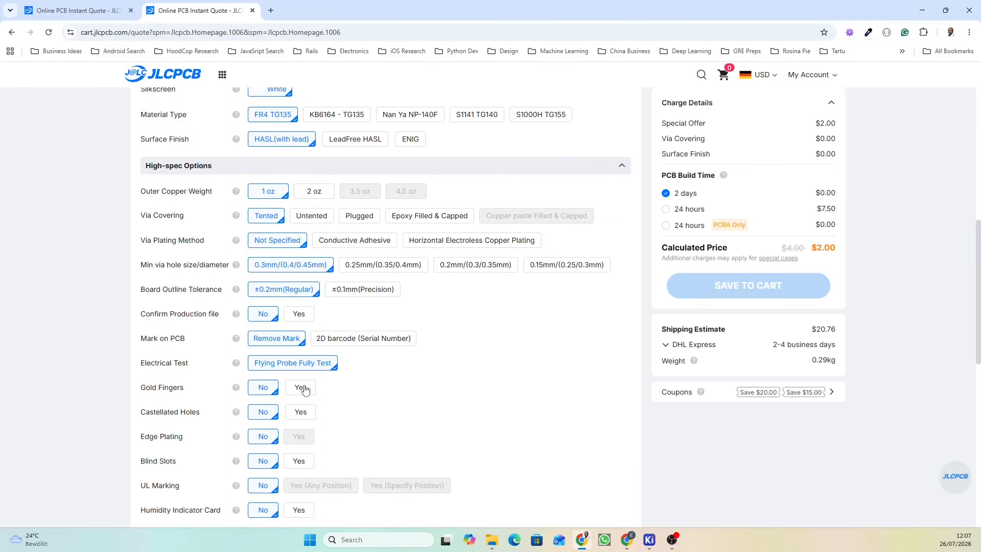
pyautogui.scroll(9, 305, 390)
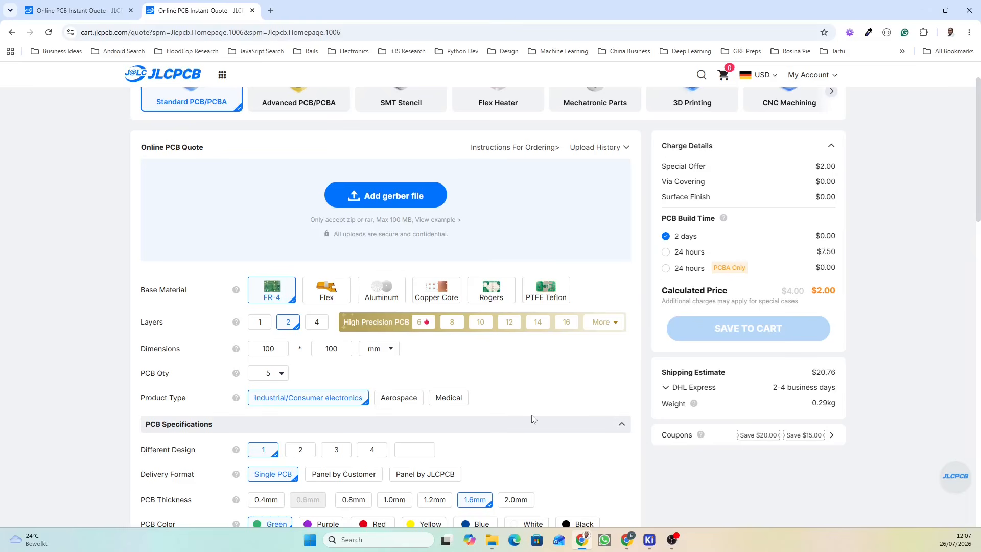
pyautogui.scroll(1, 532, 415)
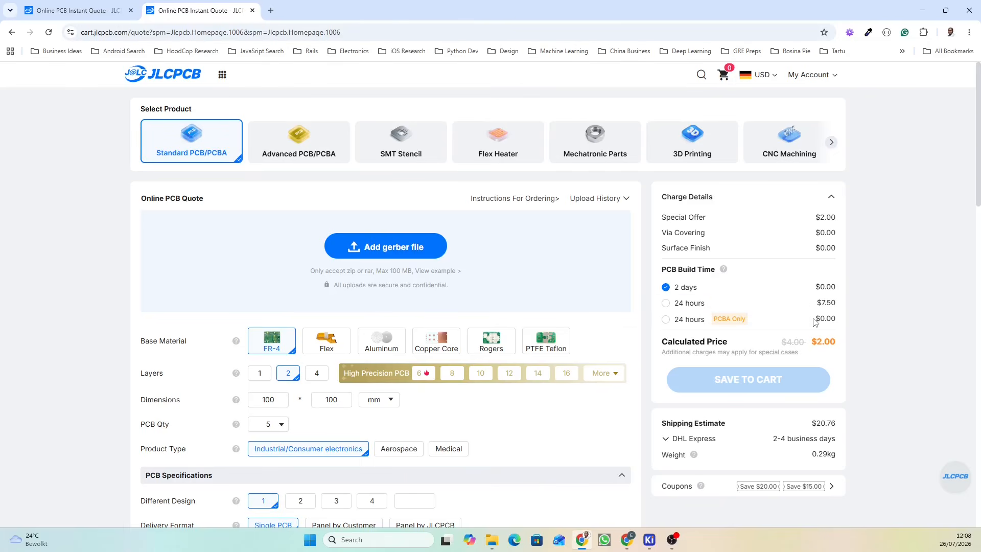
pyautogui.scroll(-1, 847, 350)
pyautogui.scroll(-1, 848, 350)
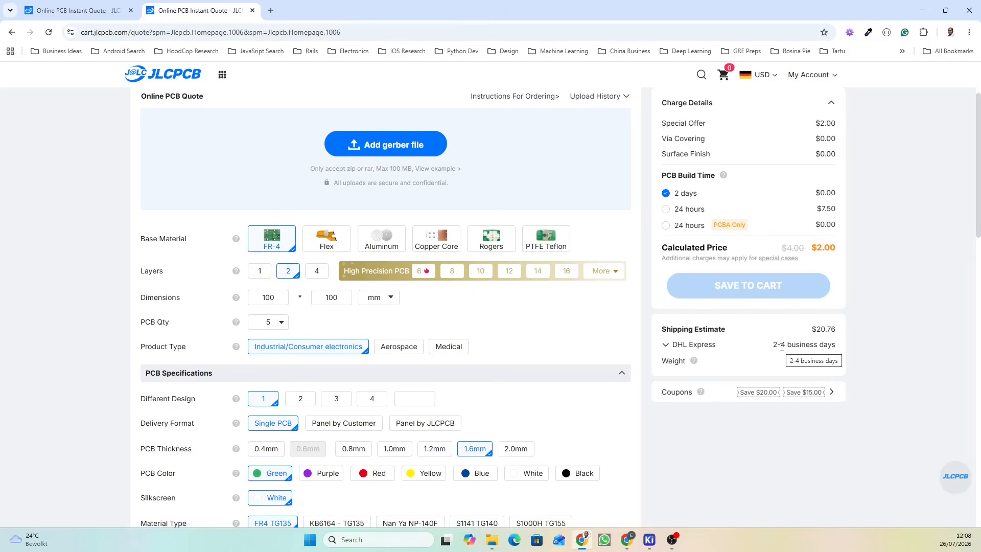
pyautogui.scroll(2, 782, 348)
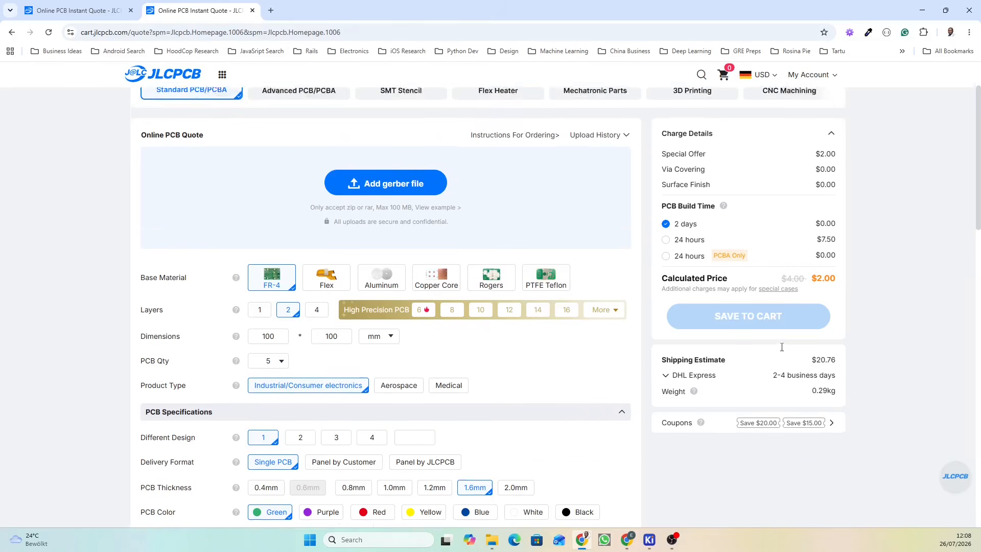